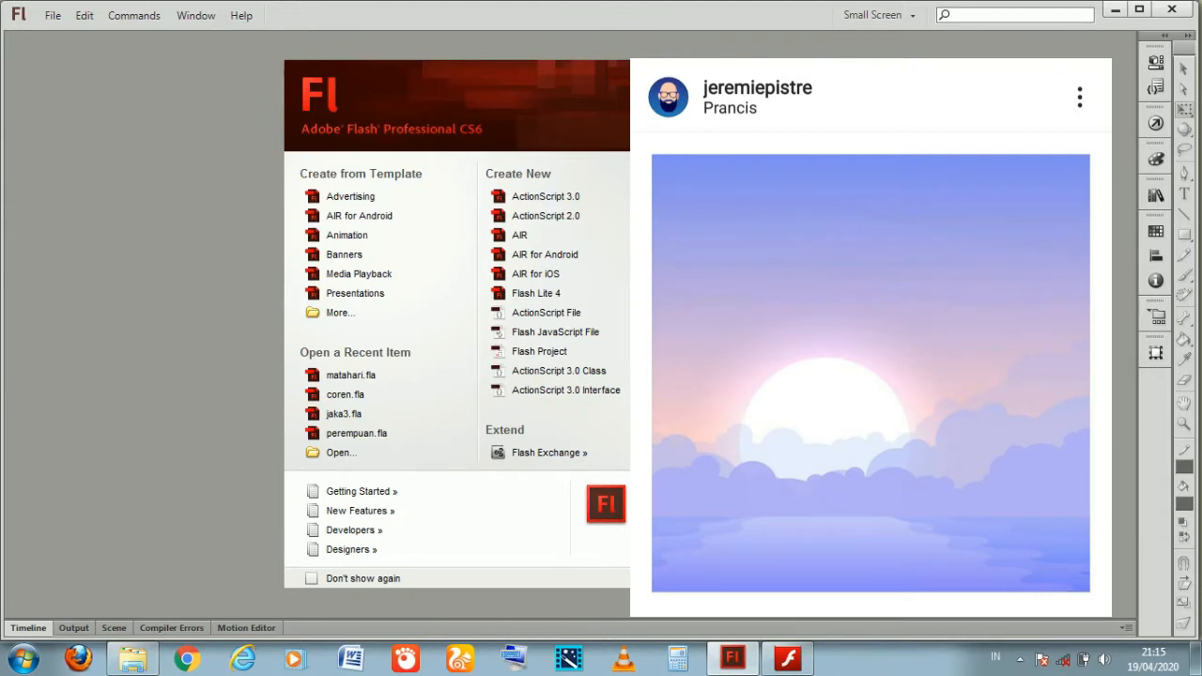
# Play the finished sunset animation in Flash Player at full-screen and normal size, and close the preview
pyautogui.click(777, 644)
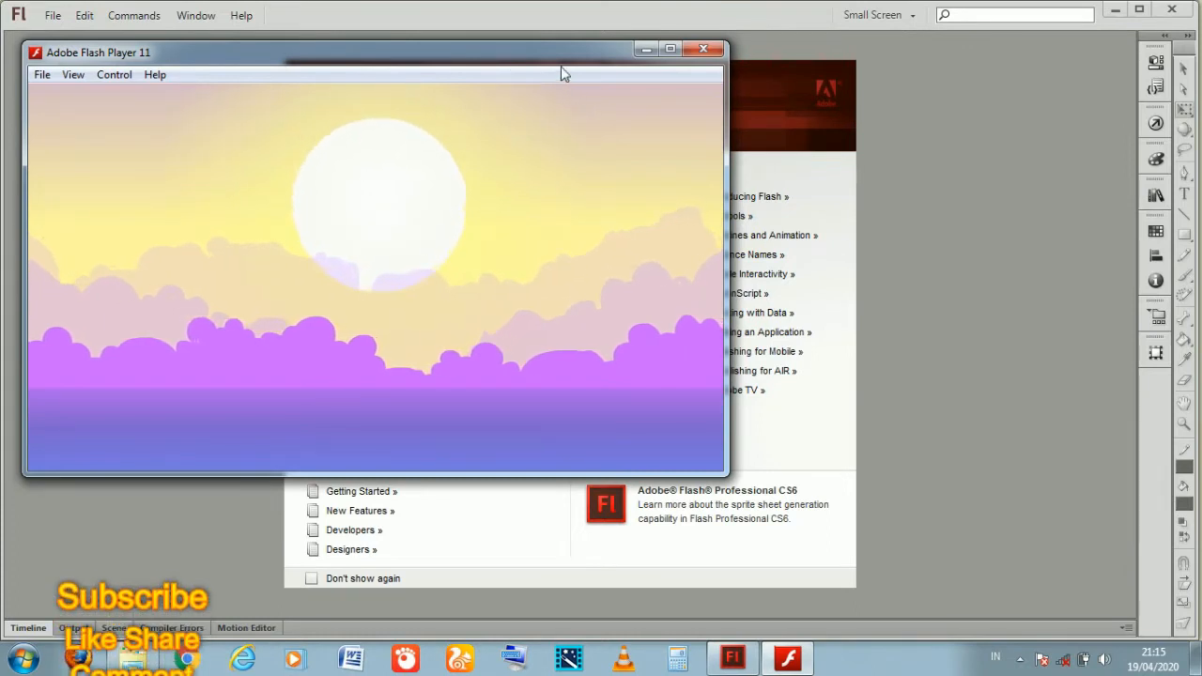
pyautogui.moveTo(558, 69); pyautogui.dragTo(711, 94)
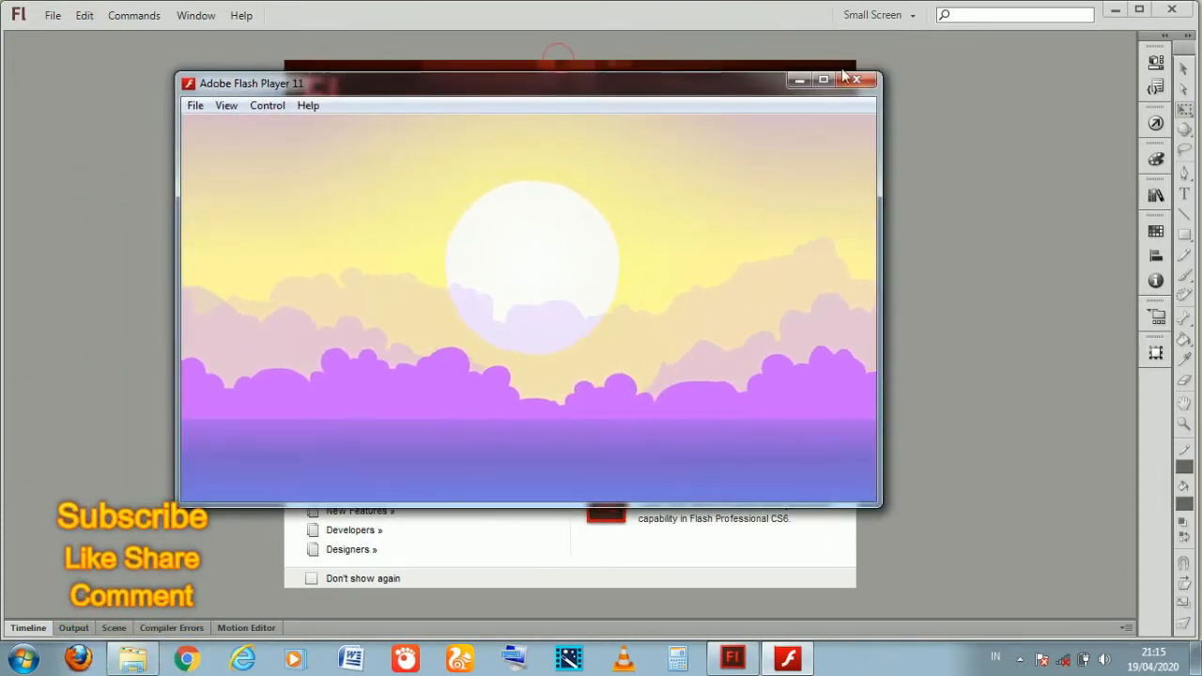
pyautogui.doubleClick(827, 79)
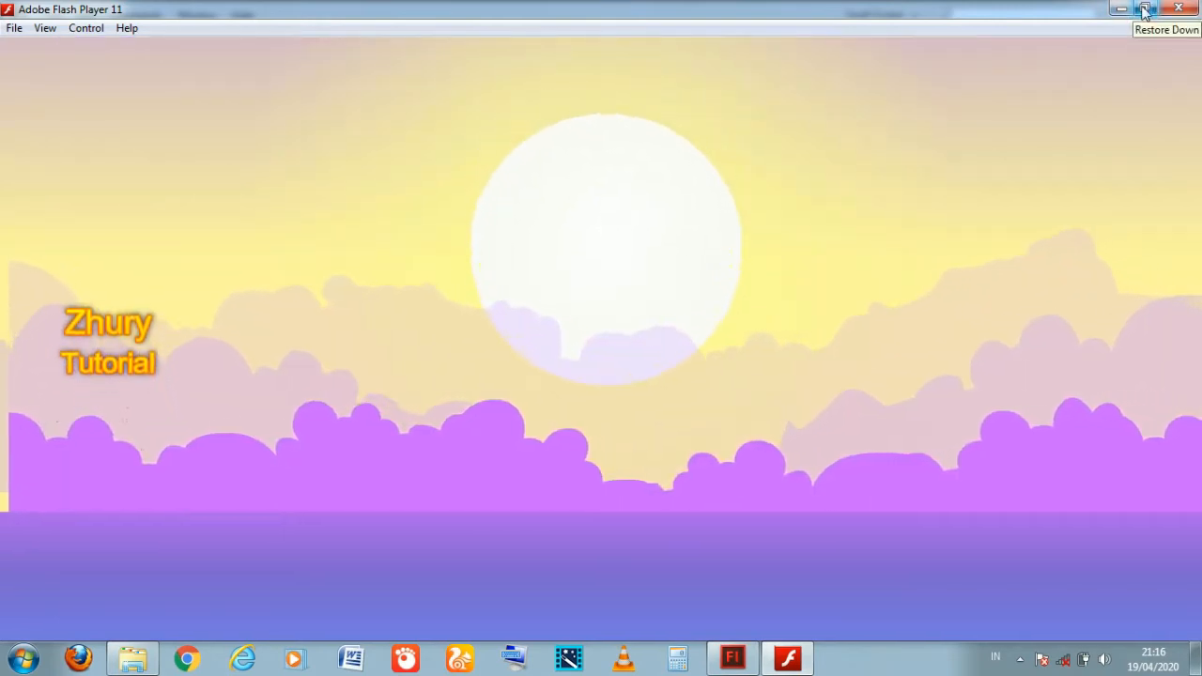
pyautogui.click(1145, 9)
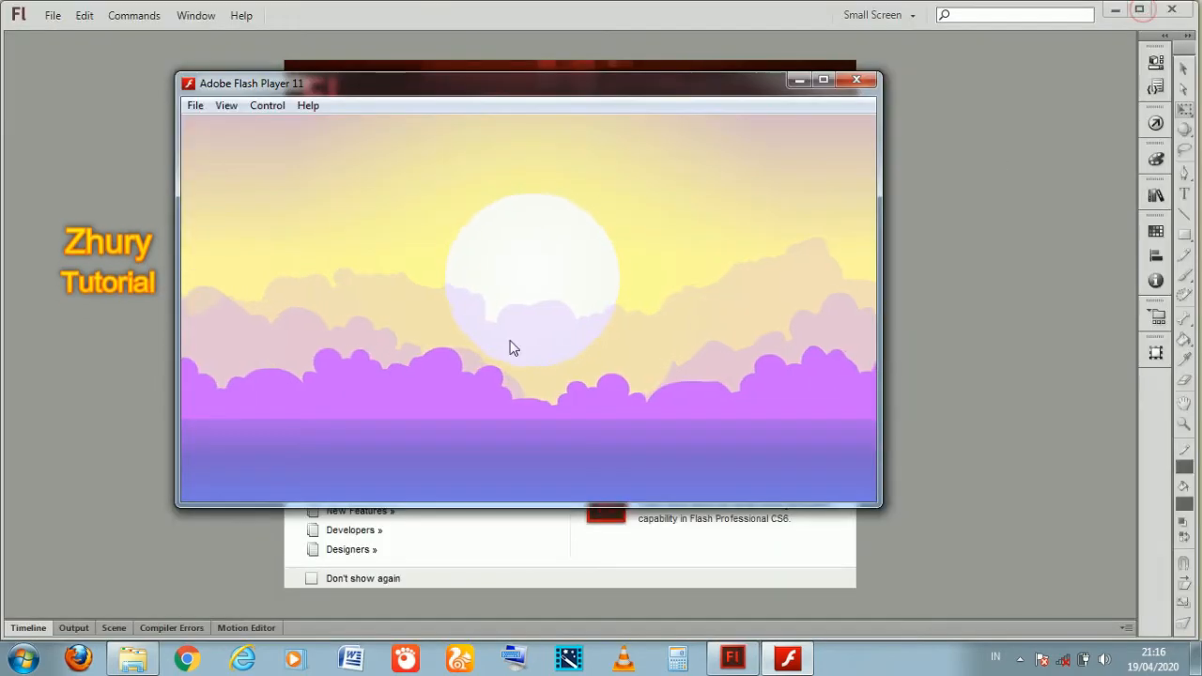
pyautogui.moveTo(529, 87); pyautogui.dragTo(751, 69)
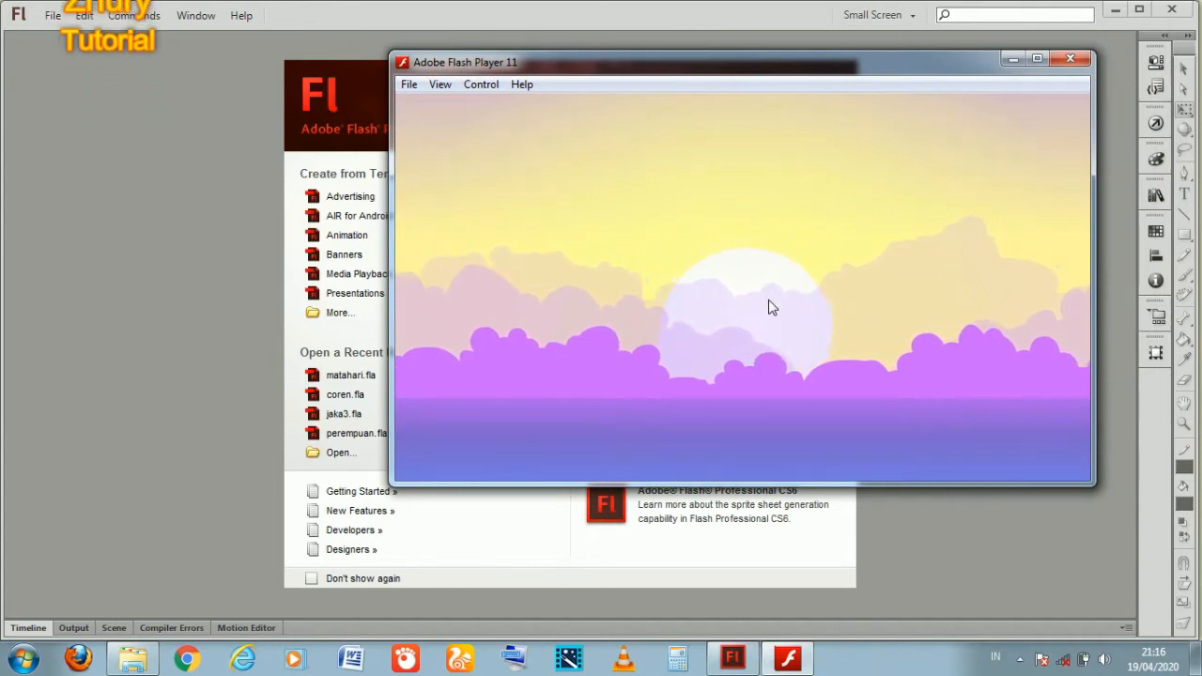
pyautogui.hotkey('ctrl', 'w')
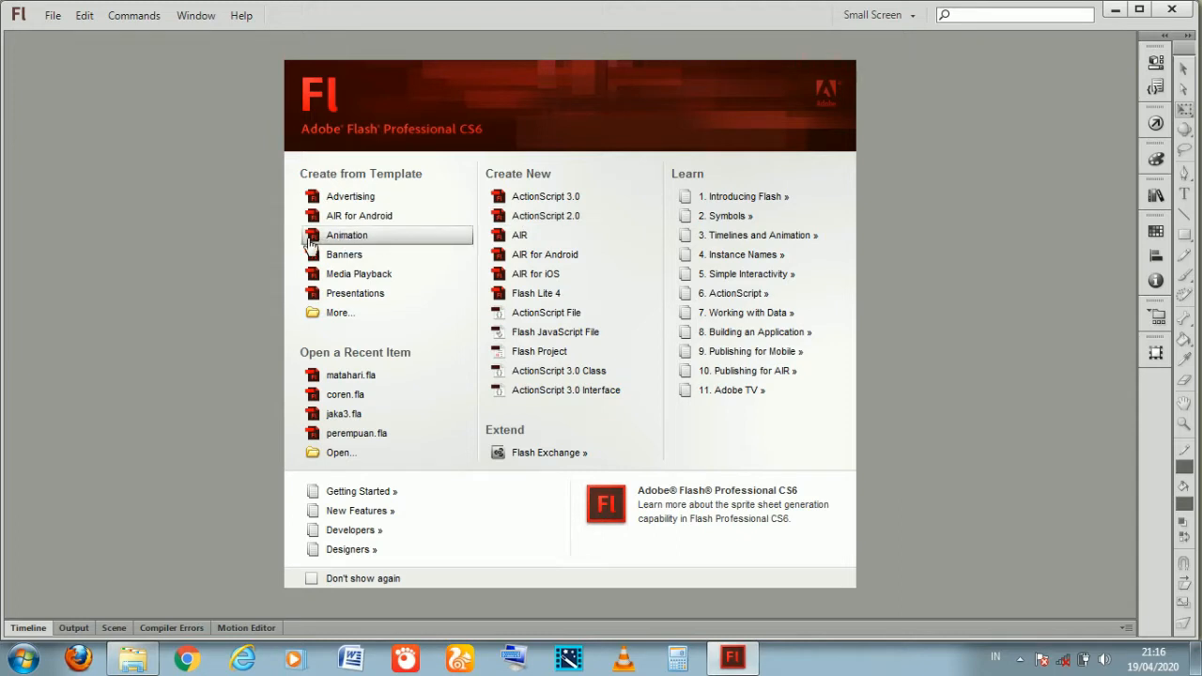
# Create an ActionScript 2.0 document and set its stage width to 790 px
pyautogui.click(533, 219)
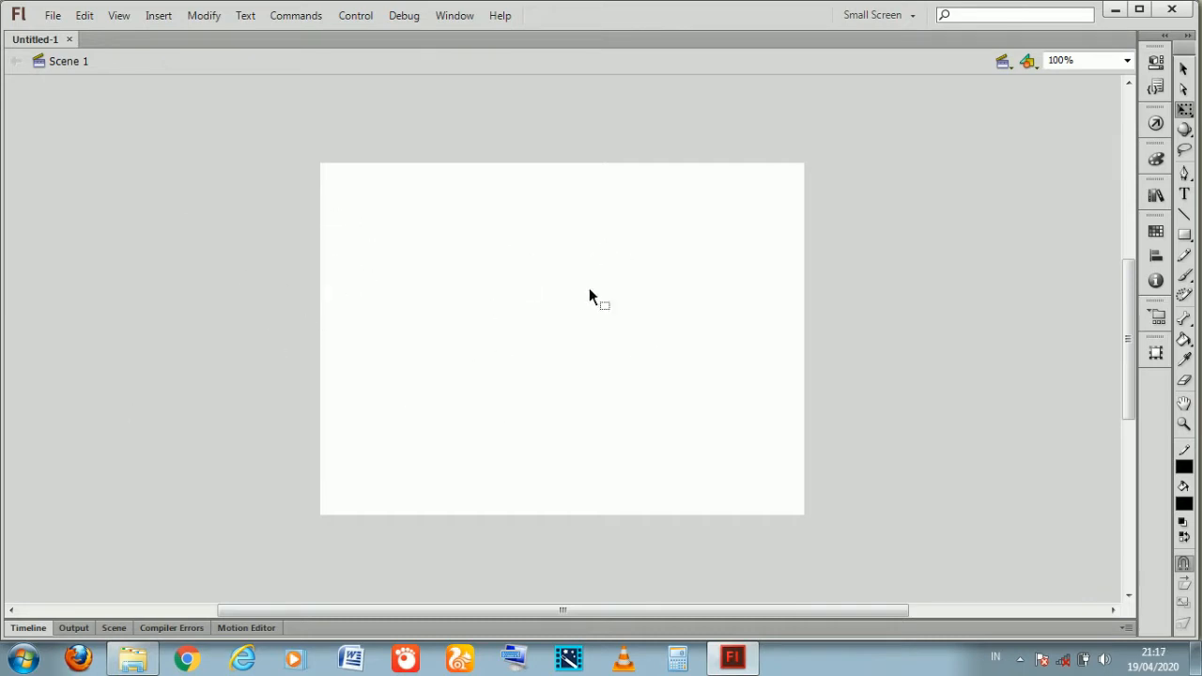
pyautogui.click(1152, 66)
pyautogui.click(972, 320)
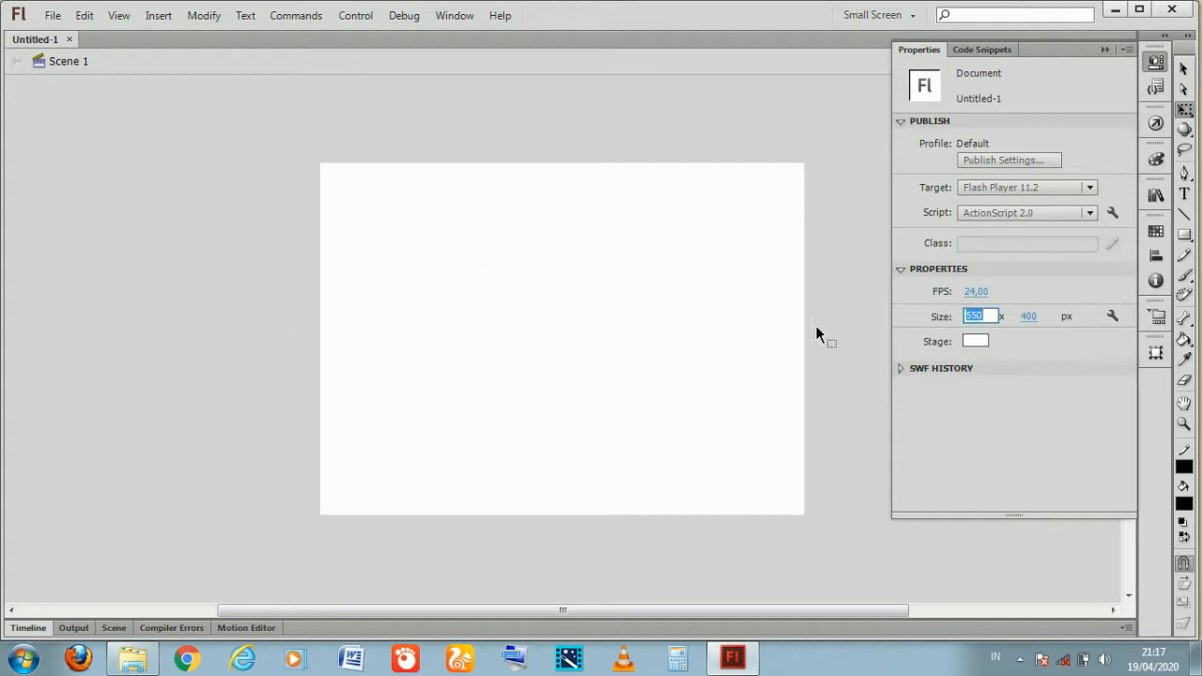
pyautogui.write('790')
pyautogui.press('Return')
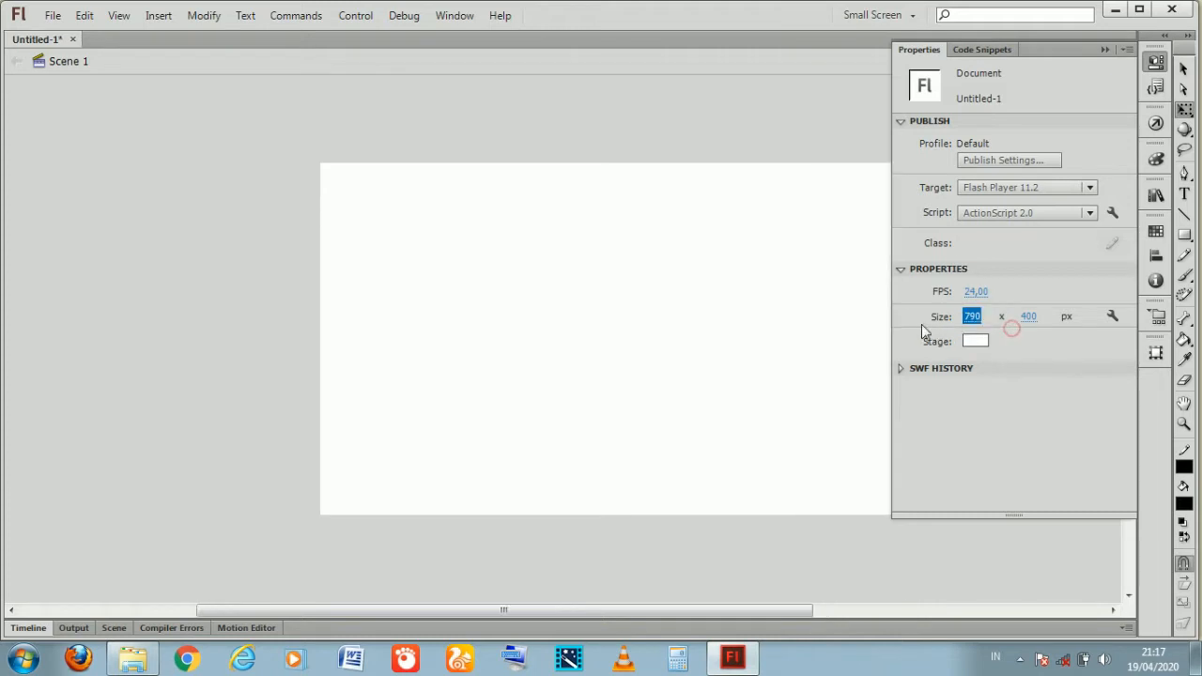
pyautogui.moveTo(484, 612); pyautogui.dragTo(583, 612)
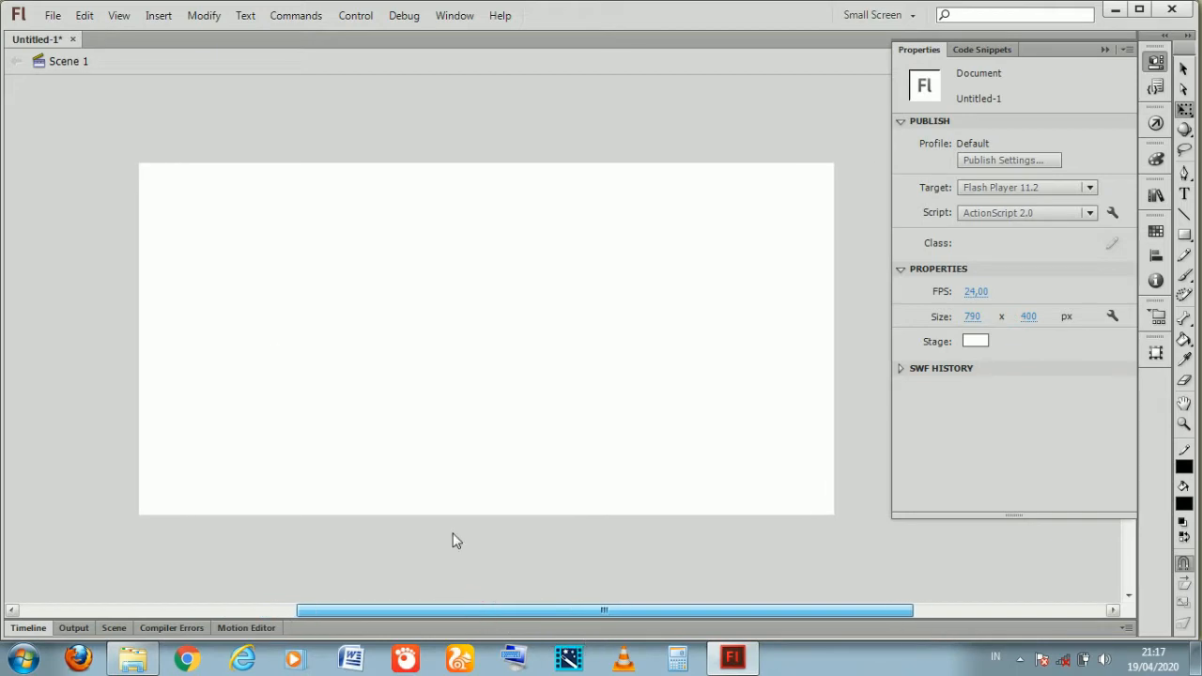
# Set the stage height to 440 px
pyautogui.click(1029, 317)
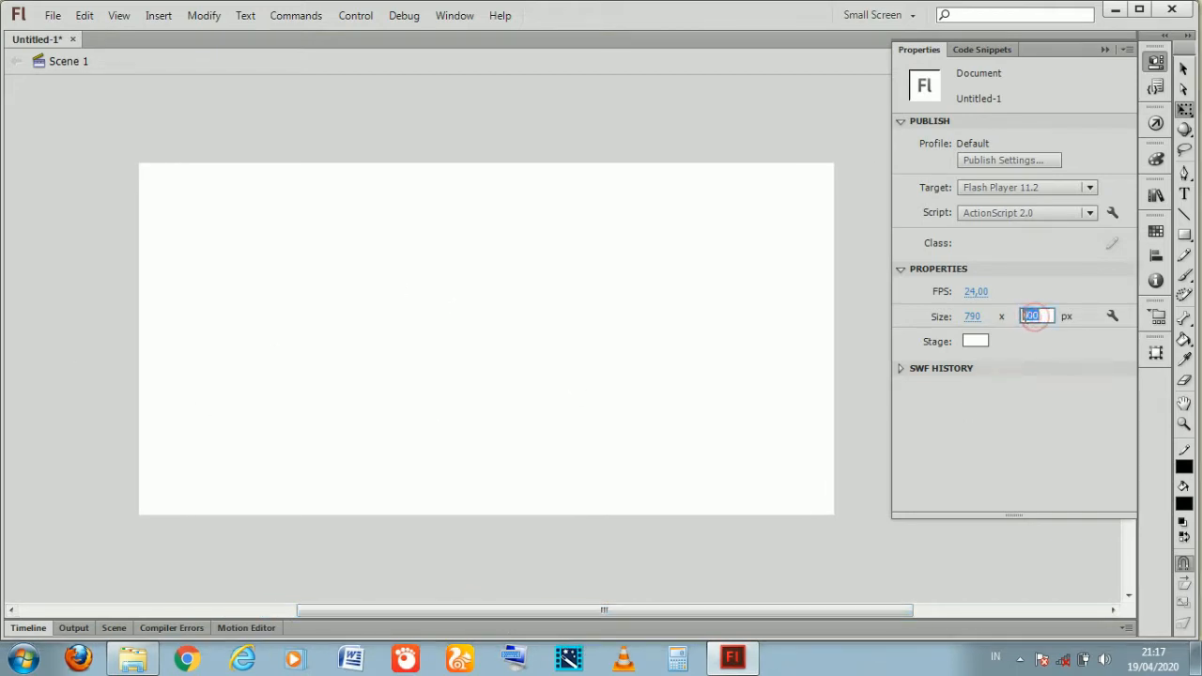
pyautogui.write('40')
pyautogui.click(971, 317)
pyautogui.click(407, 332)
pyautogui.moveTo(486, 609); pyautogui.dragTo(207, 253)
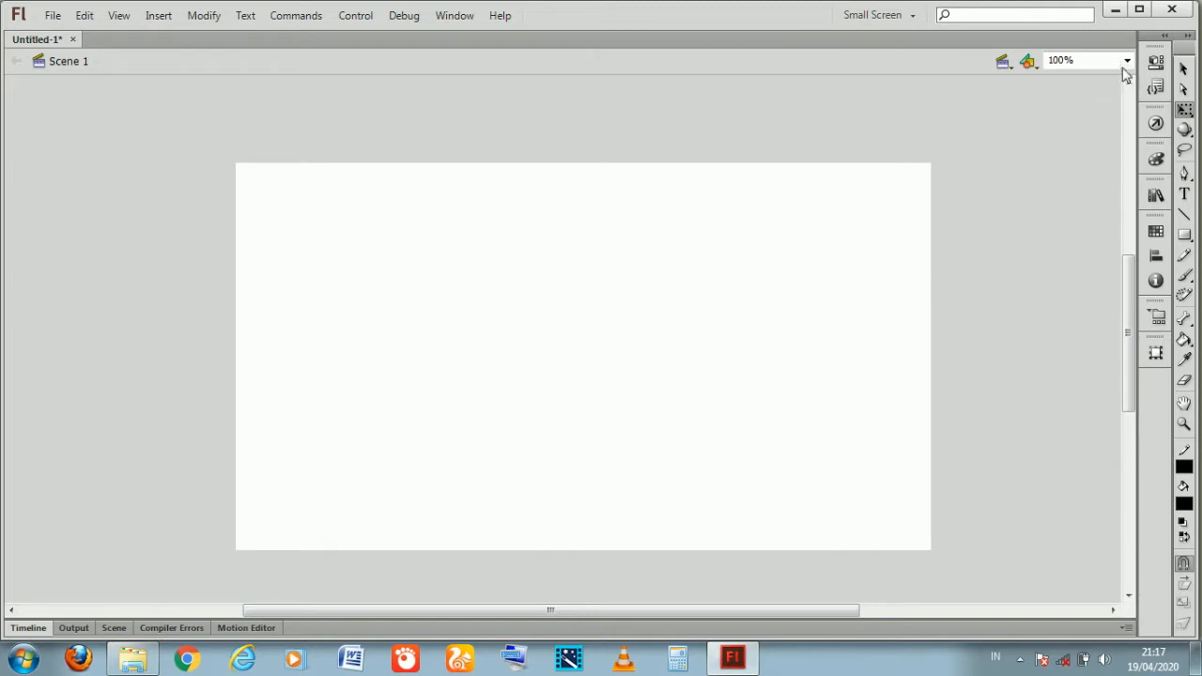
# Set the stage width to 810 px
pyautogui.click(1156, 62)
pyautogui.click(971, 317)
pyautogui.click(971, 317)
pyautogui.moveTo(972, 317); pyautogui.dragTo(982, 319)
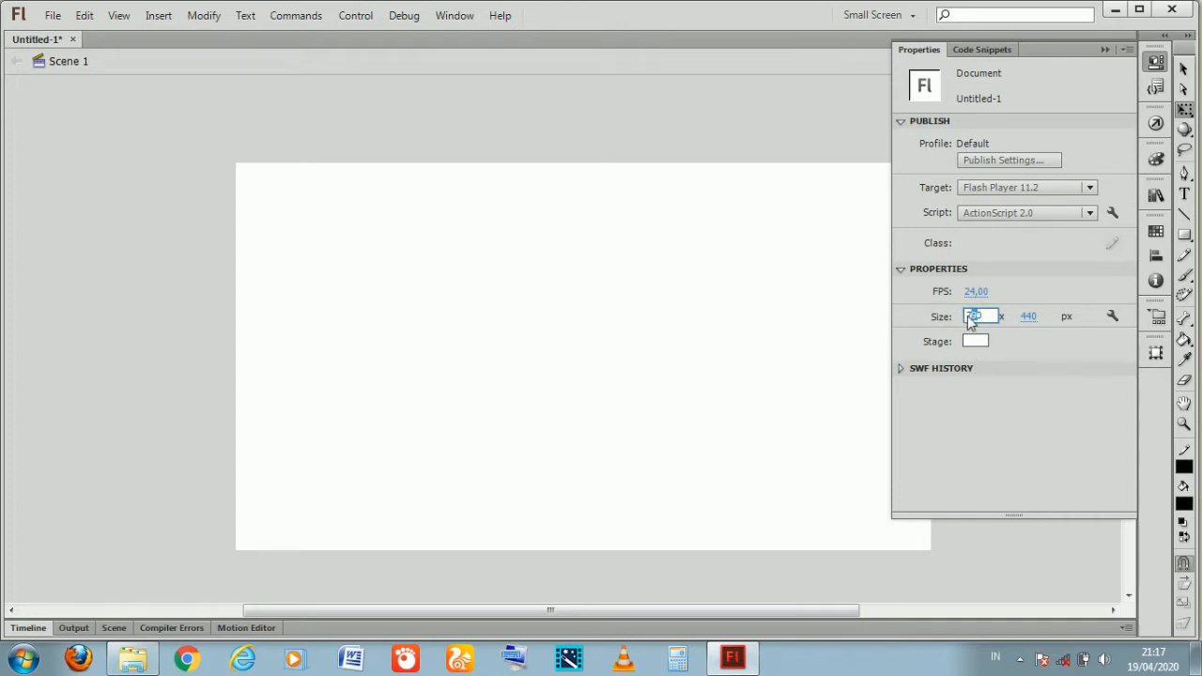
pyautogui.moveTo(978, 317); pyautogui.dragTo(963, 316)
pyautogui.click(981, 317)
pyautogui.moveTo(963, 316); pyautogui.dragTo(982, 326)
pyautogui.write('810')
pyautogui.click(669, 148)
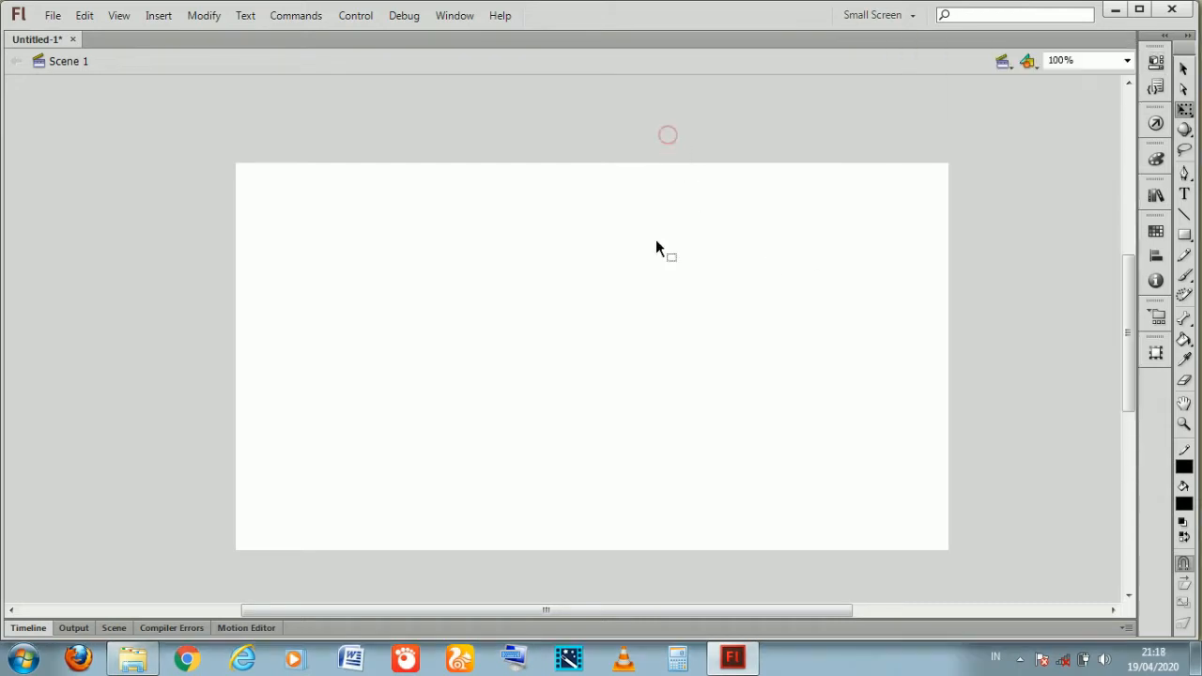
pyautogui.moveTo(520, 609); pyautogui.dragTo(540, 615)
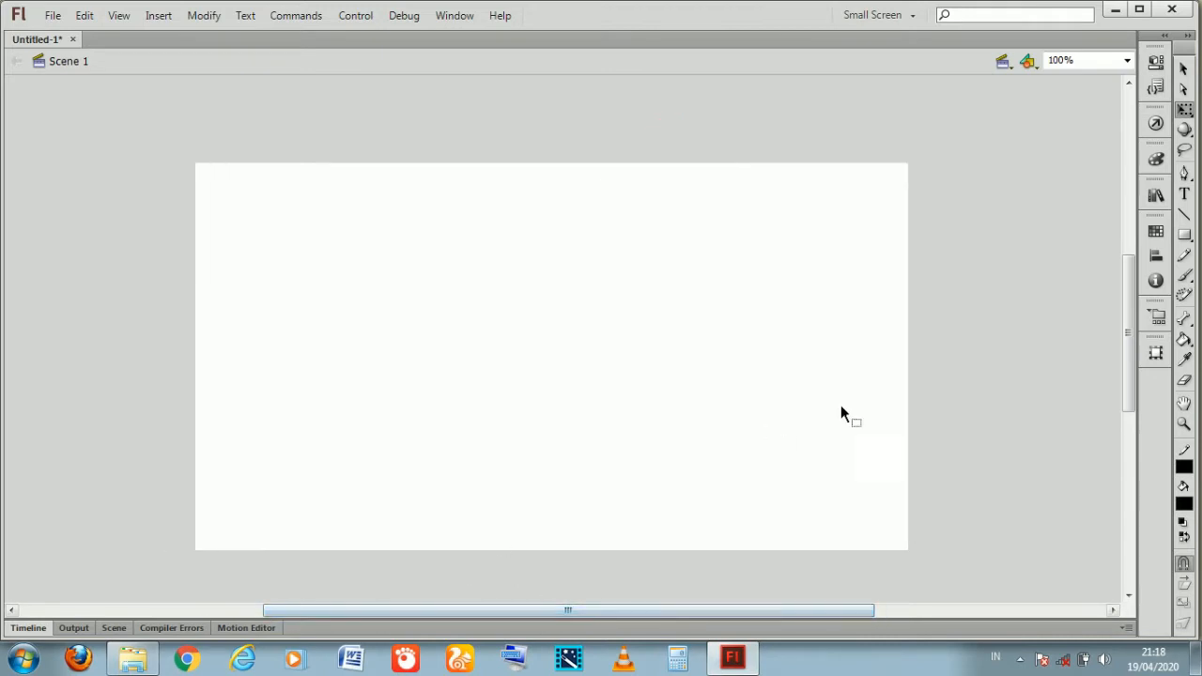
# Try stage magnifications of 150% and 140%, and settle on 130%
pyautogui.click(1056, 60)
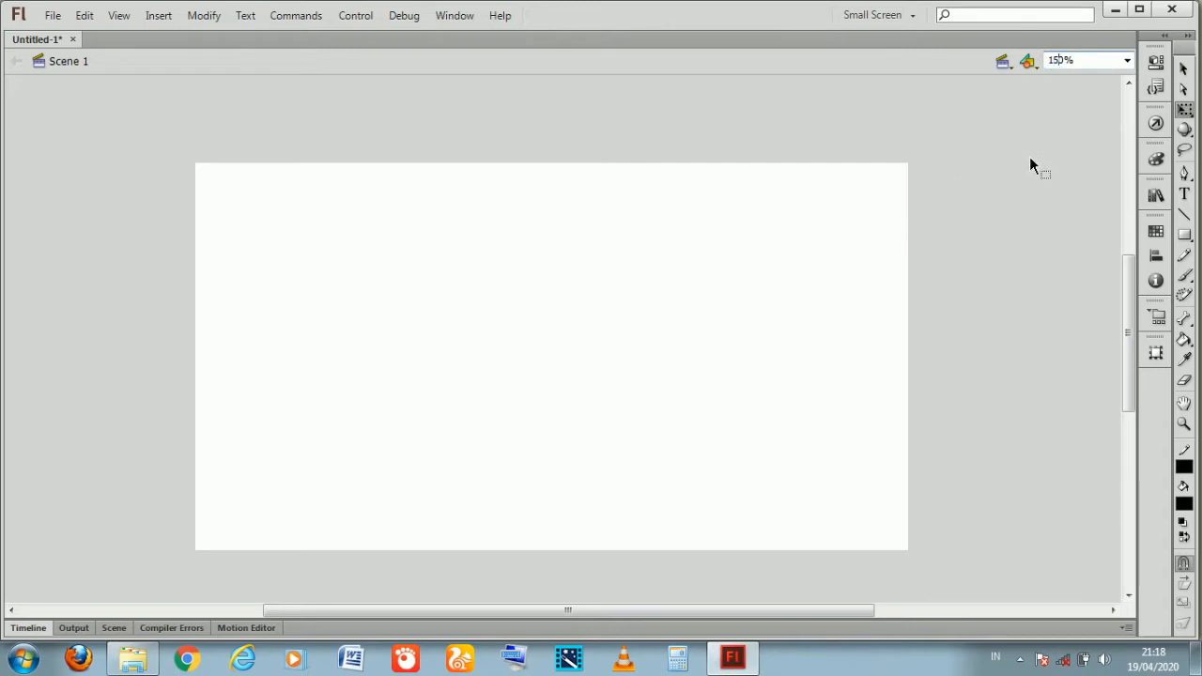
pyautogui.press('Return')
pyautogui.moveTo(572, 609)
pyautogui.mouseDown()
pyautogui.moveTo(560, 608)
pyautogui.moveTo(580, 608)
pyautogui.mouseUp()
pyautogui.click(1056, 60)
pyautogui.click(1056, 61)
pyautogui.doubleClick(1056, 60)
pyautogui.write('140')
pyautogui.press('Return')
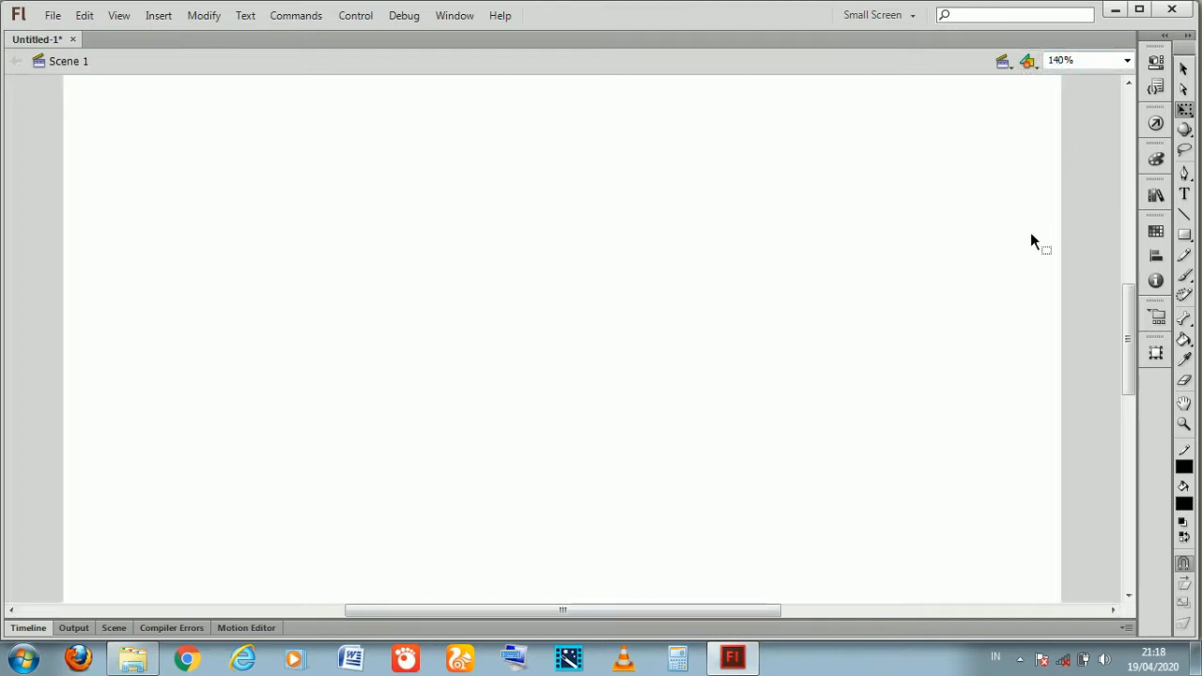
pyautogui.click(1056, 59)
pyautogui.click(1057, 61)
pyautogui.click(1055, 61)
pyautogui.press('Return')
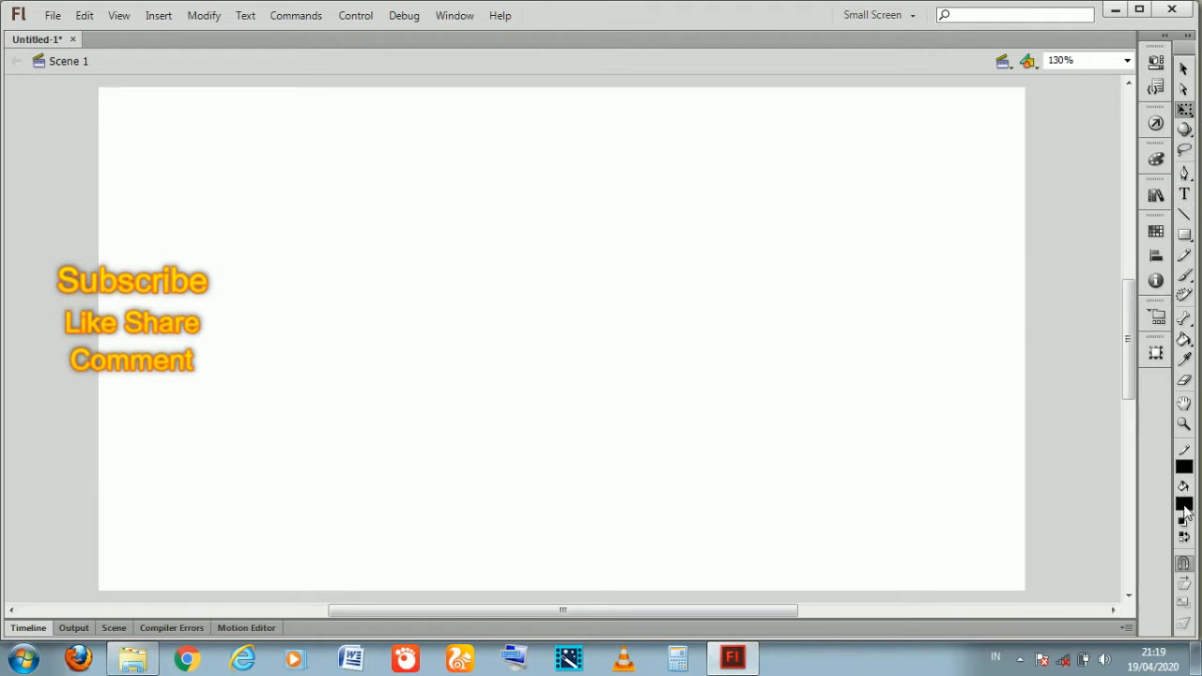
pyautogui.click(1181, 468)
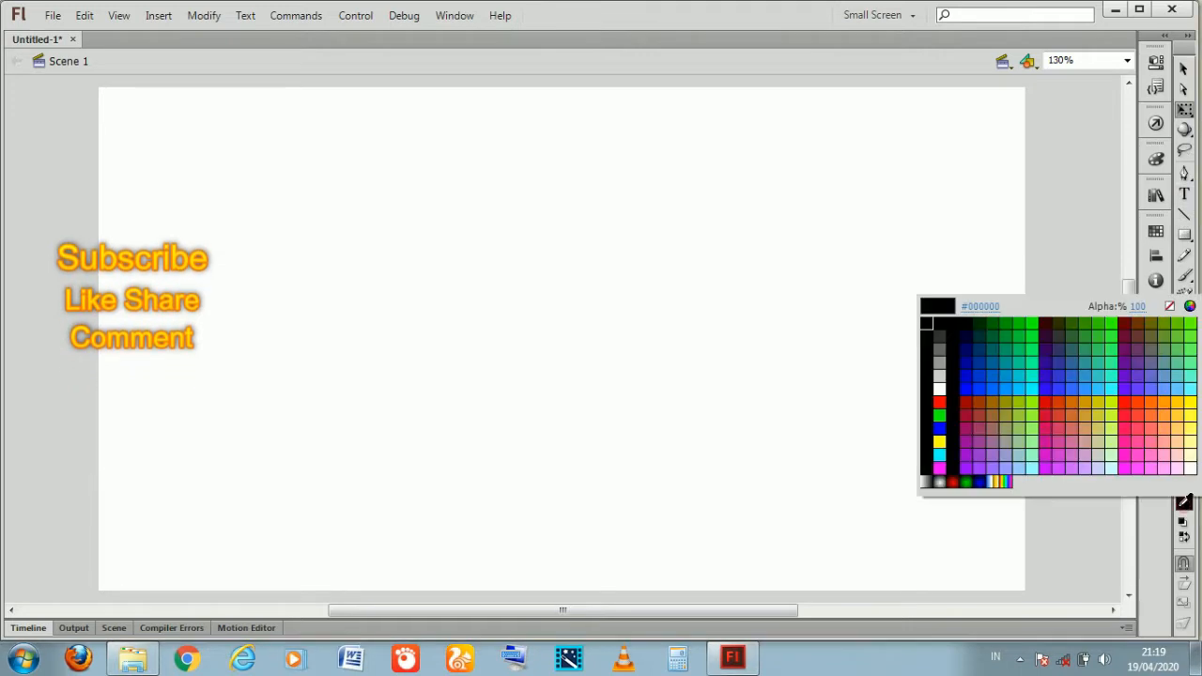
pyautogui.click(934, 480)
pyautogui.click(1184, 235)
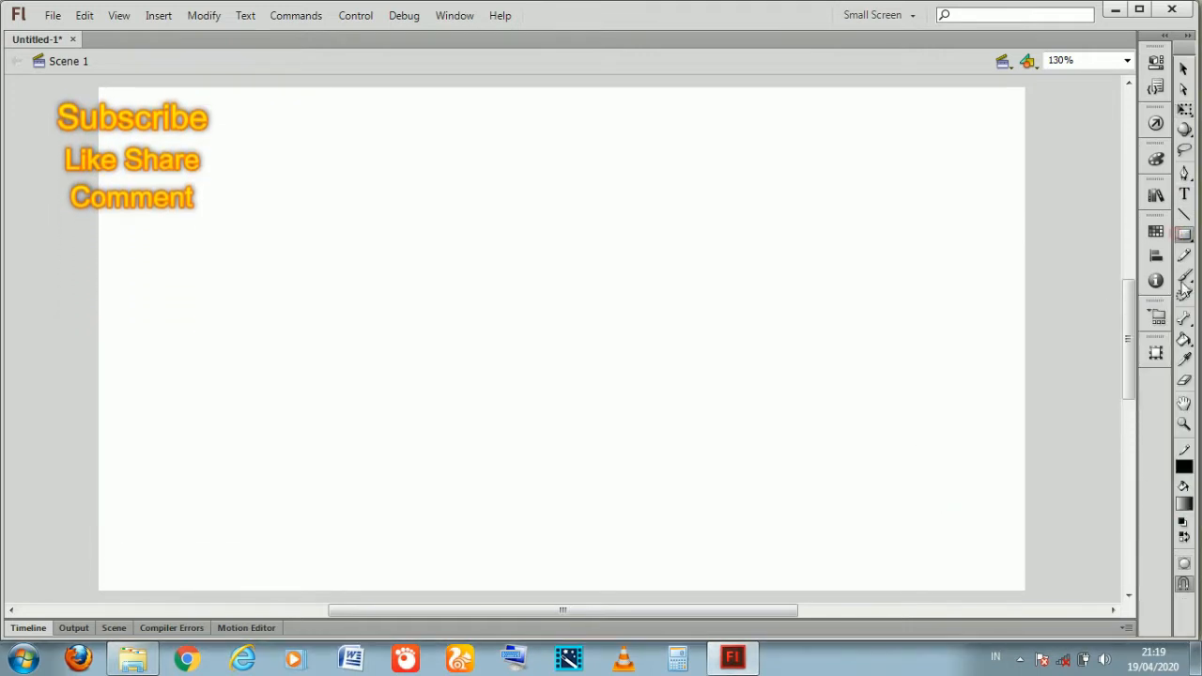
pyautogui.moveTo(442, 119); pyautogui.dragTo(829, 377)
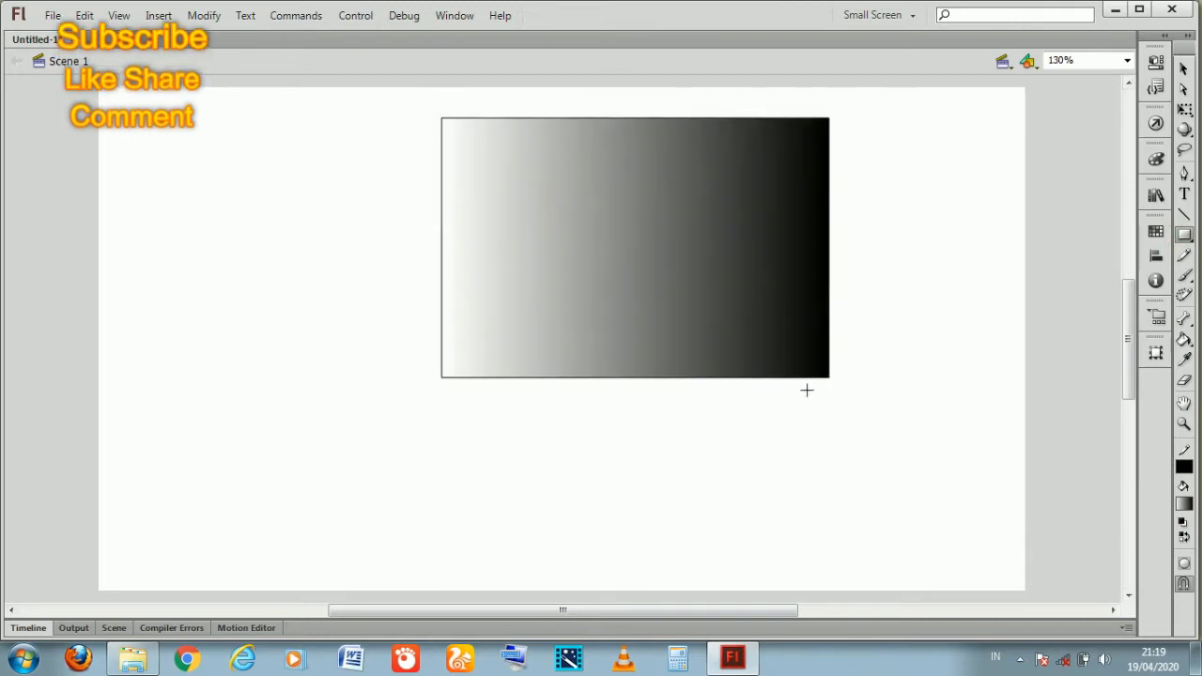
pyautogui.click(1183, 68)
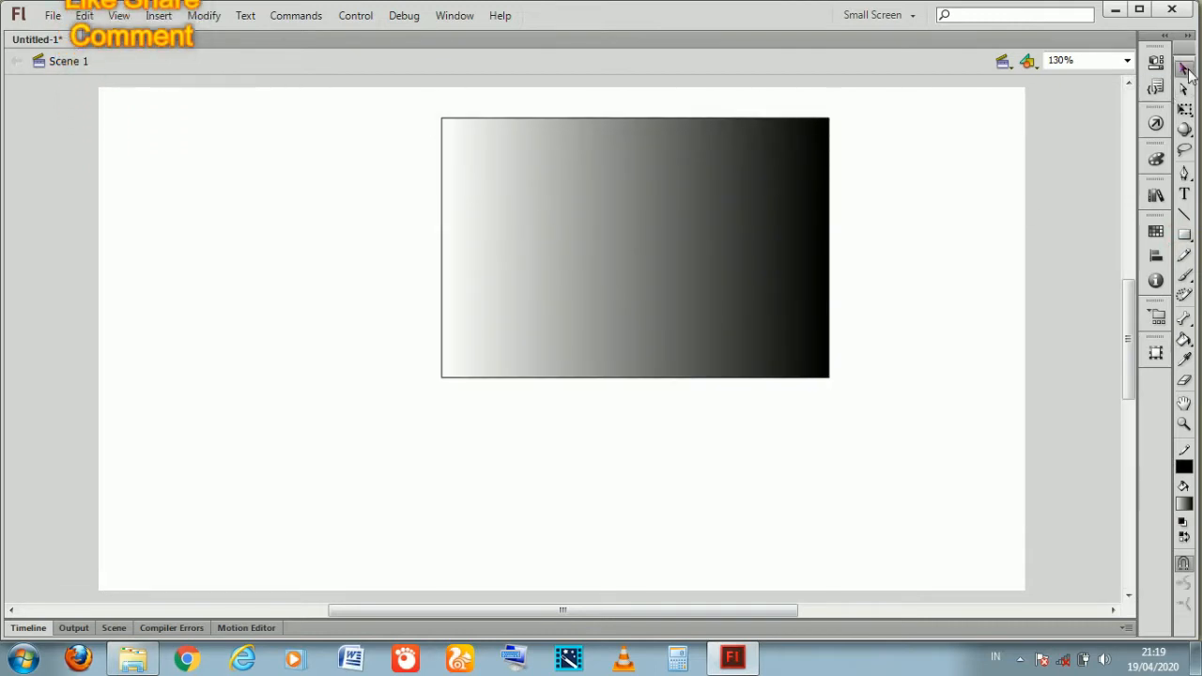
pyautogui.moveTo(410, 100); pyautogui.dragTo(920, 437)
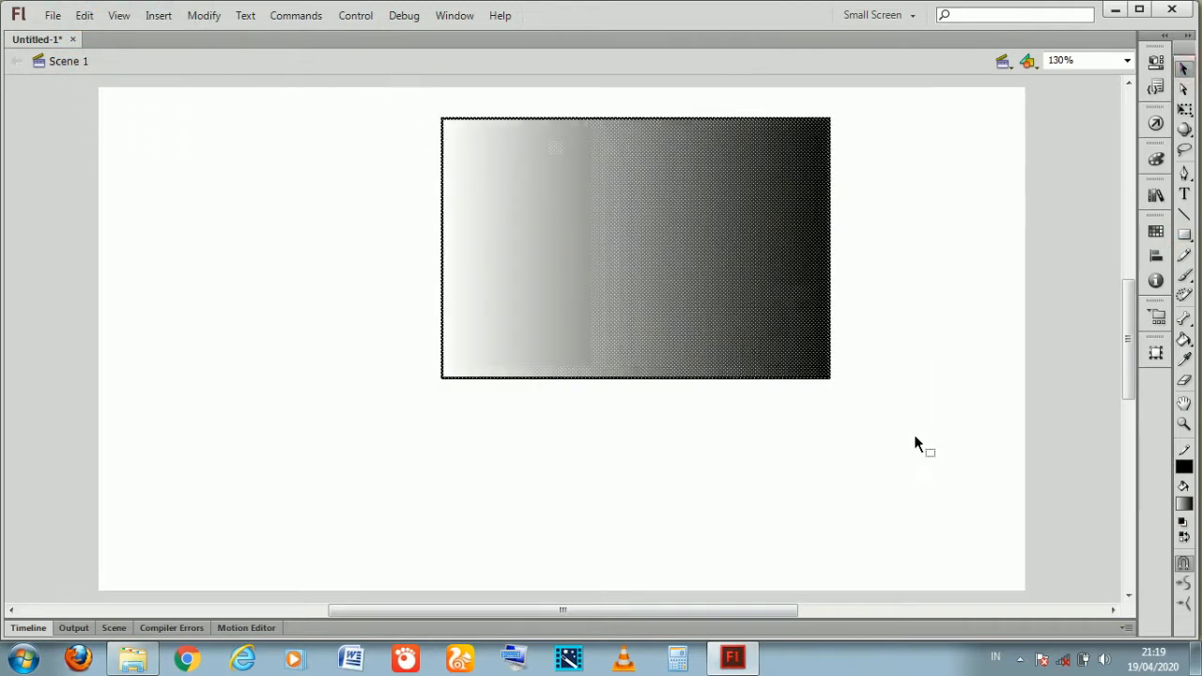
pyautogui.press('Delete')
# Draw a large red rectangle with a black outline across the middle of the stage
pyautogui.click(1184, 235)
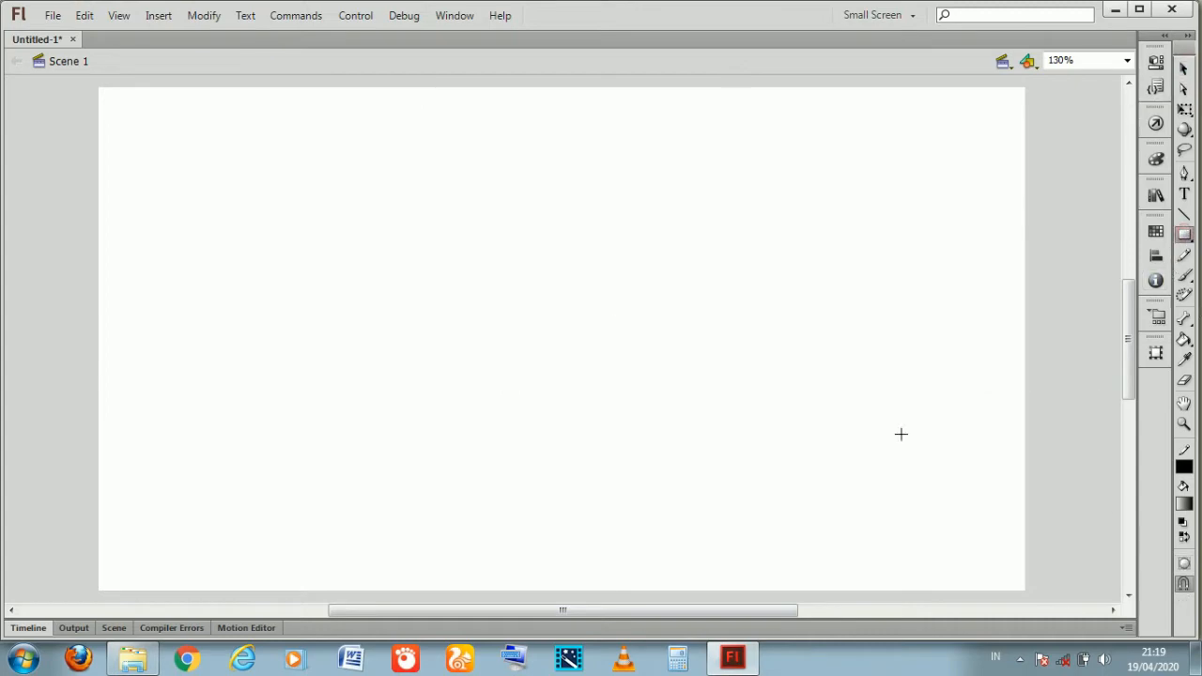
pyautogui.click(1183, 504)
pyautogui.click(939, 402)
pyautogui.moveTo(270, 122); pyautogui.dragTo(846, 478)
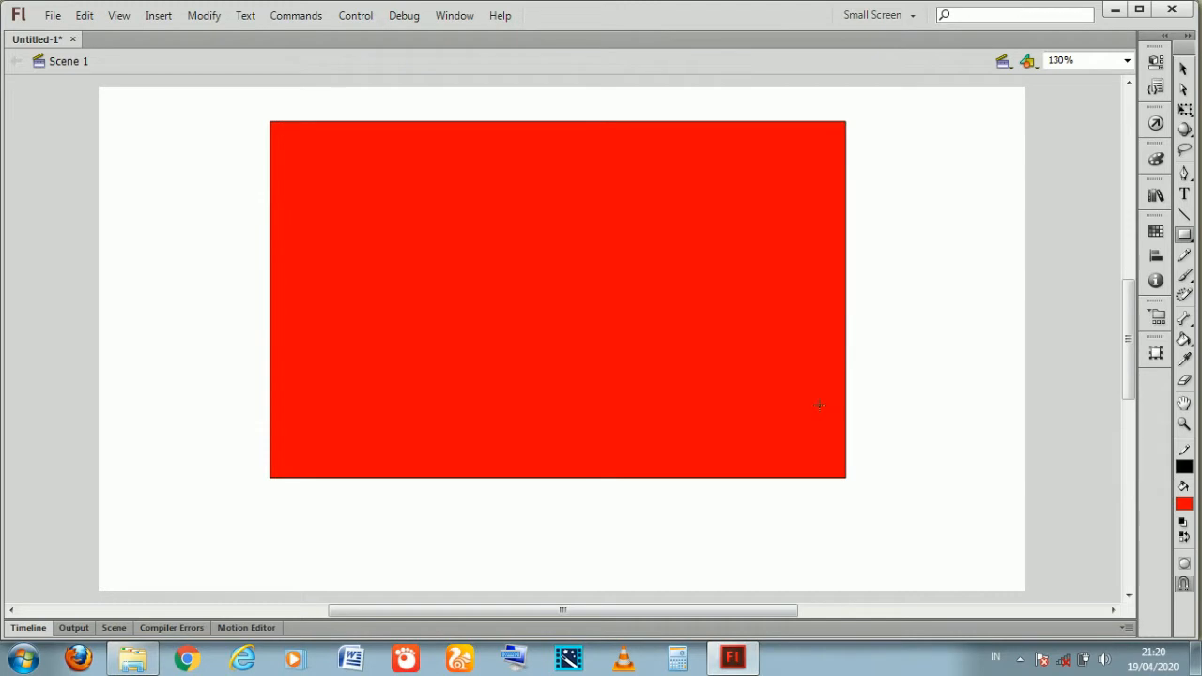
pyautogui.click(1182, 70)
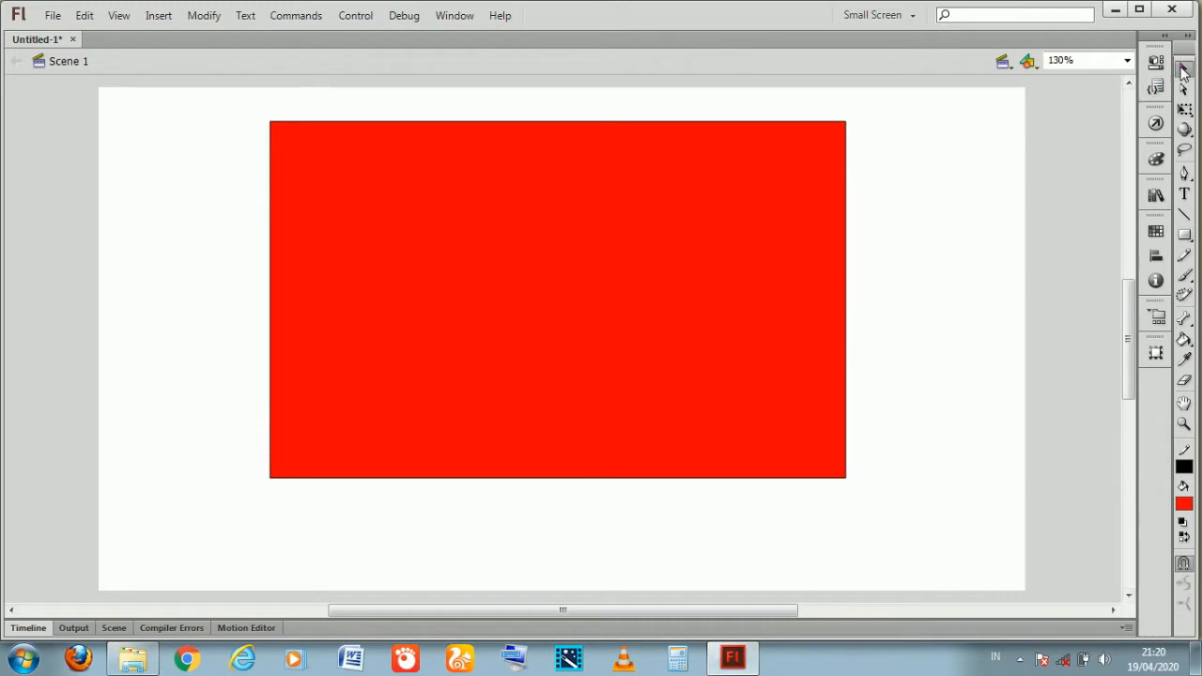
pyautogui.click(601, 297)
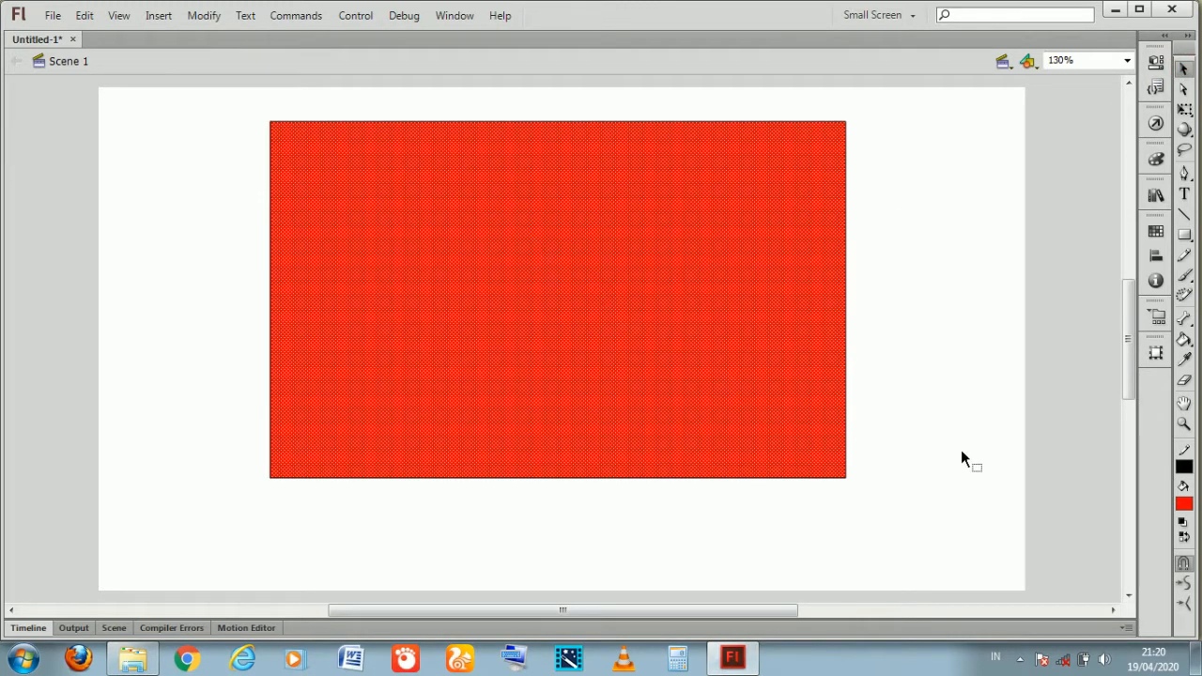
pyautogui.click(1183, 504)
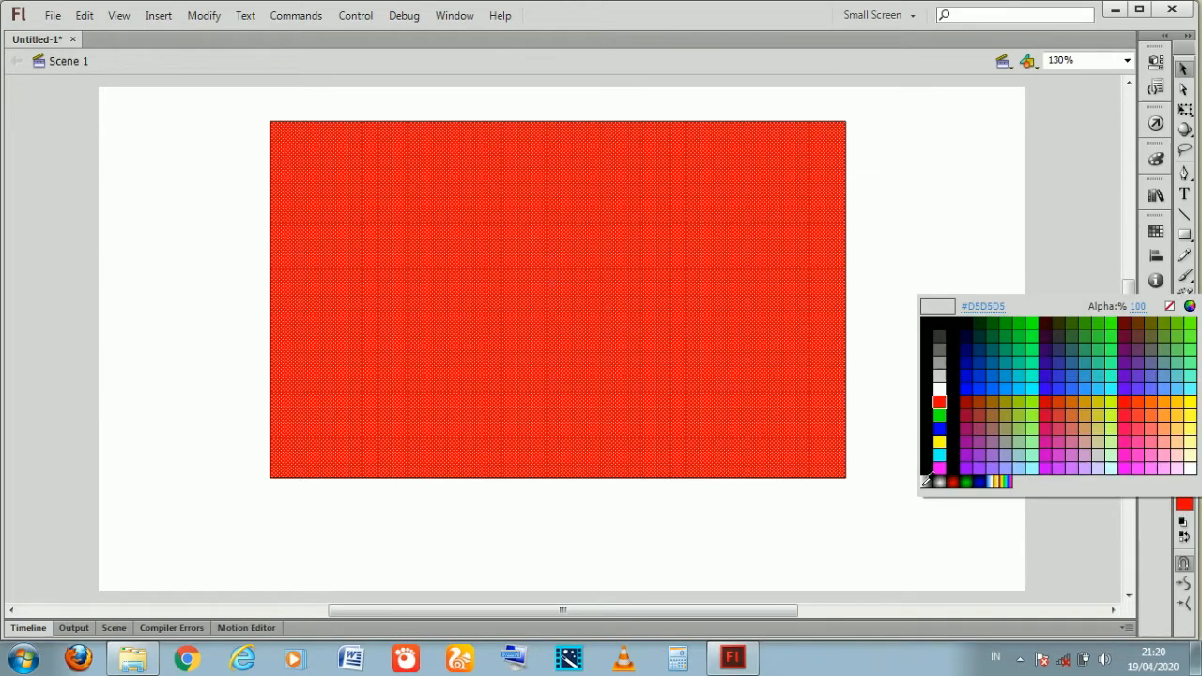
pyautogui.click(939, 482)
pyautogui.hotkey('ctrl', 'z')
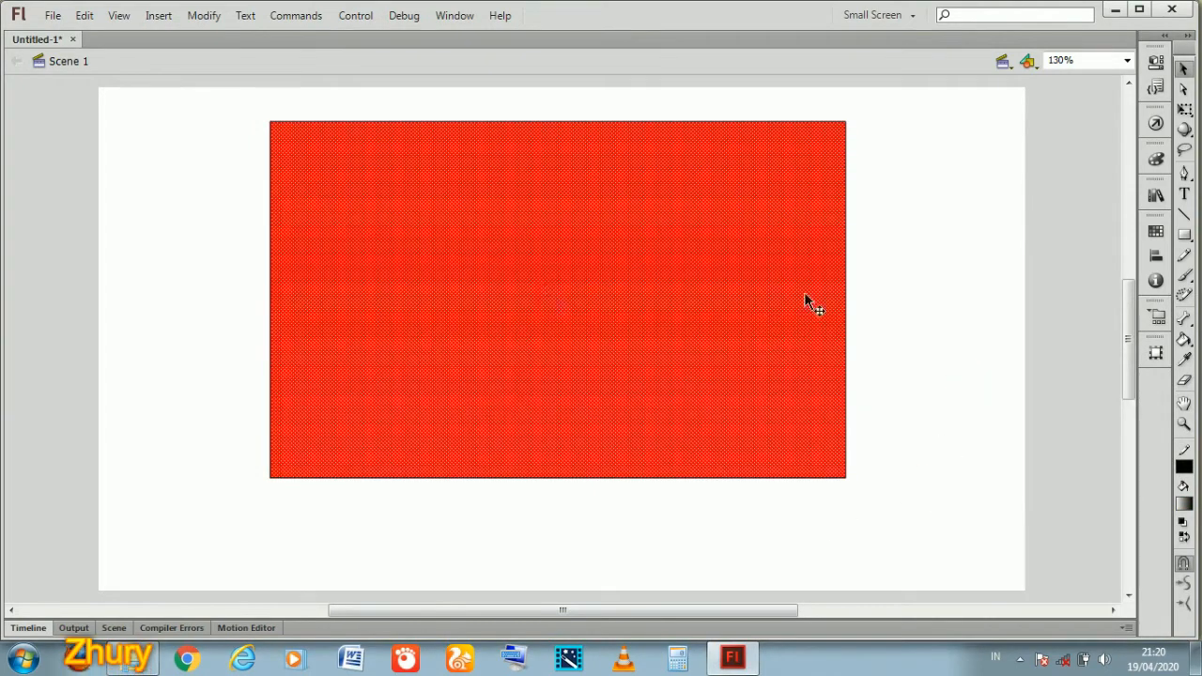
pyautogui.click(1155, 160)
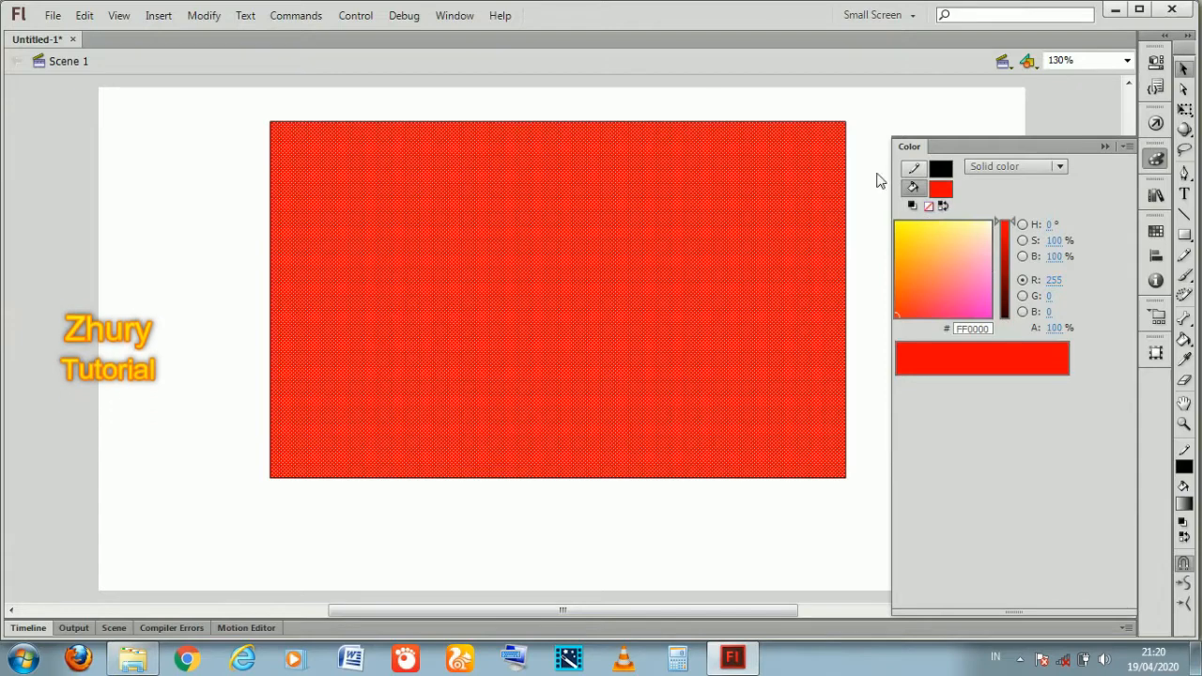
pyautogui.click(214, 147)
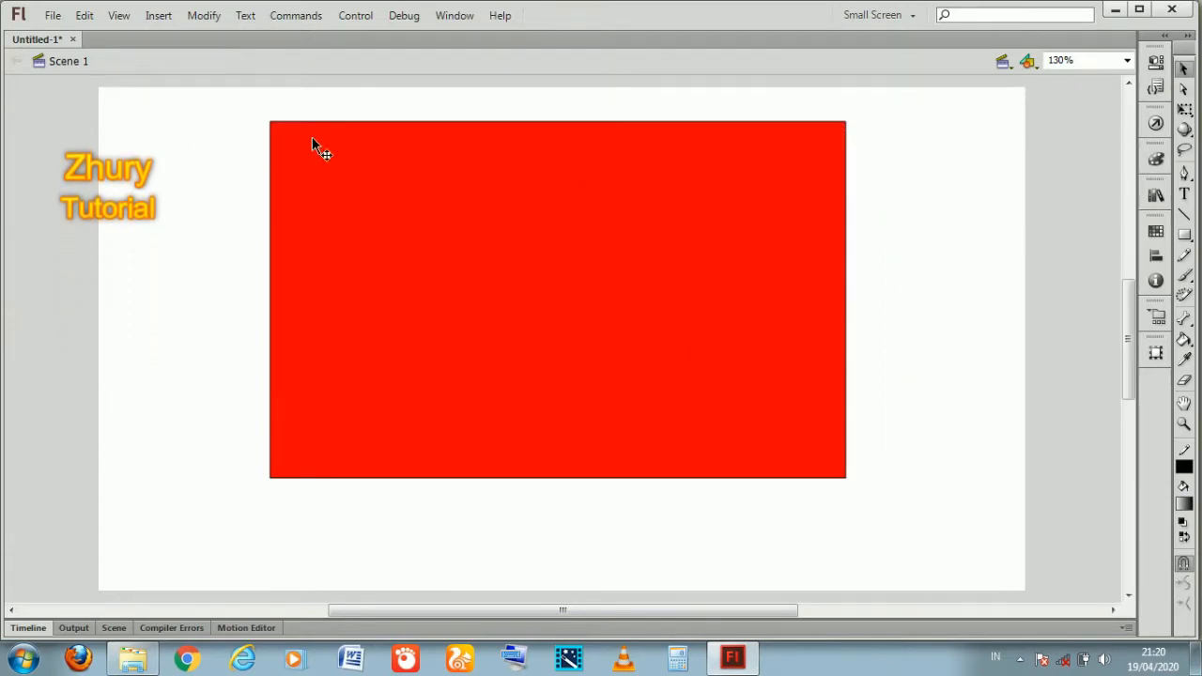
# Change the red rectangle's fill to the white-to-black linear gradient
pyautogui.click(389, 257)
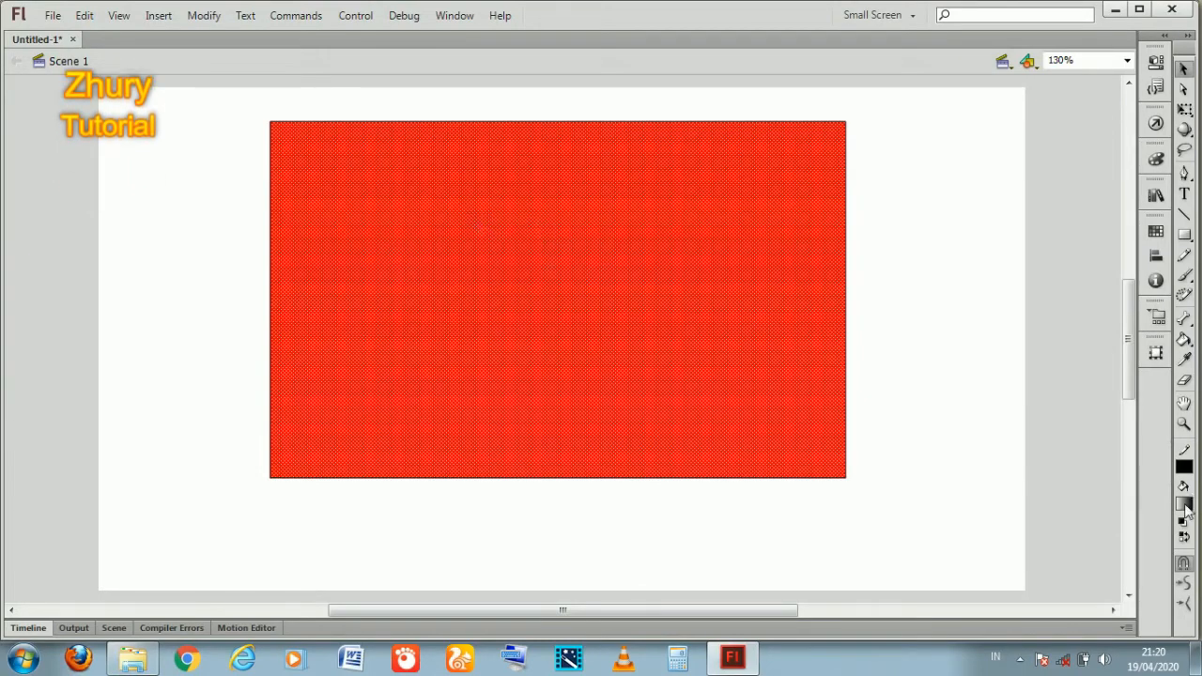
pyautogui.click(1184, 504)
pyautogui.click(925, 480)
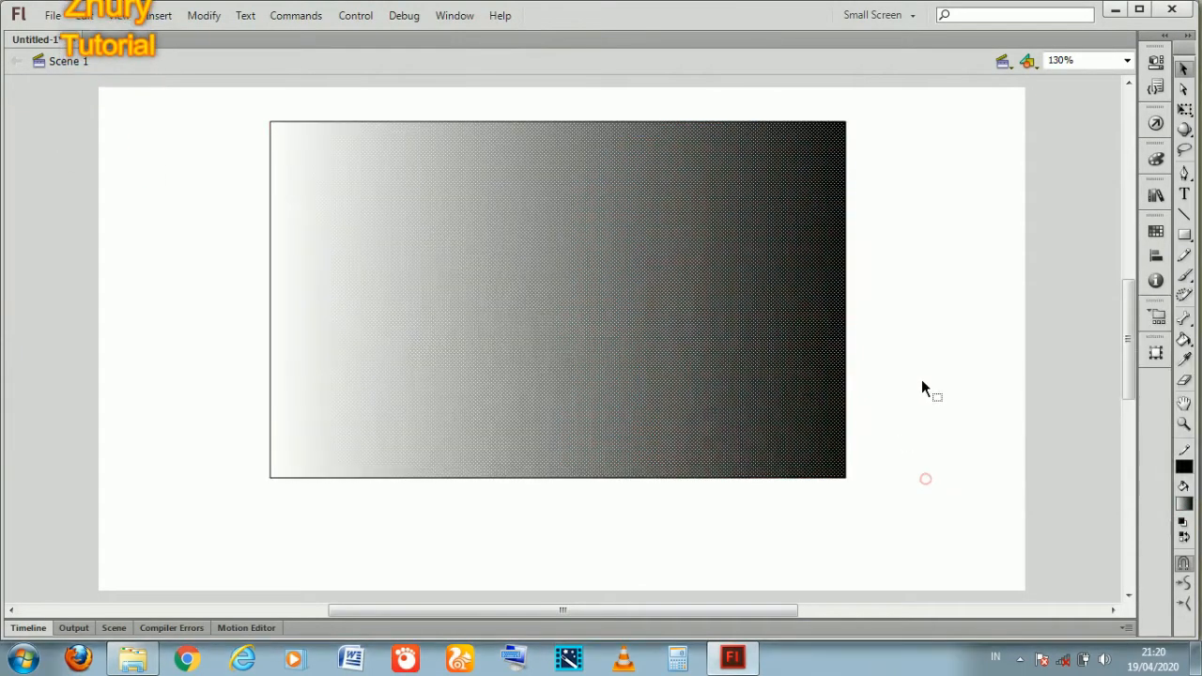
# Delete the black outline around the gradient rectangle
pyautogui.click(910, 392)
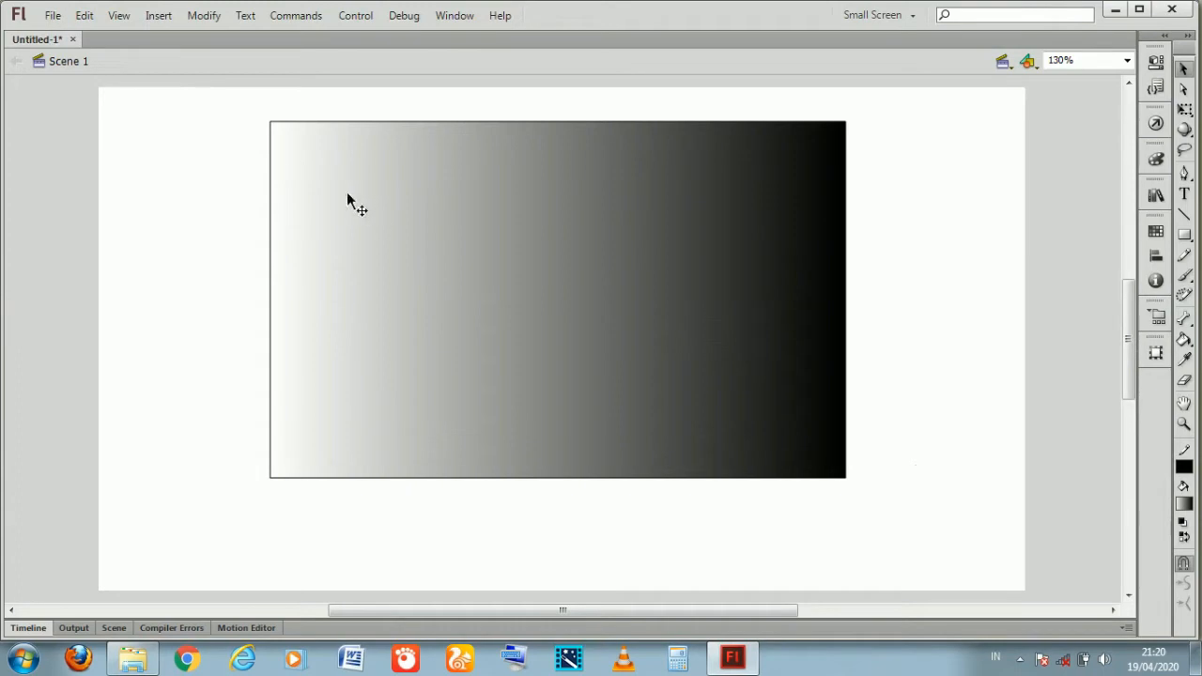
pyautogui.doubleClick(270, 210)
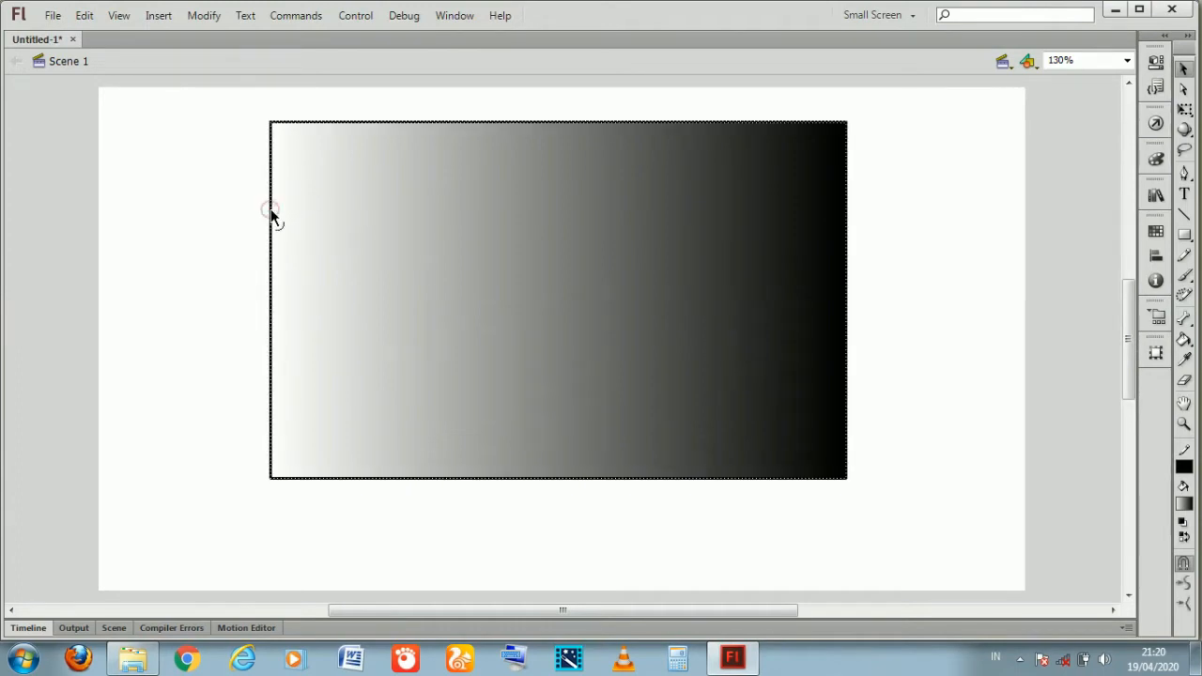
pyautogui.press('Delete')
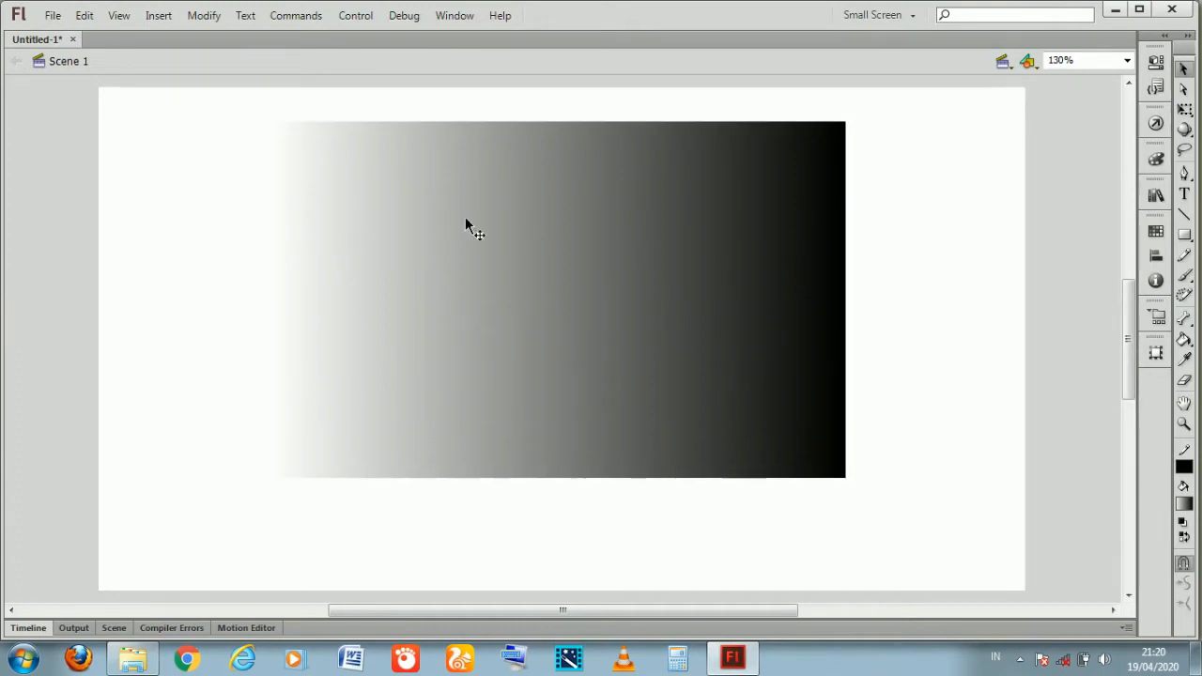
# Rotate the gradient rectangle a quarter turn with Free Transform so white is uppermost, and shorten it to fit within the stage height
pyautogui.click(756, 329)
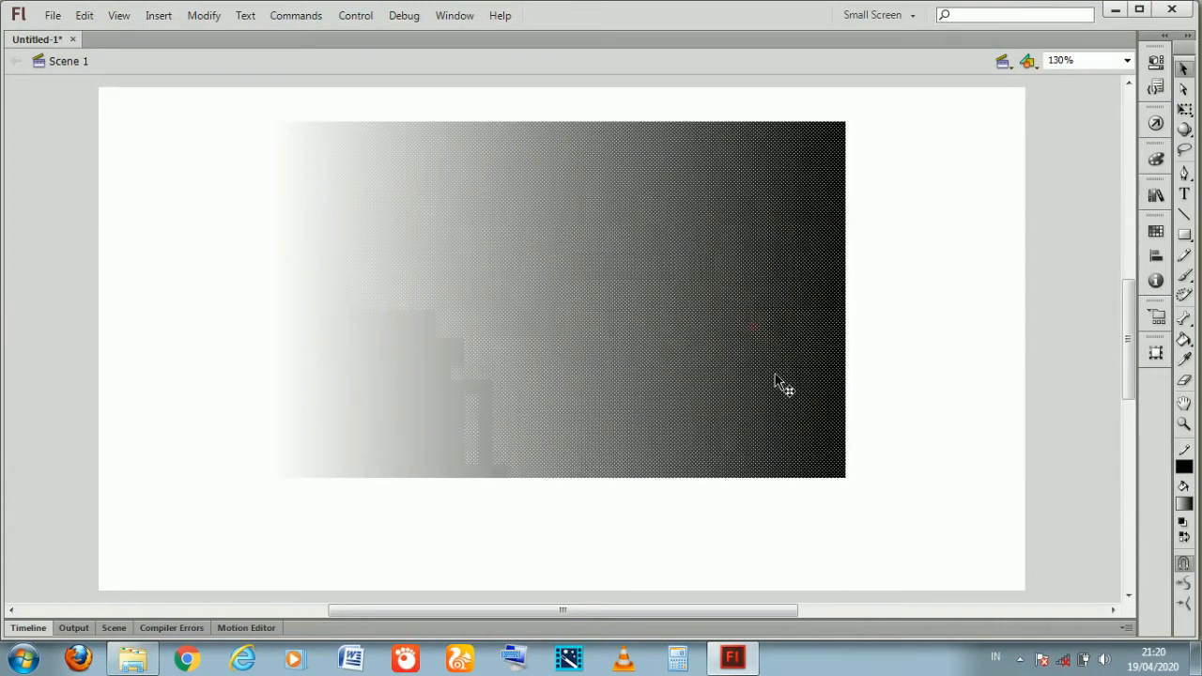
pyautogui.click(1184, 109)
pyautogui.moveTo(847, 113); pyautogui.dragTo(582, 408)
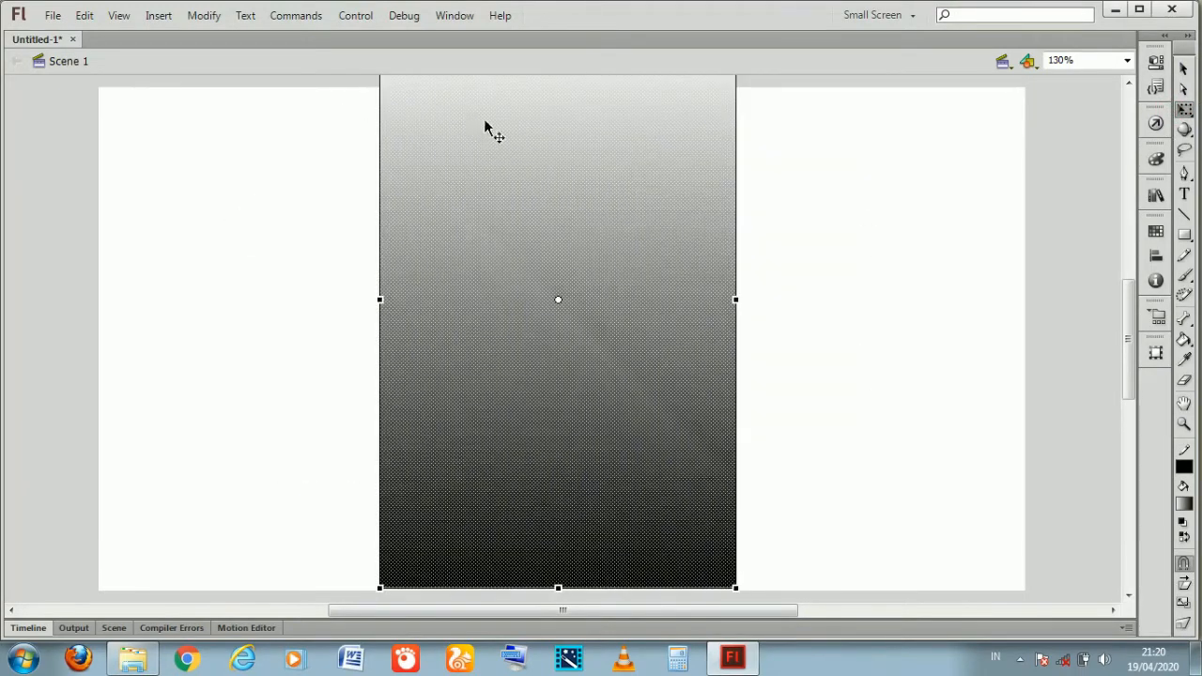
pyautogui.scroll(3, 754, 208)
pyautogui.moveTo(558, 171); pyautogui.dragTo(559, 323)
pyautogui.scroll(2, 568, 235)
pyautogui.scroll(-2, 704, 262)
pyautogui.moveTo(1128, 286); pyautogui.dragTo(1130, 335)
pyautogui.moveTo(596, 248); pyautogui.dragTo(590, 224)
pyautogui.moveTo(1132, 284); pyautogui.dragTo(1136, 279)
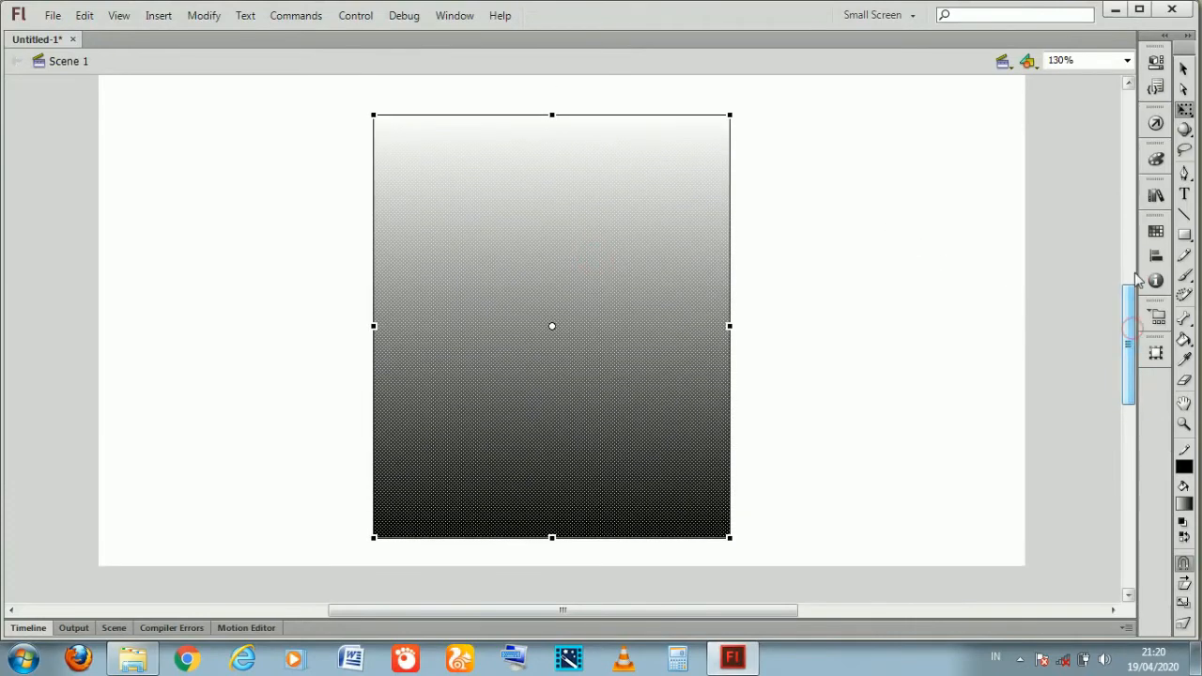
# Try splitting the gradient rectangle with a diagonal line and moving its upper part away, and undo the split
pyautogui.click(1185, 216)
pyautogui.moveTo(864, 232); pyautogui.dragTo(340, 400)
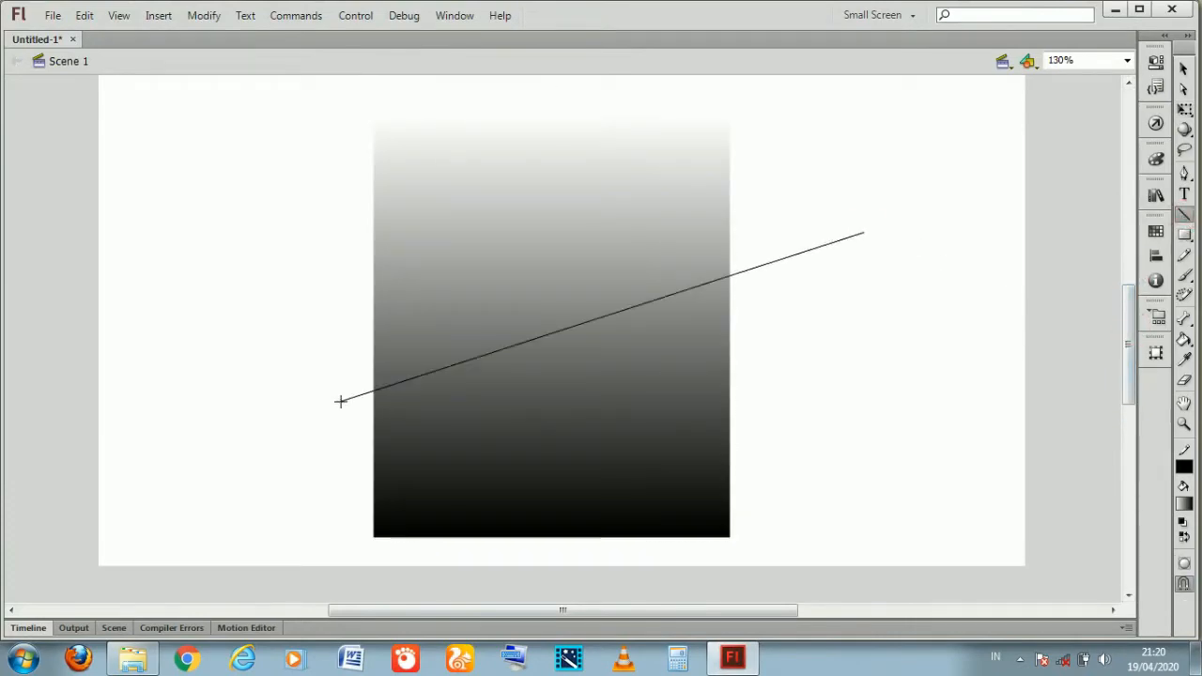
pyautogui.click(1182, 68)
pyautogui.moveTo(634, 225); pyautogui.dragTo(418, 186)
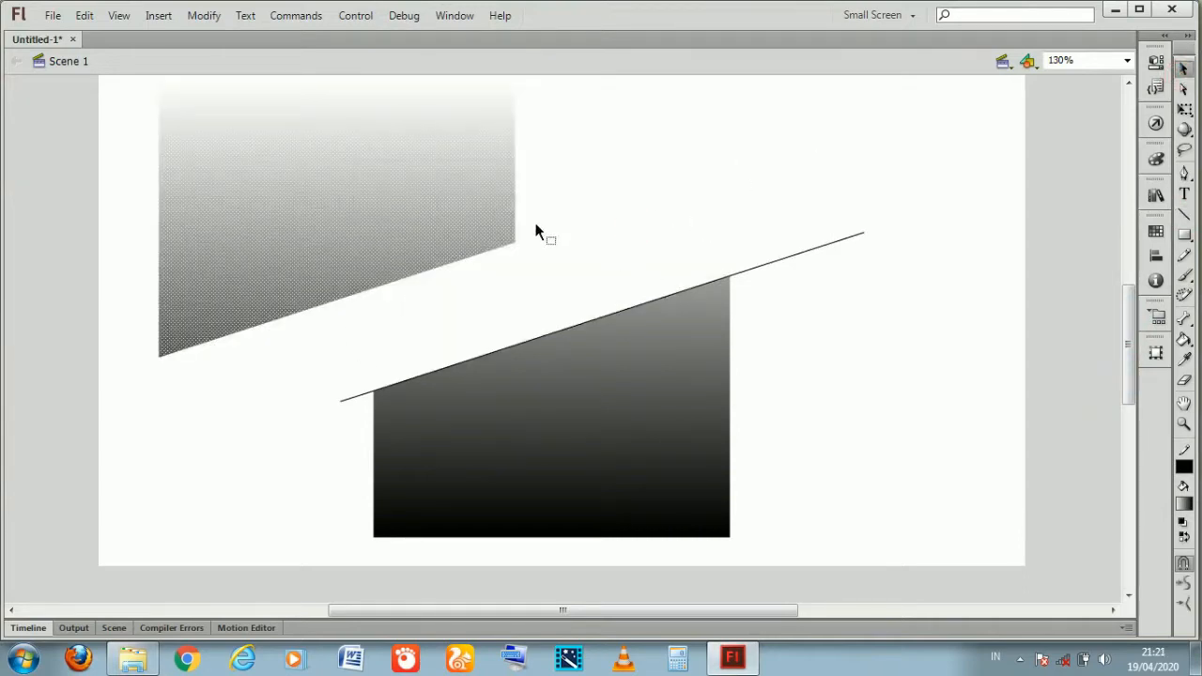
pyautogui.hotkey('ctrl', 'z')
pyautogui.hotkey('ctrl', 'z')
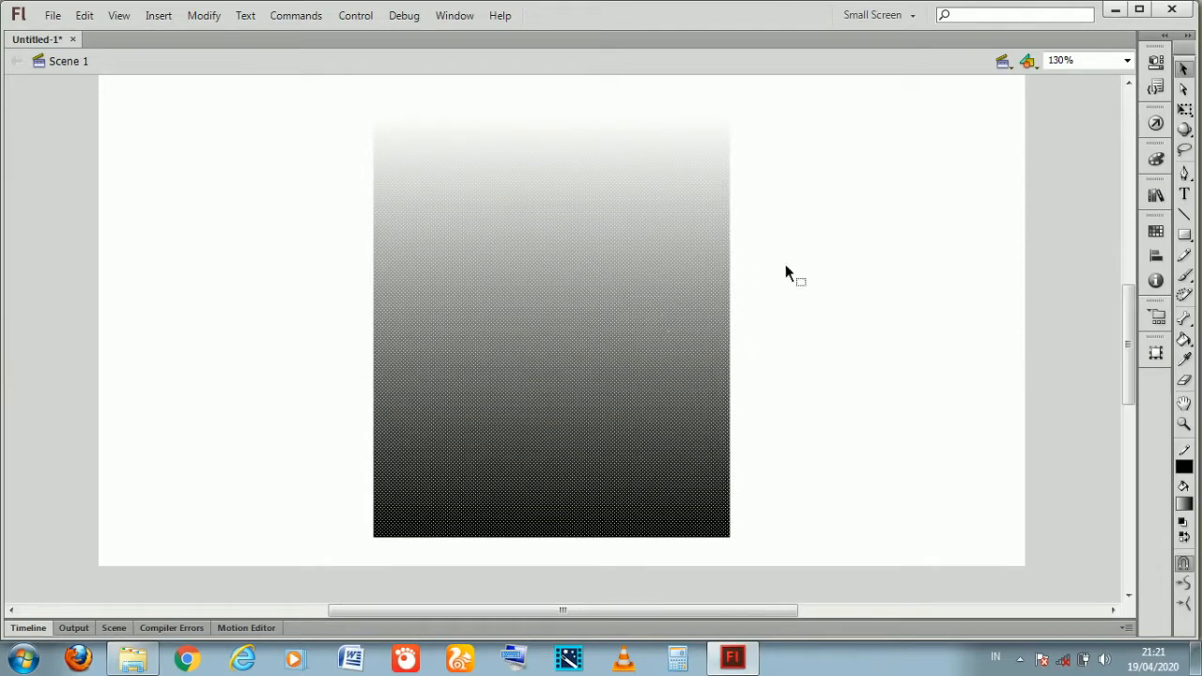
# Match the gradient rectangle's width and height to the stage and center it on the stage
pyautogui.scroll(2, 1129, 335)
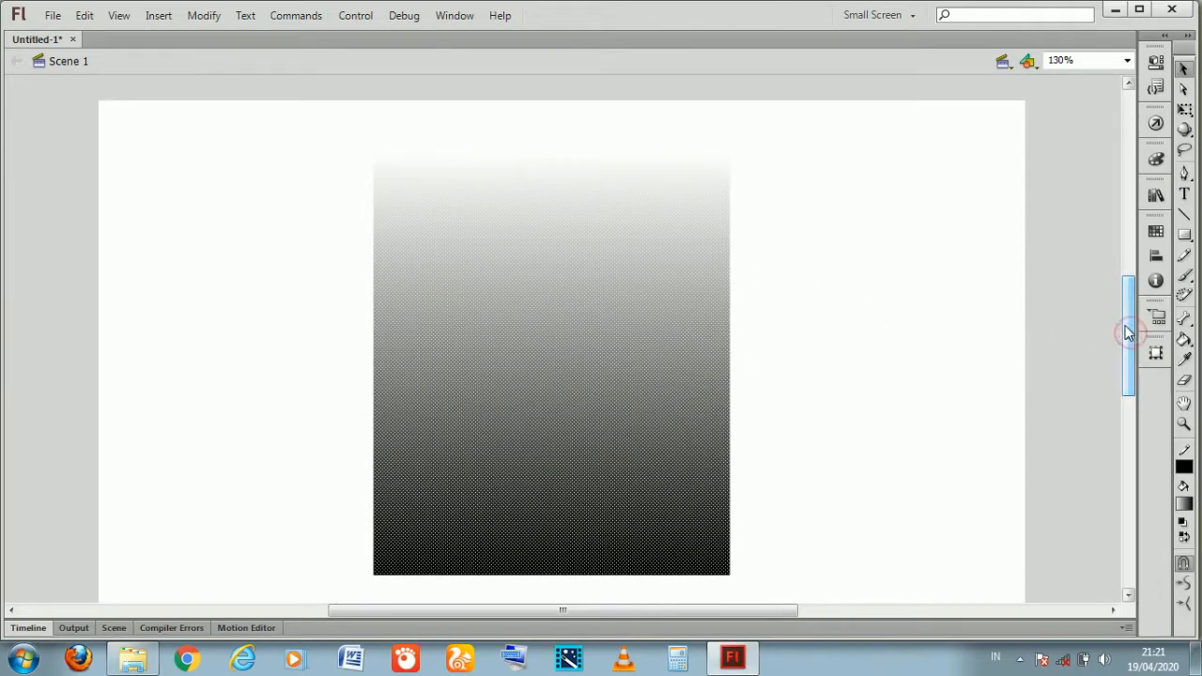
pyautogui.moveTo(1130, 336); pyautogui.dragTo(1130, 345)
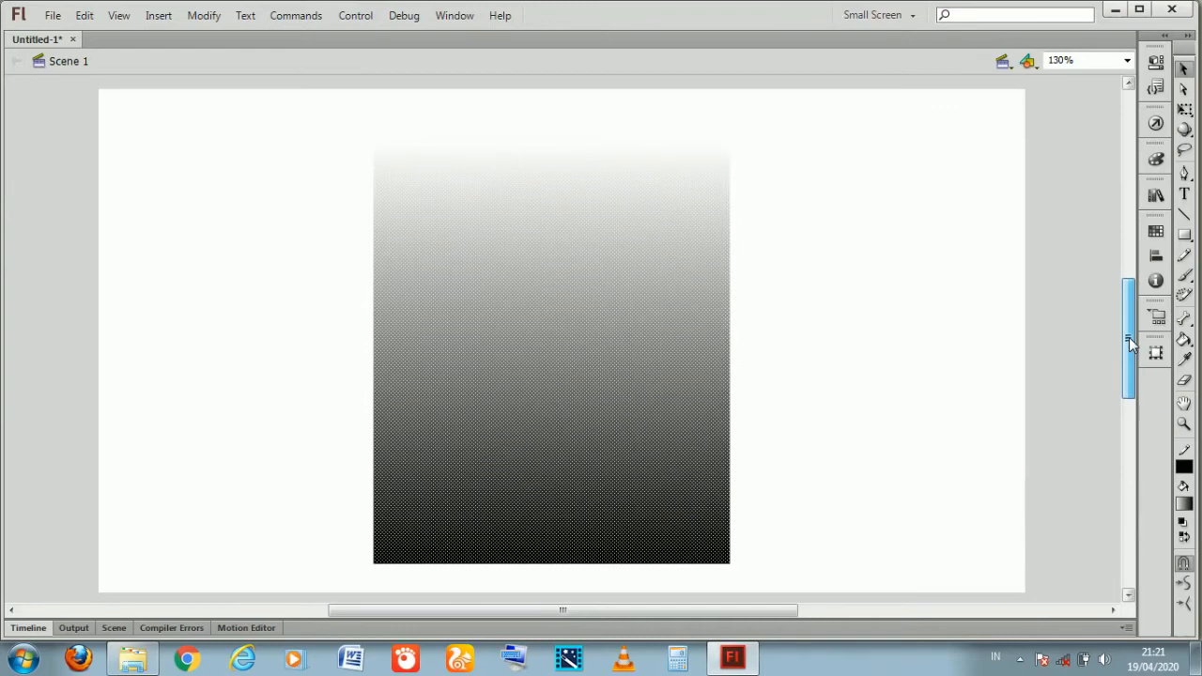
pyautogui.click(261, 295)
pyautogui.click(578, 344)
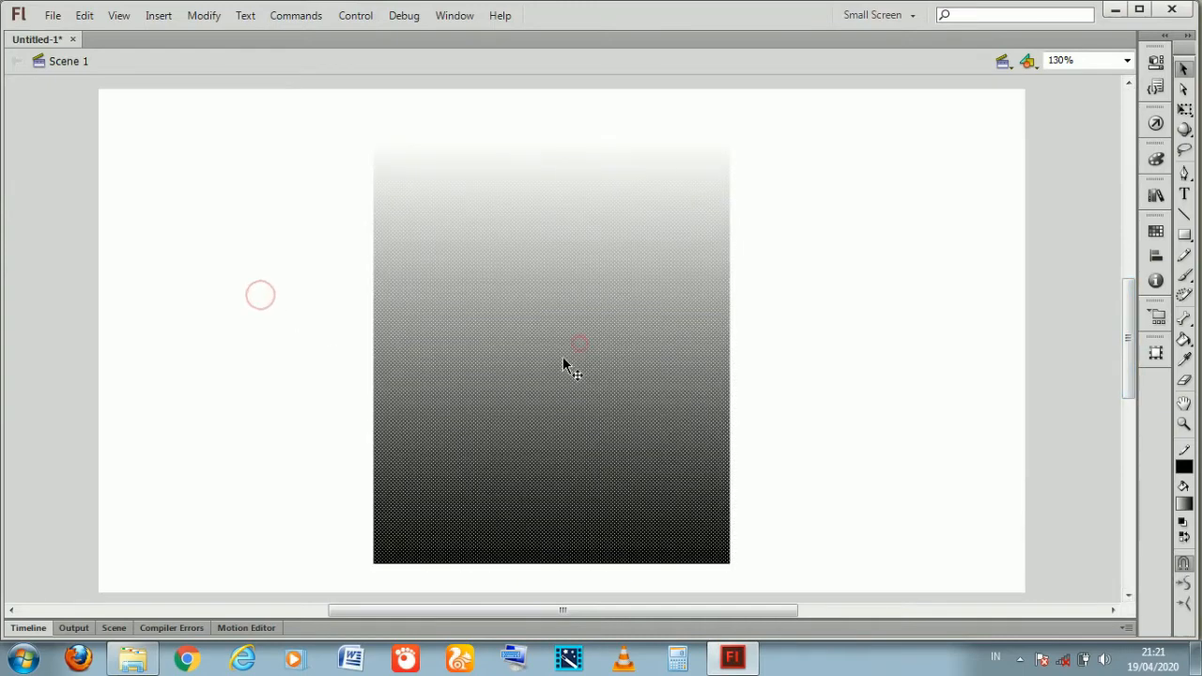
pyautogui.click(1156, 256)
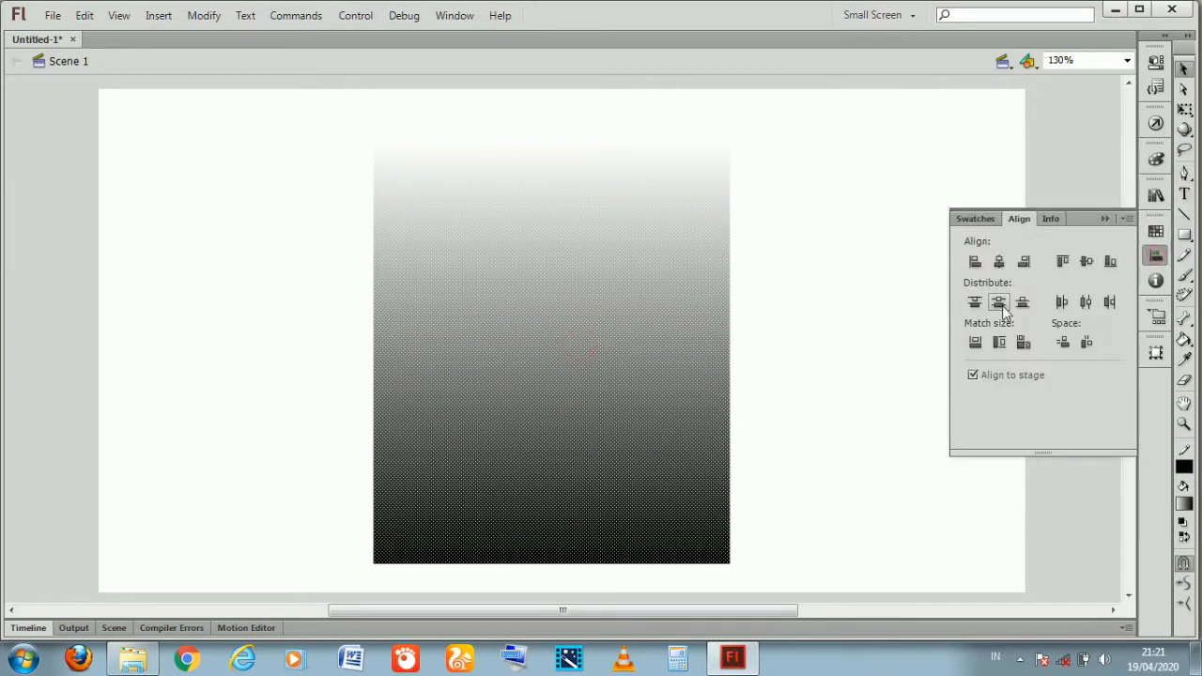
pyautogui.click(976, 342)
pyautogui.click(999, 341)
pyautogui.click(998, 301)
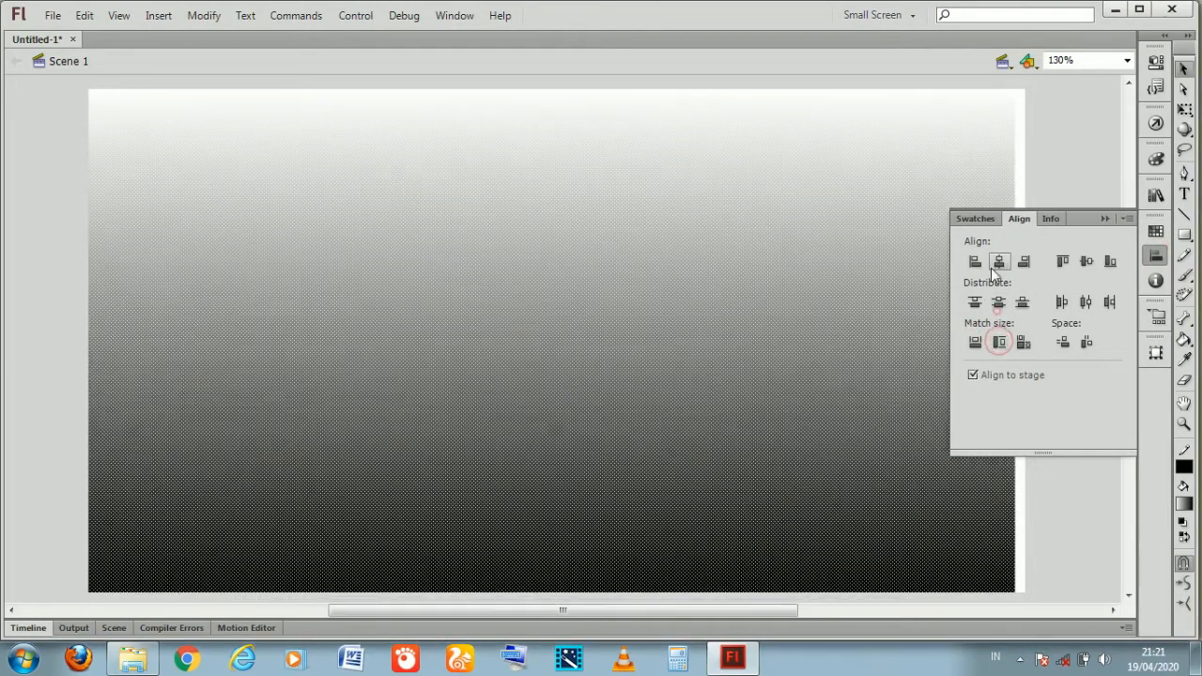
pyautogui.click(998, 262)
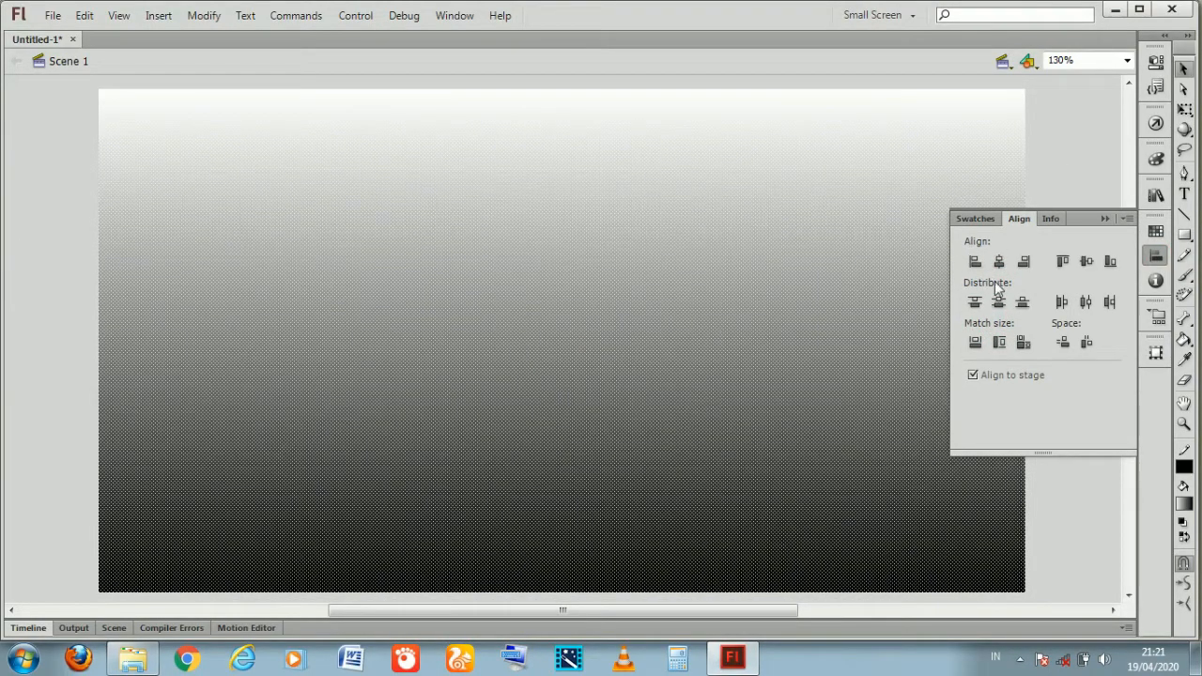
pyautogui.click(74, 260)
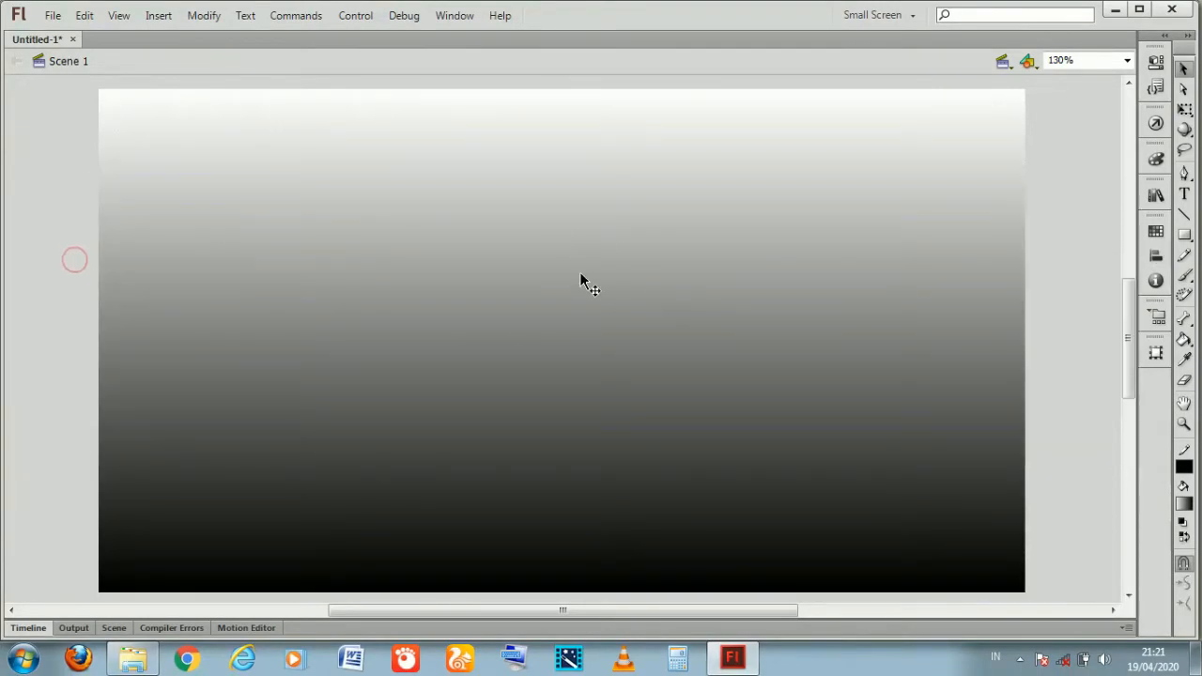
# Change the white end of the rectangle's linear gradient to violet #9966FF
pyautogui.click(647, 311)
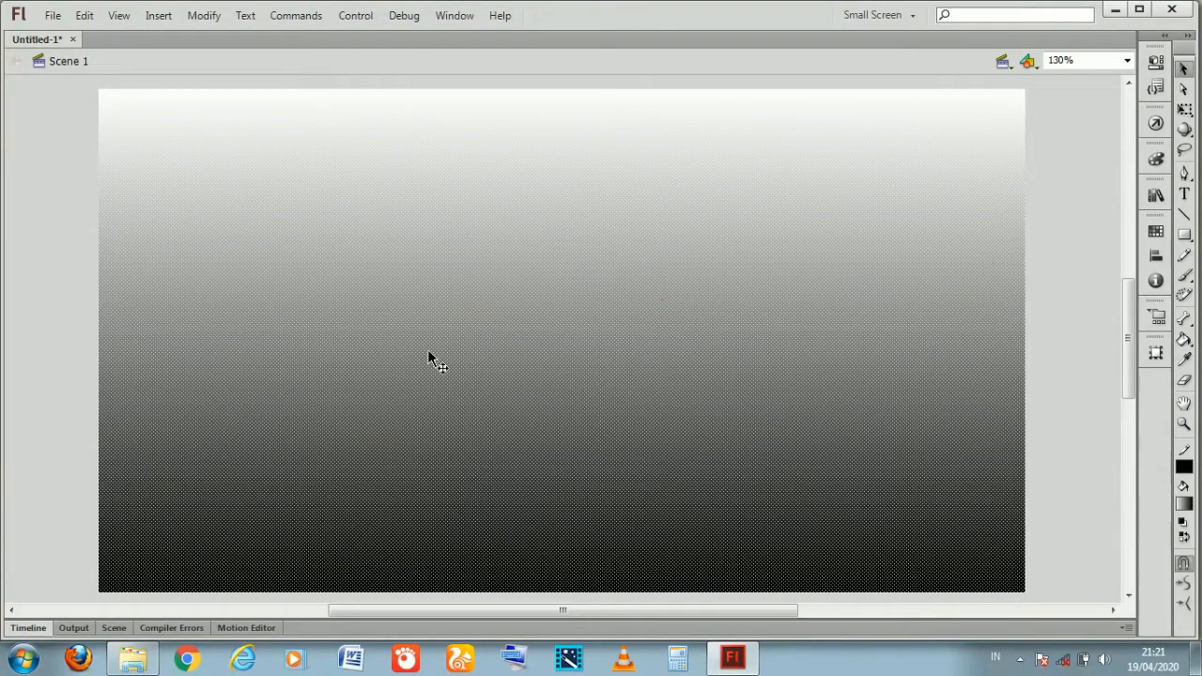
pyautogui.click(1156, 163)
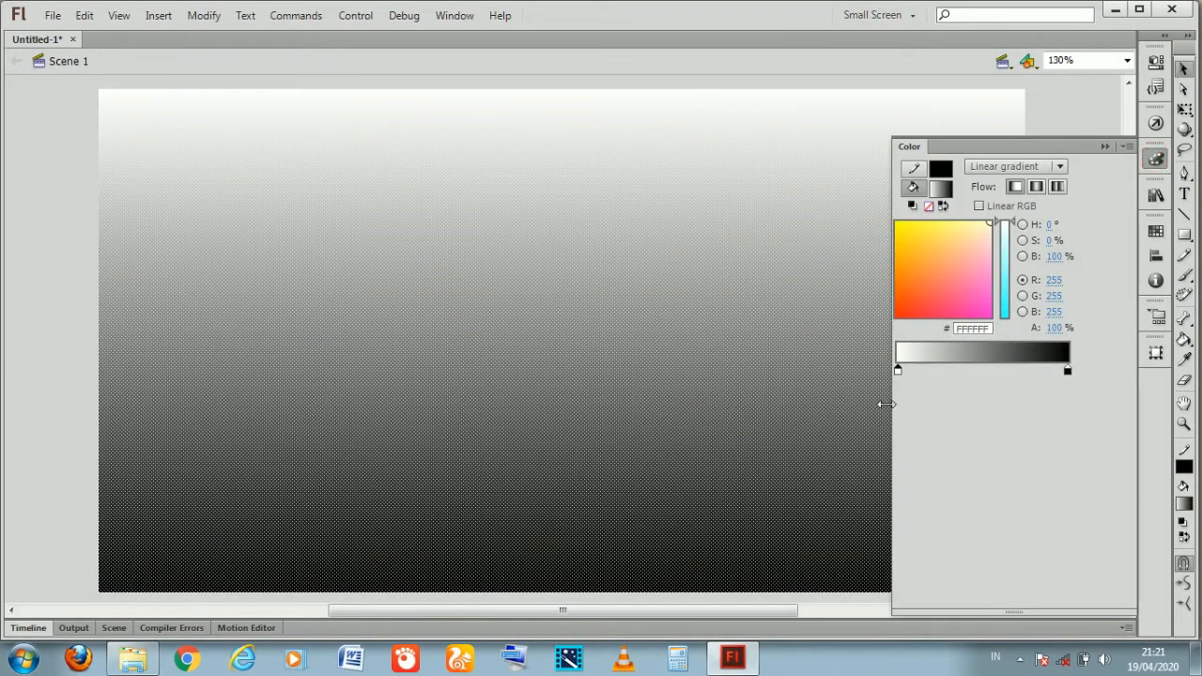
pyautogui.doubleClick(899, 372)
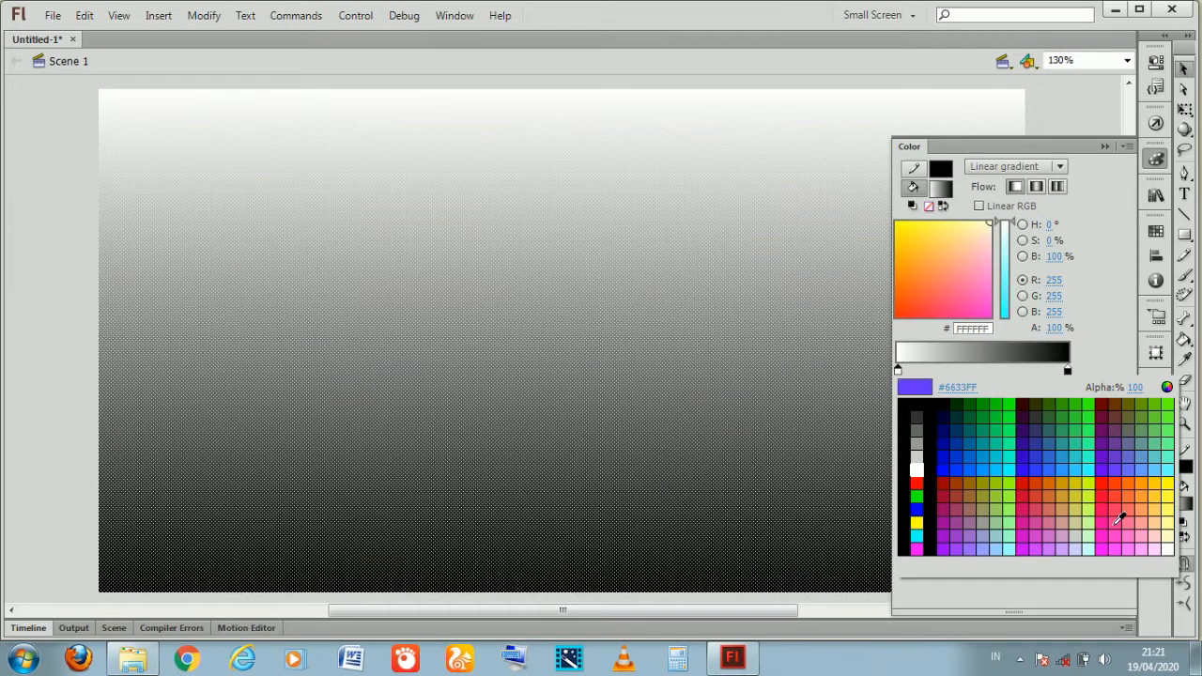
pyautogui.click(972, 550)
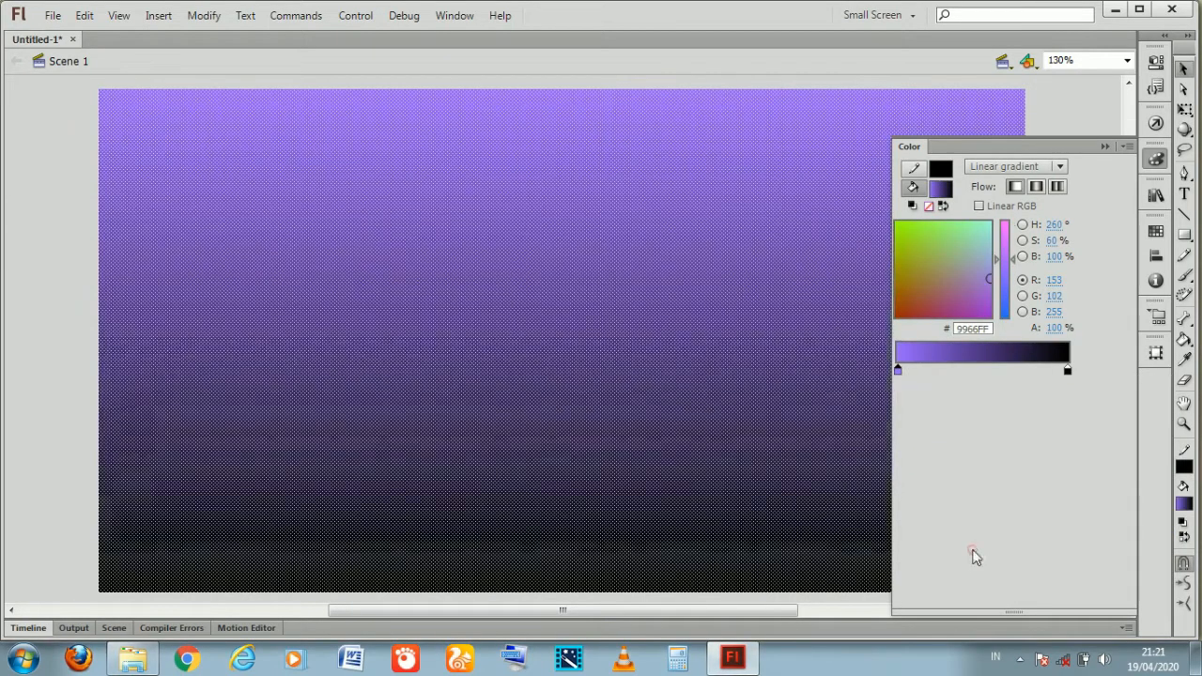
pyautogui.click(18, 309)
# Change the black end of the rectangle's linear gradient to yellow #FFFF33
pyautogui.click(699, 249)
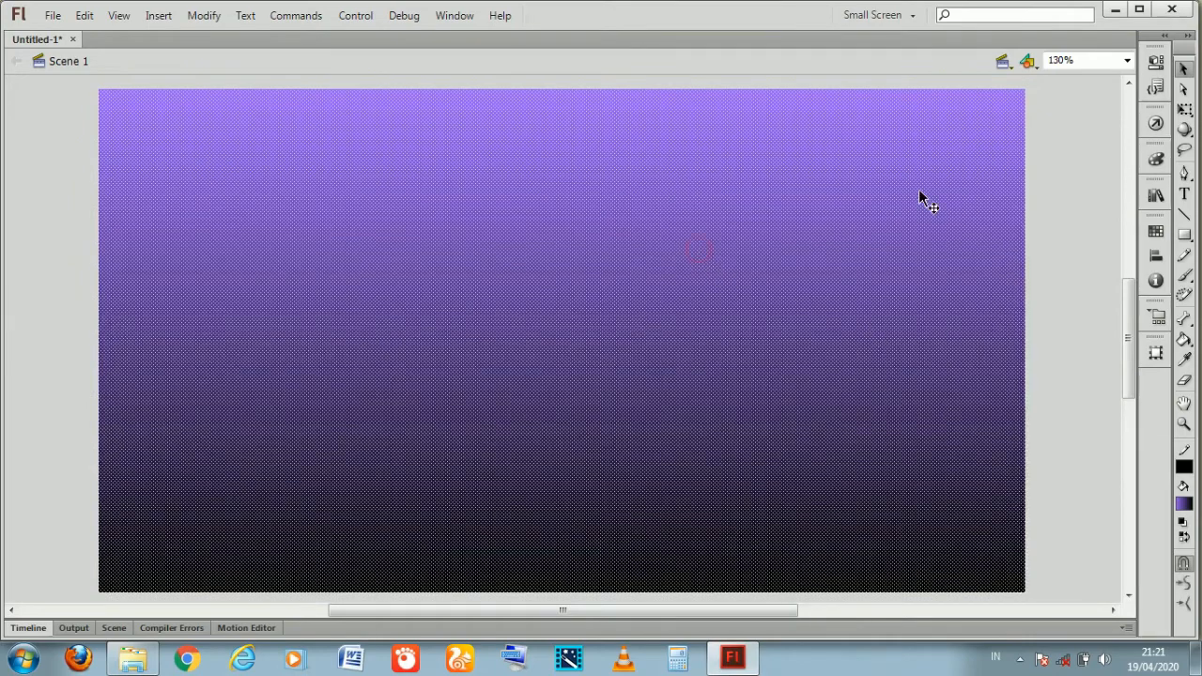
pyautogui.click(1156, 160)
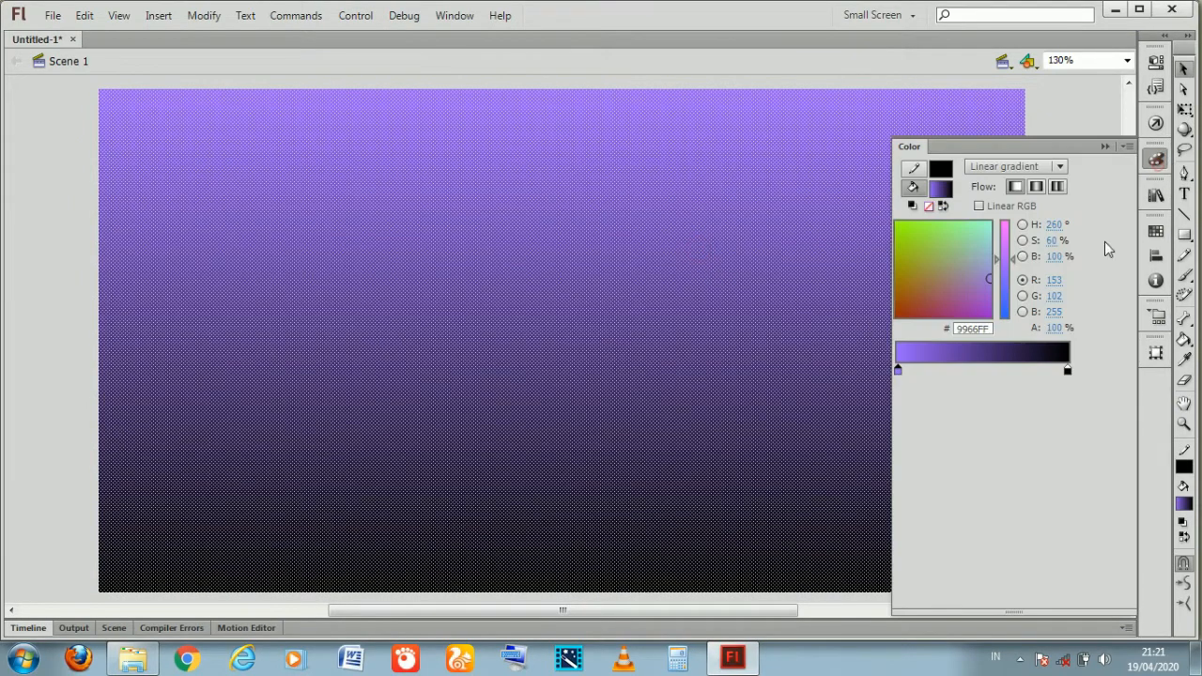
pyautogui.click(1068, 371)
pyautogui.click(1067, 371)
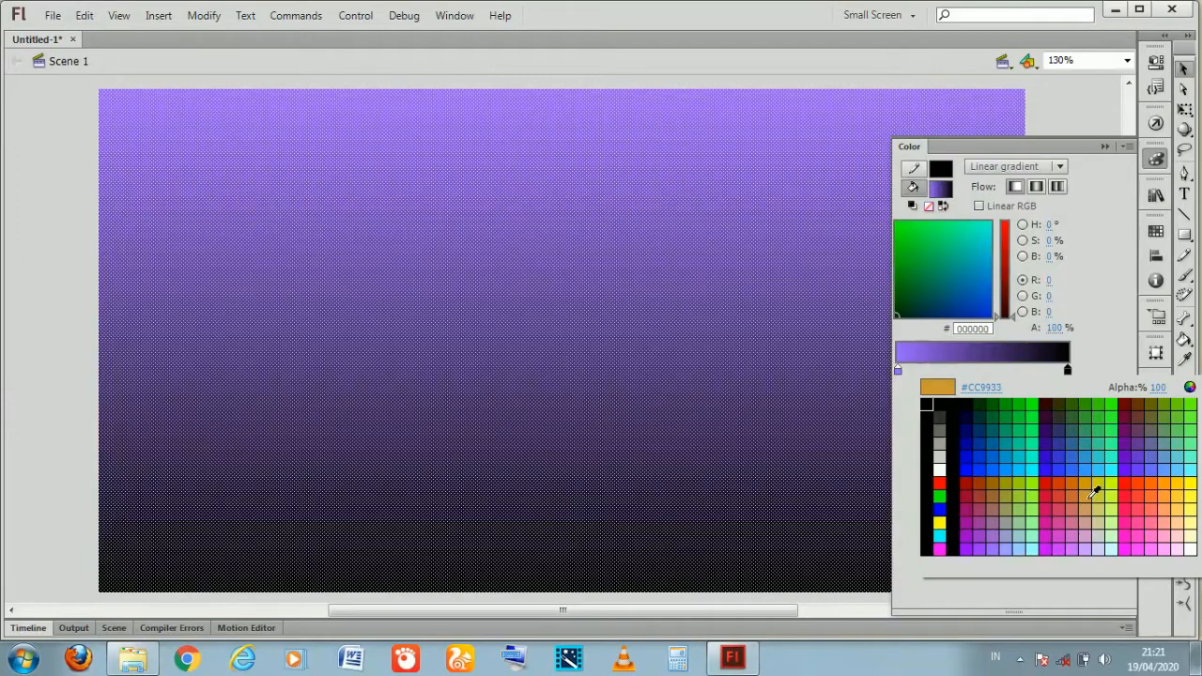
pyautogui.click(1190, 492)
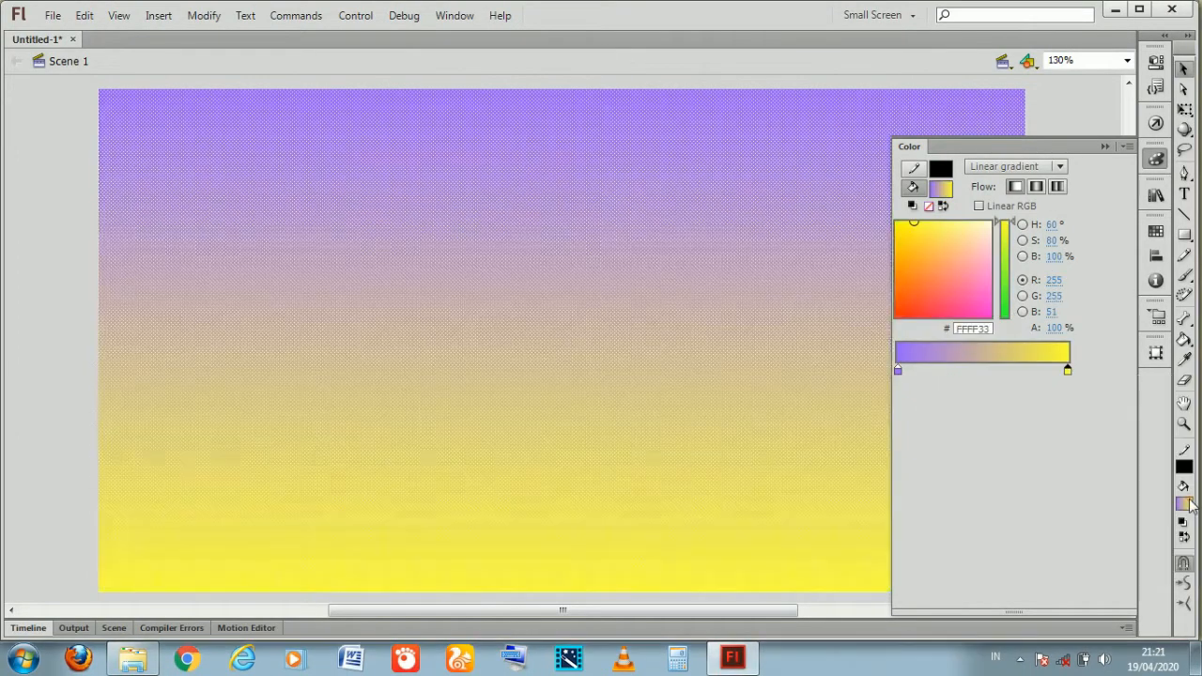
pyautogui.click(28, 236)
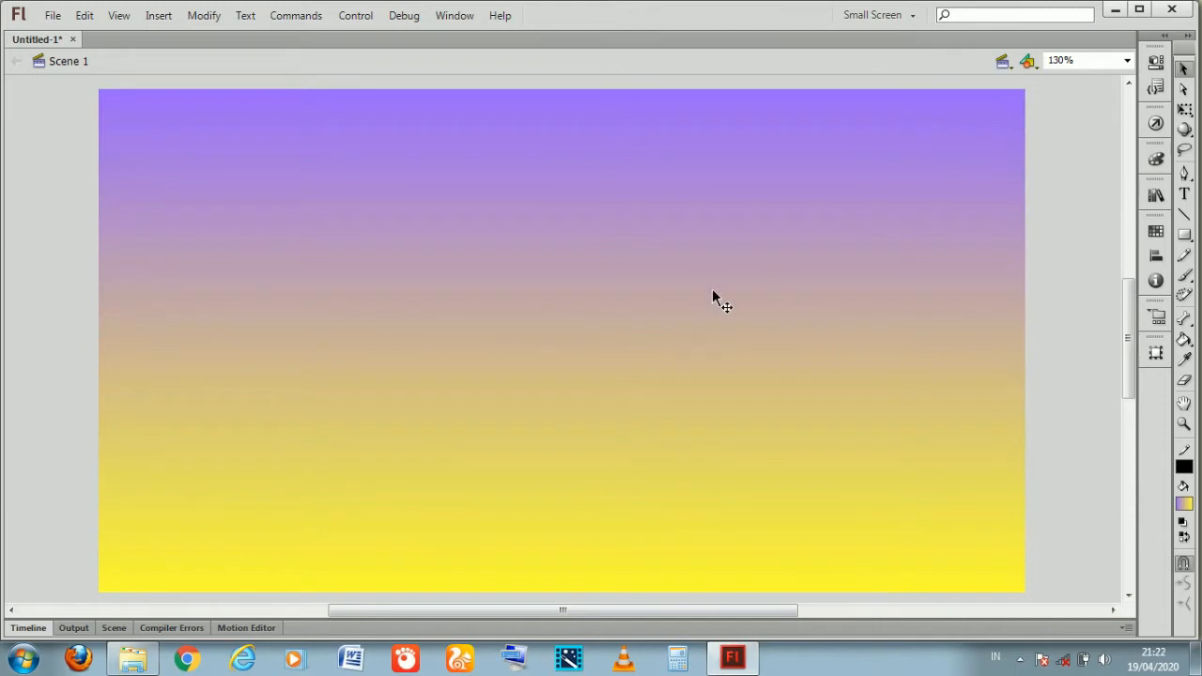
# Change the lower end color of the sky gradient to a paler yellow
pyautogui.click(611, 399)
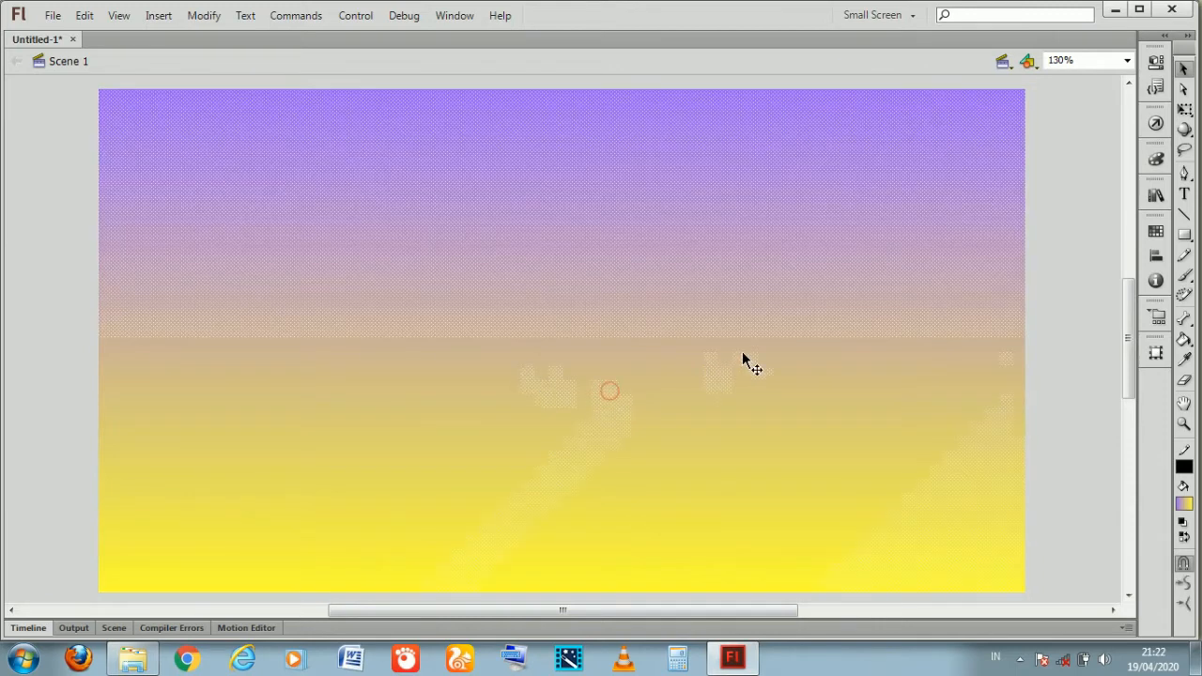
pyautogui.click(1156, 160)
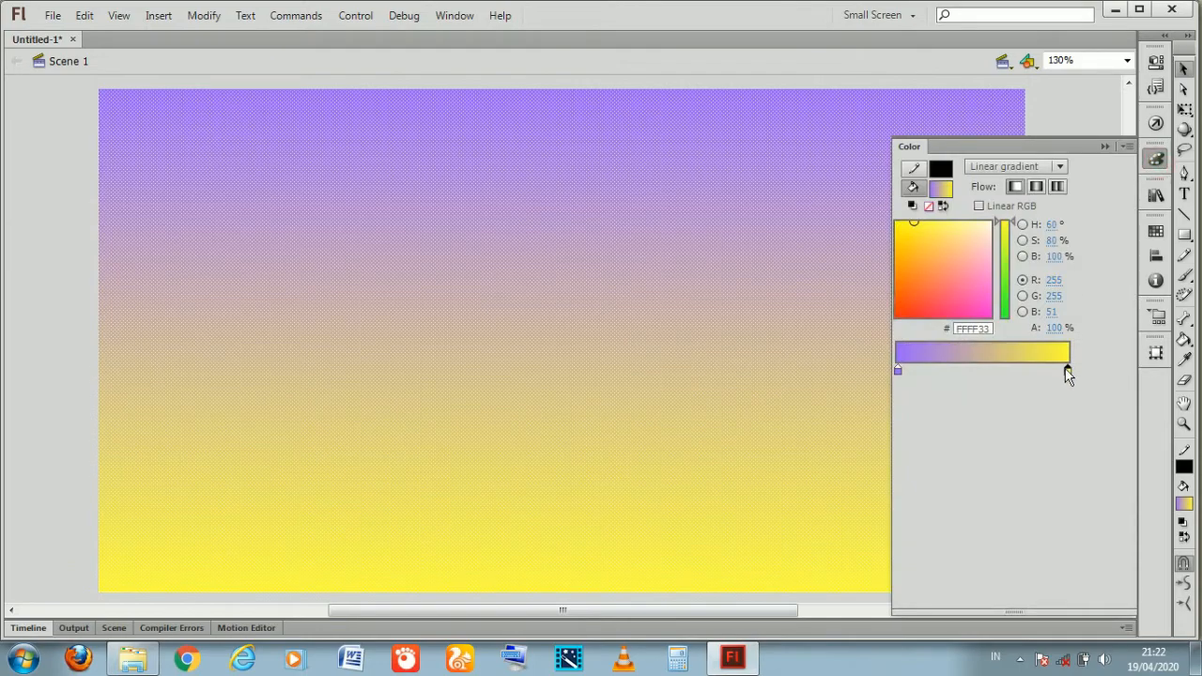
pyautogui.click(1066, 370)
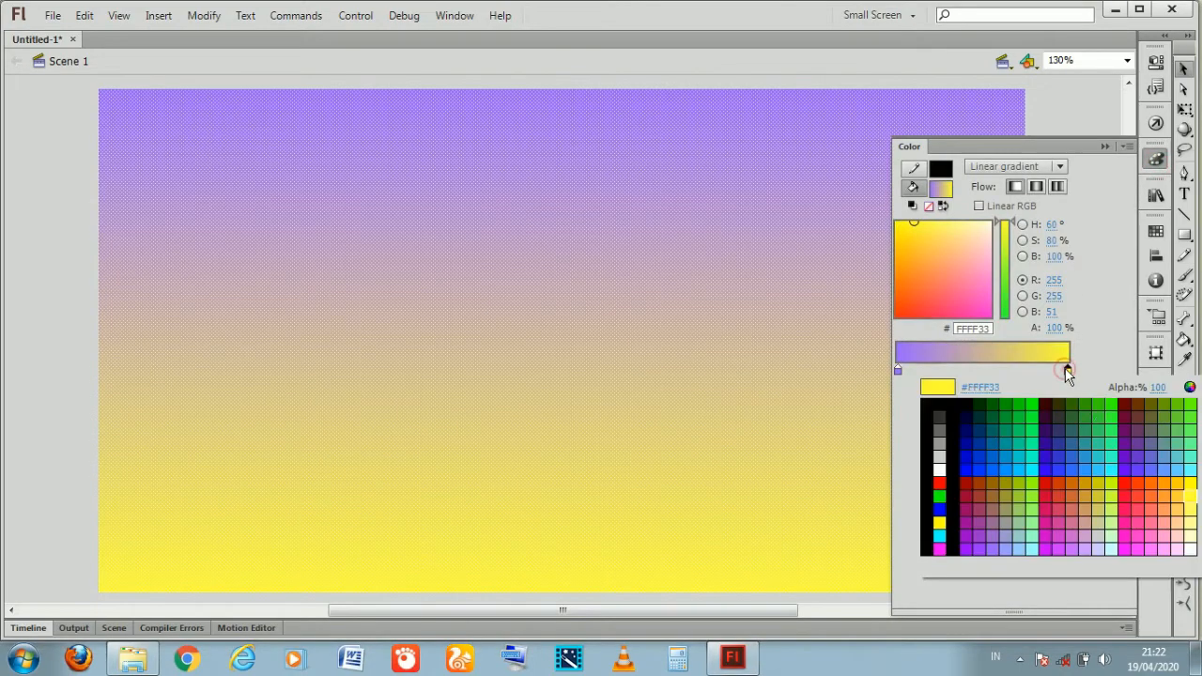
pyautogui.click(1191, 503)
pyautogui.hotkey('shift', 'F9')
pyautogui.click(43, 263)
# Select a full-width strip along the upper edge of the gradient rectangle and delete it
pyautogui.click(674, 296)
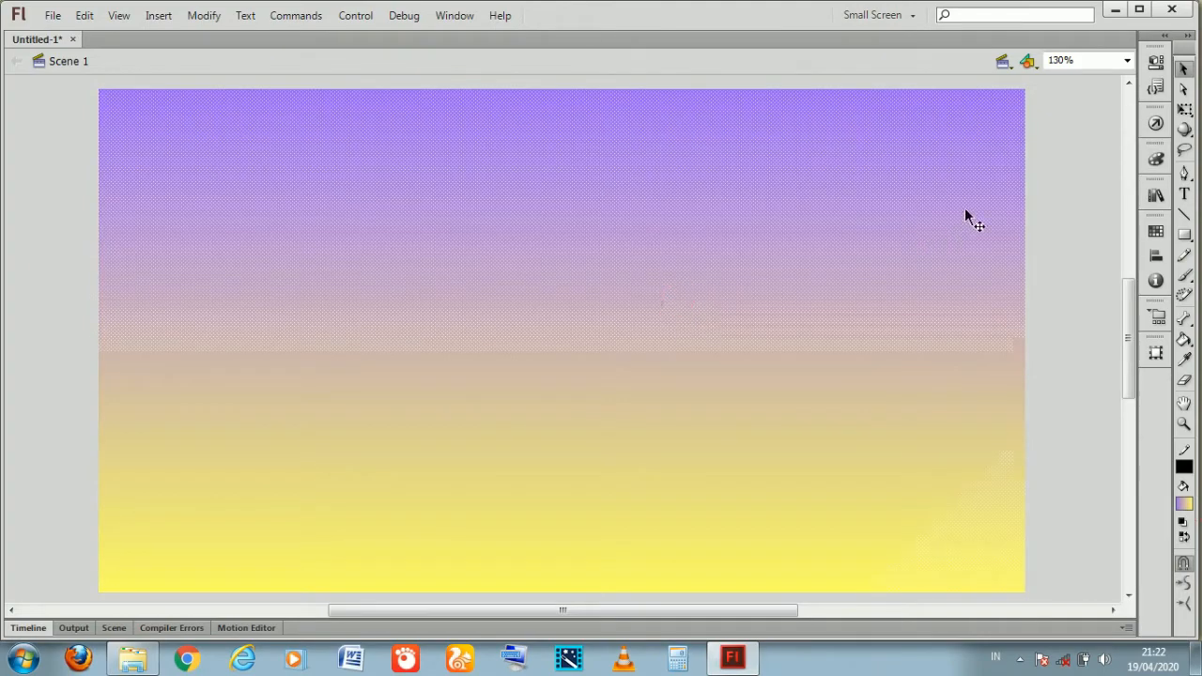
pyautogui.click(1034, 175)
pyautogui.click(691, 258)
pyautogui.click(1184, 109)
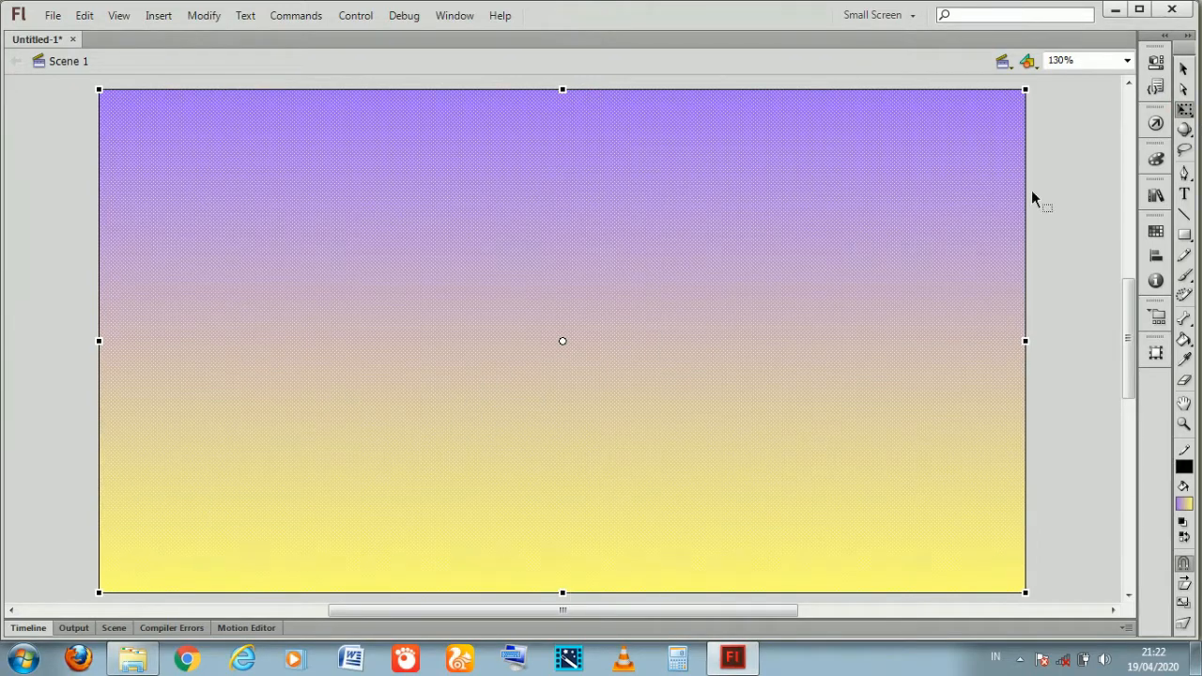
pyautogui.click(35, 129)
pyautogui.scroll(2, 78, 148)
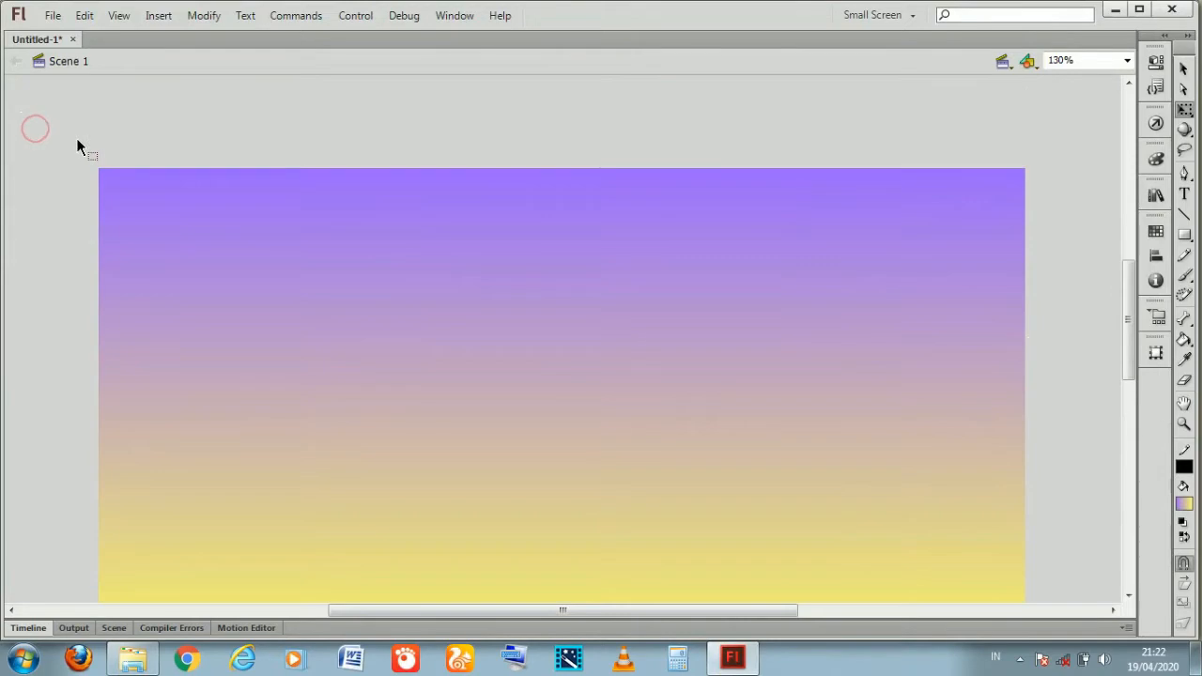
pyautogui.moveTo(12, 145); pyautogui.dragTo(1078, 235)
pyautogui.press('Delete')
pyautogui.scroll(-5, 870, 214)
pyautogui.scroll(2, 868, 214)
pyautogui.scroll(2, 868, 208)
pyautogui.scroll(-2, 867, 209)
pyautogui.scroll(1, 867, 208)
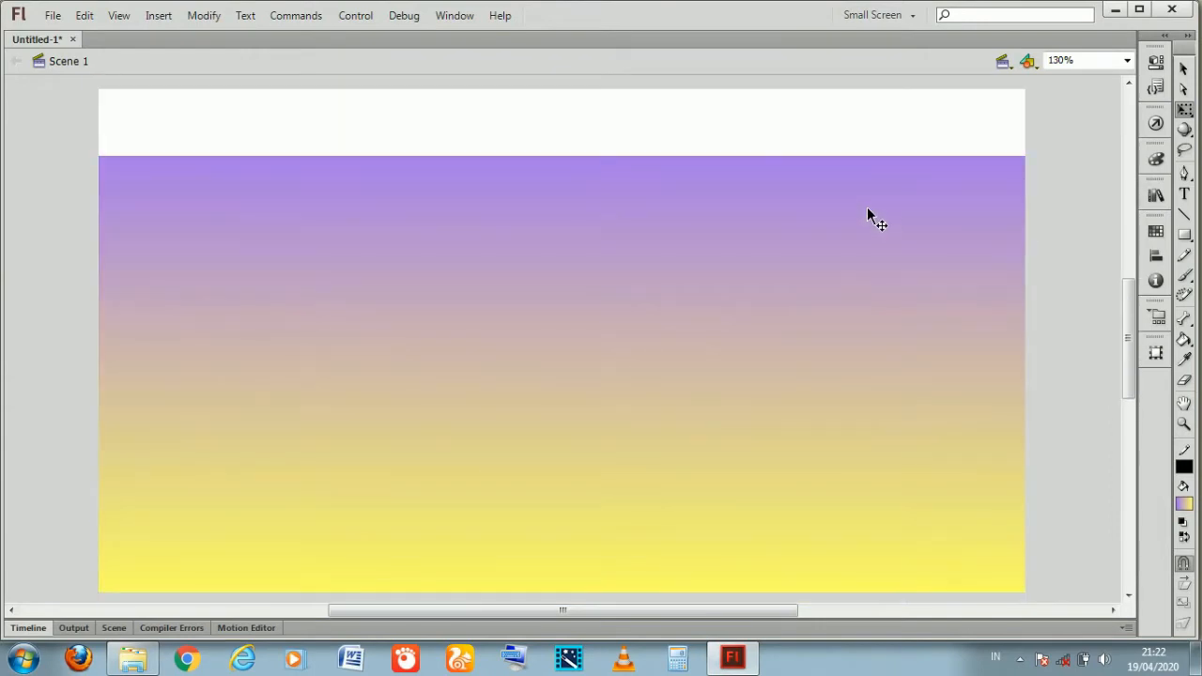
# Select a thin full-width strip along the lower edge of the gradient rectangle and delete it
pyautogui.click(263, 497)
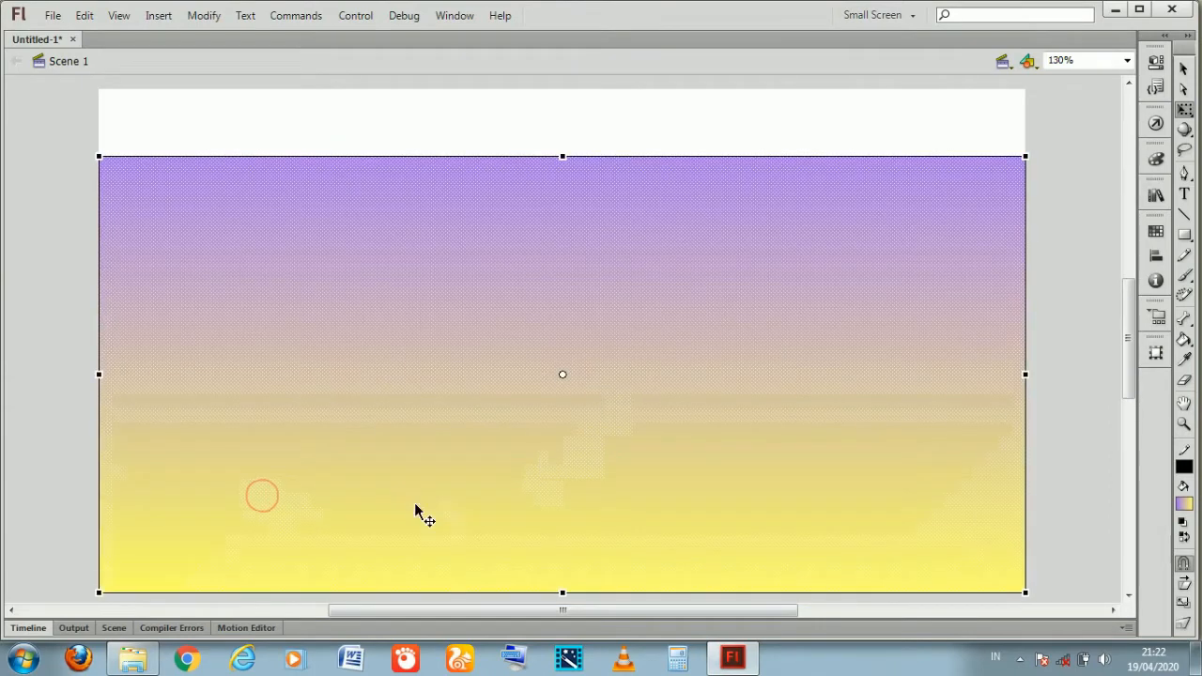
pyautogui.moveTo(67, 550); pyautogui.dragTo(1058, 601)
pyautogui.press('Delete')
# Align the gradient sky rectangle to the upper edge of the stage, leaving the strip below it empty
pyautogui.click(768, 480)
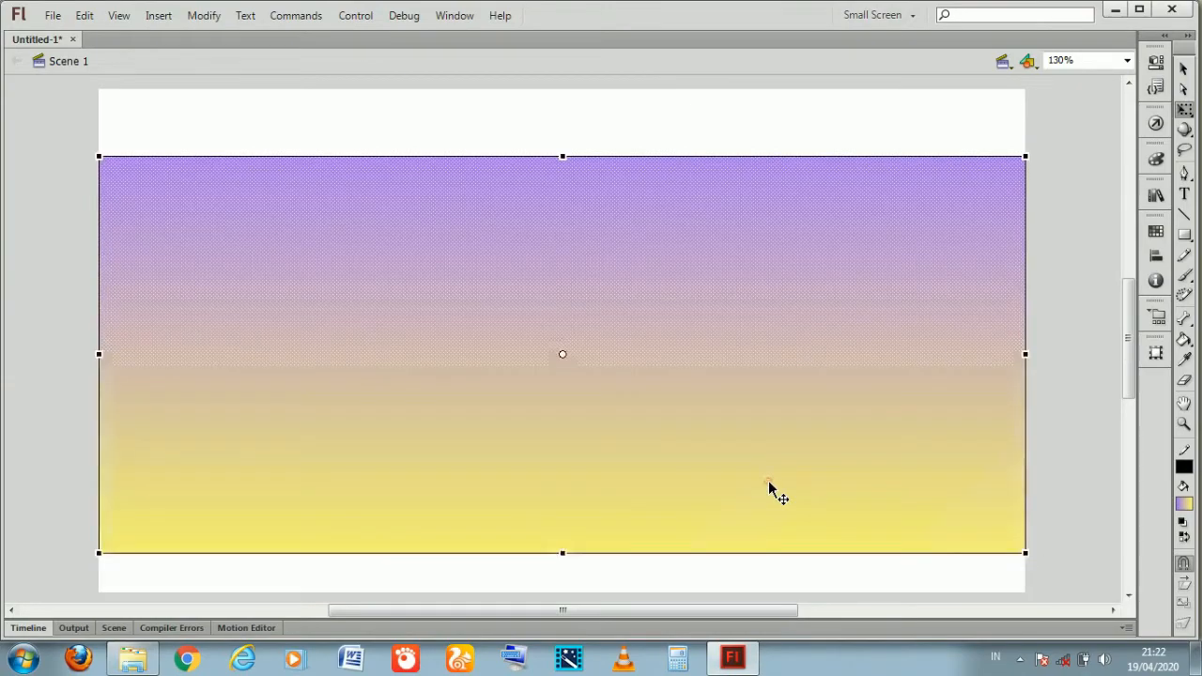
pyautogui.click(1156, 255)
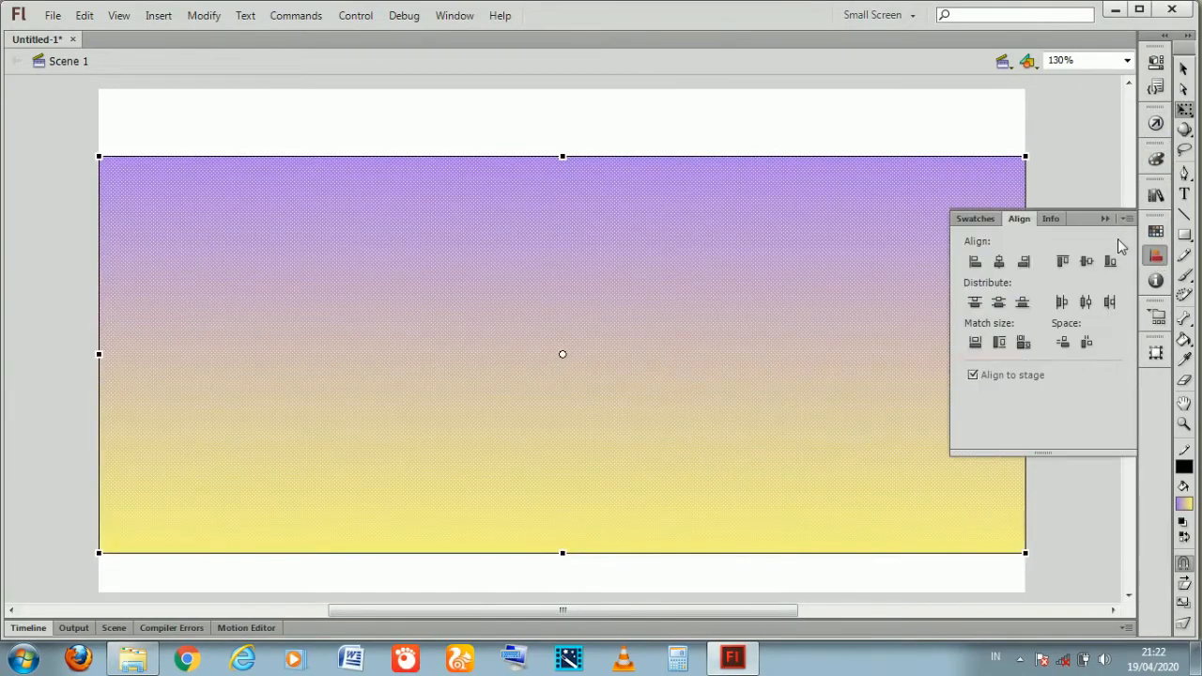
pyautogui.click(972, 302)
pyautogui.click(80, 257)
pyautogui.scroll(1, 359, 339)
pyautogui.scroll(-1, 362, 338)
pyautogui.moveTo(1131, 301); pyautogui.dragTo(1130, 300)
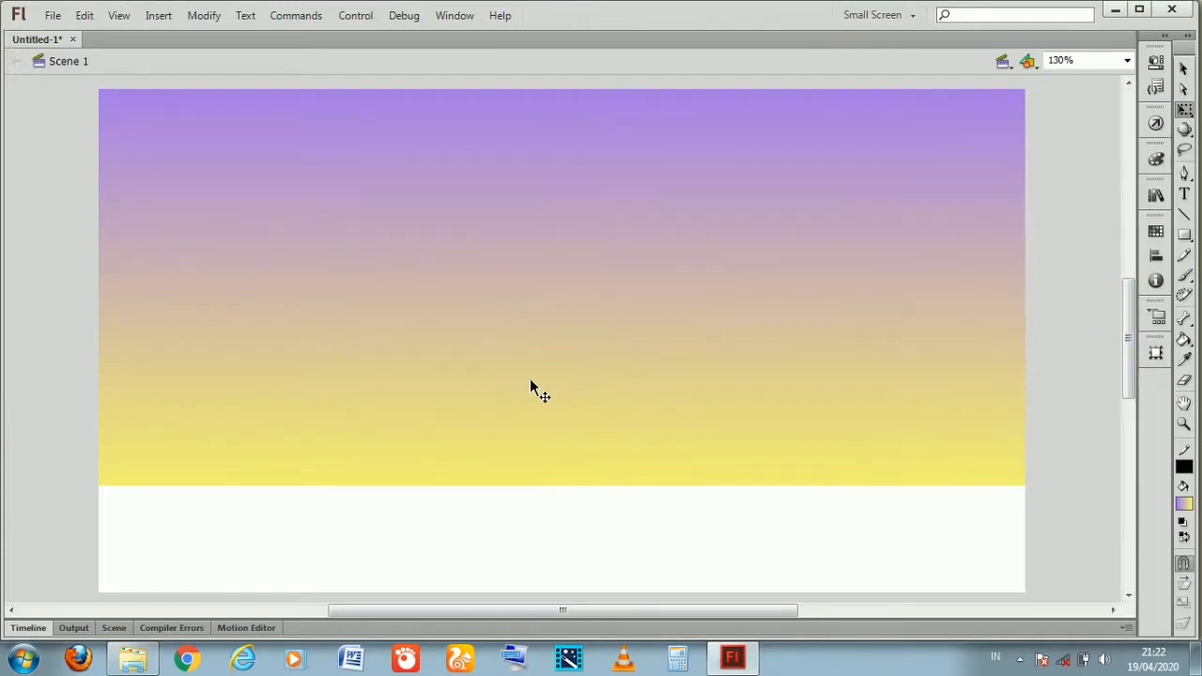
# Rename Layer 1, which holds the gradient sky, as bg1
pyautogui.click(27, 627)
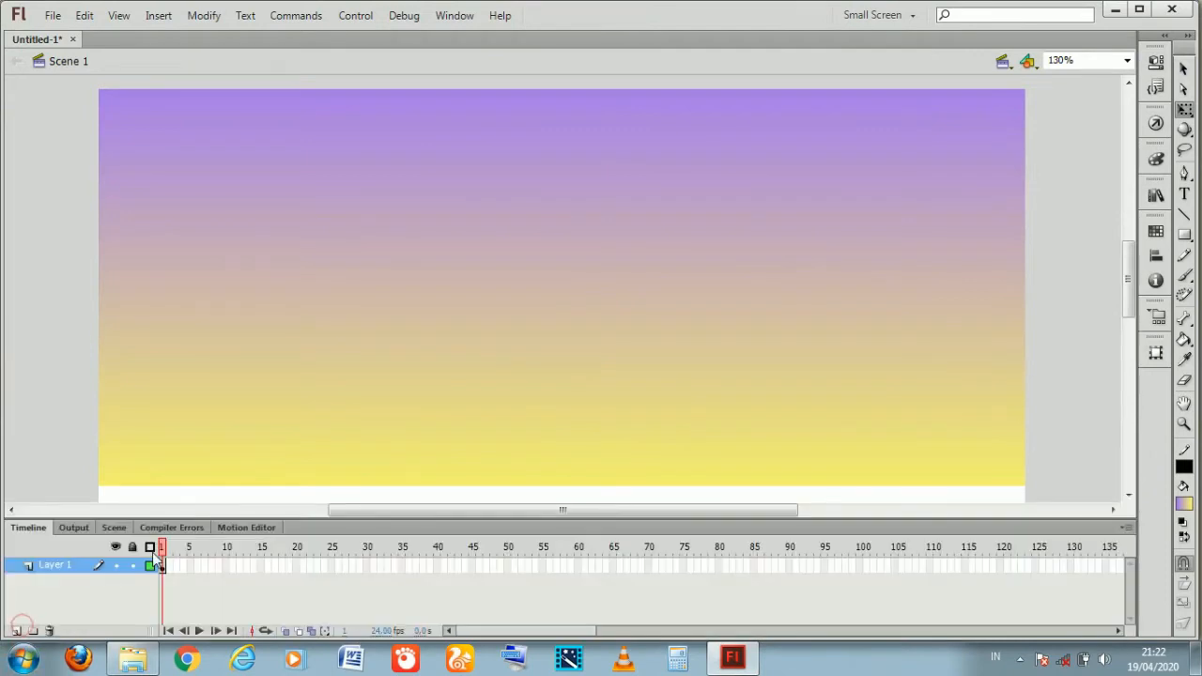
pyautogui.click(63, 566)
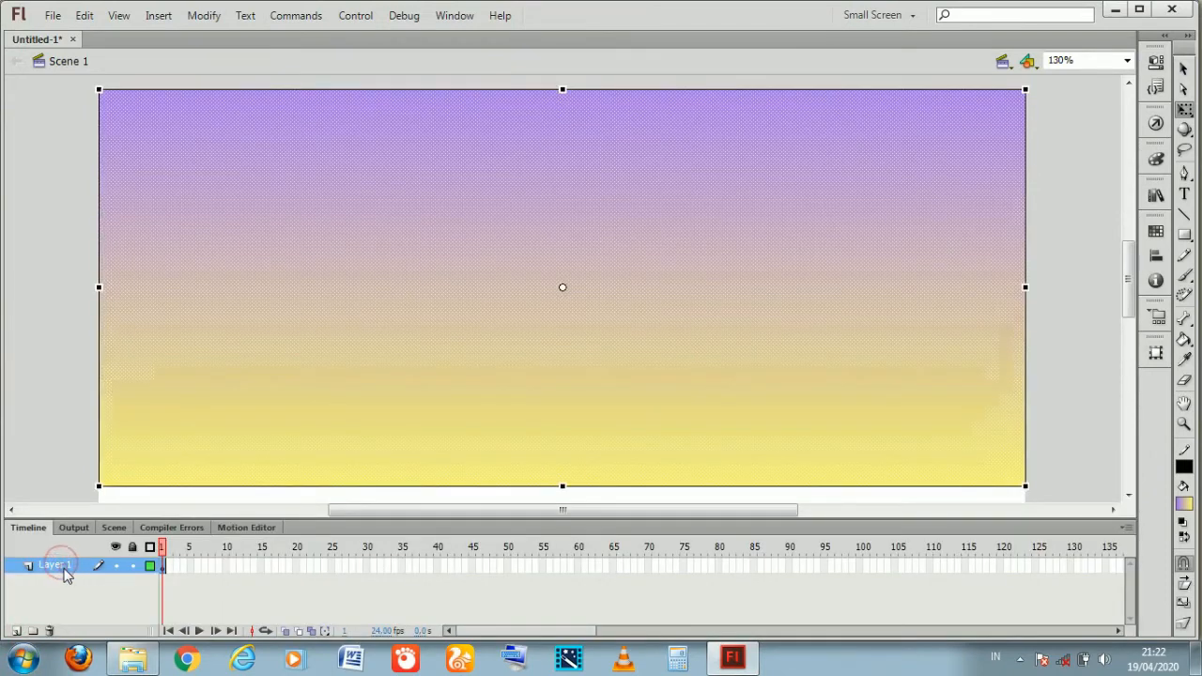
pyautogui.doubleClick(59, 566)
pyautogui.write('bg1')
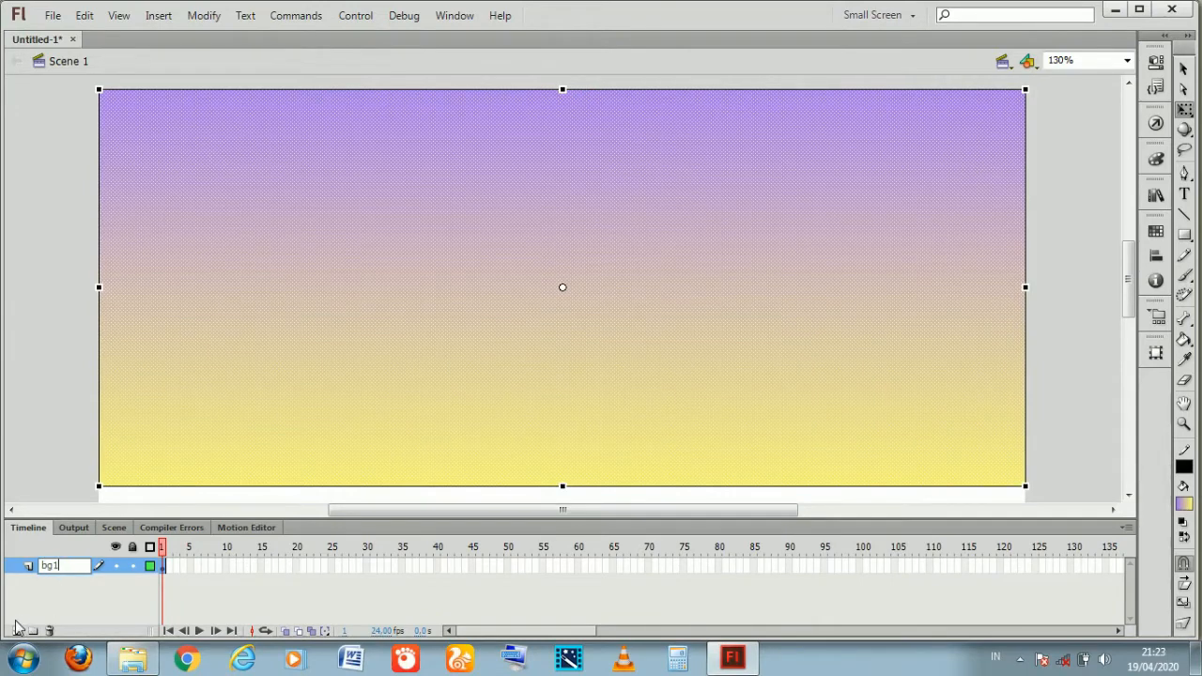
# Add a new layer named awan1 above bg1 and lock the bg1 layer
pyautogui.click(16, 630)
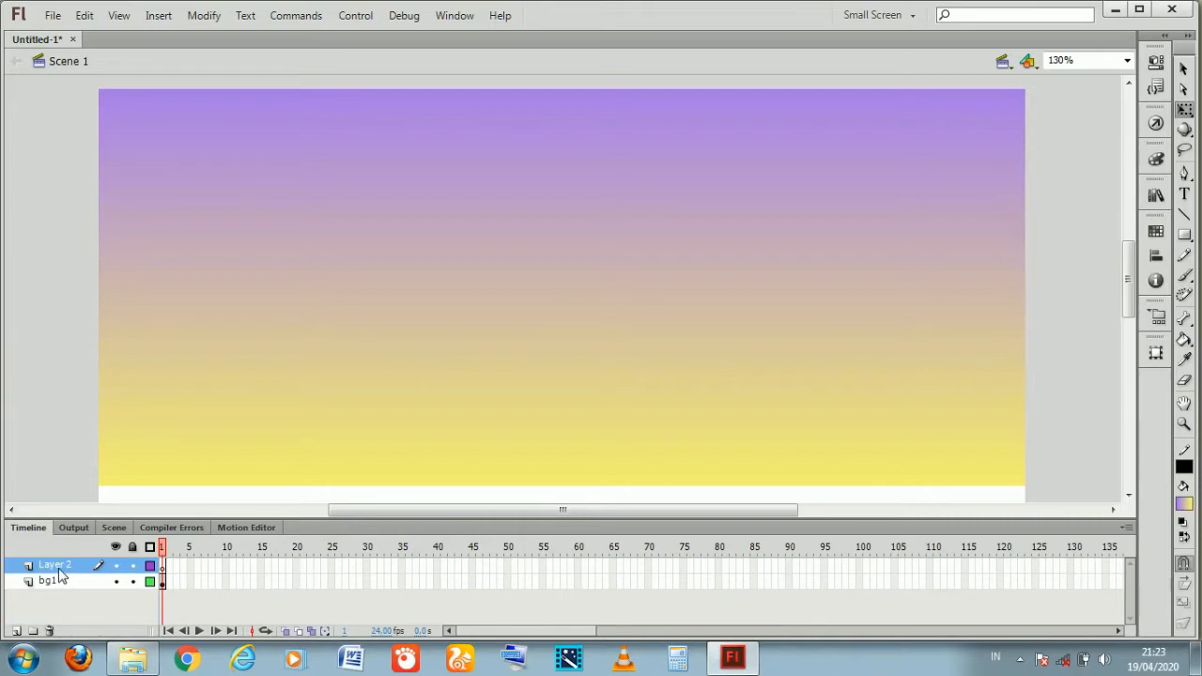
pyautogui.doubleClick(54, 566)
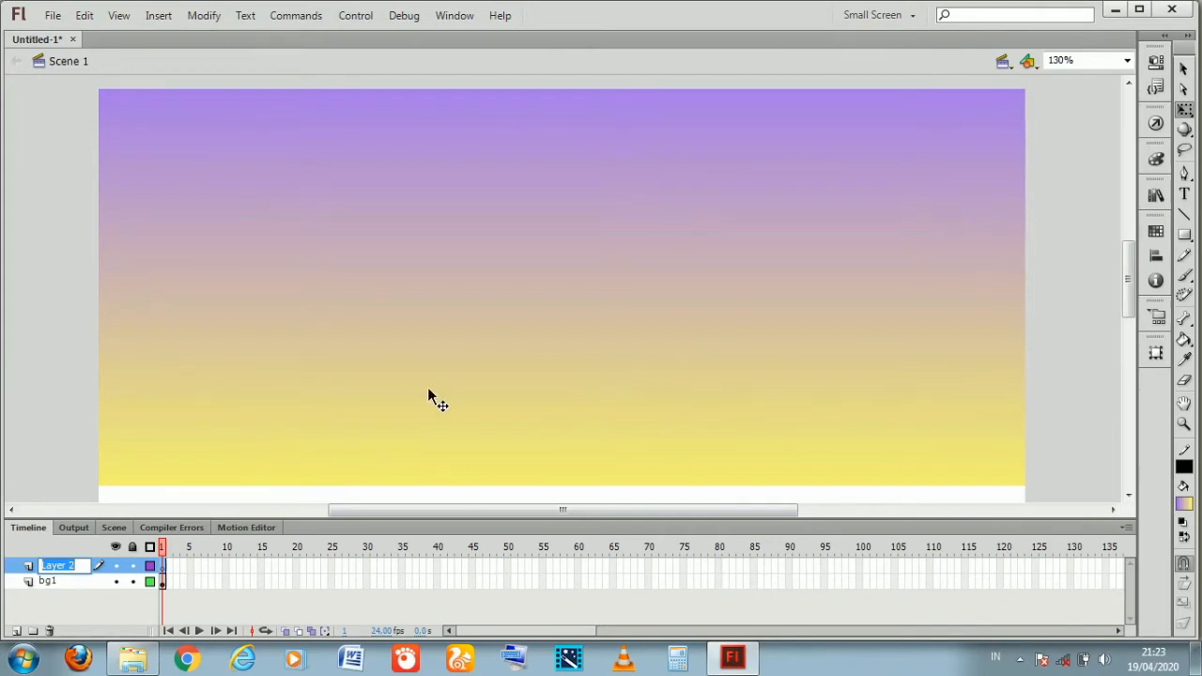
pyautogui.write('awan')
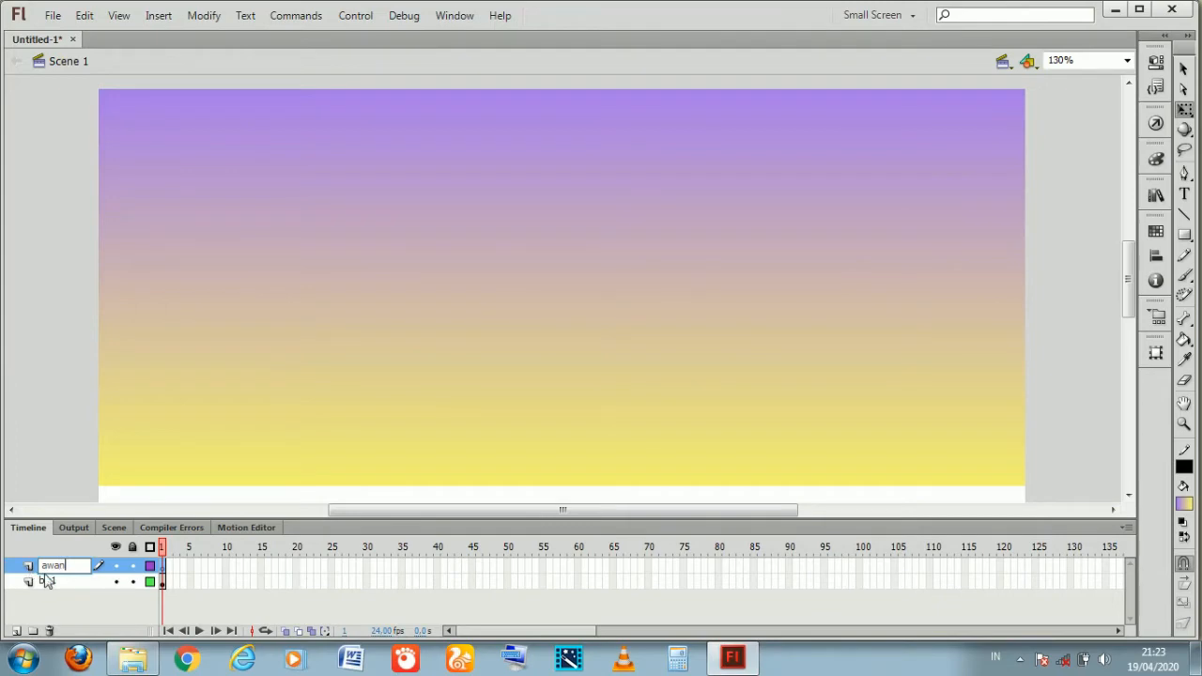
pyautogui.write('1')
pyautogui.click(28, 424)
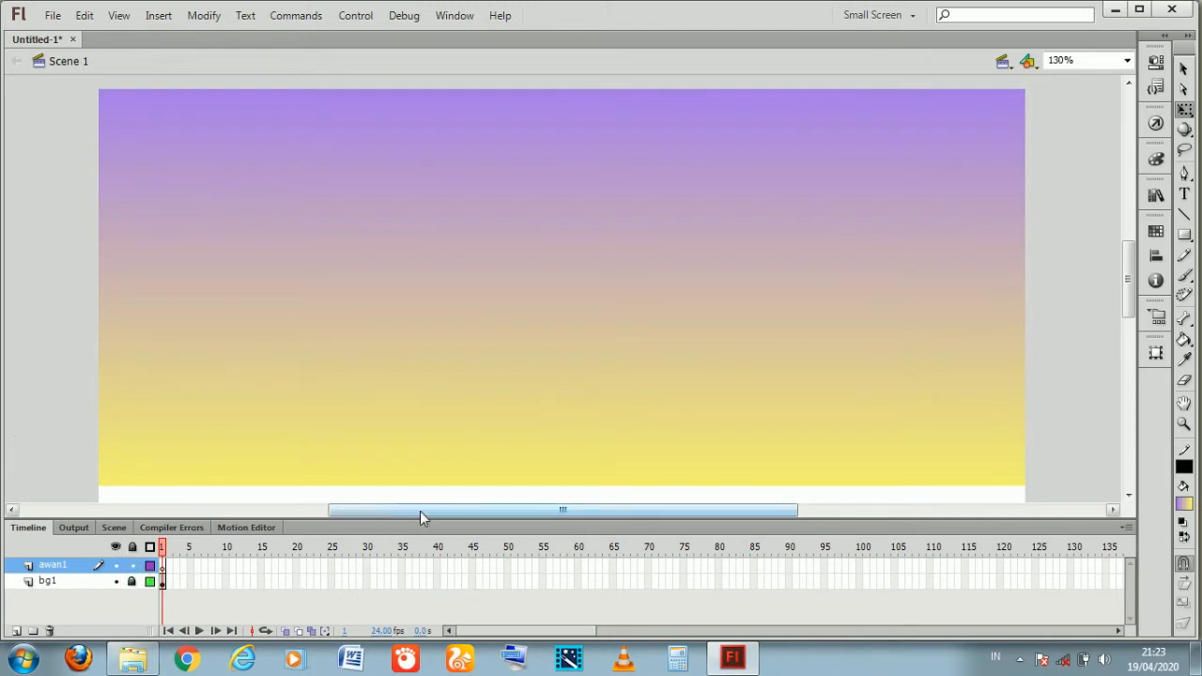
pyautogui.doubleClick(39, 529)
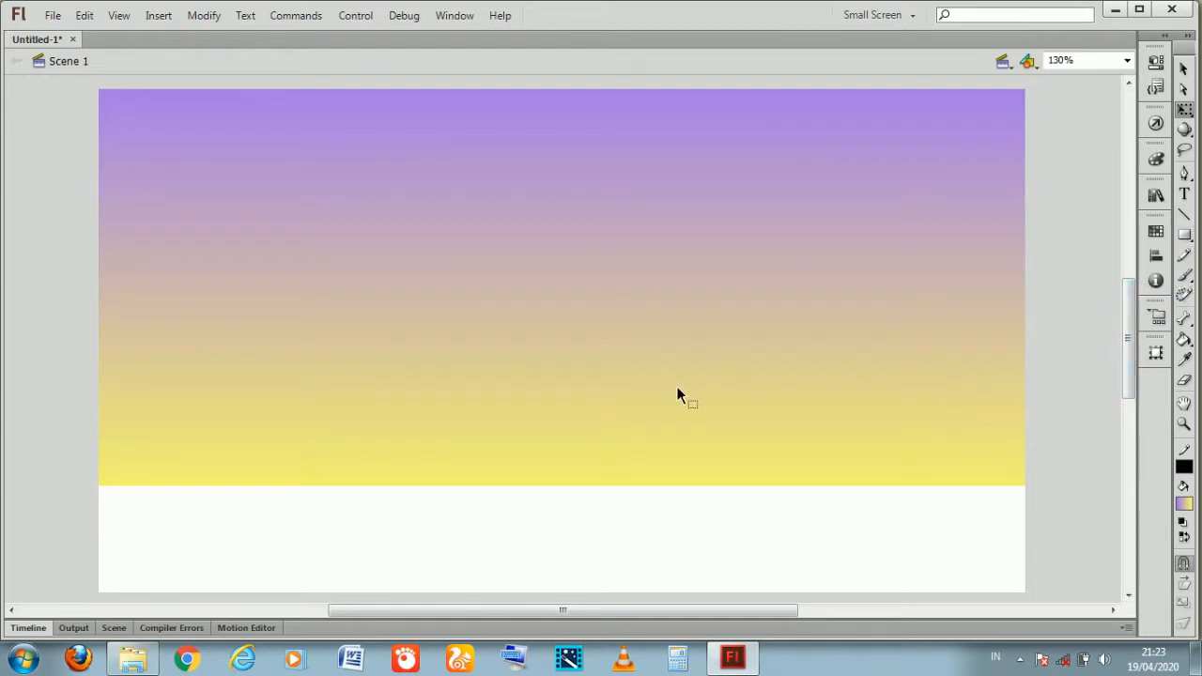
# Draw a jagged cloud outline with overlapping straight lines over the sky's lower right, closed along the sky's lower and right edges
pyautogui.click(1184, 214)
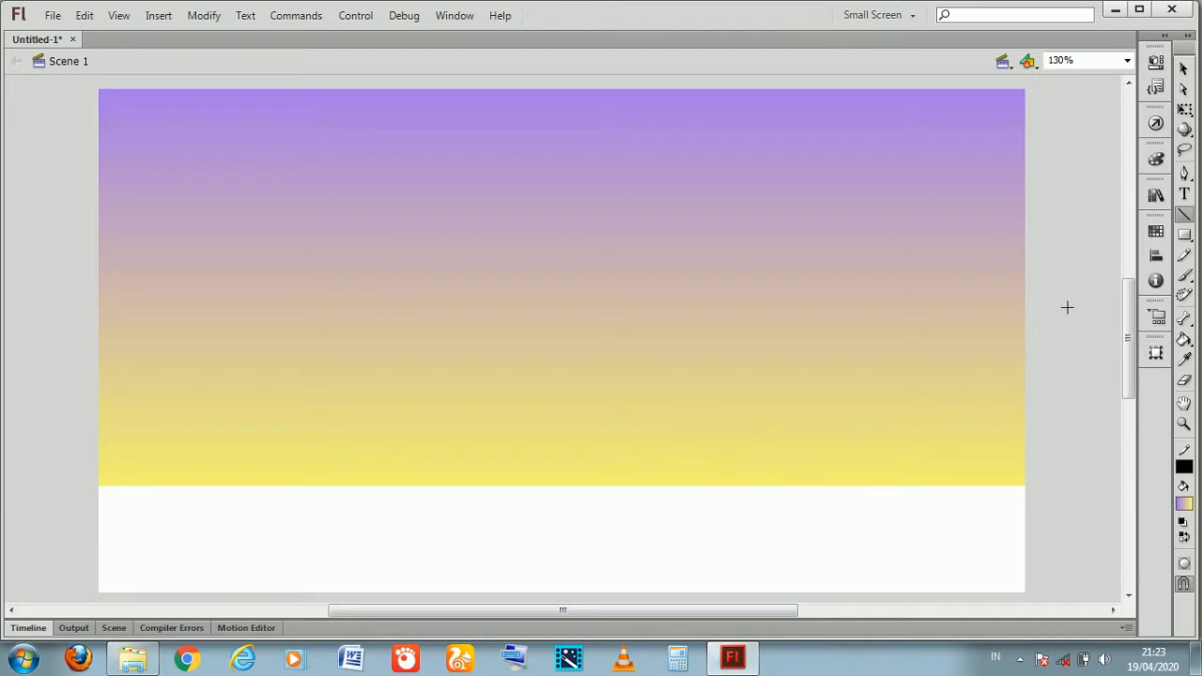
pyautogui.moveTo(989, 304)
pyautogui.mouseDown()
pyautogui.moveTo(954, 307)
pyautogui.moveTo(941, 377)
pyautogui.moveTo(887, 397)
pyautogui.moveTo(915, 438)
pyautogui.moveTo(879, 447)
pyautogui.moveTo(827, 408)
pyautogui.moveTo(848, 400)
pyautogui.moveTo(800, 366)
pyautogui.moveTo(766, 404)
pyautogui.moveTo(787, 410)
pyautogui.moveTo(678, 420)
pyautogui.moveTo(696, 420)
pyautogui.moveTo(693, 392)
pyautogui.moveTo(581, 420)
pyautogui.moveTo(609, 432)
pyautogui.mouseUp()
pyautogui.moveTo(614, 419); pyautogui.dragTo(469, 479)
pyautogui.moveTo(489, 452)
pyautogui.mouseDown()
pyautogui.moveTo(538, 493)
pyautogui.moveTo(1043, 496)
pyautogui.mouseUp()
pyautogui.hotkey('ctrl', 'z')
pyautogui.moveTo(524, 484); pyautogui.dragTo(1074, 486)
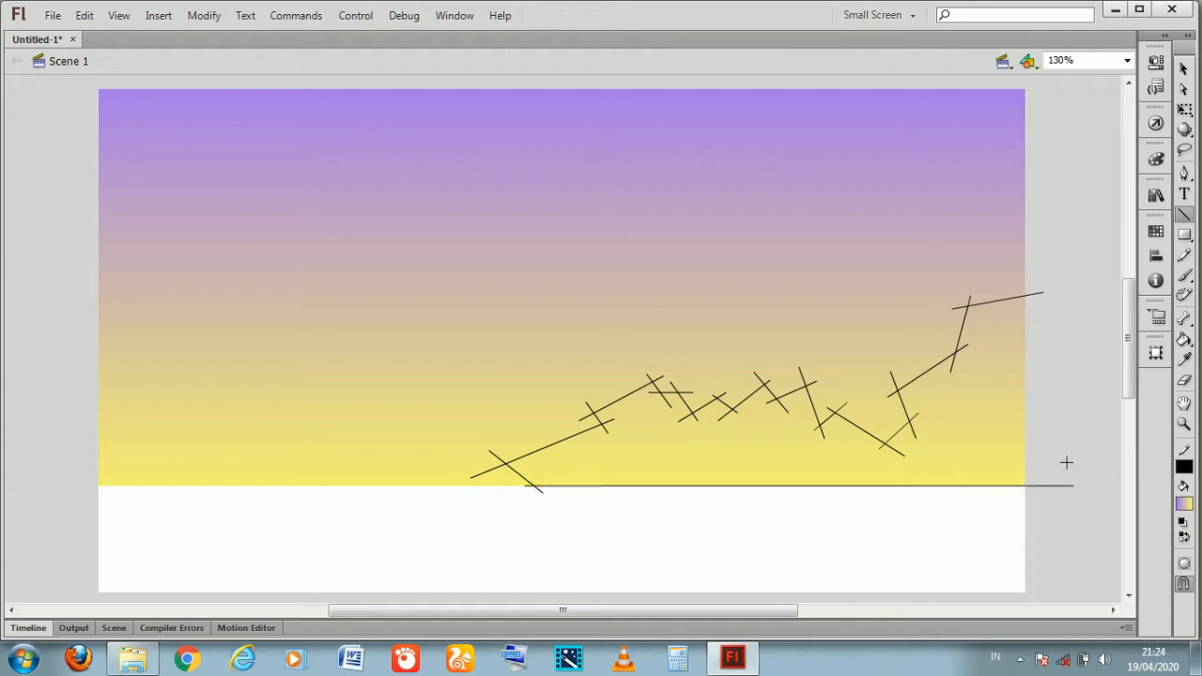
pyautogui.moveTo(1029, 326); pyautogui.dragTo(1025, 518)
# Delete the overshooting line ends at the crossings of the cloud outline
pyautogui.click(1183, 69)
pyautogui.click(960, 308)
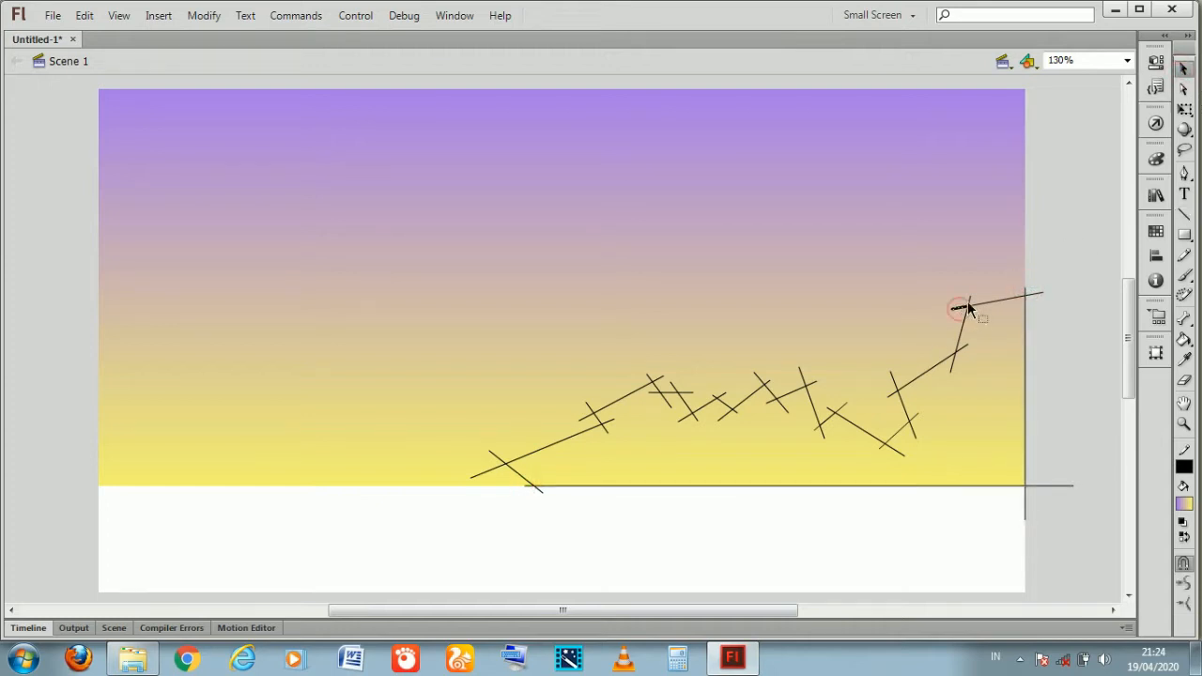
pyautogui.moveTo(962, 351); pyautogui.dragTo(955, 355)
pyautogui.click(893, 385)
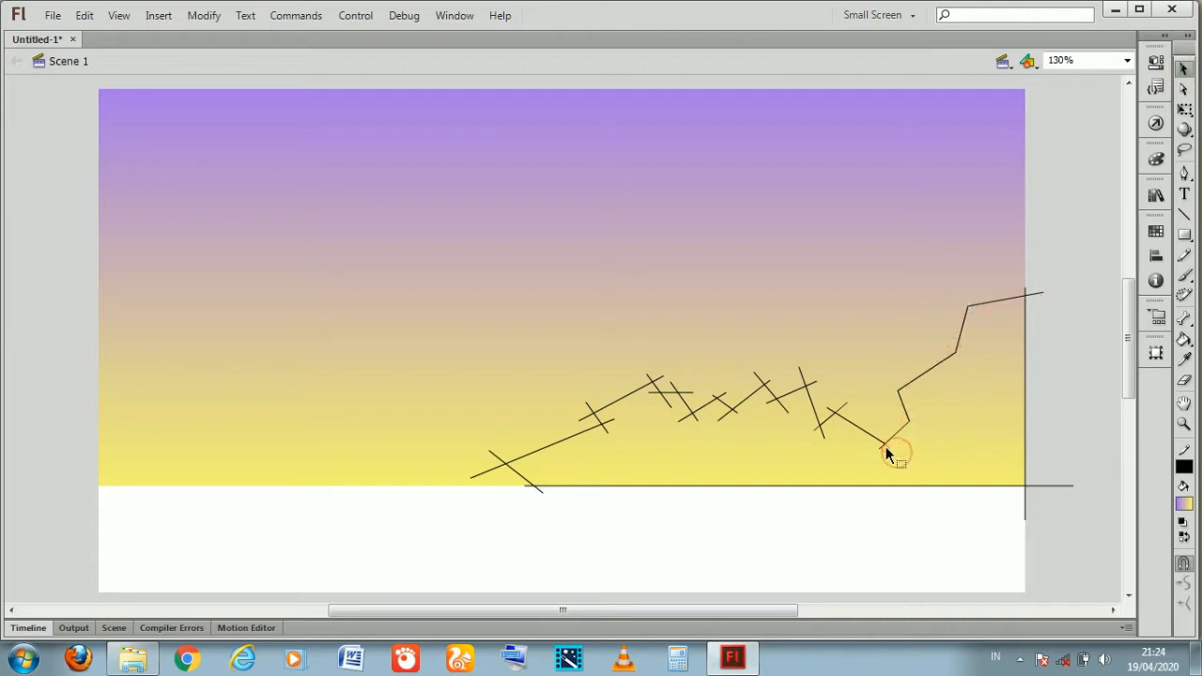
pyautogui.click(830, 415)
pyautogui.click(800, 374)
pyautogui.press('Delete')
pyautogui.click(811, 383)
pyautogui.press('Delete')
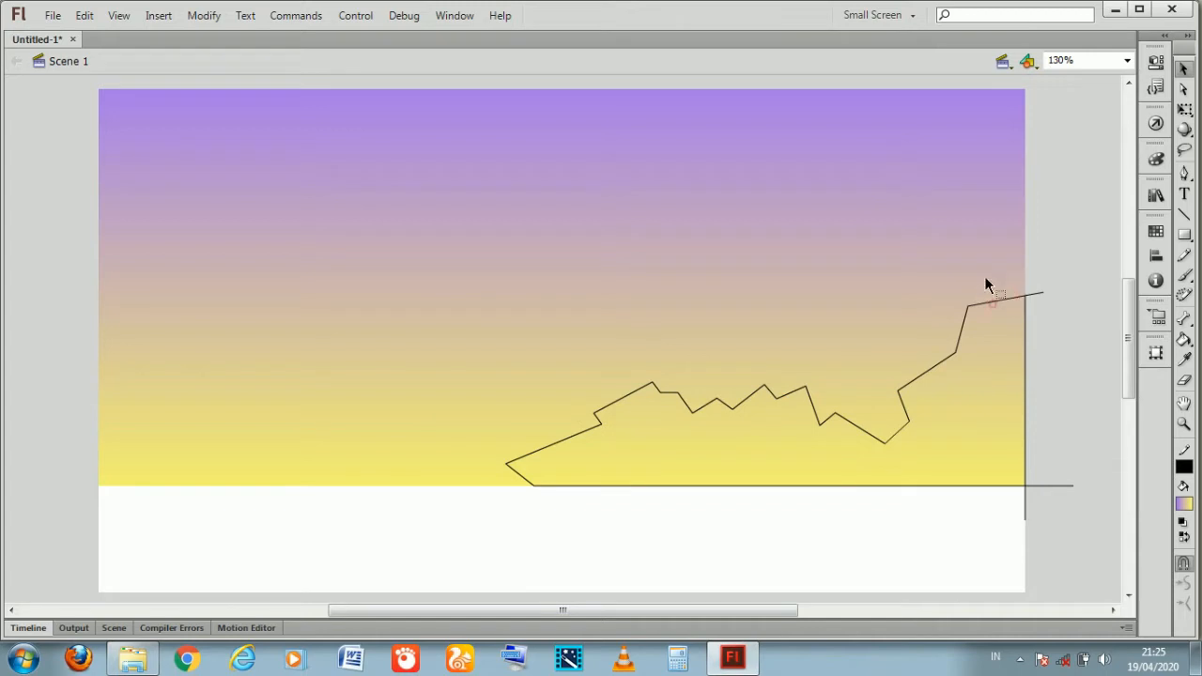
# Bend the straight segments of the cloud outline into rounded puffs and remove the leftover line ends at the right edge
pyautogui.moveTo(995, 302); pyautogui.dragTo(993, 283)
pyautogui.moveTo(962, 331); pyautogui.dragTo(947, 323)
pyautogui.moveTo(917, 382); pyautogui.dragTo(907, 349)
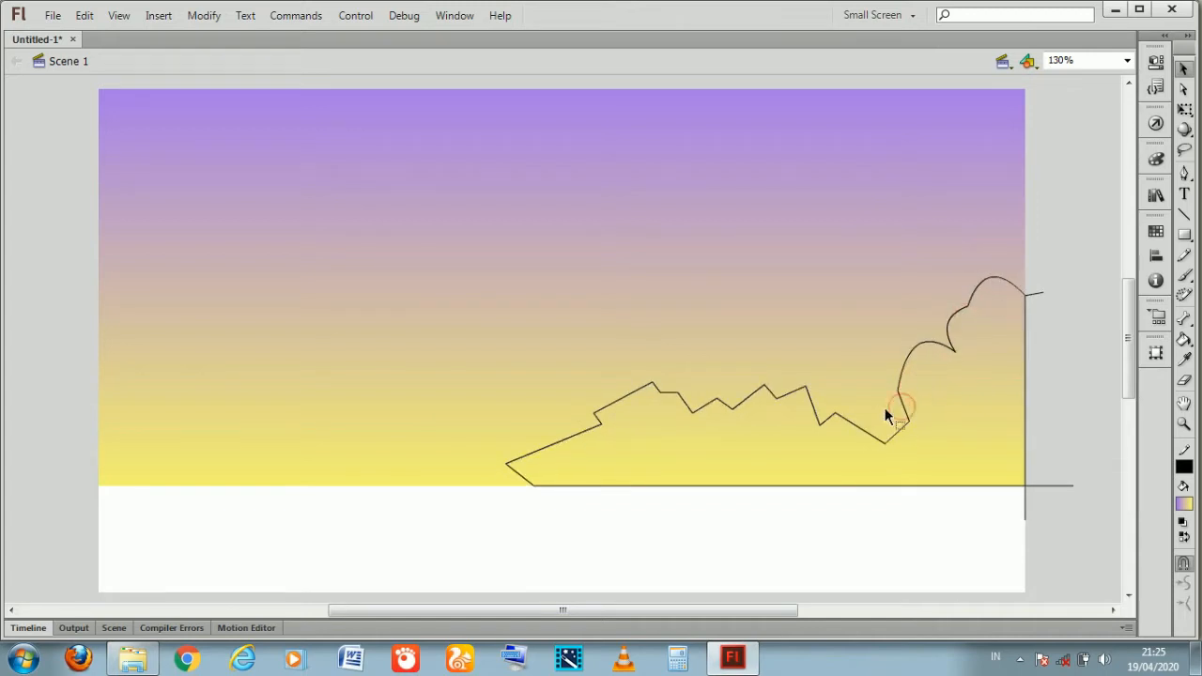
pyautogui.moveTo(903, 403); pyautogui.dragTo(889, 405)
pyautogui.doubleClick(892, 437)
pyautogui.click(877, 438)
pyautogui.moveTo(868, 428); pyautogui.dragTo(848, 412)
pyautogui.moveTo(805, 387)
pyautogui.mouseDown()
pyautogui.moveTo(780, 397)
pyautogui.moveTo(783, 384)
pyautogui.mouseUp()
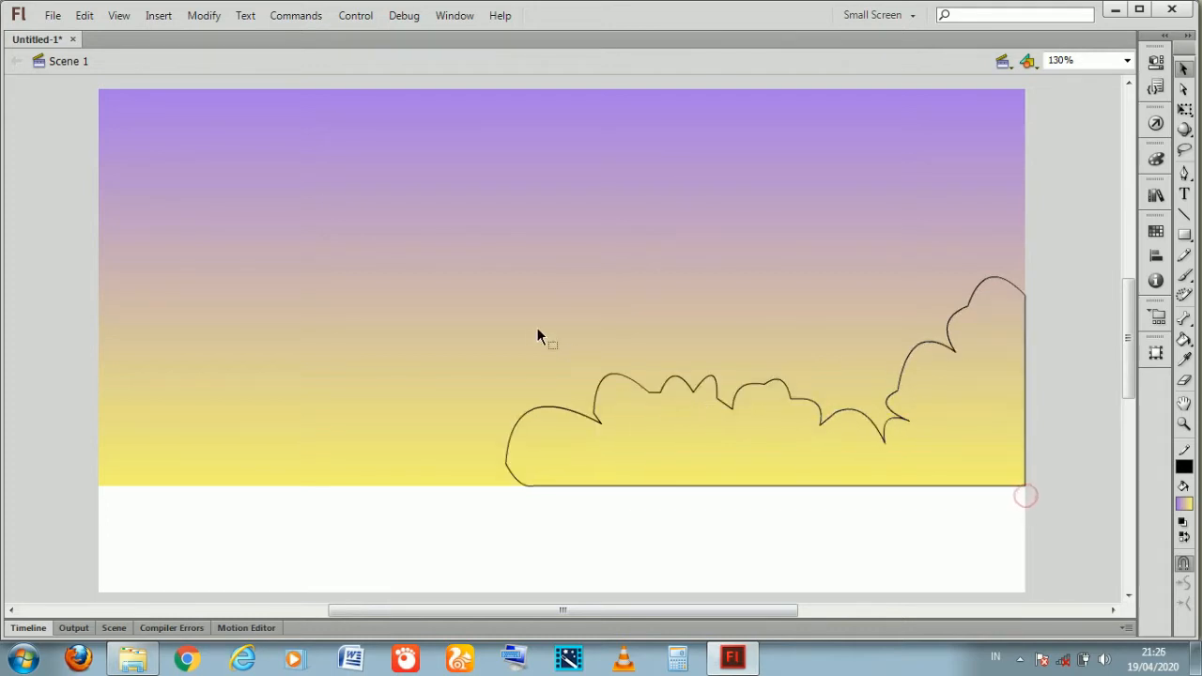
pyautogui.click(462, 258)
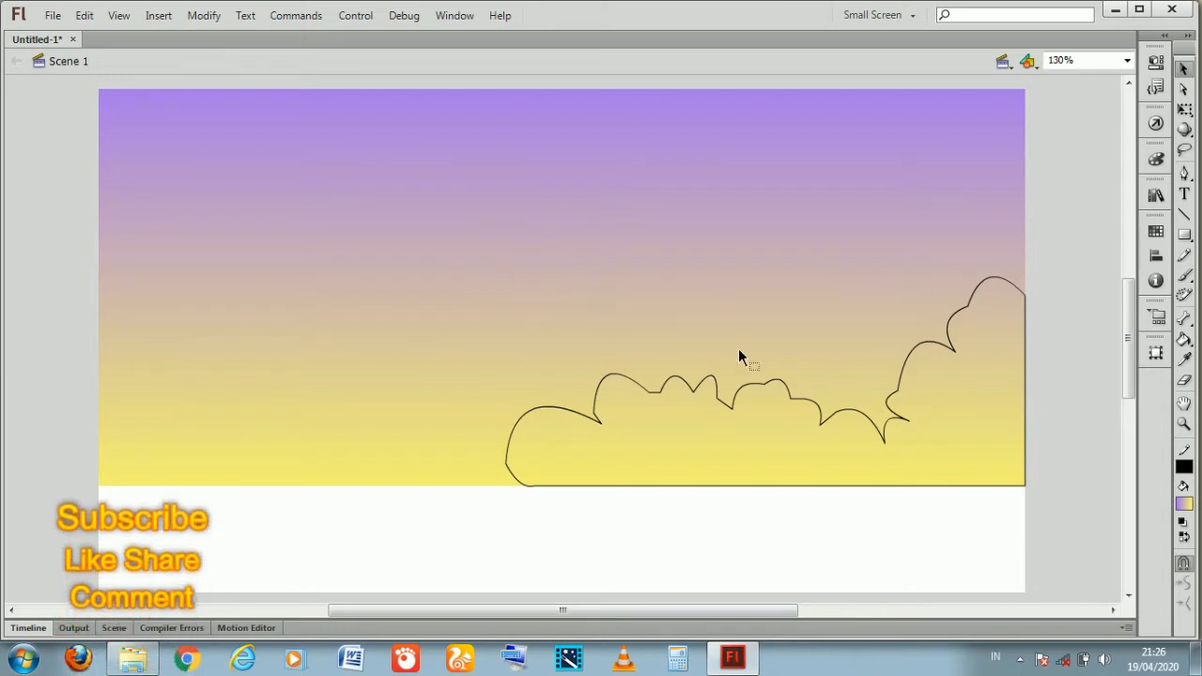
# Fill the cloud outline with the violet sampled from the sky's upper edge using the Paint Bucket tool
pyautogui.click(1183, 504)
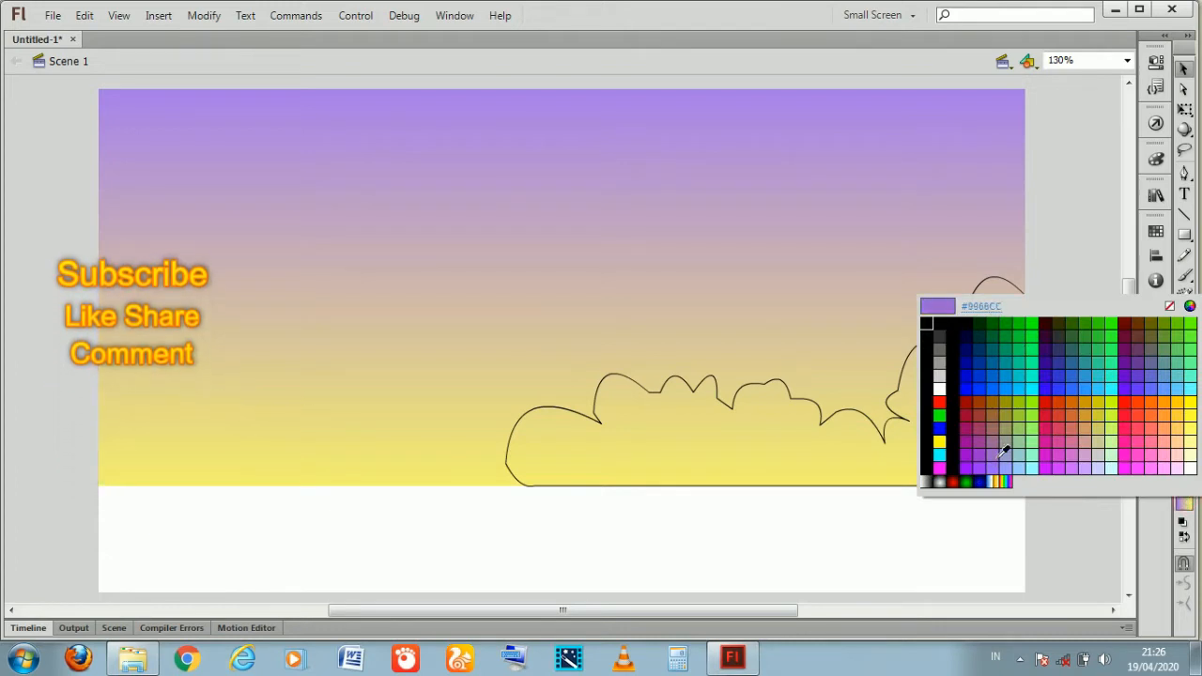
pyautogui.click(411, 91)
pyautogui.click(1185, 341)
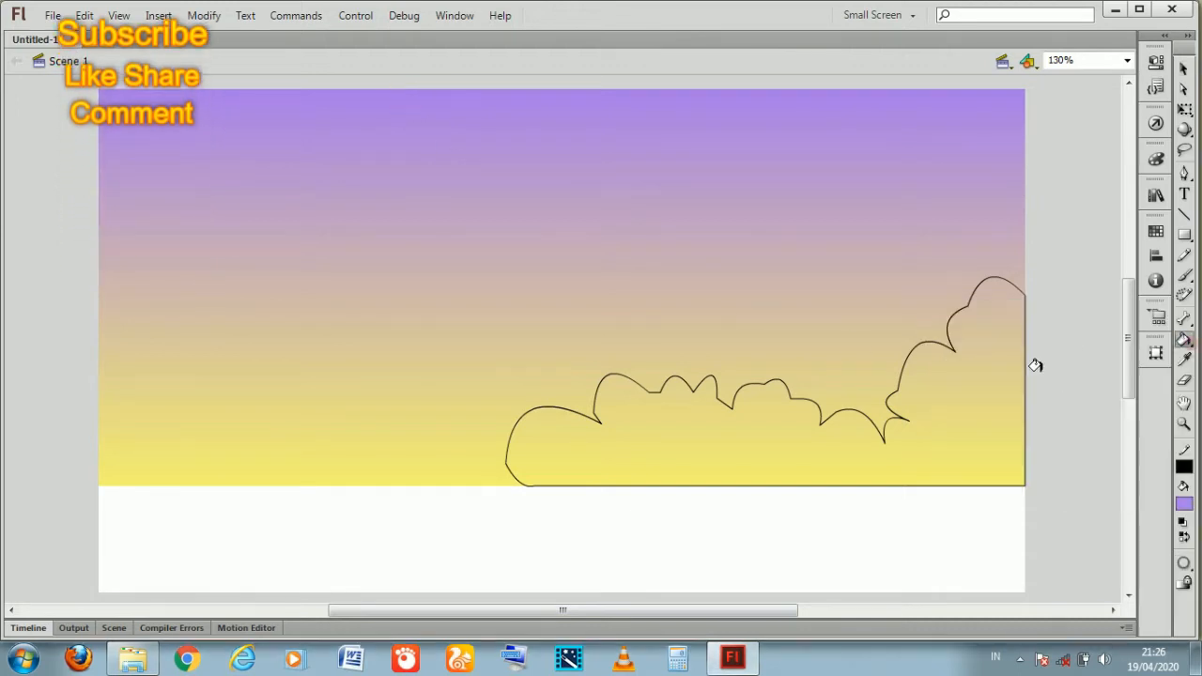
pyautogui.click(904, 391)
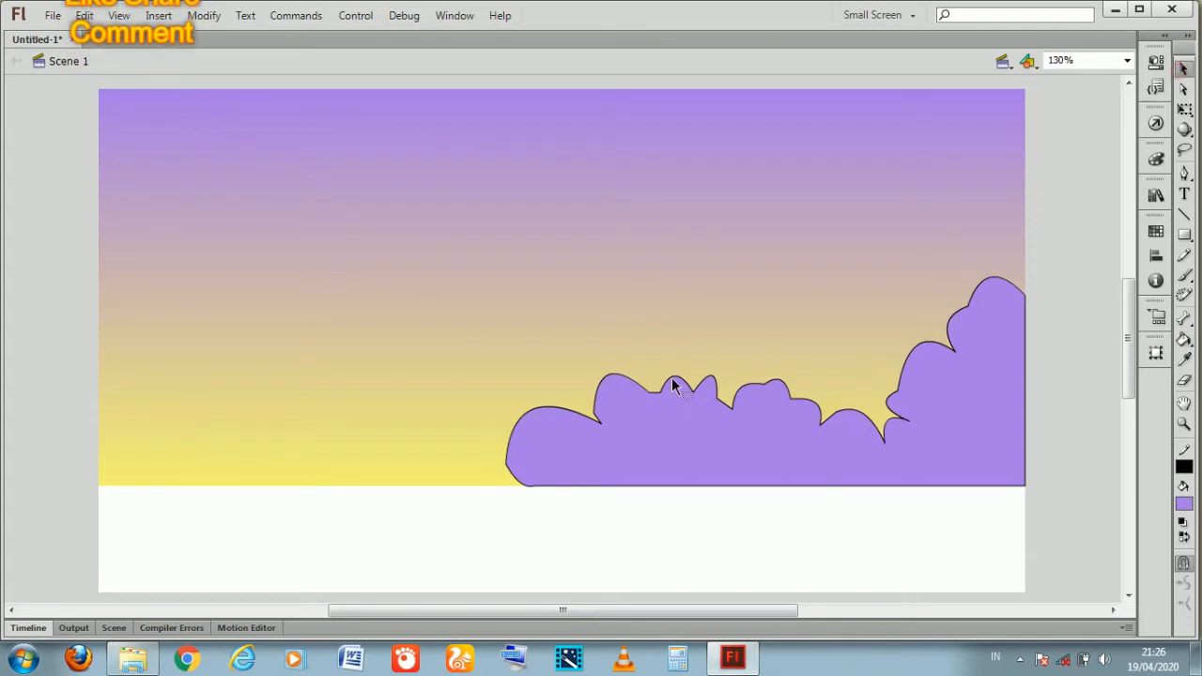
# Delete the black outline around the violet cloud
pyautogui.click(1182, 70)
pyautogui.doubleClick(627, 383)
pyautogui.press('Delete')
# Move the violet cloud left along the sky's lower edge until its rounded end sits near the stage's left edge
pyautogui.click(869, 439)
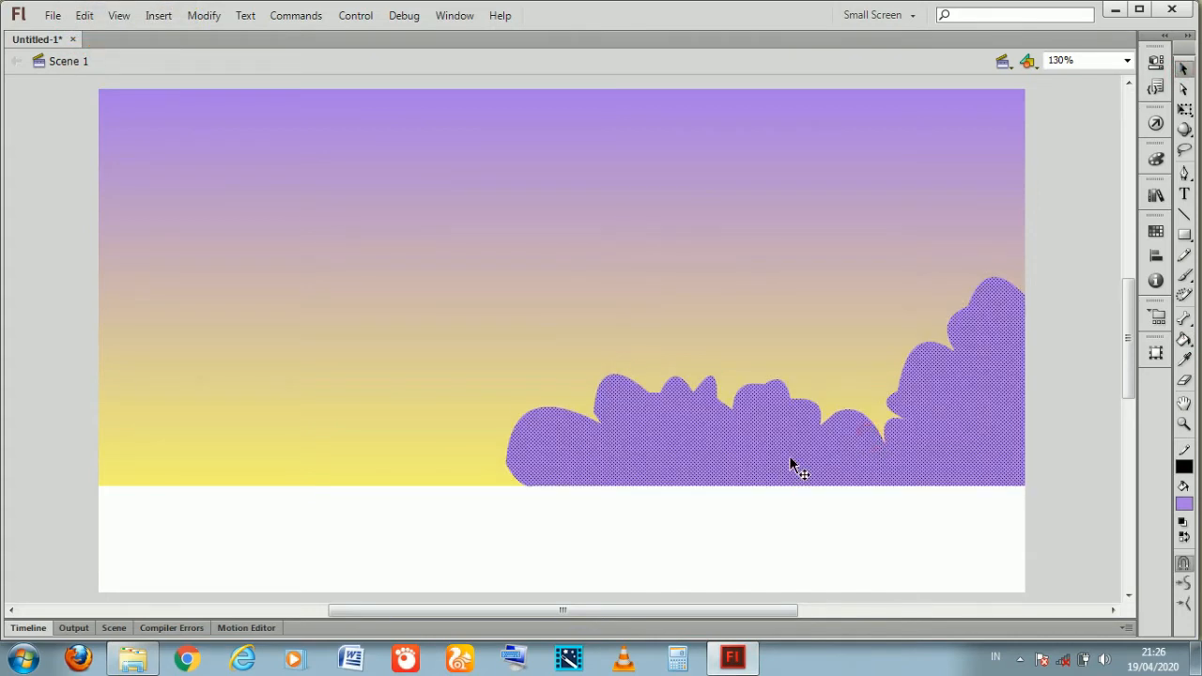
pyautogui.hotkey('shift', 'Left')
pyautogui.hotkey('shift', 'Left')
pyautogui.hotkey('shift', 'Left')
pyautogui.hotkey('shift', 'Left')
pyautogui.hotkey('shift', 'Left')
pyautogui.hotkey('shift', 'Left')
pyautogui.hotkey('shift', 'Left')
pyautogui.hotkey('shift', 'Left')
pyautogui.hotkey('shift', 'Left')
pyautogui.hotkey('shift', 'Left')
pyautogui.hotkey('shift', 'Left')
pyautogui.hotkey('shift', 'Left')
pyautogui.hotkey('shift', 'Left')
pyautogui.hotkey('shift', 'Left')
pyautogui.hotkey('shift', 'Left')
pyautogui.hotkey('shift', 'Left')
pyautogui.hotkey('shift', 'Left')
pyautogui.hotkey('shift', 'Left')
pyautogui.hotkey('shift', 'Left')
pyautogui.hotkey('shift', 'Left')
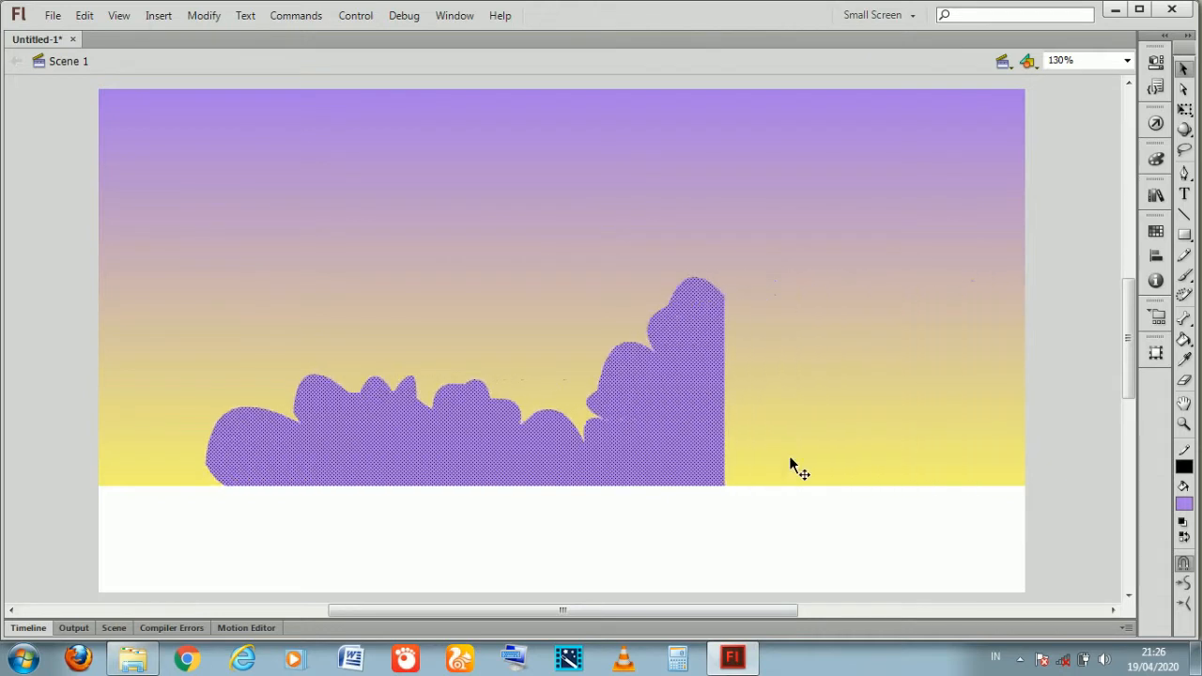
pyautogui.hotkey('shift', 'Left')
pyautogui.hotkey('shift', 'Left')
pyautogui.hotkey('shift', 'Left')
pyautogui.hotkey('shift', 'Left')
pyautogui.hotkey('shift', 'Left')
pyautogui.hotkey('shift', 'Left')
pyautogui.hotkey('shift', 'Left')
pyautogui.hotkey('shift', 'Left')
pyautogui.hotkey('shift', 'Left')
pyautogui.hotkey('shift', 'Left')
pyautogui.hotkey('shift', 'Right')
pyautogui.hotkey('shift', 'Right')
pyautogui.hotkey('shift', 'Right')
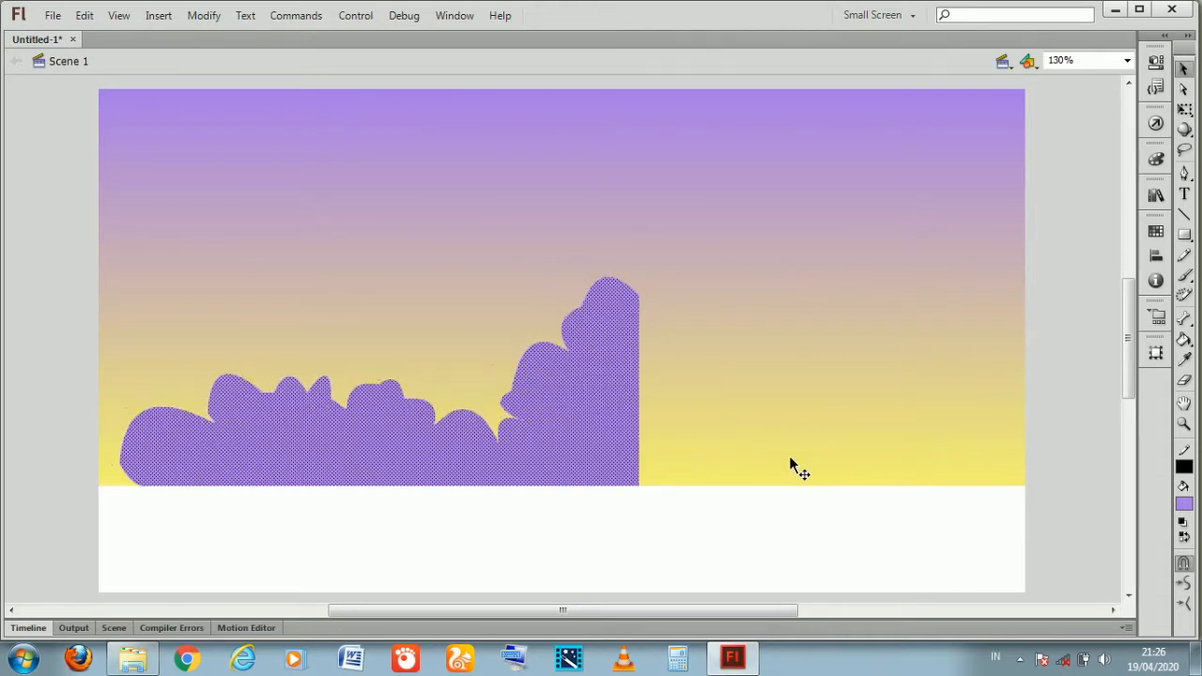
pyautogui.click(318, 270)
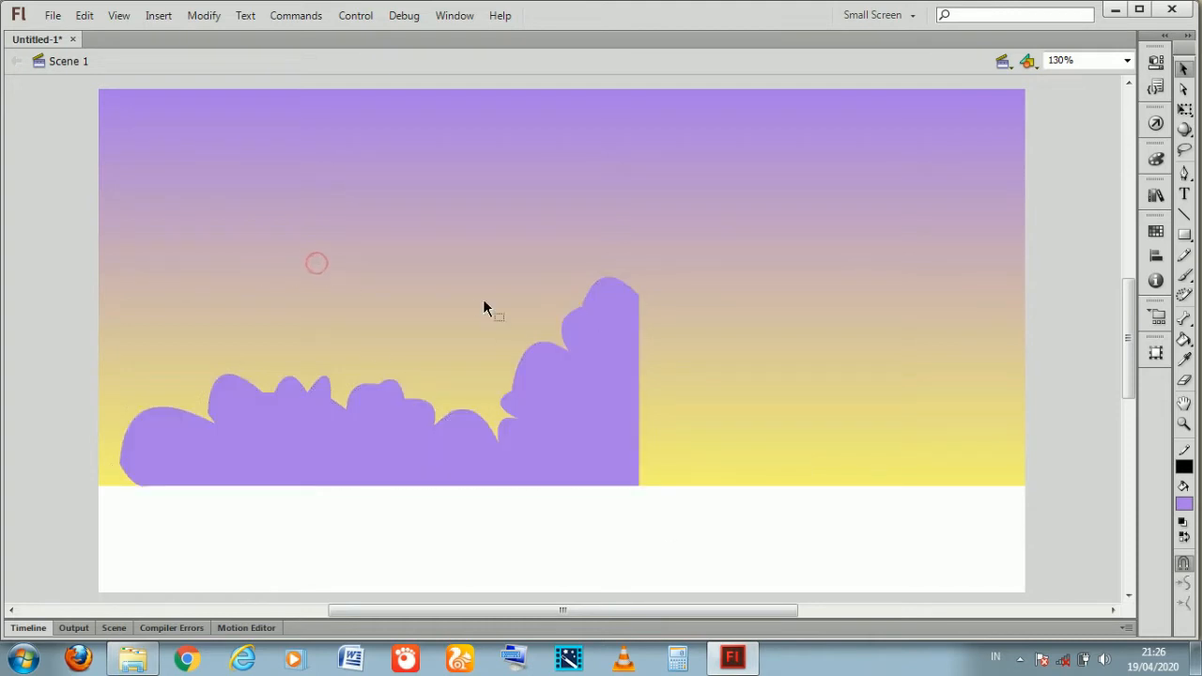
# Select the upper part of the tall right-hand cloud section and skew it to the right
pyautogui.moveTo(488, 266); pyautogui.dragTo(714, 385)
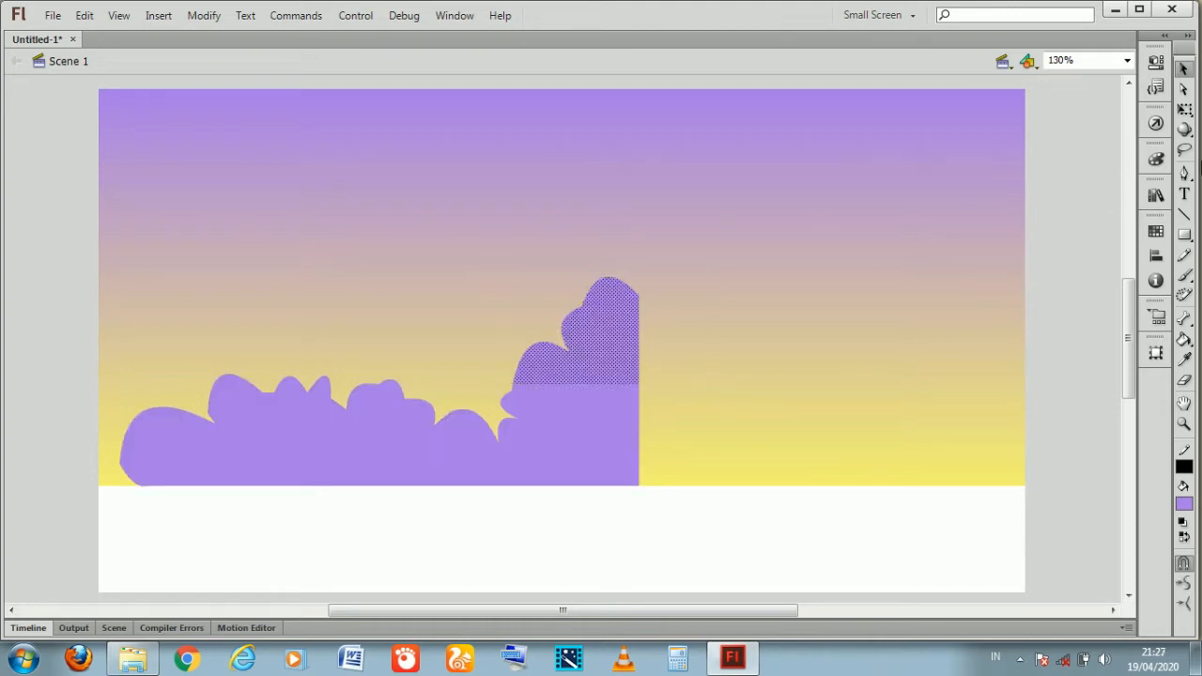
pyautogui.click(1184, 108)
pyautogui.moveTo(581, 279); pyautogui.dragTo(619, 278)
pyautogui.click(416, 336)
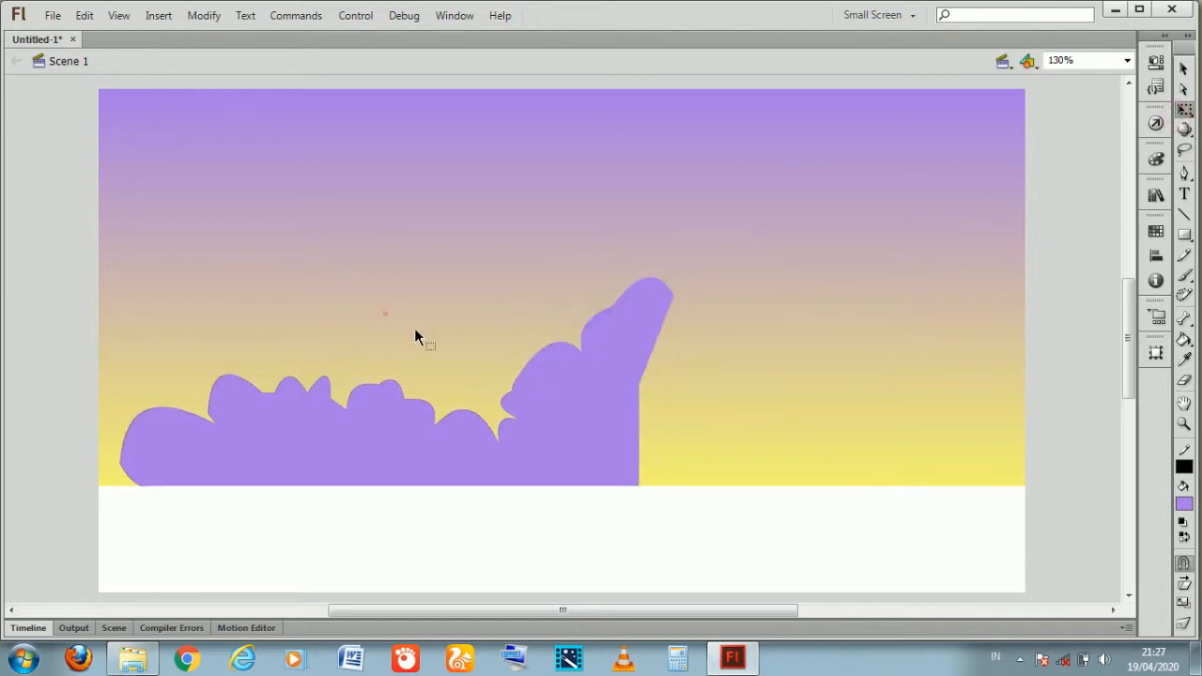
# Reshape the slanted right-hand section of the cloud by lowering its corners and tip into flatter, rounded puffs
pyautogui.click(492, 355)
pyautogui.click(529, 381)
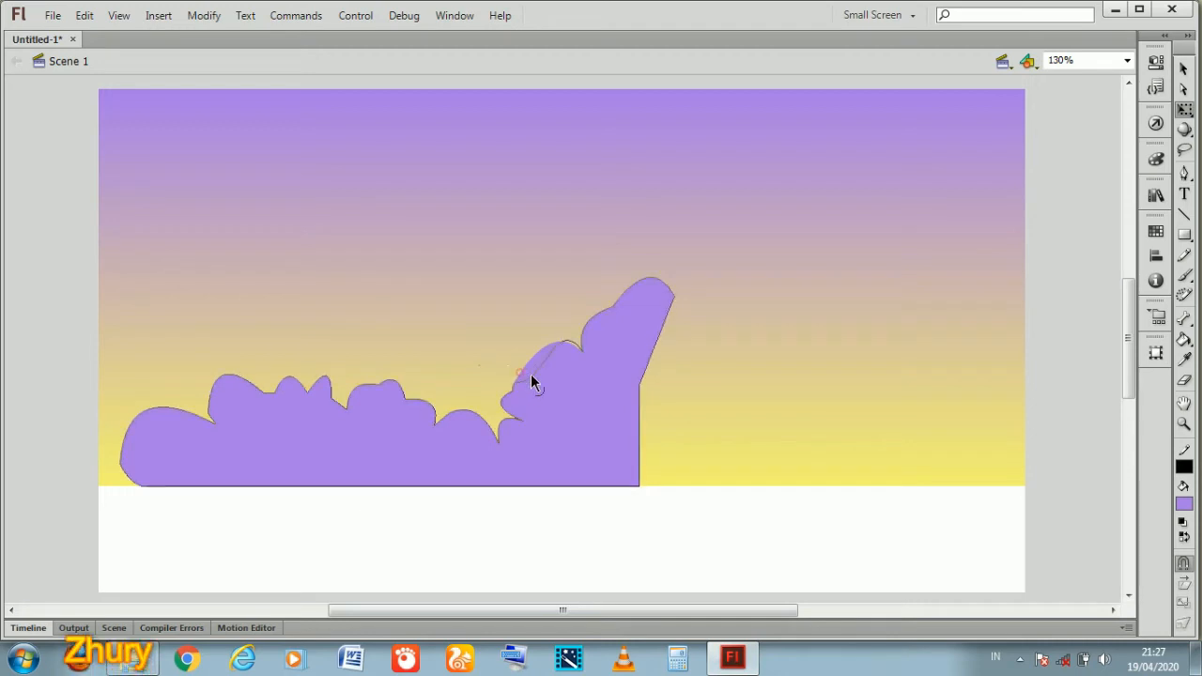
pyautogui.moveTo(537, 387); pyautogui.dragTo(580, 346)
pyautogui.moveTo(612, 307); pyautogui.dragTo(629, 338)
pyautogui.moveTo(676, 296); pyautogui.dragTo(689, 344)
pyautogui.moveTo(660, 303); pyautogui.dragTo(666, 320)
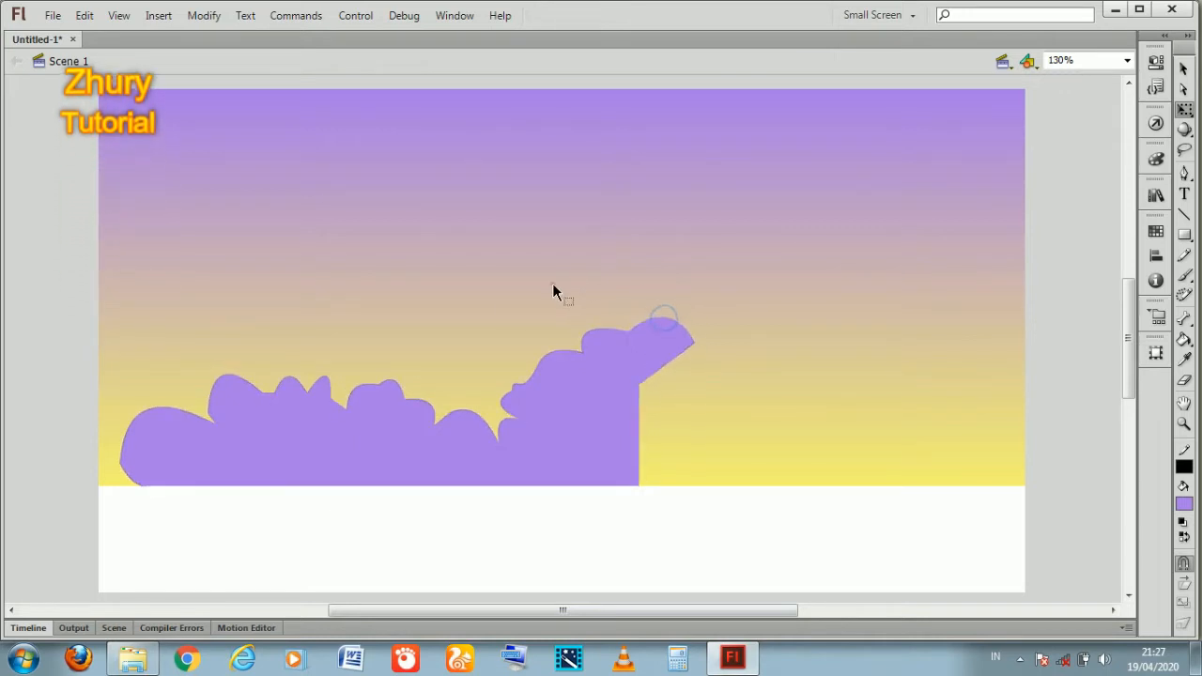
pyautogui.moveTo(514, 402); pyautogui.dragTo(527, 403)
pyautogui.hotkey('ctrl', 'z')
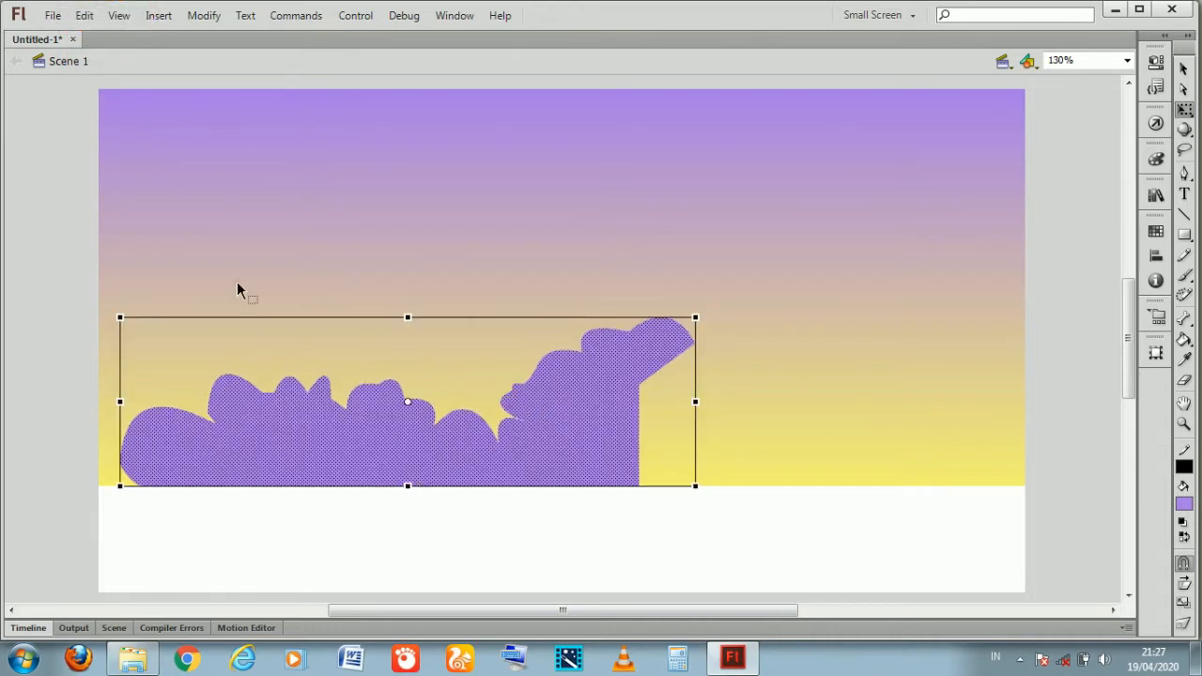
pyautogui.click(236, 282)
pyautogui.moveTo(169, 417); pyautogui.dragTo(193, 470)
pyautogui.hotkey('ctrl', 'z')
pyautogui.click(137, 331)
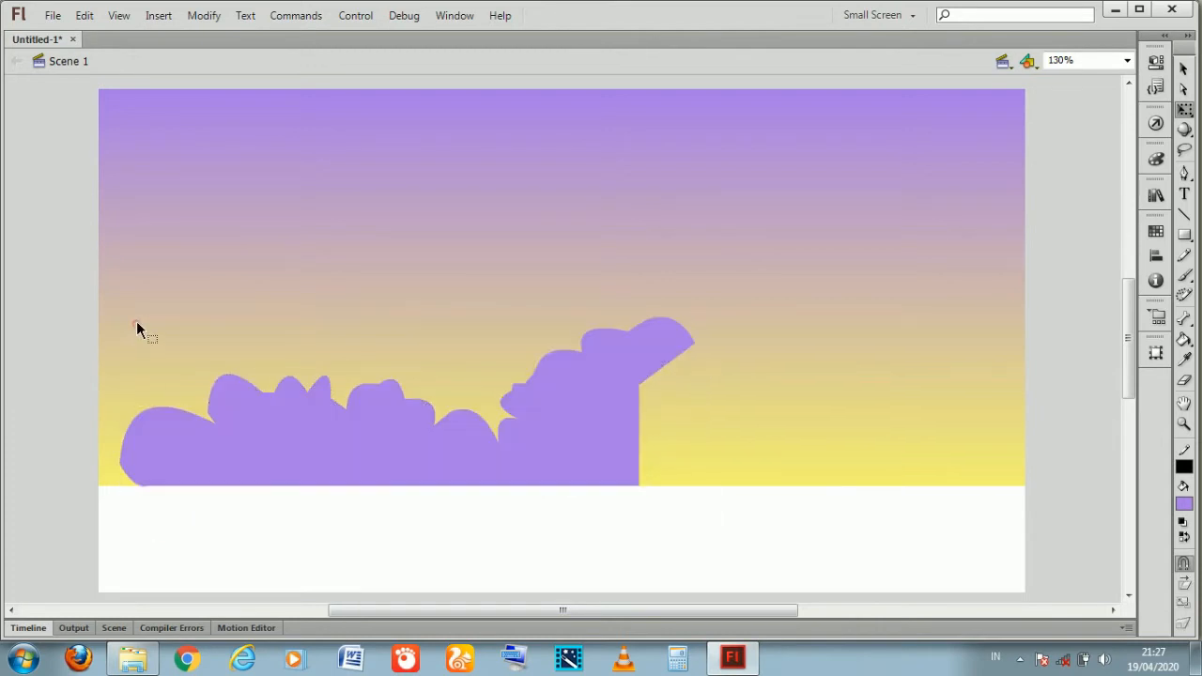
# Flatten the left puffs of the cloud, cut away the tall second puff and round the cut edges into smaller bumps
pyautogui.moveTo(138, 415); pyautogui.dragTo(244, 372)
pyautogui.press('Delete')
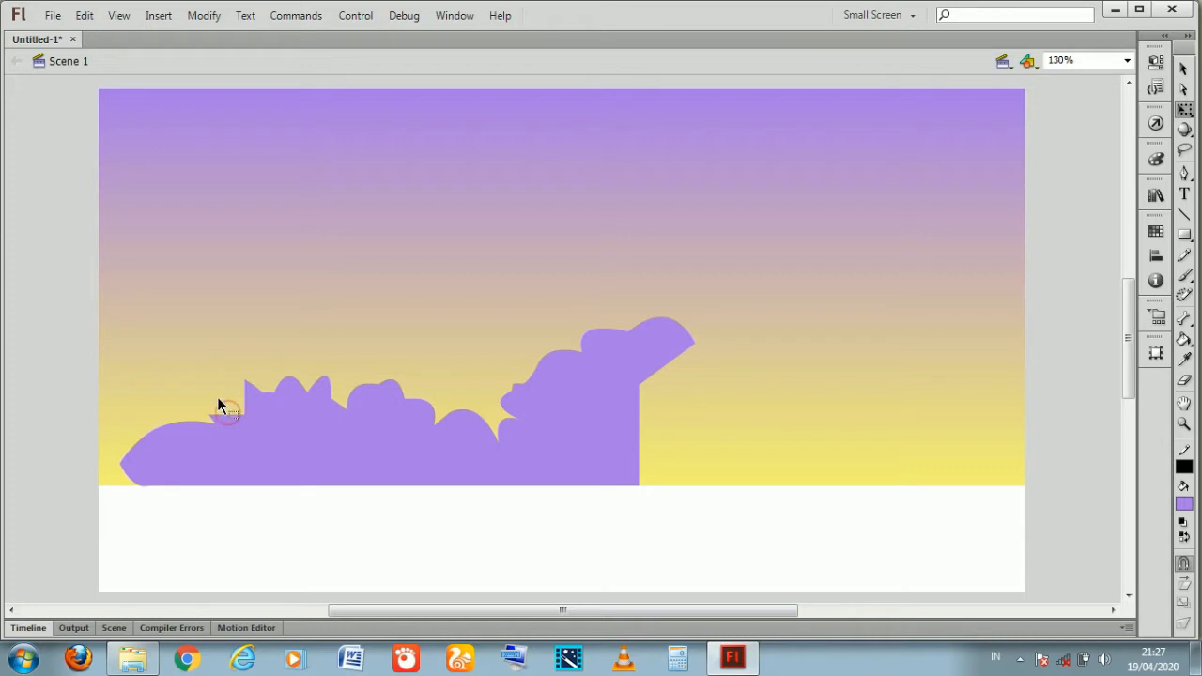
pyautogui.click(230, 414)
pyautogui.moveTo(247, 401)
pyautogui.mouseDown()
pyautogui.moveTo(226, 406)
pyautogui.moveTo(244, 390)
pyautogui.mouseUp()
# Move the whole violet cloud slightly down past the sky's lower edge
pyautogui.click(629, 331)
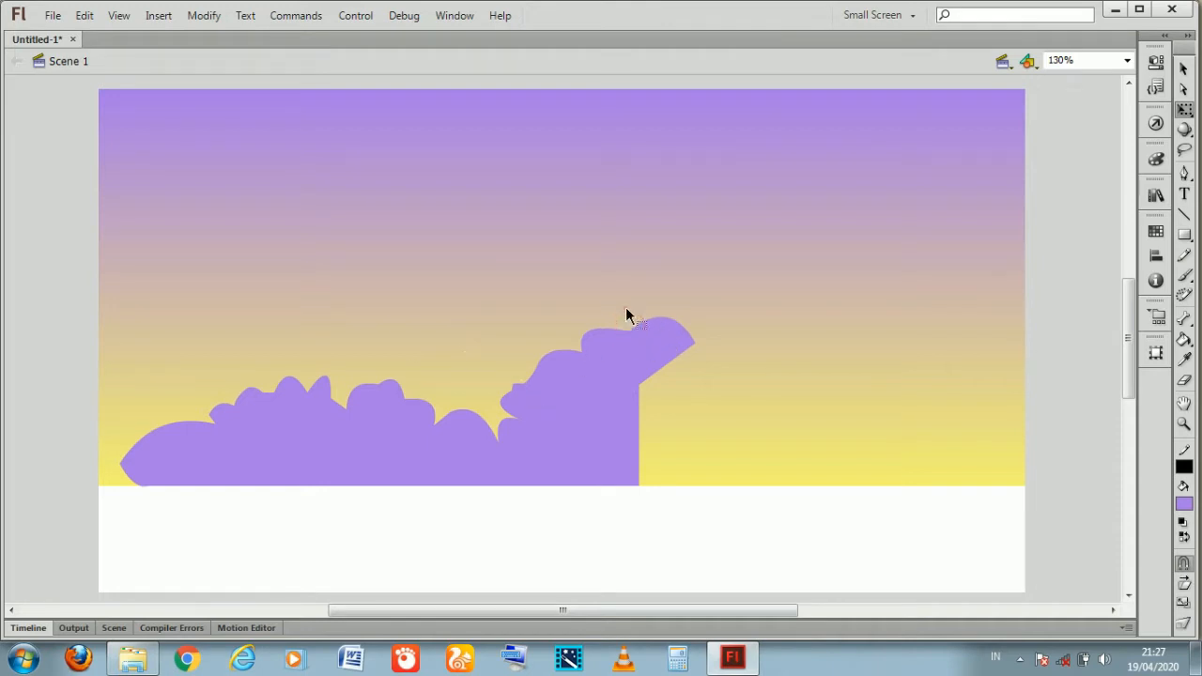
pyautogui.moveTo(626, 335); pyautogui.dragTo(631, 349)
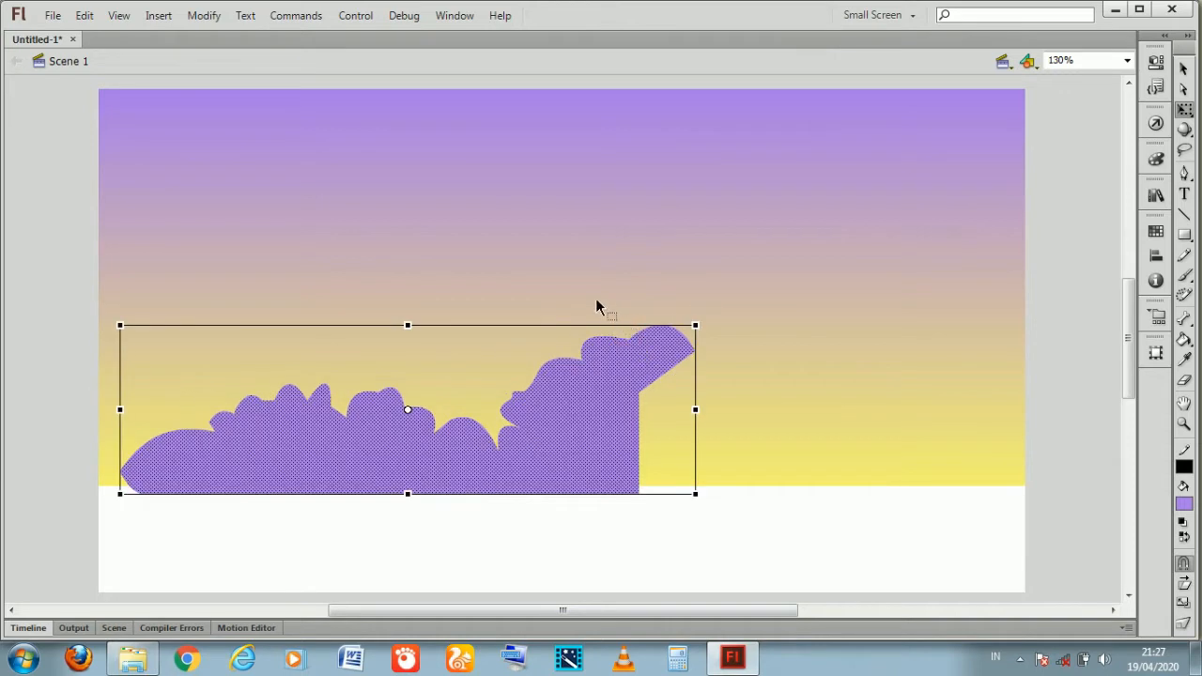
# Undo the cloud's last downward move and cut away a thin strip along its whole lower edge
pyautogui.hotkey('ctrl', 'z')
pyautogui.click(577, 263)
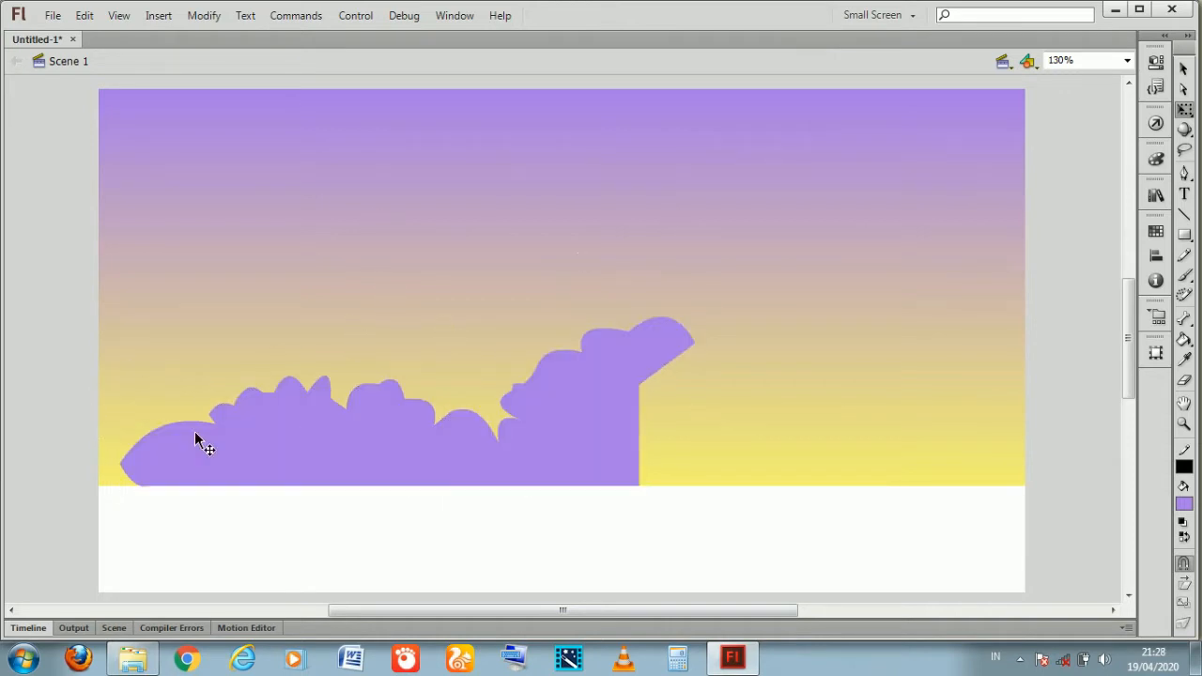
pyautogui.click(299, 451)
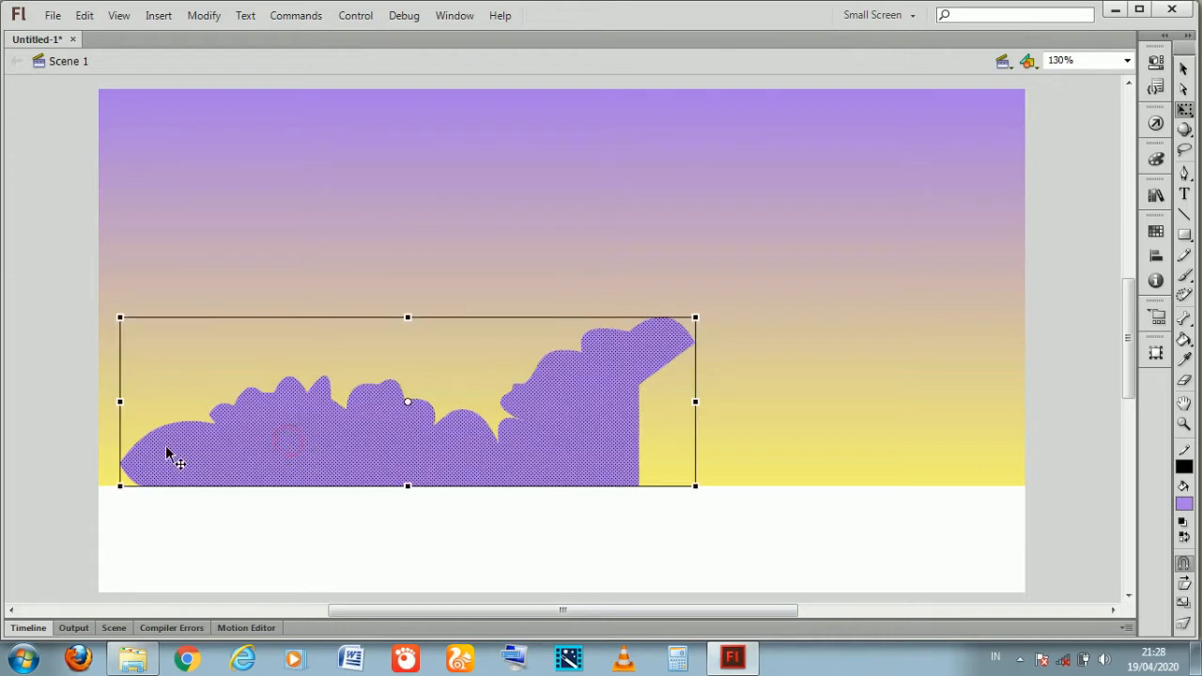
pyautogui.moveTo(660, 585); pyautogui.dragTo(665, 577)
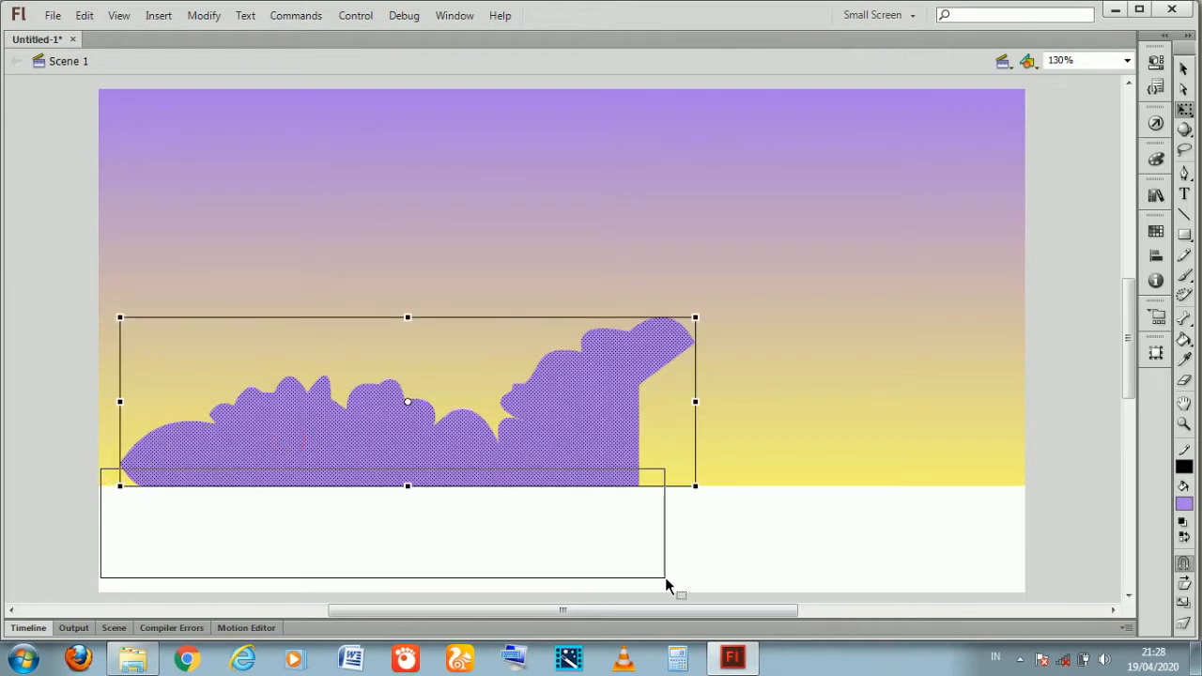
pyautogui.press('Delete')
# Move the trimmed cloud straight down until its flat base meets the lower edge of the gradient sky
pyautogui.click(453, 444)
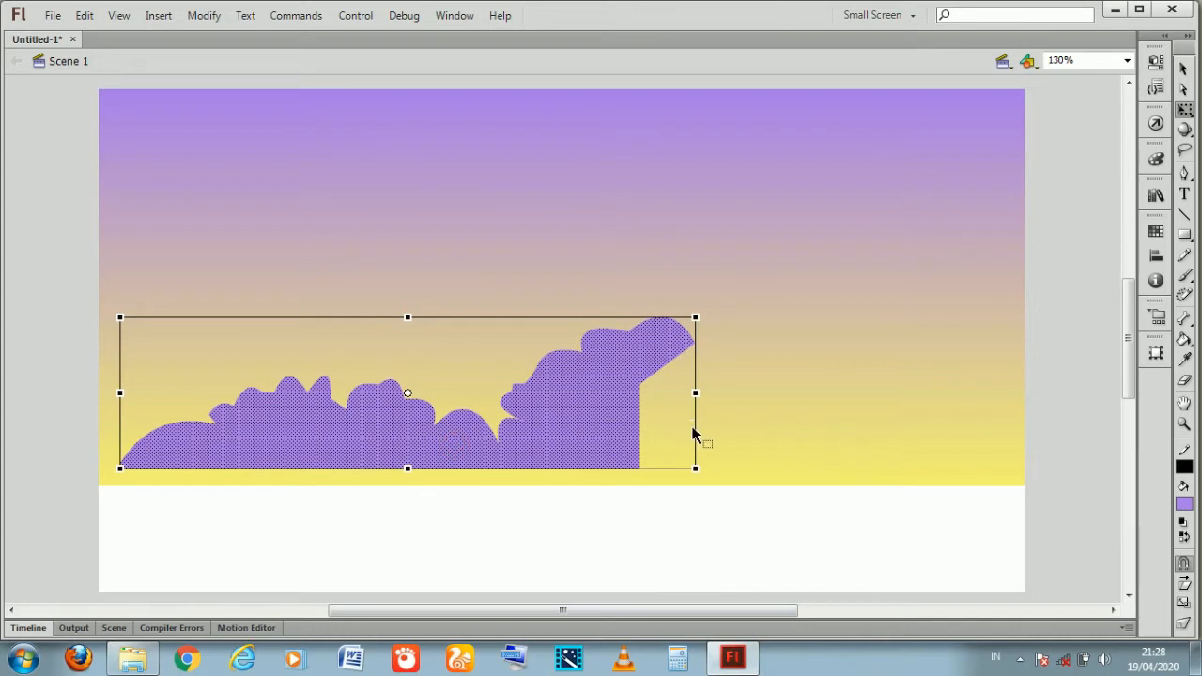
pyautogui.press('Down')
pyautogui.press('Down')
pyautogui.press('Down')
pyautogui.press('Down')
pyautogui.press('Down')
pyautogui.press('Down')
pyautogui.press('Down')
pyautogui.press('Down')
pyautogui.press('Down')
pyautogui.press('Down')
pyautogui.press('Down')
pyautogui.press('Down')
pyautogui.press('Down')
pyautogui.press('Down')
pyautogui.press('Up')
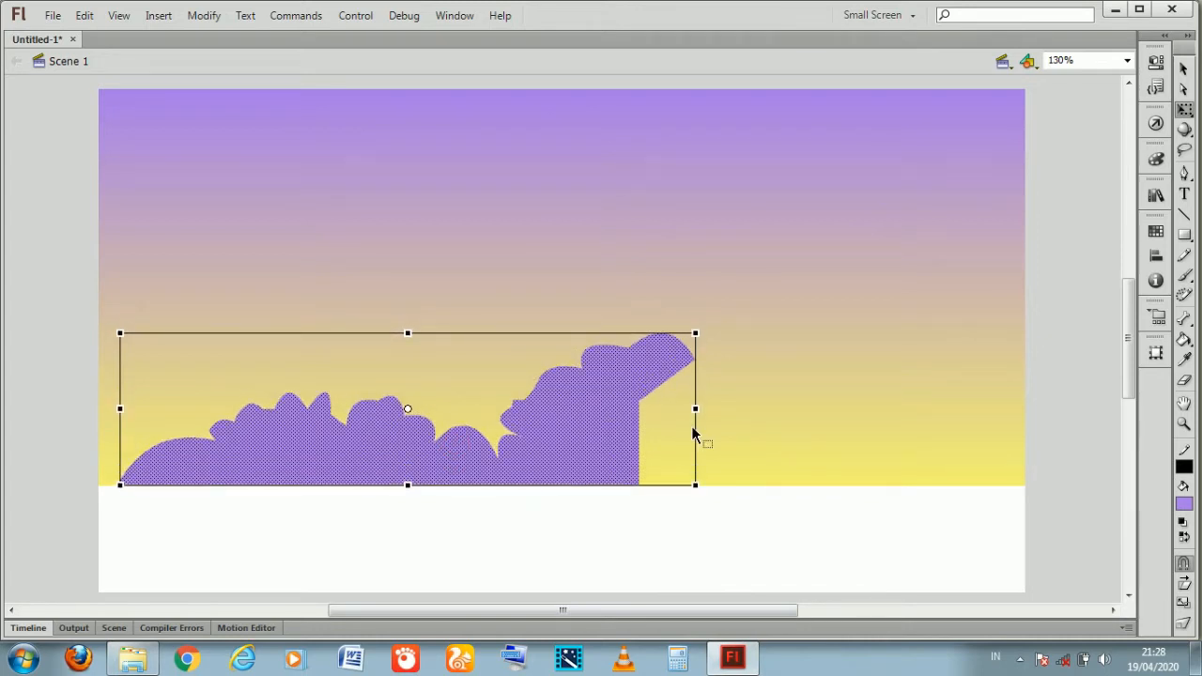
pyautogui.click(672, 217)
pyautogui.click(383, 471)
pyautogui.press('Down')
pyautogui.press('Down')
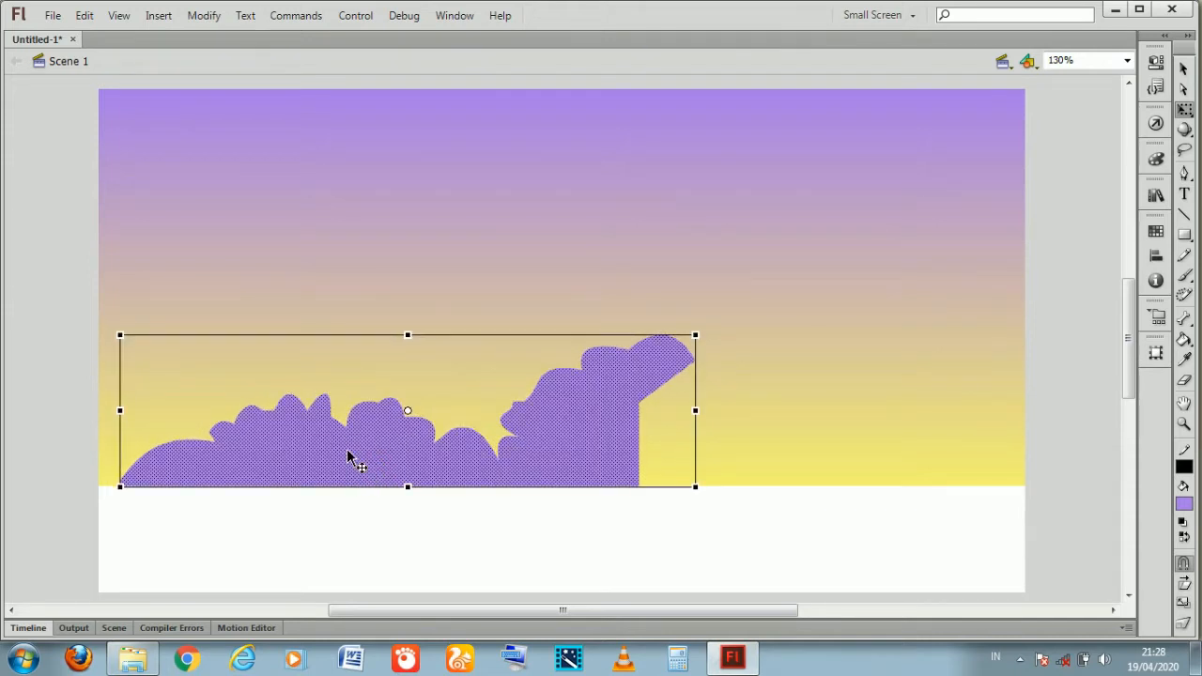
# Duplicate the violet cloud, flip the copy horizontally and stretch it slightly wider than the original
pyautogui.rightClick(348, 457)
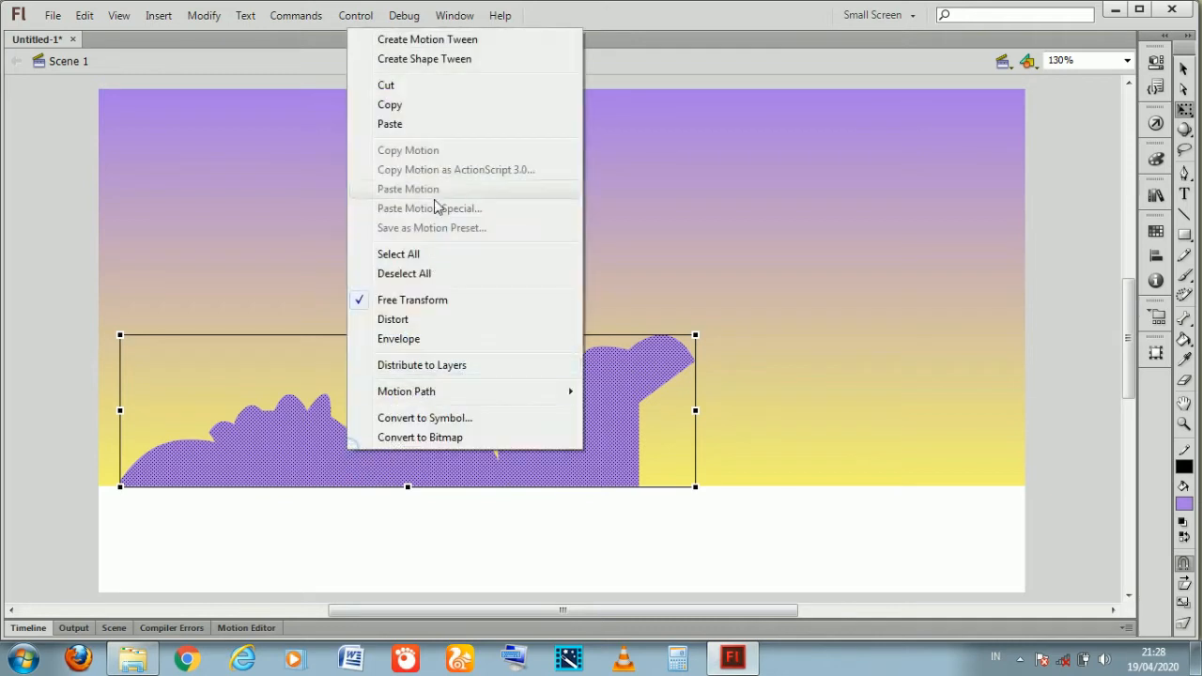
pyautogui.click(398, 110)
pyautogui.hotkey('ctrl', 'v')
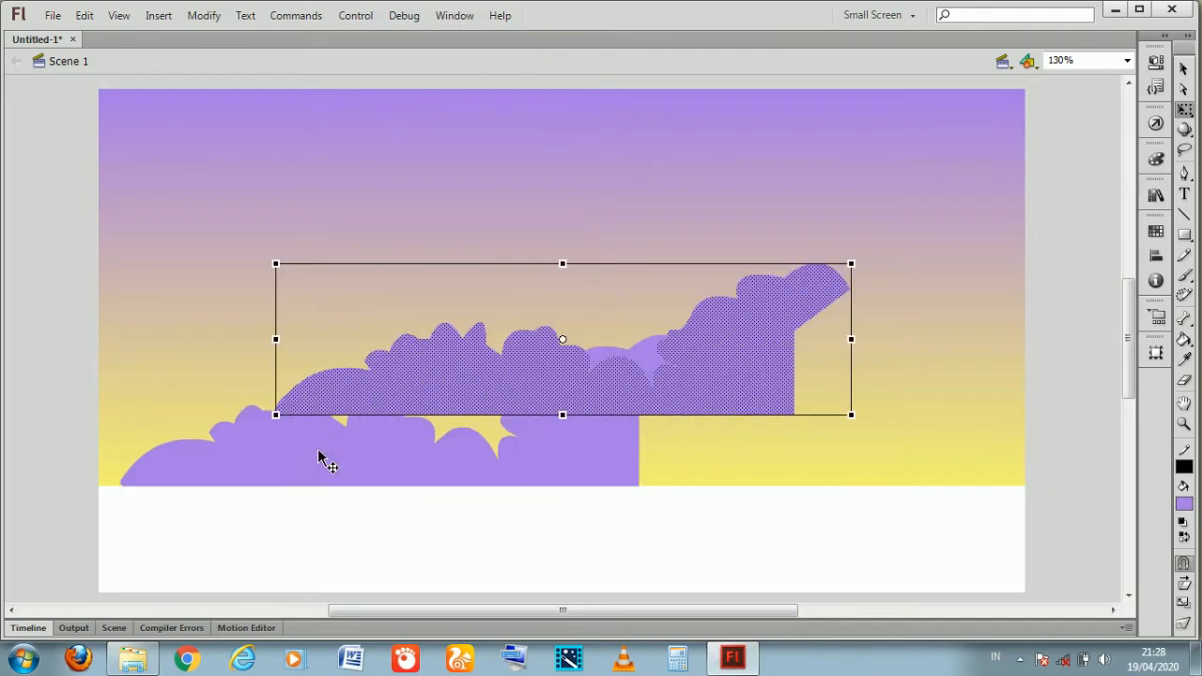
pyautogui.moveTo(275, 340); pyautogui.dragTo(1121, 340)
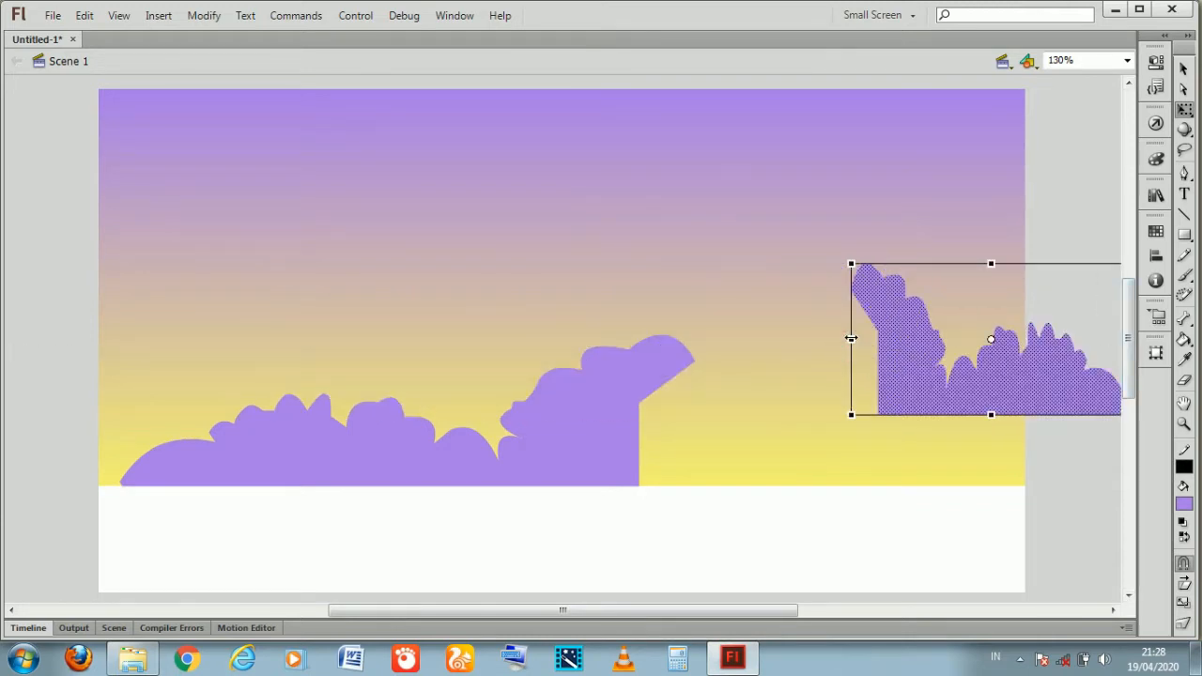
pyautogui.moveTo(849, 343); pyautogui.dragTo(495, 340)
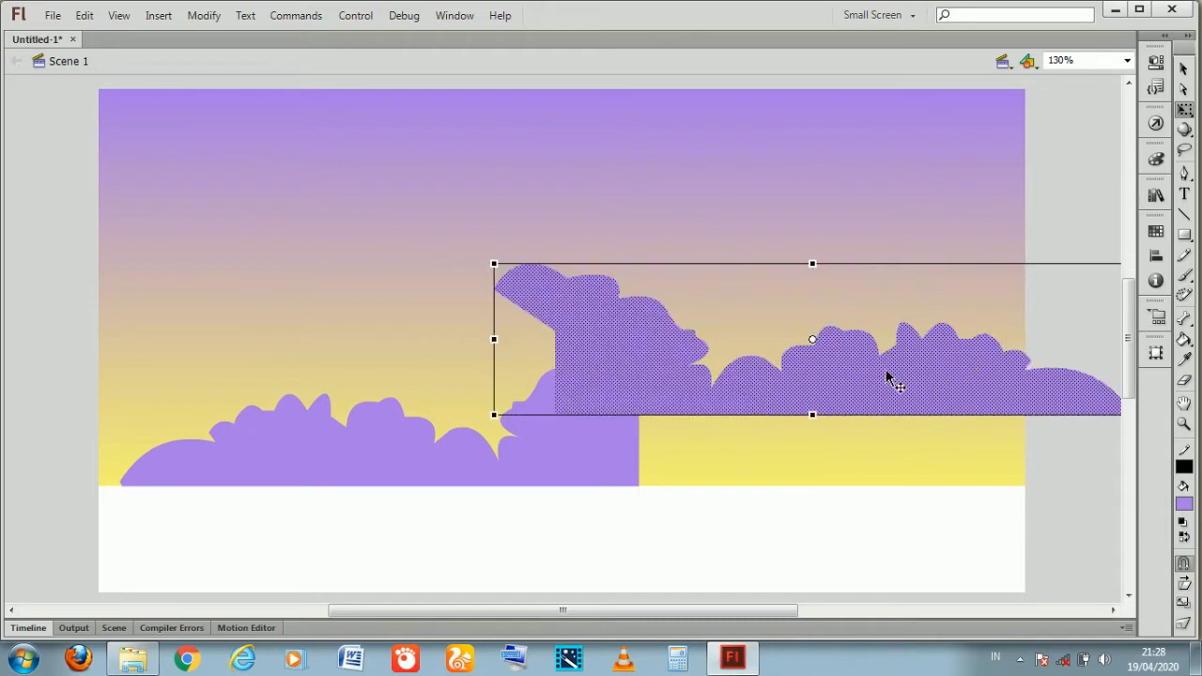
# Position the mirrored cloud copy with its tip just right of the original's tip and its base on the sky's lower edge
pyautogui.hotkey('shift', 'Down')
pyautogui.hotkey('shift', 'Down')
pyautogui.hotkey('shift', 'Down')
pyautogui.hotkey('shift', 'Down')
pyautogui.hotkey('shift', 'Down')
pyautogui.hotkey('shift', 'Down')
pyautogui.hotkey('shift', 'Right')
pyautogui.hotkey('shift', 'Right')
pyautogui.hotkey('shift', 'Right')
pyautogui.hotkey('shift', 'Right')
pyautogui.hotkey('shift', 'Right')
pyautogui.hotkey('shift', 'Right')
pyautogui.hotkey('shift', 'Right')
pyautogui.hotkey('shift', 'Right')
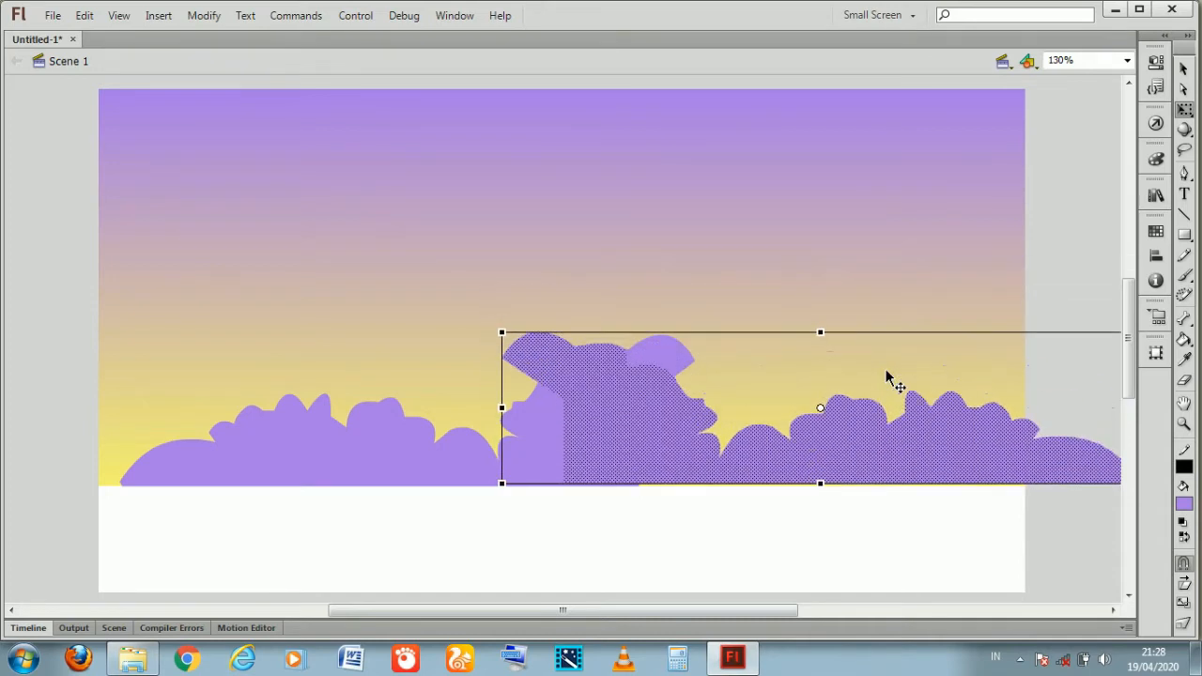
pyautogui.hotkey('shift', 'Right')
pyautogui.hotkey('shift', 'Right')
pyautogui.hotkey('shift', 'Right')
pyautogui.hotkey('shift', 'Right')
pyautogui.hotkey('shift', 'Right')
pyautogui.hotkey('shift', 'Right')
pyautogui.hotkey('shift', 'Right')
pyautogui.hotkey('shift', 'Right')
pyautogui.hotkey('shift', 'Right')
pyautogui.hotkey('shift', 'Right')
pyautogui.hotkey('shift', 'Right')
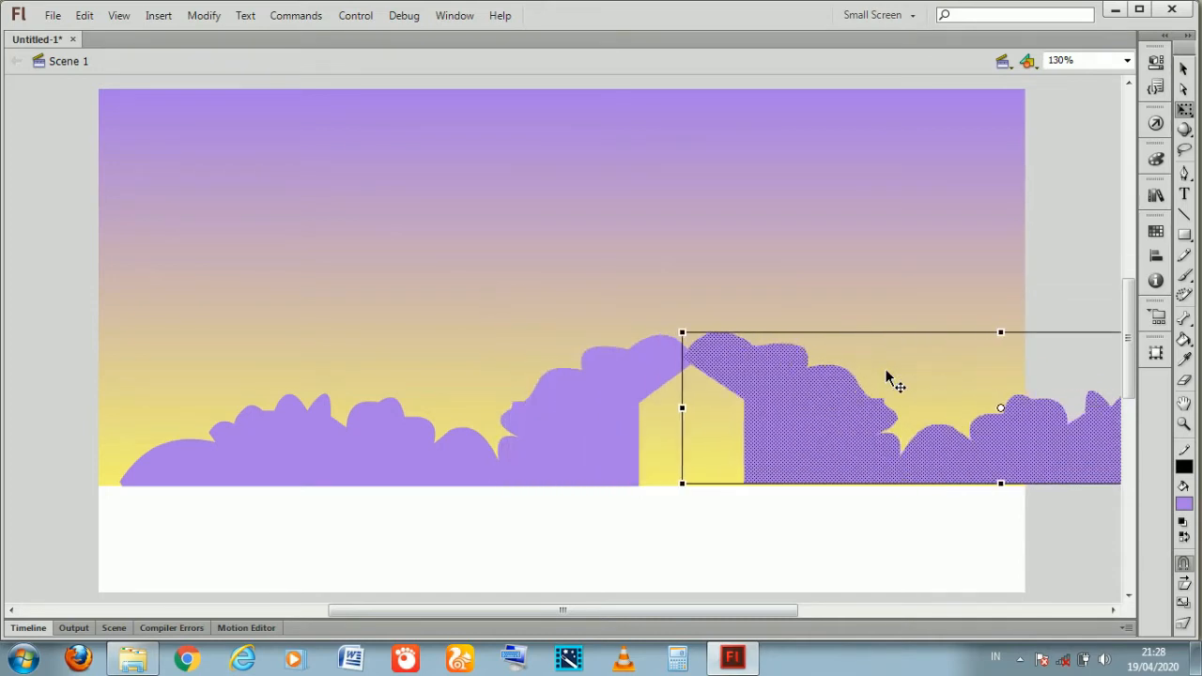
pyautogui.hotkey('shift', 'Left')
pyautogui.hotkey('shift', 'Left')
pyautogui.press('Right')
pyautogui.press('Right')
pyautogui.press('Right')
pyautogui.press('Right')
pyautogui.press('Right')
pyautogui.press('Right')
pyautogui.press('Right')
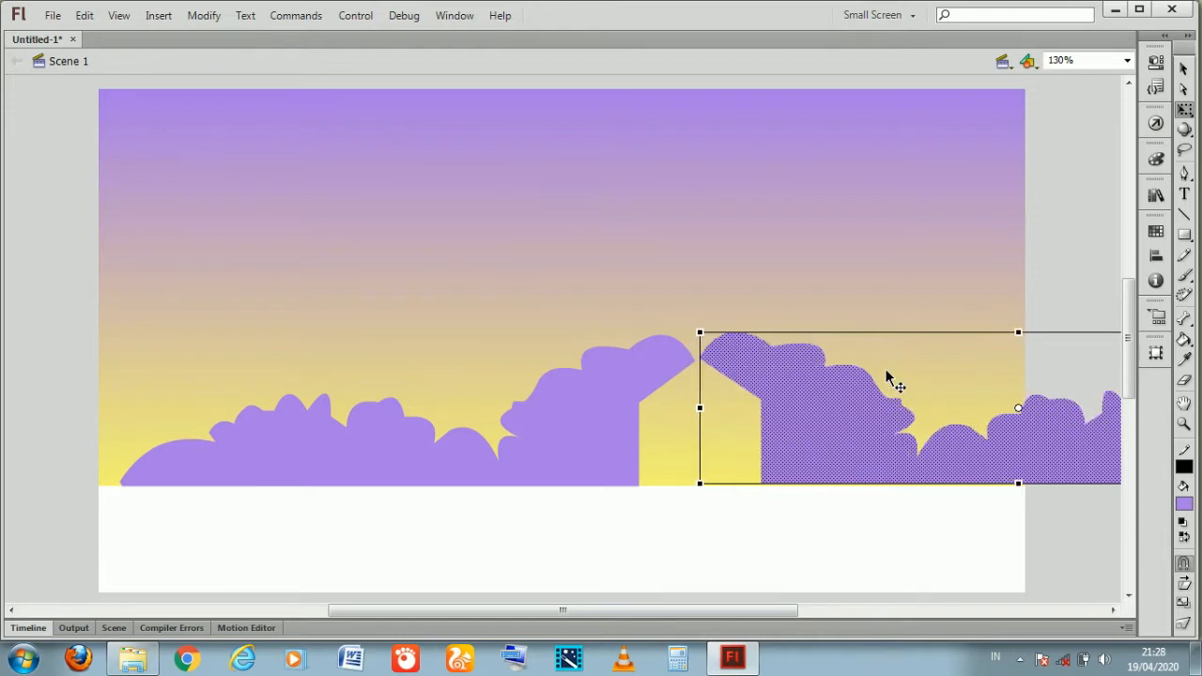
pyautogui.press('Down')
pyautogui.press('Down')
pyautogui.press('Down')
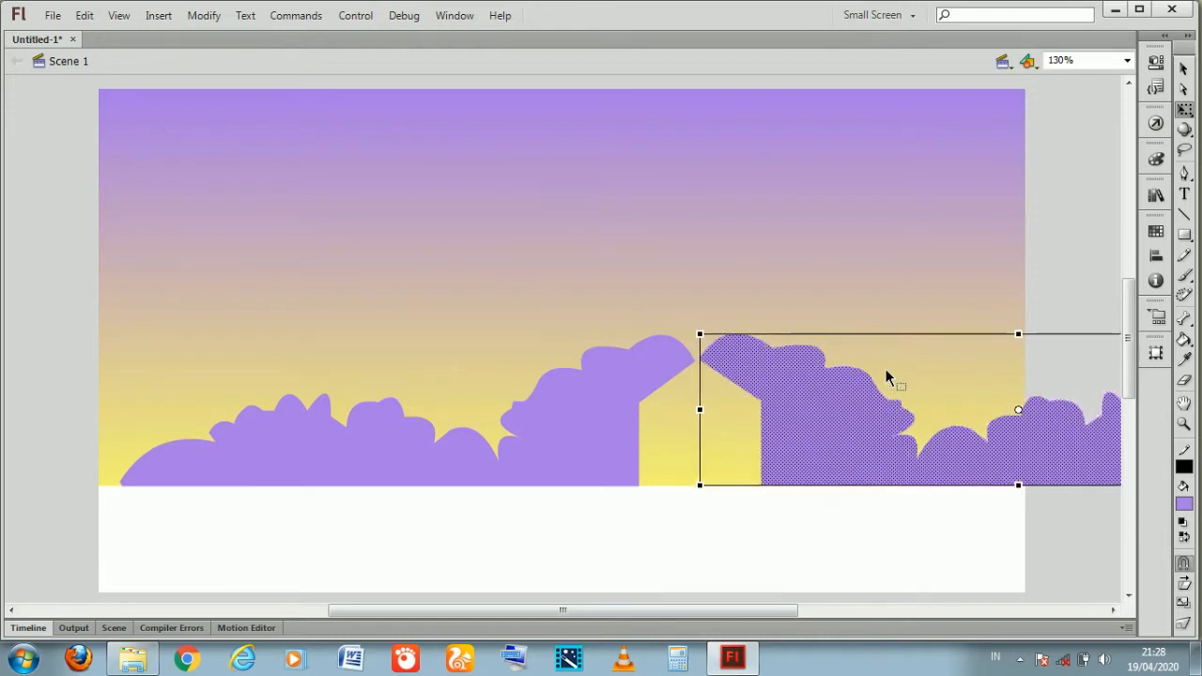
pyautogui.press('Up')
pyautogui.press('Down')
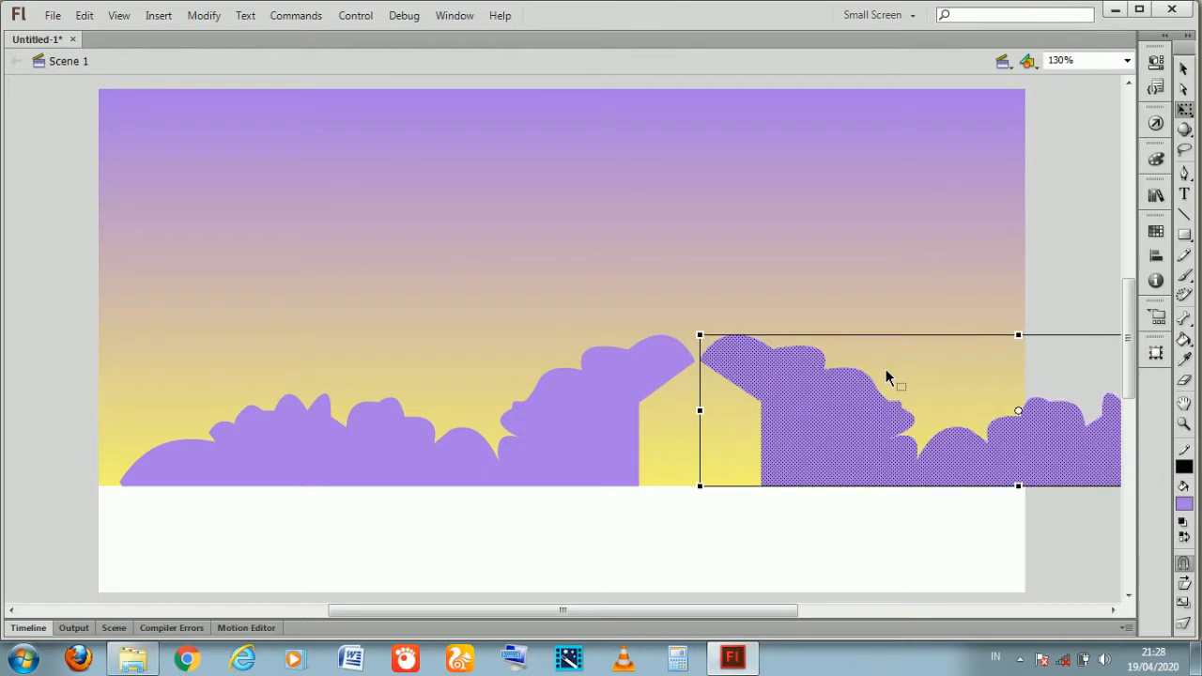
pyautogui.click(576, 281)
# Extend the original cloud's right tip to the mirrored copy's vertical edge and bend its upper outline down into a slope
pyautogui.moveTo(694, 362); pyautogui.dragTo(763, 428)
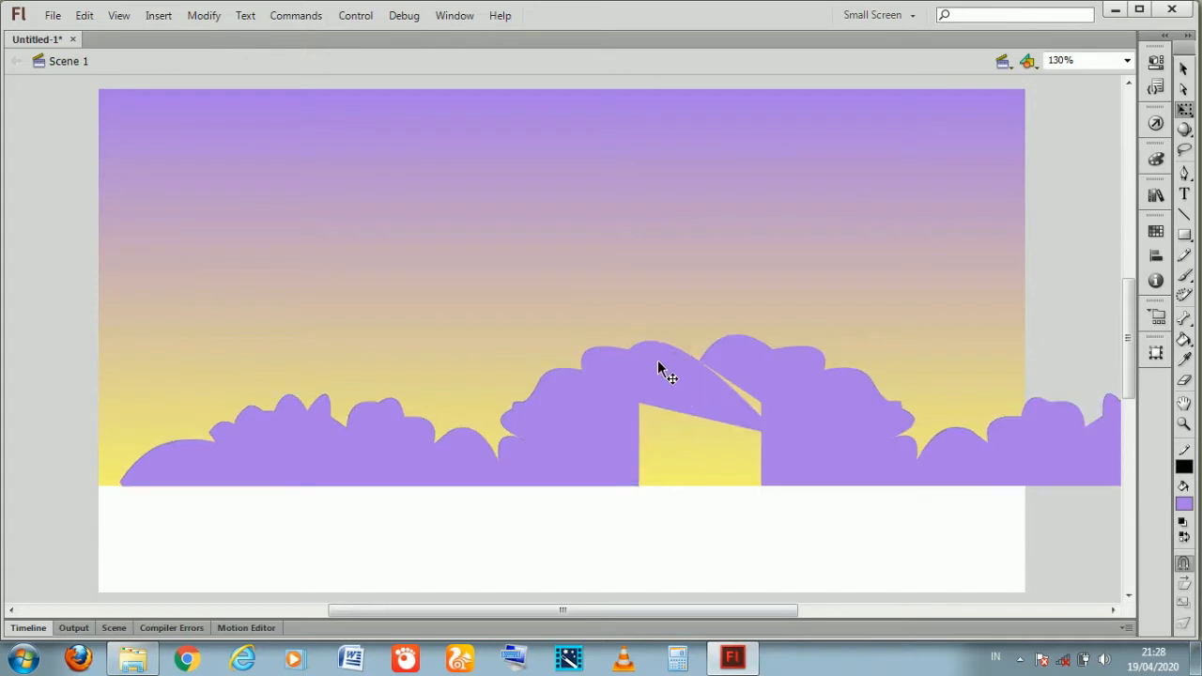
pyautogui.moveTo(662, 351); pyautogui.dragTo(677, 400)
pyautogui.click(634, 411)
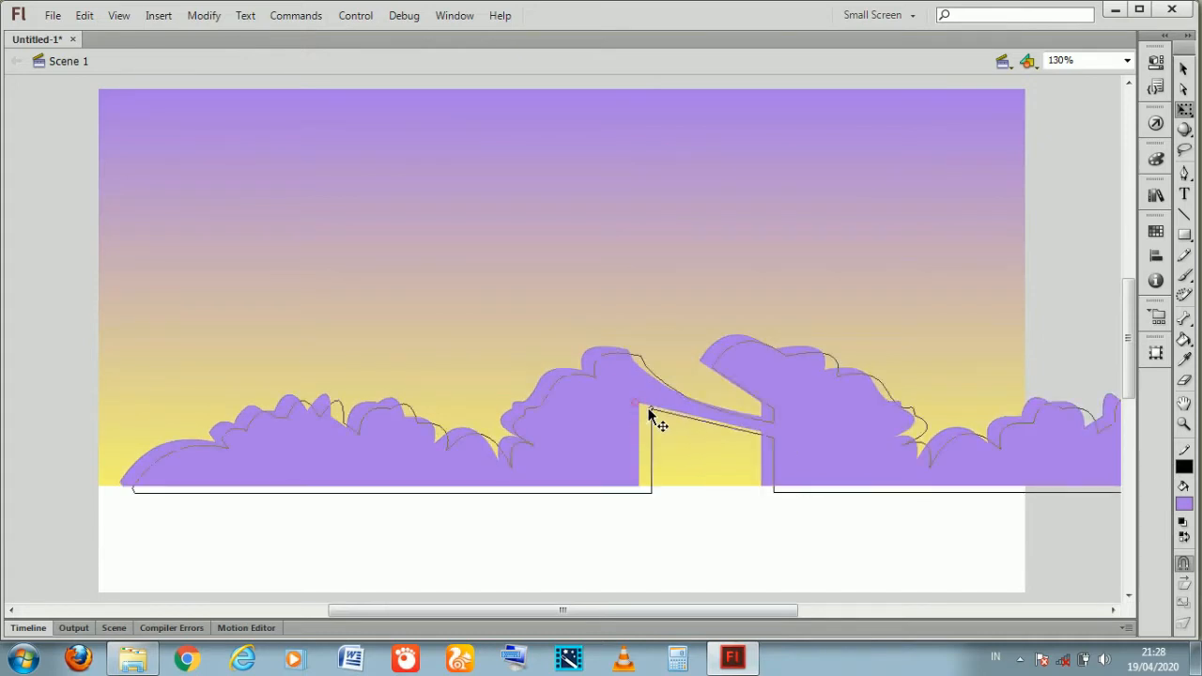
pyautogui.click(501, 271)
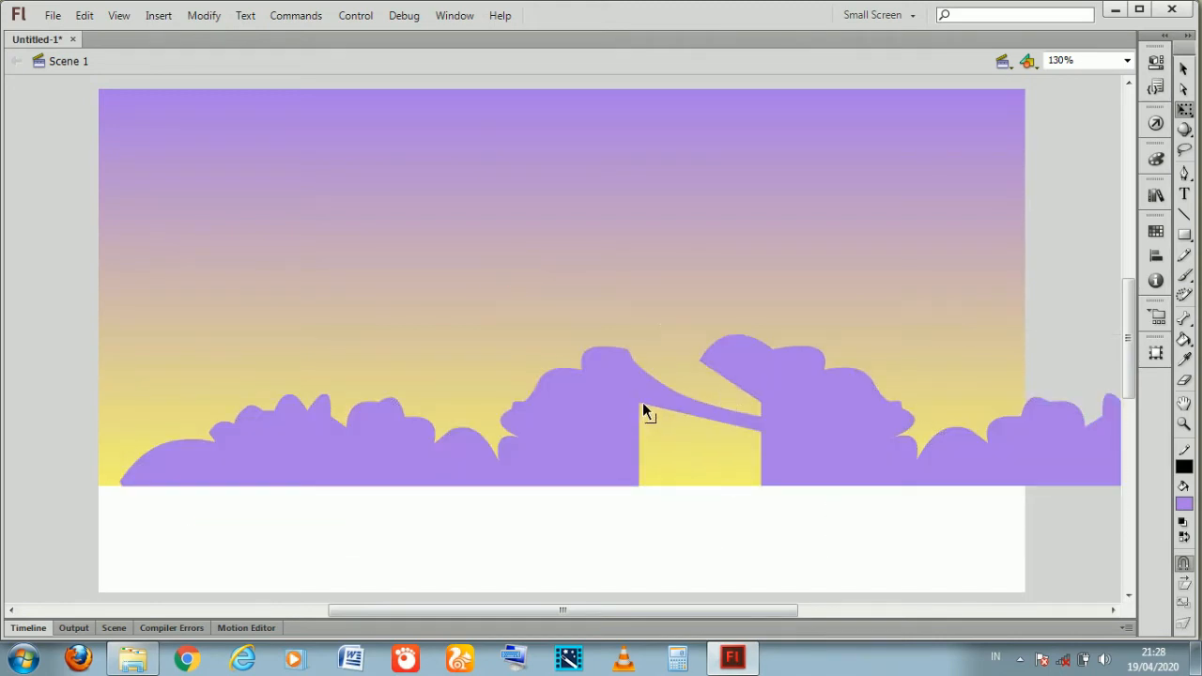
# Fill the opening under the joined tip by pulling its inner upper corner down to the base of the mirrored cloud
pyautogui.moveTo(640, 406); pyautogui.dragTo(760, 488)
pyautogui.hotkey('ctrl', 'z')
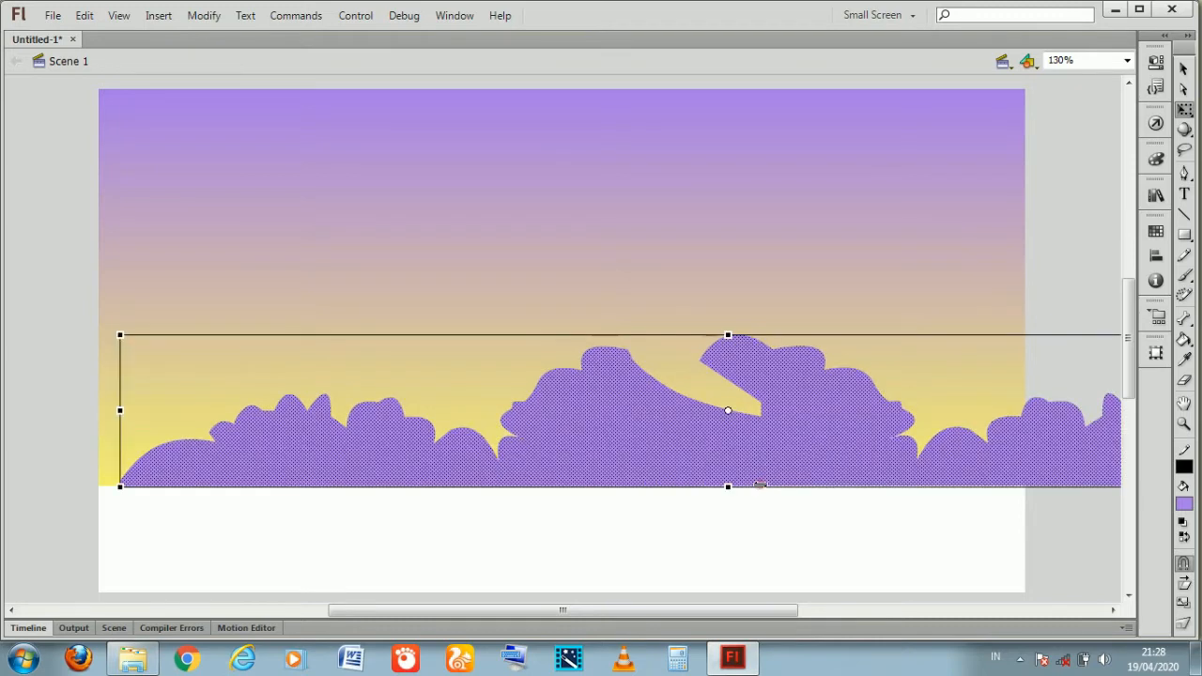
pyautogui.click(701, 543)
# Lower the mirrored cloud's tip onto the slope and fill the enclosed gap with violet using the Paint Bucket
pyautogui.moveTo(703, 363); pyautogui.dragTo(662, 417)
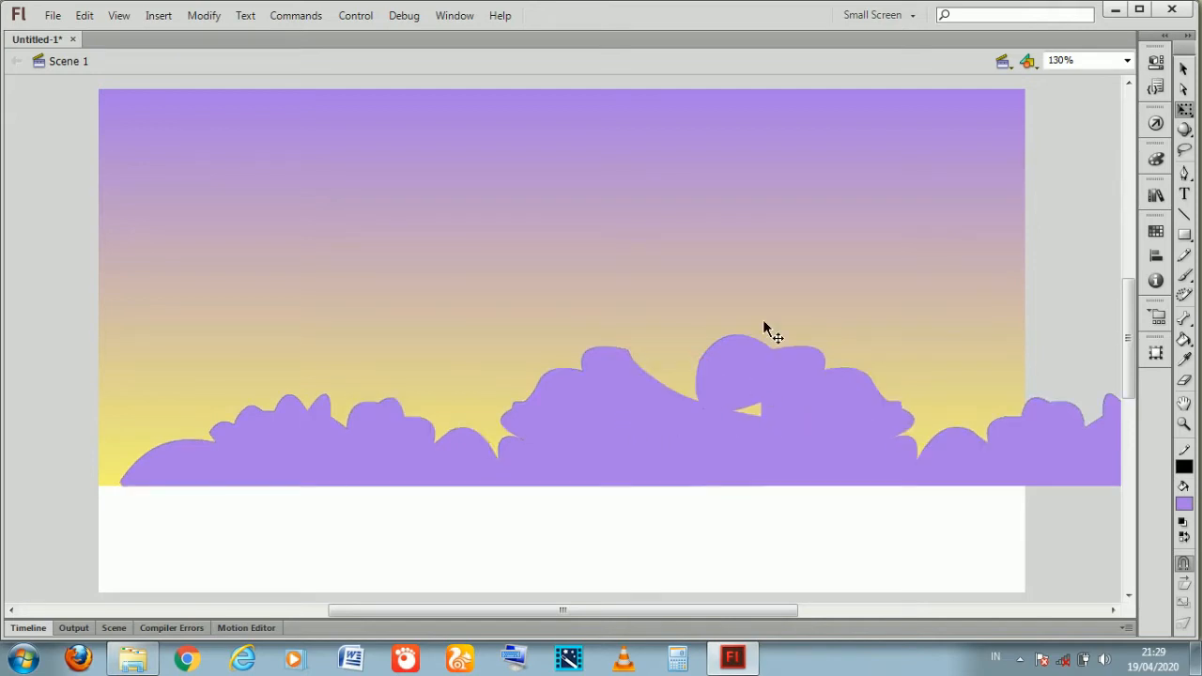
pyautogui.click(1184, 340)
pyautogui.click(748, 411)
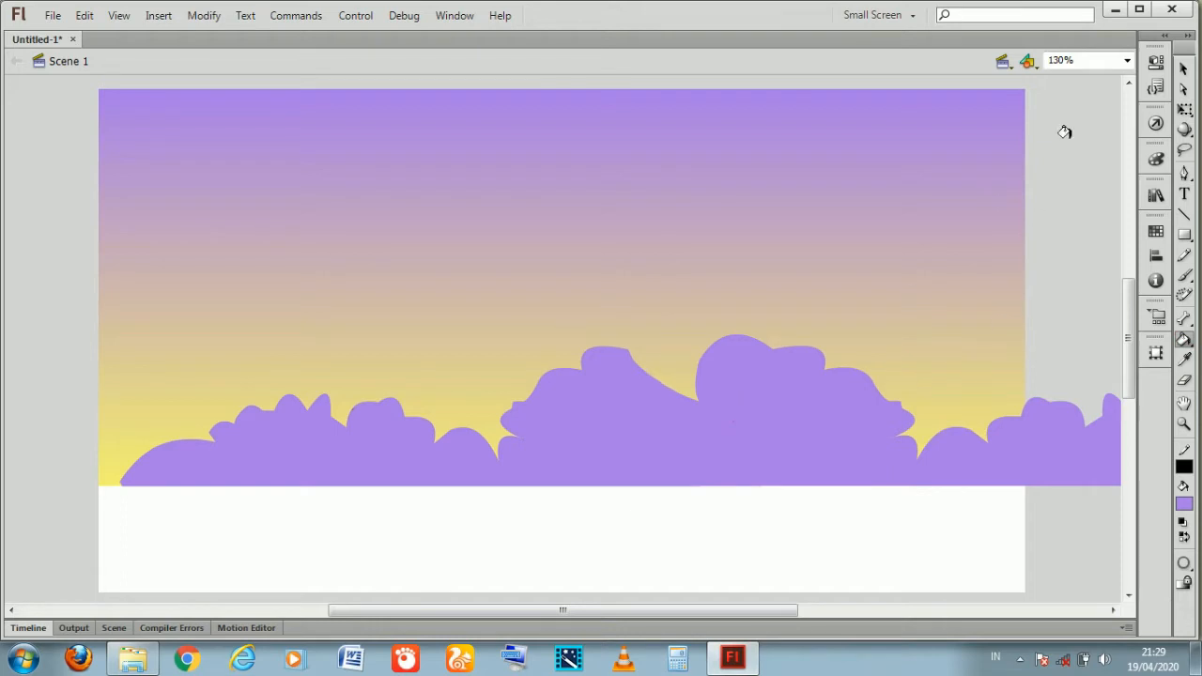
# Cut away the upper puffs and pointed remnant left of the tall middle cloud and round the cut edges into lower puffs
pyautogui.click(1183, 68)
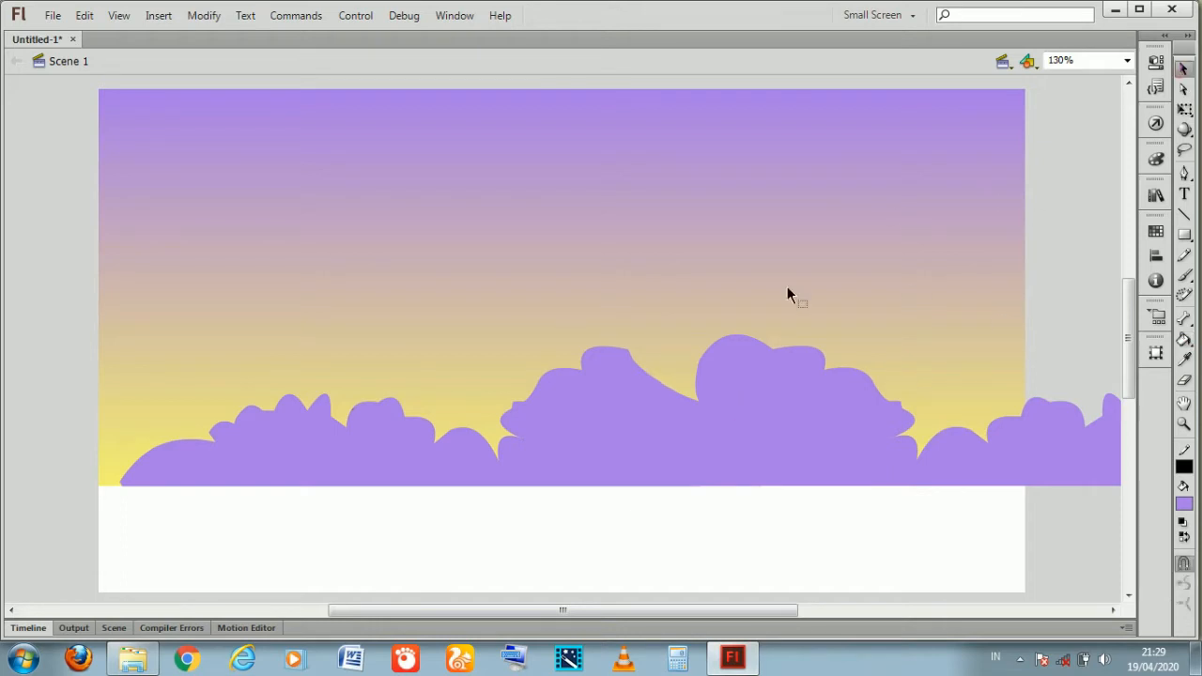
pyautogui.click(633, 348)
pyautogui.click(578, 324)
pyautogui.moveTo(523, 290); pyautogui.dragTo(543, 374)
pyautogui.press('Delete')
pyautogui.click(496, 330)
pyautogui.moveTo(619, 351); pyautogui.dragTo(666, 386)
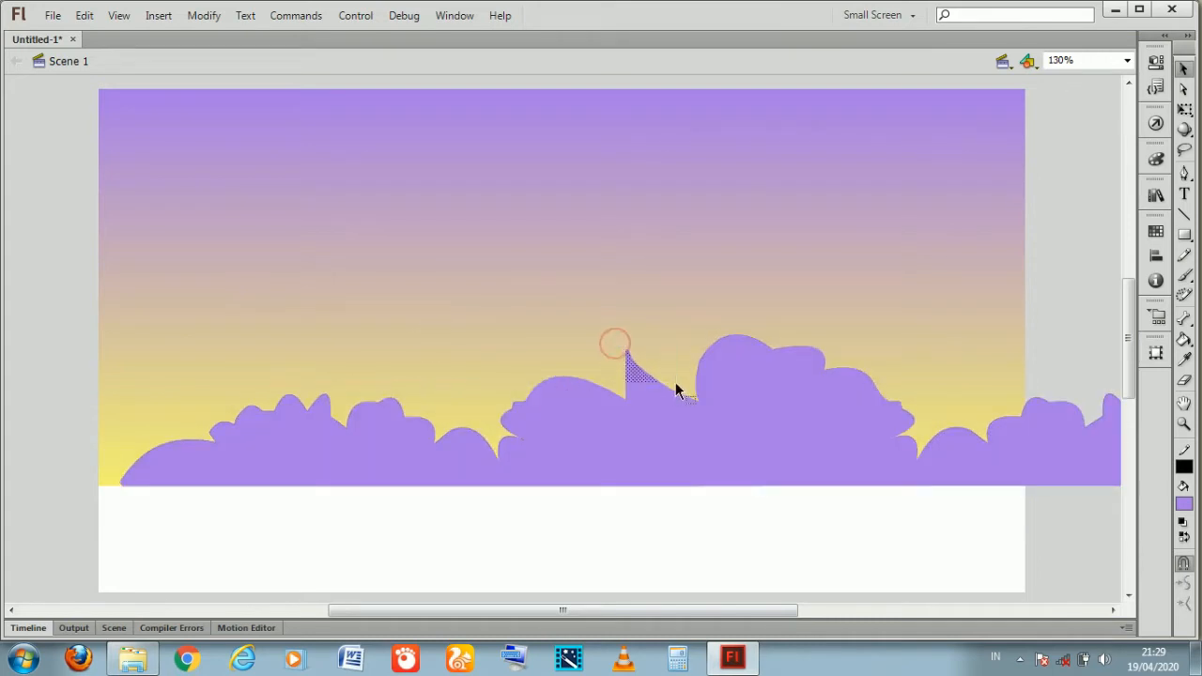
pyautogui.press('Delete')
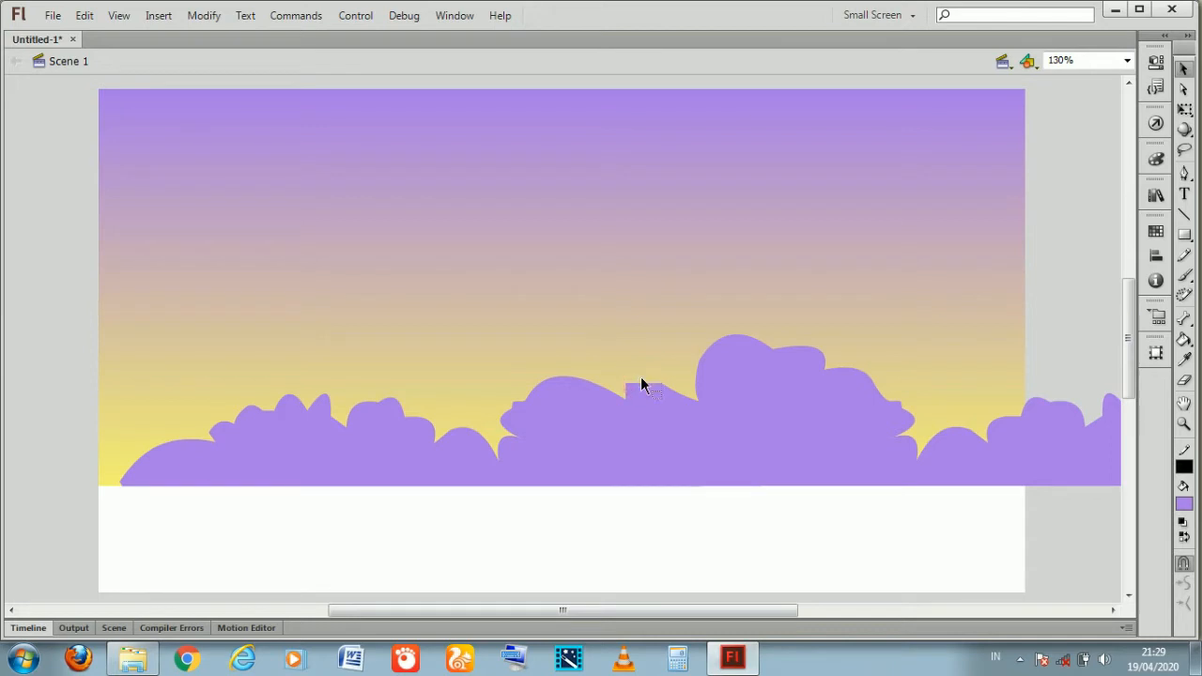
pyautogui.moveTo(644, 385); pyautogui.dragTo(636, 374)
pyautogui.moveTo(529, 403); pyautogui.dragTo(539, 416)
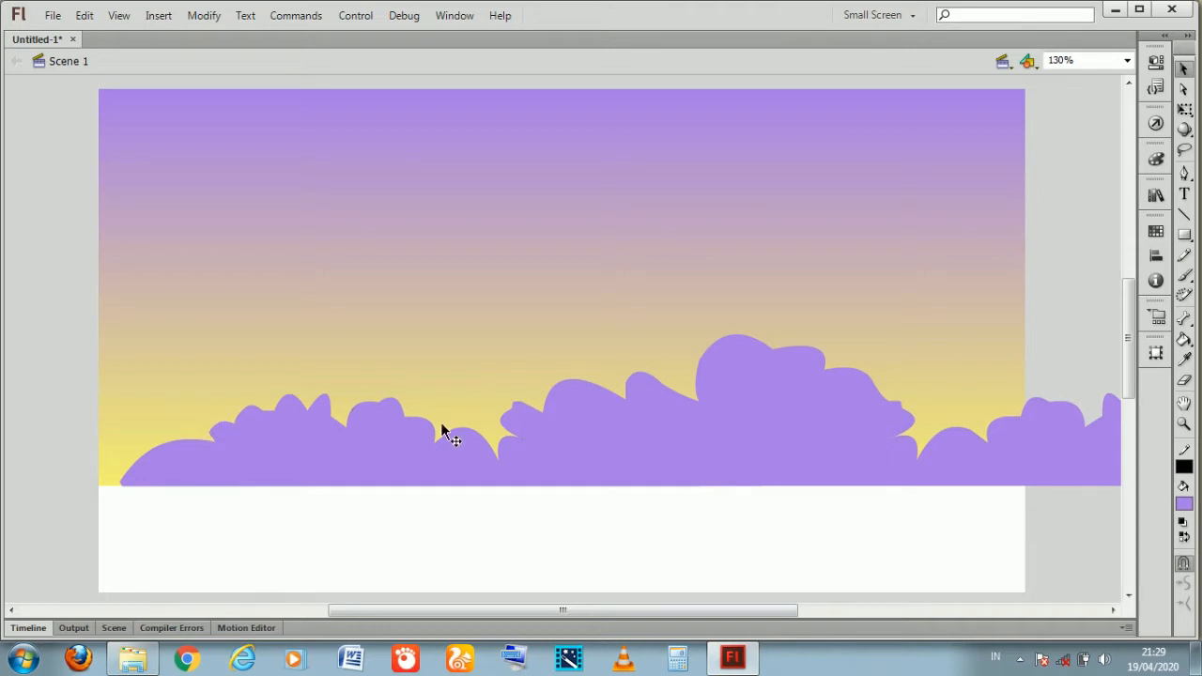
# Shift the whole joined cloud bank to the right, leaving the sky's left end empty
pyautogui.click(453, 481)
pyautogui.moveTo(443, 602)
pyautogui.mouseDown()
pyautogui.moveTo(617, 613)
pyautogui.moveTo(391, 612)
pyautogui.moveTo(430, 610)
pyautogui.mouseUp()
pyautogui.hotkey('shift', 'Right')
pyautogui.hotkey('shift', 'Right')
pyautogui.hotkey('shift', 'Right')
pyautogui.hotkey('shift', 'Right')
pyautogui.hotkey('shift', 'Right')
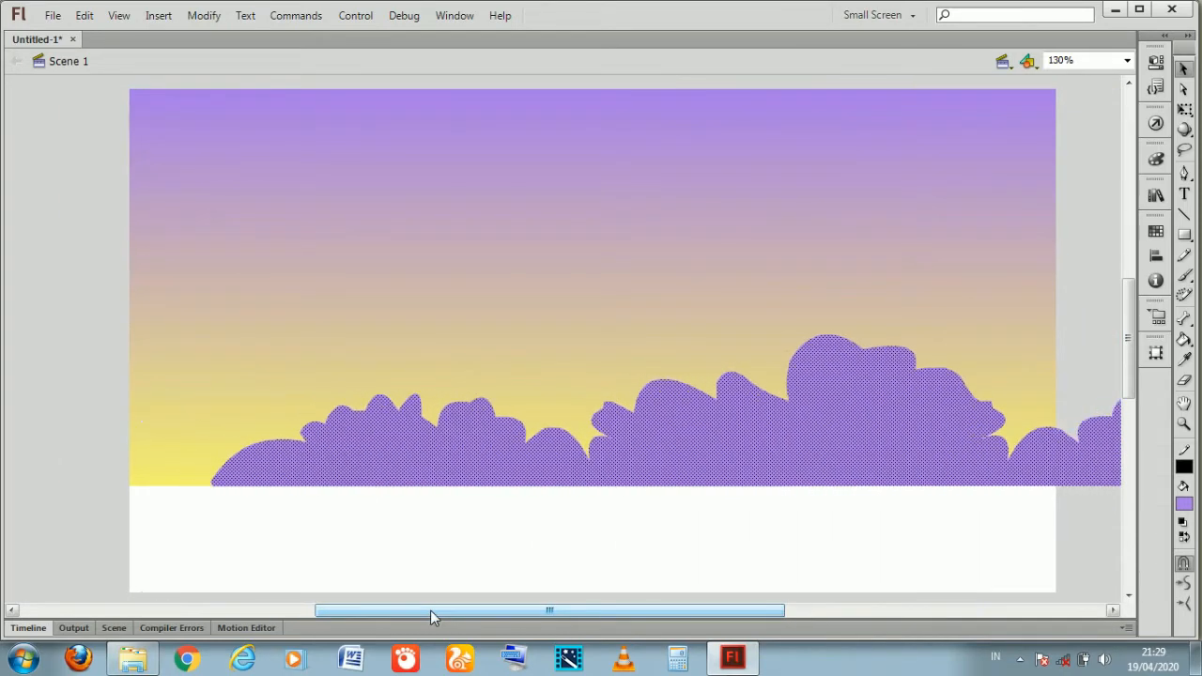
pyautogui.hotkey('shift', 'Right')
pyautogui.hotkey('shift', 'Right')
pyautogui.hotkey('shift', 'Right')
pyautogui.hotkey('shift', 'Right')
pyautogui.hotkey('shift', 'Right')
pyautogui.hotkey('shift', 'Right')
pyautogui.hotkey('shift', 'Right')
pyautogui.hotkey('shift', 'Right')
pyautogui.hotkey('shift', 'Right')
pyautogui.hotkey('shift', 'Right')
pyautogui.hotkey('shift', 'Right')
pyautogui.hotkey('shift', 'Right')
pyautogui.hotkey('shift', 'Right')
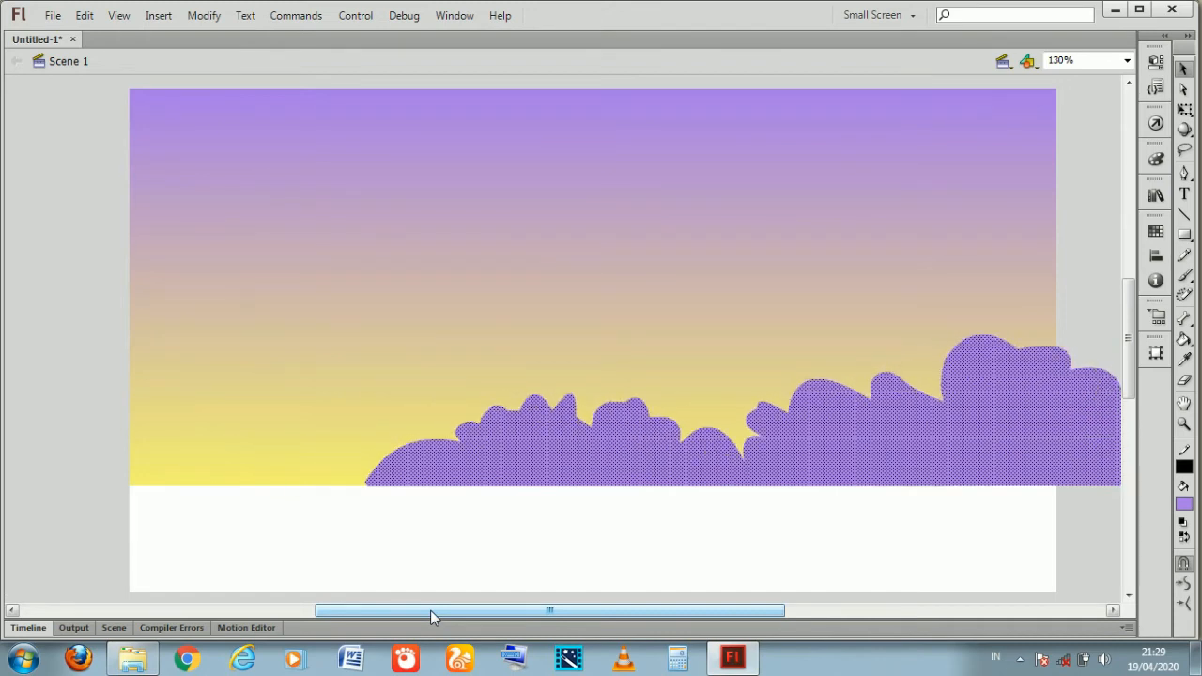
# Duplicate the cloud bank's left part up to the tall puff and shift the copy left to cover the sky's empty left end
pyautogui.moveTo(302, 283); pyautogui.dragTo(921, 557)
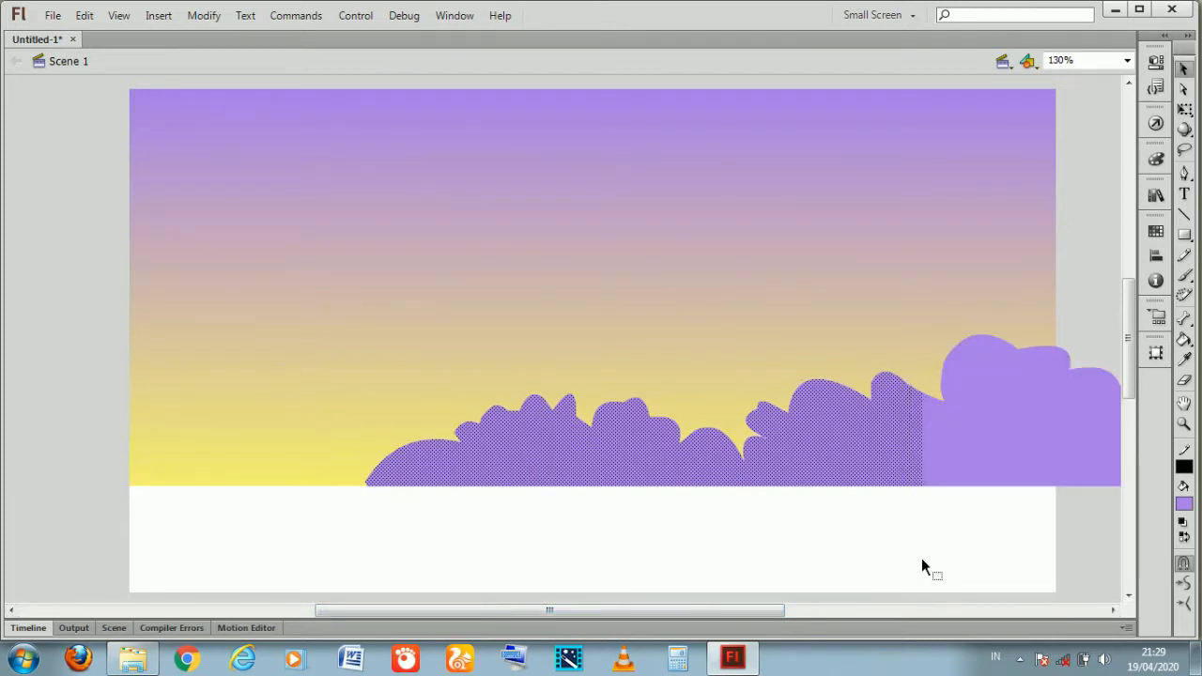
pyautogui.hotkey('shift', 'Left')
pyautogui.hotkey('shift', 'Left')
pyautogui.hotkey('shift', 'Left')
pyautogui.hotkey('shift', 'Left')
pyautogui.hotkey('shift', 'Left')
pyautogui.hotkey('shift', 'Left')
pyautogui.hotkey('shift', 'Left')
pyautogui.hotkey('shift', 'Left')
pyautogui.hotkey('shift', 'Left')
pyautogui.hotkey('shift', 'Left')
pyautogui.hotkey('shift', 'Left')
pyautogui.hotkey('shift', 'Left')
pyautogui.hotkey('shift', 'Left')
pyautogui.hotkey('shift', 'Left')
pyautogui.hotkey('shift', 'Left')
pyautogui.hotkey('shift', 'Left')
pyautogui.hotkey('shift', 'Left')
pyautogui.hotkey('shift', 'Left')
pyautogui.hotkey('shift', 'Left')
pyautogui.hotkey('shift', 'Left')
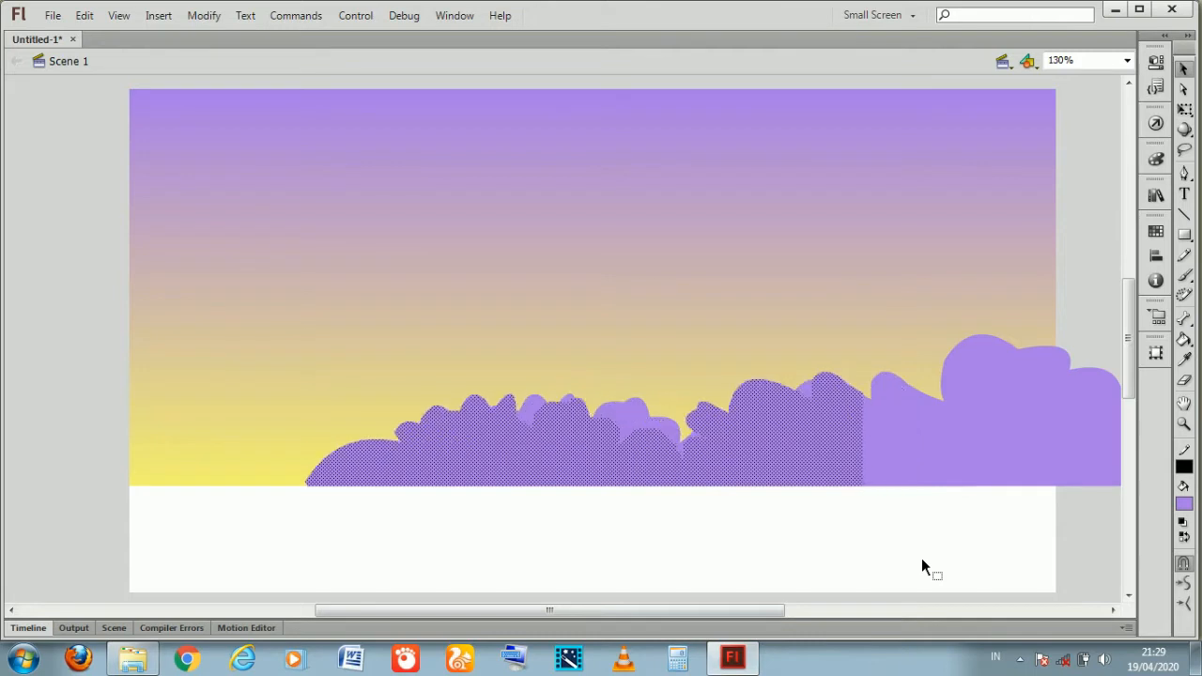
pyautogui.hotkey('shift', 'Left')
pyautogui.hotkey('shift', 'Left')
pyautogui.hotkey('shift', 'Left')
pyautogui.hotkey('shift', 'Left')
pyautogui.hotkey('shift', 'Left')
pyautogui.hotkey('shift', 'Left')
pyautogui.hotkey('shift', 'Left')
pyautogui.hotkey('shift', 'Left')
pyautogui.hotkey('shift', 'Left')
pyautogui.hotkey('shift', 'Left')
pyautogui.hotkey('shift', 'Left')
pyautogui.hotkey('shift', 'Left')
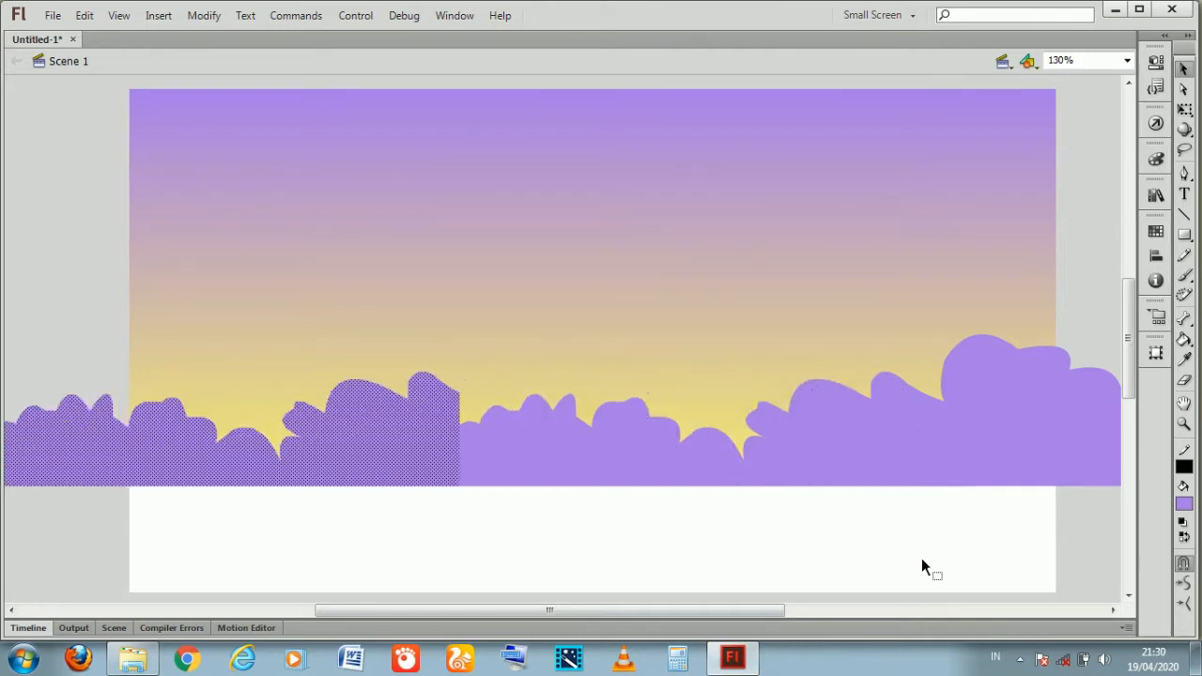
pyautogui.hotkey('shift', 'Left')
pyautogui.hotkey('shift', 'Left')
pyautogui.hotkey('shift', 'Left')
pyautogui.hotkey('shift', 'Left')
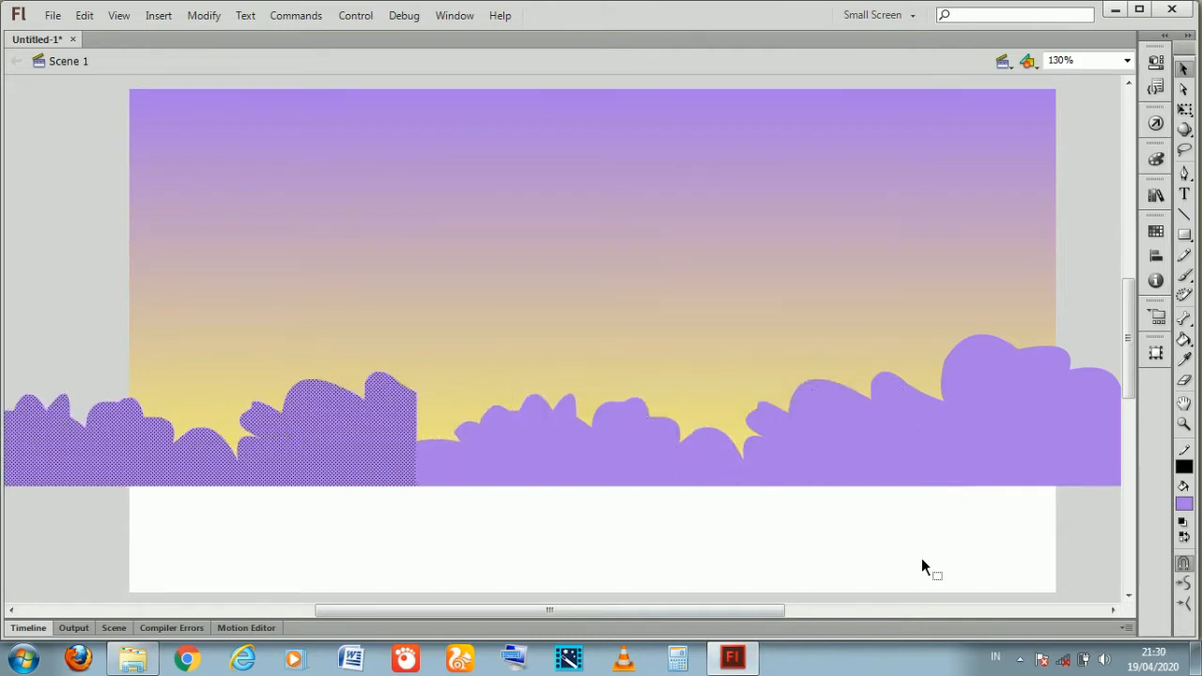
pyautogui.hotkey('shift', 'Right')
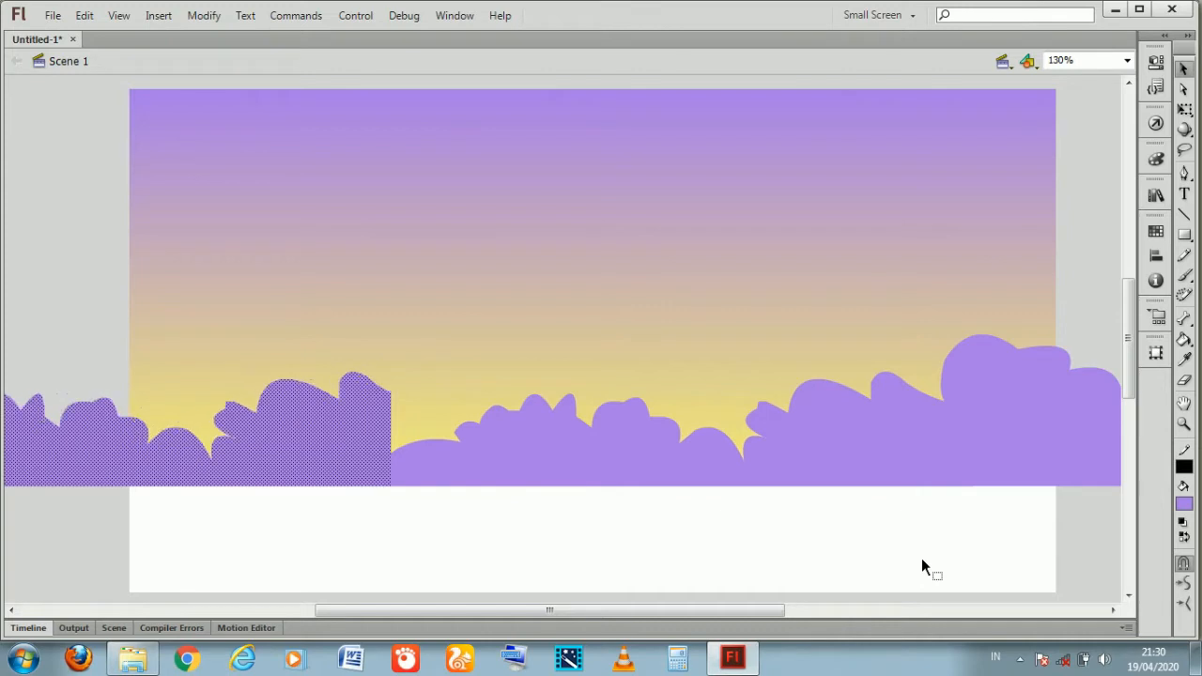
# Round the straight cut edge of the left cloud copy into a puff and select the whole cloud bank
pyautogui.click(340, 330)
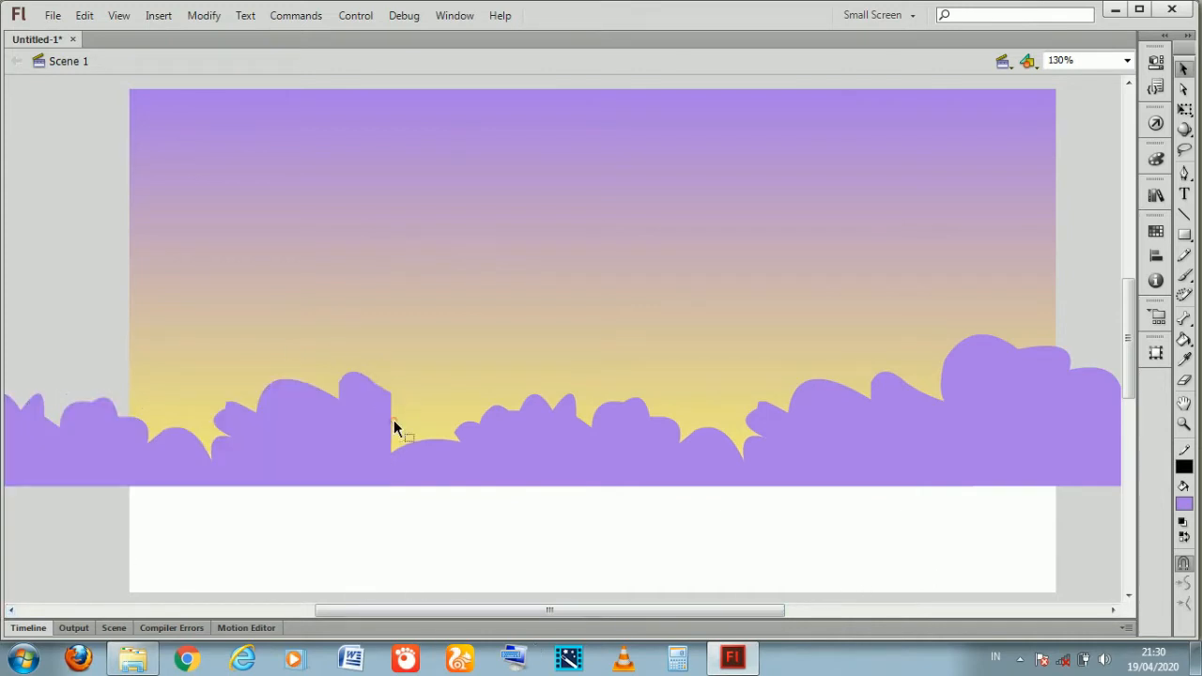
pyautogui.moveTo(393, 425); pyautogui.dragTo(418, 418)
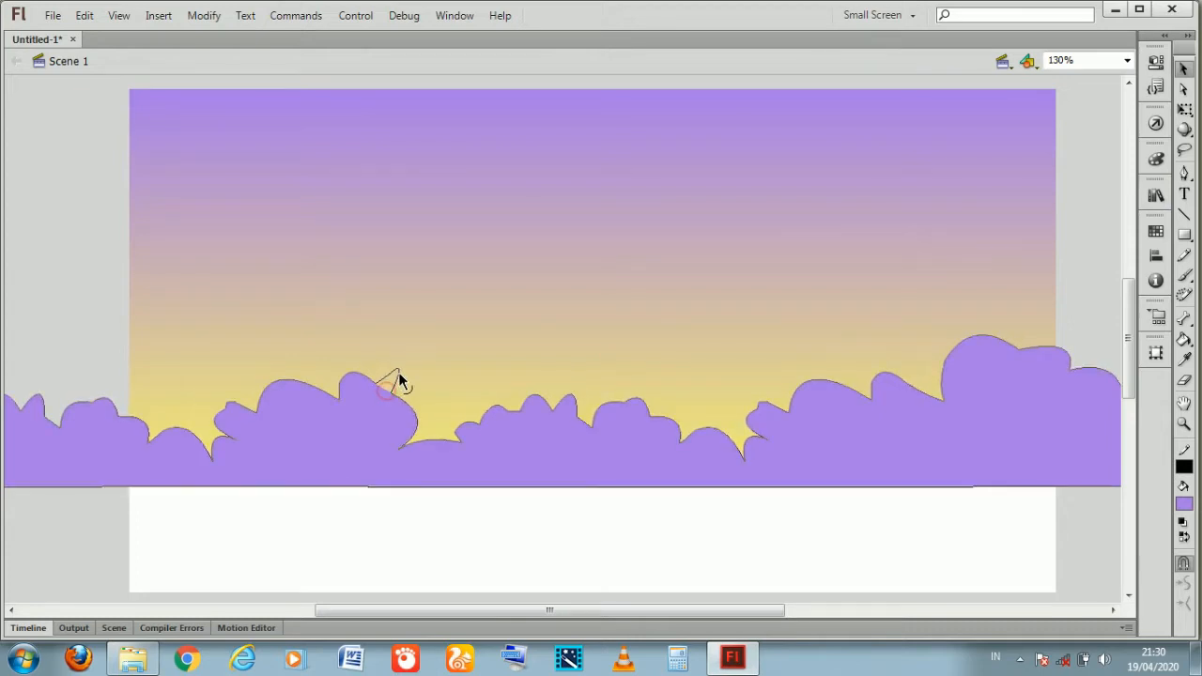
pyautogui.click(385, 401)
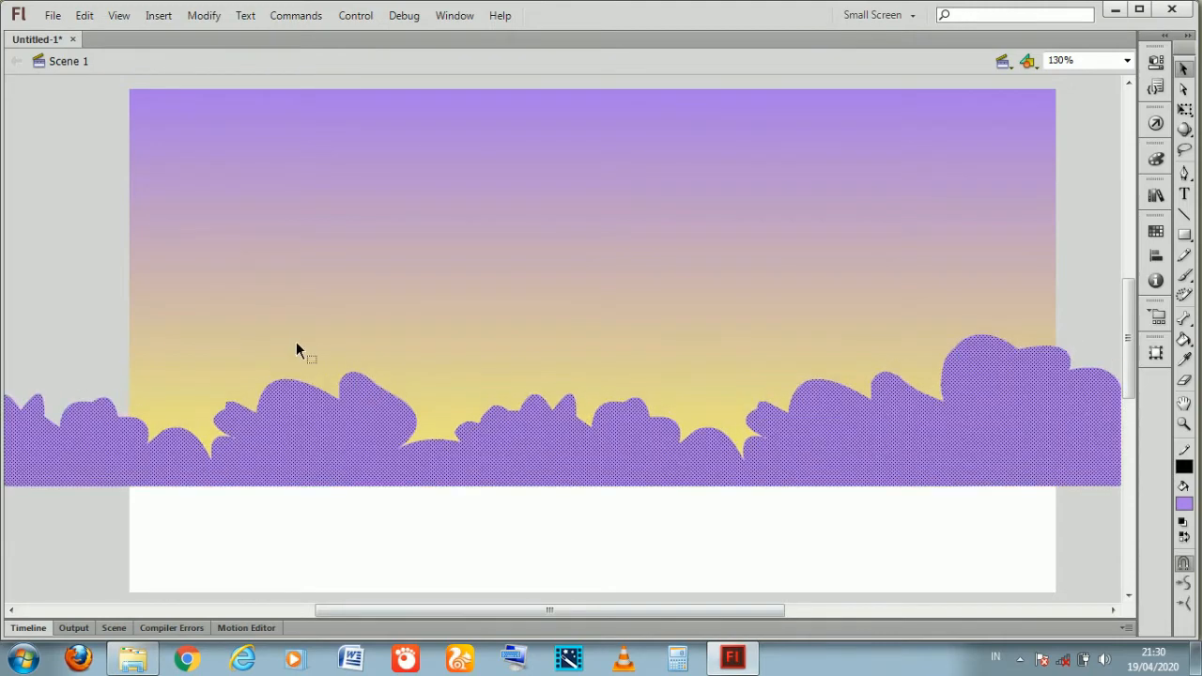
# Reshape the upper right slope of the cloud at the sky's left side into an extra rounded puff
pyautogui.click(275, 342)
pyautogui.moveTo(382, 390); pyautogui.dragTo(395, 387)
pyautogui.hotkey('ctrl', 'z')
pyautogui.click(297, 335)
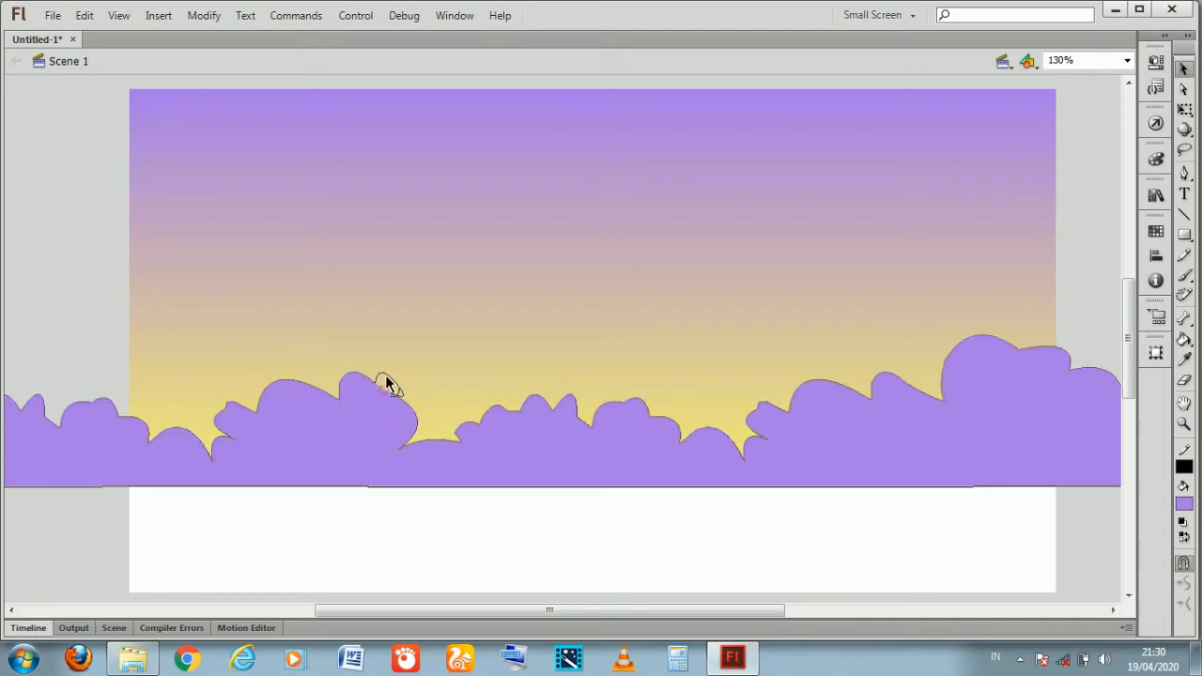
pyautogui.hotkey('ctrl', 'z')
pyautogui.moveTo(393, 395)
pyautogui.mouseDown()
pyautogui.moveTo(407, 402)
pyautogui.moveTo(402, 385)
pyautogui.moveTo(366, 375)
pyautogui.moveTo(401, 402)
pyautogui.mouseUp()
pyautogui.click(402, 401)
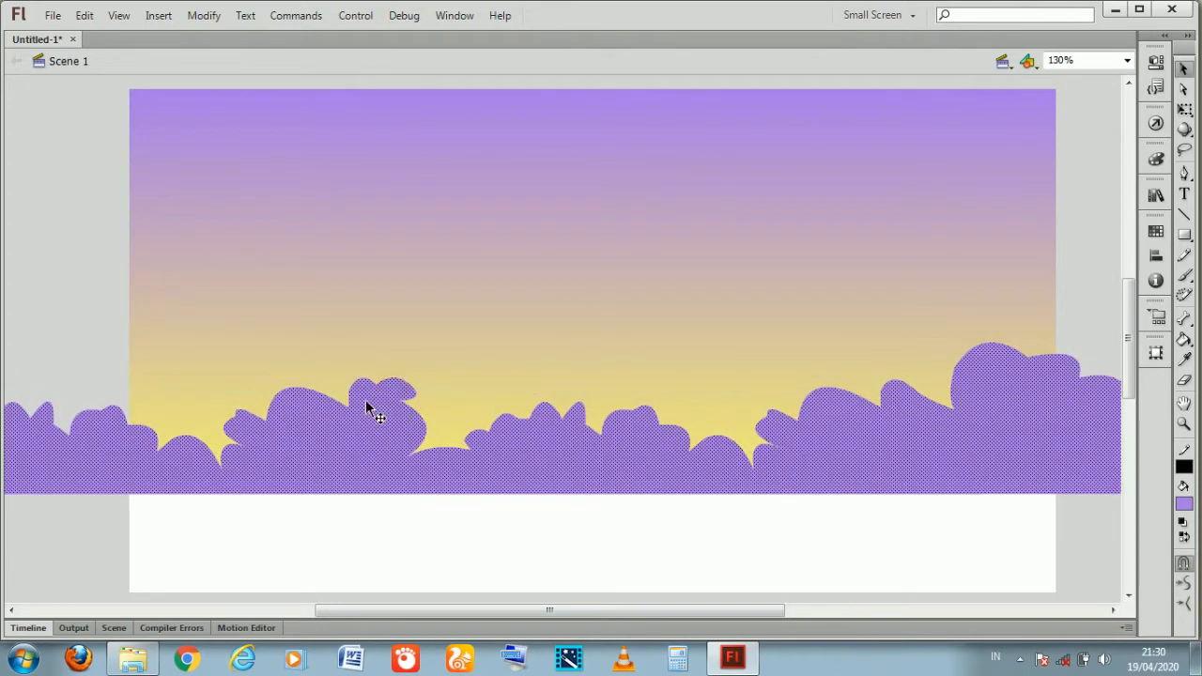
pyautogui.click(104, 322)
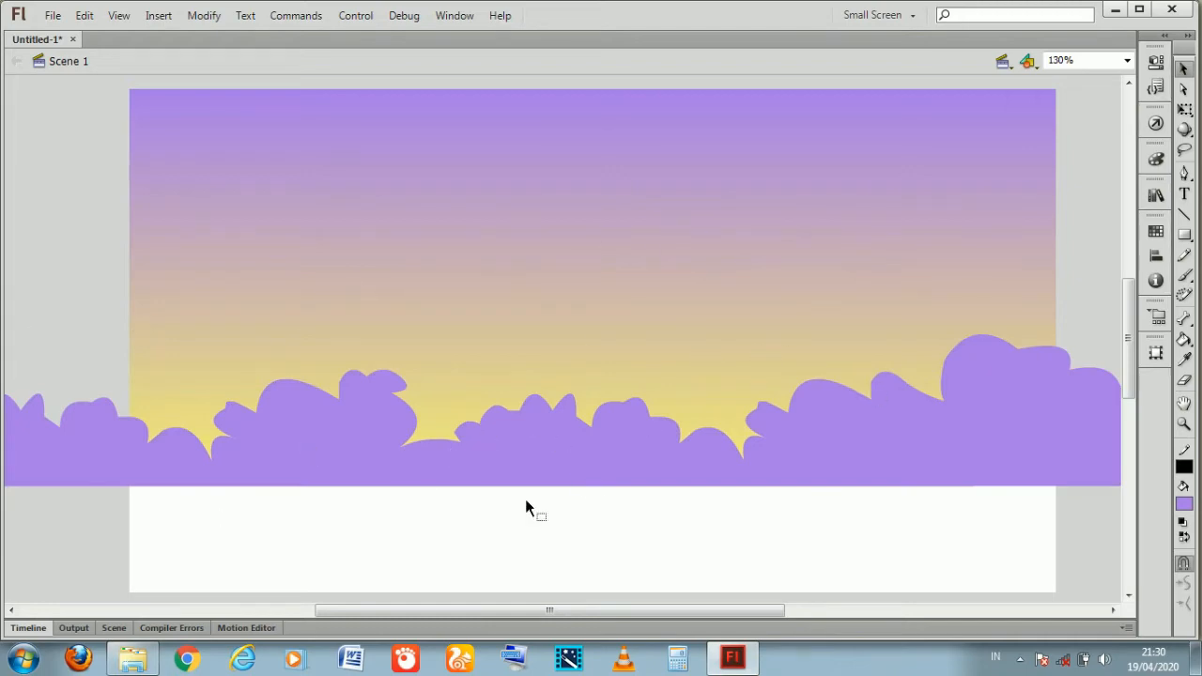
# Lower the alpha of the whole cloud bank's fill to 60%
pyautogui.click(593, 472)
pyautogui.moveTo(605, 616); pyautogui.dragTo(816, 614)
pyautogui.moveTo(657, 636); pyautogui.dragTo(652, 611)
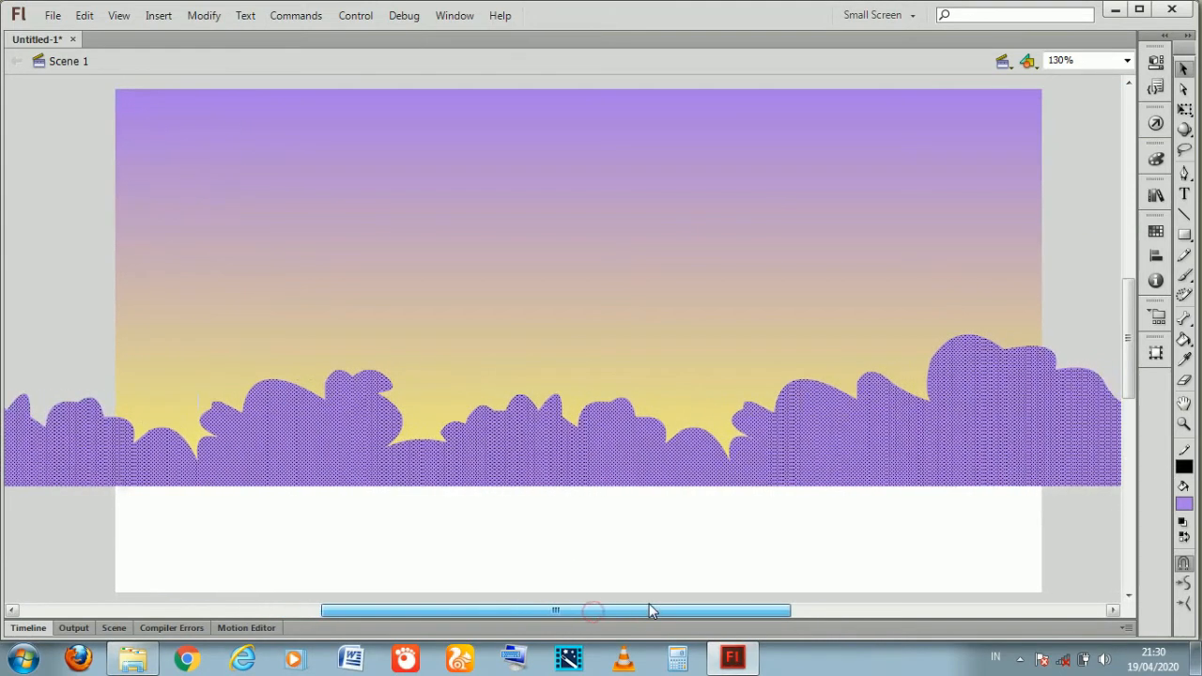
pyautogui.click(33, 180)
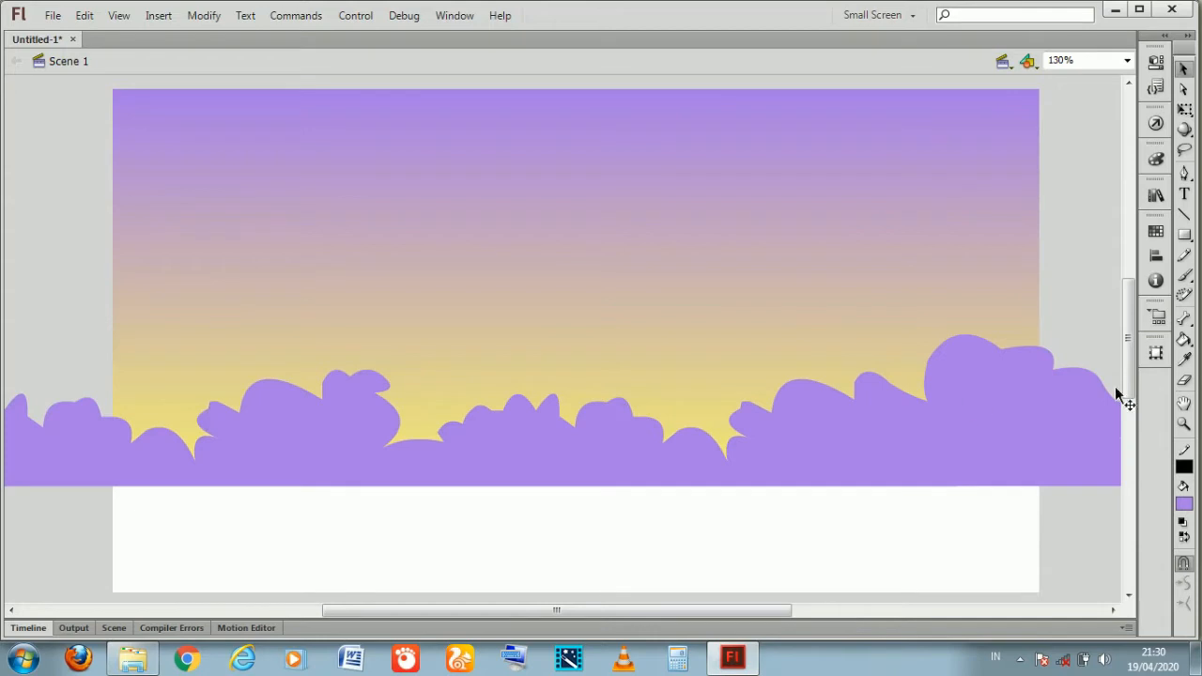
pyautogui.click(920, 424)
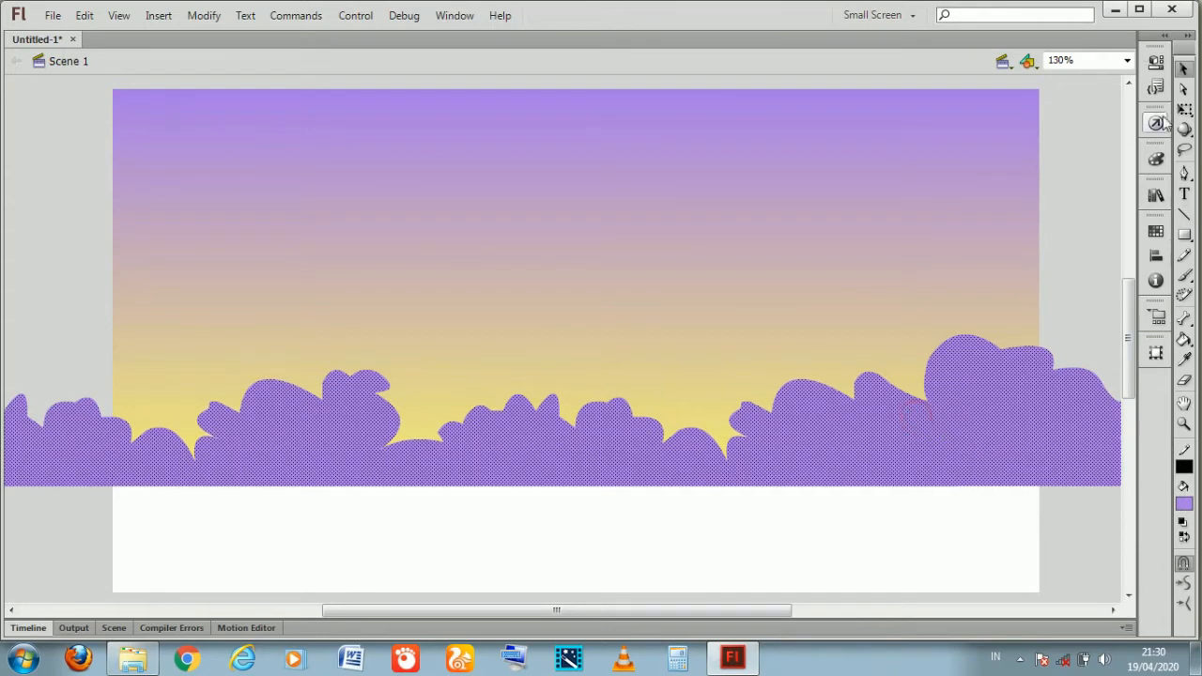
pyautogui.click(1156, 157)
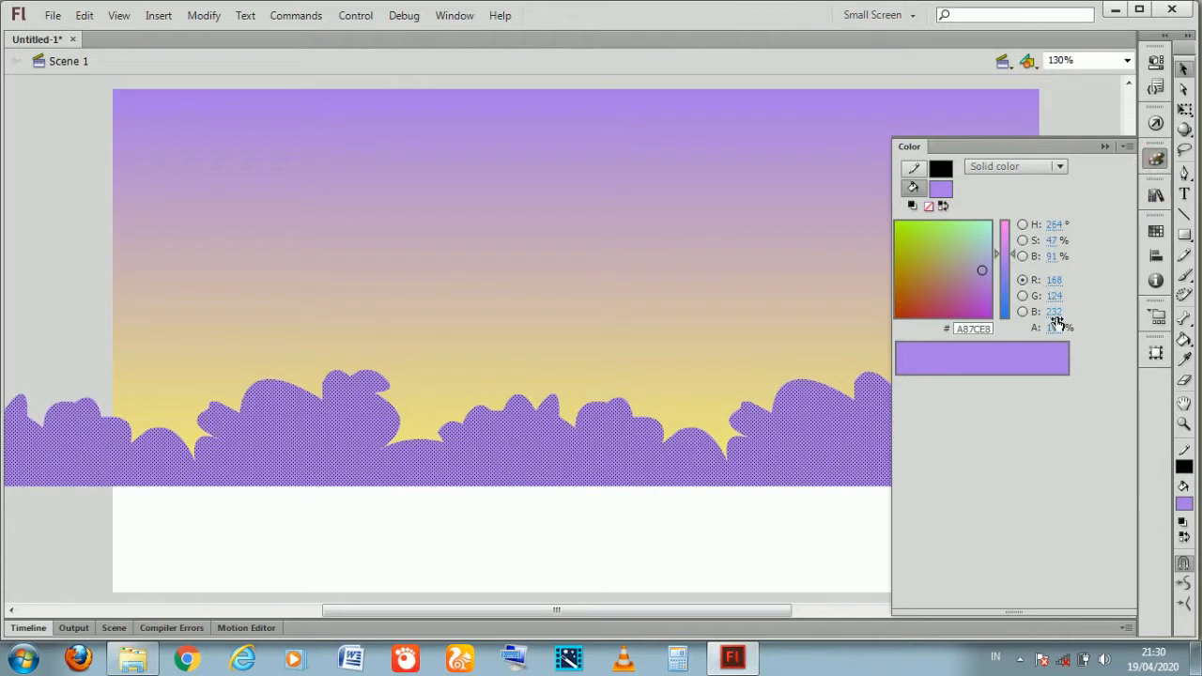
pyautogui.moveTo(1061, 325); pyautogui.dragTo(1044, 331)
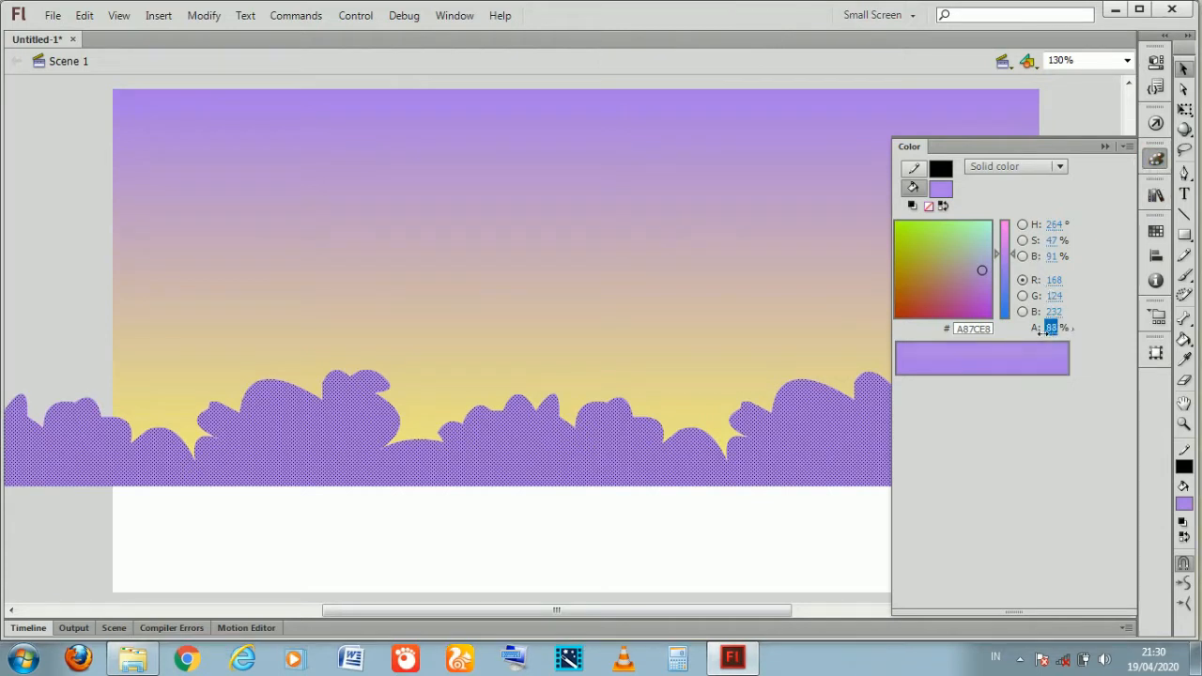
pyautogui.moveTo(1024, 337); pyautogui.dragTo(1022, 337)
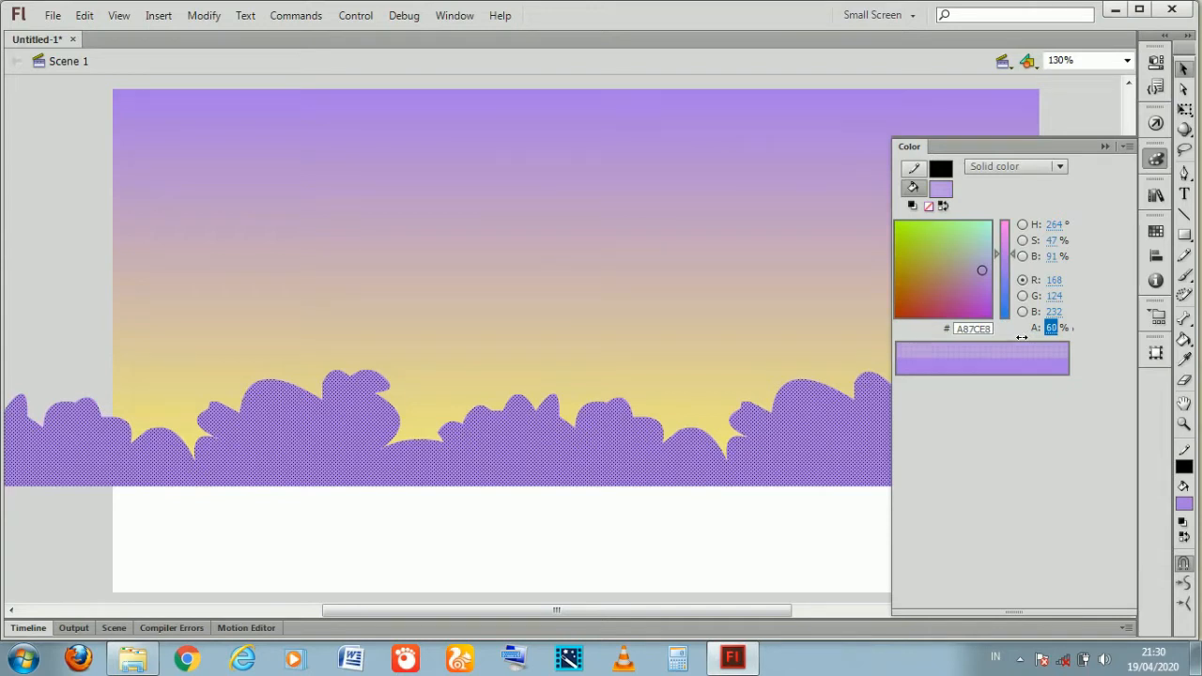
pyautogui.click(88, 266)
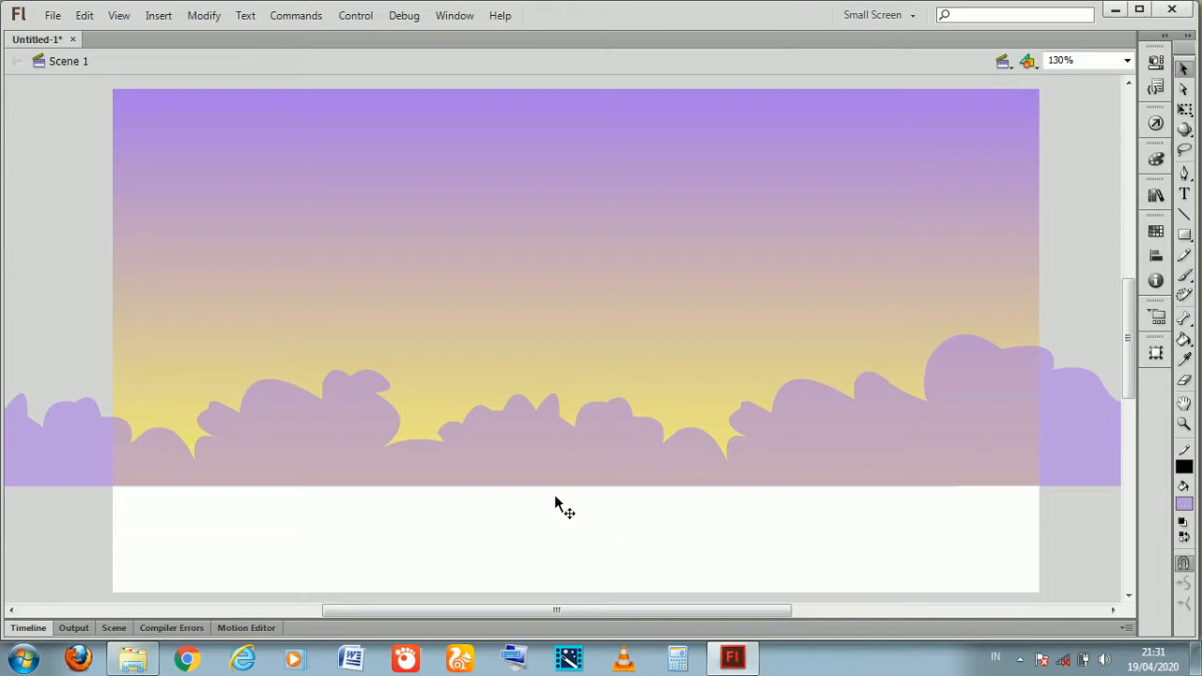
# Set the alpha of the whole cloud bank's fill to 40%
pyautogui.click(920, 423)
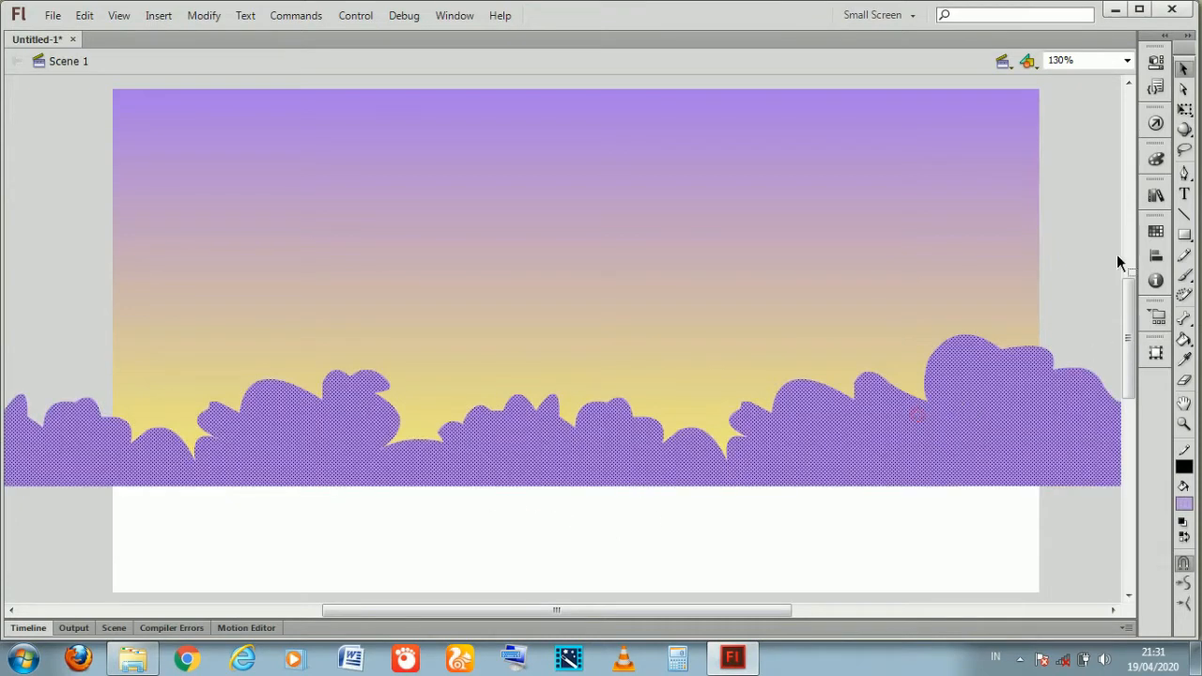
pyautogui.click(1155, 162)
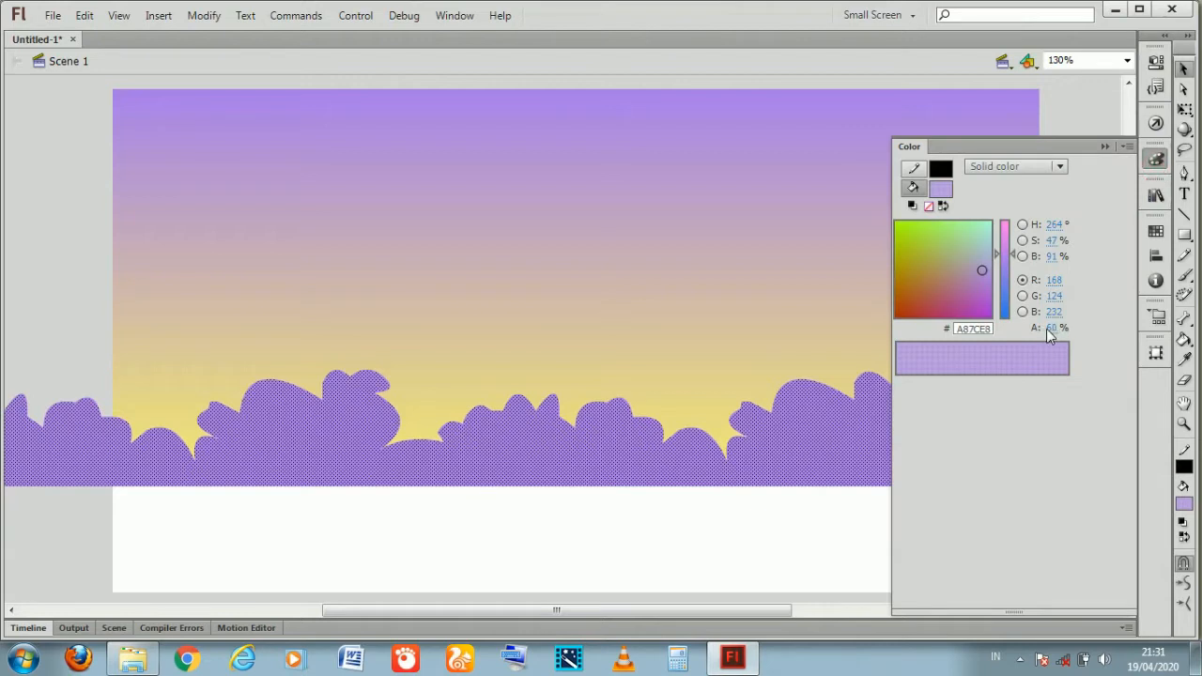
pyautogui.moveTo(1050, 330); pyautogui.dragTo(1033, 327)
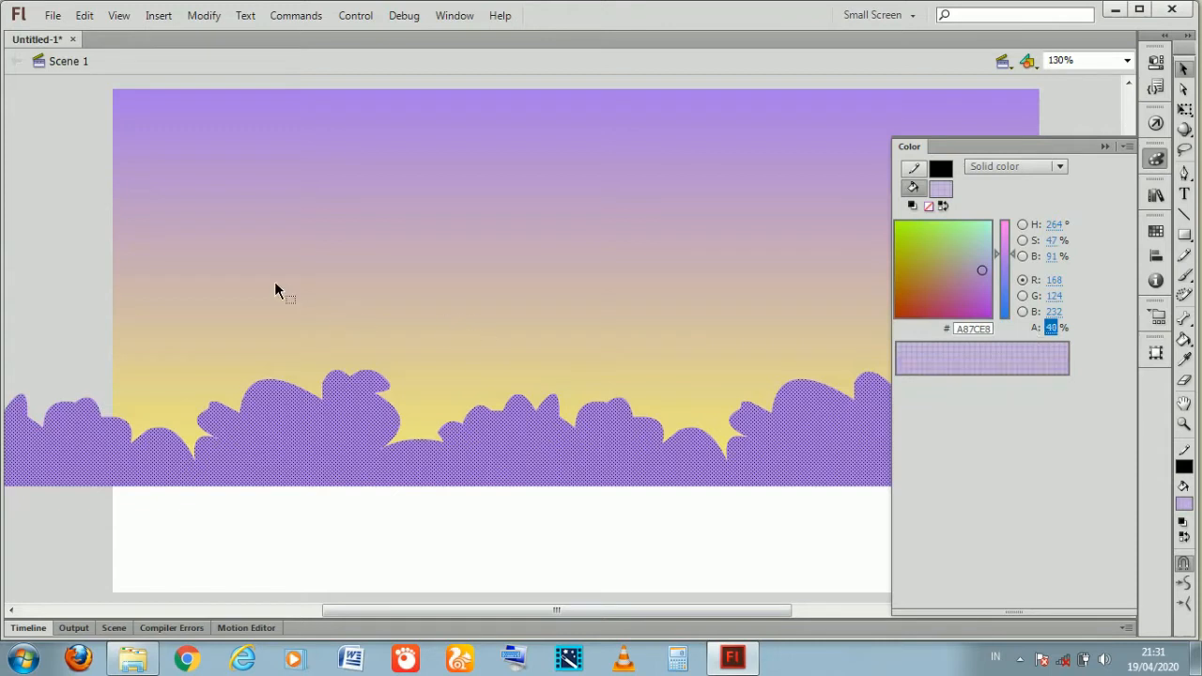
pyautogui.click(45, 254)
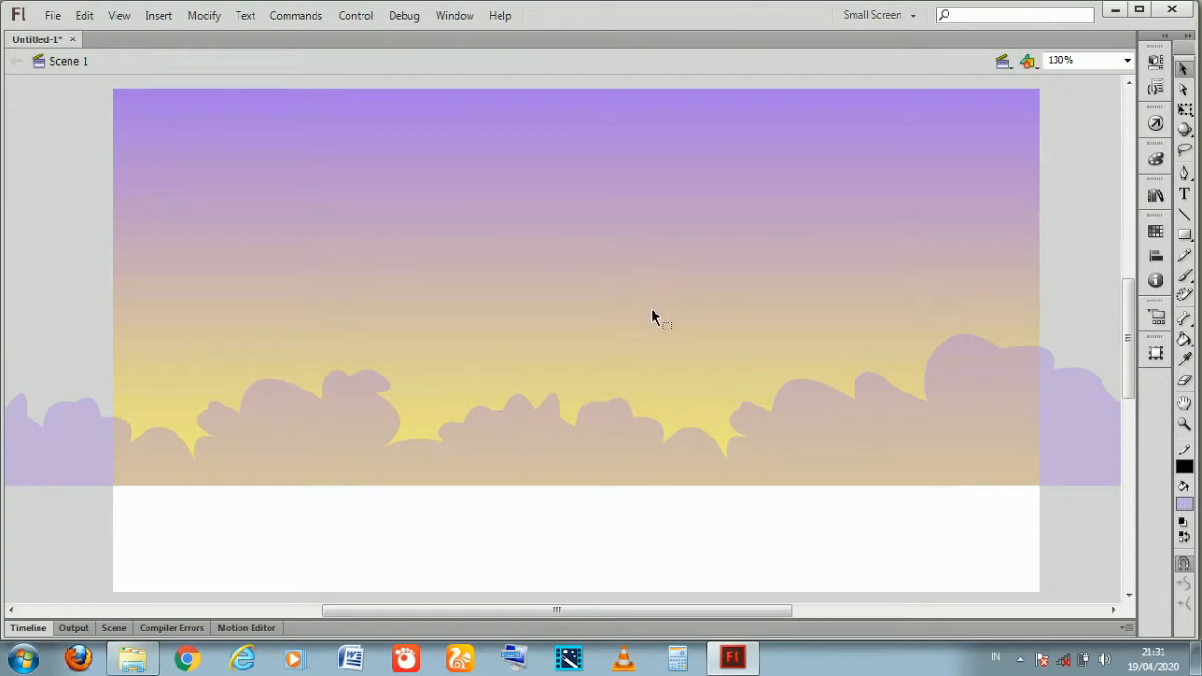
# Lock layer awan1 and add a new layer named awan2 above it
pyautogui.click(29, 627)
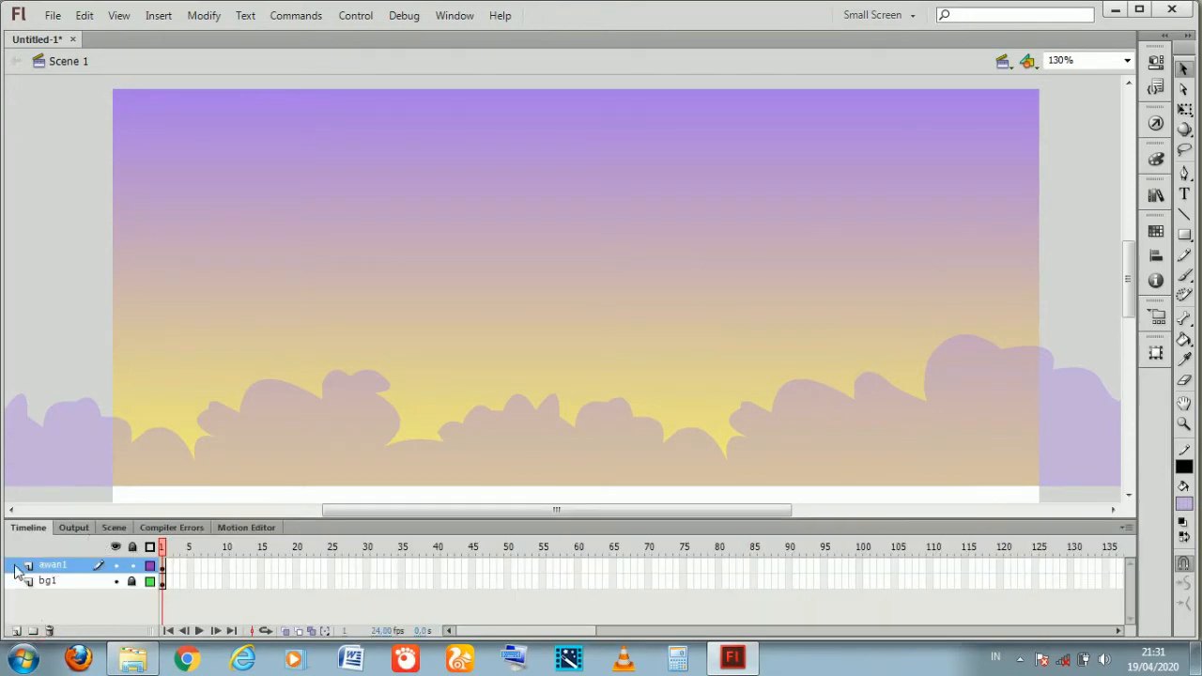
pyautogui.click(131, 564)
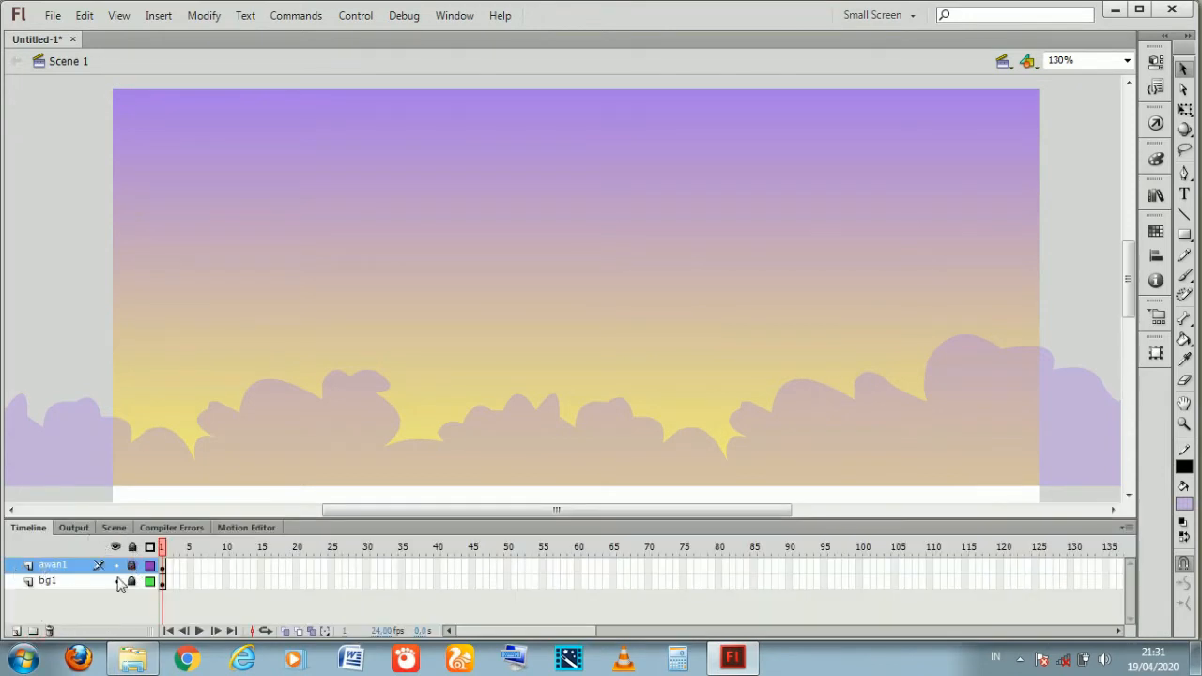
pyautogui.click(16, 630)
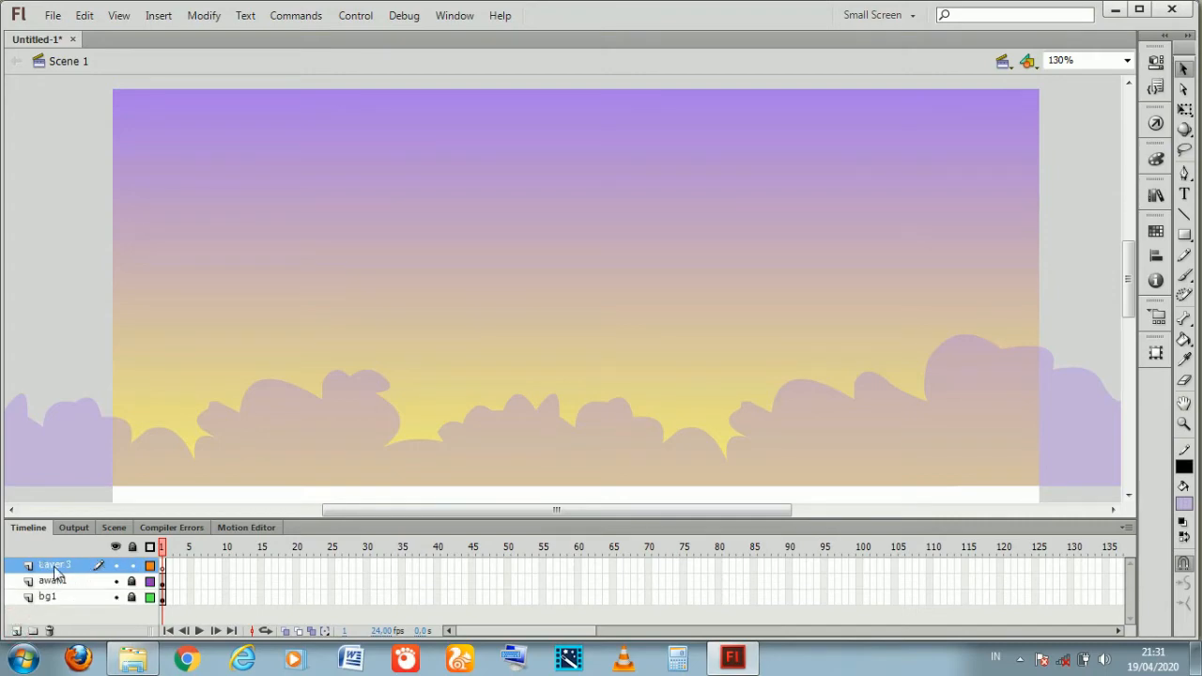
pyautogui.press('n')
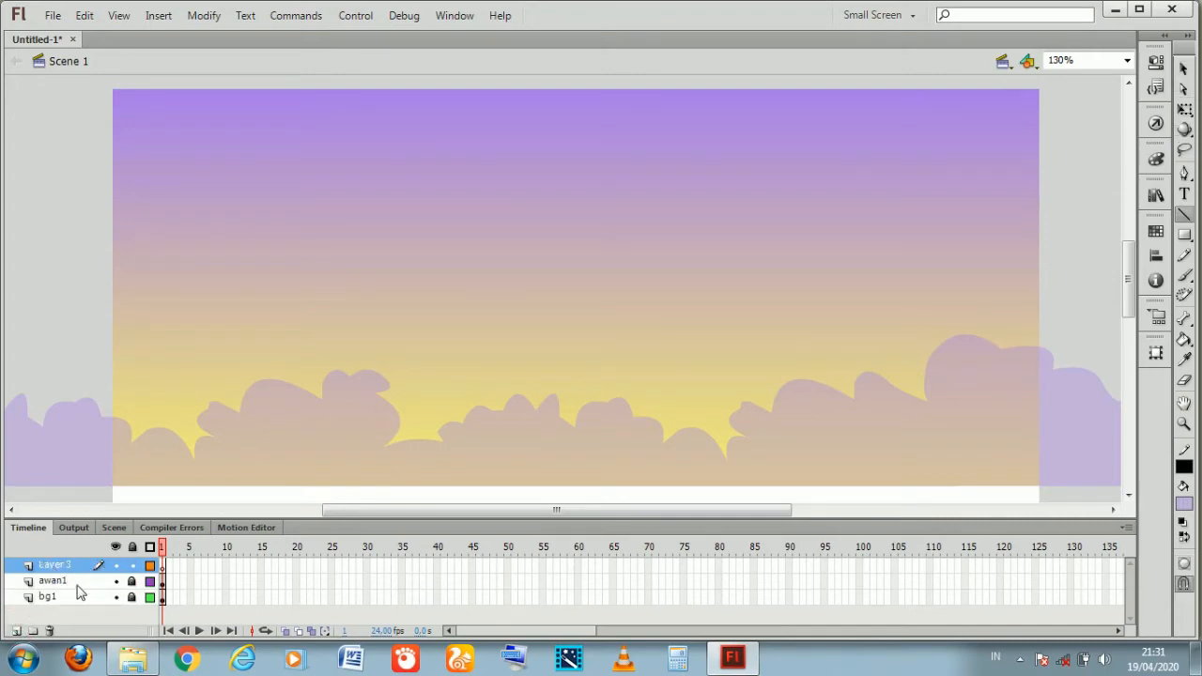
pyautogui.doubleClick(54, 566)
pyautogui.write('aw')
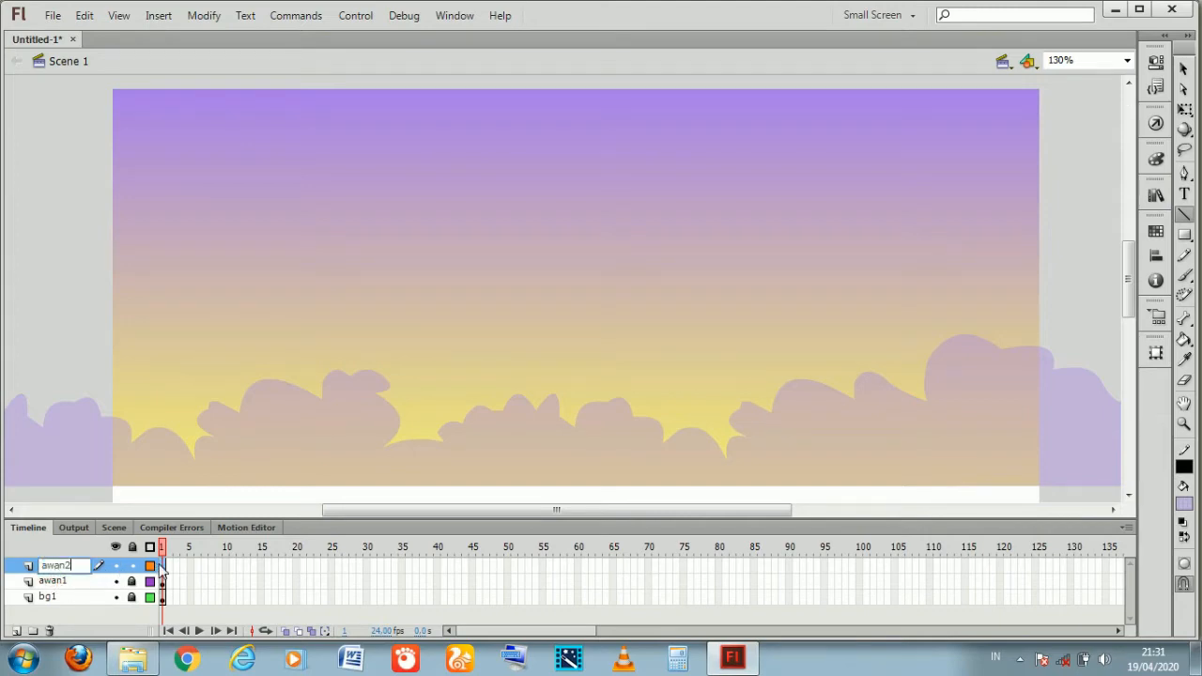
pyautogui.write('an2')
pyautogui.press('Return')
# Copy the cloud bank from layer awan1, relock that layer, and paste the copy into layer awan2
pyautogui.doubleClick(28, 527)
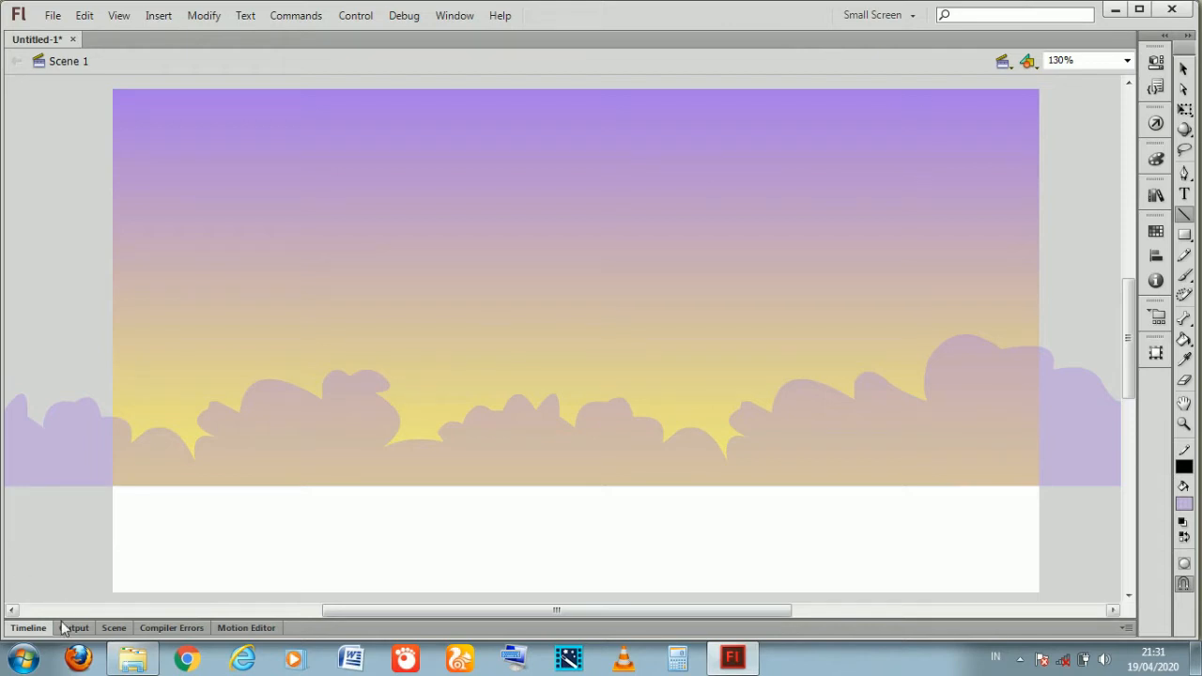
pyautogui.doubleClick(28, 627)
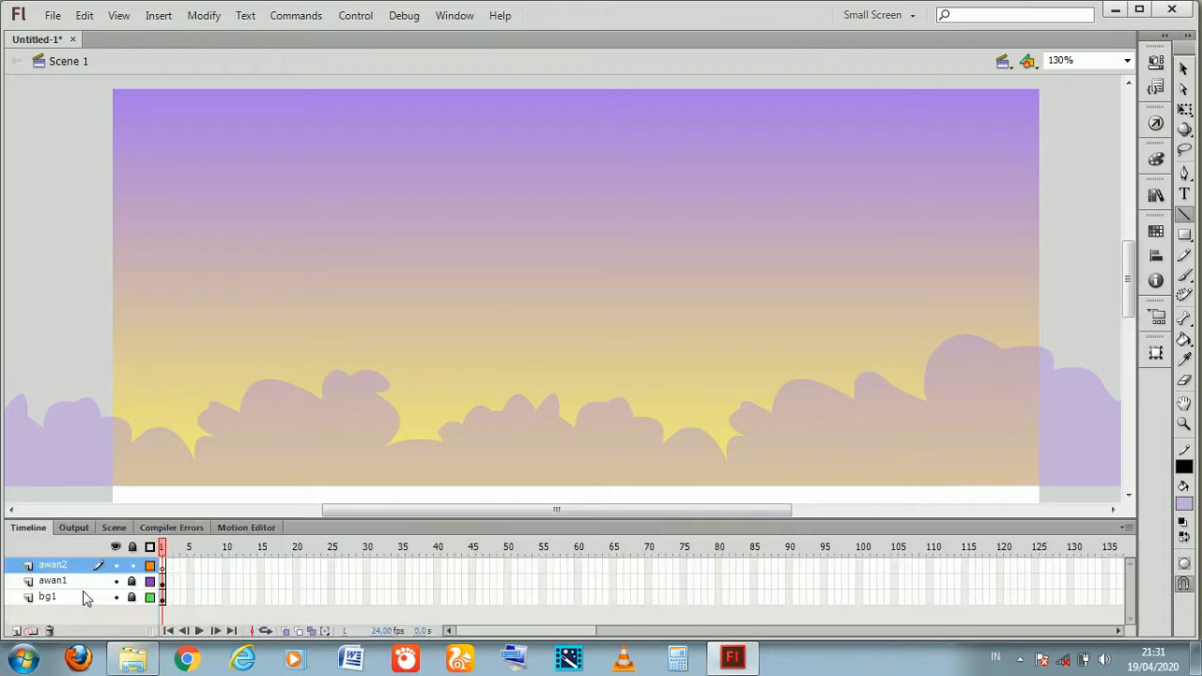
pyautogui.click(159, 582)
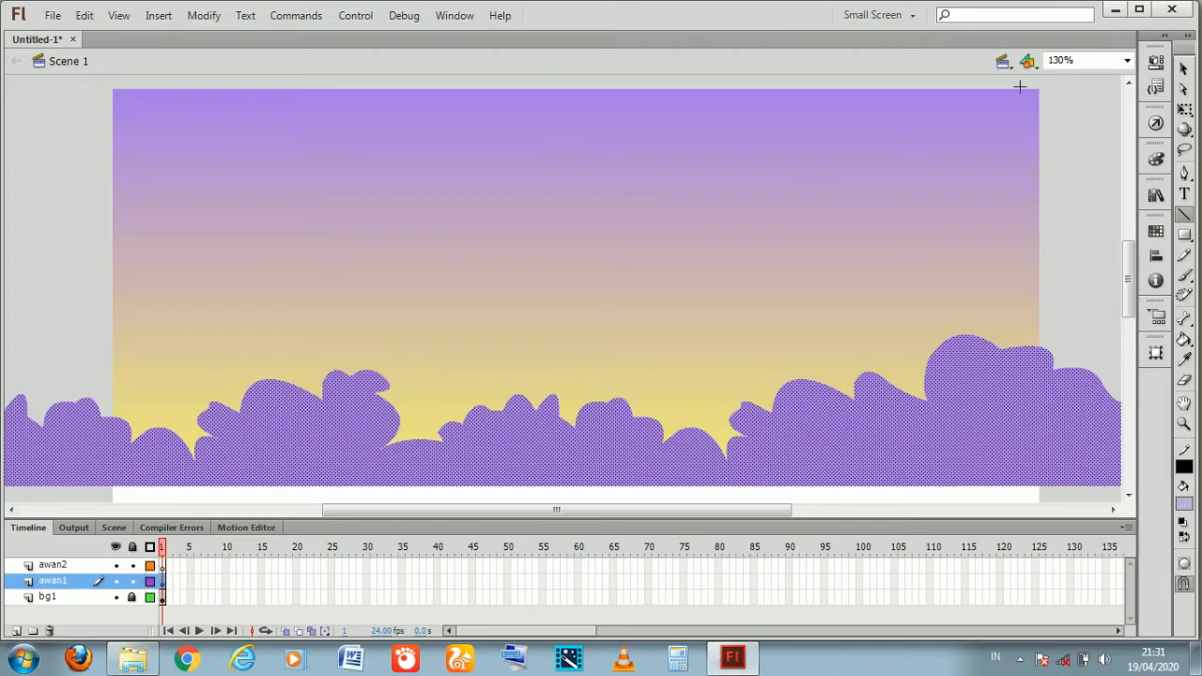
pyautogui.click(1183, 68)
pyautogui.click(52, 185)
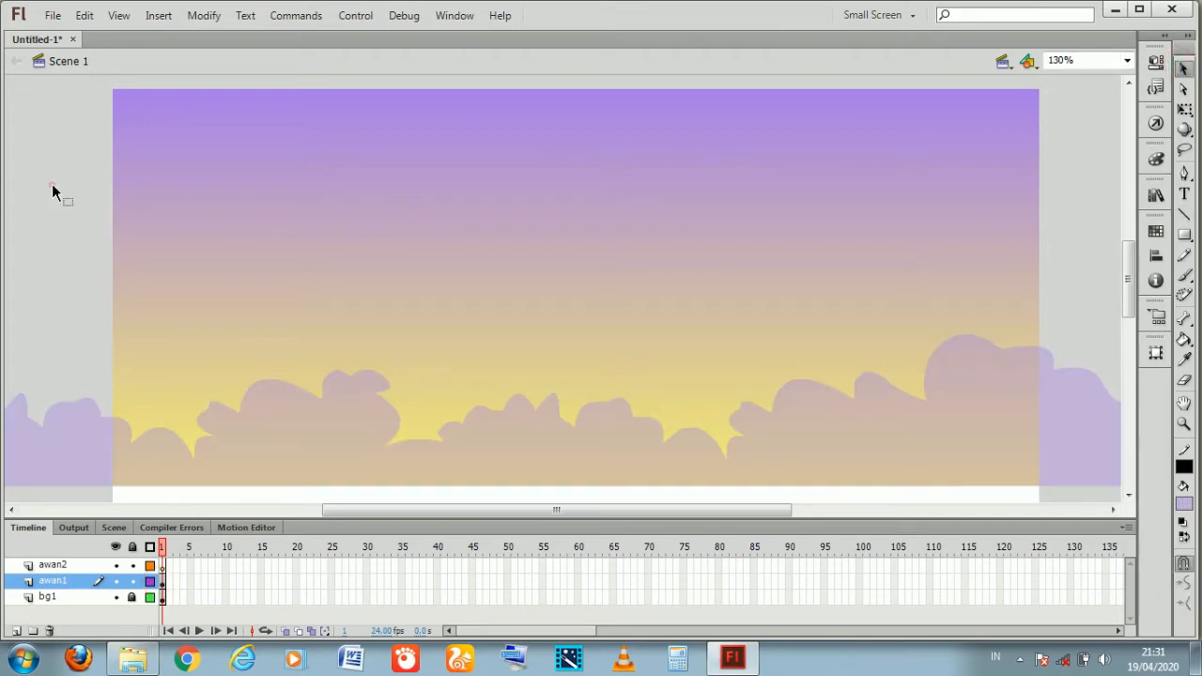
pyautogui.click(70, 201)
pyautogui.click(296, 414)
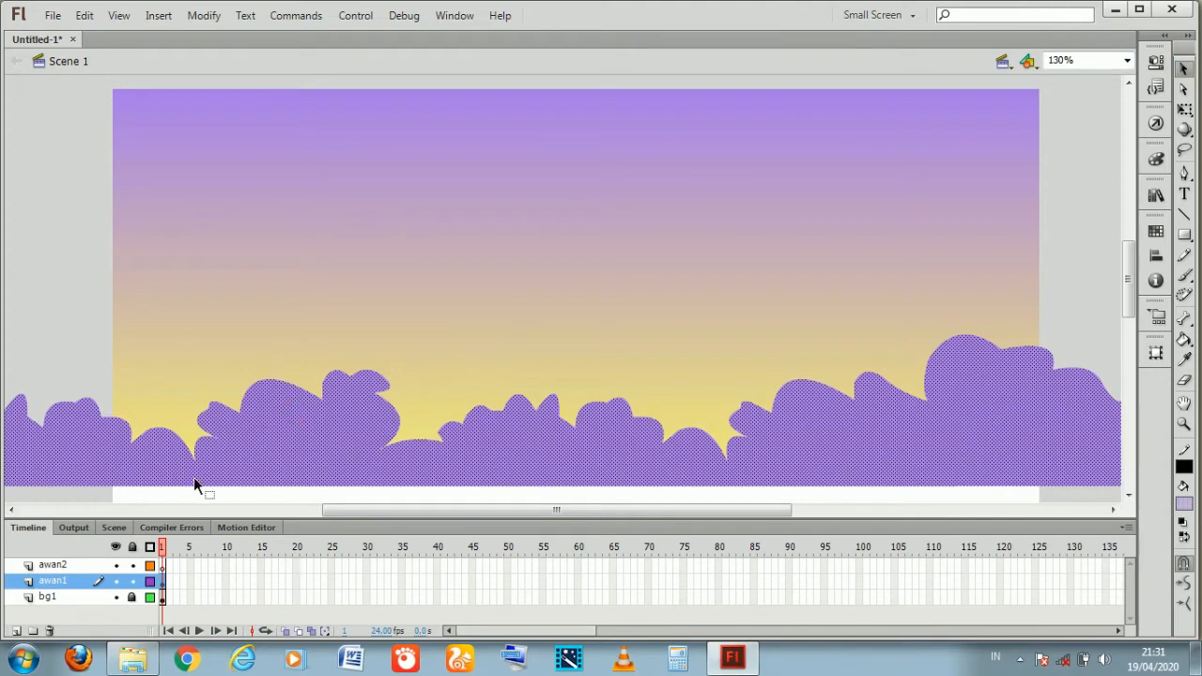
pyautogui.click(131, 581)
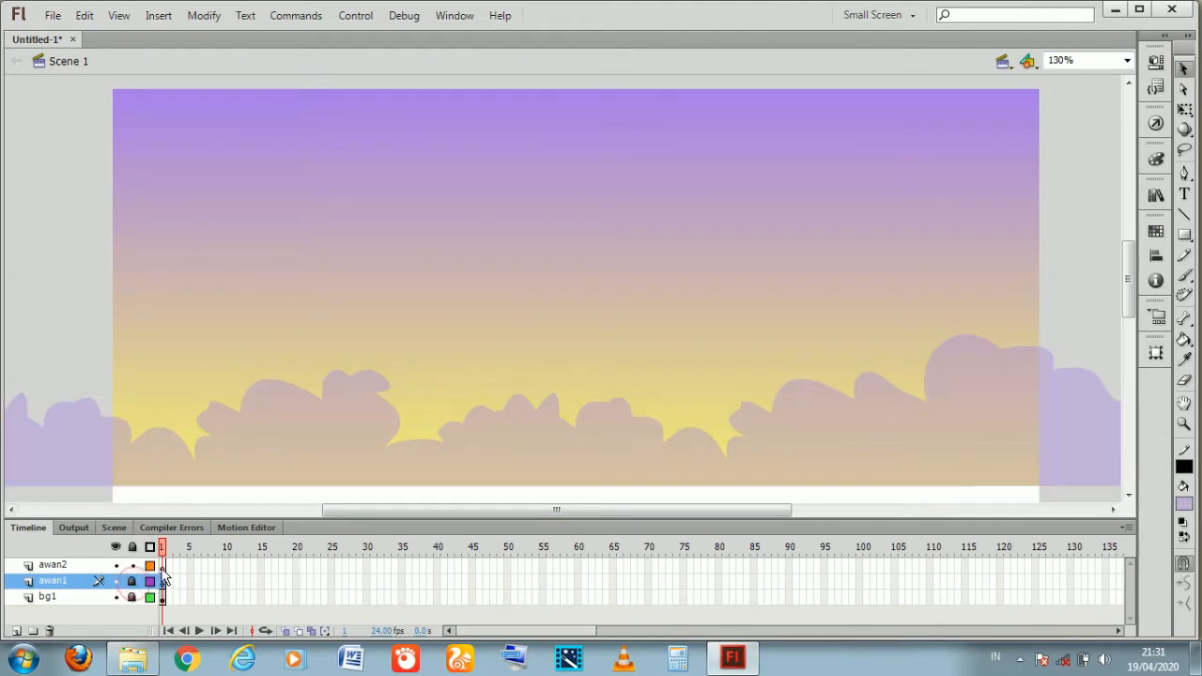
pyautogui.click(164, 564)
pyautogui.doubleClick(30, 527)
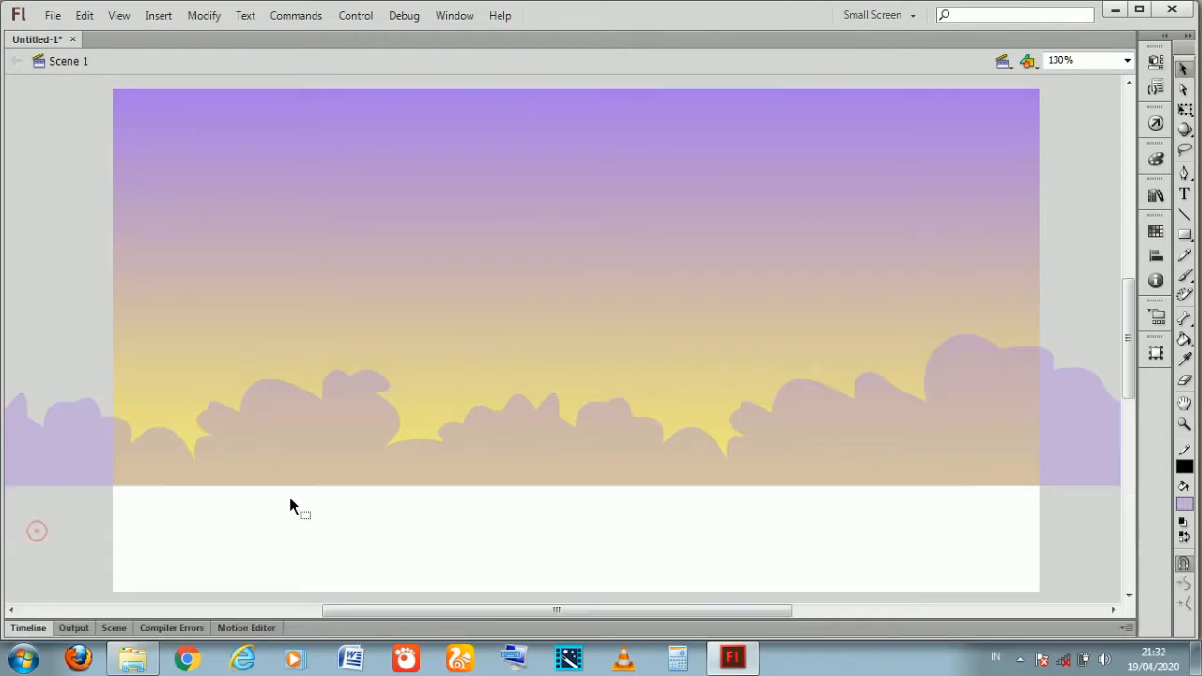
pyautogui.hotkey('ctrl', 'v')
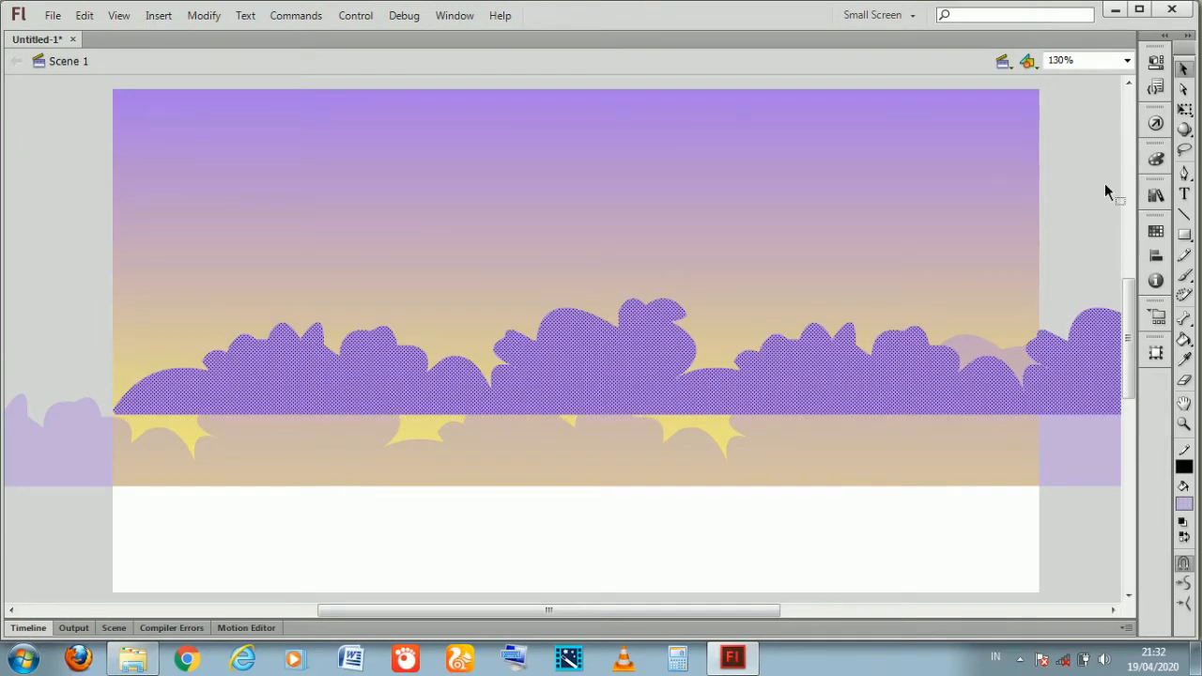
# Move the pasted cloud bank up and left so it spans the upper edge of the sky
pyautogui.click(1183, 422)
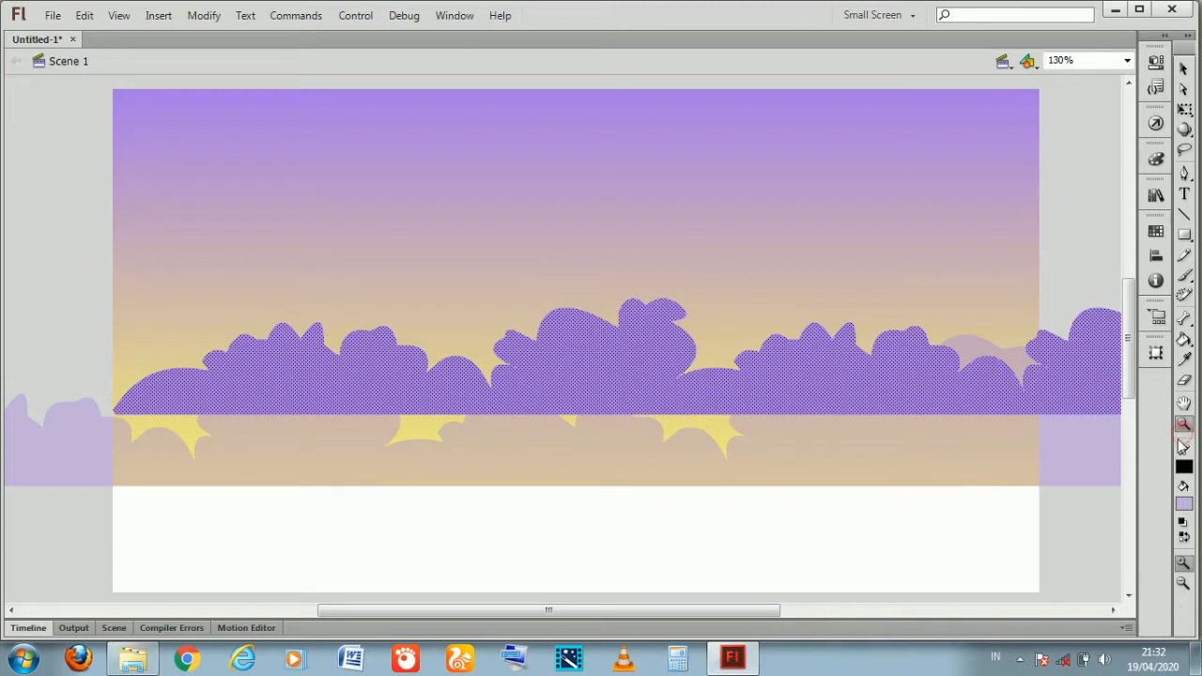
pyautogui.click(1183, 583)
pyautogui.click(615, 369)
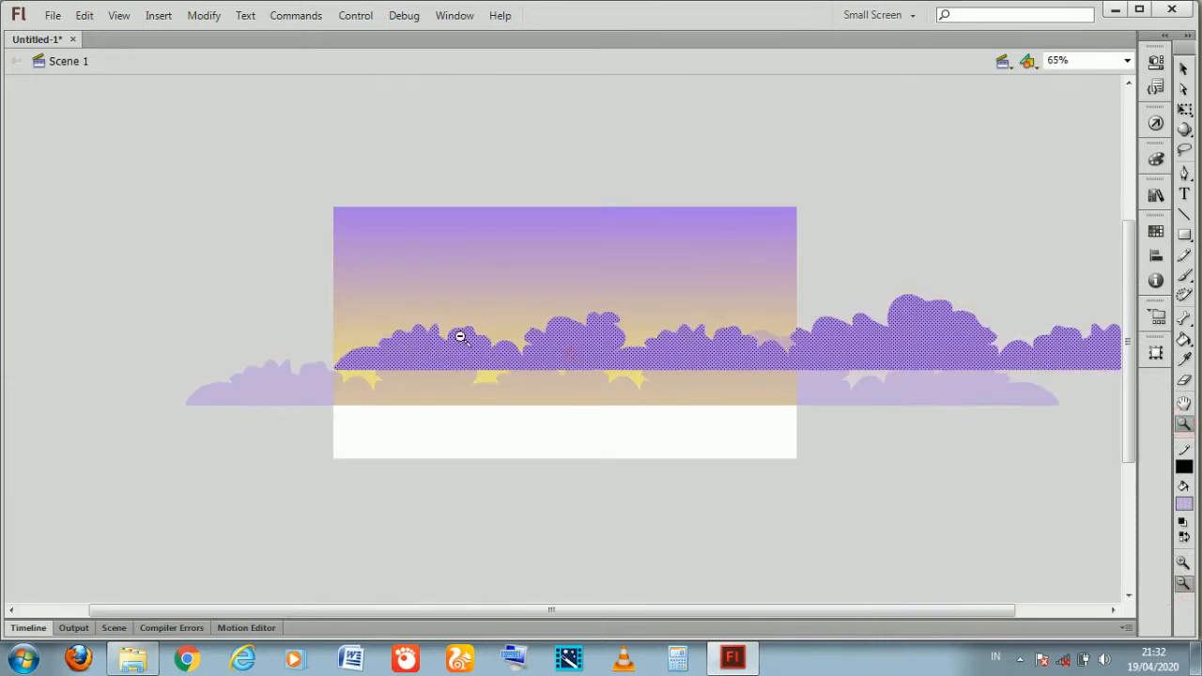
pyautogui.click(1185, 113)
pyautogui.moveTo(926, 330); pyautogui.dragTo(753, 226)
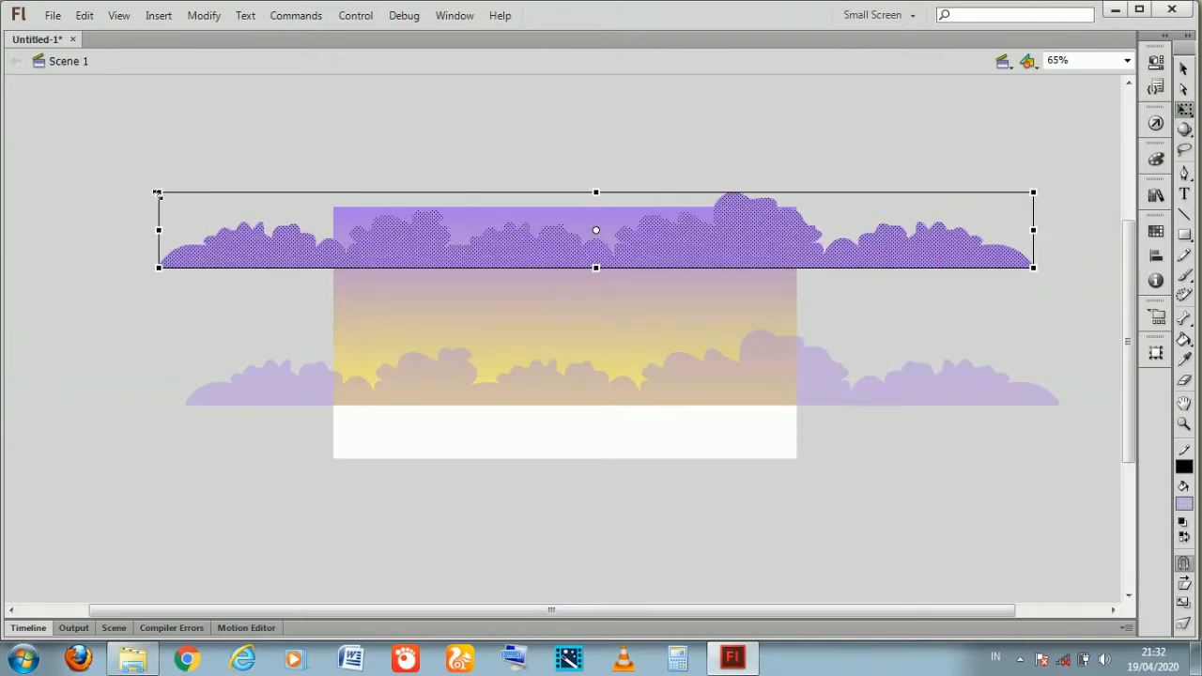
# Free-transform the pasted cloud bank to about half its width, mirrored horizontally over the sky's upper left and stretched slightly taller after shrinking
pyautogui.moveTo(169, 195); pyautogui.dragTo(634, 234)
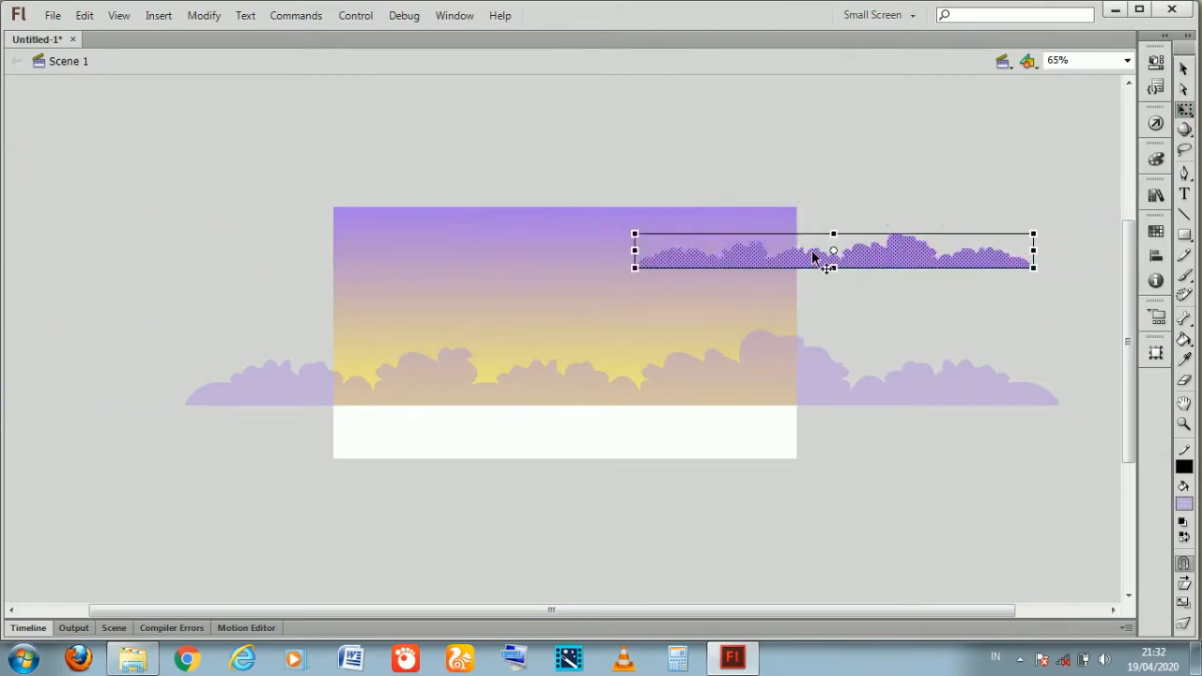
pyautogui.moveTo(1032, 251); pyautogui.dragTo(181, 278)
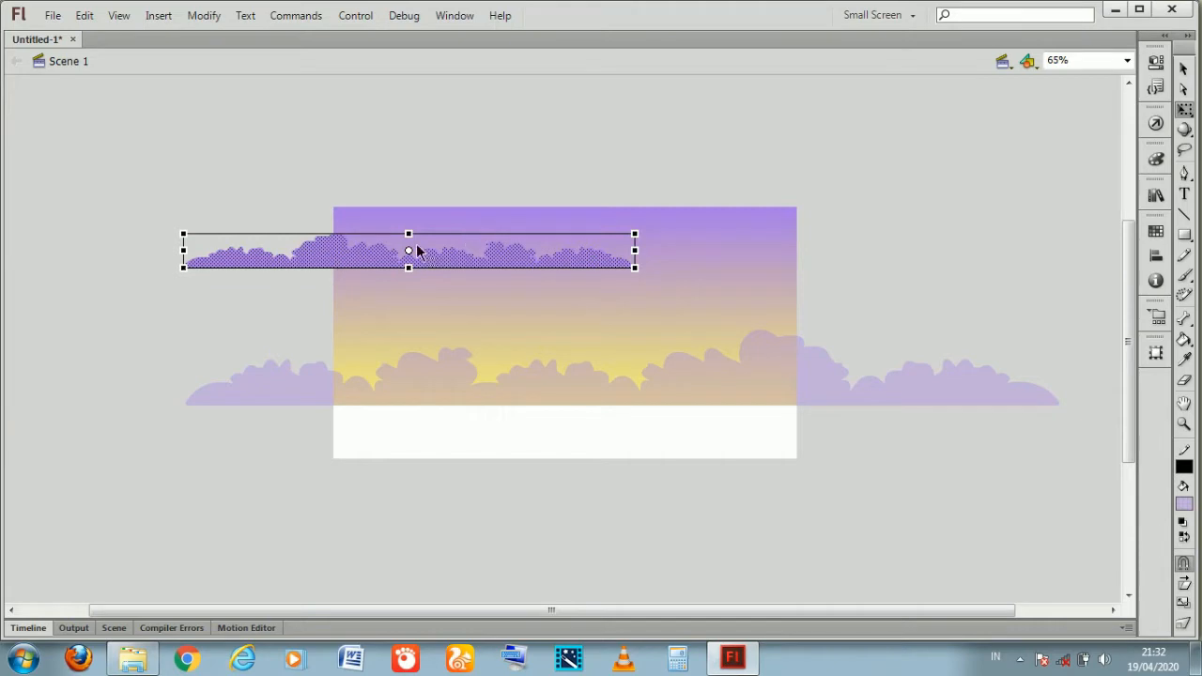
pyautogui.moveTo(409, 234); pyautogui.dragTo(409, 213)
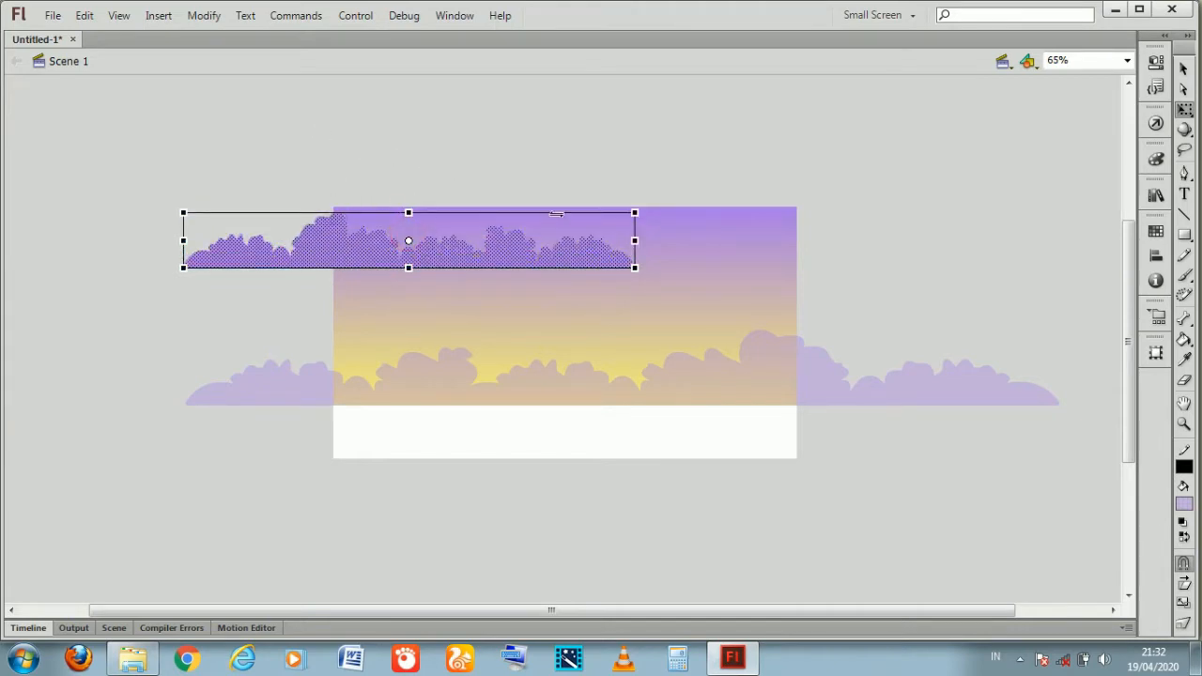
pyautogui.click(1183, 424)
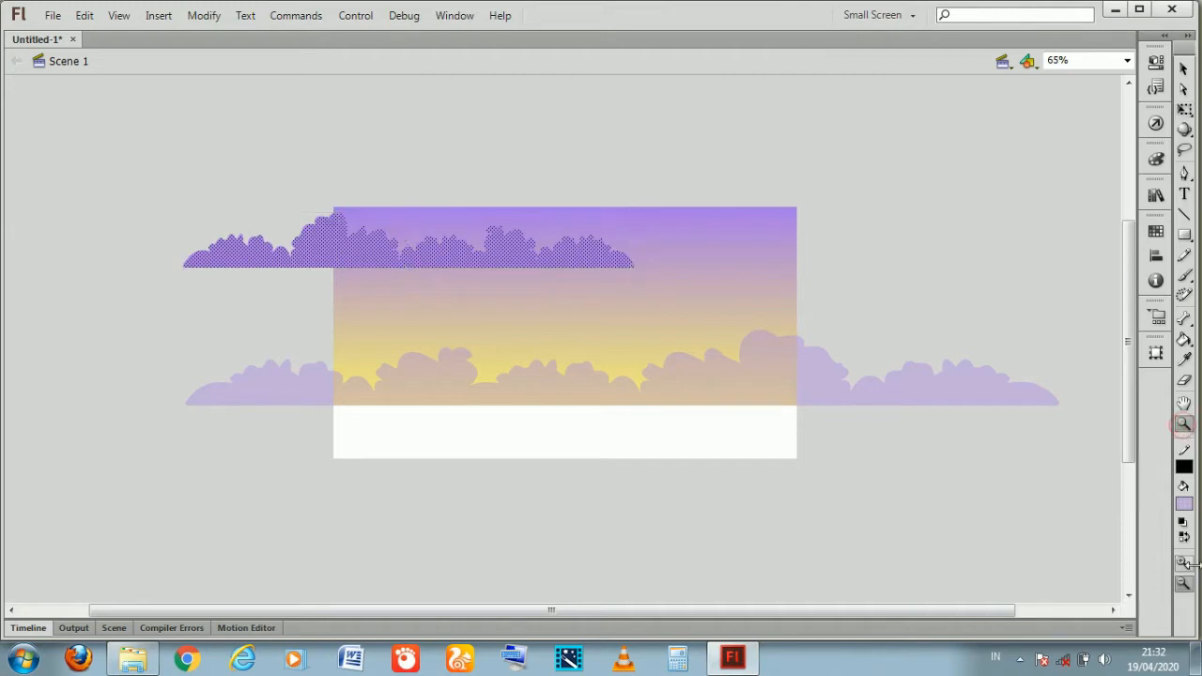
pyautogui.click(568, 336)
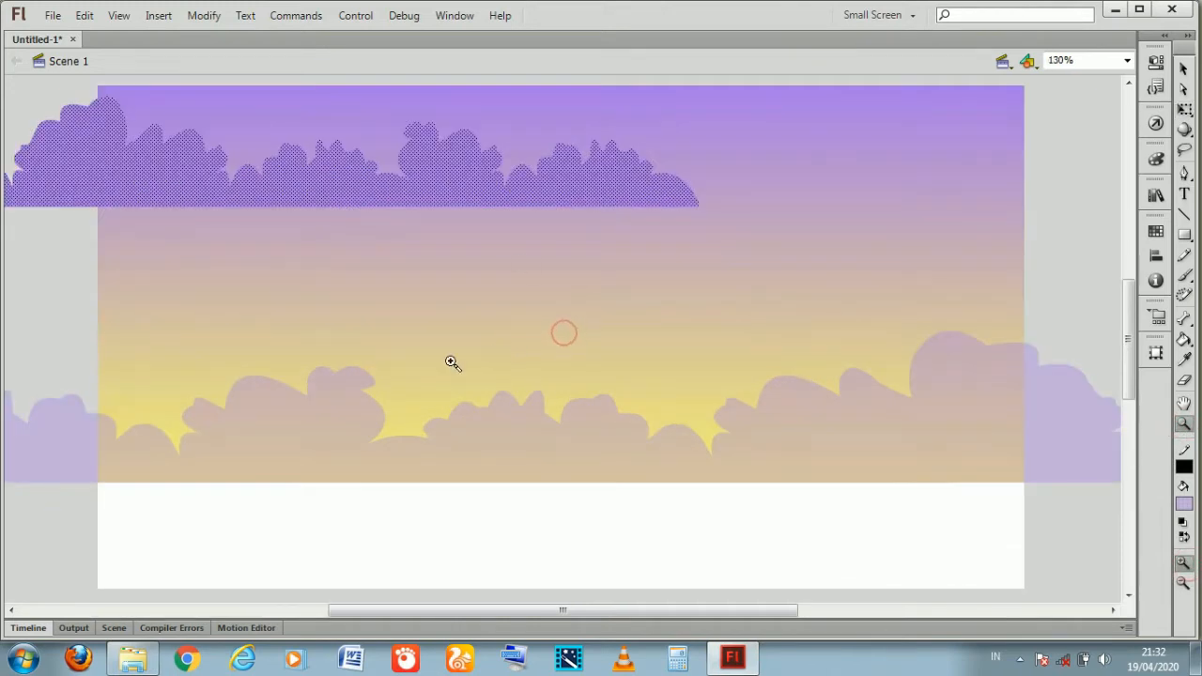
# Move the smaller cloud bank on layer awan2 straight down until its flat base sits just below the sky's lower edge
pyautogui.click(1183, 69)
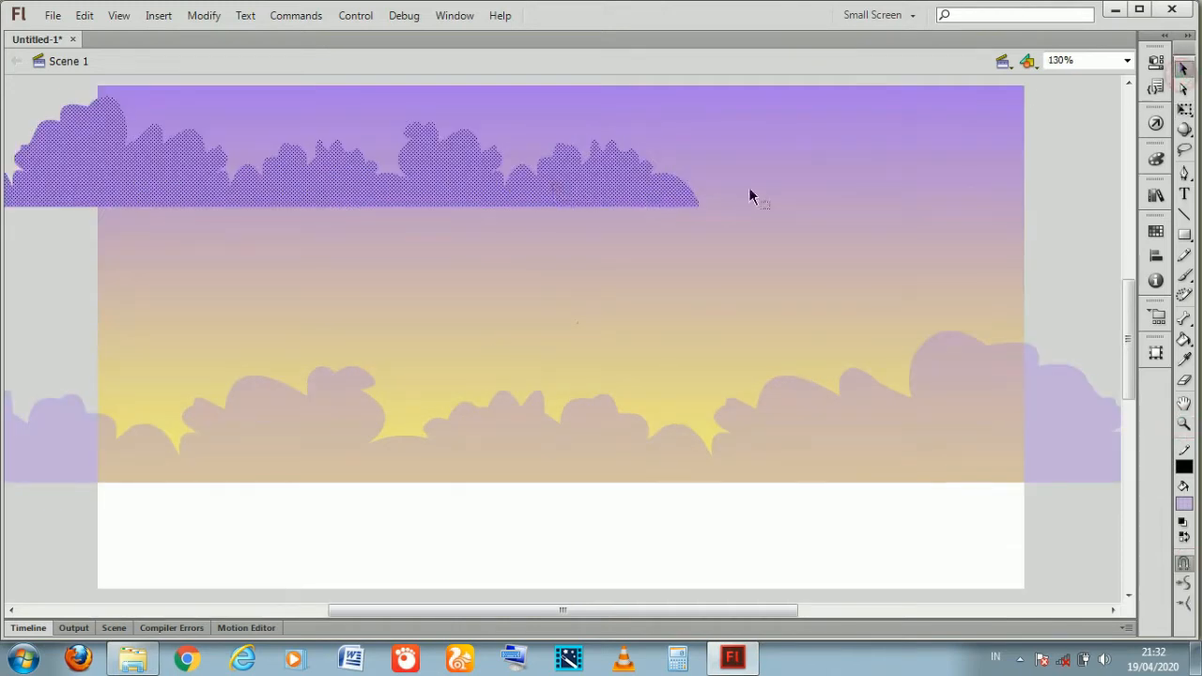
pyautogui.hotkey('shift', 'Down')
pyautogui.hotkey('shift', 'Down')
pyautogui.hotkey('shift', 'Down')
pyautogui.hotkey('shift', 'Down')
pyautogui.hotkey('shift', 'Down')
pyautogui.hotkey('shift', 'Down')
pyautogui.hotkey('shift', 'Down')
pyautogui.hotkey('shift', 'Down')
pyautogui.hotkey('shift', 'Down')
pyautogui.hotkey('shift', 'Down')
pyautogui.hotkey('shift', 'Down')
pyautogui.hotkey('shift', 'Down')
pyautogui.hotkey('shift', 'Down')
pyautogui.hotkey('shift', 'Down')
pyautogui.hotkey('shift', 'Down')
pyautogui.hotkey('shift', 'Down')
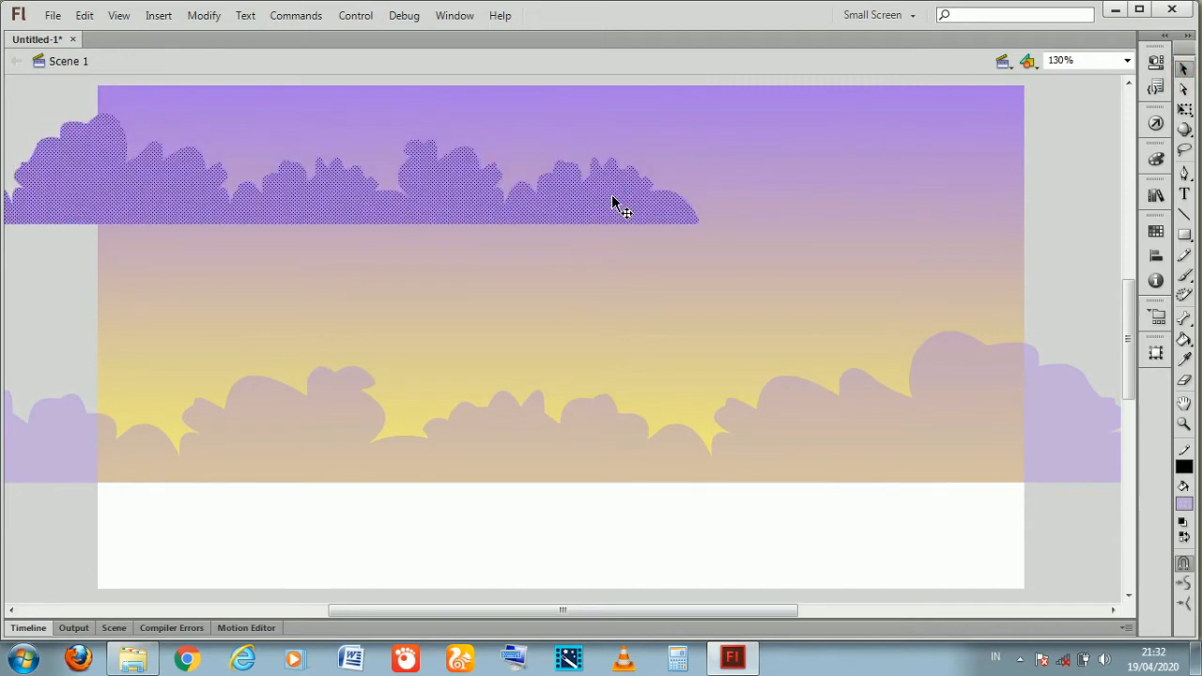
pyautogui.hotkey('shift', 'Down')
pyautogui.hotkey('shift', 'Down')
pyautogui.hotkey('shift', 'Down')
pyautogui.hotkey('shift', 'Down')
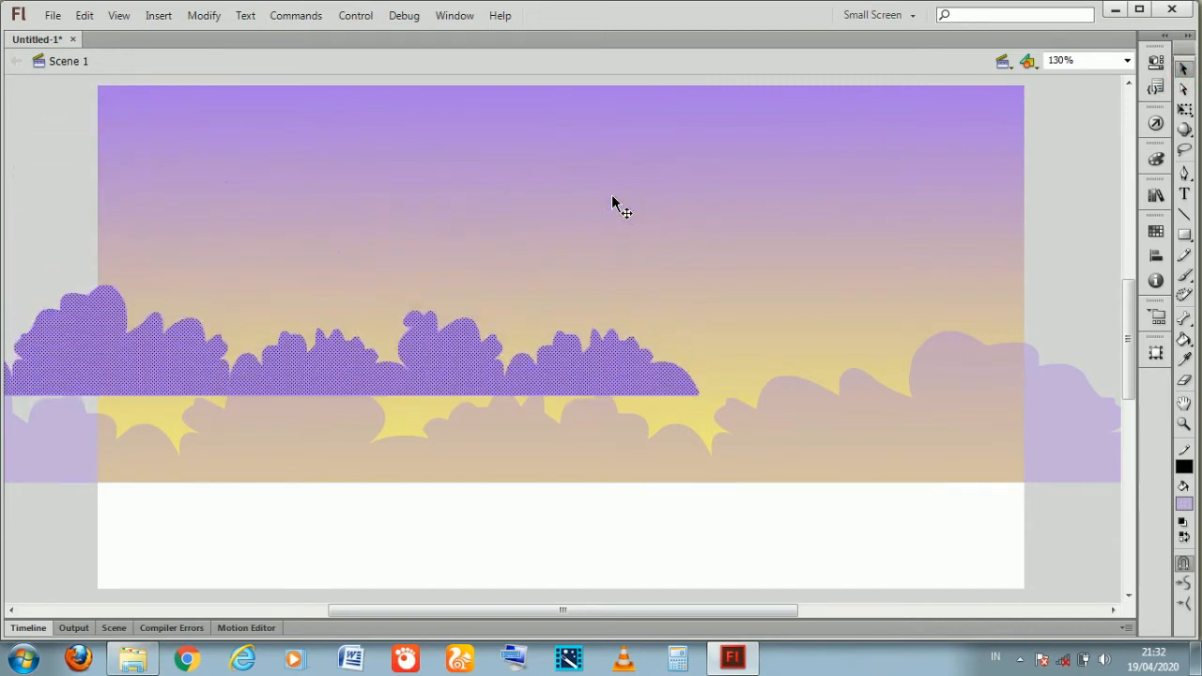
pyautogui.hotkey('shift', 'Down')
pyautogui.hotkey('shift', 'Down')
pyautogui.hotkey('shift', 'Down')
pyautogui.hotkey('shift', 'Down')
pyautogui.hotkey('shift', 'Down')
pyautogui.hotkey('shift', 'Down')
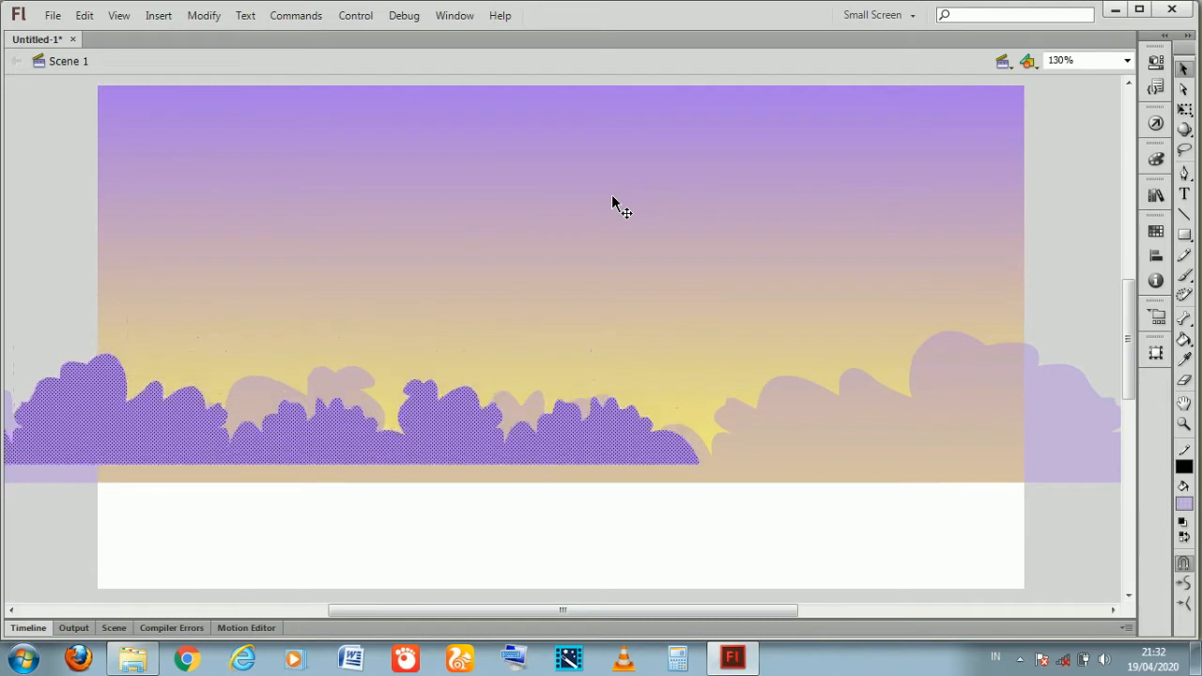
pyautogui.hotkey('shift', 'Down')
pyautogui.hotkey('shift', 'Down')
pyautogui.hotkey('shift', 'Down')
pyautogui.hotkey('shift', 'Down')
# Shift the smaller cloud bank right and slightly lower, so its base overlaps the white strip beneath the sky, and deselect it
pyautogui.hotkey('shift', 'Right')
pyautogui.hotkey('shift', 'Right')
pyautogui.hotkey('shift', 'Right')
pyautogui.hotkey('shift', 'Right')
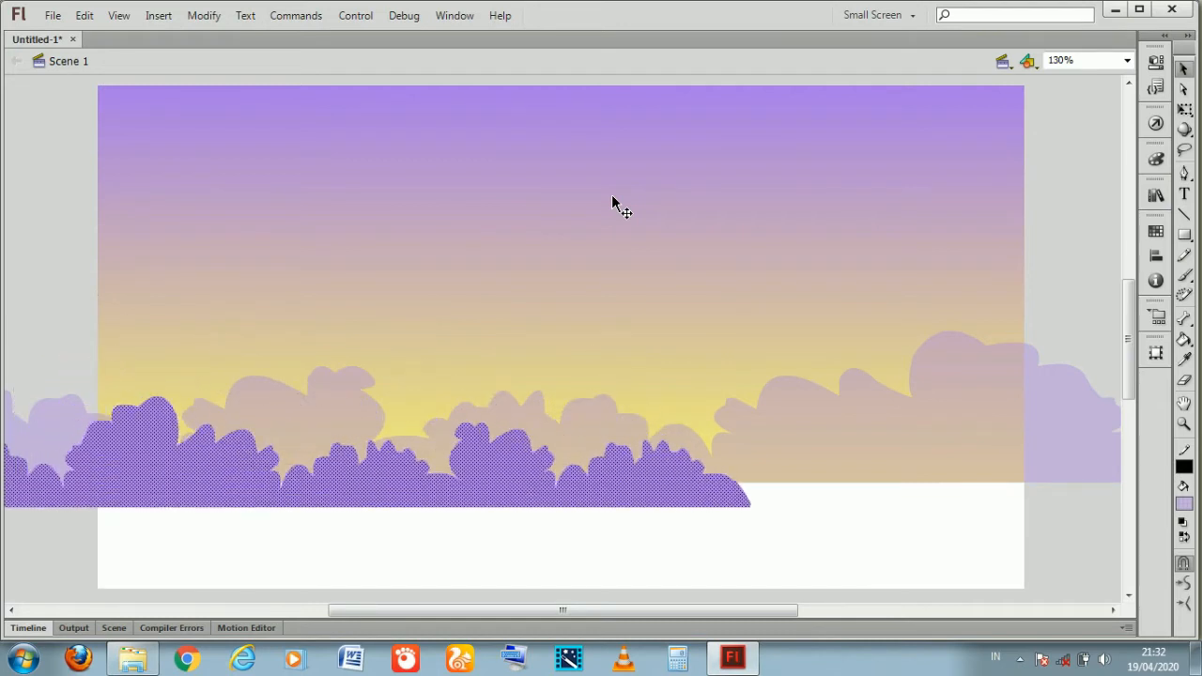
pyautogui.hotkey('shift', 'Right')
pyautogui.hotkey('shift', 'Right')
pyautogui.hotkey('shift', 'Right')
pyautogui.hotkey('shift', 'Right')
pyautogui.hotkey('shift', 'Right')
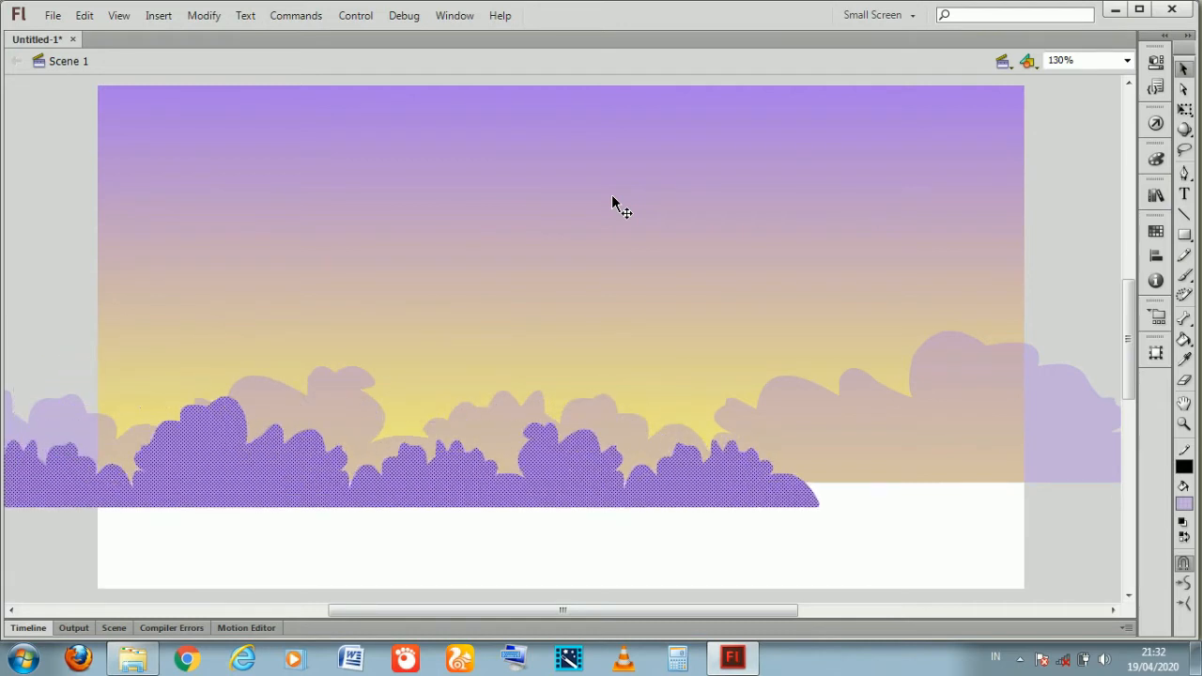
pyautogui.hotkey('shift', 'Left')
pyautogui.hotkey('shift', 'Left')
pyautogui.hotkey('shift', 'Right')
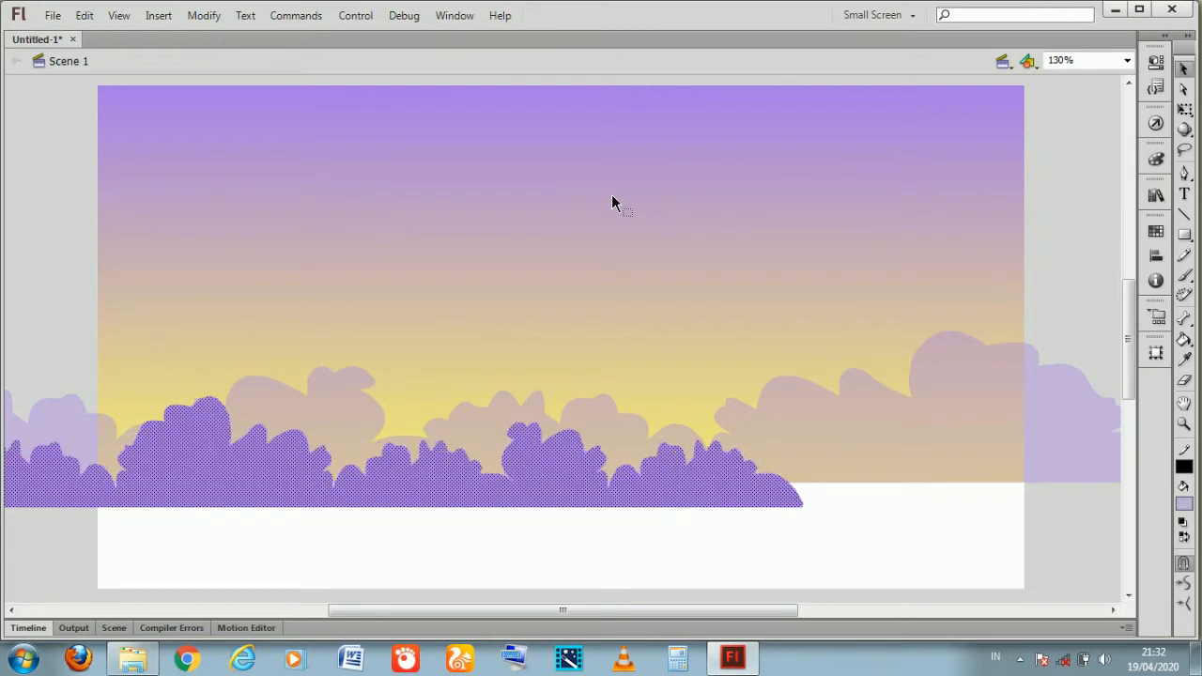
pyautogui.hotkey('shift', 'Down')
pyautogui.hotkey('shift', 'Up')
pyautogui.hotkey('shift', 'Down')
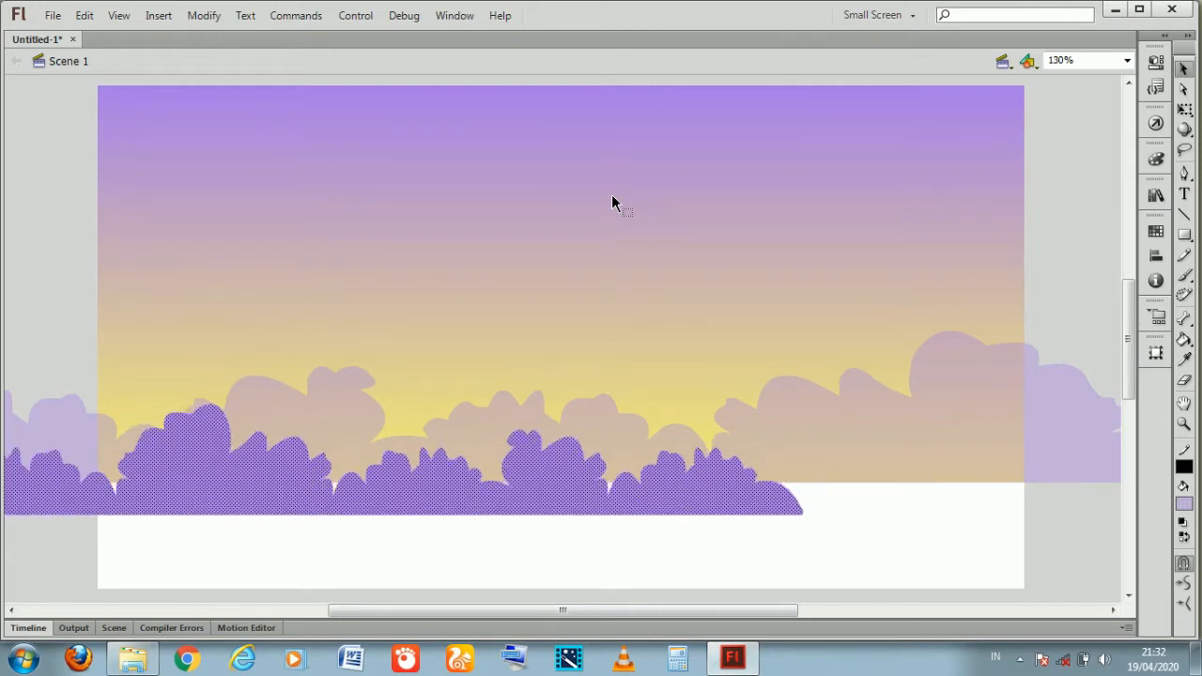
pyautogui.hotkey('shift', 'Down')
pyautogui.press('Up')
pyautogui.press('Up')
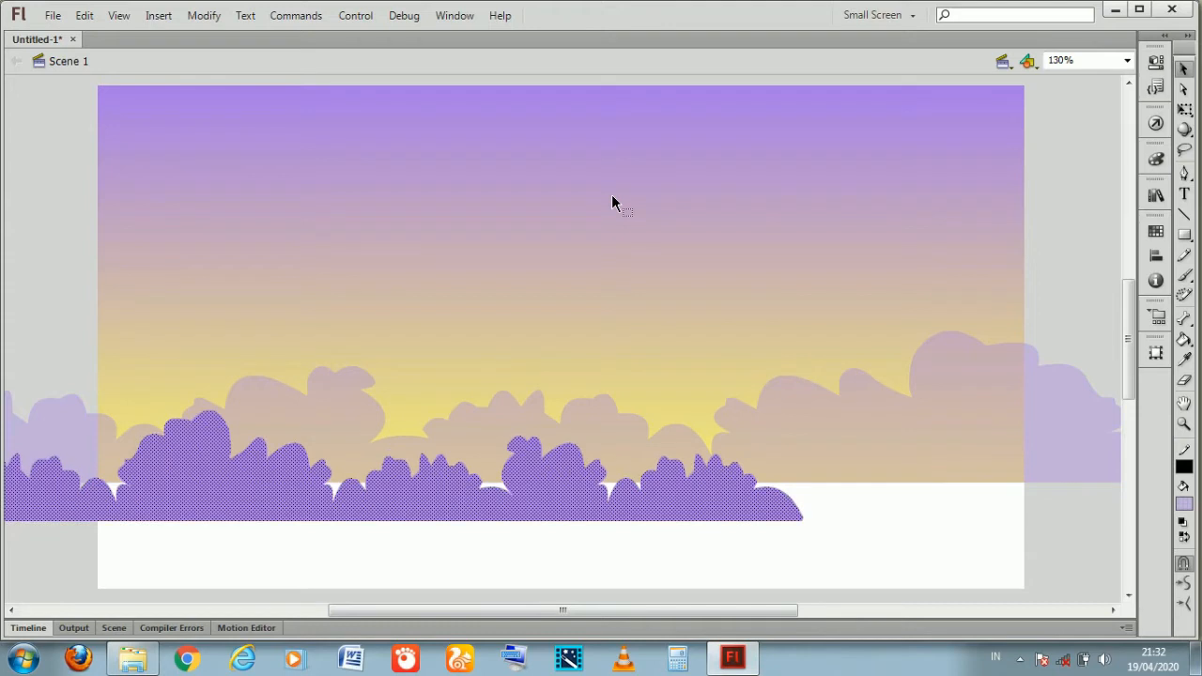
pyautogui.click(31, 313)
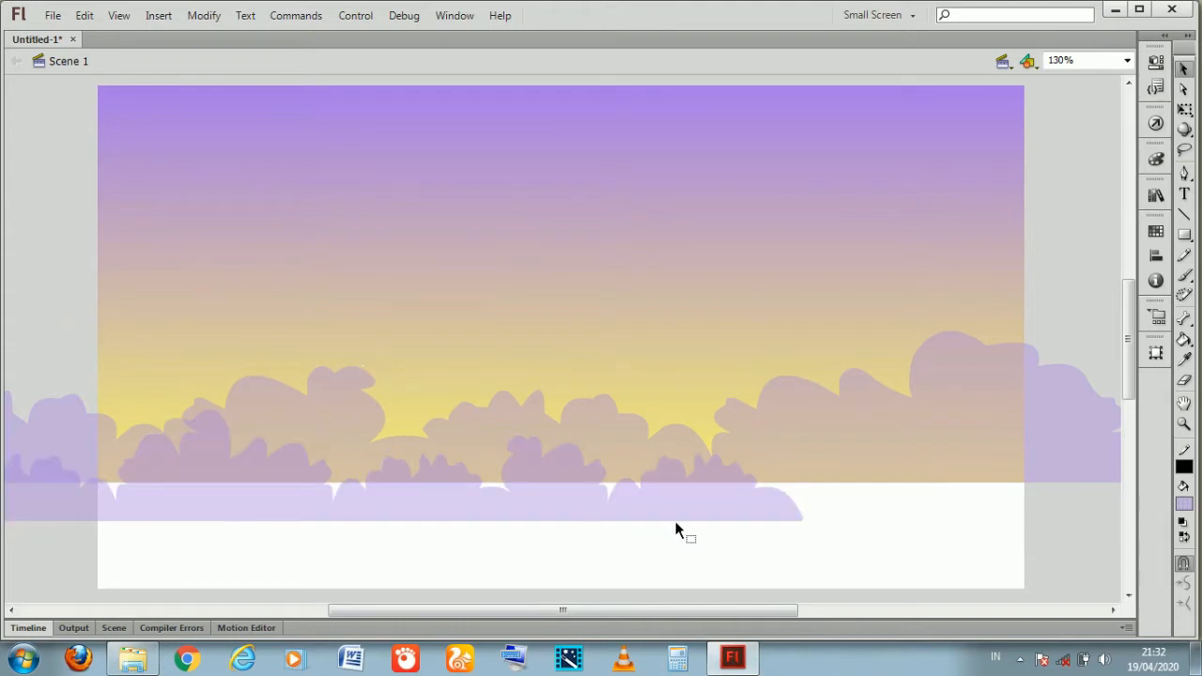
# Set the fill alpha of the smaller cloud bank on layer awan2 to 65%
pyautogui.click(615, 517)
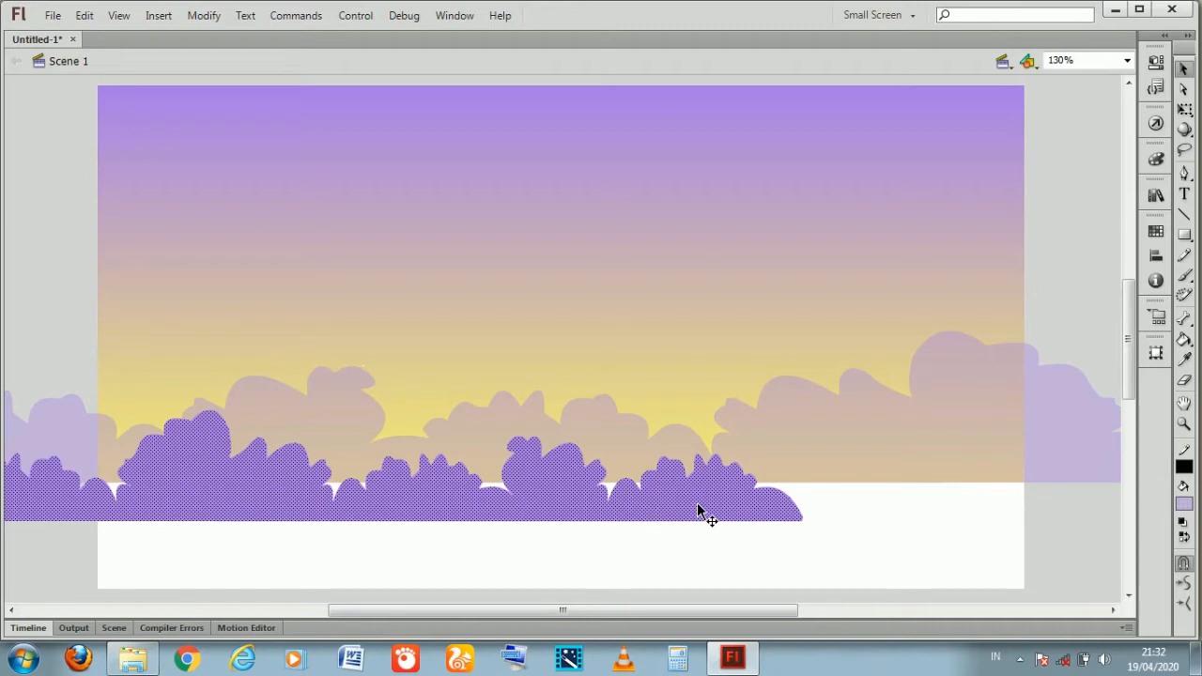
pyautogui.click(1156, 63)
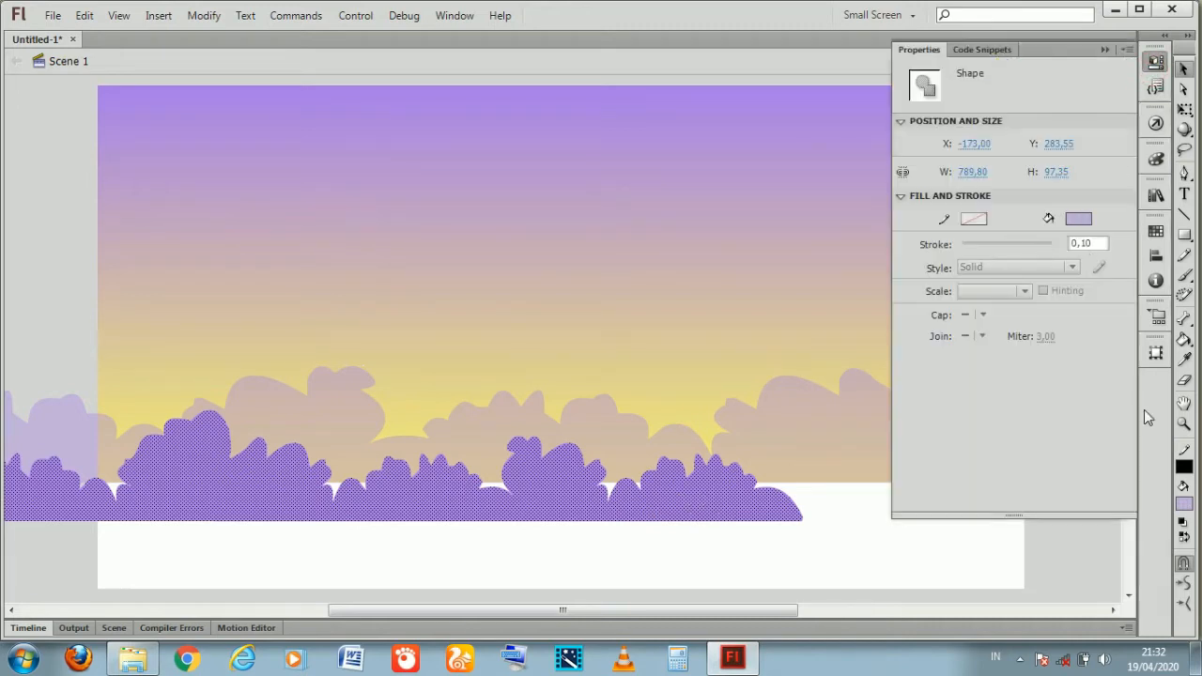
pyautogui.click(1184, 502)
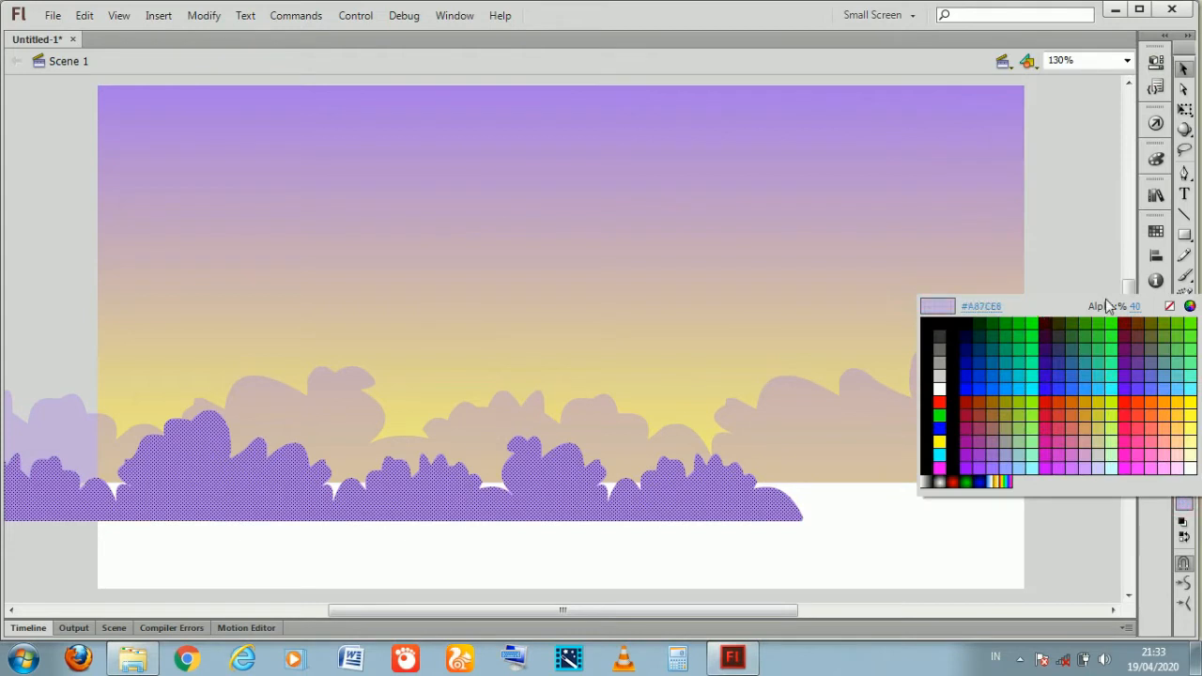
pyautogui.moveTo(1135, 314); pyautogui.dragTo(1145, 310)
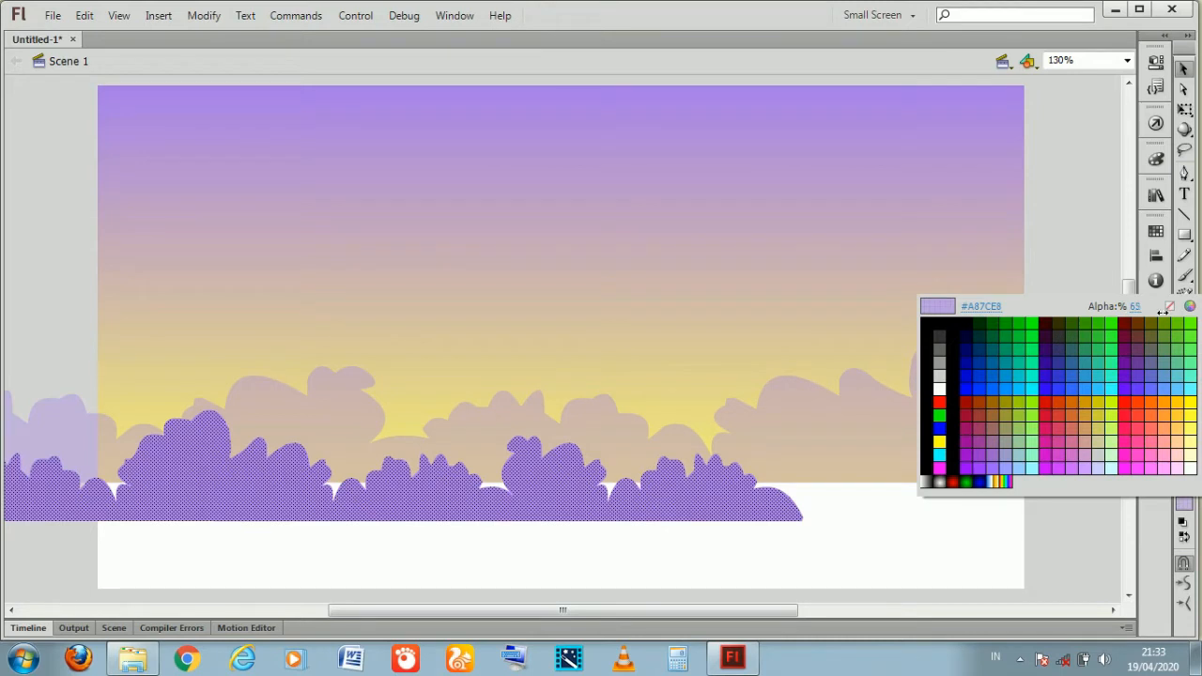
pyautogui.press('Return')
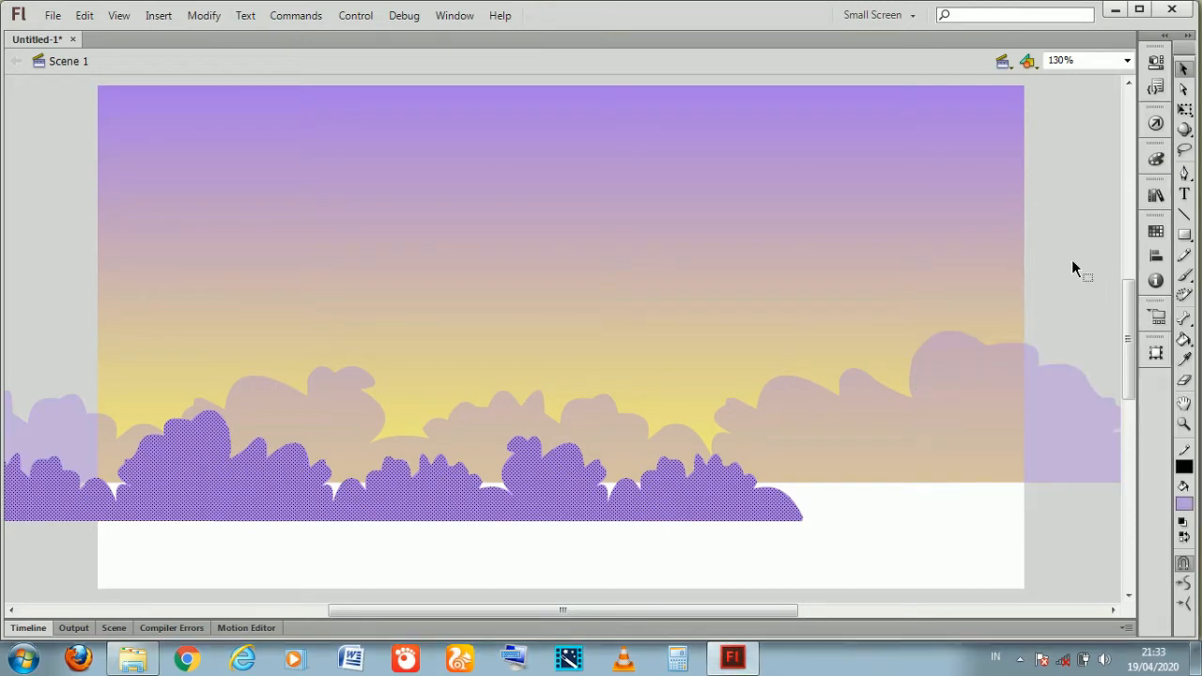
pyautogui.click(1071, 259)
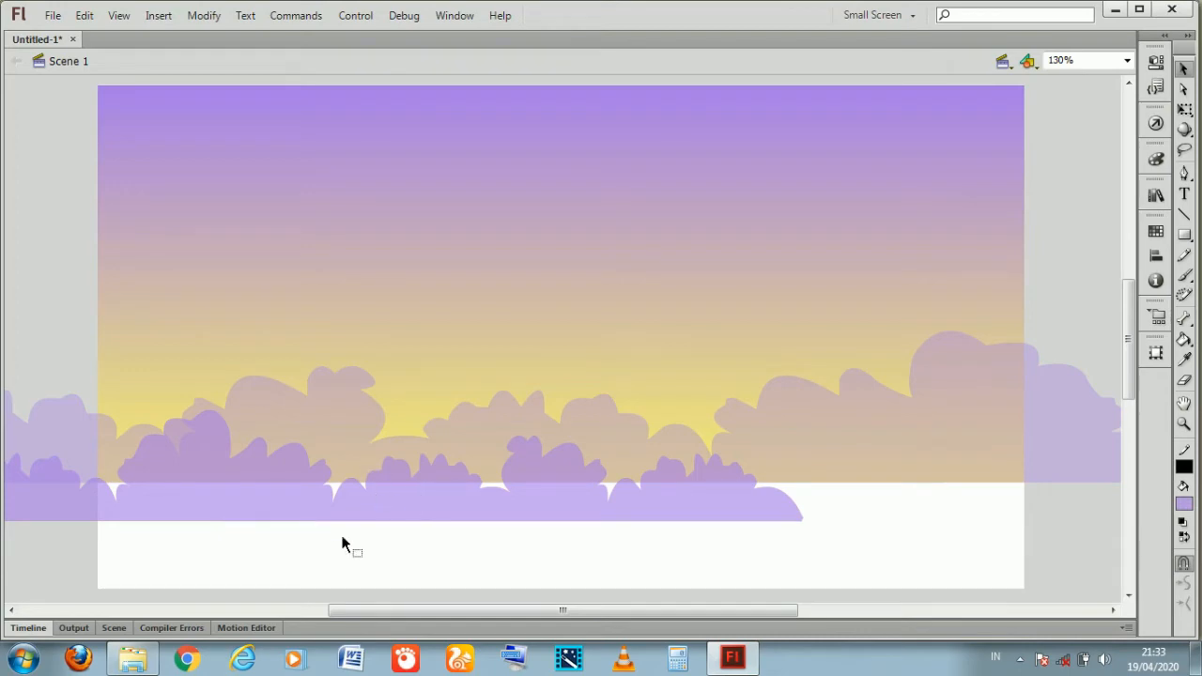
# Unlock layer awan1 and lock layer awan2, with the larger cloud bank on awan1 selected
pyautogui.click(27, 628)
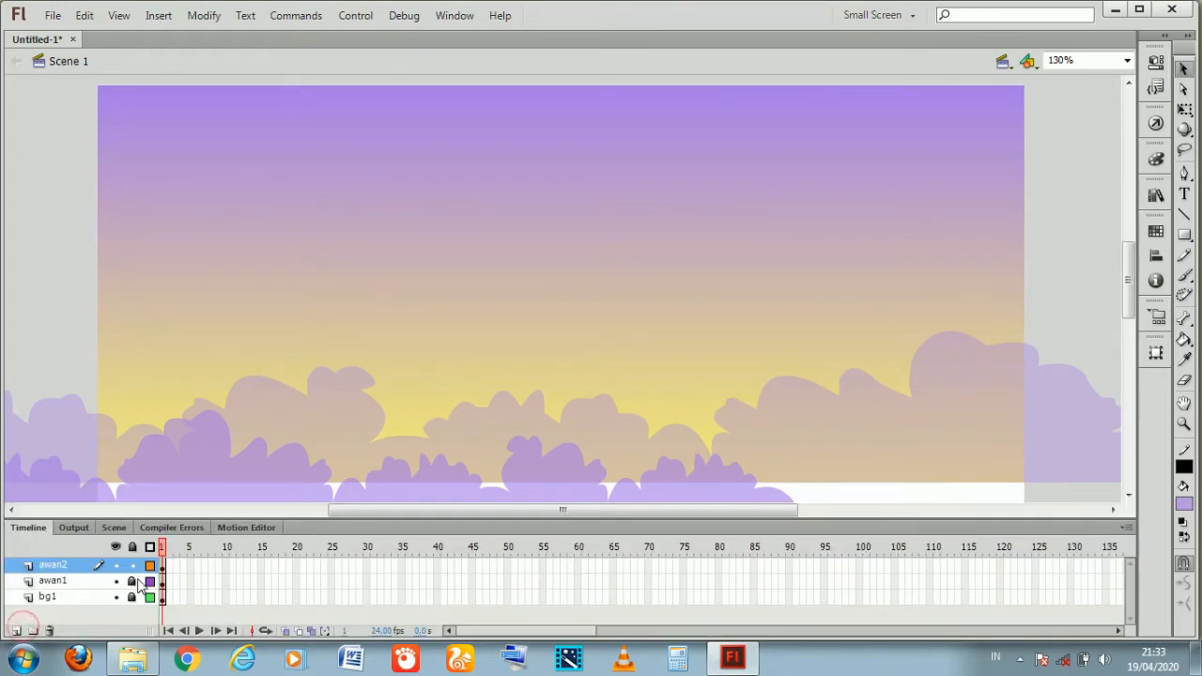
pyautogui.click(132, 582)
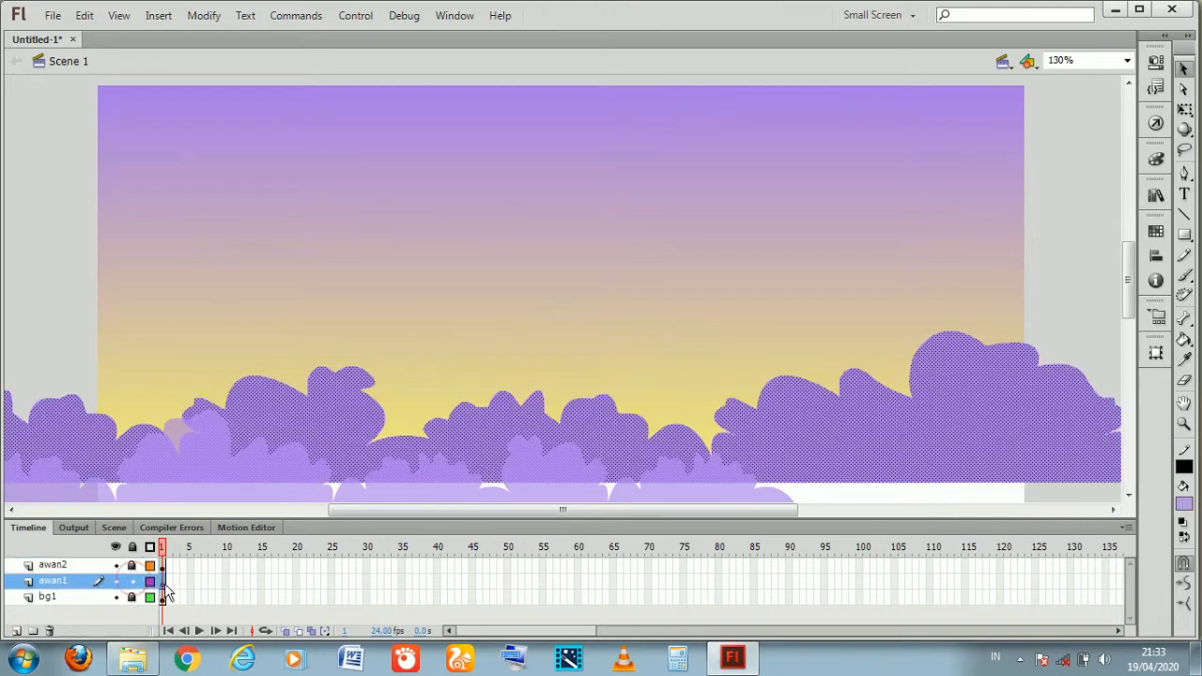
pyautogui.click(534, 417)
pyautogui.scroll(-4, 497, 409)
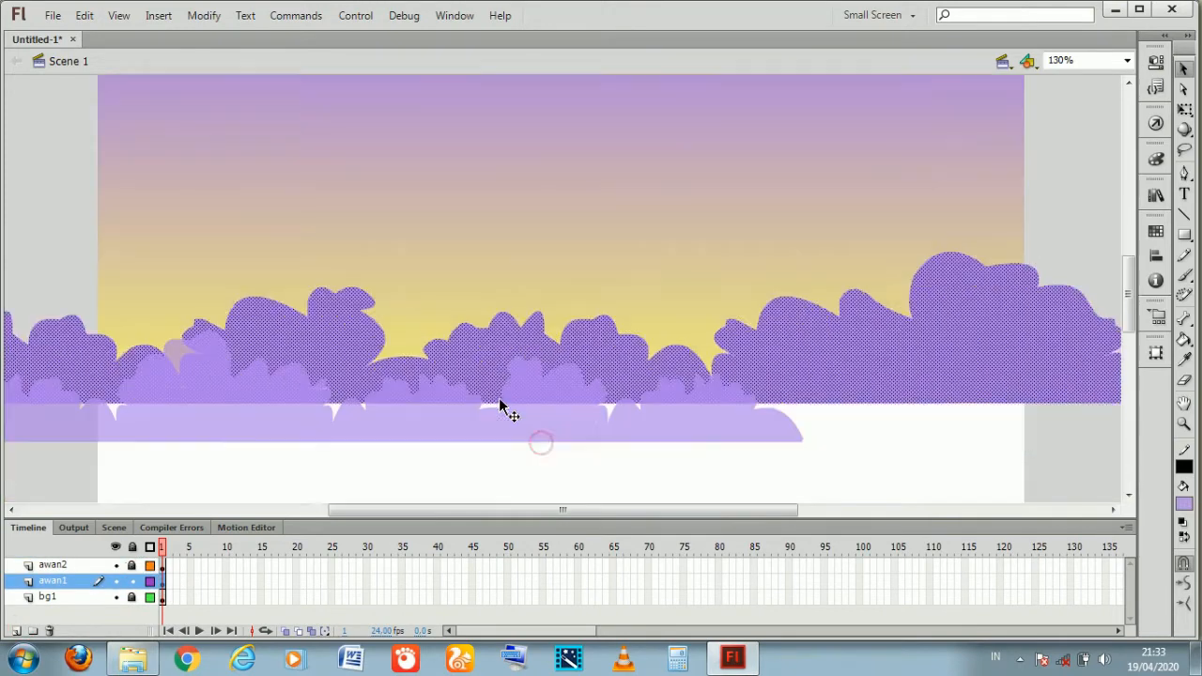
# Free-transform the bottom strip of the awan1 cloud bank, stretching it down to align with the base of the awan2 clouds
pyautogui.scroll(2, 498, 401)
pyautogui.click(1183, 424)
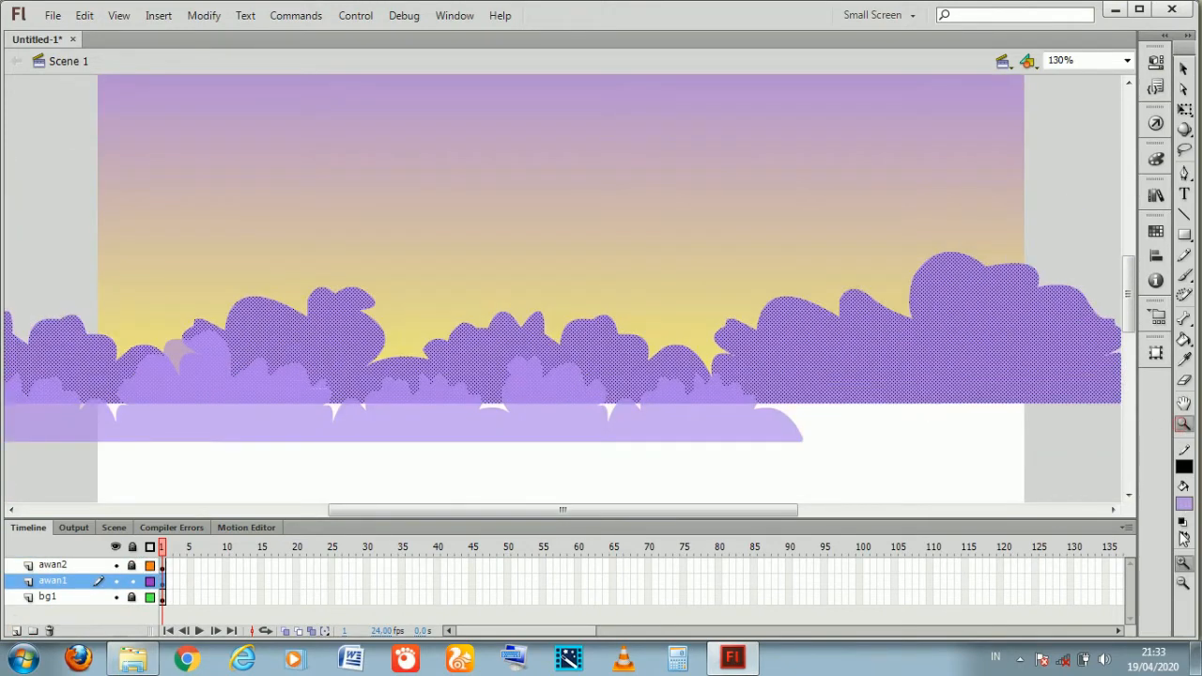
pyautogui.click(1182, 584)
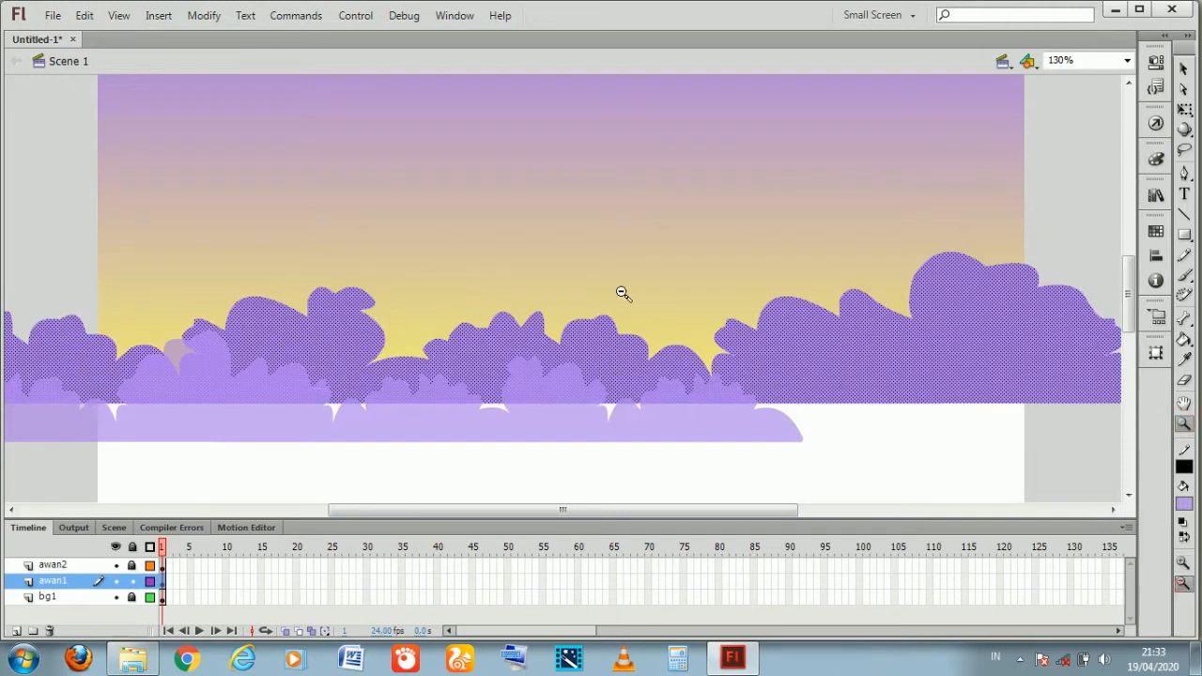
pyautogui.click(522, 294)
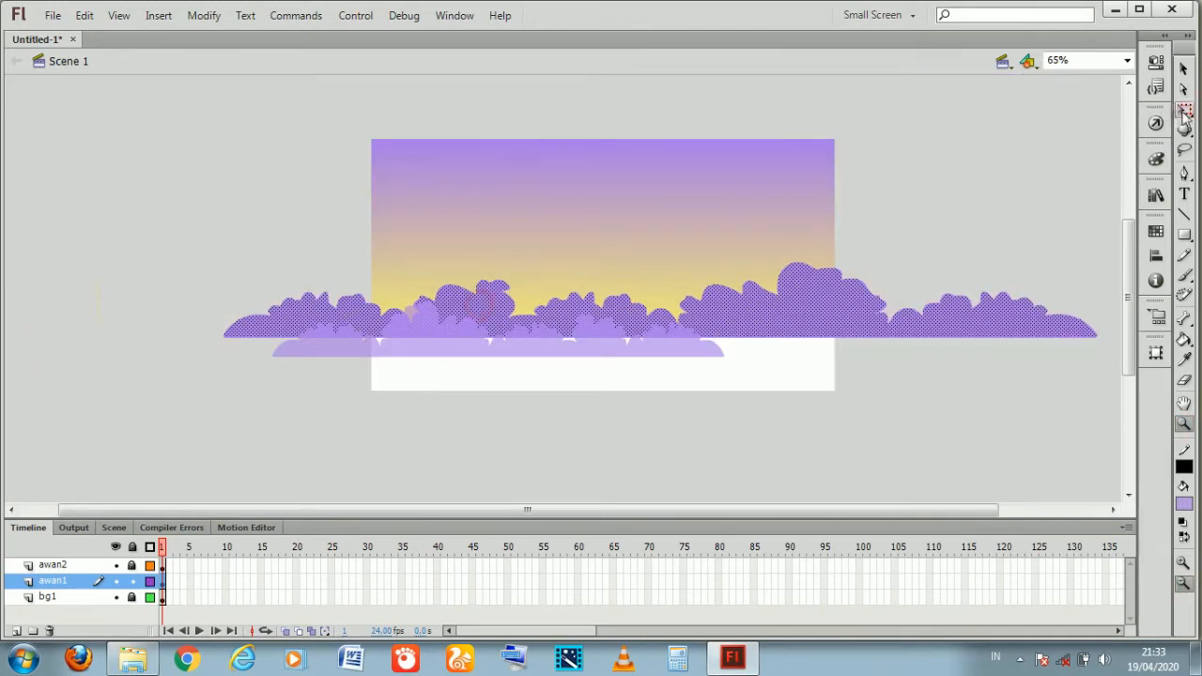
pyautogui.click(1184, 109)
pyautogui.moveTo(205, 333); pyautogui.dragTo(1112, 371)
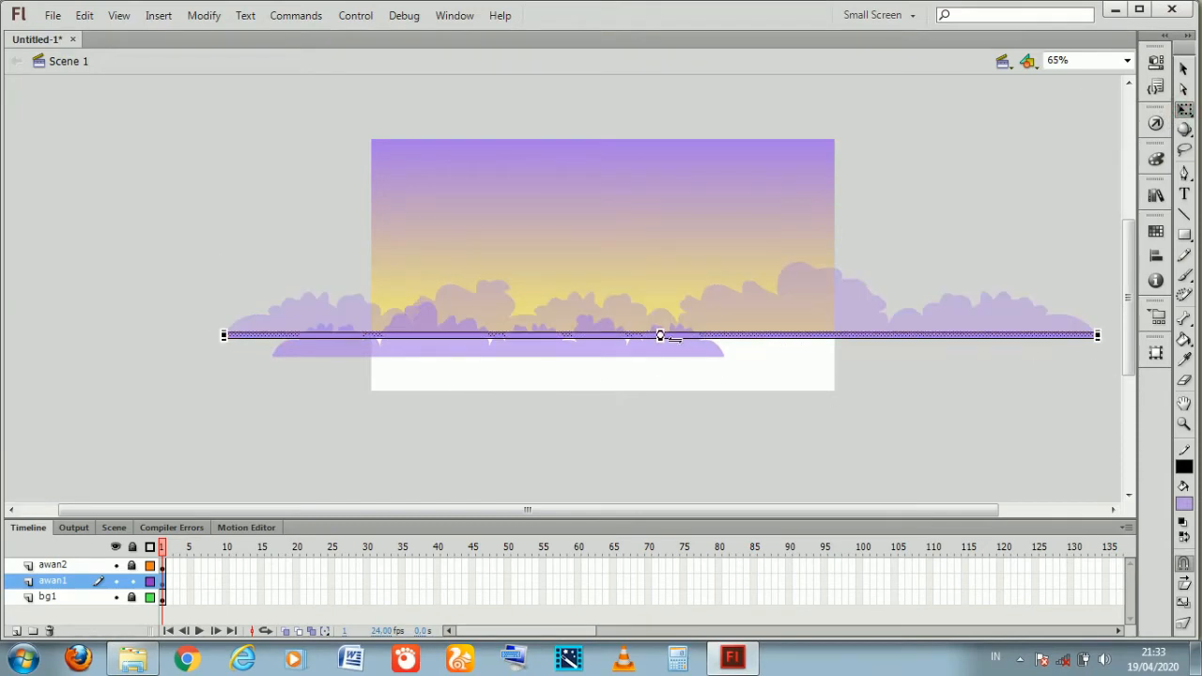
pyautogui.moveTo(660, 337); pyautogui.dragTo(663, 357)
pyautogui.click(438, 393)
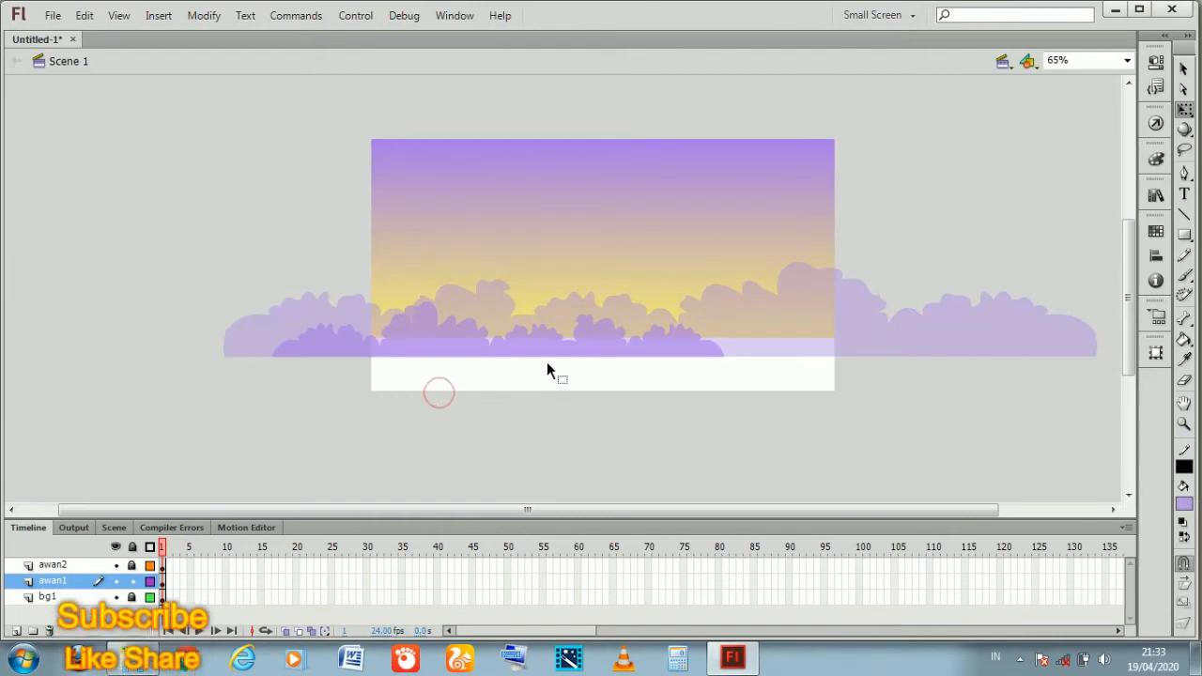
# Select the cloud banks on layers awan1 and awan2 together and move them up until their bases meet the sky's lower edge
pyautogui.click(162, 581)
pyautogui.click(162, 564)
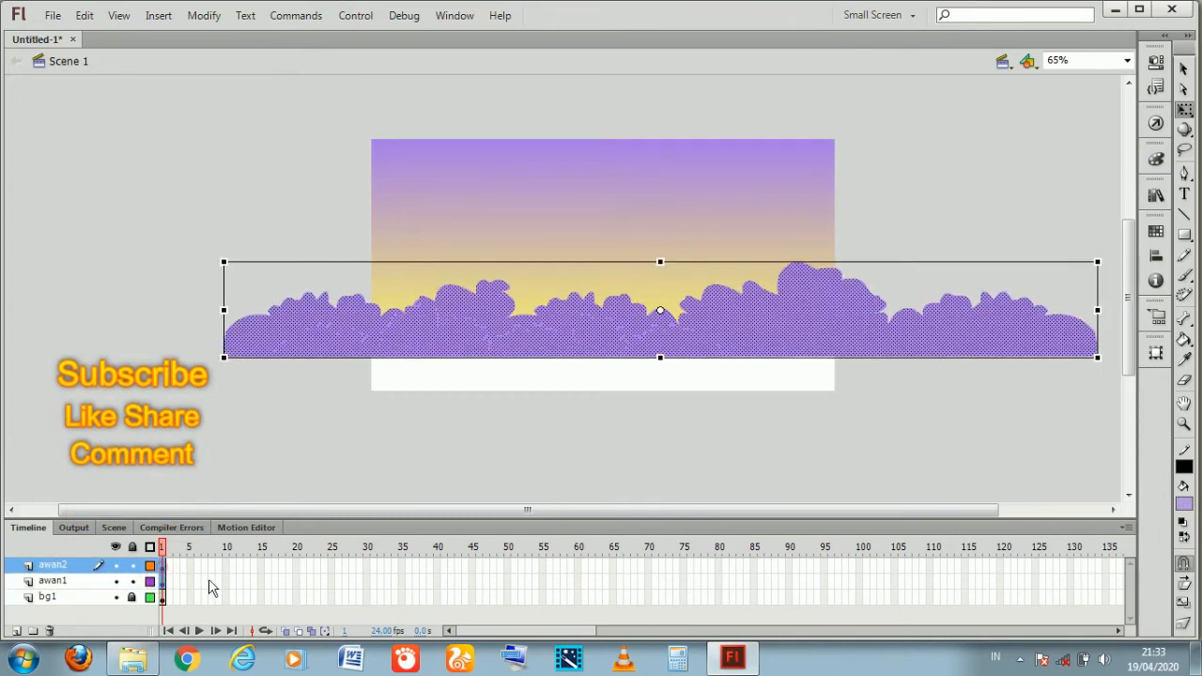
pyautogui.click(1183, 424)
pyautogui.click(698, 365)
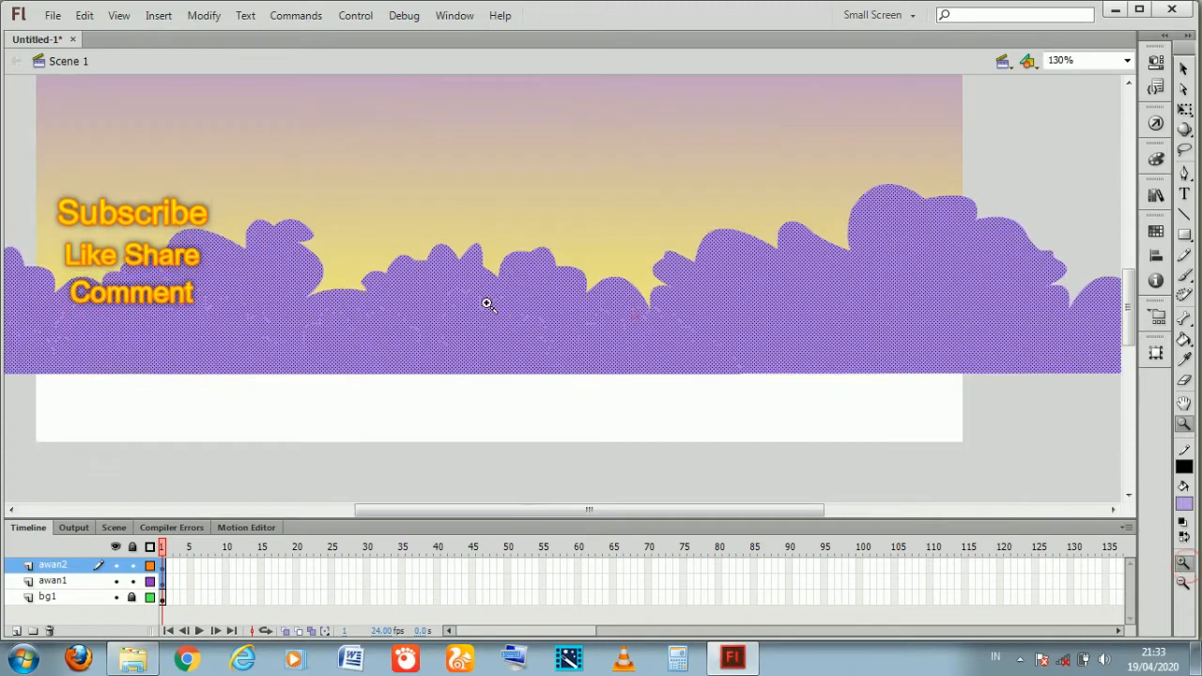
pyautogui.click(1183, 70)
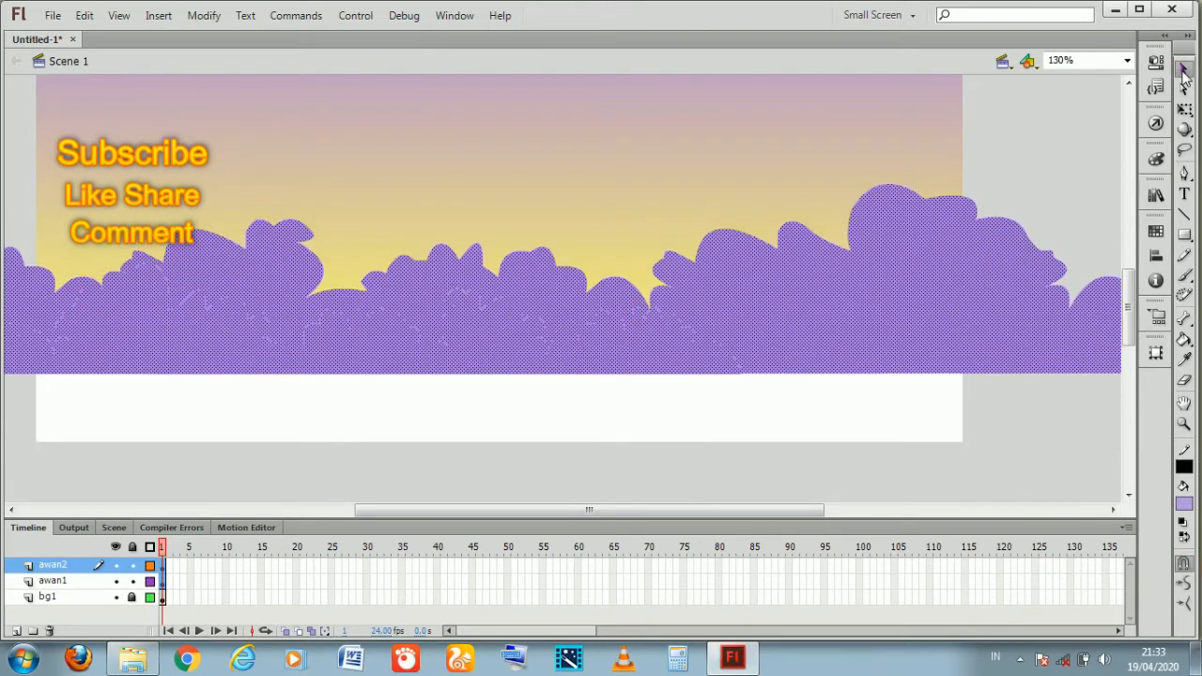
pyautogui.click(930, 144)
pyautogui.hotkey('shift', 'Up')
pyautogui.hotkey('shift', 'Up')
pyautogui.hotkey('shift', 'Up')
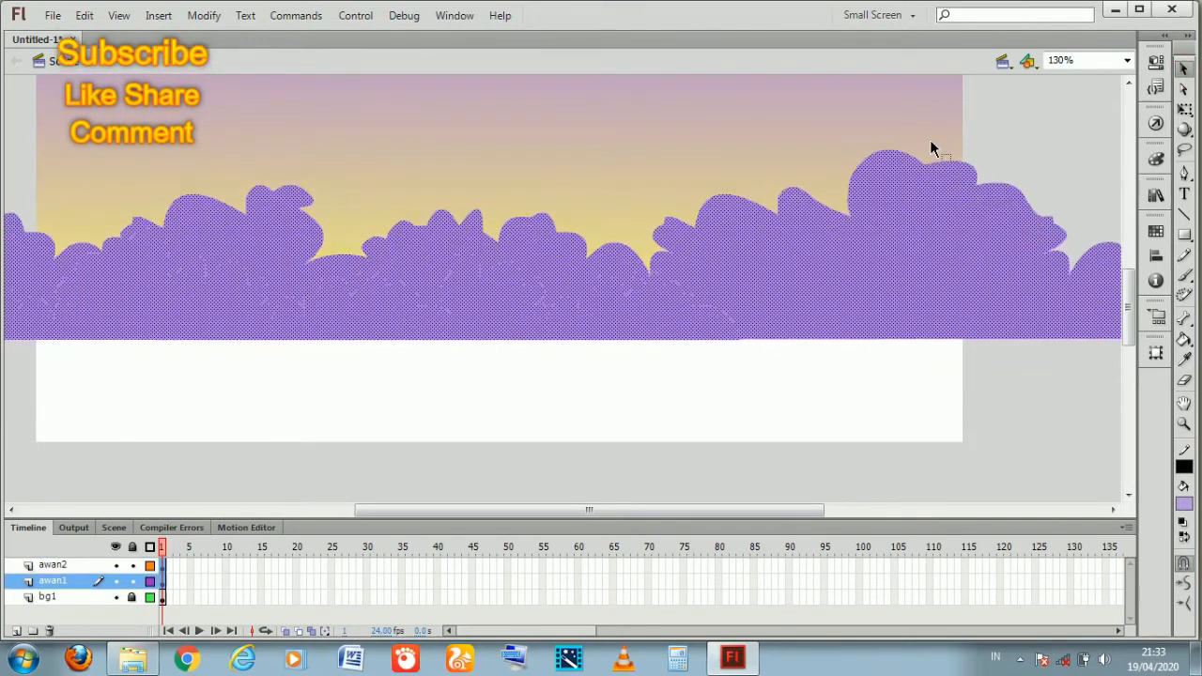
pyautogui.press('Down')
pyautogui.press('Down')
pyautogui.press('Down')
pyautogui.press('Down')
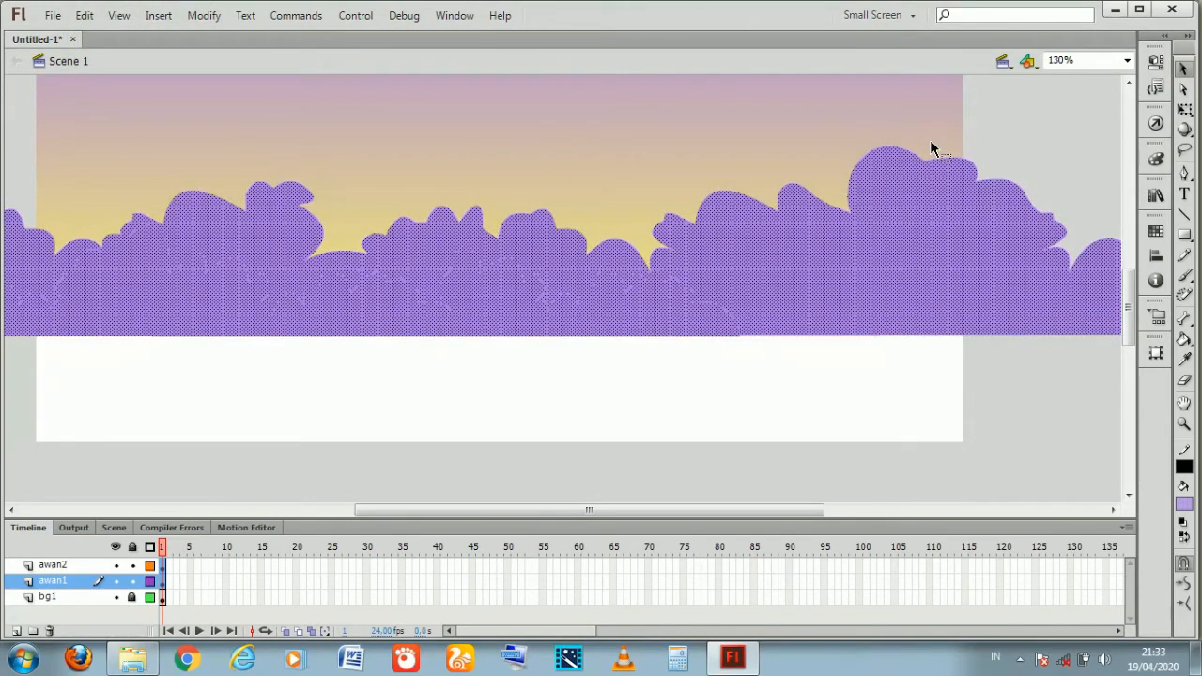
pyautogui.click(841, 377)
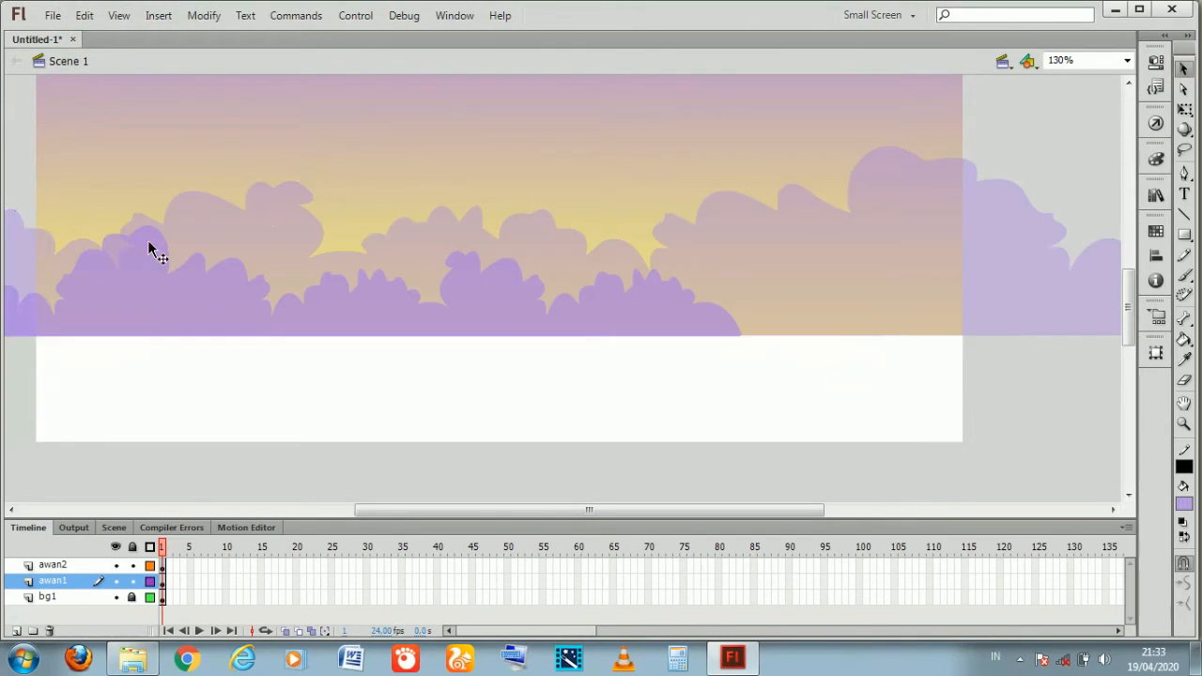
# Lock layer awan1 and collapse the timeline to enlarge the stage area
pyautogui.scroll(4, 314, 317)
pyautogui.scroll(-2, 314, 317)
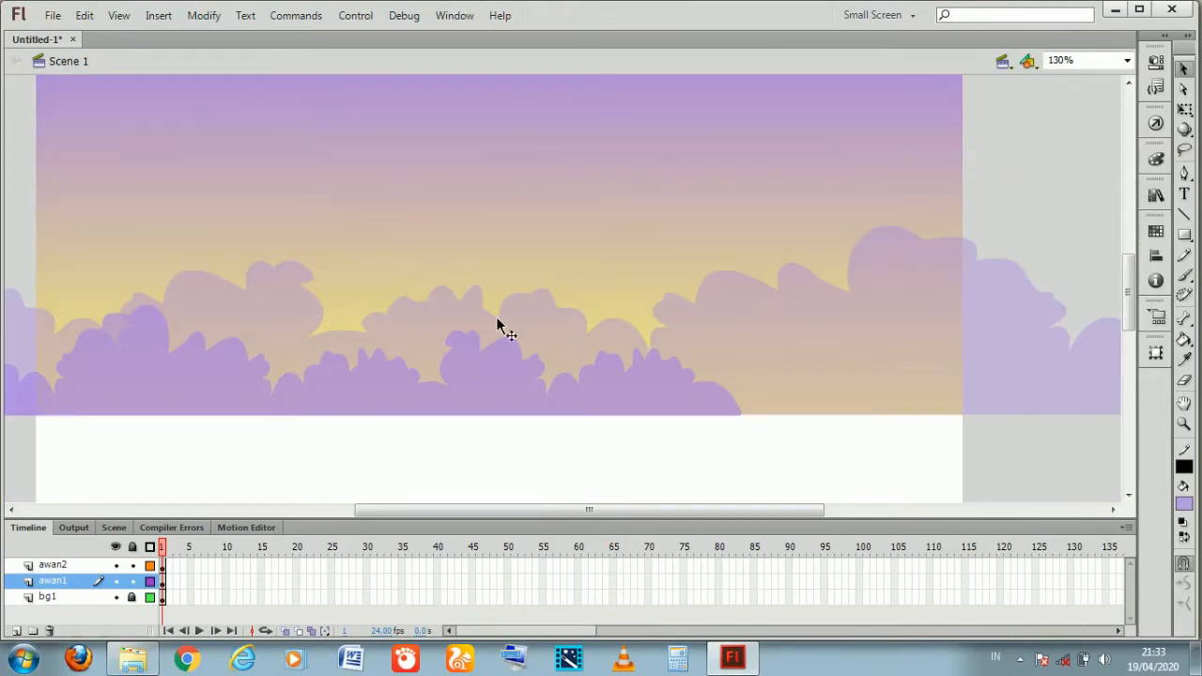
pyautogui.moveTo(419, 507); pyautogui.dragTo(366, 511)
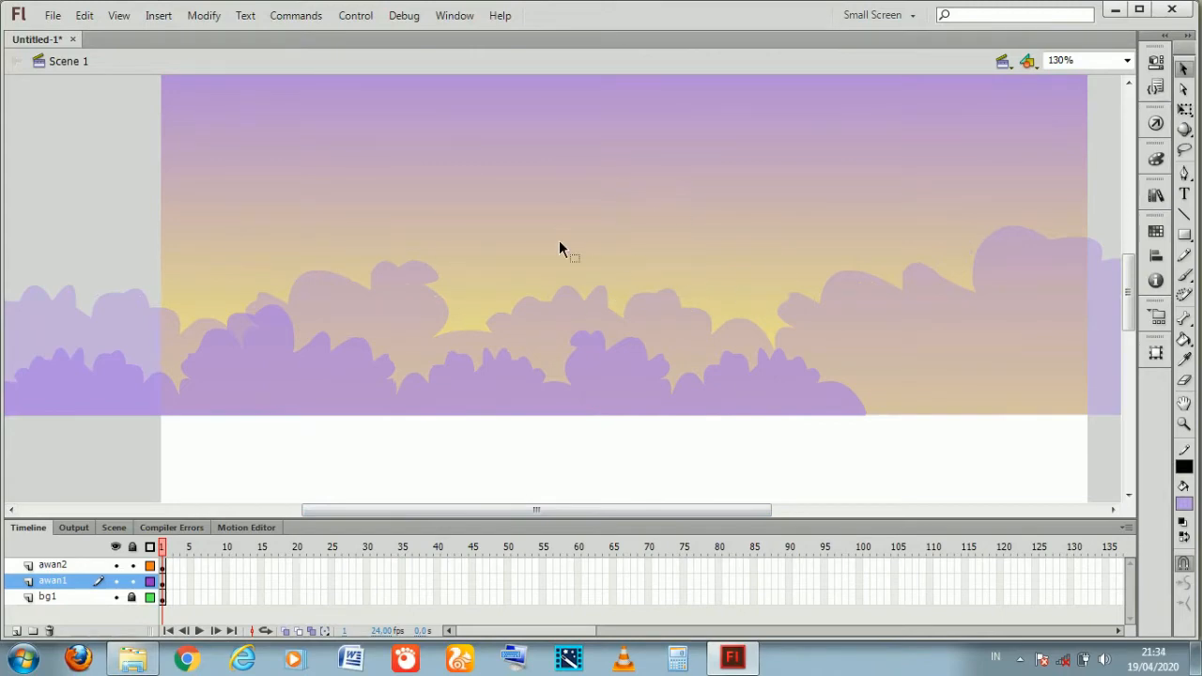
pyautogui.click(131, 597)
pyautogui.doubleClick(27, 534)
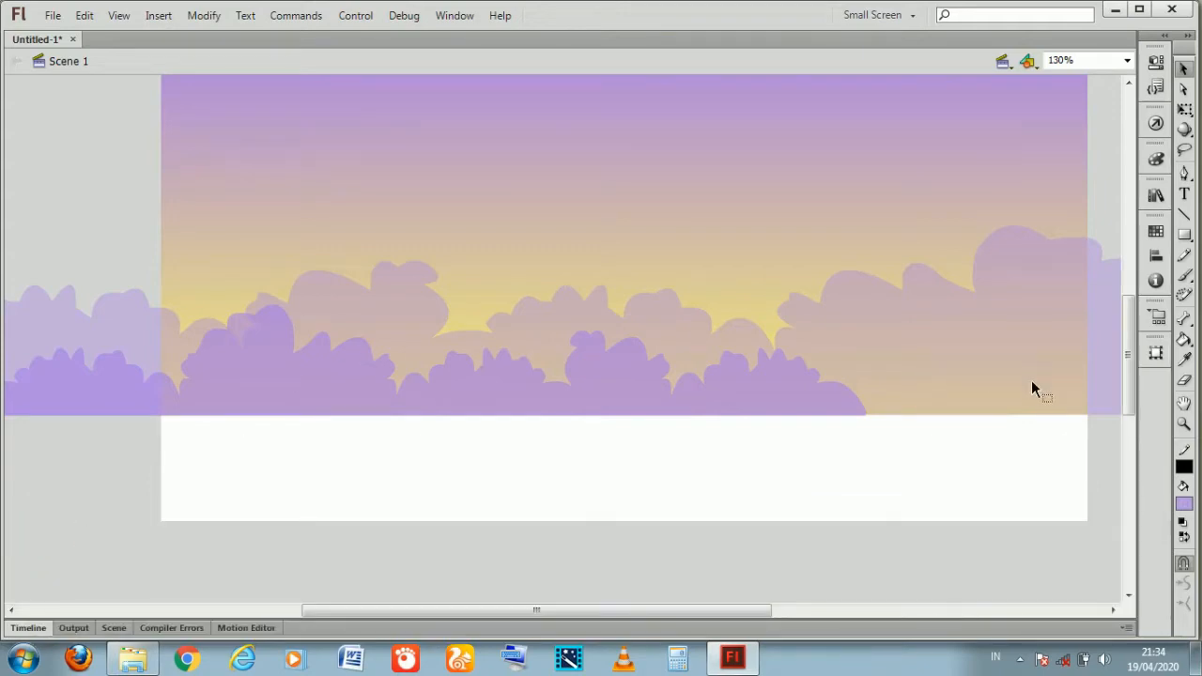
# Separate the right half of the awan2 cloud bank from the rest and move it right, leaving a gap between the two pieces
pyautogui.moveTo(1130, 383); pyautogui.dragTo(1130, 367)
pyautogui.click(760, 456)
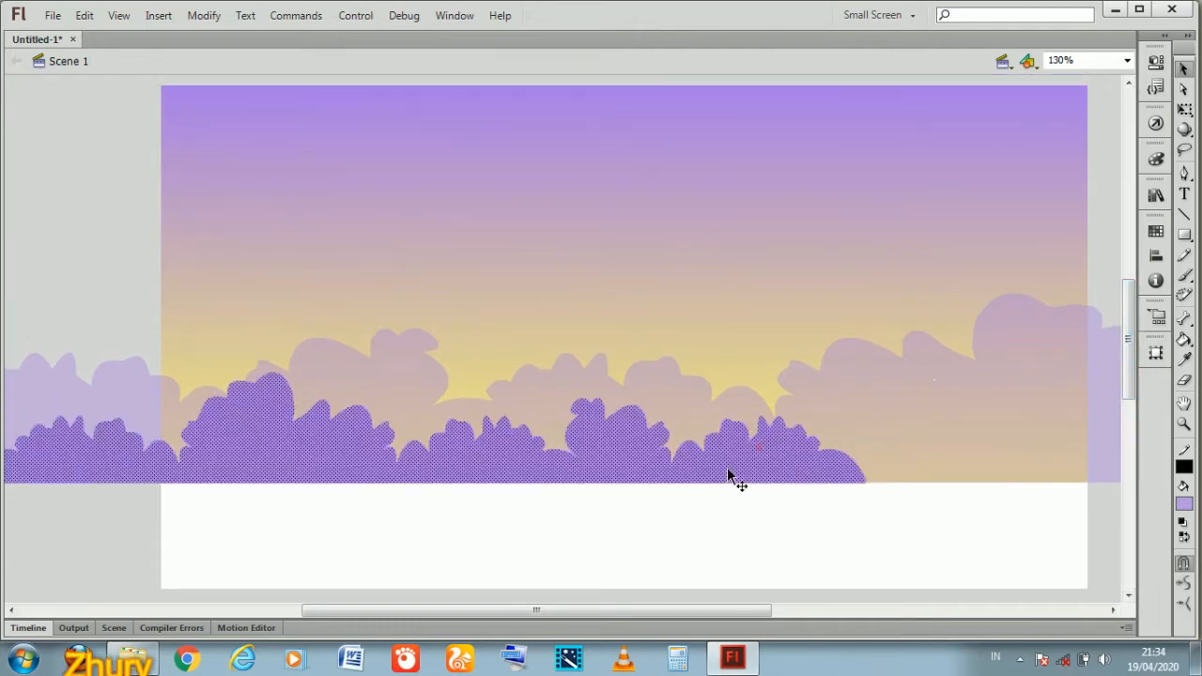
pyautogui.moveTo(446, 611); pyautogui.dragTo(418, 615)
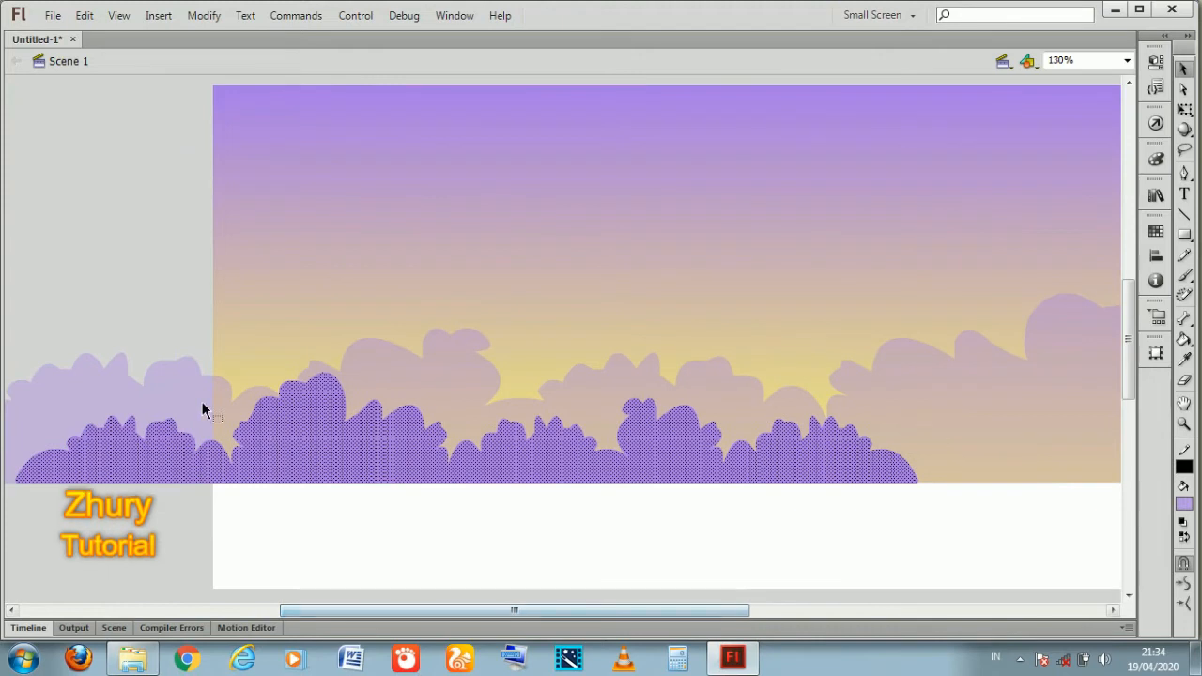
pyautogui.moveTo(456, 397); pyautogui.dragTo(536, 504)
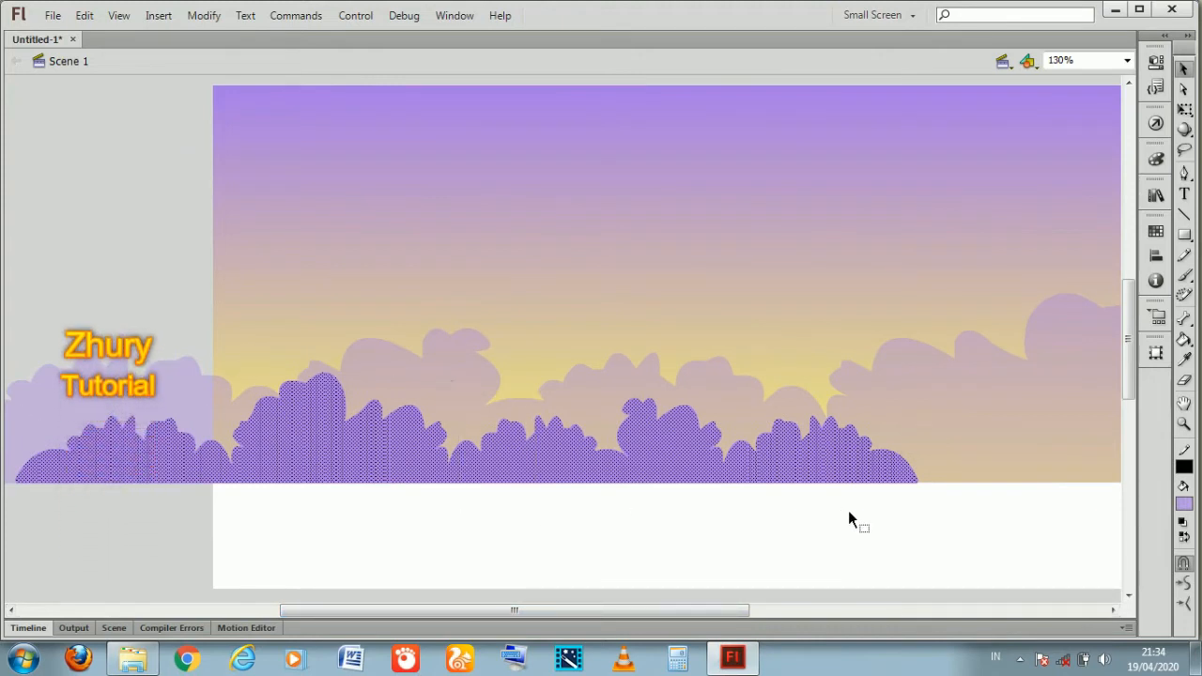
pyautogui.moveTo(849, 513); pyautogui.dragTo(965, 518)
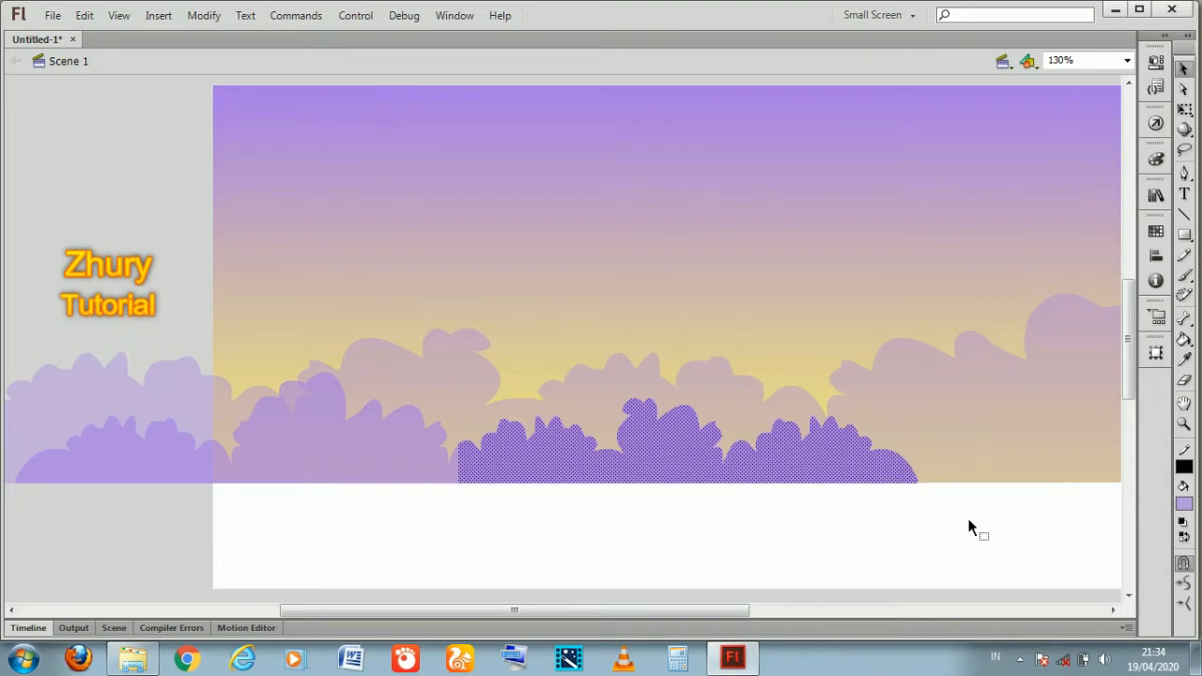
pyautogui.hotkey('shift', 'Right')
pyautogui.hotkey('shift', 'Right')
pyautogui.hotkey('shift', 'Right')
pyautogui.hotkey('shift', 'Right')
pyautogui.hotkey('shift', 'Right')
pyautogui.hotkey('shift', 'Right')
pyautogui.hotkey('shift', 'Right')
pyautogui.hotkey('shift', 'Right')
pyautogui.hotkey('shift', 'Right')
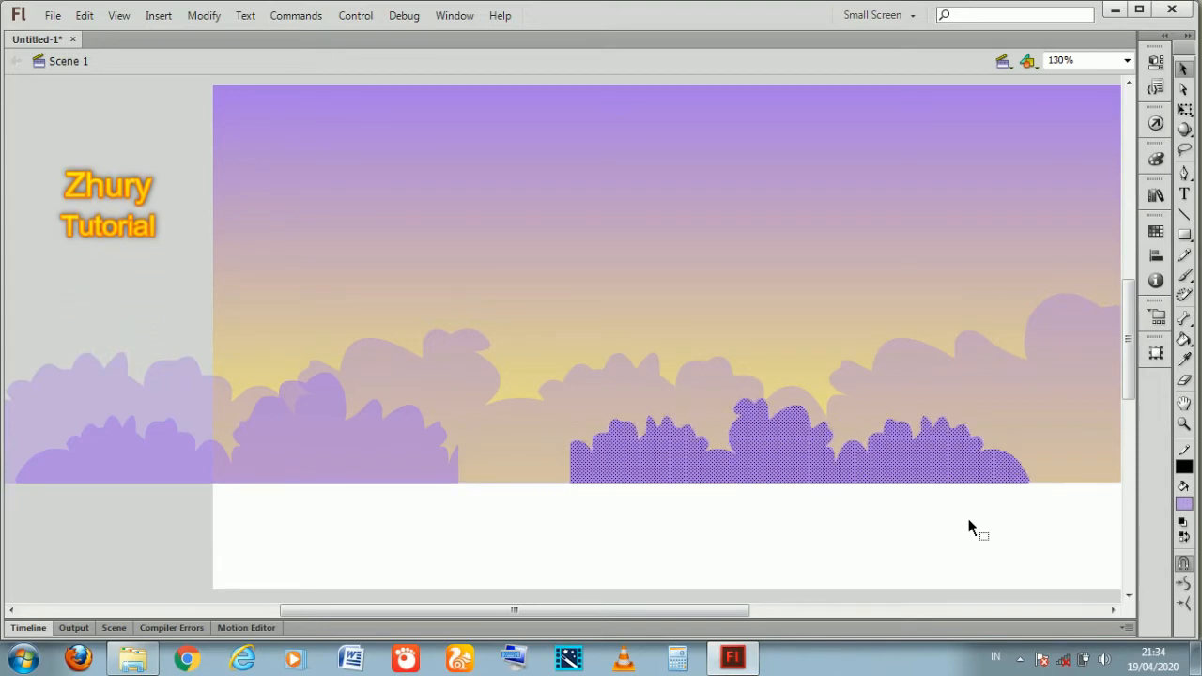
pyautogui.press('Left')
pyautogui.press('Left')
pyautogui.press('Left')
pyautogui.press('Left')
pyautogui.press('Left')
pyautogui.press('Left')
pyautogui.press('Left')
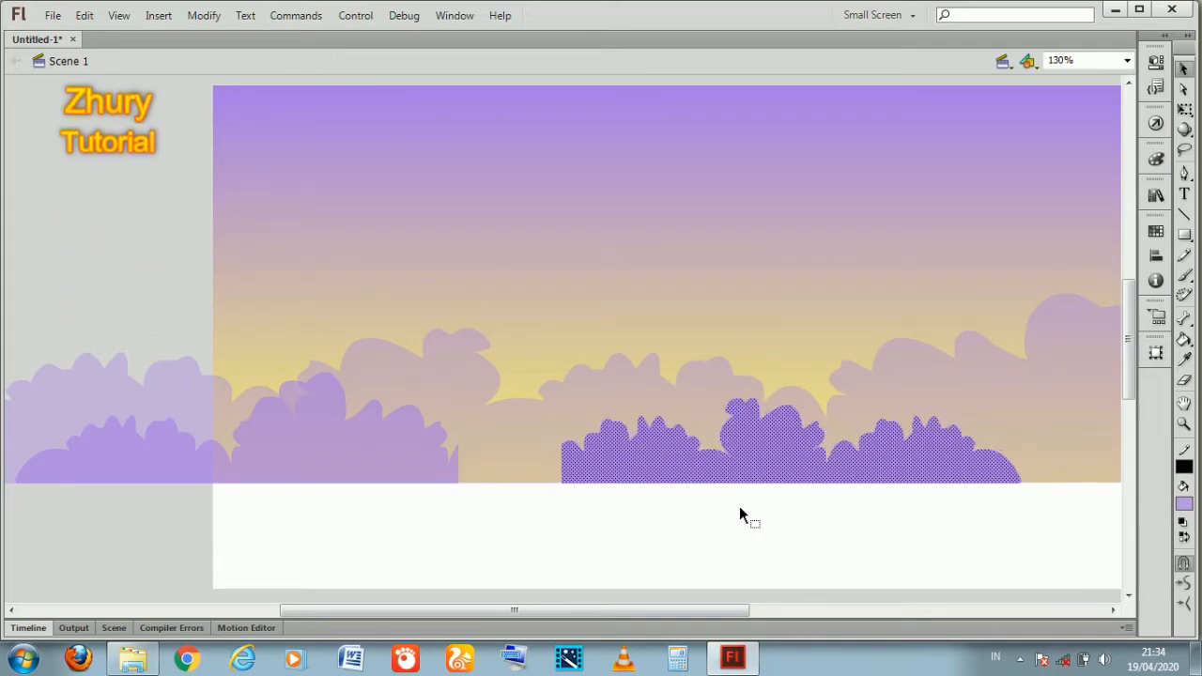
# Bend the straight cut edges on both sides of the gap outward into rounded cloud ends
pyautogui.click(639, 235)
pyautogui.click(560, 449)
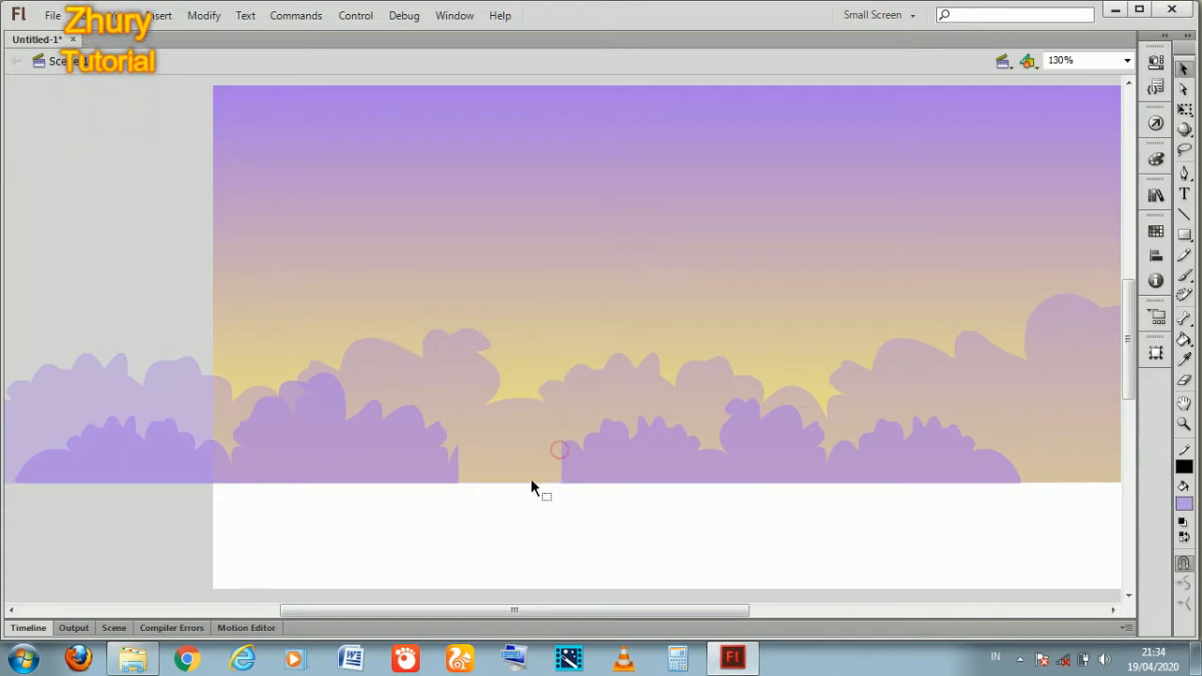
pyautogui.moveTo(561, 470); pyautogui.dragTo(522, 482)
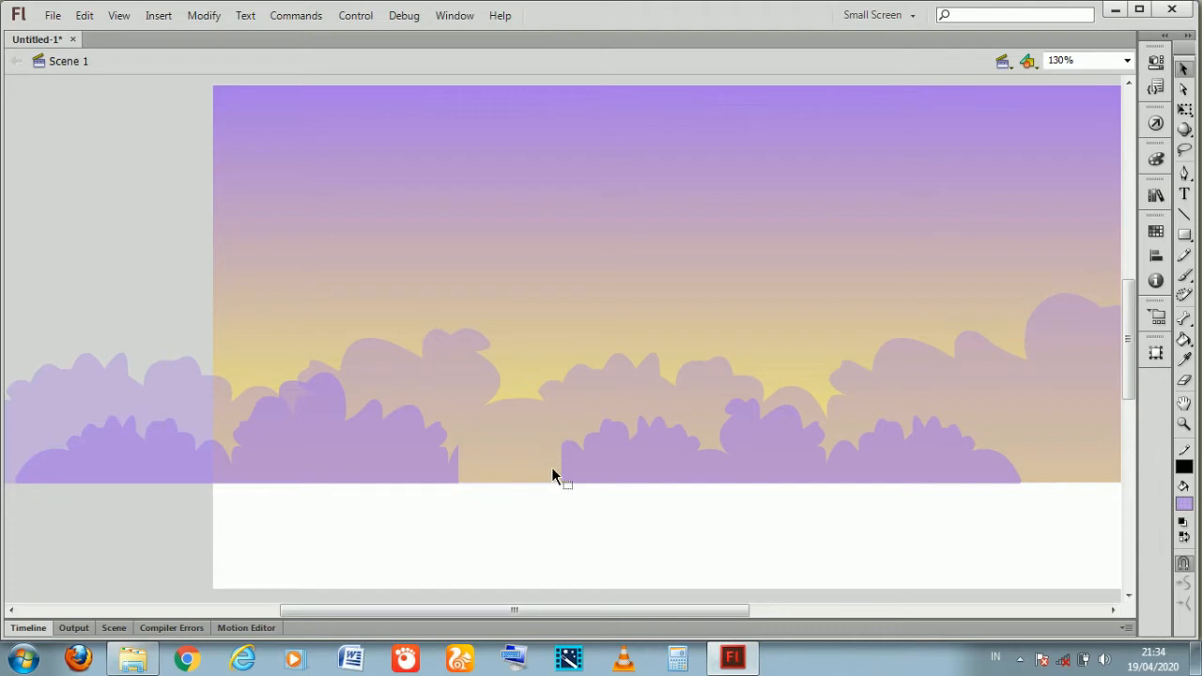
pyautogui.click(561, 465)
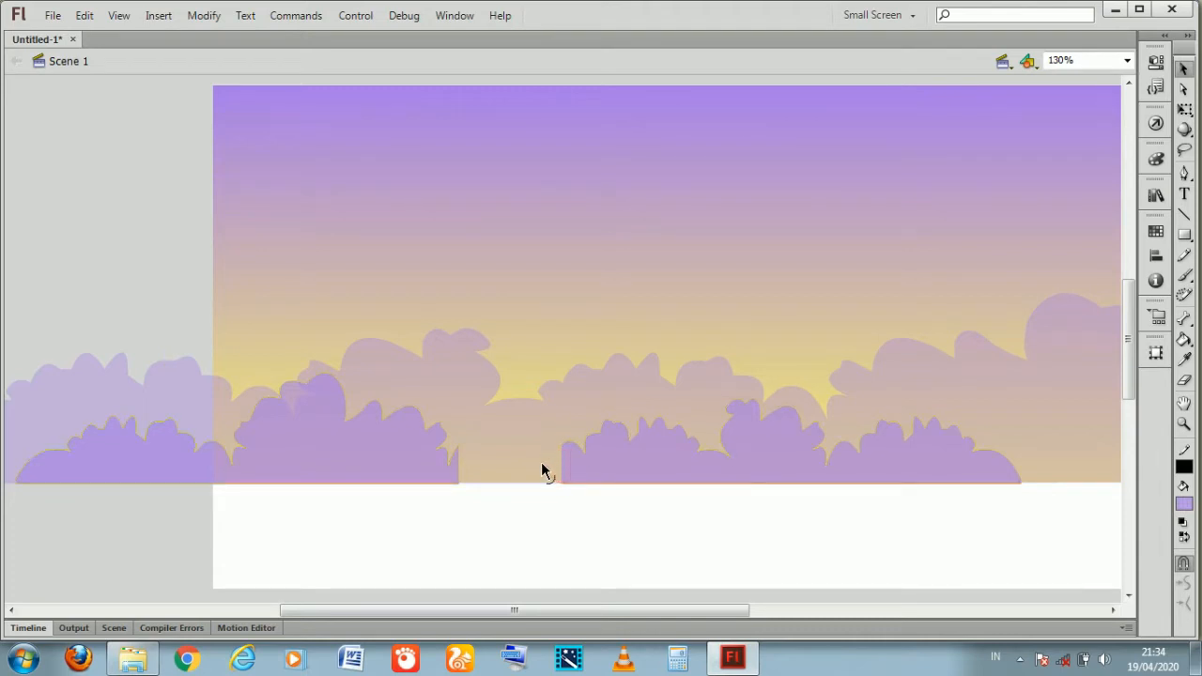
pyautogui.moveTo(542, 465); pyautogui.dragTo(543, 464)
pyautogui.click(458, 468)
pyautogui.moveTo(493, 485); pyautogui.dragTo(475, 449)
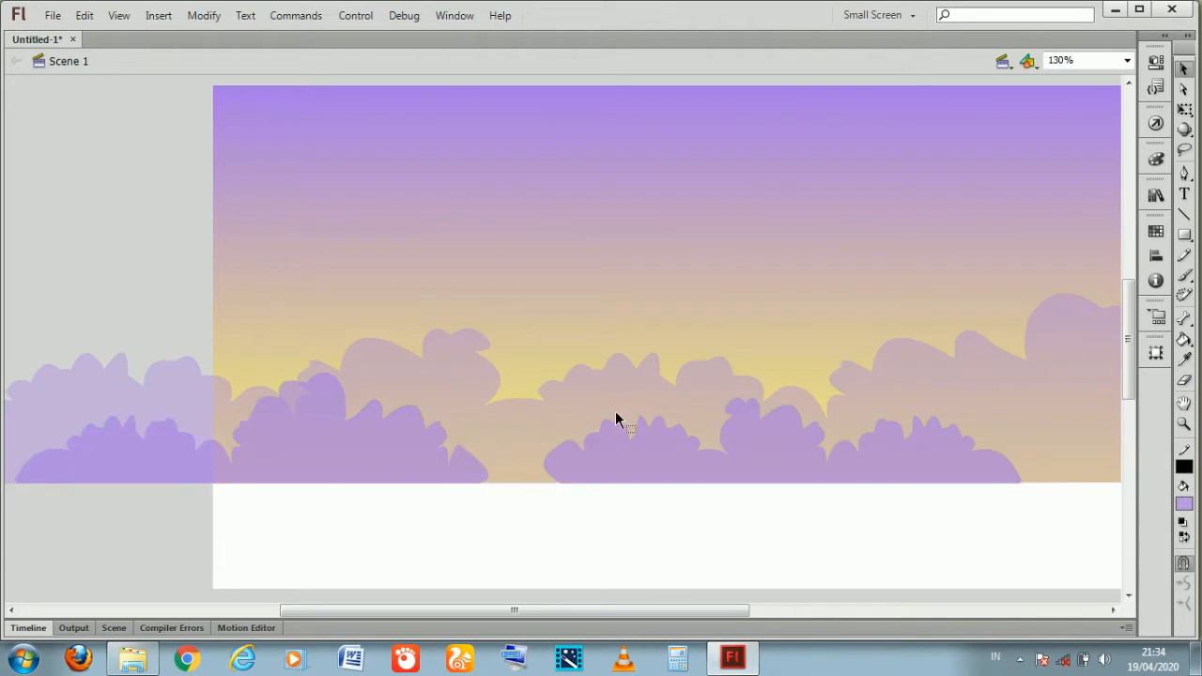
# Smooth the small peak at the right end of the left awan2 cloud piece into a flatter slope
pyautogui.click(457, 447)
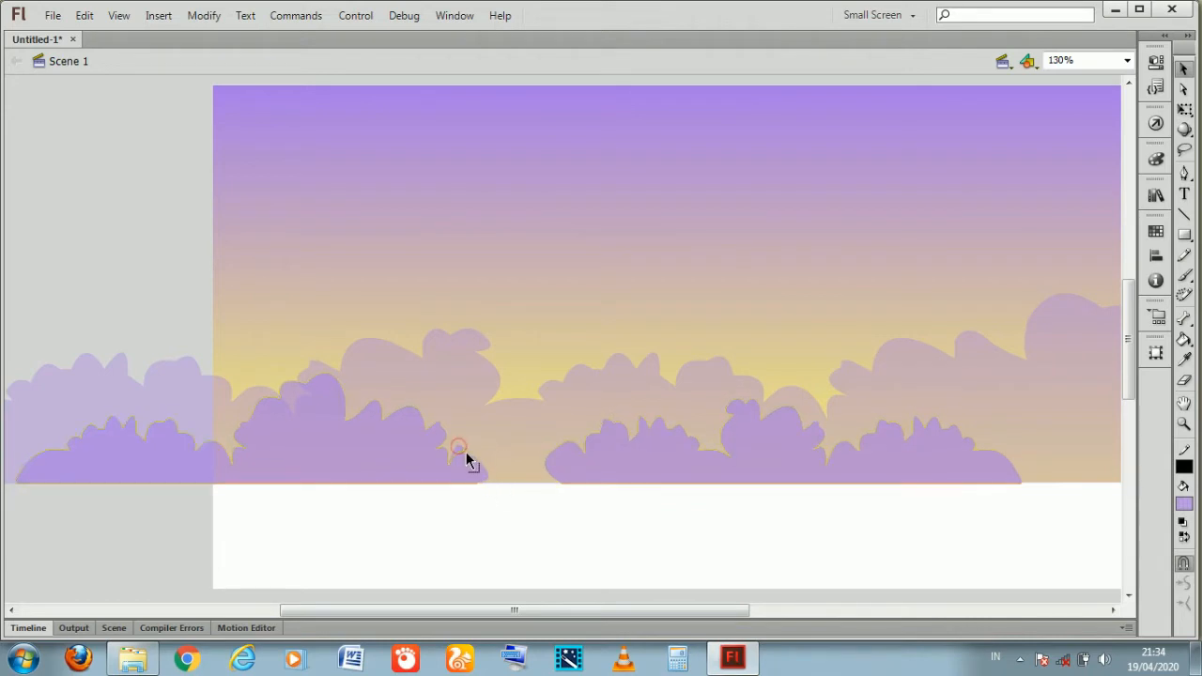
pyautogui.press('Delete')
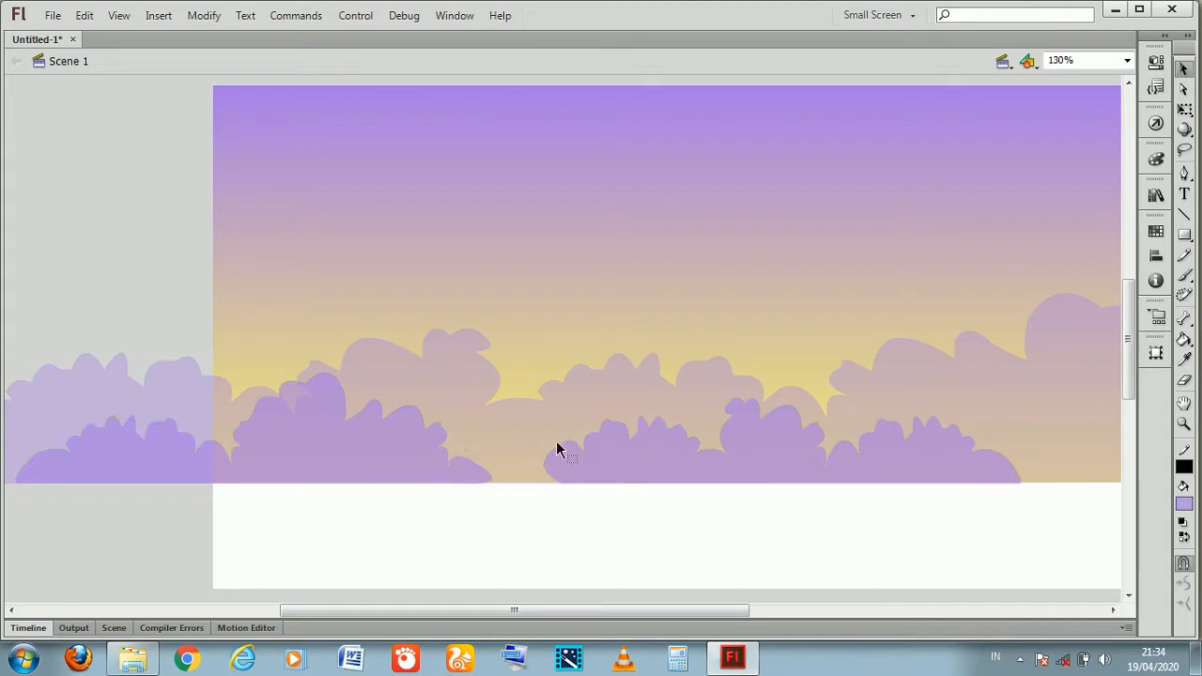
pyautogui.click(568, 443)
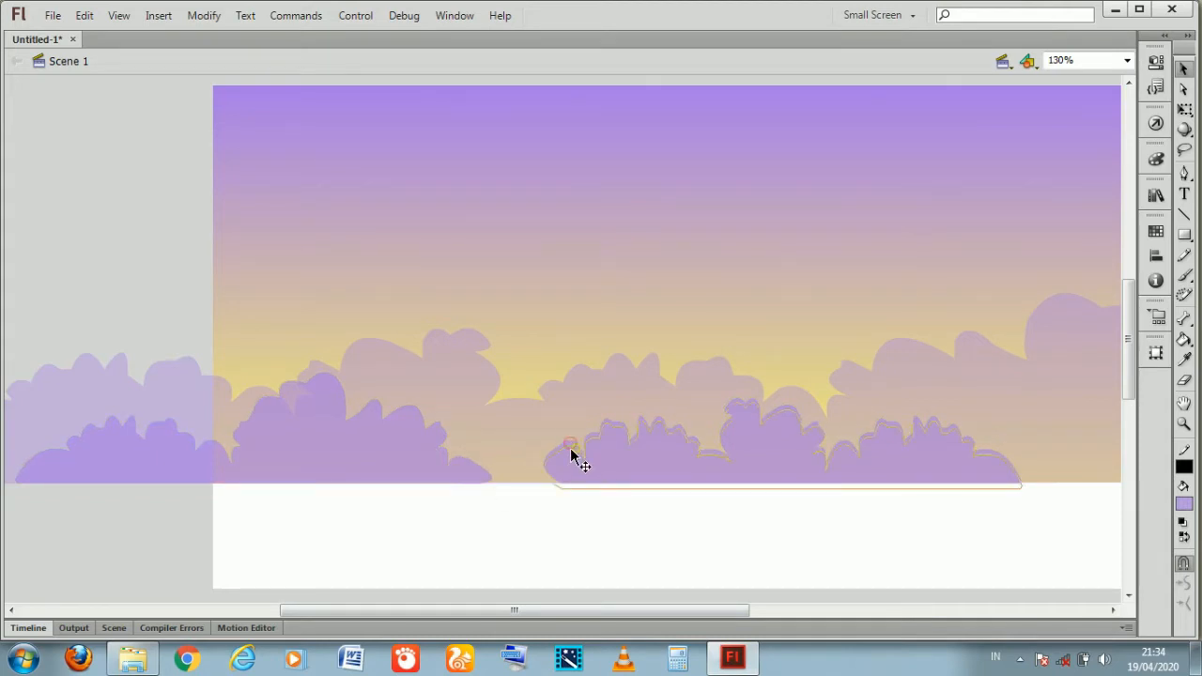
pyautogui.click(486, 261)
# Duplicate the left awan2 cloud piece and move the copy right until it overlaps the right piece and passes the sky's right edge
pyautogui.moveTo(380, 611); pyautogui.dragTo(483, 611)
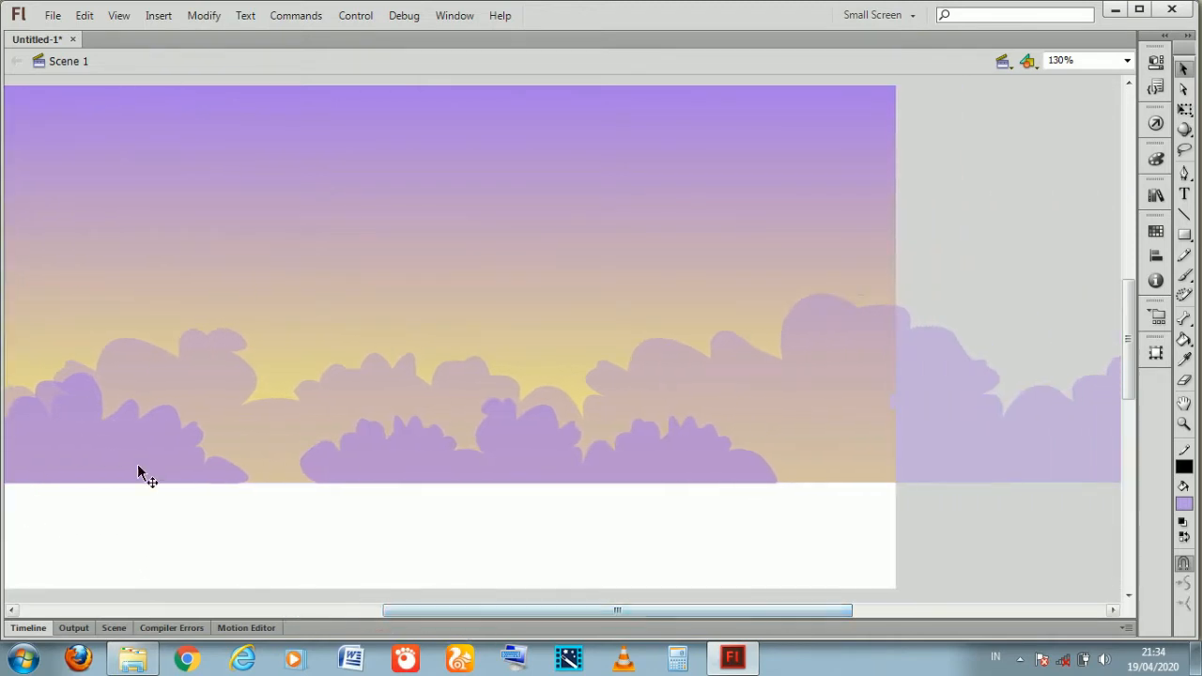
pyautogui.click(137, 473)
pyautogui.hotkey('shift', 'Right')
pyautogui.hotkey('shift', 'Right')
pyautogui.hotkey('shift', 'Right')
pyautogui.hotkey('shift', 'Right')
pyautogui.hotkey('shift', 'Right')
pyautogui.hotkey('shift', 'Right')
pyautogui.hotkey('shift', 'Right')
pyautogui.hotkey('shift', 'Right')
pyautogui.hotkey('shift', 'Right')
pyautogui.hotkey('shift', 'Right')
pyautogui.hotkey('shift', 'Right')
pyautogui.hotkey('shift', 'Right')
pyautogui.hotkey('shift', 'Right')
pyautogui.hotkey('shift', 'Right')
pyautogui.hotkey('shift', 'Right')
pyautogui.hotkey('shift', 'Right')
pyautogui.hotkey('shift', 'Right')
pyautogui.hotkey('shift', 'Right')
pyautogui.hotkey('shift', 'Right')
pyautogui.hotkey('shift', 'Right')
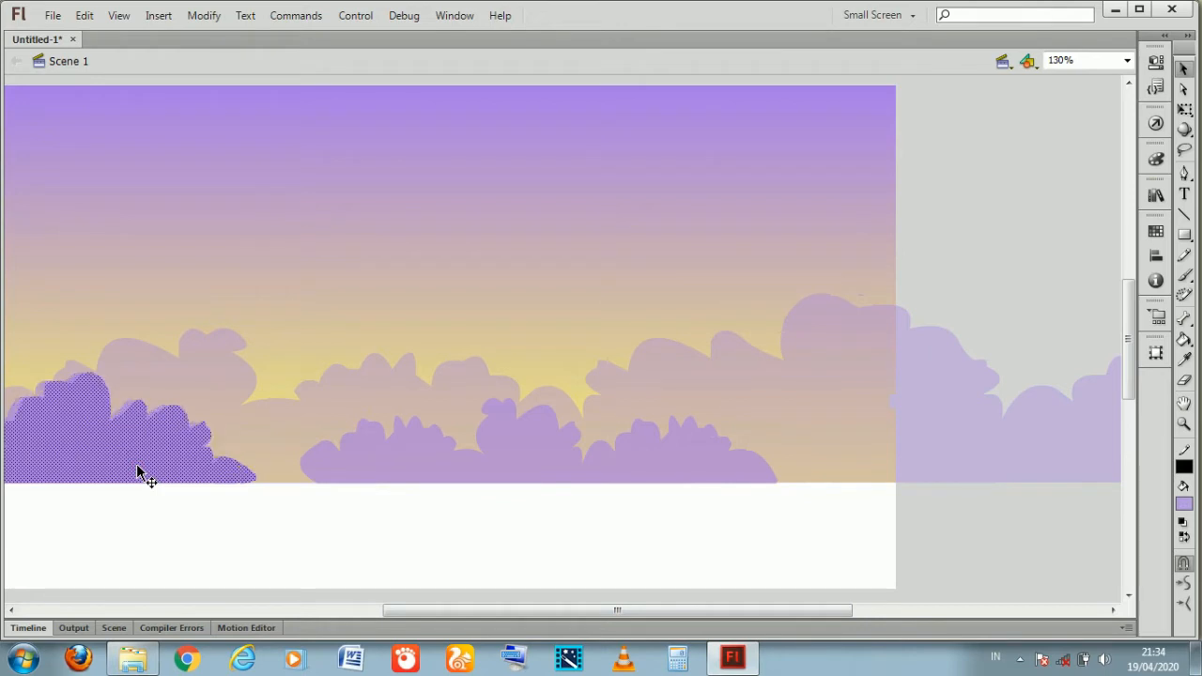
pyautogui.hotkey('shift', 'Right')
pyautogui.hotkey('shift', 'Right')
pyautogui.hotkey('shift', 'Right')
pyautogui.hotkey('shift', 'Right')
pyautogui.hotkey('shift', 'Right')
pyautogui.hotkey('shift', 'Right')
pyautogui.hotkey('shift', 'Right')
pyautogui.hotkey('shift', 'Right')
pyautogui.hotkey('shift', 'Right')
pyautogui.hotkey('shift', 'Right')
pyautogui.hotkey('shift', 'Right')
pyautogui.hotkey('shift', 'Right')
pyautogui.hotkey('shift', 'Right')
pyautogui.hotkey('shift', 'Right')
pyautogui.hotkey('shift', 'Right')
pyautogui.hotkey('shift', 'Right')
pyautogui.hotkey('shift', 'Right')
pyautogui.hotkey('shift', 'Right')
pyautogui.hotkey('shift', 'Right')
pyautogui.hotkey('shift', 'Right')
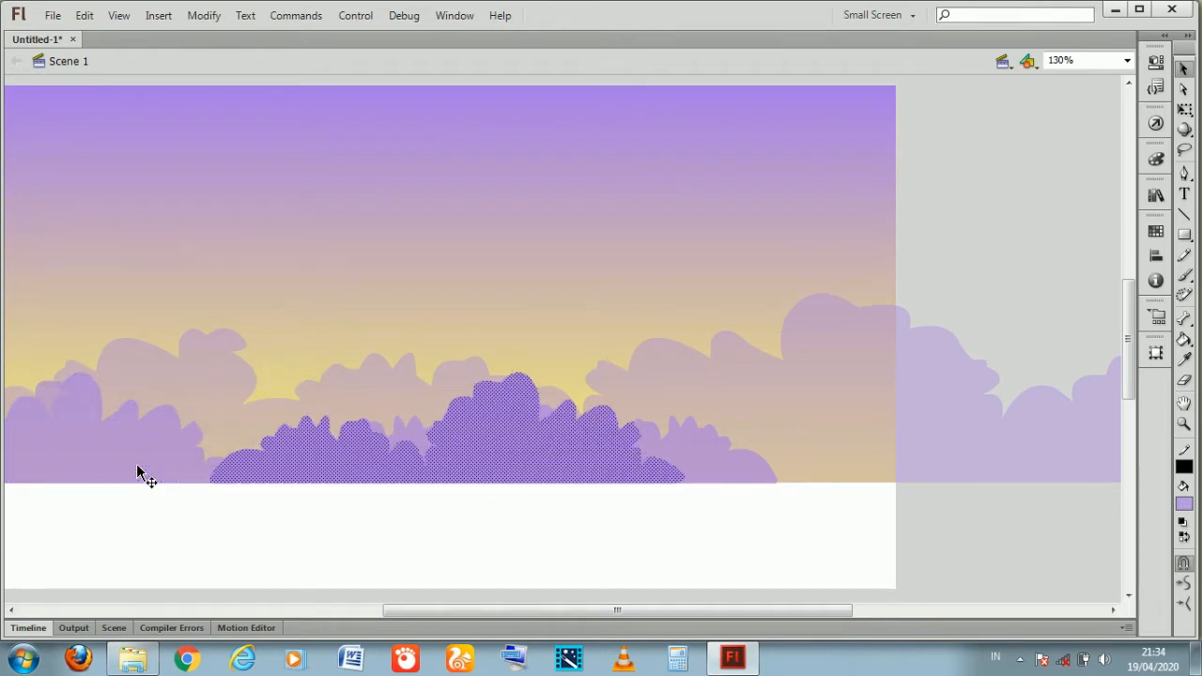
pyautogui.hotkey('shift', 'Right')
pyautogui.hotkey('shift', 'Right')
pyautogui.hotkey('shift', 'Right')
pyautogui.hotkey('shift', 'Right')
pyautogui.hotkey('shift', 'Right')
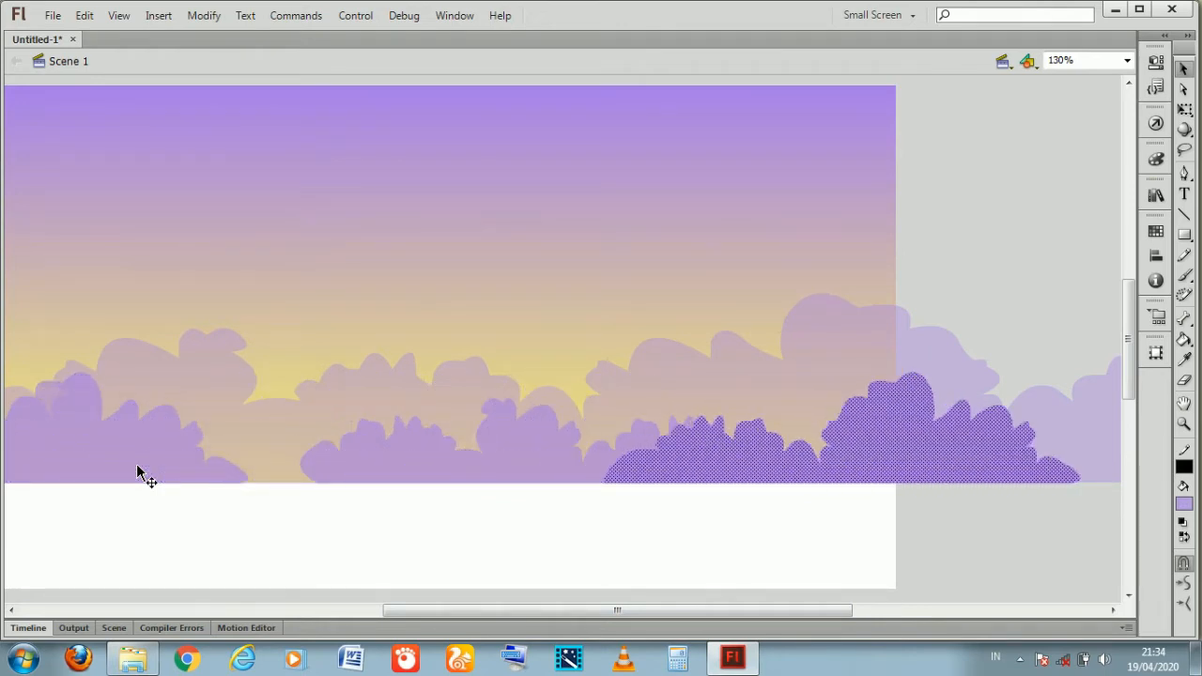
pyautogui.hotkey('shift', 'Left')
pyautogui.hotkey('shift', 'Left')
pyautogui.hotkey('shift', 'Left')
pyautogui.hotkey('shift', 'Left')
pyautogui.hotkey('shift', 'Left')
pyautogui.hotkey('shift', 'Left')
pyautogui.hotkey('shift', 'Left')
pyautogui.hotkey('shift', 'Left')
pyautogui.hotkey('shift', 'Left')
pyautogui.hotkey('shift', 'Left')
pyautogui.hotkey('shift', 'Left')
pyautogui.hotkey('shift', 'Left')
pyautogui.hotkey('shift', 'Left')
pyautogui.hotkey('shift', 'Left')
pyautogui.hotkey('shift', 'Left')
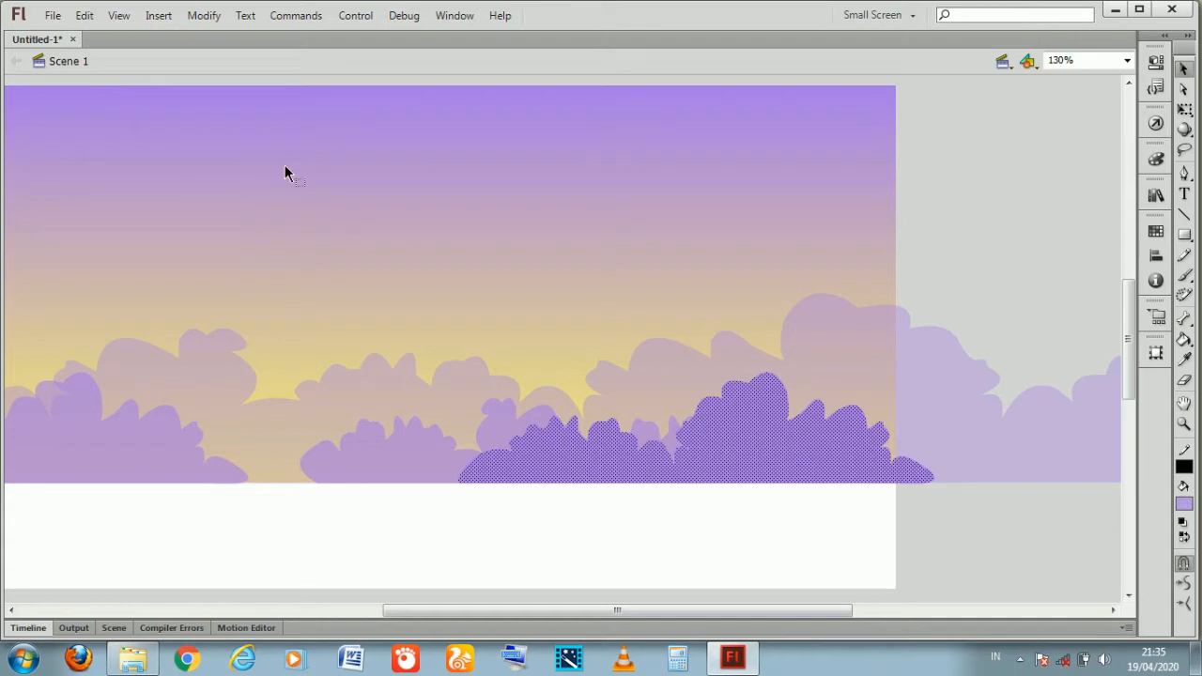
pyautogui.click(460, 165)
# Select both separate cloud pieces on awan2 together and copy them
pyautogui.moveTo(648, 610); pyautogui.dragTo(583, 635)
pyautogui.click(566, 424)
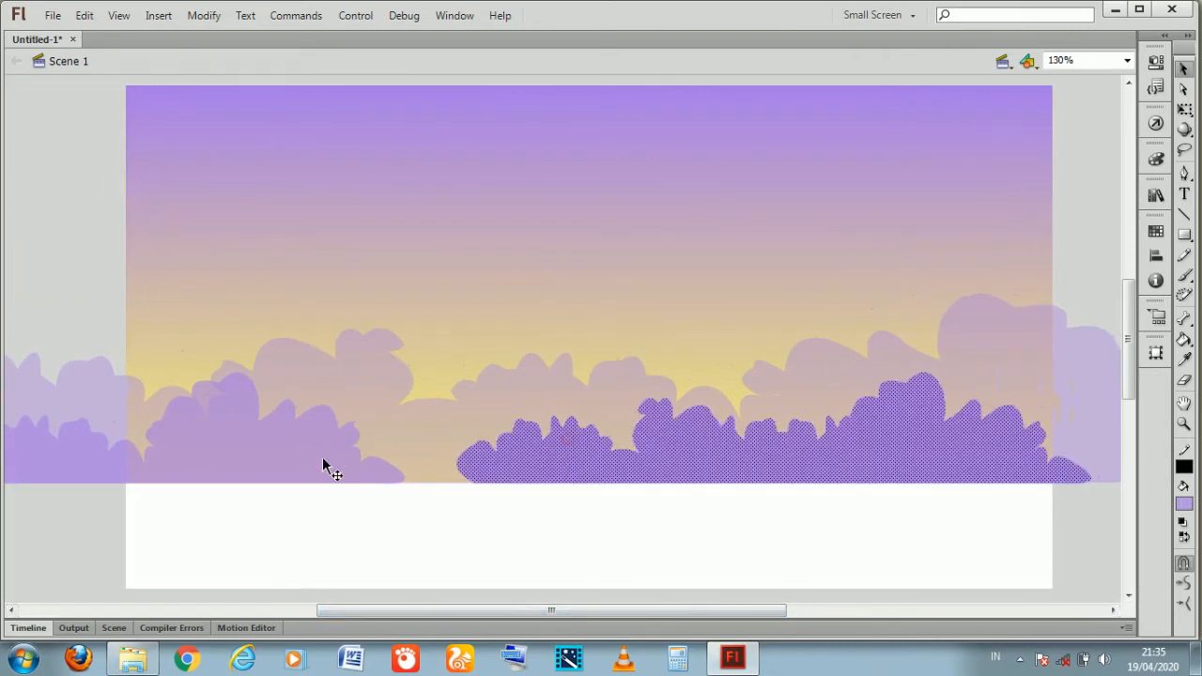
pyautogui.keyDown('shift'); pyautogui.click(238, 457); pyautogui.keyUp('shift')
pyautogui.rightClick(286, 446)
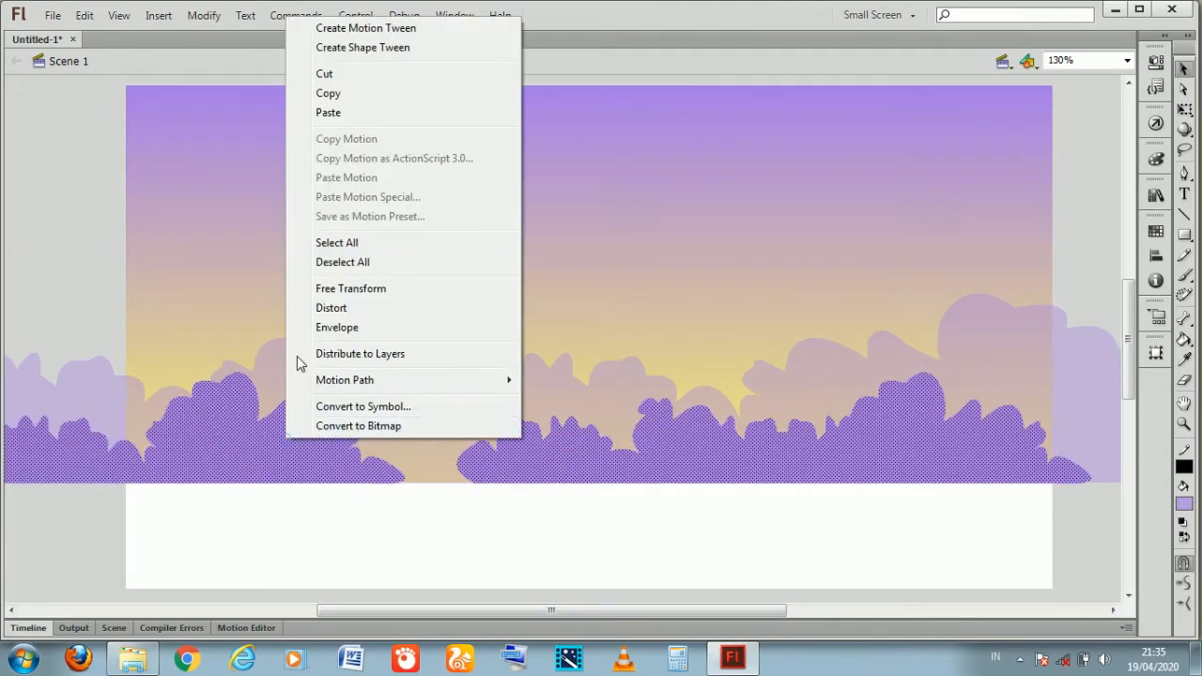
pyautogui.click(322, 93)
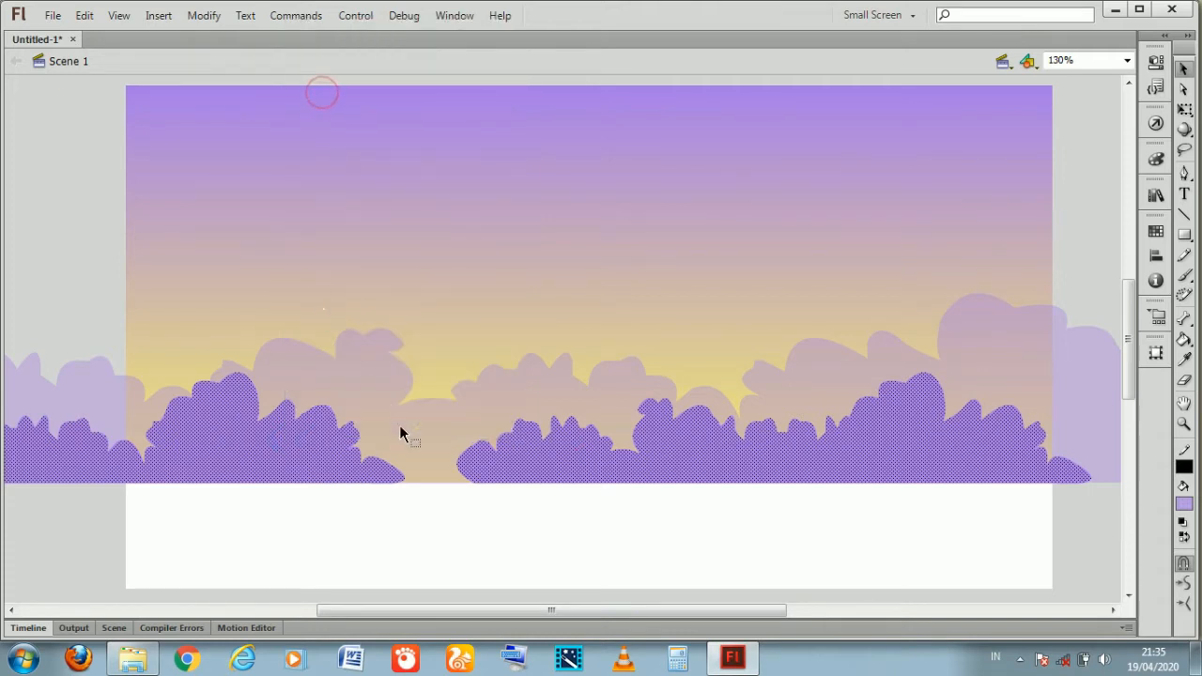
# Place a duplicate of the selected awan2 clouds outside the stage on the left, overlapping the left end of the existing bank
pyautogui.moveTo(397, 609); pyautogui.dragTo(192, 611)
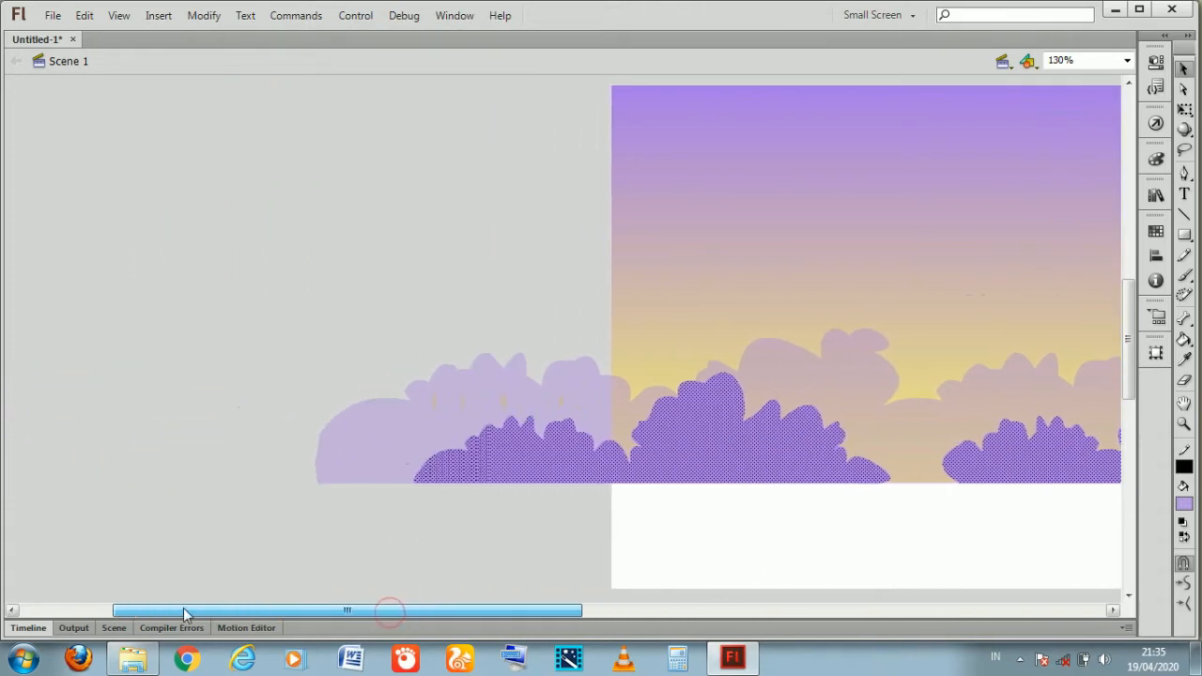
pyautogui.moveTo(501, 460); pyautogui.dragTo(306, 460)
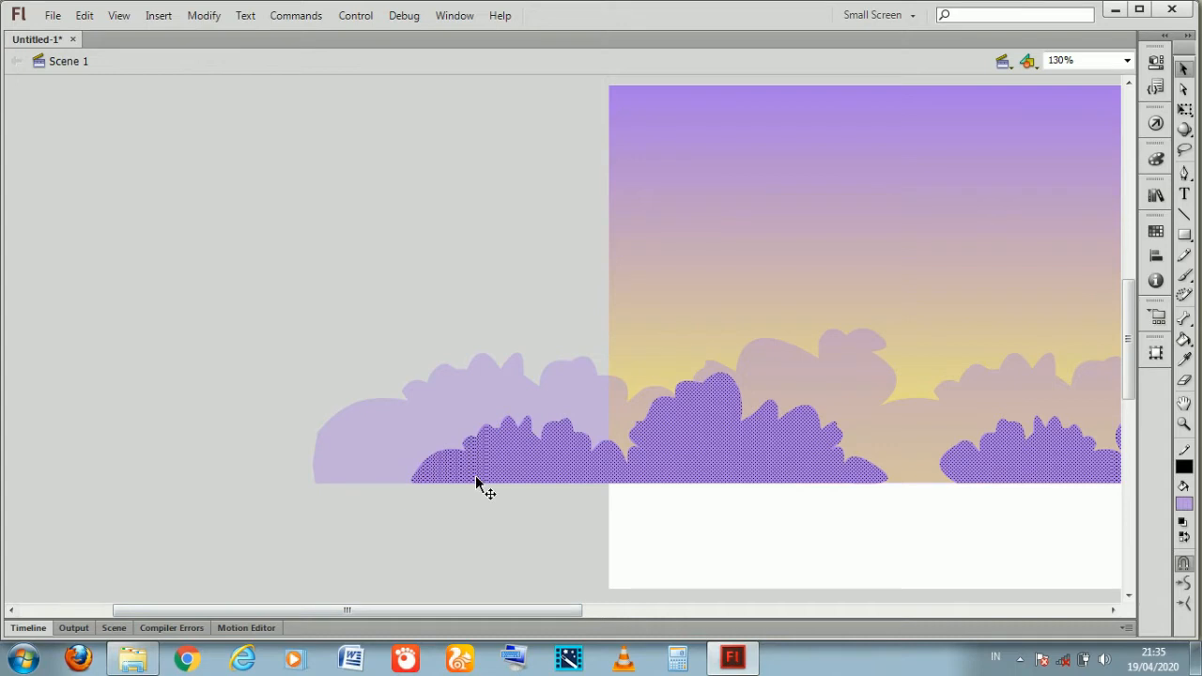
pyautogui.press('Return')
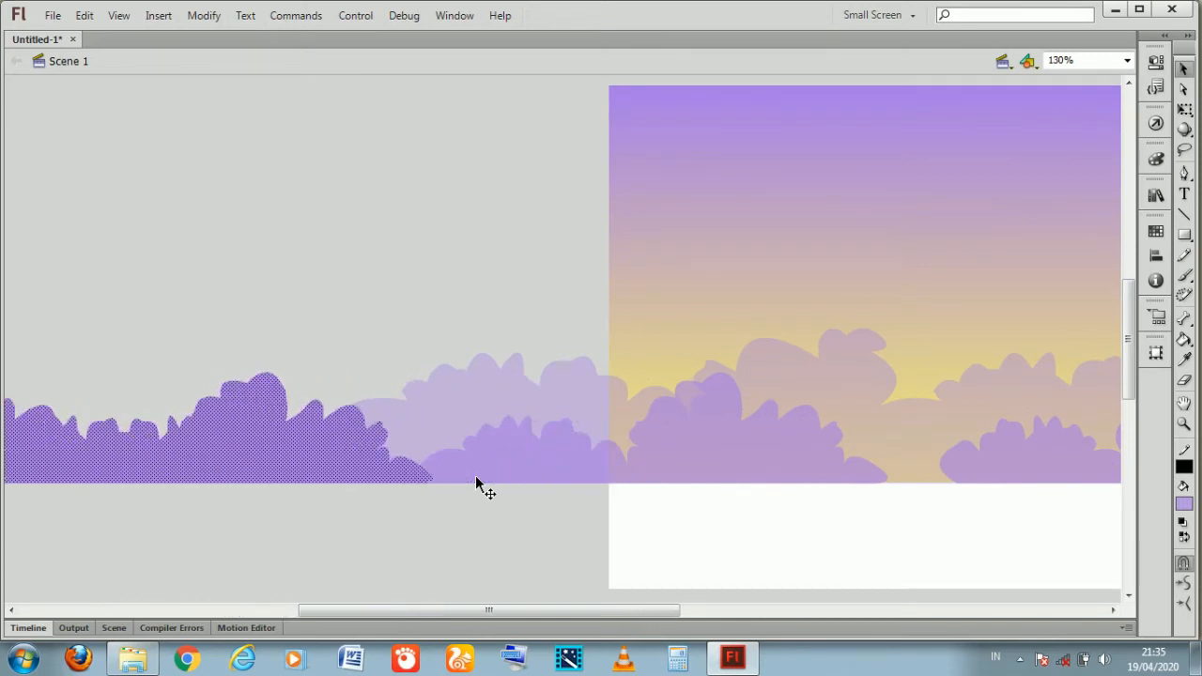
pyautogui.click(405, 279)
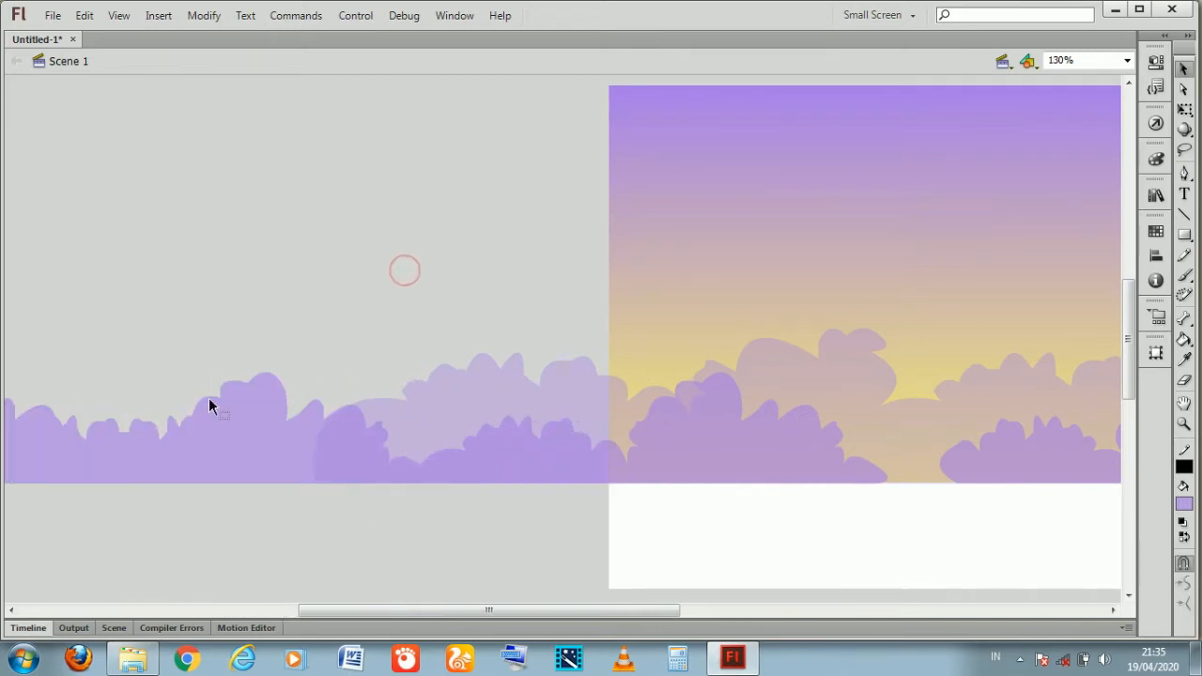
pyautogui.moveTo(323, 614); pyautogui.dragTo(471, 579)
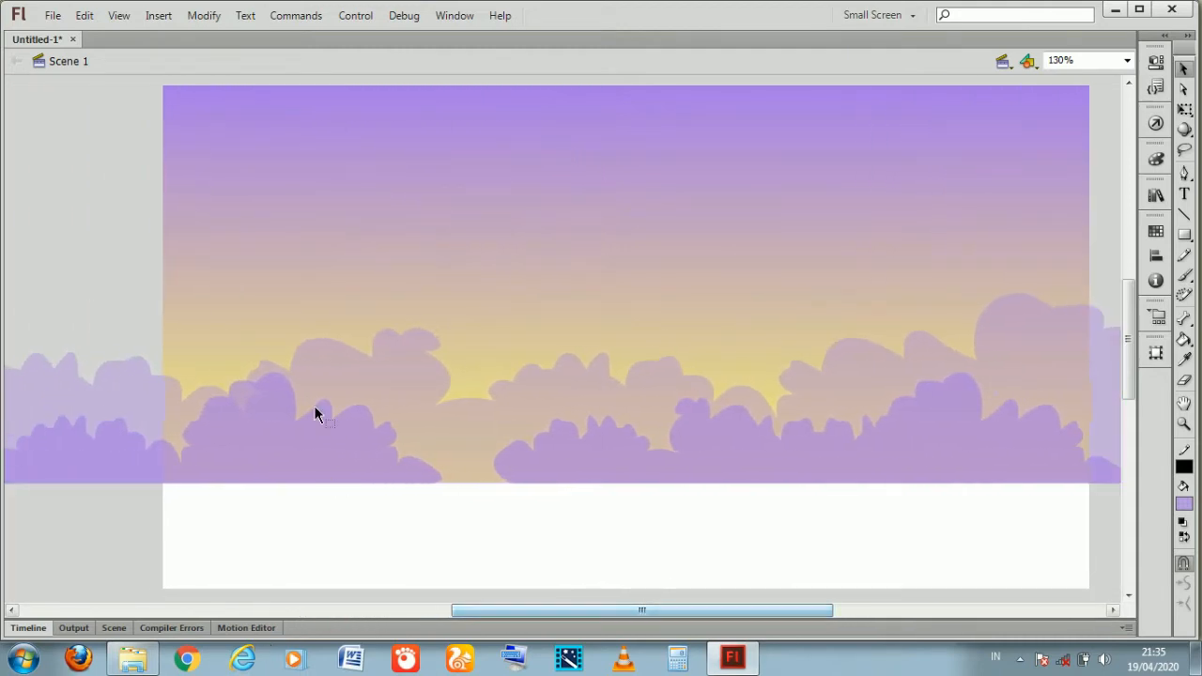
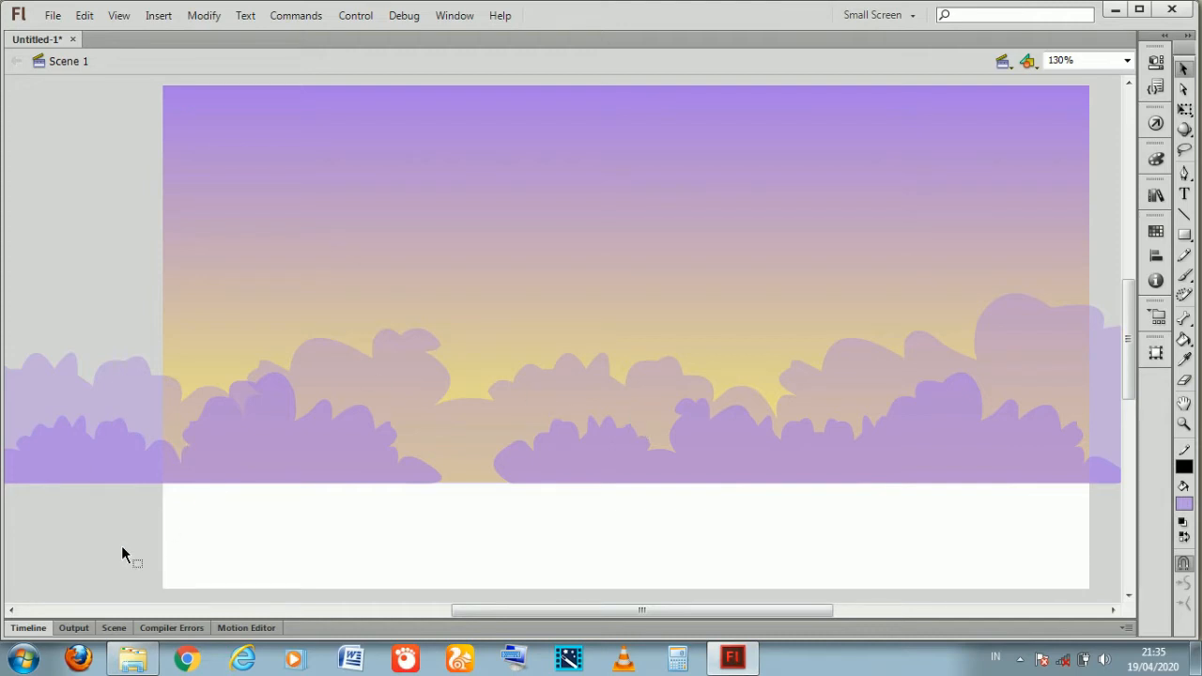
# Lock layer awan2, add a new layer above it, and collapse the timeline again
pyautogui.click(28, 628)
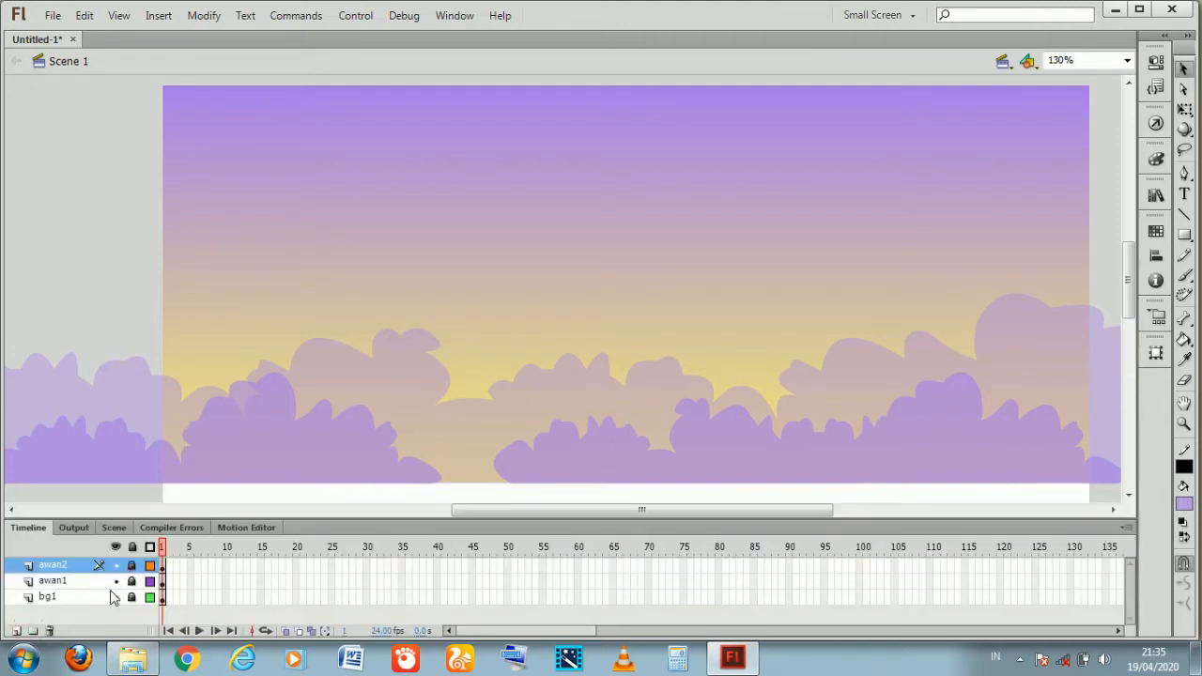
pyautogui.click(14, 630)
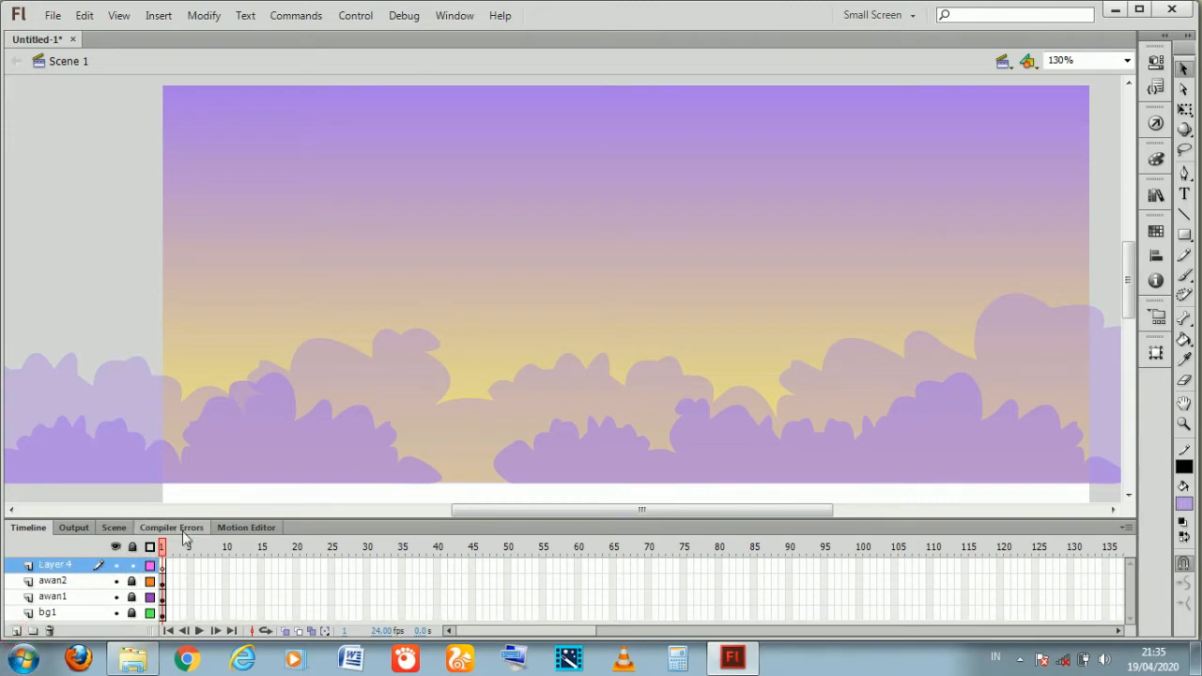
pyautogui.doubleClick(38, 535)
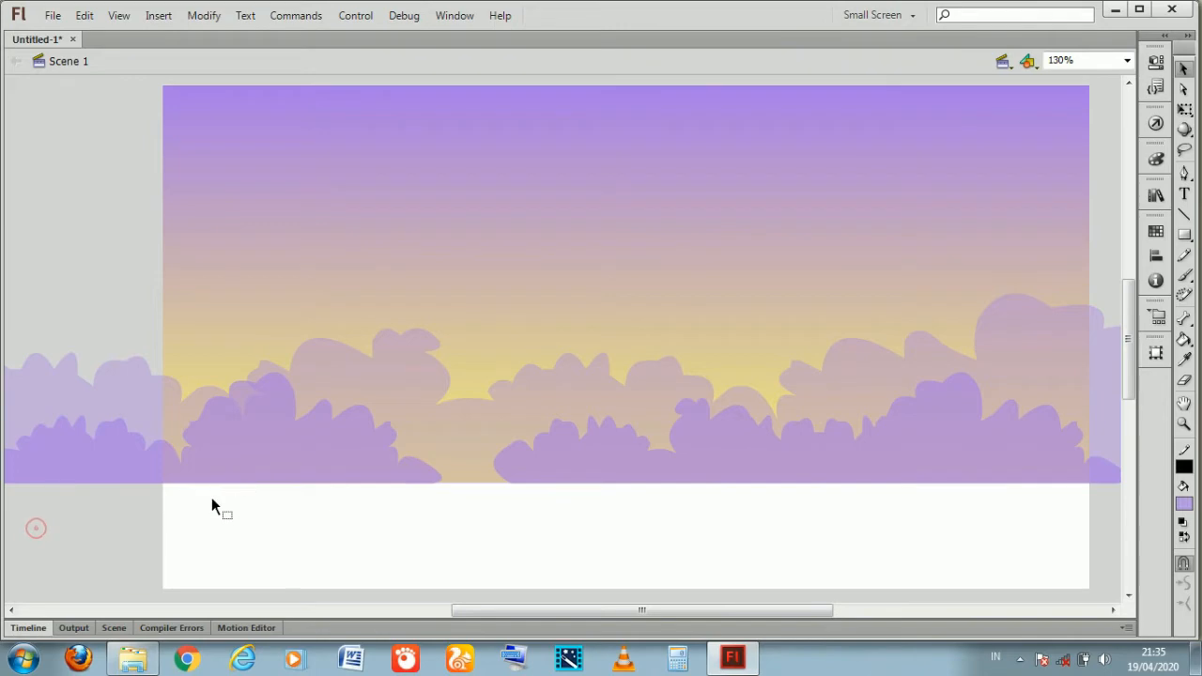
# Paste the copied awan2 clouds onto the new layer and lower them until their base nearly meets the sky's lower edge
pyautogui.hotkey('ctrl', 'v')
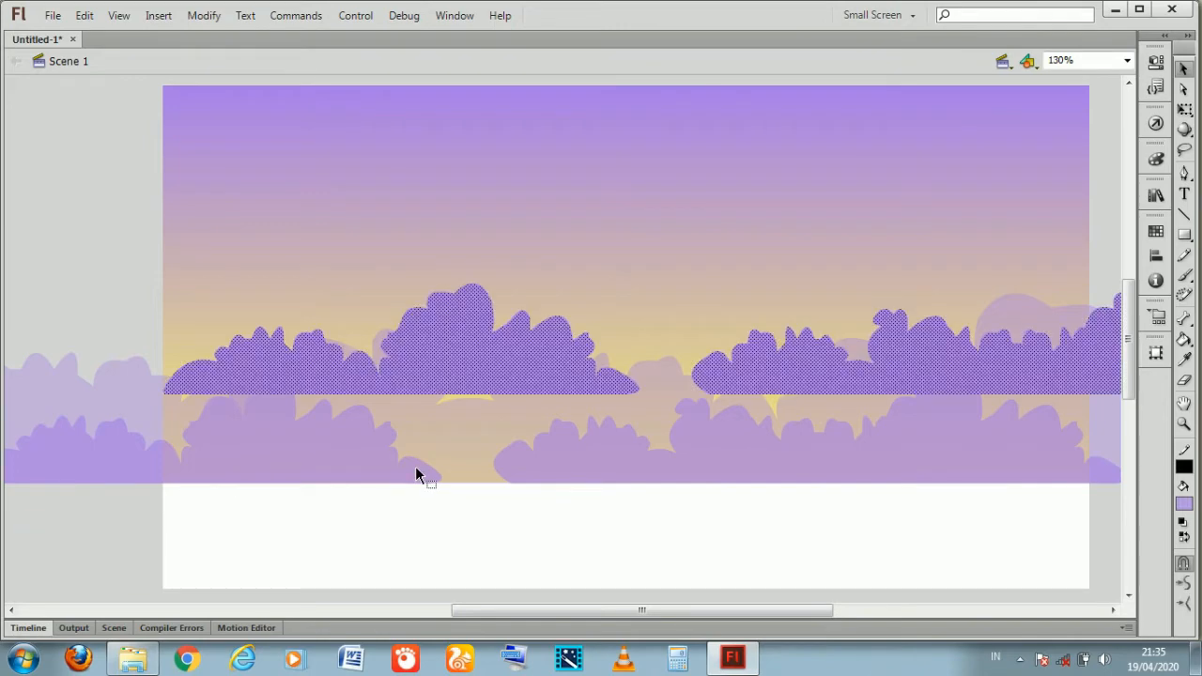
pyautogui.hotkey('shift', 'Down')
pyautogui.hotkey('shift', 'Down')
pyautogui.hotkey('shift', 'Down')
pyautogui.hotkey('shift', 'Down')
pyautogui.hotkey('shift', 'Down')
pyautogui.hotkey('shift', 'Down')
pyautogui.hotkey('shift', 'Down')
pyautogui.hotkey('shift', 'Left')
pyautogui.hotkey('shift', 'Left')
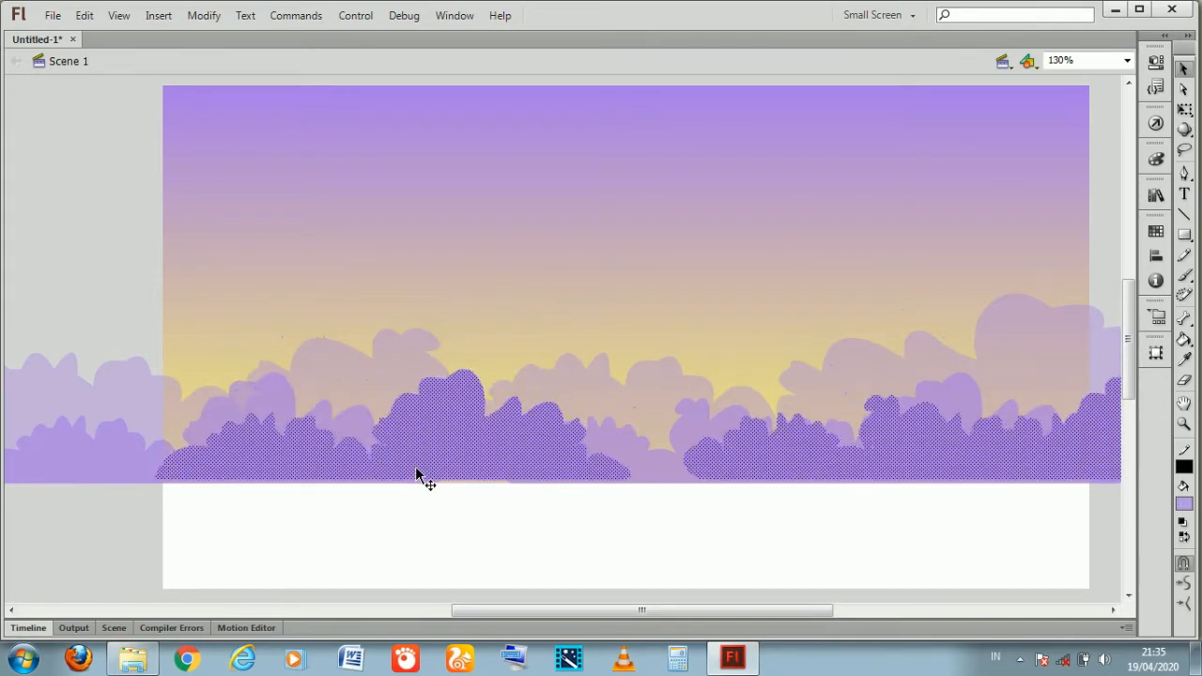
# Shift the pasted clouds sideways and down until they are staggered against the awan2 bank and extend slightly below the sky
pyautogui.hotkey('shift', 'Left')
pyautogui.hotkey('shift', 'Left')
pyautogui.hotkey('shift', 'Left')
pyautogui.hotkey('shift', 'Left')
pyautogui.hotkey('shift', 'Left')
pyautogui.hotkey('shift', 'Left')
pyautogui.hotkey('shift', 'Left')
pyautogui.hotkey('shift', 'Left')
pyautogui.hotkey('shift', 'Left')
pyautogui.hotkey('shift', 'Left')
pyautogui.hotkey('shift', 'Left')
pyautogui.hotkey('shift', 'Left')
pyautogui.hotkey('shift', 'Left')
pyautogui.hotkey('shift', 'Left')
pyautogui.hotkey('shift', 'Left')
pyautogui.hotkey('shift', 'Left')
pyautogui.hotkey('shift', 'Left')
pyautogui.hotkey('shift', 'Left')
pyautogui.hotkey('shift', 'Left')
pyautogui.hotkey('shift', 'Left')
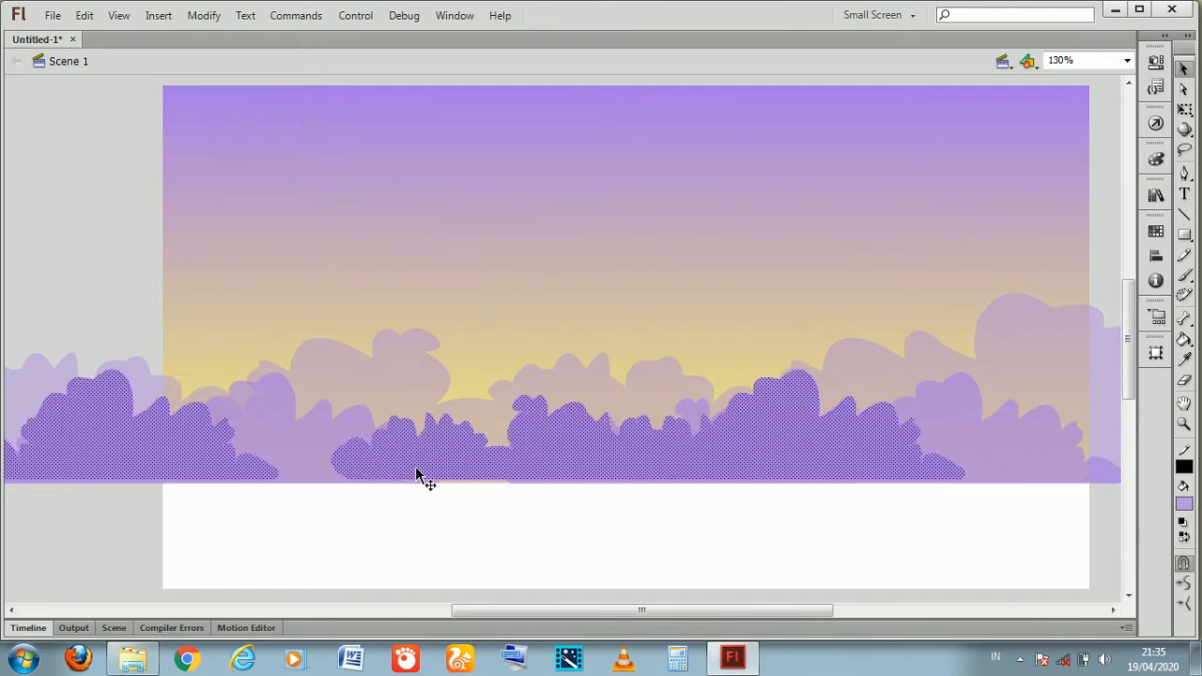
pyautogui.hotkey('shift', 'Right')
pyautogui.hotkey('shift', 'Right')
pyautogui.hotkey('shift', 'Right')
pyautogui.hotkey('shift', 'Right')
pyautogui.hotkey('shift', 'Right')
pyautogui.hotkey('shift', 'Right')
pyautogui.hotkey('shift', 'Right')
pyautogui.hotkey('shift', 'Right')
pyautogui.hotkey('shift', 'Right')
pyautogui.hotkey('shift', 'Right')
pyautogui.hotkey('shift', 'Right')
pyautogui.hotkey('shift', 'Right')
pyautogui.hotkey('shift', 'Right')
pyautogui.hotkey('shift', 'Right')
pyautogui.hotkey('shift', 'Right')
pyautogui.hotkey('shift', 'Right')
pyautogui.hotkey('shift', 'Right')
pyautogui.hotkey('shift', 'Right')
pyautogui.hotkey('shift', 'Right')
pyautogui.hotkey('shift', 'Right')
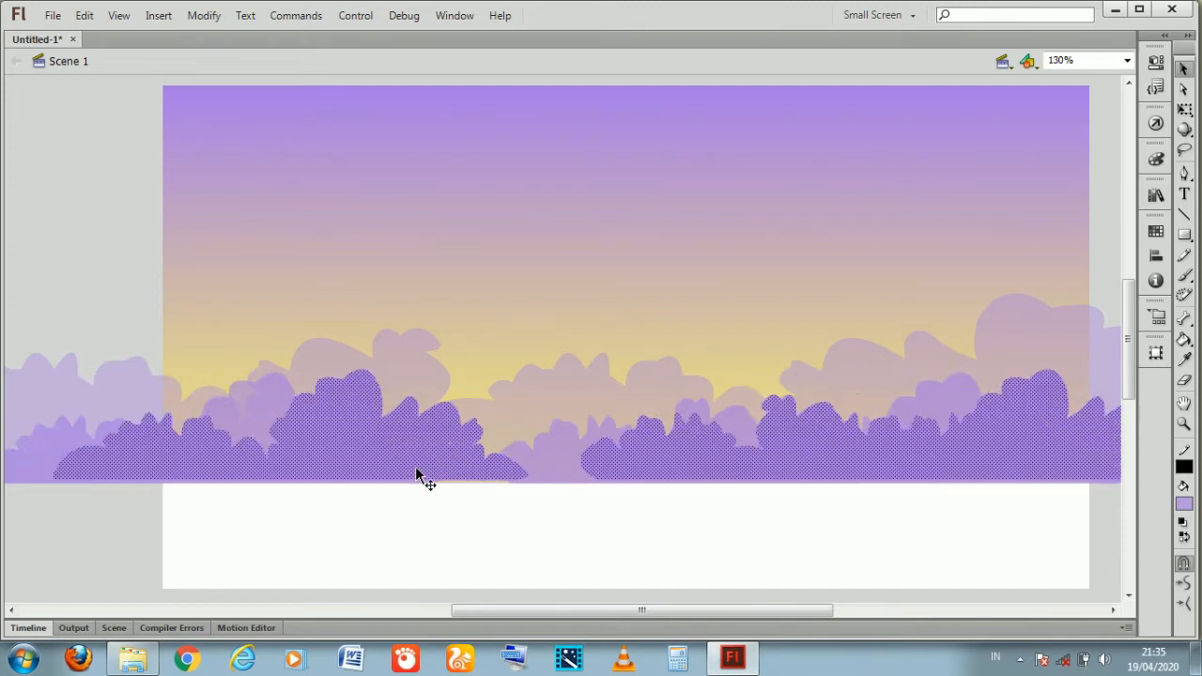
pyautogui.hotkey('shift', 'Right')
pyautogui.hotkey('shift', 'Down')
pyautogui.hotkey('shift', 'Up')
pyautogui.hotkey('shift', 'Down')
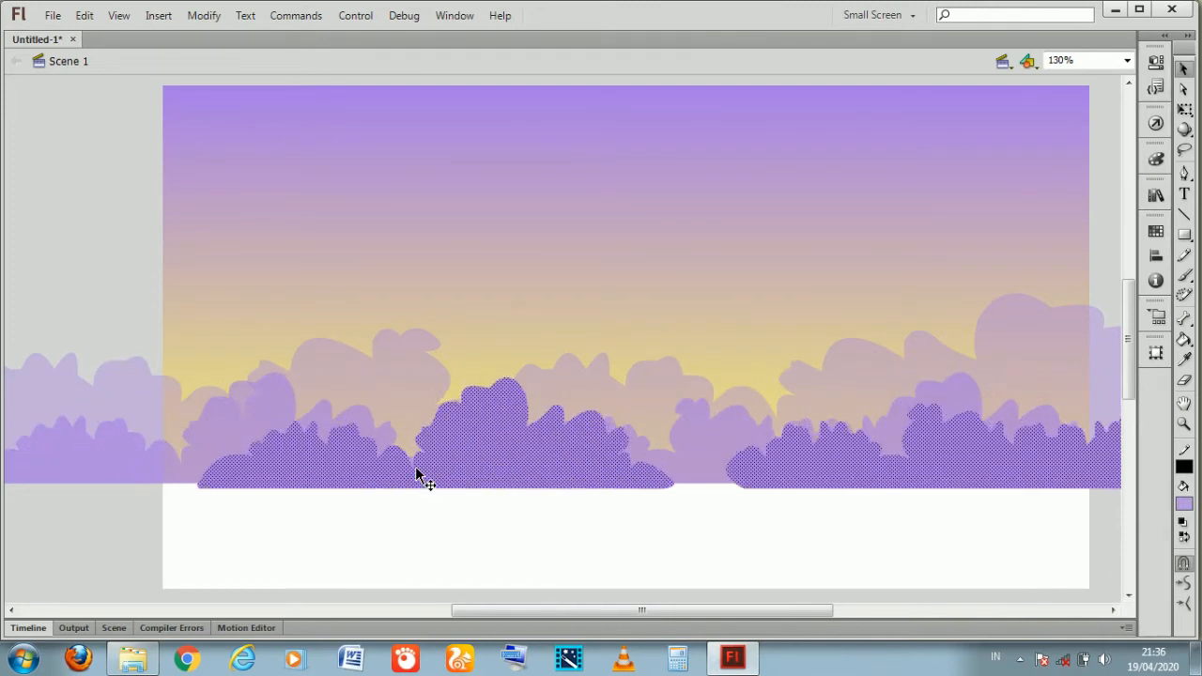
pyautogui.hotkey('shift', 'Down')
pyautogui.hotkey('shift', 'Down')
pyautogui.hotkey('shift', 'Up')
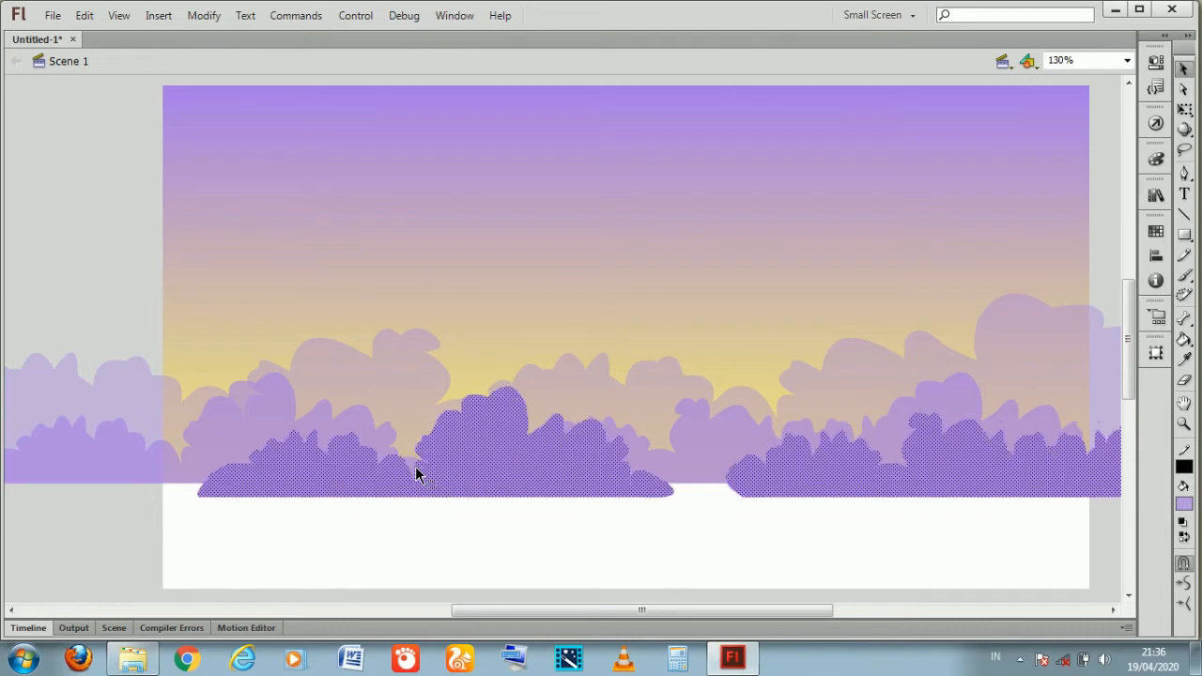
# Delete the right-hand piece of the pasted clouds, keeping only the left piece on the new layer
pyautogui.click(759, 351)
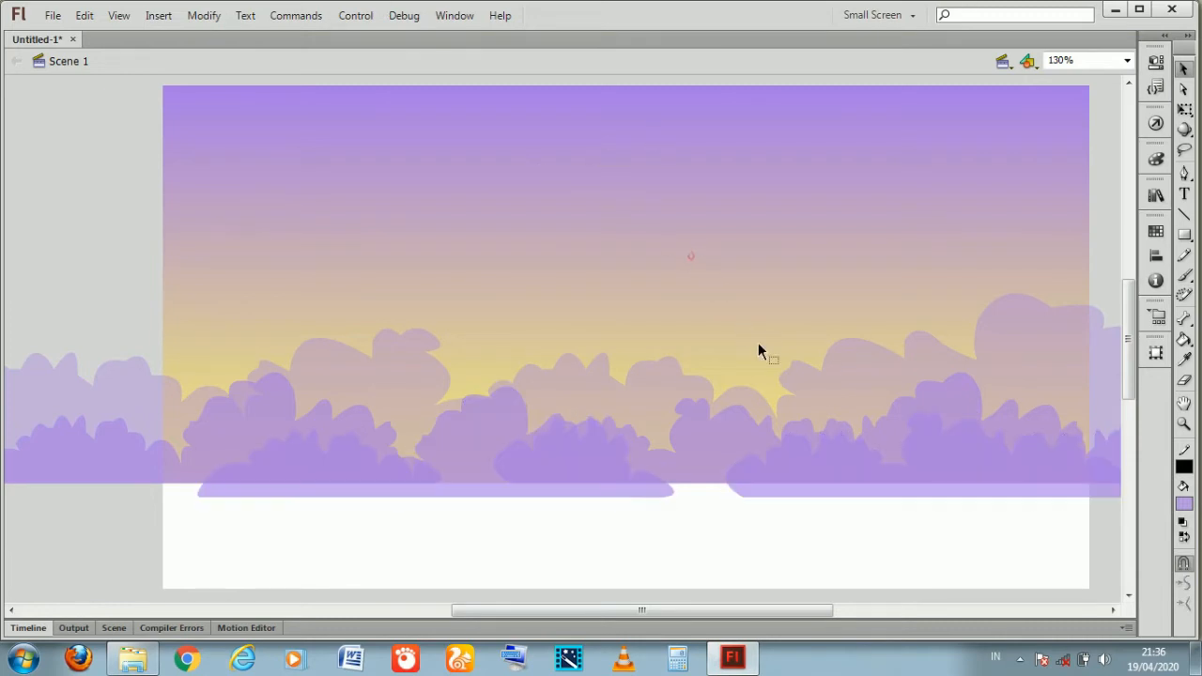
pyautogui.click(858, 467)
pyautogui.press('Delete')
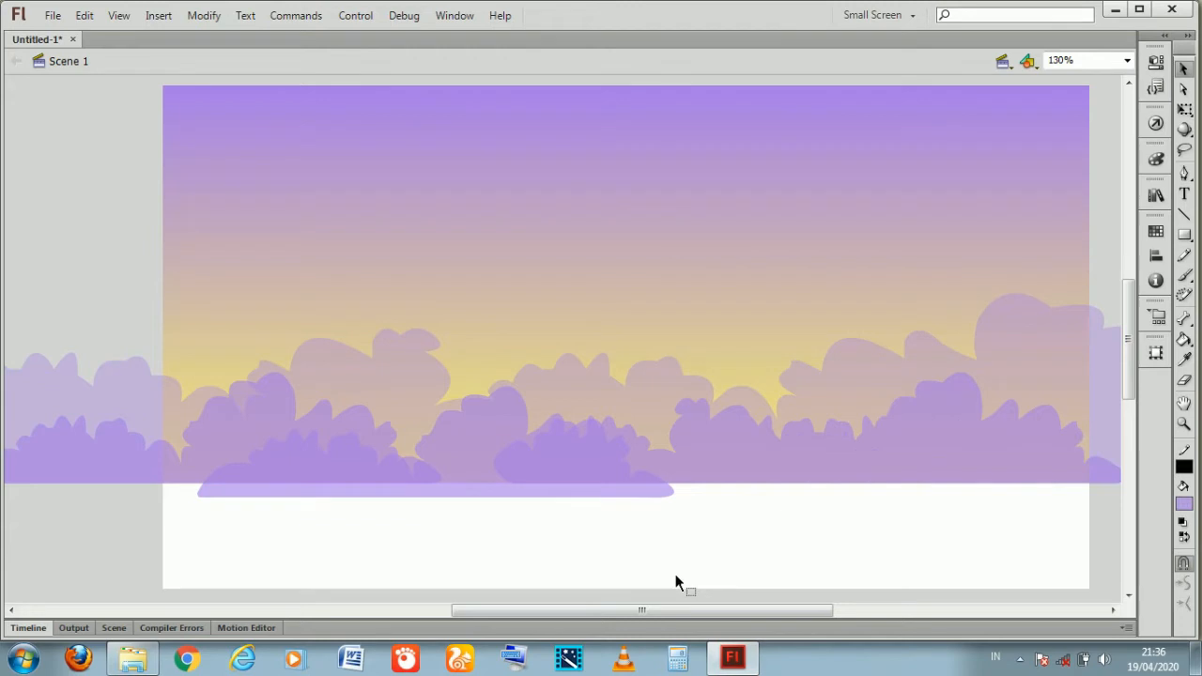
# Fill the remaining pasted cloud with dark violet #663399 at 100% alpha
pyautogui.moveTo(639, 611)
pyautogui.mouseDown()
pyautogui.moveTo(832, 607)
pyautogui.moveTo(564, 569)
pyautogui.moveTo(624, 594)
pyautogui.mouseUp()
pyautogui.click(601, 485)
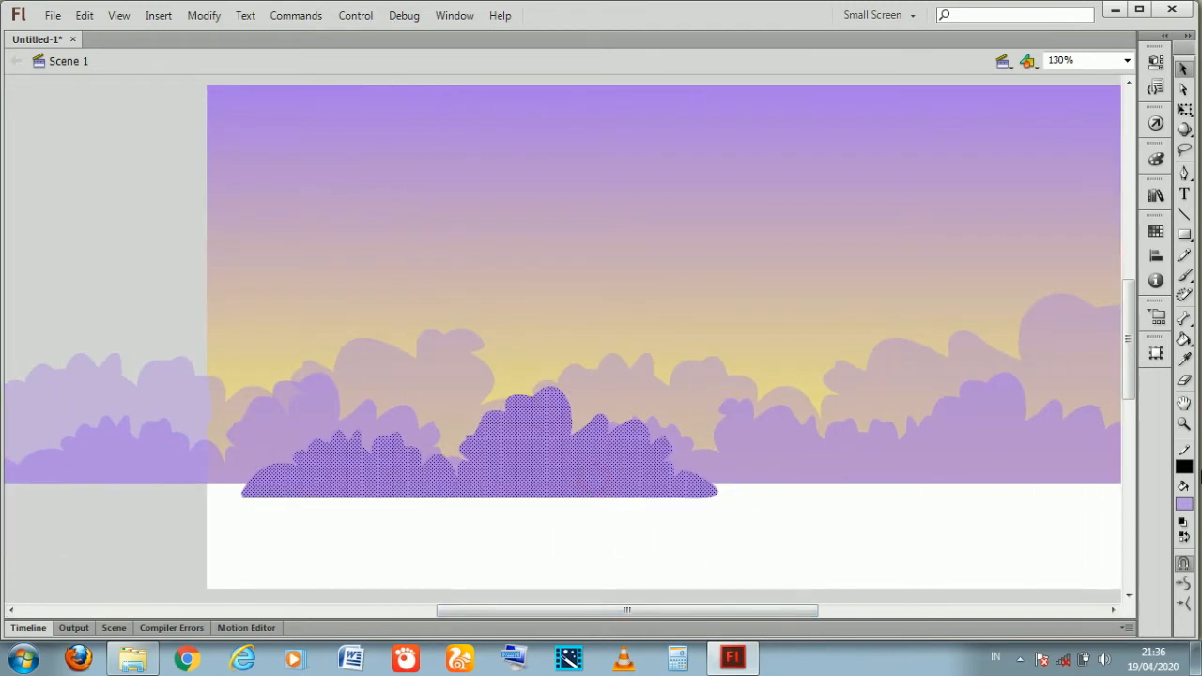
pyautogui.click(1183, 507)
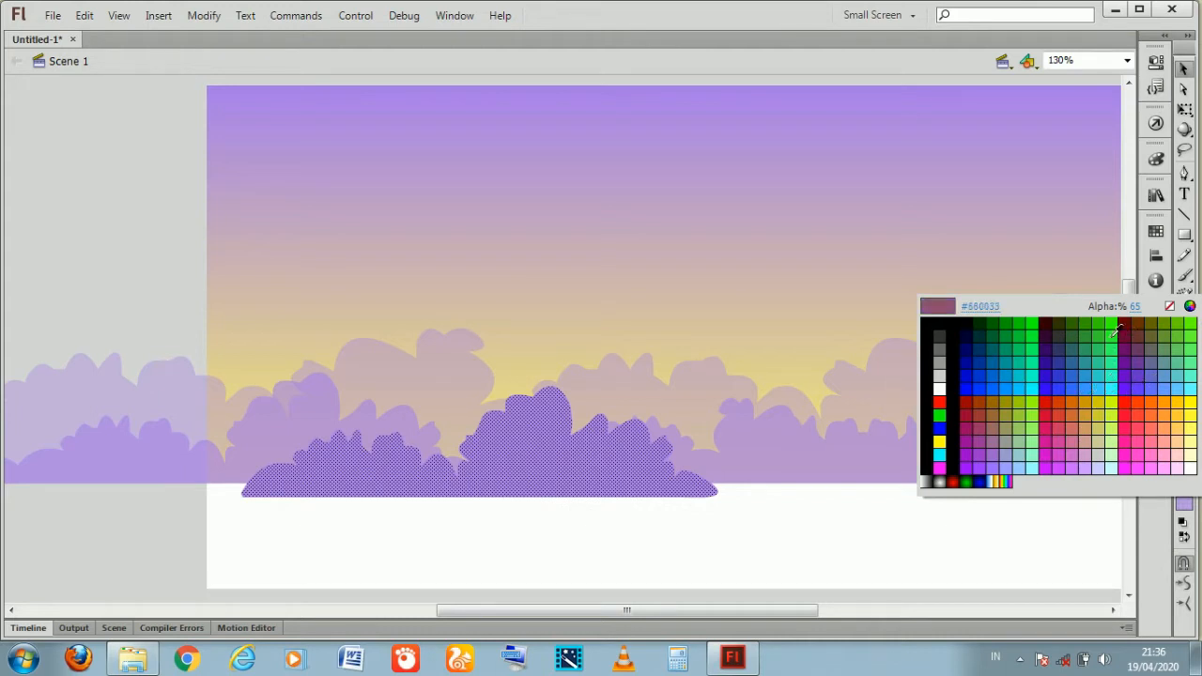
pyautogui.click(1140, 361)
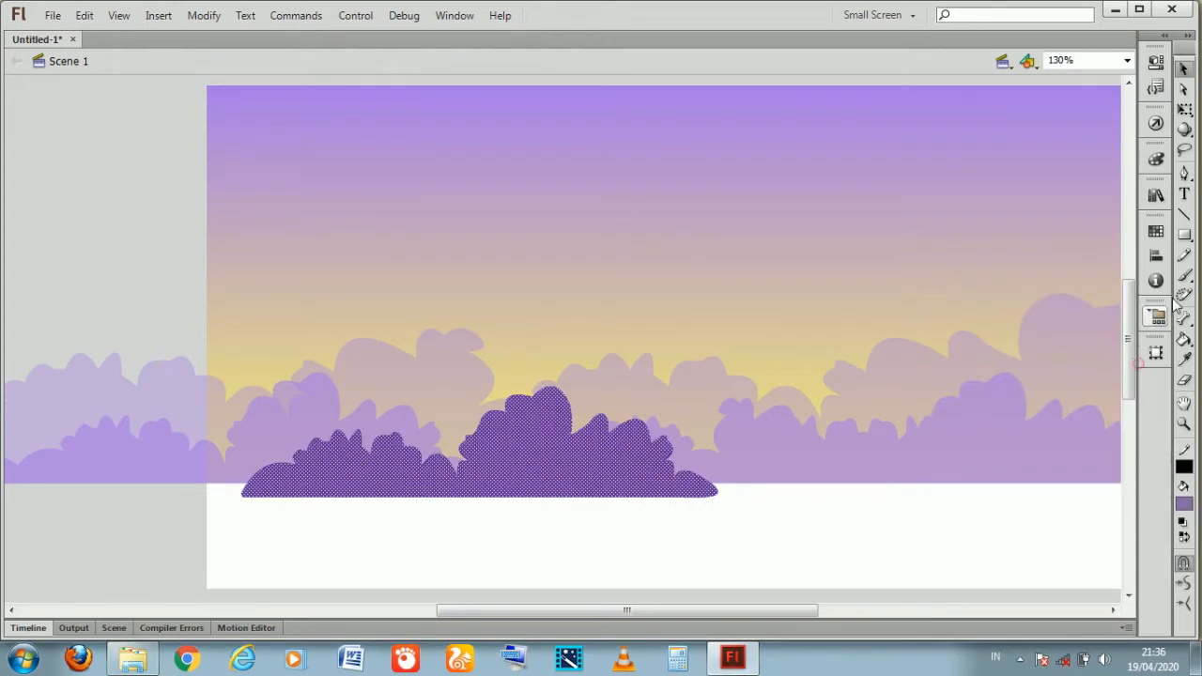
pyautogui.click(1183, 504)
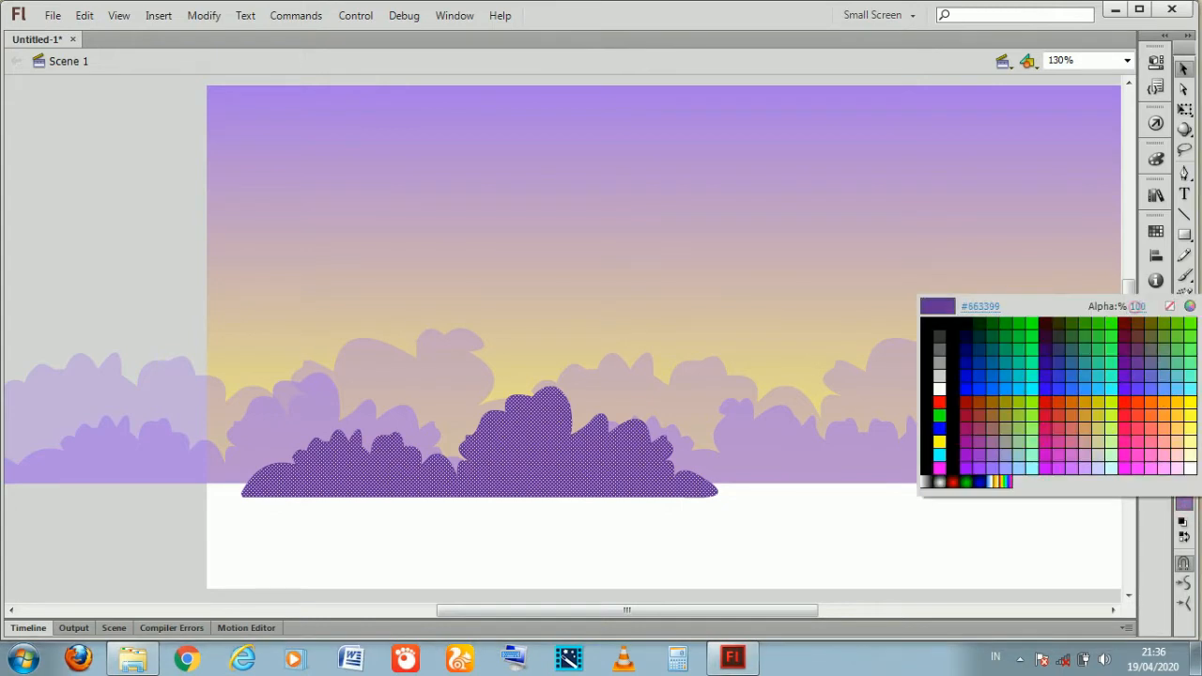
pyautogui.click(1136, 308)
pyautogui.click(728, 543)
pyautogui.click(542, 490)
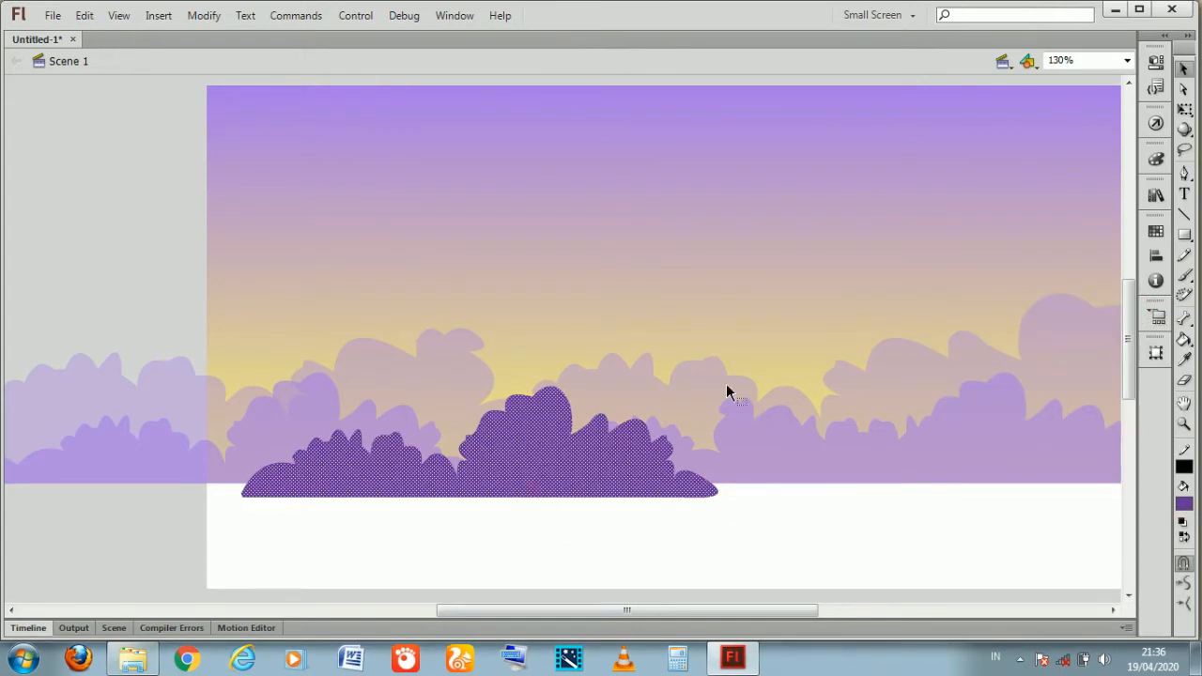
# Try the violet sampled from the upper part of the sky as the new cloud's fill
pyautogui.click(1183, 504)
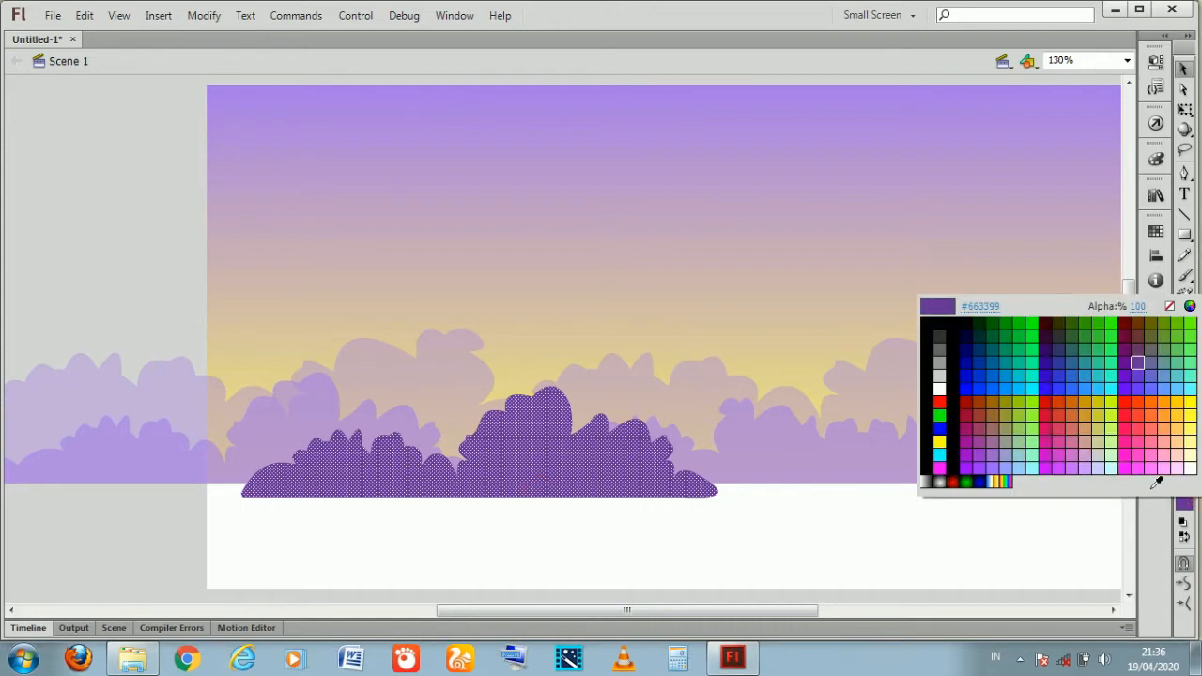
pyautogui.click(267, 140)
pyautogui.click(107, 142)
pyautogui.click(582, 479)
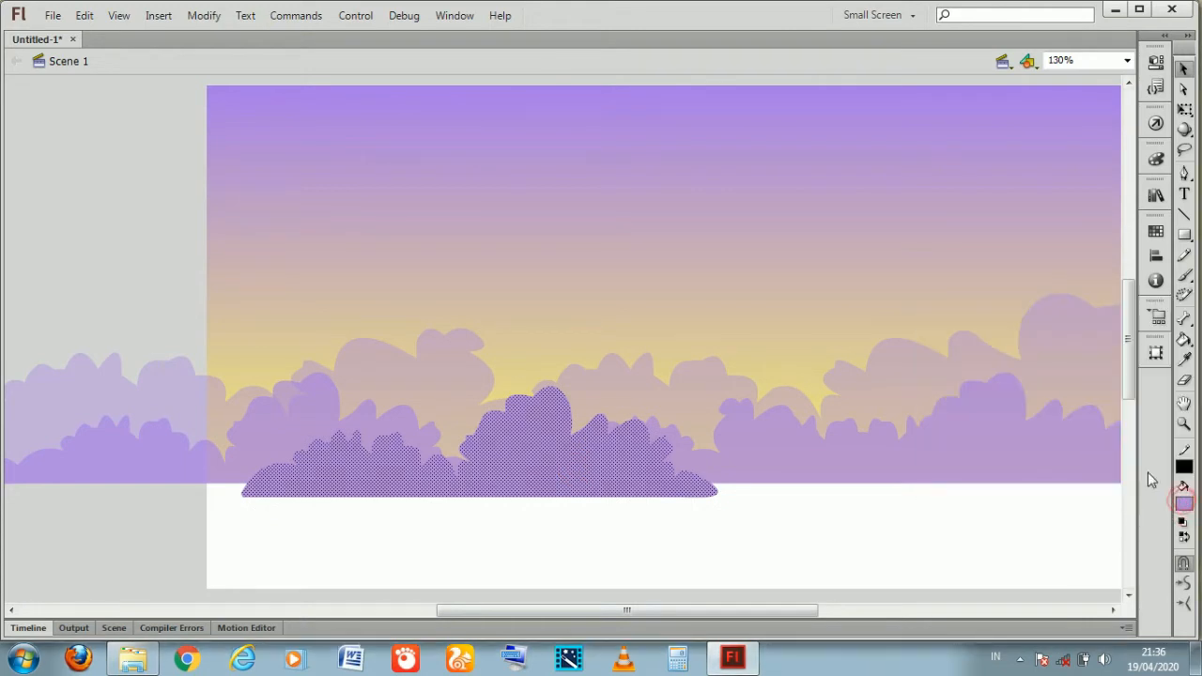
# Recolour the new cloud with a solid bright violet from the colour swatches
pyautogui.click(1184, 503)
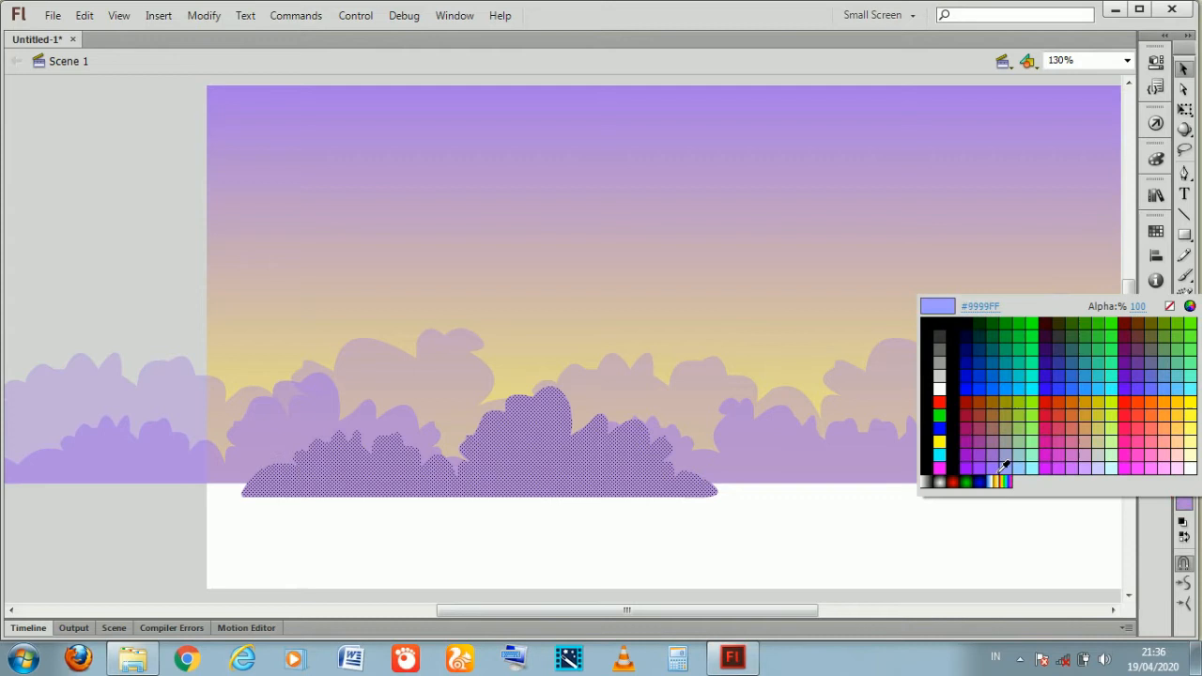
pyautogui.click(999, 467)
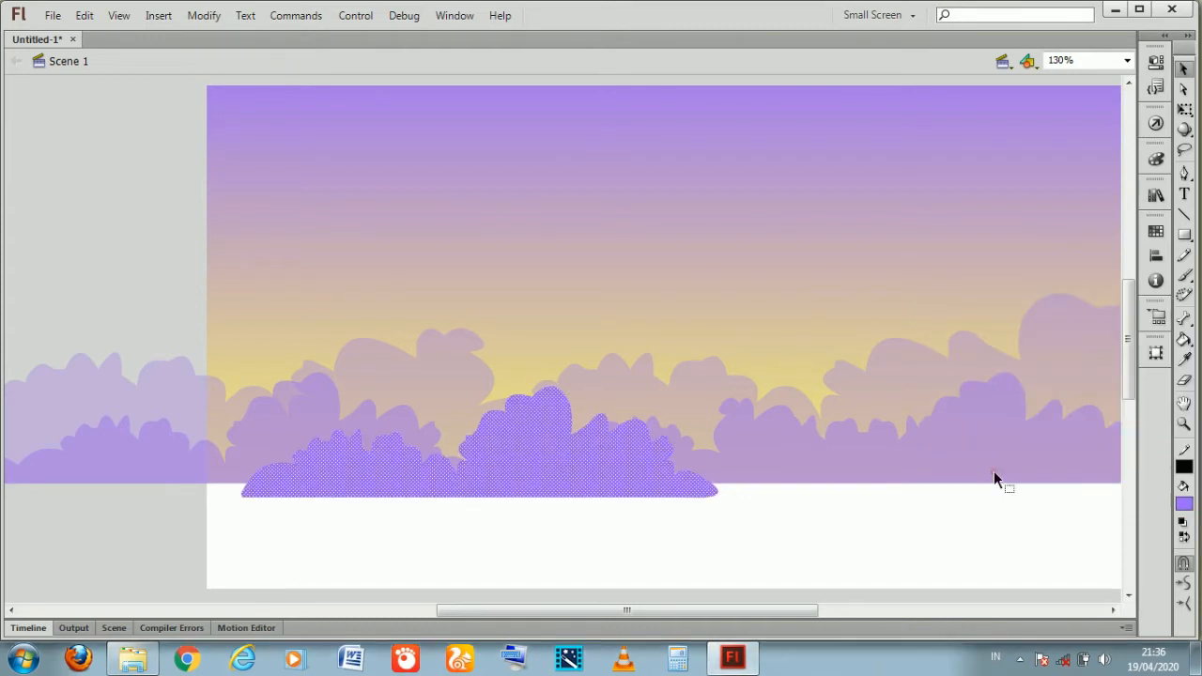
pyautogui.click(28, 169)
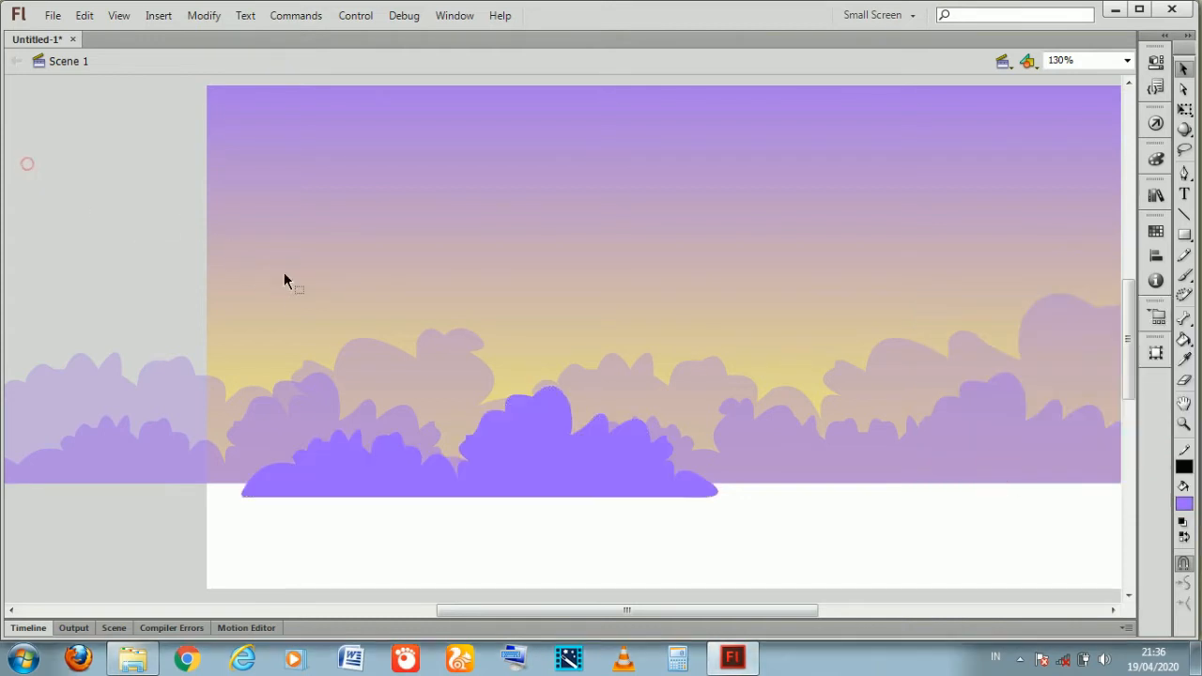
# Move the bright violet cloud left and slightly down until its tip passes the sky's left edge
pyautogui.click(536, 457)
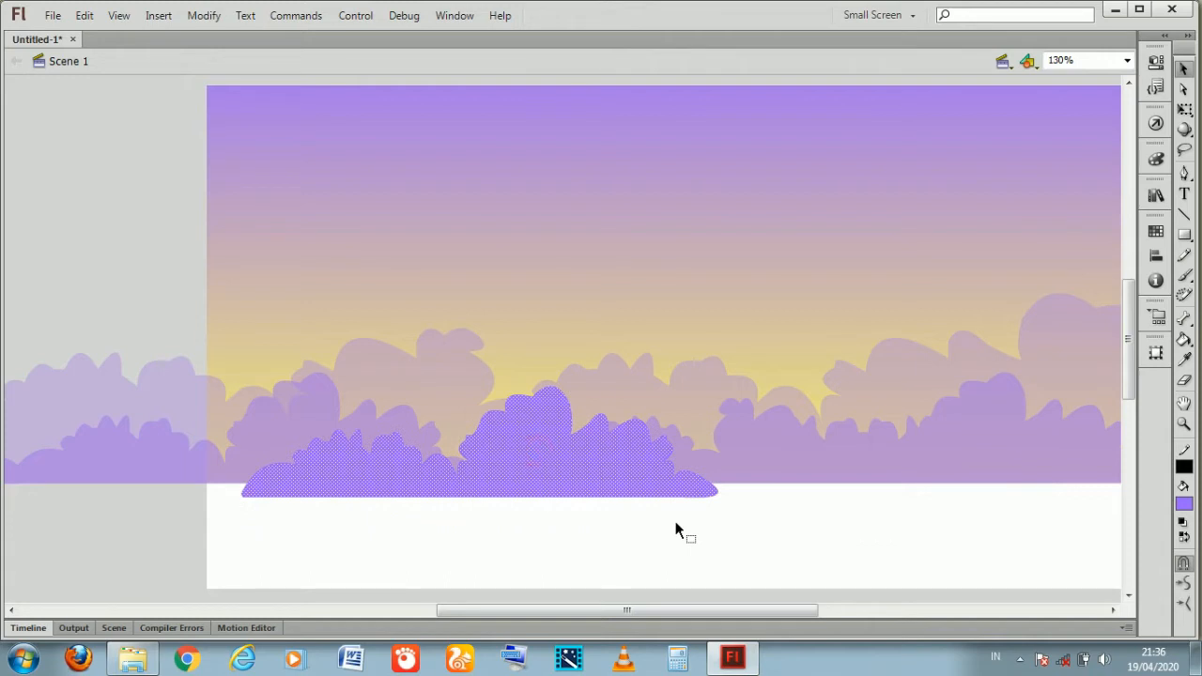
pyautogui.press('Down')
pyautogui.press('Down')
pyautogui.press('Down')
pyautogui.press('Down')
pyautogui.press('Down')
pyautogui.press('Down')
pyautogui.press('Down')
pyautogui.press('Down')
pyautogui.press('Left')
pyautogui.press('Left')
pyautogui.press('Left')
pyautogui.press('Left')
pyautogui.press('Left')
pyautogui.press('Left')
pyautogui.press('Left')
pyautogui.press('Left')
pyautogui.press('Left')
pyautogui.press('Left')
pyautogui.press('Left')
pyautogui.press('Left')
pyautogui.press('Left')
pyautogui.press('Left')
pyautogui.press('Left')
pyautogui.press('Left')
pyautogui.press('Left')
pyautogui.press('Left')
pyautogui.press('Left')
pyautogui.press('Left')
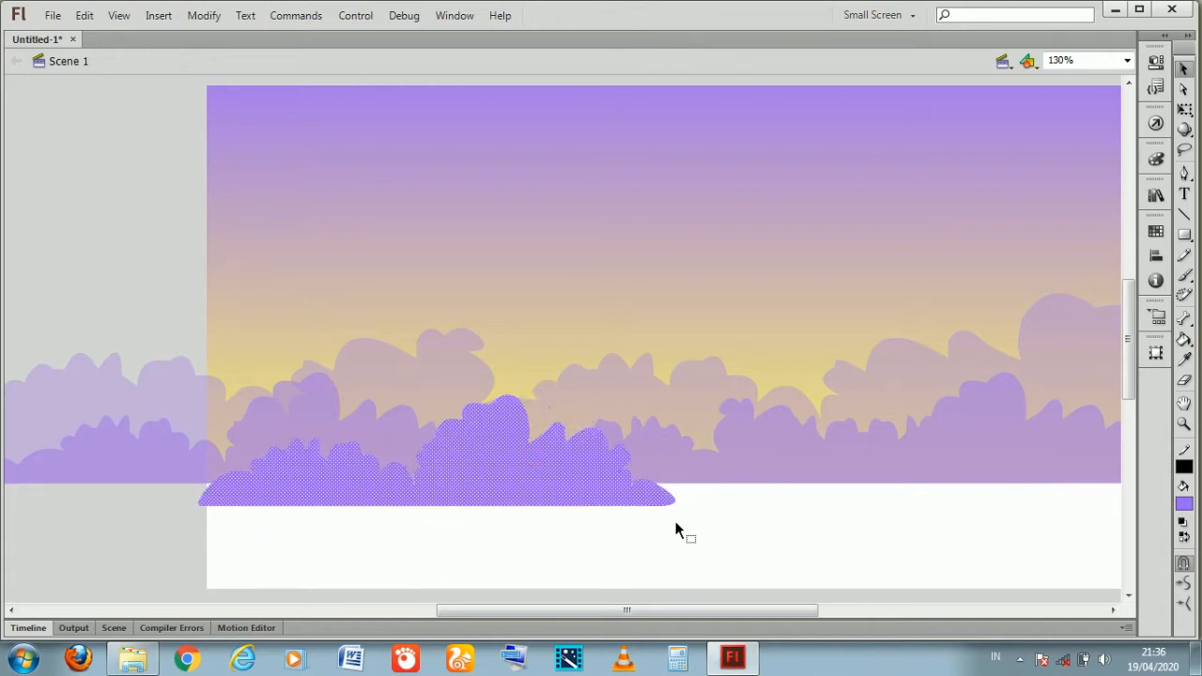
pyautogui.press('Up')
pyautogui.press('Up')
pyautogui.press('Up')
pyautogui.press('Up')
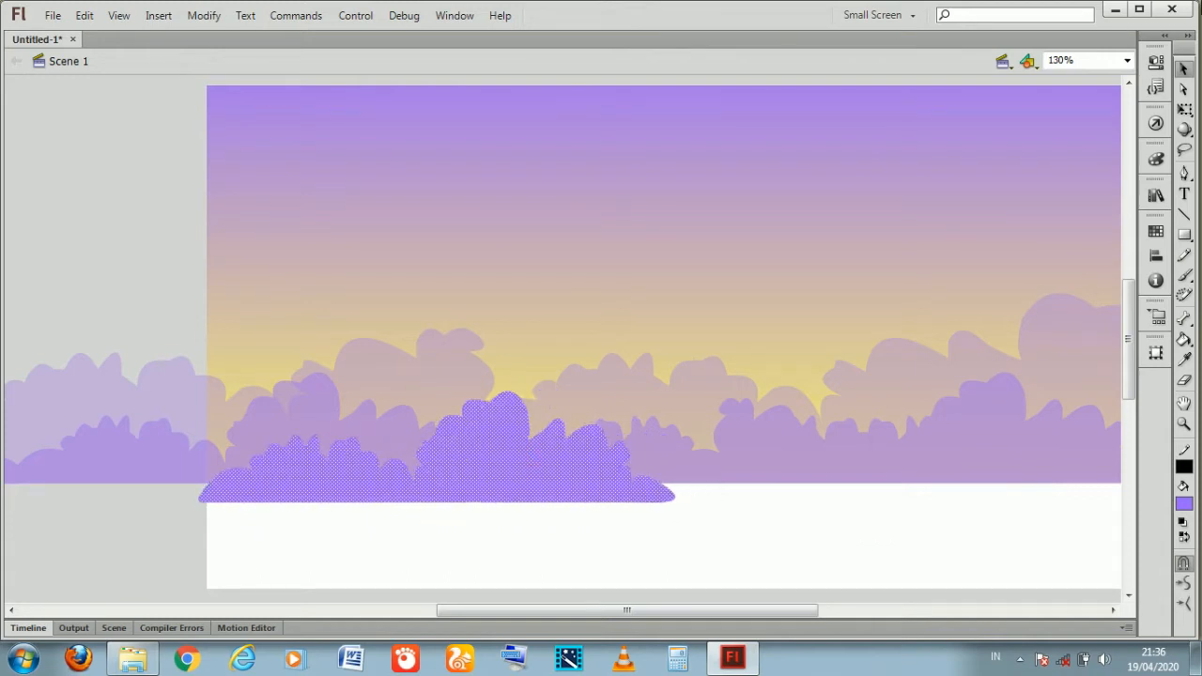
# Flatten the bright violet cloud by about a third of its height with Free Transform and lower it slightly
pyautogui.click(1185, 109)
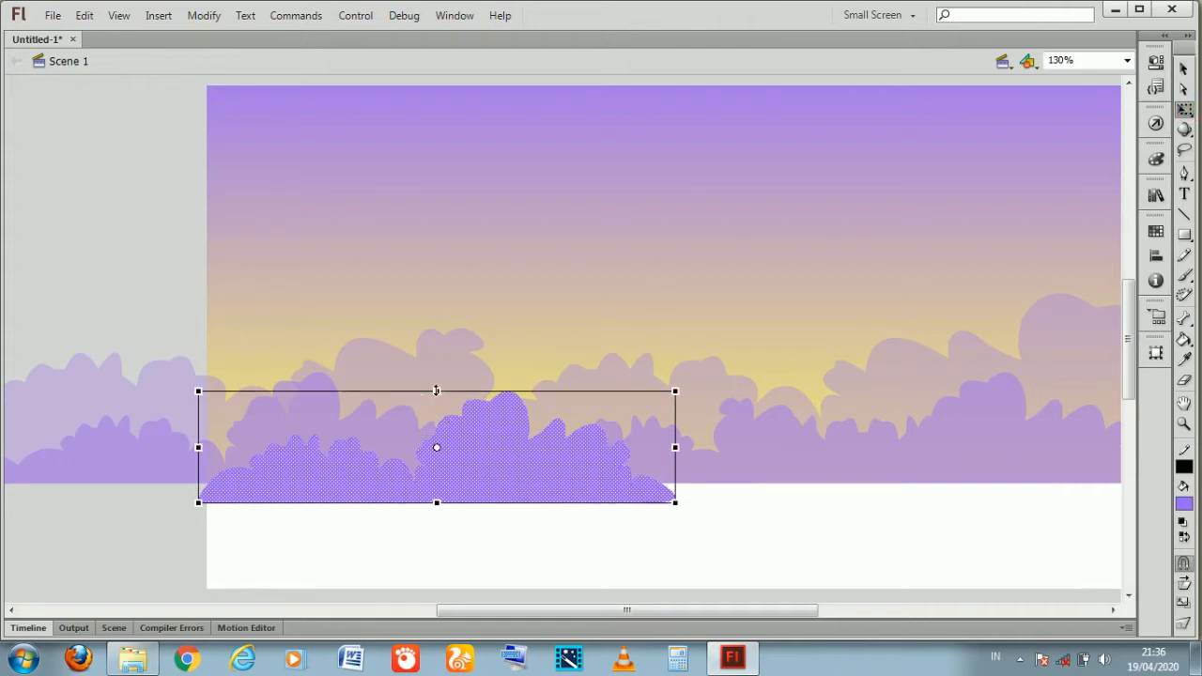
pyautogui.moveTo(436, 390); pyautogui.dragTo(436, 432)
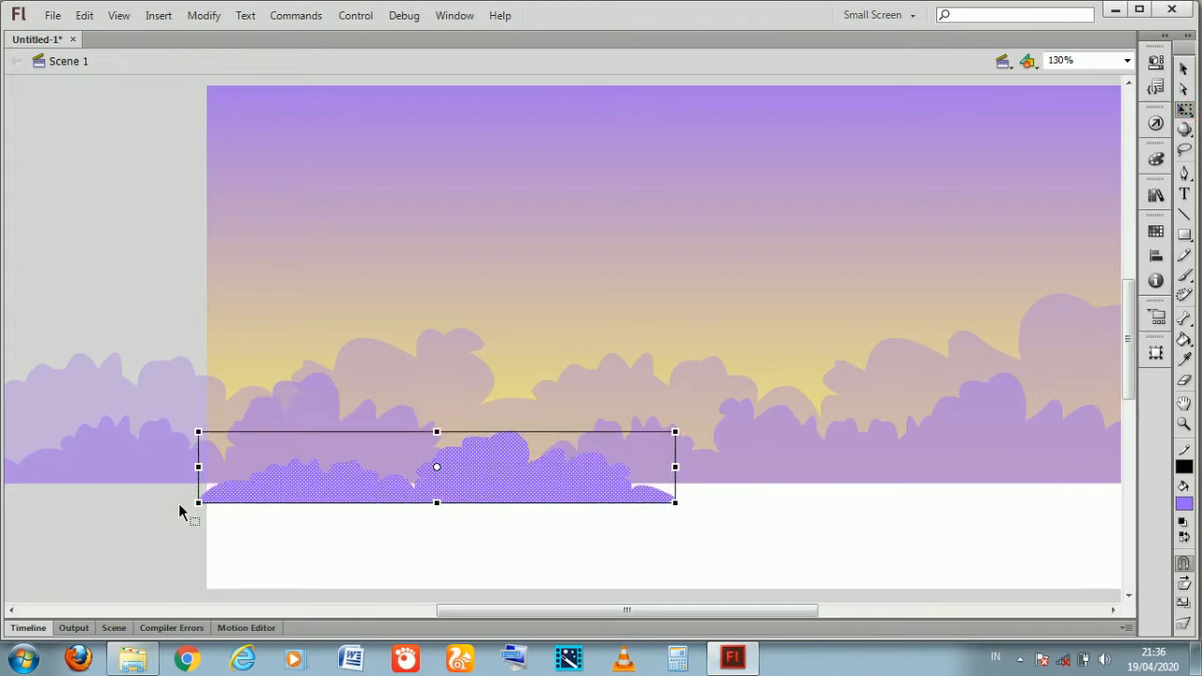
pyautogui.click(144, 504)
pyautogui.moveTo(451, 610); pyautogui.dragTo(490, 610)
pyautogui.click(362, 492)
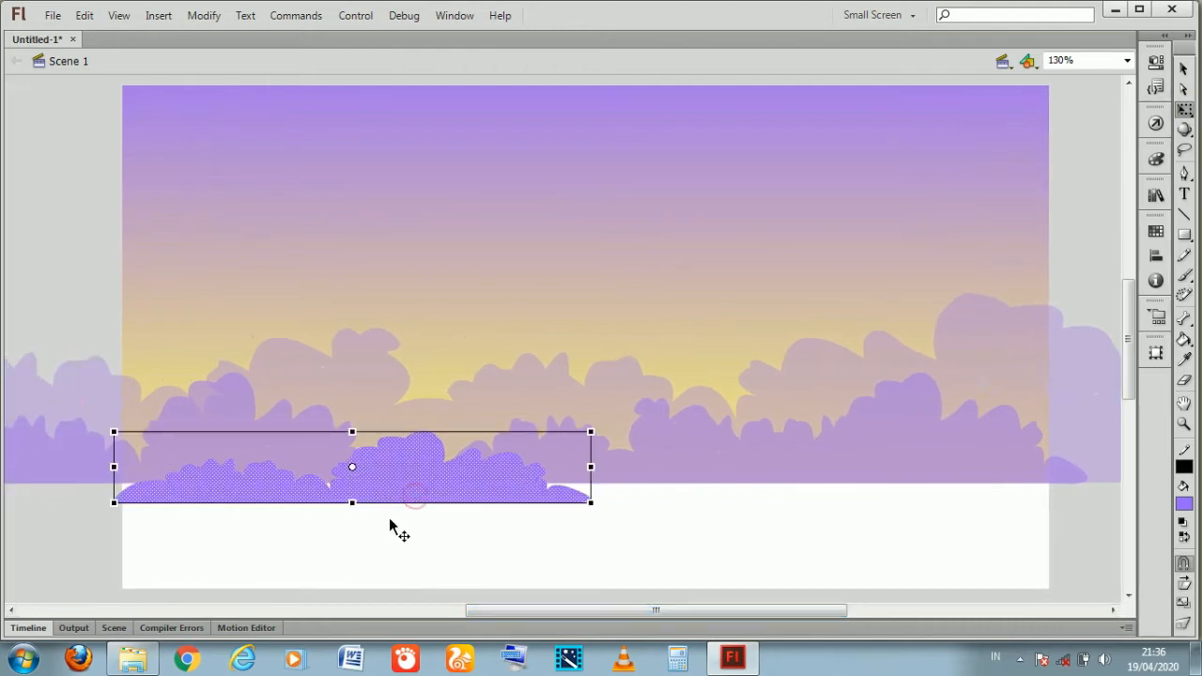
pyautogui.moveTo(591, 428)
pyautogui.mouseDown()
pyautogui.moveTo(591, 443)
pyautogui.moveTo(592, 433)
pyautogui.mouseUp()
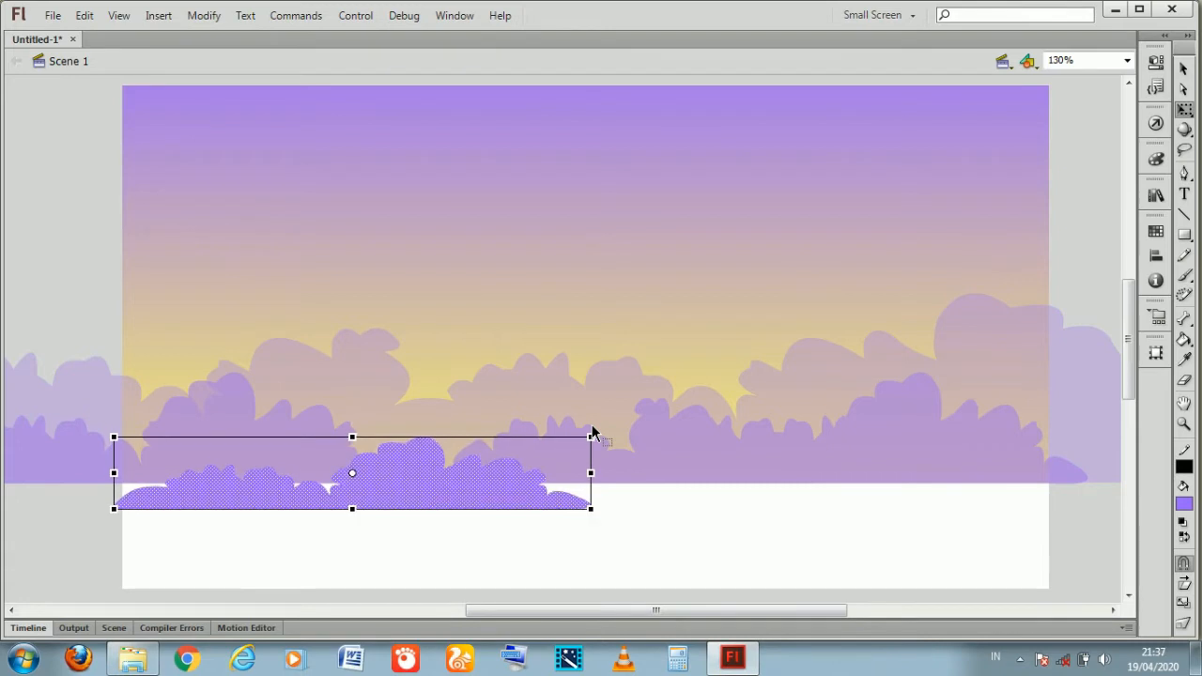
# Duplicate the flattened cloud and move the copy right until it joins the original's end and passes the sky's right edge
pyautogui.hotkey('shift', 'Right')
pyautogui.hotkey('shift', 'Right')
pyautogui.hotkey('shift', 'Right')
pyautogui.hotkey('shift', 'Right')
pyautogui.hotkey('shift', 'Right')
pyautogui.hotkey('shift', 'Right')
pyautogui.hotkey('shift', 'Right')
pyautogui.hotkey('shift', 'Right')
pyautogui.hotkey('shift', 'Right')
pyautogui.hotkey('shift', 'Right')
pyautogui.hotkey('shift', 'Right')
pyautogui.hotkey('shift', 'Right')
pyautogui.hotkey('shift', 'Right')
pyautogui.hotkey('shift', 'Right')
pyautogui.hotkey('shift', 'Right')
pyautogui.hotkey('shift', 'Right')
pyautogui.hotkey('shift', 'Right')
pyautogui.hotkey('shift', 'Right')
pyautogui.hotkey('shift', 'Right')
pyautogui.hotkey('shift', 'Right')
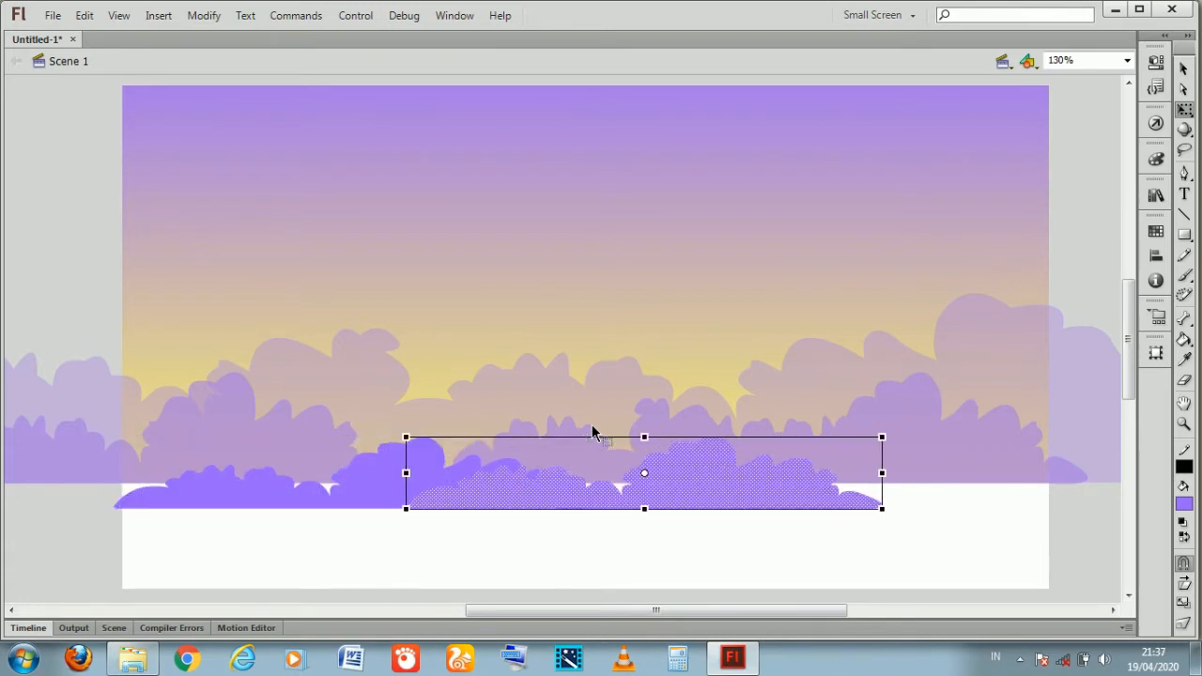
pyautogui.hotkey('shift', 'Right')
pyautogui.hotkey('shift', 'Right')
pyautogui.hotkey('shift', 'Right')
pyautogui.hotkey('shift', 'Right')
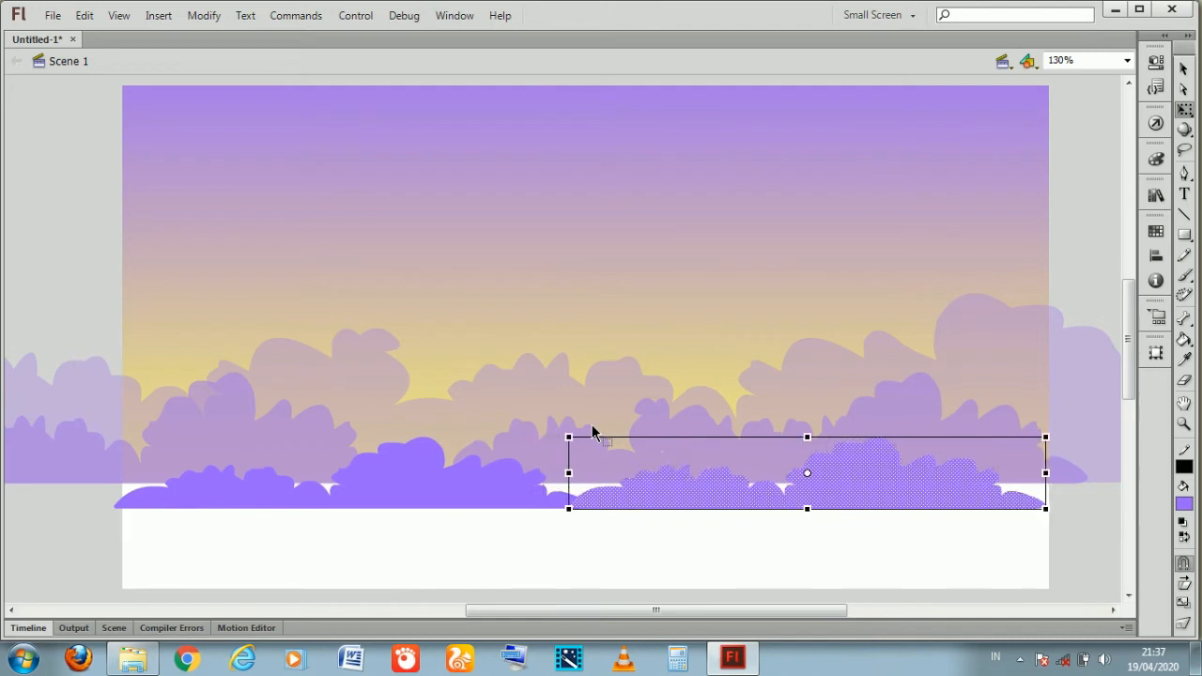
pyautogui.hotkey('shift', 'Right')
pyautogui.hotkey('shift', 'Right')
pyautogui.hotkey('shift', 'Right')
pyautogui.hotkey('shift', 'Right')
pyautogui.hotkey('shift', 'Right')
pyautogui.hotkey('shift', 'Right')
pyautogui.hotkey('shift', 'Right')
pyautogui.hotkey('shift', 'Right')
pyautogui.hotkey('shift', 'Right')
pyautogui.hotkey('shift', 'Right')
pyautogui.hotkey('shift', 'Right')
pyautogui.hotkey('shift', 'Right')
pyautogui.hotkey('shift', 'Right')
pyautogui.hotkey('shift', 'Right')
pyautogui.hotkey('shift', 'Right')
pyautogui.hotkey('shift', 'Right')
pyautogui.hotkey('shift', 'Right')
pyautogui.hotkey('shift', 'Right')
pyautogui.hotkey('shift', 'Right')
pyautogui.hotkey('shift', 'Right')
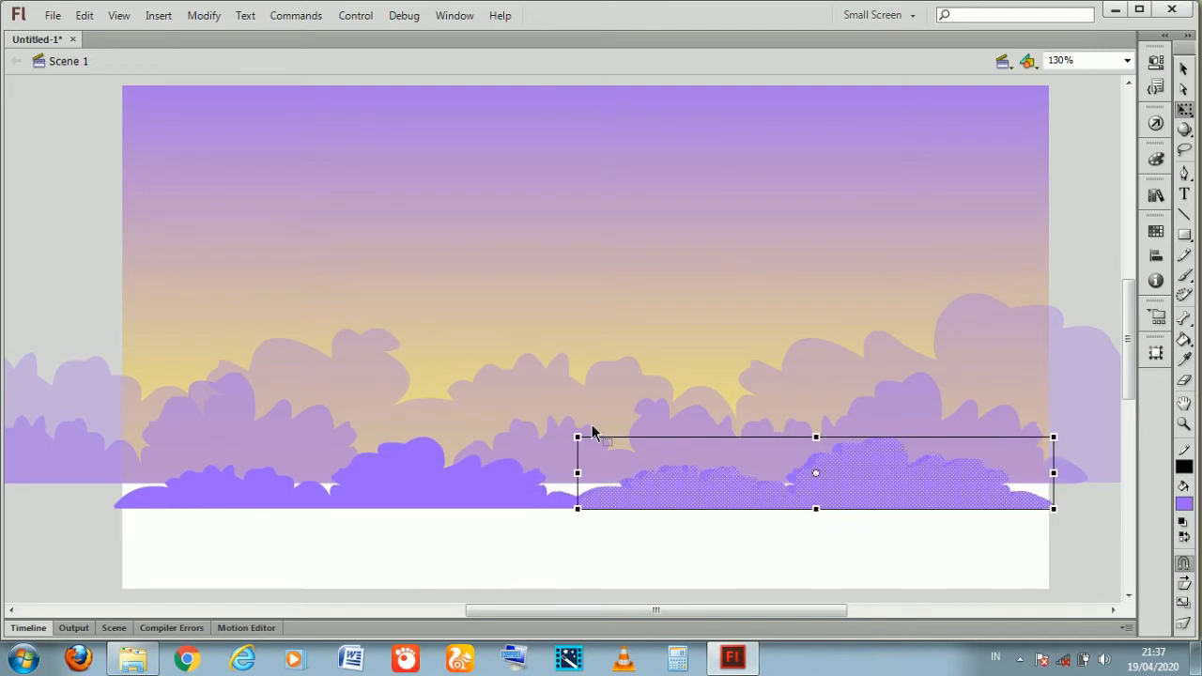
# Place a third copy of the bright violet cloud beyond the sky's right edge, joining the second cloud's right end
pyautogui.hotkey('shift', 'Right')
pyautogui.hotkey('shift', 'Right')
pyautogui.hotkey('shift', 'Right')
pyautogui.hotkey('shift', 'Right')
pyautogui.hotkey('shift', 'Right')
pyautogui.hotkey('shift', 'Right')
pyautogui.hotkey('shift', 'Right')
pyautogui.hotkey('shift', 'Right')
pyautogui.hotkey('shift', 'Right')
pyautogui.hotkey('shift', 'Right')
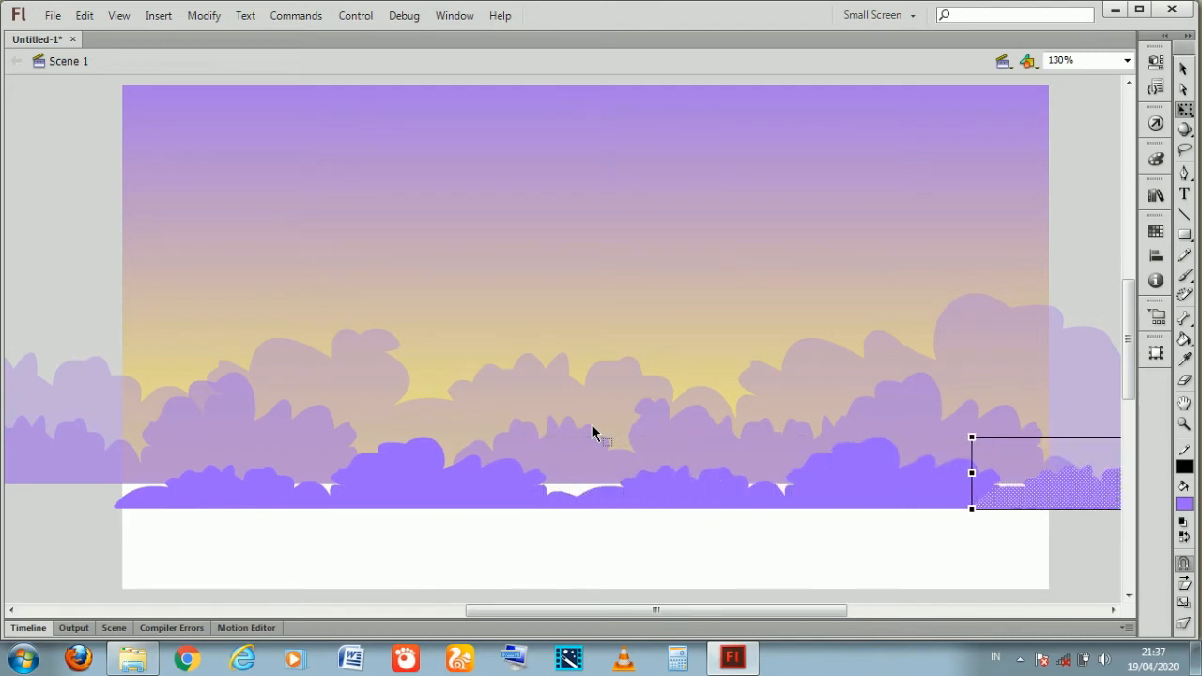
pyautogui.press('Left')
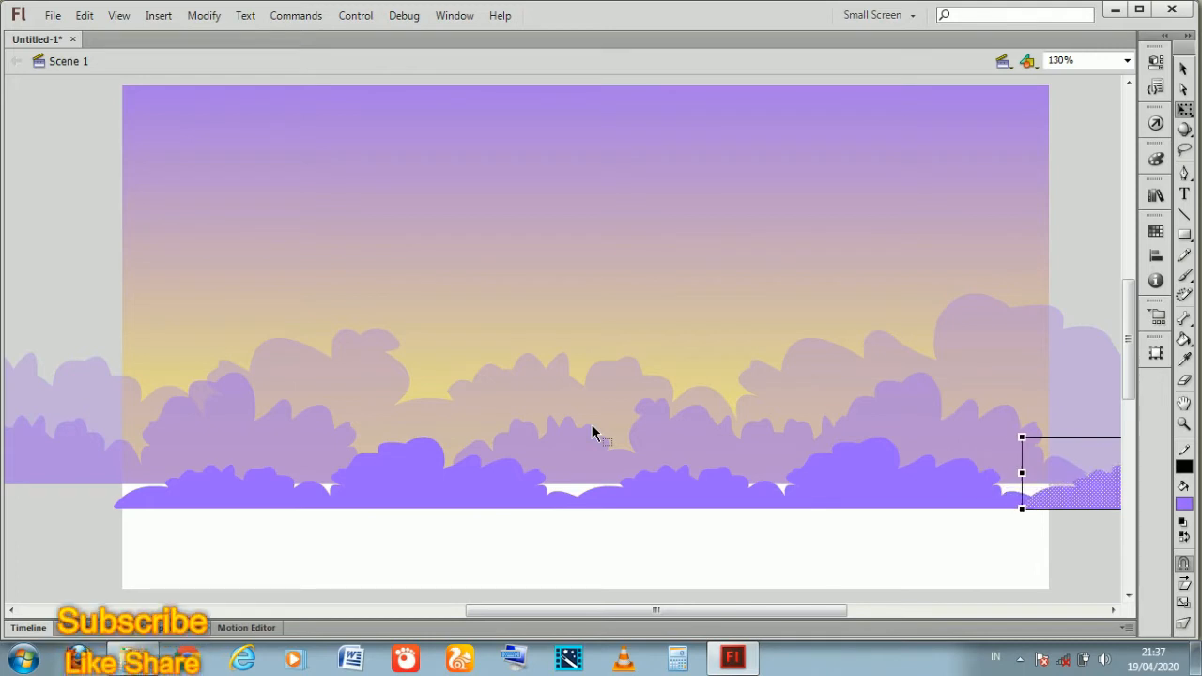
pyautogui.moveTo(567, 613); pyautogui.dragTo(770, 609)
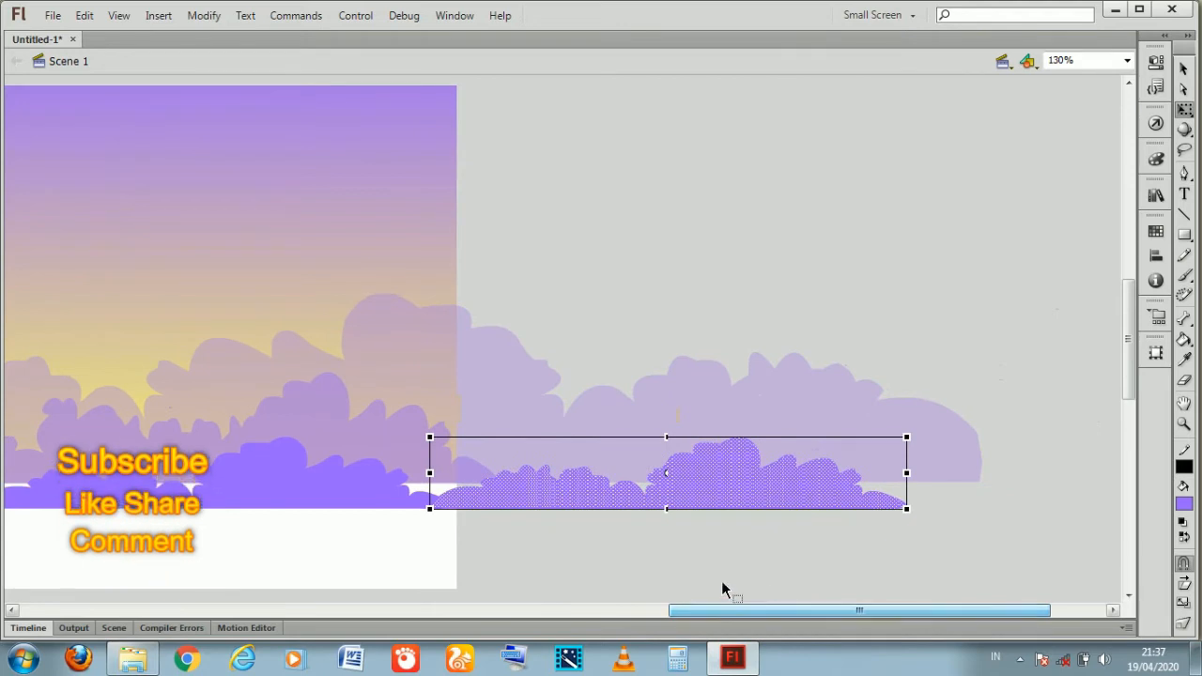
# Try extending the bright violet cloud bank with a fourth copy joined to the third one's right end, and delete that copy
pyautogui.press('Right')
pyautogui.press('Right')
pyautogui.press('Right')
pyautogui.press('Right')
pyautogui.press('Right')
pyautogui.press('Right')
pyautogui.press('Right')
pyautogui.hotkey('shift', 'Right')
pyautogui.hotkey('shift', 'Right')
pyautogui.hotkey('shift', 'Right')
pyautogui.hotkey('shift', 'Right')
pyautogui.hotkey('shift', 'Right')
pyautogui.hotkey('shift', 'Right')
pyautogui.hotkey('shift', 'Right')
pyautogui.hotkey('shift', 'Right')
pyautogui.hotkey('shift', 'Right')
pyautogui.hotkey('shift', 'Right')
pyautogui.hotkey('shift', 'Right')
pyautogui.hotkey('shift', 'Right')
pyautogui.hotkey('shift', 'Right')
pyautogui.hotkey('shift', 'Right')
pyautogui.hotkey('shift', 'Right')
pyautogui.hotkey('shift', 'Right')
pyautogui.hotkey('shift', 'Right')
pyautogui.hotkey('shift', 'Right')
pyautogui.hotkey('shift', 'Right')
pyautogui.hotkey('shift', 'Right')
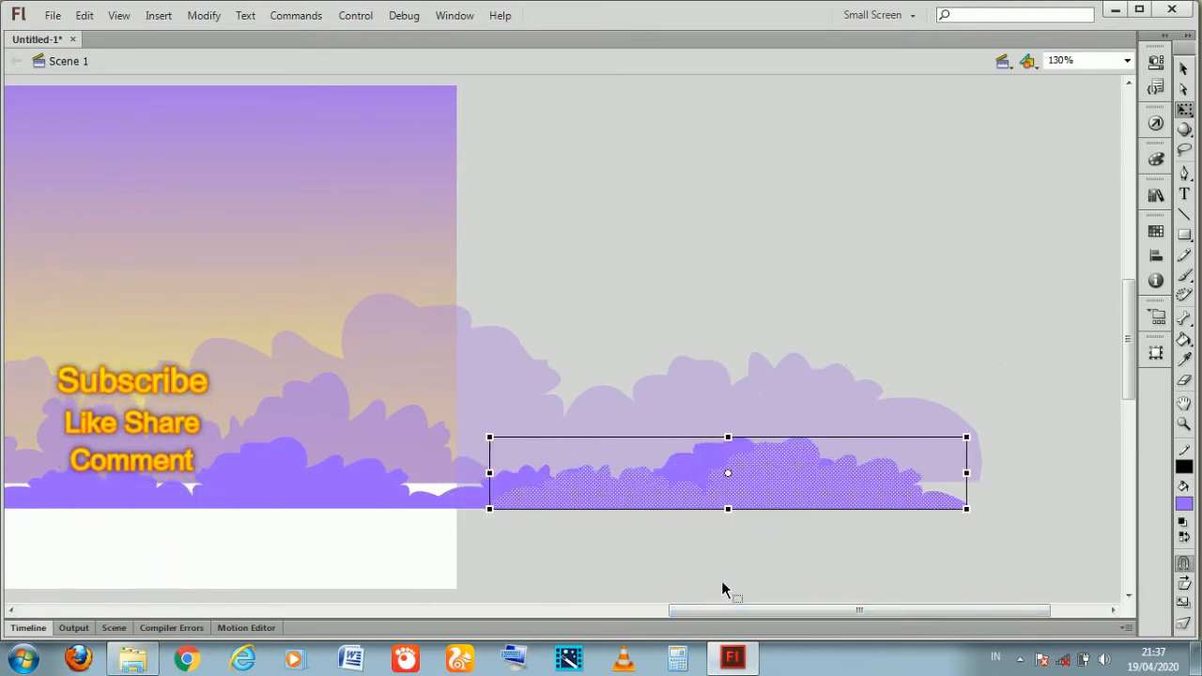
pyautogui.press('Right')
pyautogui.press('Right')
pyautogui.press('Right')
pyautogui.press('Right')
pyautogui.press('Right')
pyautogui.press('Right')
pyautogui.press('Right')
pyautogui.press('Right')
pyautogui.press('Right')
pyautogui.press('Right')
pyautogui.press('Right')
pyautogui.press('Right')
pyautogui.press('Right')
pyautogui.press('Right')
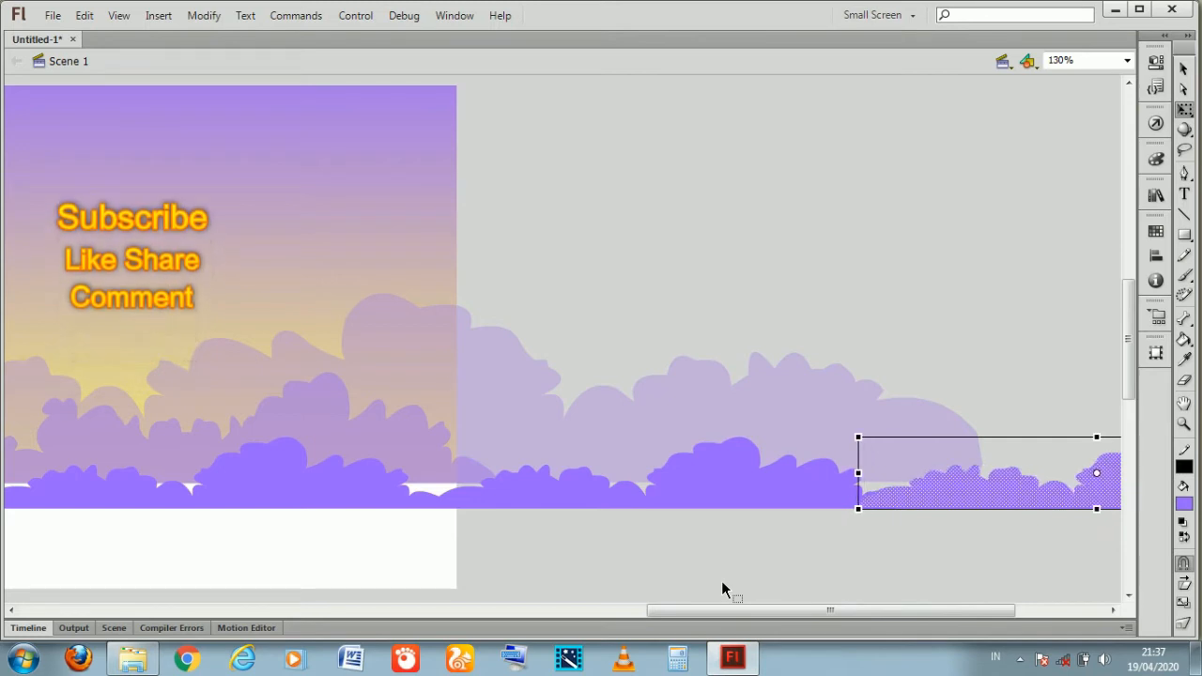
pyautogui.press('Delete')
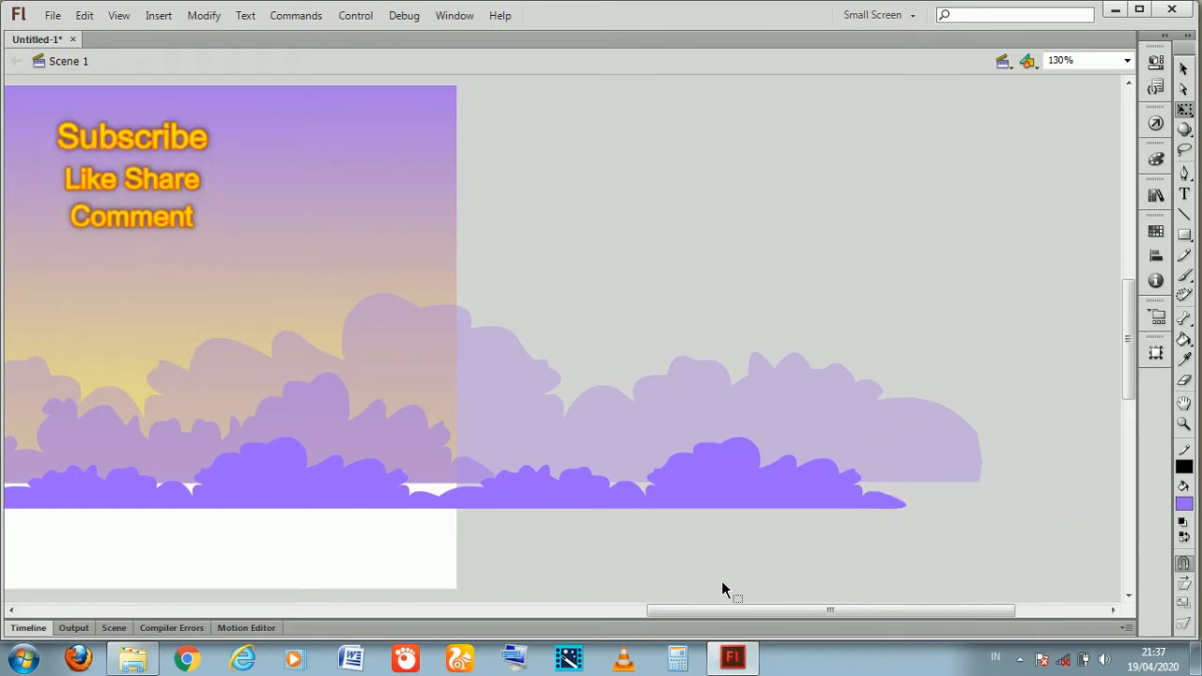
# Unlock the awan1 and awan2 layers, select the clouds on all three cloud layers and nudge them together very slightly upward
pyautogui.moveTo(745, 612); pyautogui.dragTo(545, 672)
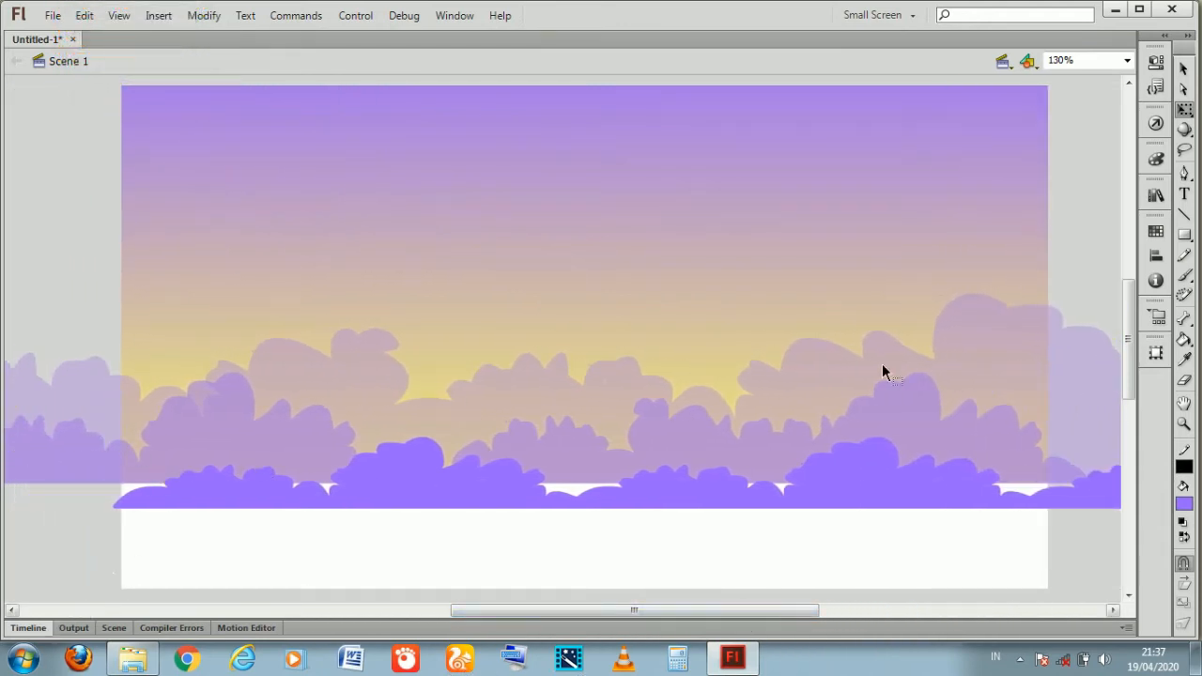
pyautogui.click(1184, 424)
pyautogui.click(1183, 583)
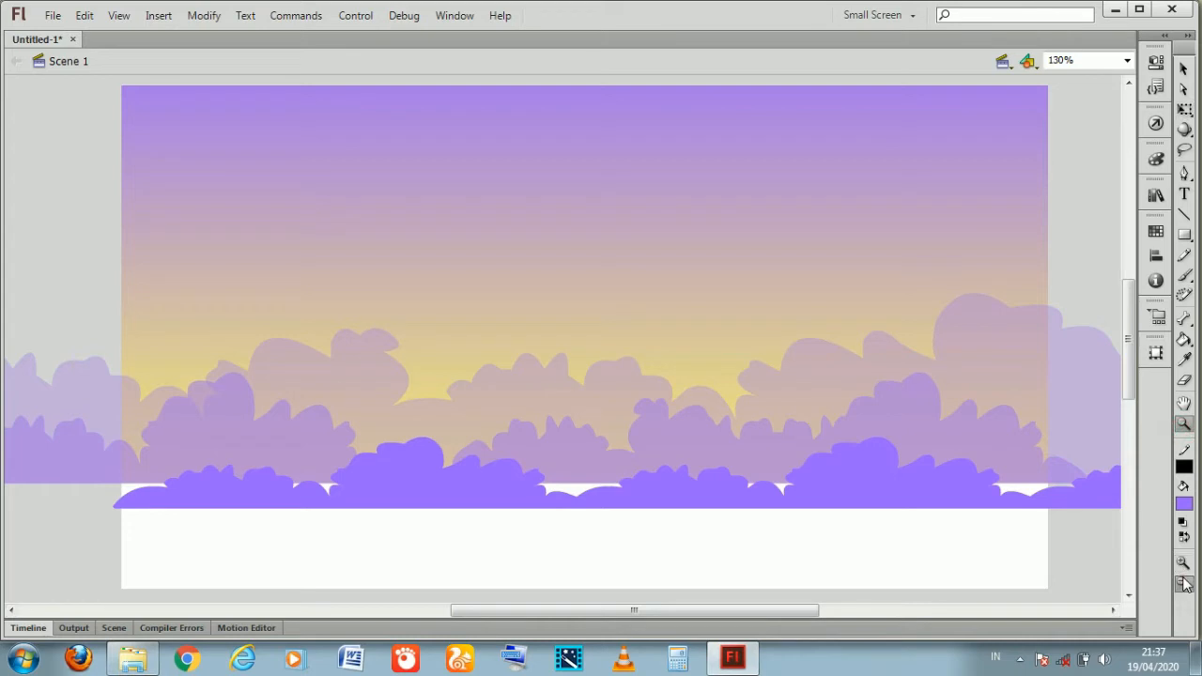
pyautogui.click(404, 276)
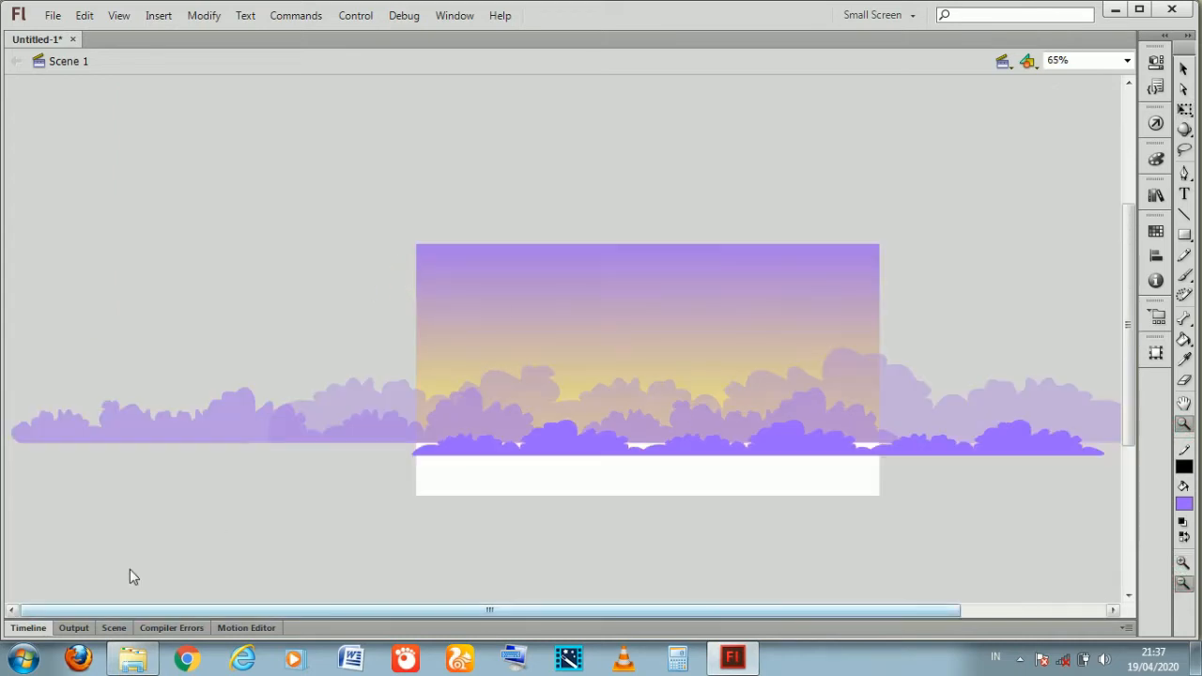
pyautogui.moveTo(274, 611)
pyautogui.mouseDown()
pyautogui.moveTo(402, 611)
pyautogui.moveTo(276, 611)
pyautogui.mouseUp()
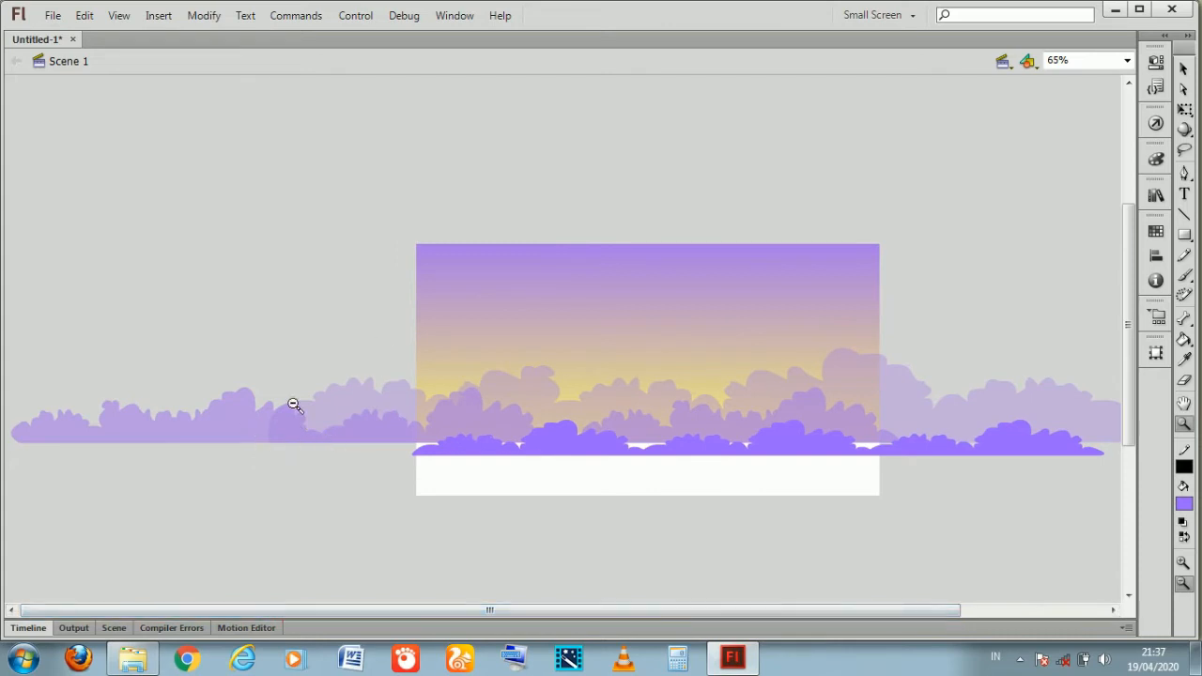
pyautogui.click(28, 627)
pyautogui.click(131, 597)
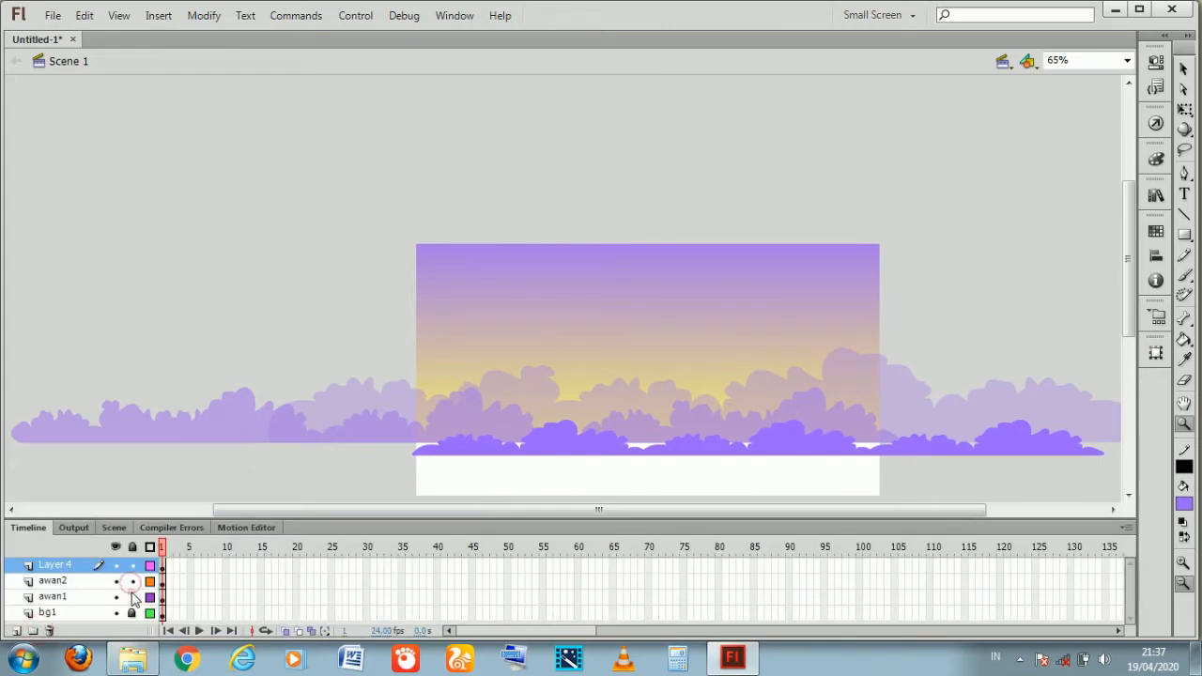
pyautogui.click(163, 597)
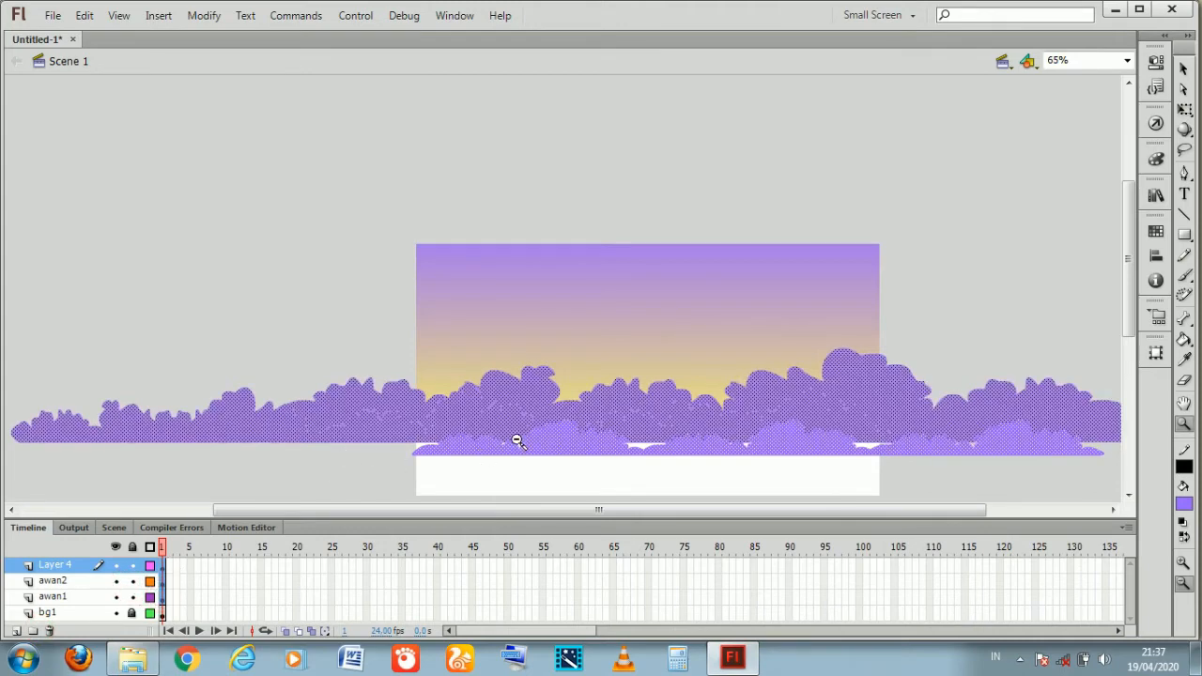
pyautogui.click(1183, 69)
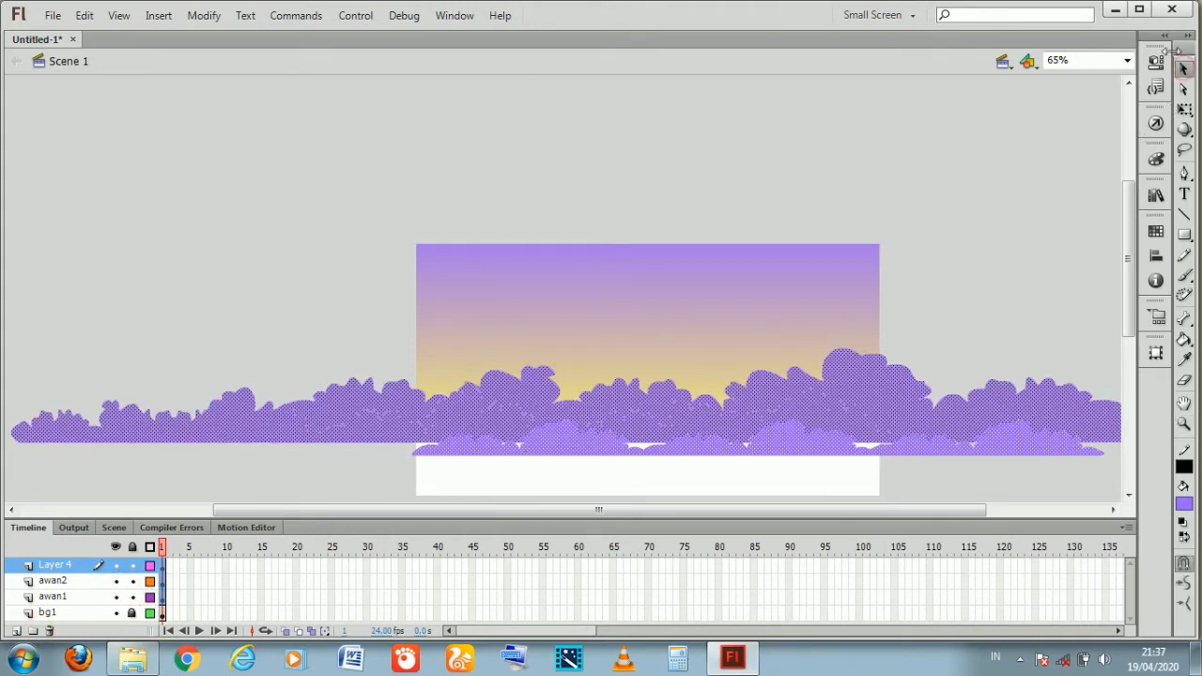
pyautogui.press('Up')
pyautogui.press('Up')
pyautogui.press('Up')
pyautogui.press('Up')
pyautogui.press('Up')
pyautogui.press('Up')
pyautogui.press('Up')
pyautogui.press('Up')
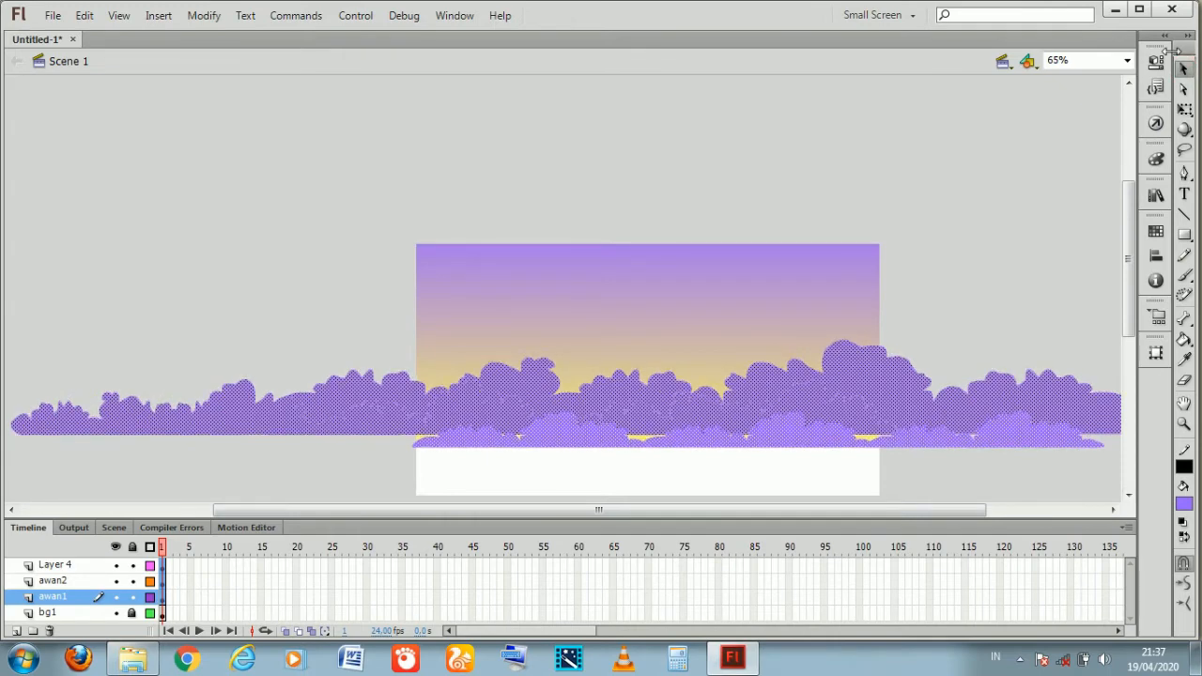
pyautogui.press('Down')
pyautogui.press('Down')
pyautogui.press('Down')
pyautogui.press('Down')
pyautogui.press('Down')
pyautogui.press('Down')
pyautogui.press('Down')
pyautogui.press('Down')
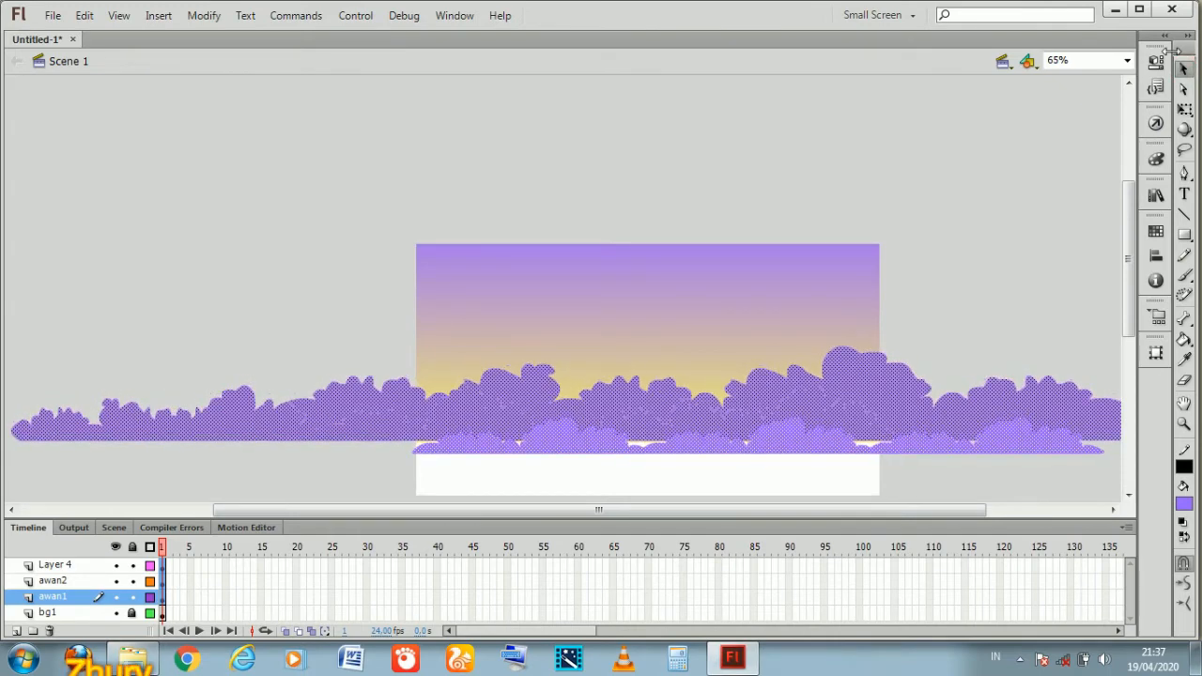
pyautogui.click(344, 250)
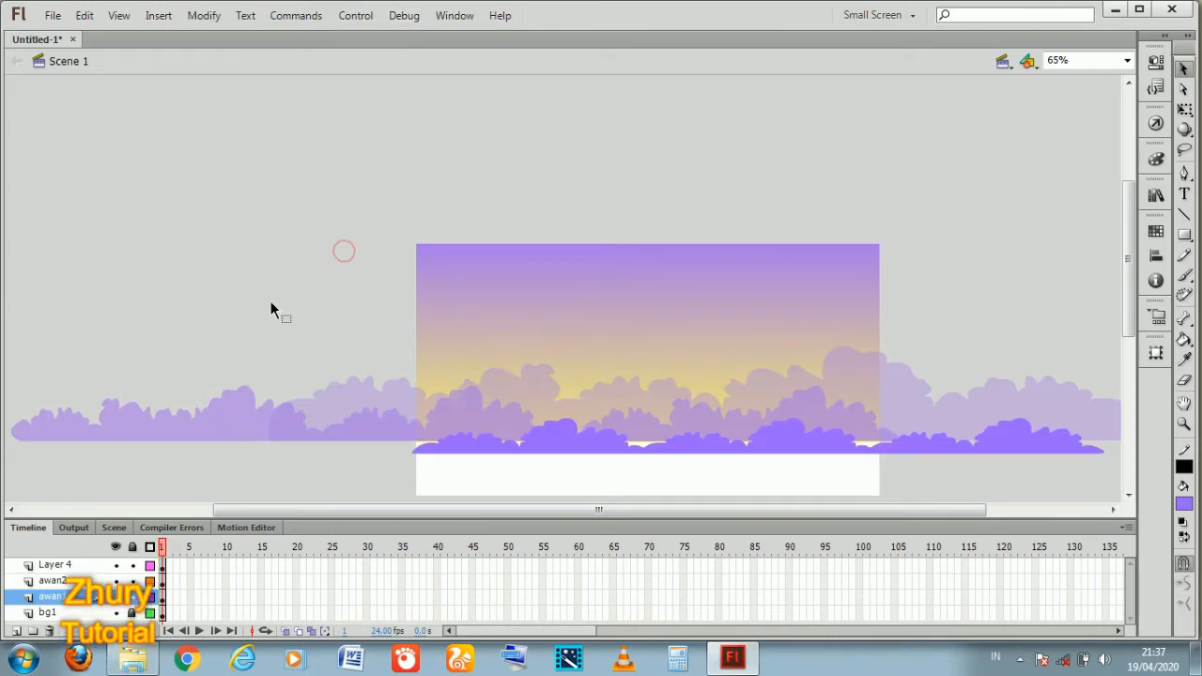
# With only awan2 unlocked, stretch the strip along its cloud bank's base down to the bright violet cloud's base using Free Transform
pyautogui.click(131, 597)
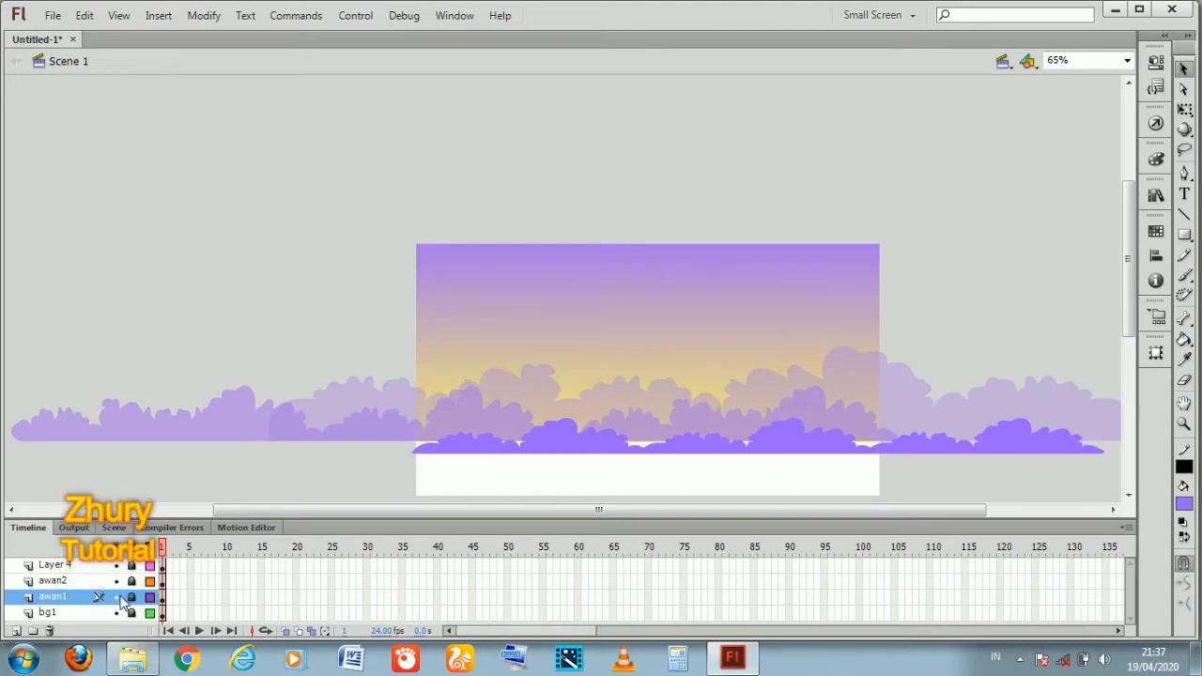
pyautogui.click(132, 580)
pyautogui.click(162, 580)
pyautogui.click(262, 252)
pyautogui.click(13, 450)
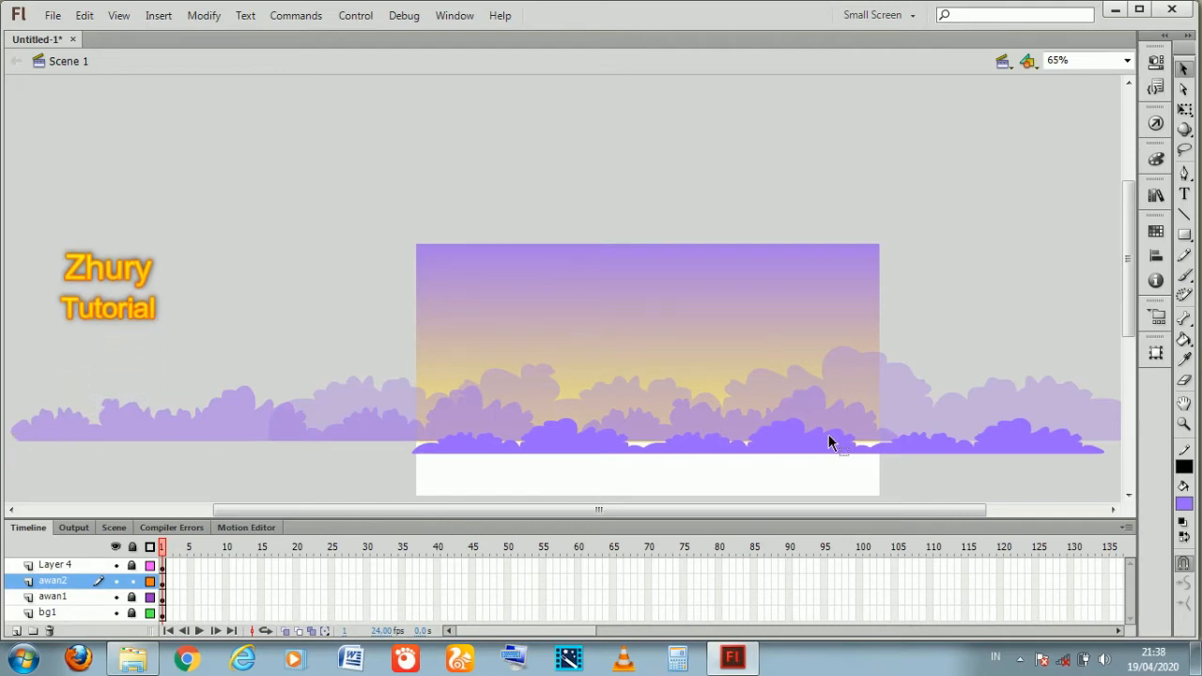
pyautogui.click(937, 438)
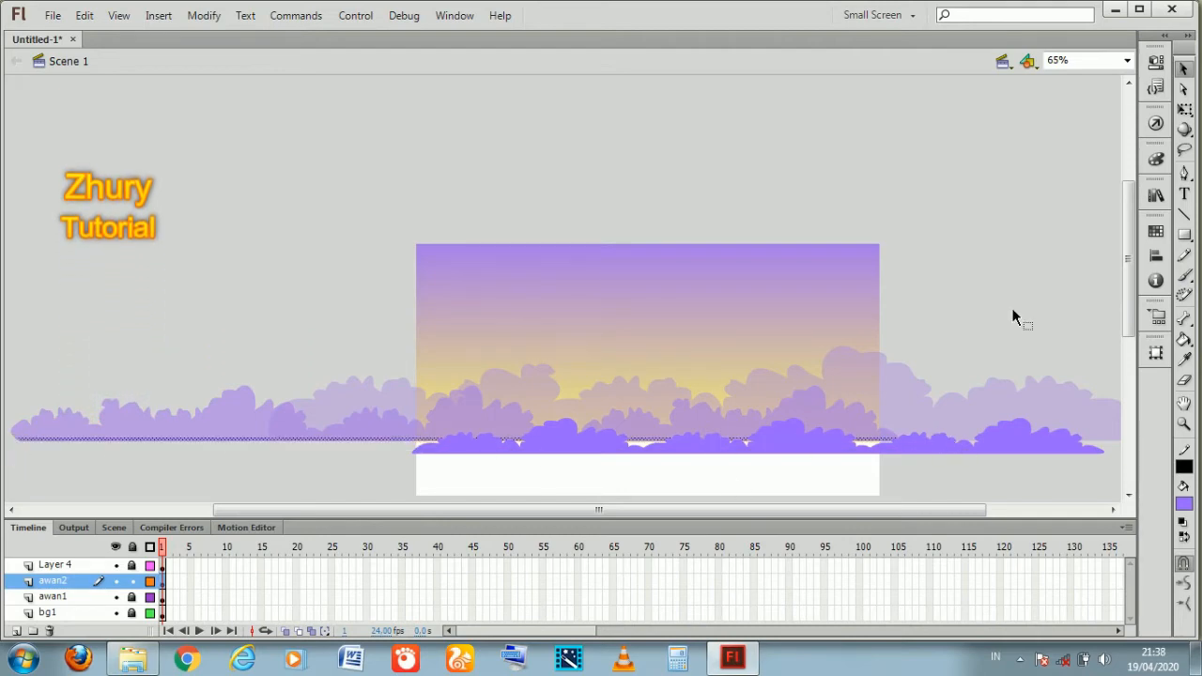
pyautogui.click(1184, 109)
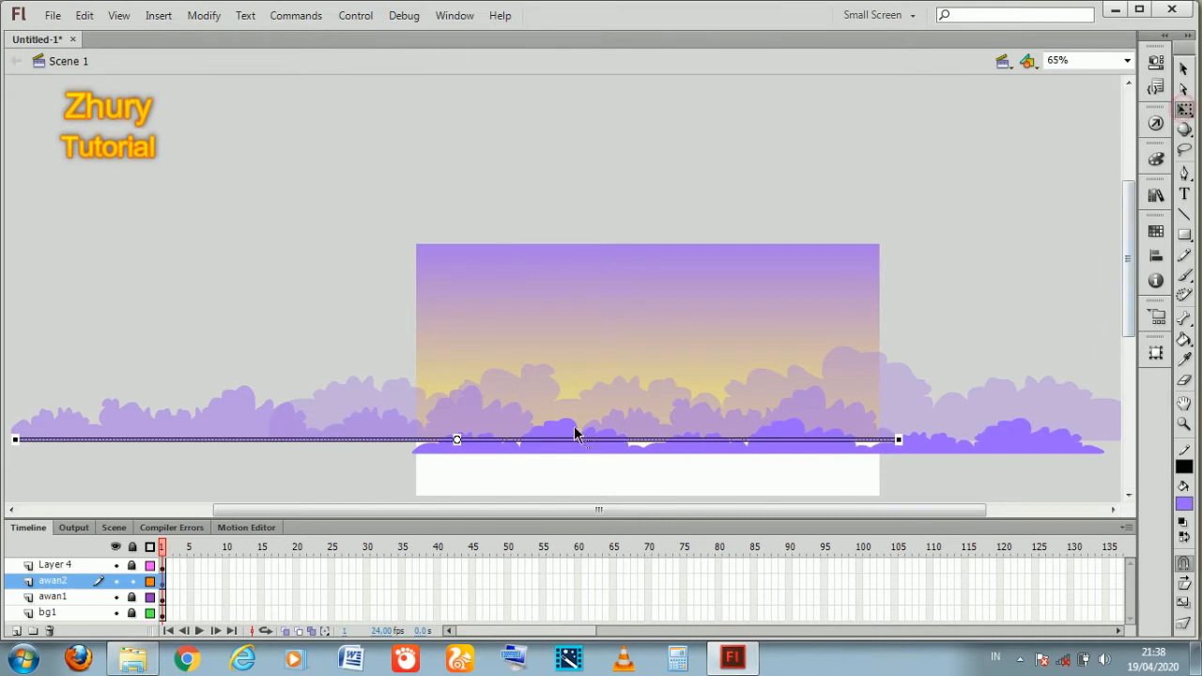
pyautogui.moveTo(457, 440); pyautogui.dragTo(464, 481)
pyautogui.click(464, 481)
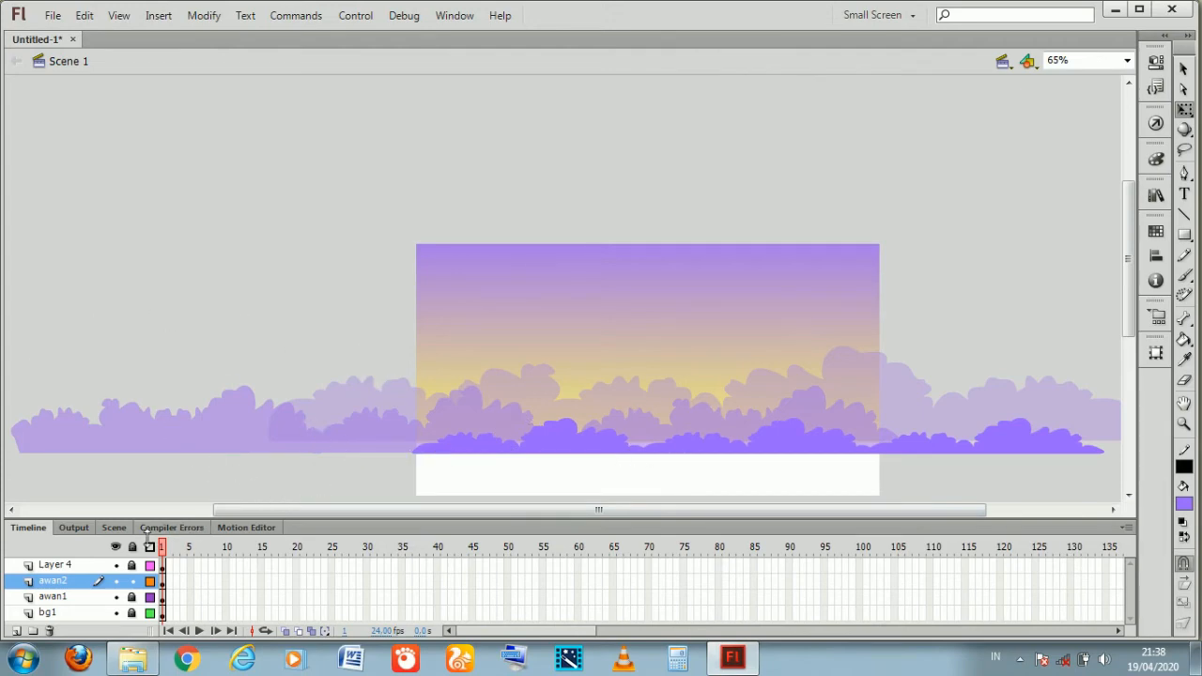
# Unlock bg1 and shift the yellow stop of the sky's linear gradient inward to about 70% of the ramp
pyautogui.click(133, 613)
pyautogui.click(158, 613)
pyautogui.click(345, 192)
pyautogui.click(657, 374)
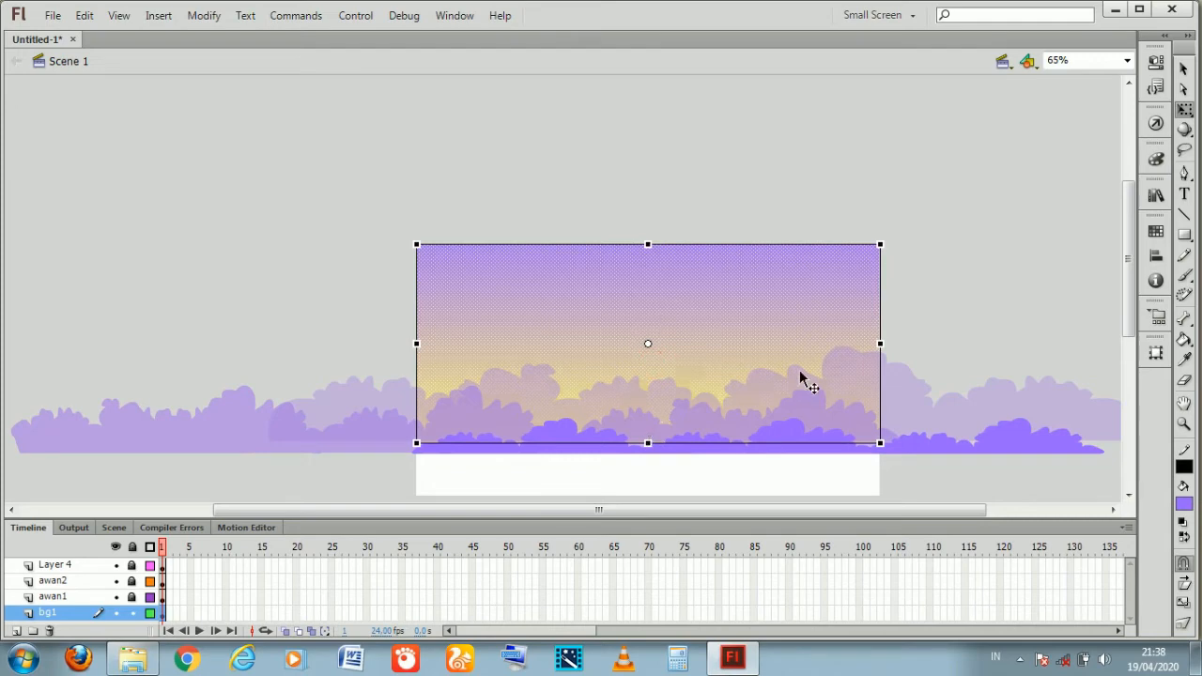
pyautogui.click(1156, 158)
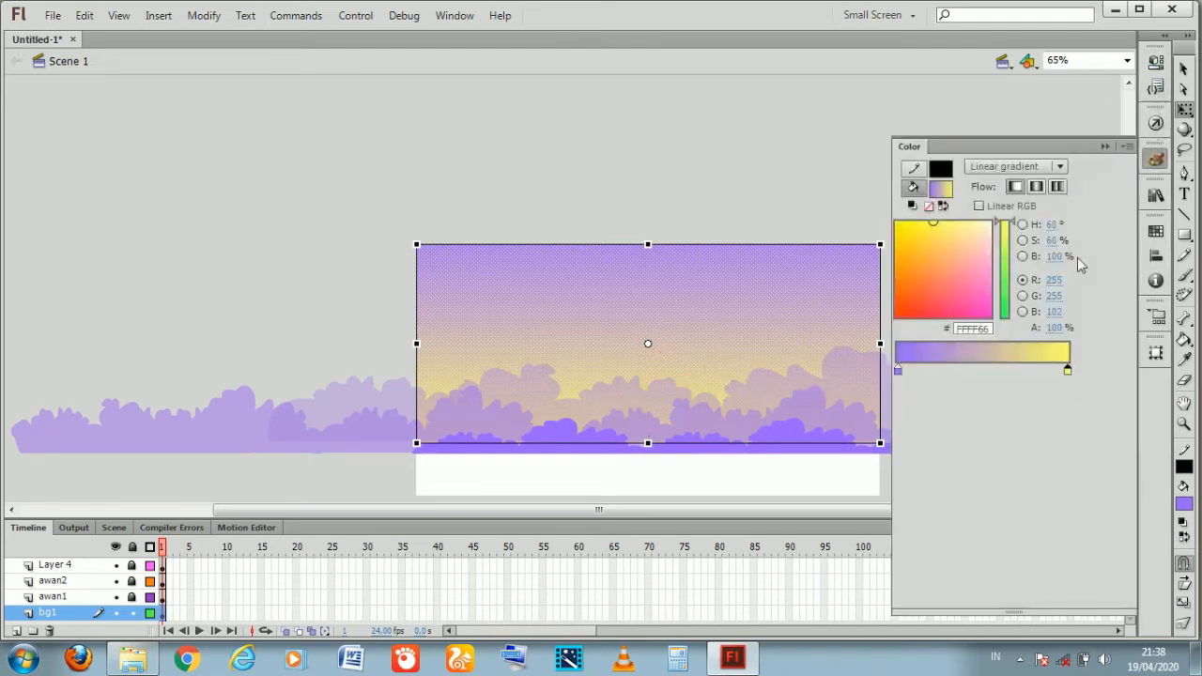
pyautogui.moveTo(1067, 371); pyautogui.dragTo(1048, 371)
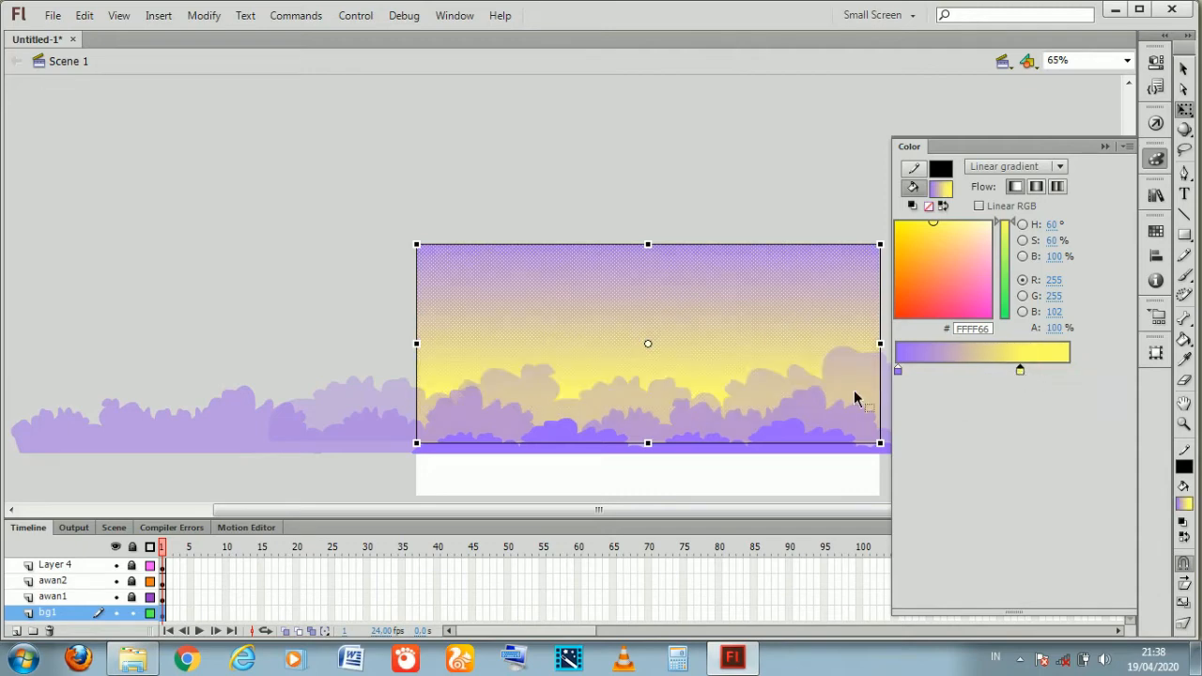
pyautogui.click(480, 223)
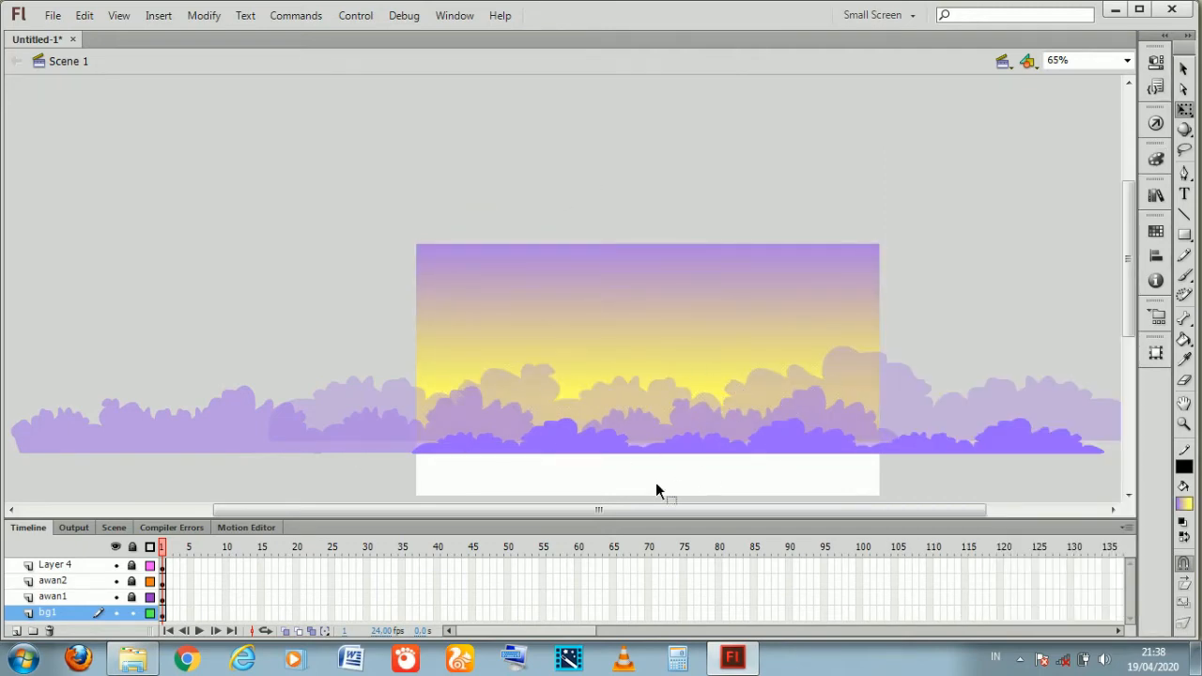
# Stretch the sky rectangle's bottom edge down to the base of the bright violet clouds
pyautogui.click(646, 418)
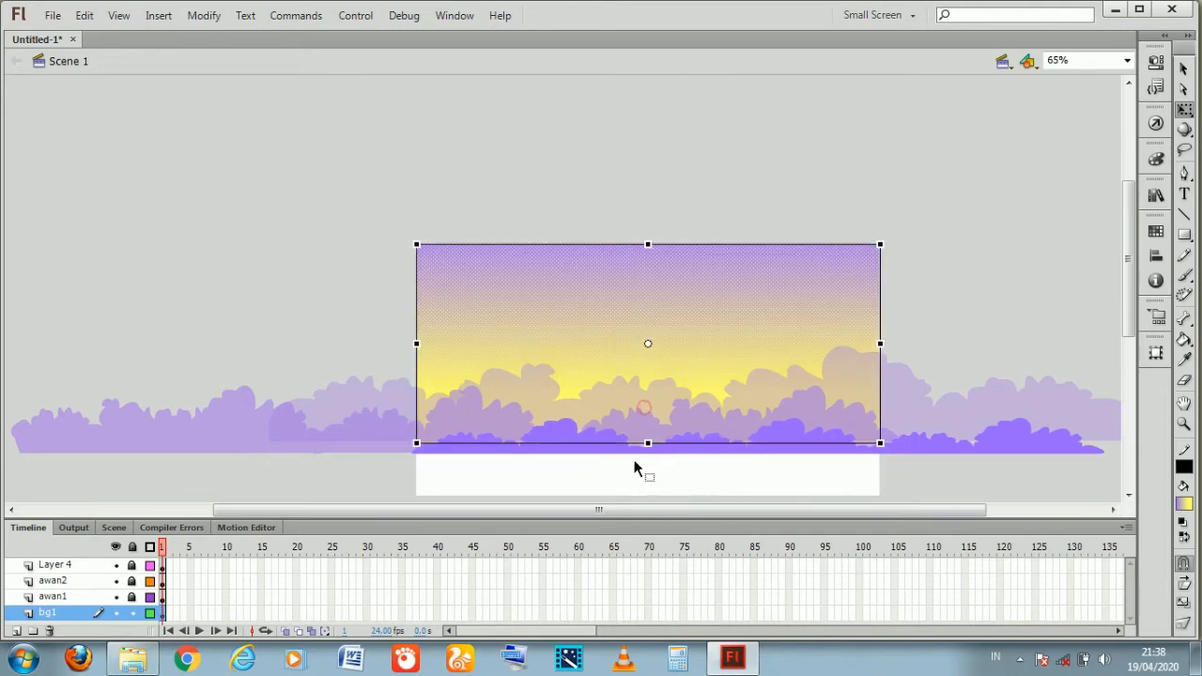
pyautogui.moveTo(647, 445); pyautogui.dragTo(647, 457)
pyautogui.click(325, 342)
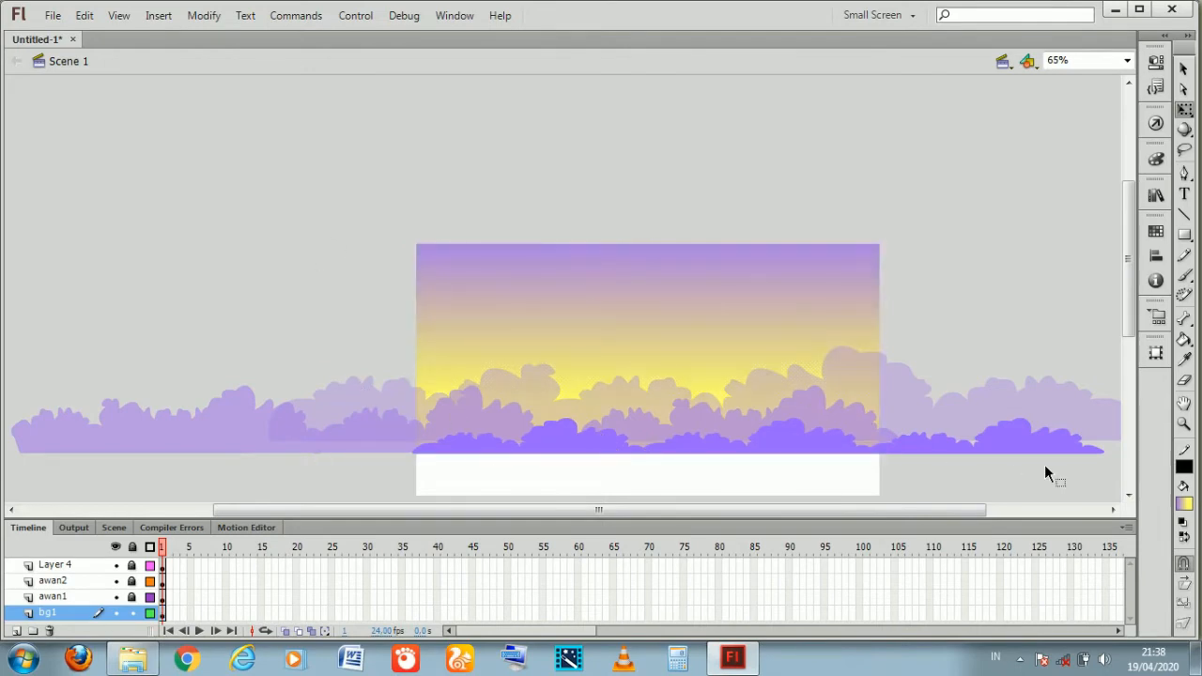
# Lock bg1, unlock awan1 and stretch its clouds' bottom edge down to the bright violet clouds' base, then lock awan1 again
pyautogui.click(1183, 423)
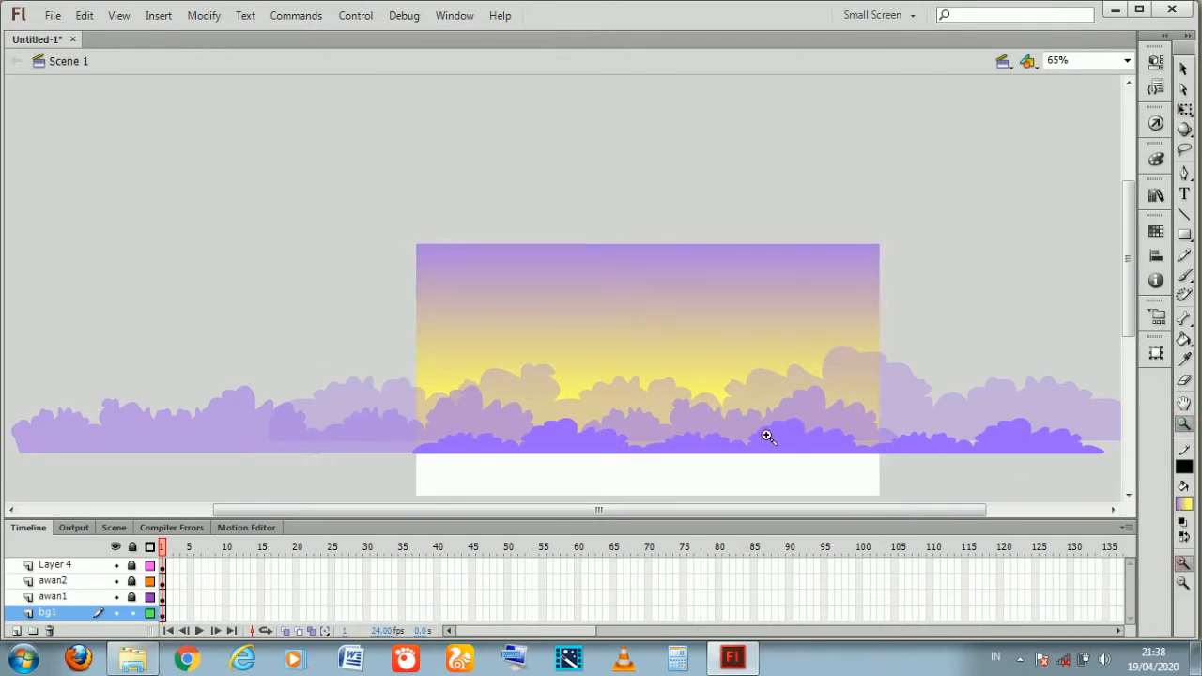
pyautogui.click(756, 435)
pyautogui.click(187, 295)
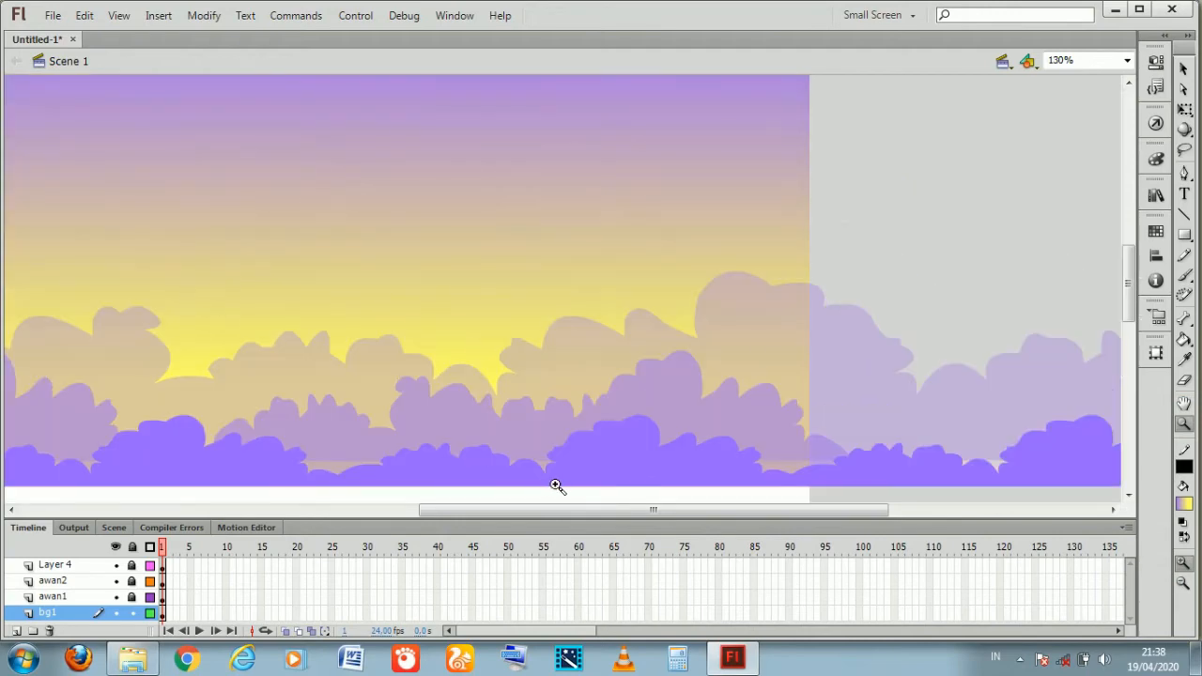
pyautogui.moveTo(560, 513); pyautogui.dragTo(462, 520)
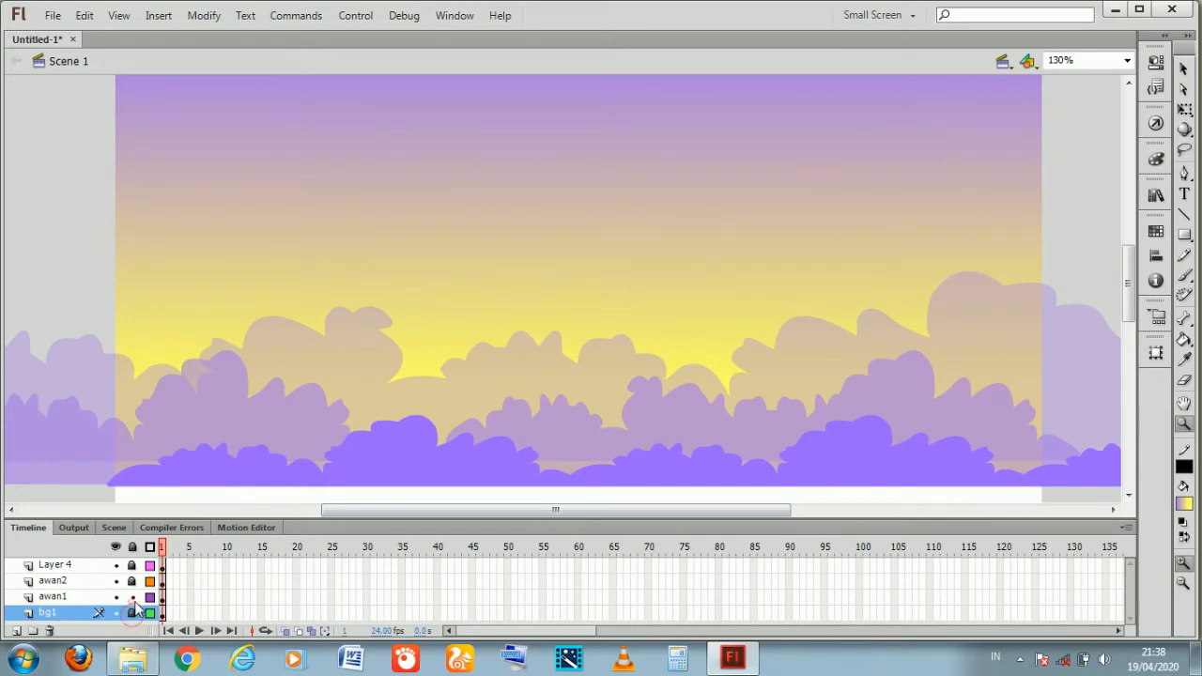
pyautogui.click(163, 597)
pyautogui.click(1185, 110)
pyautogui.click(577, 402)
pyautogui.moveTo(693, 461); pyautogui.dragTo(693, 485)
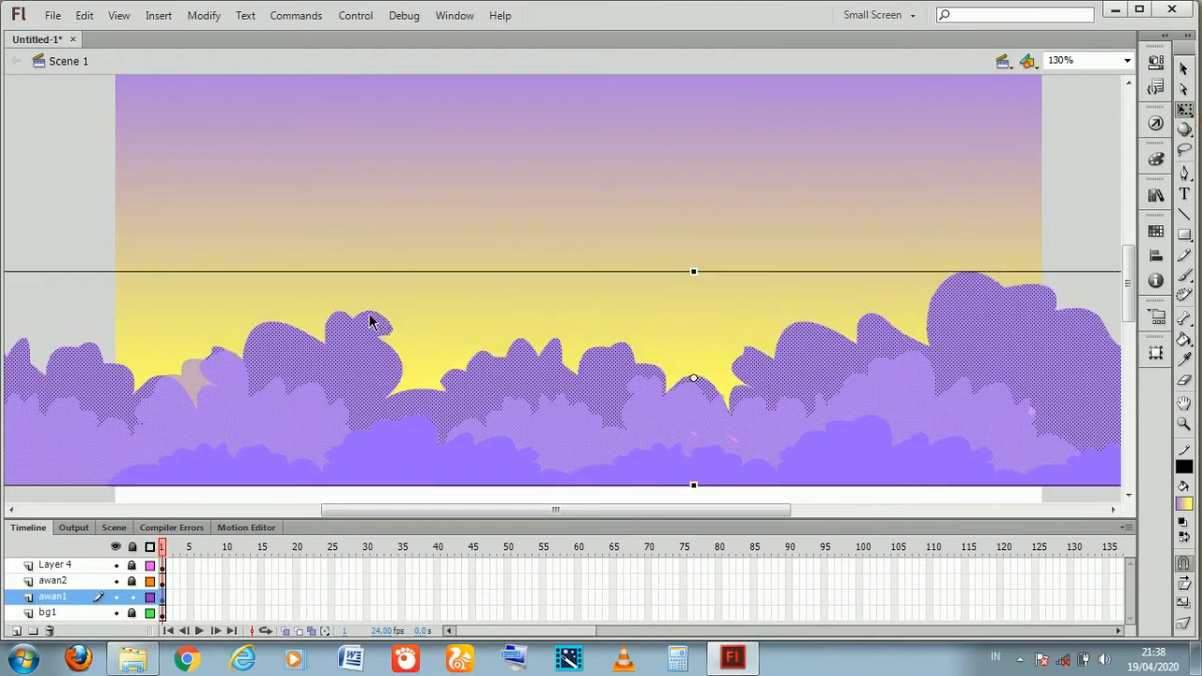
pyautogui.click(63, 228)
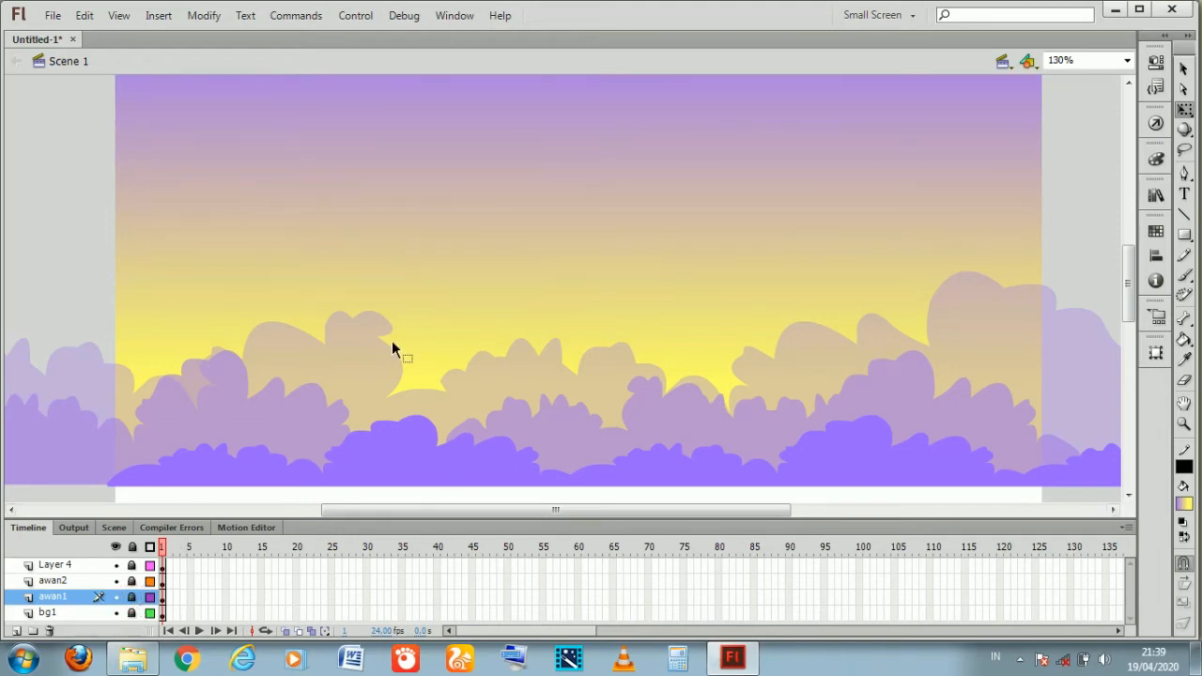
# Rename Layer 4 as awan3
pyautogui.click(92, 566)
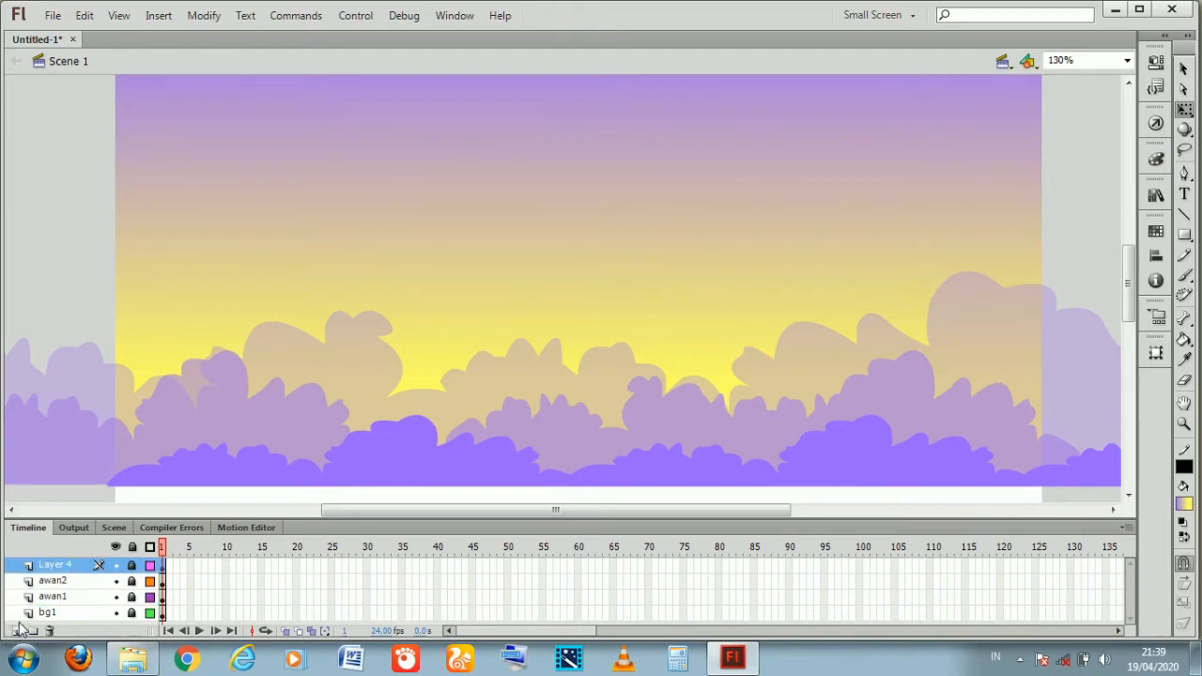
pyautogui.doubleClick(51, 566)
pyautogui.write('awan3')
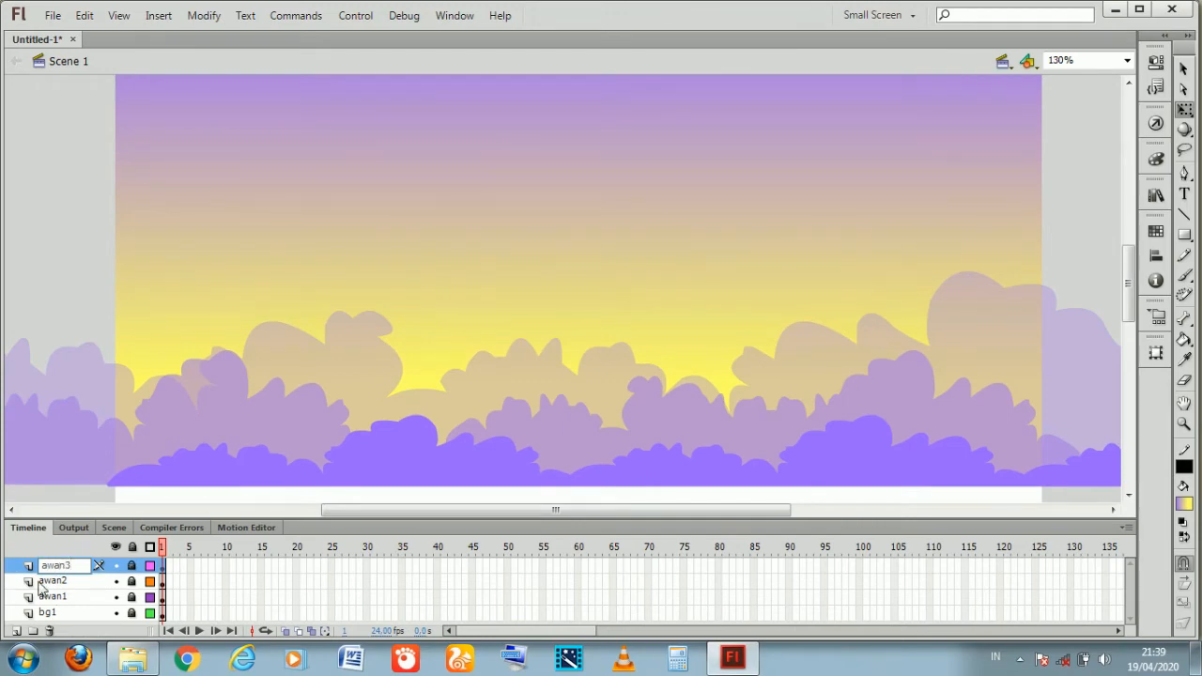
pyautogui.press('Return')
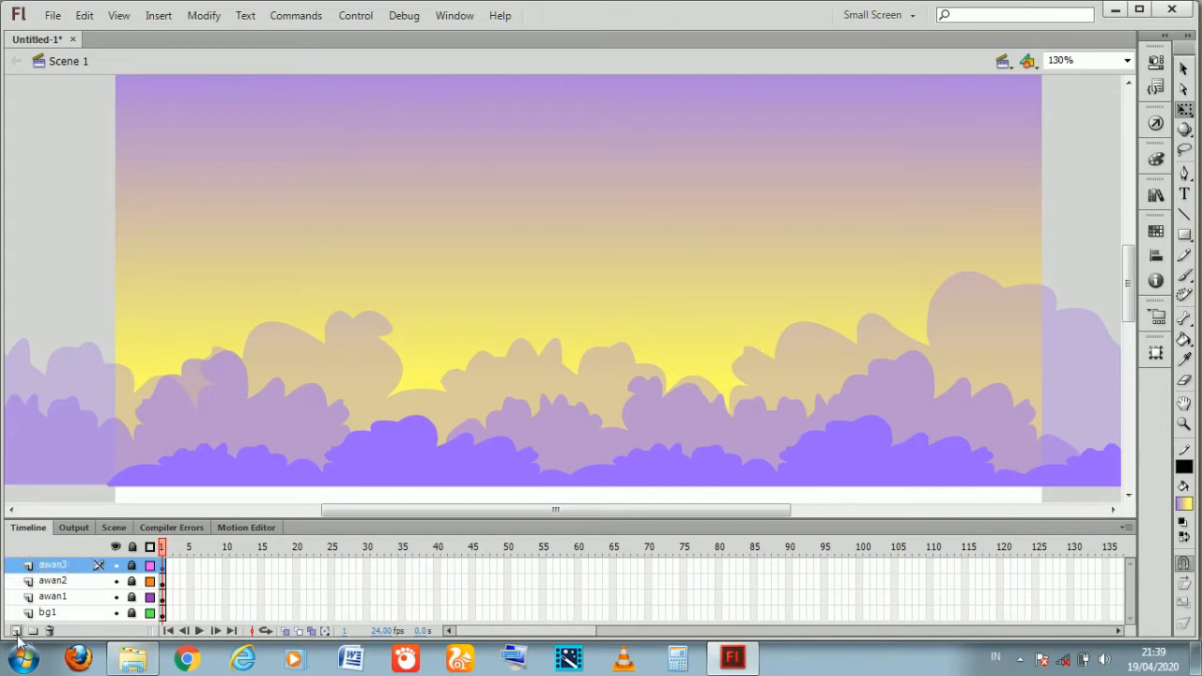
# Add a layer above awan3 and draw a small gradient rectangle in the blank strip beneath the clouds
pyautogui.moveTo(1130, 309); pyautogui.dragTo(1084, 317)
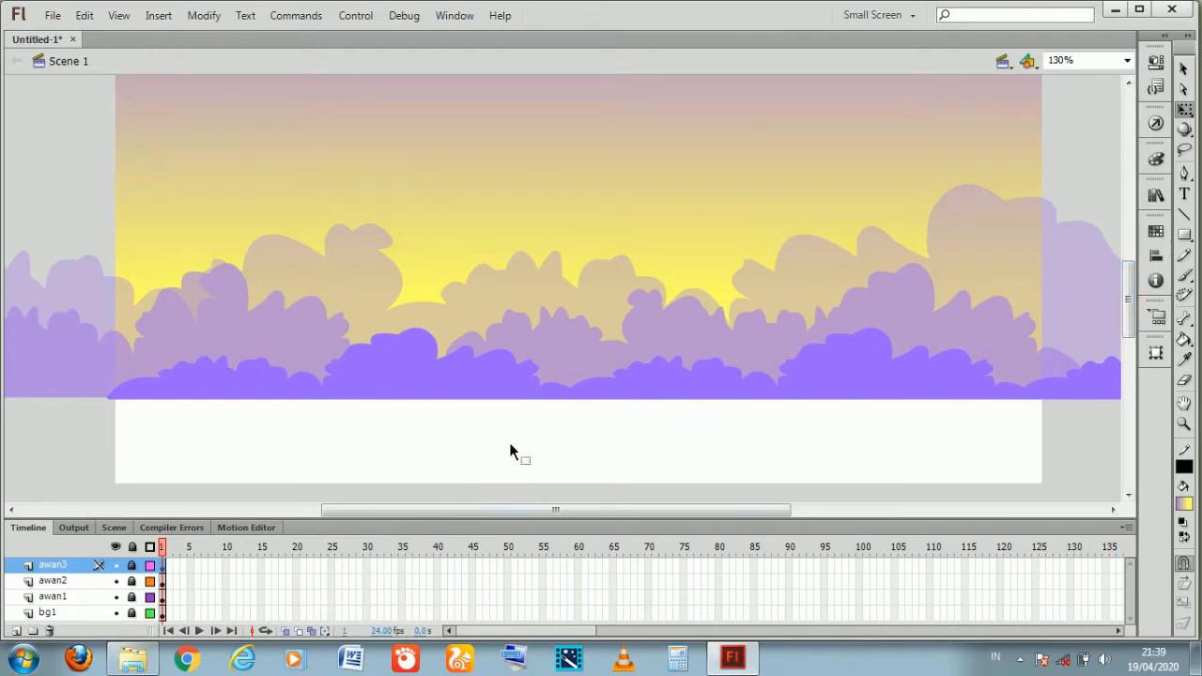
pyautogui.click(17, 630)
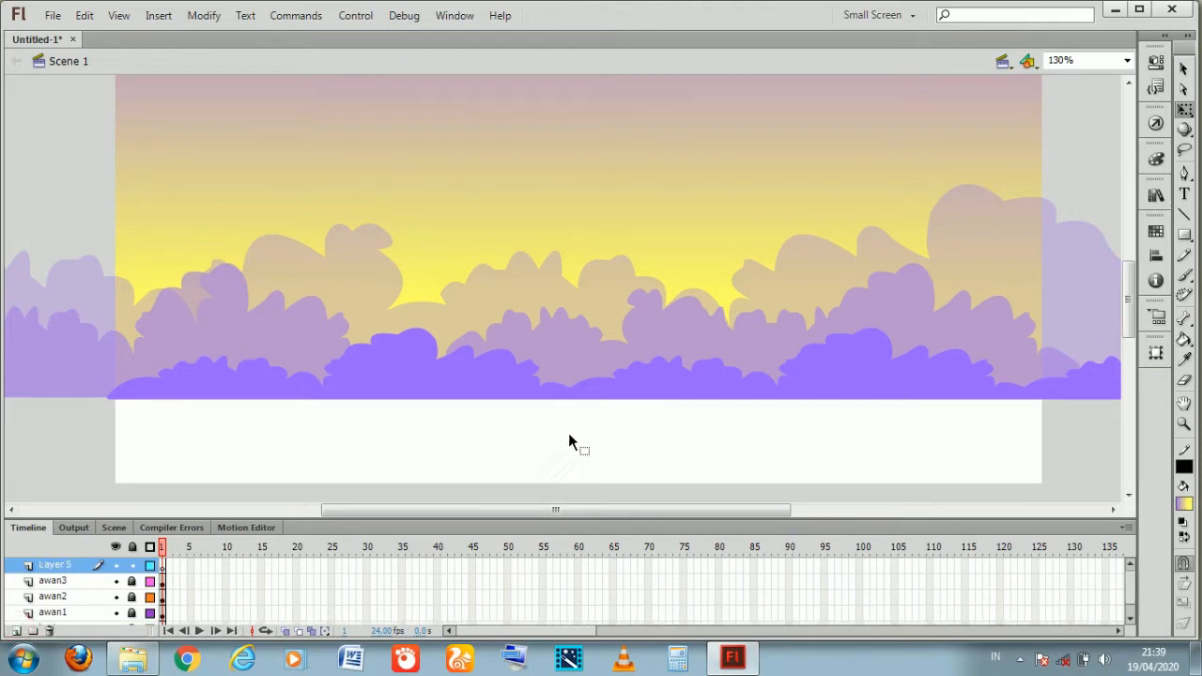
pyautogui.click(1184, 234)
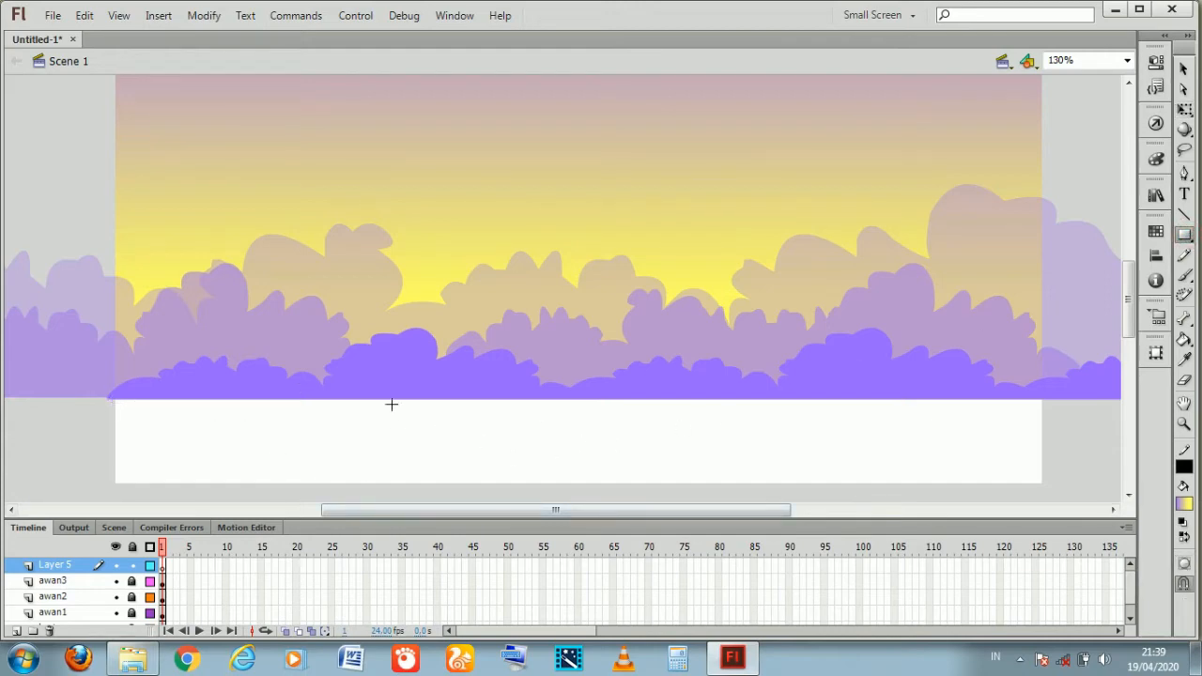
pyautogui.moveTo(355, 412); pyautogui.dragTo(462, 473)
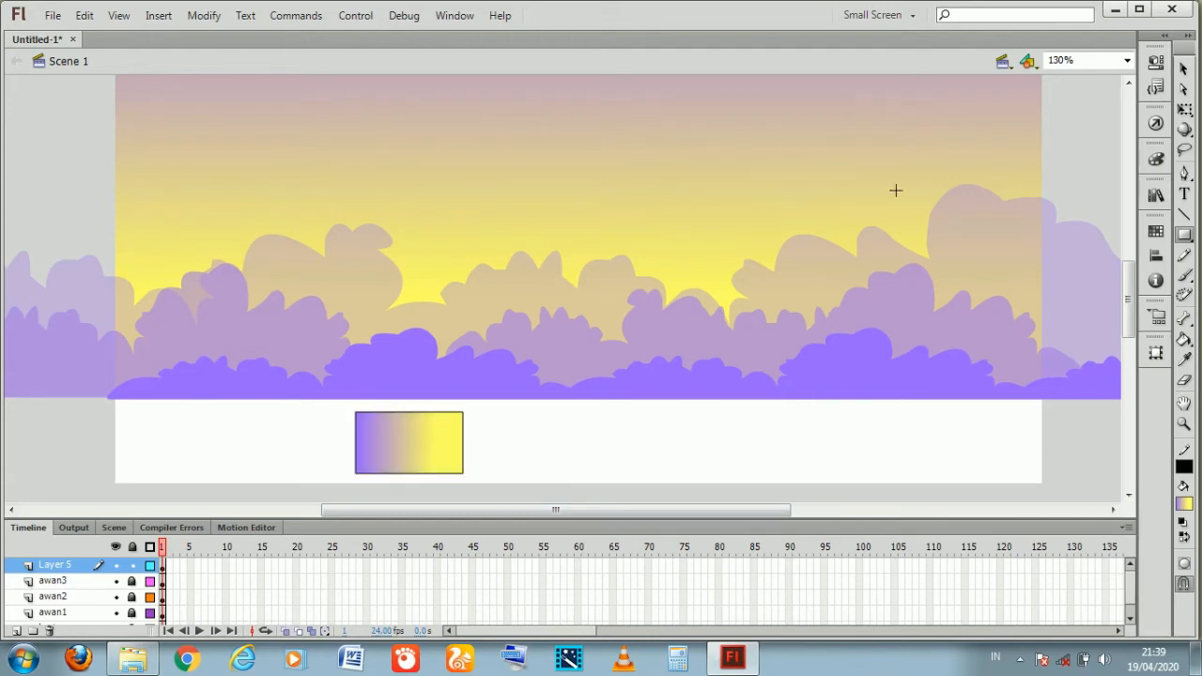
# Rotate the small rectangle 90° clockwise so its violet end faces up, and delete its black outline
pyautogui.click(1179, 73)
pyautogui.moveTo(337, 406); pyautogui.dragTo(500, 505)
pyautogui.click(523, 457)
pyautogui.click(404, 451)
pyautogui.click(462, 448)
pyautogui.moveTo(340, 402); pyautogui.dragTo(486, 524)
pyautogui.click(1185, 109)
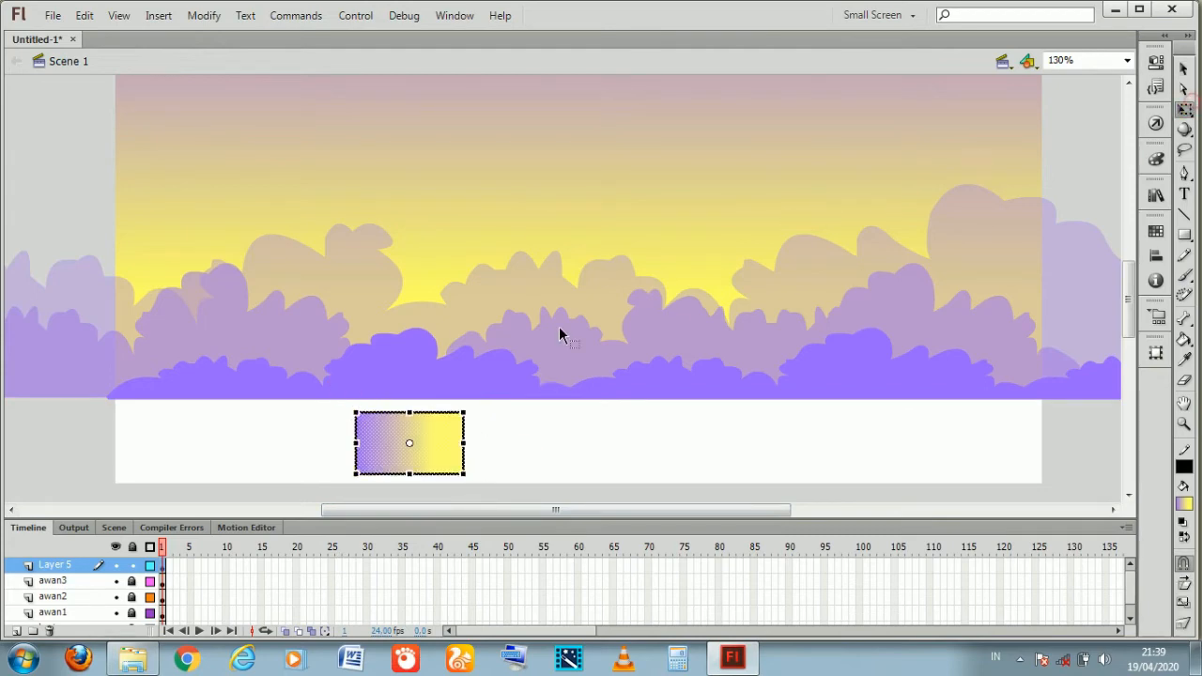
pyautogui.moveTo(460, 409); pyautogui.dragTo(462, 514)
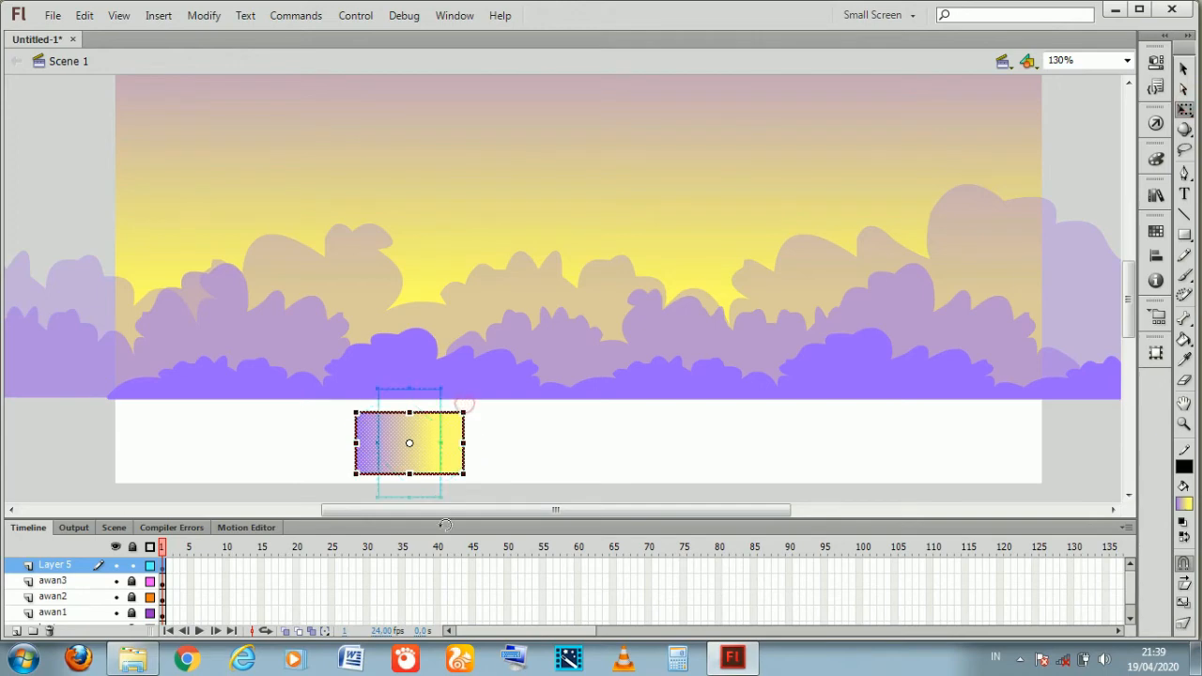
pyautogui.click(243, 474)
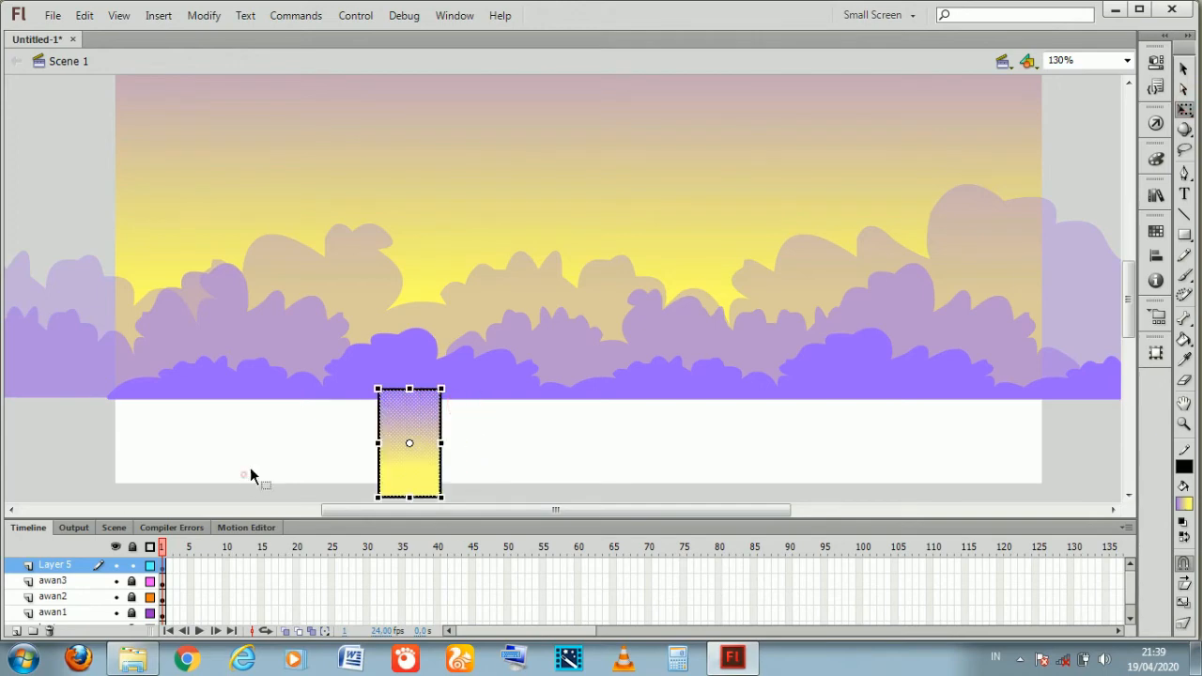
pyautogui.click(380, 449)
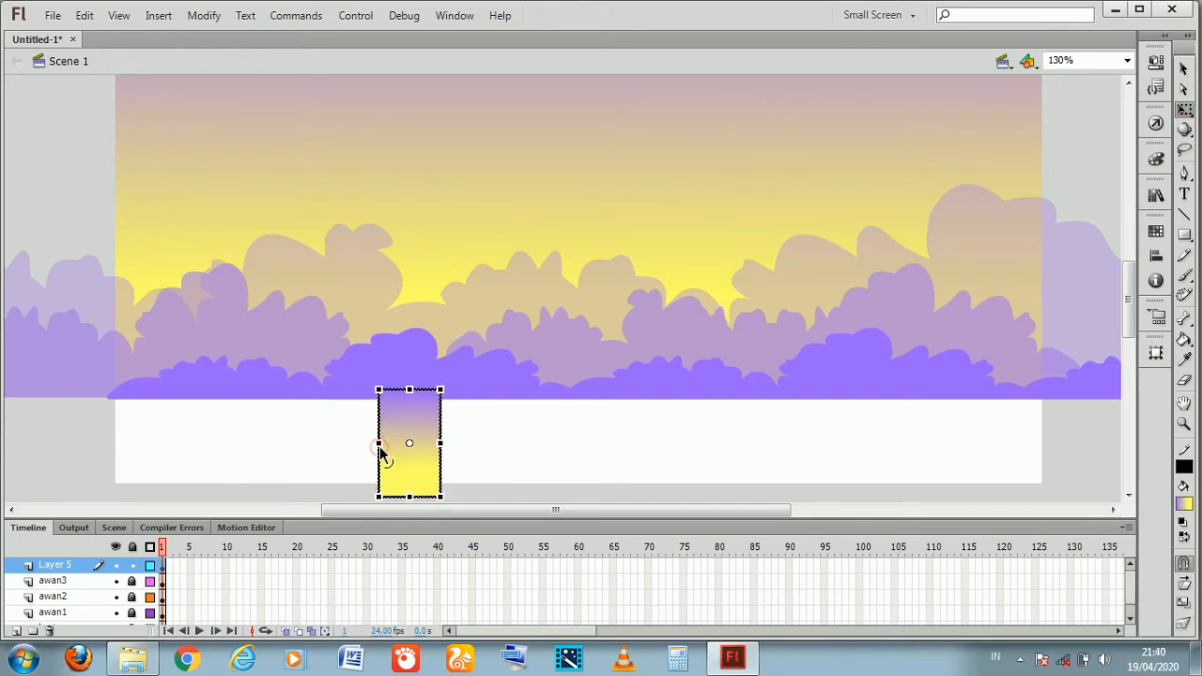
# Match the gradient rectangle's width to the stage, centre it horizontally and align it to the stage's bottom edge
pyautogui.click(1155, 255)
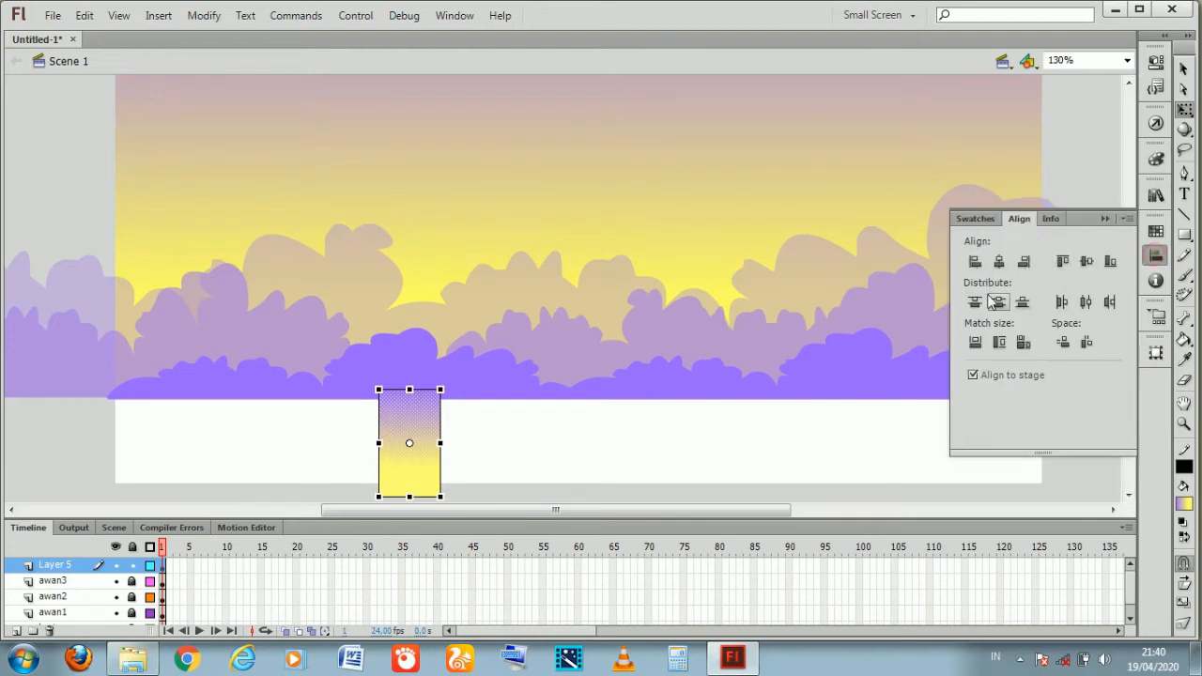
pyautogui.click(974, 342)
pyautogui.click(998, 302)
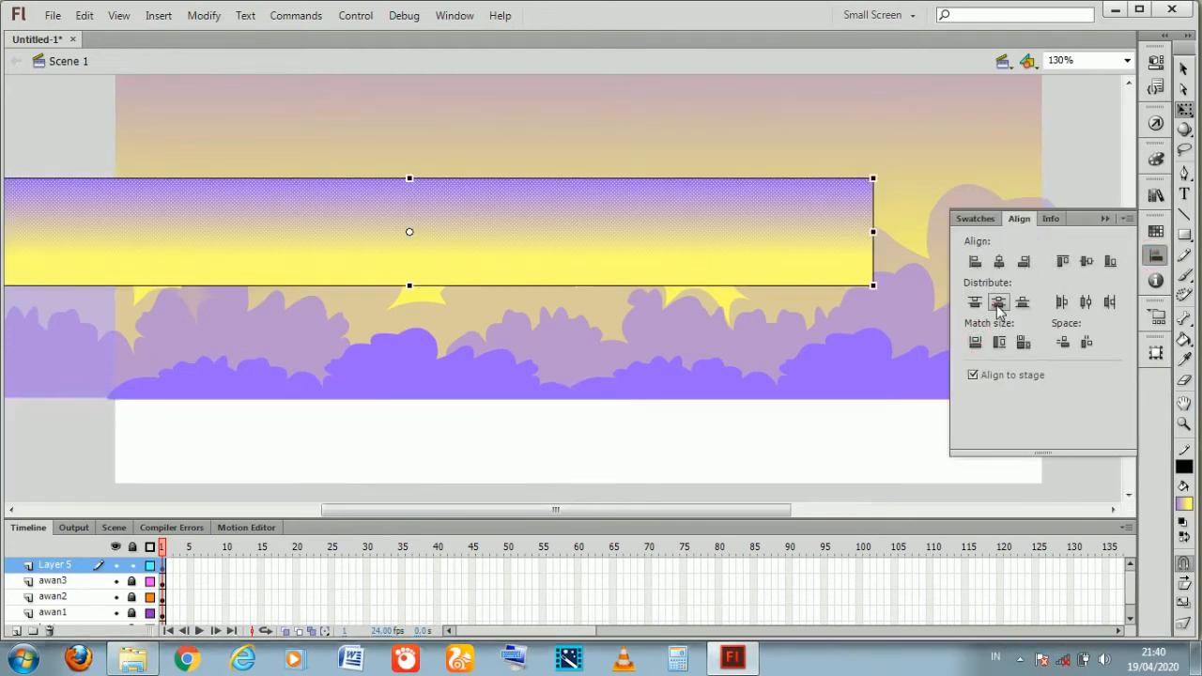
pyautogui.click(998, 262)
pyautogui.click(1022, 301)
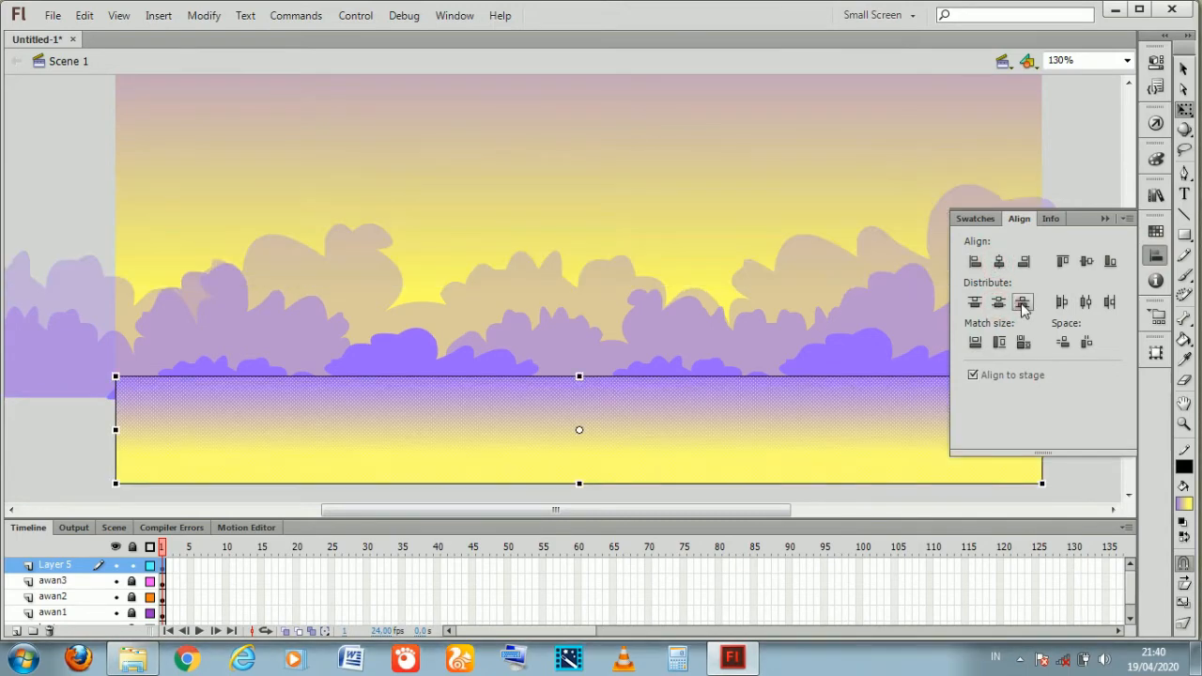
pyautogui.hotkey('ctrl', 'k')
pyautogui.click(81, 450)
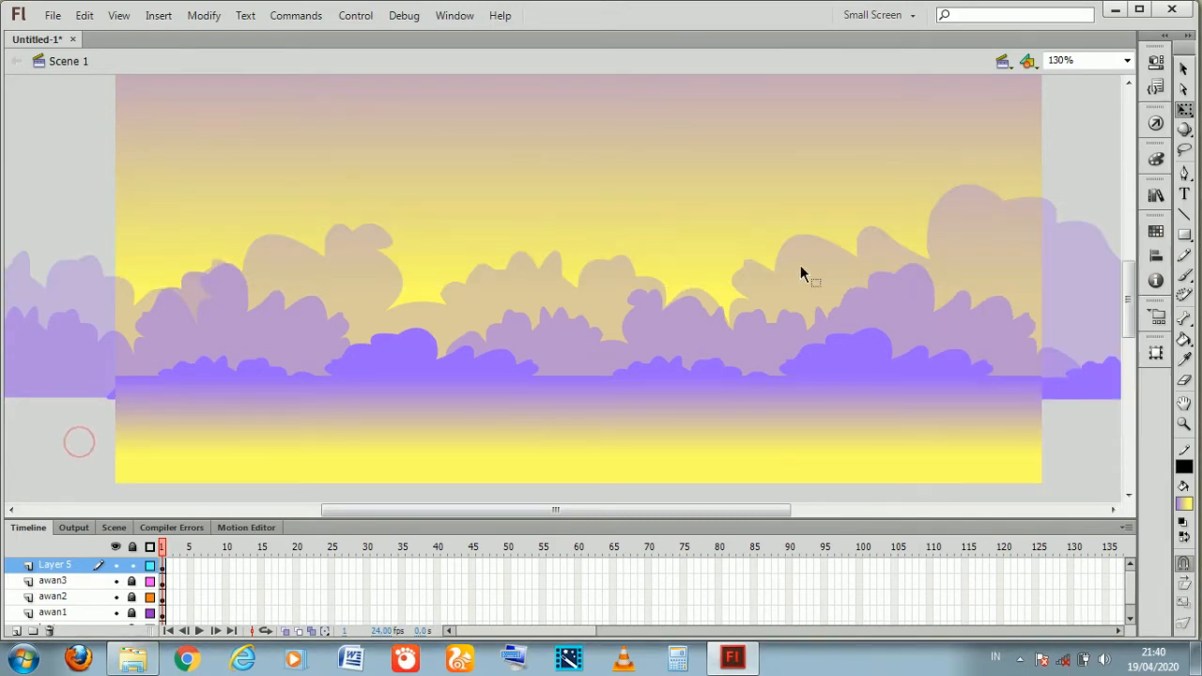
# Lower the gradient strip's upper edge to the base line of the bright violet clouds
pyautogui.click(563, 404)
pyautogui.moveTo(579, 377); pyautogui.dragTo(577, 402)
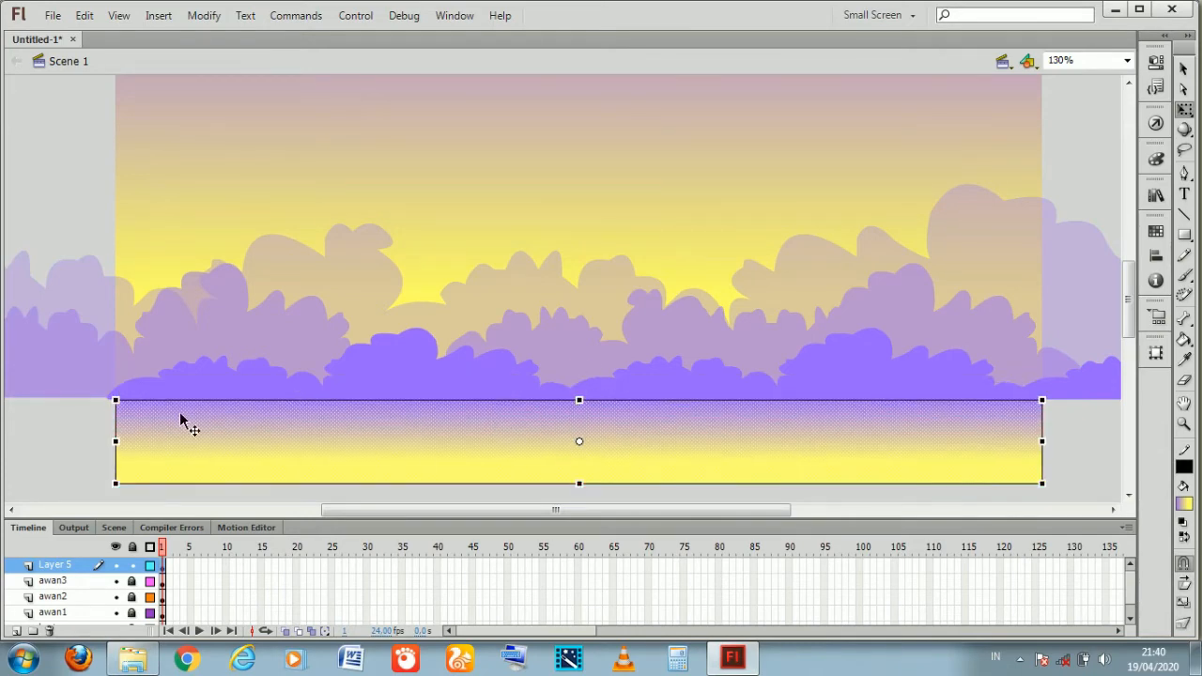
pyautogui.click(52, 423)
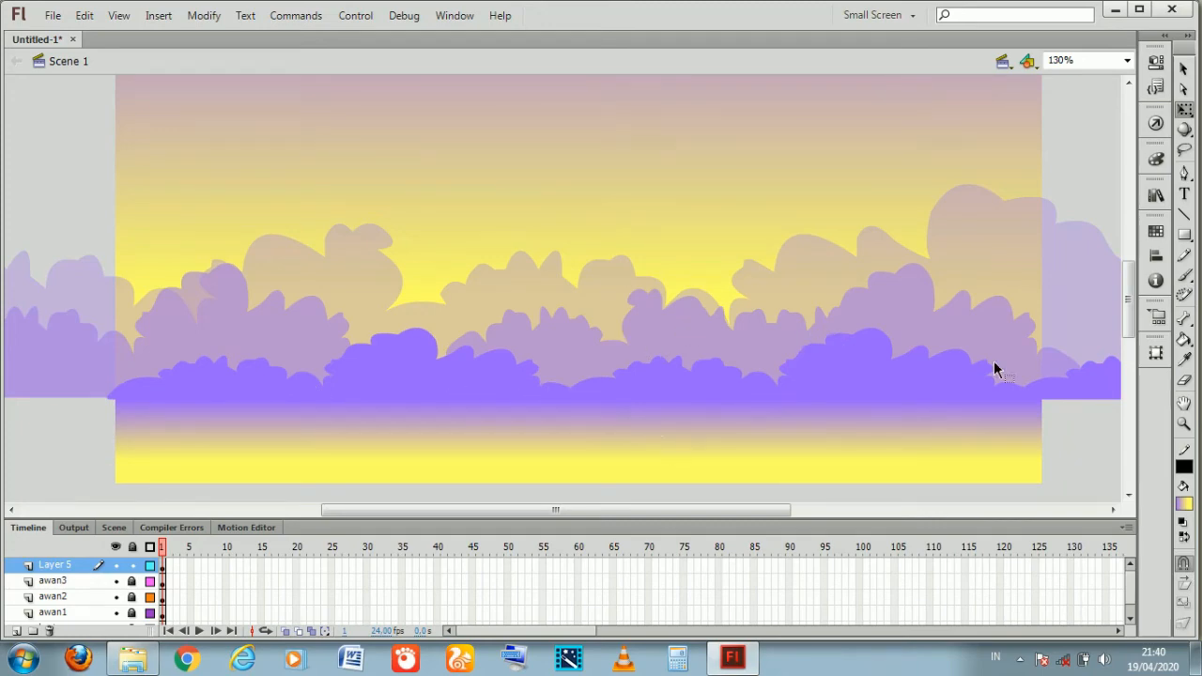
# Change the yellow stop of the bottom strip's linear gradient to blue #0066FF
pyautogui.moveTo(1131, 324)
pyautogui.mouseDown()
pyautogui.moveTo(1124, 255)
pyautogui.moveTo(1120, 317)
pyautogui.moveTo(1116, 308)
pyautogui.mouseUp()
pyautogui.click(750, 440)
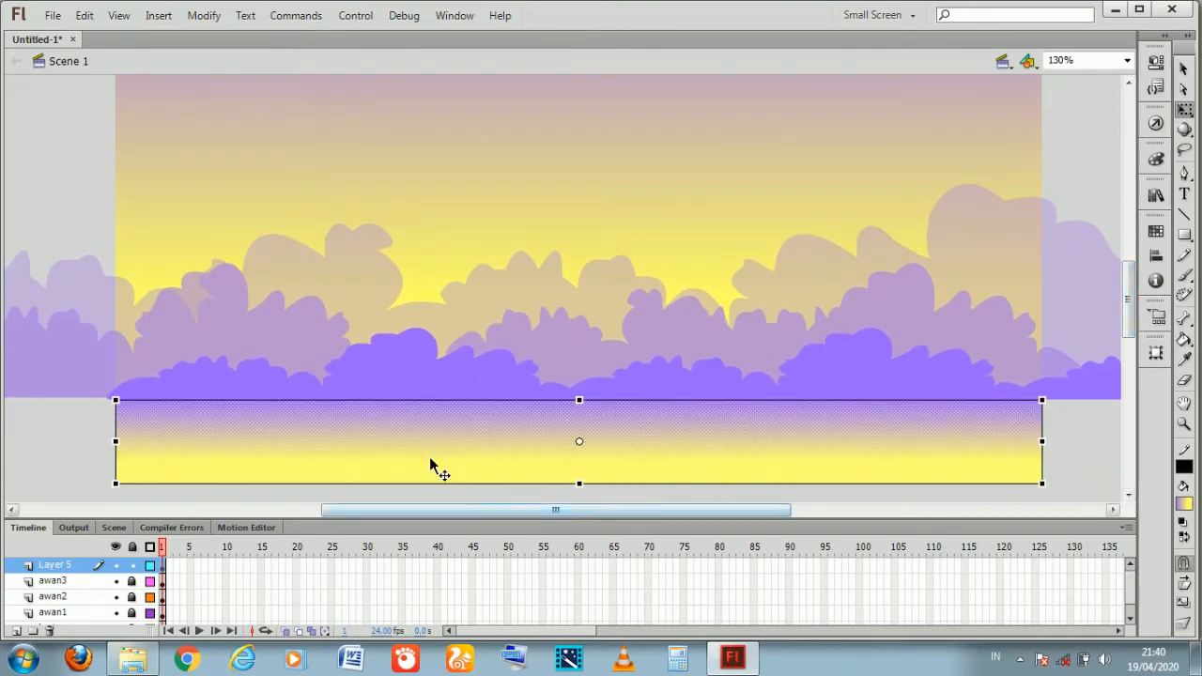
pyautogui.click(1155, 158)
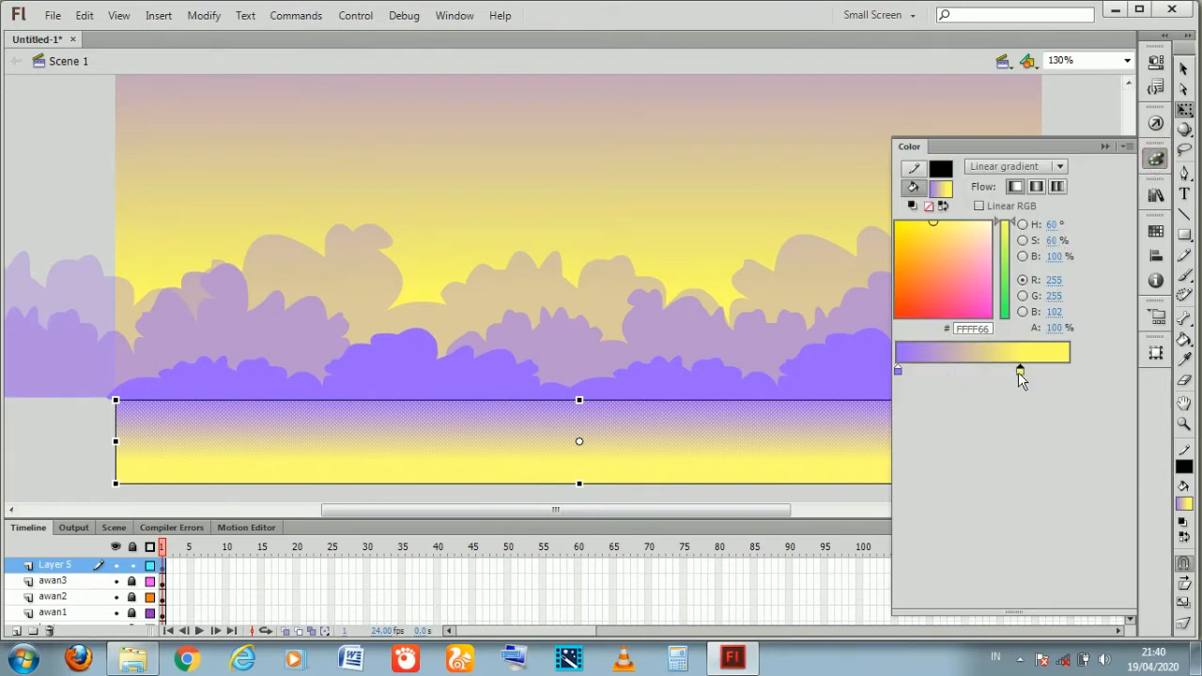
pyautogui.click(1020, 371)
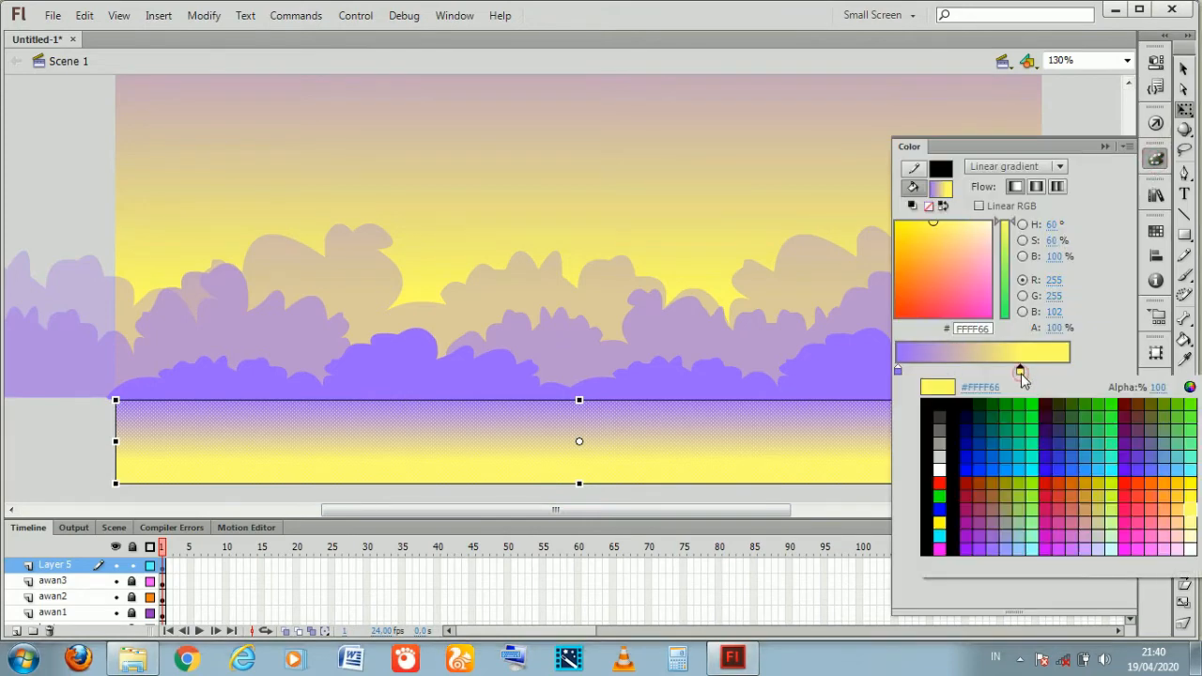
pyautogui.click(1003, 464)
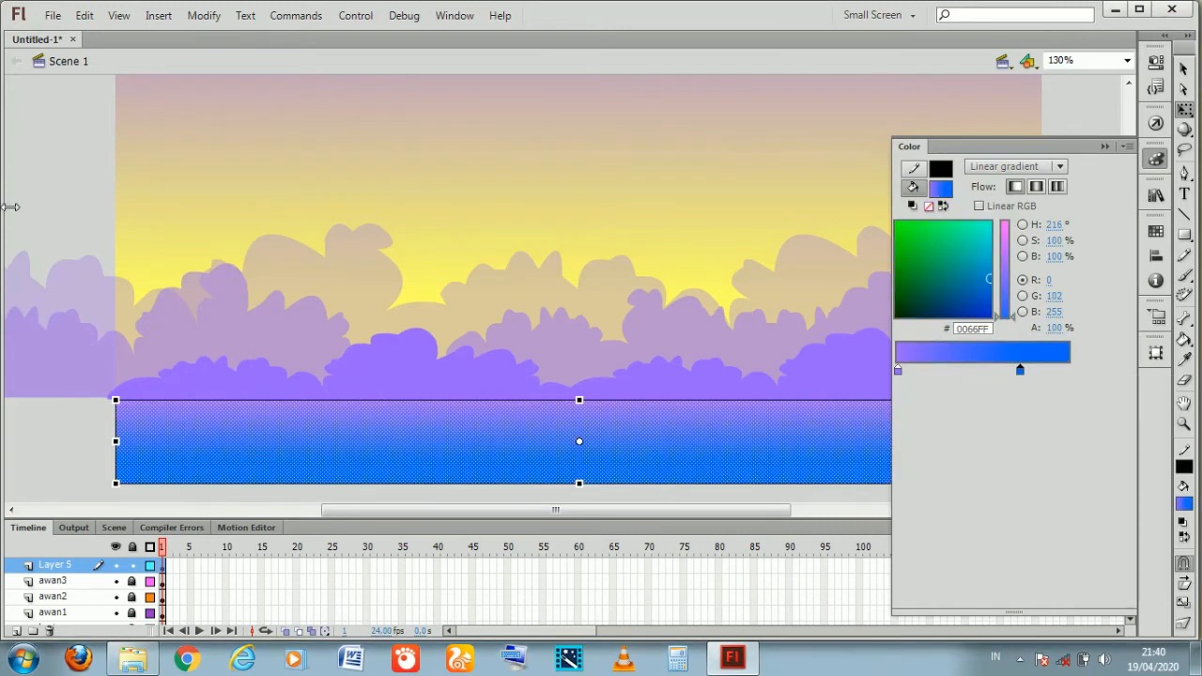
pyautogui.click(63, 170)
pyautogui.scroll(3, 696, 290)
pyautogui.scroll(-6, 705, 261)
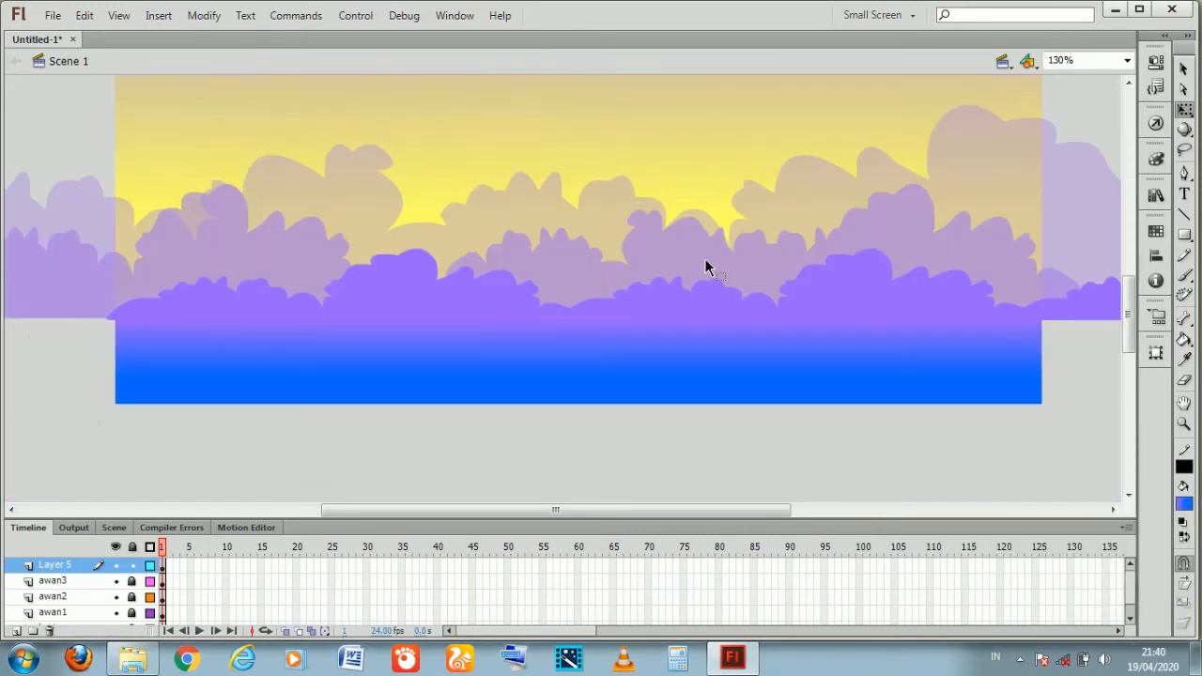
pyautogui.scroll(3, 706, 268)
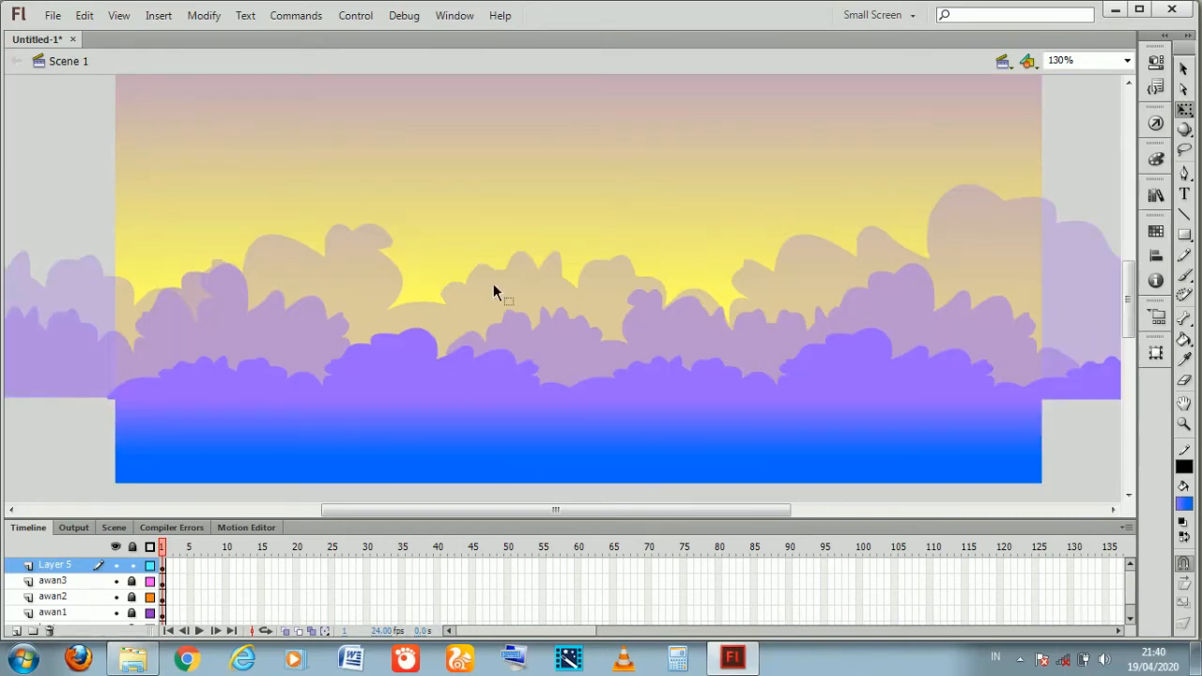
pyautogui.scroll(1, 757, 284)
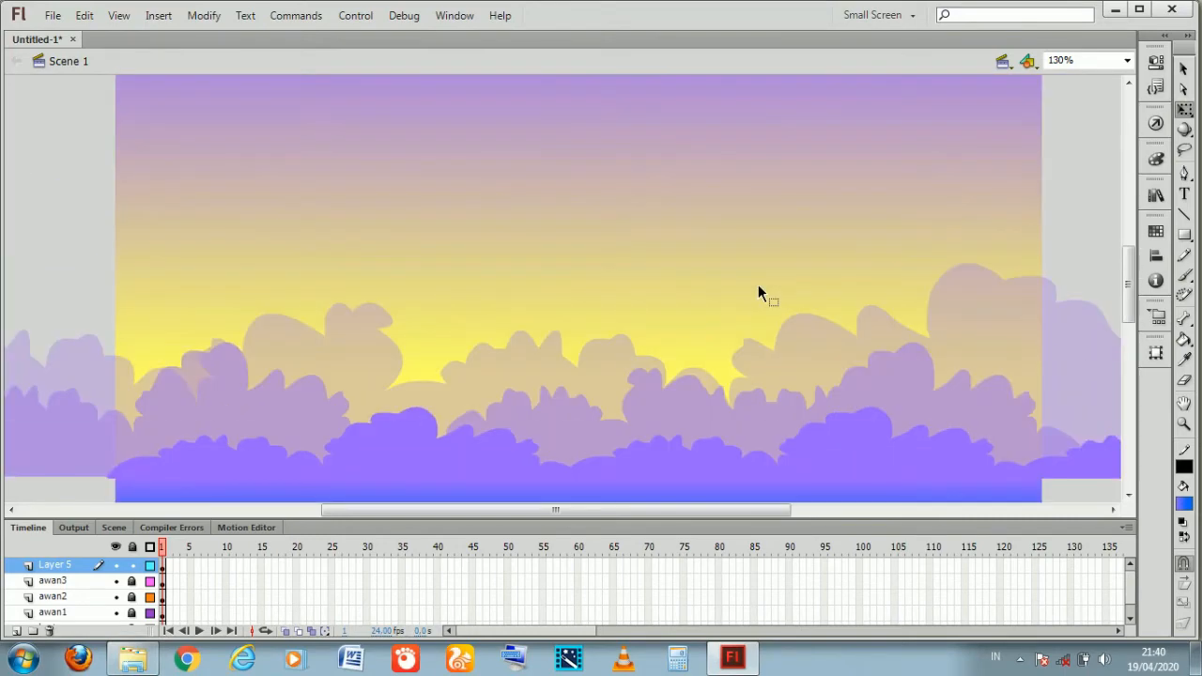
# Change the blue stop of the bottom strip's linear gradient to purple #9933CC and check it against the sky and clouds
pyautogui.scroll(-1, 757, 285)
pyautogui.click(604, 448)
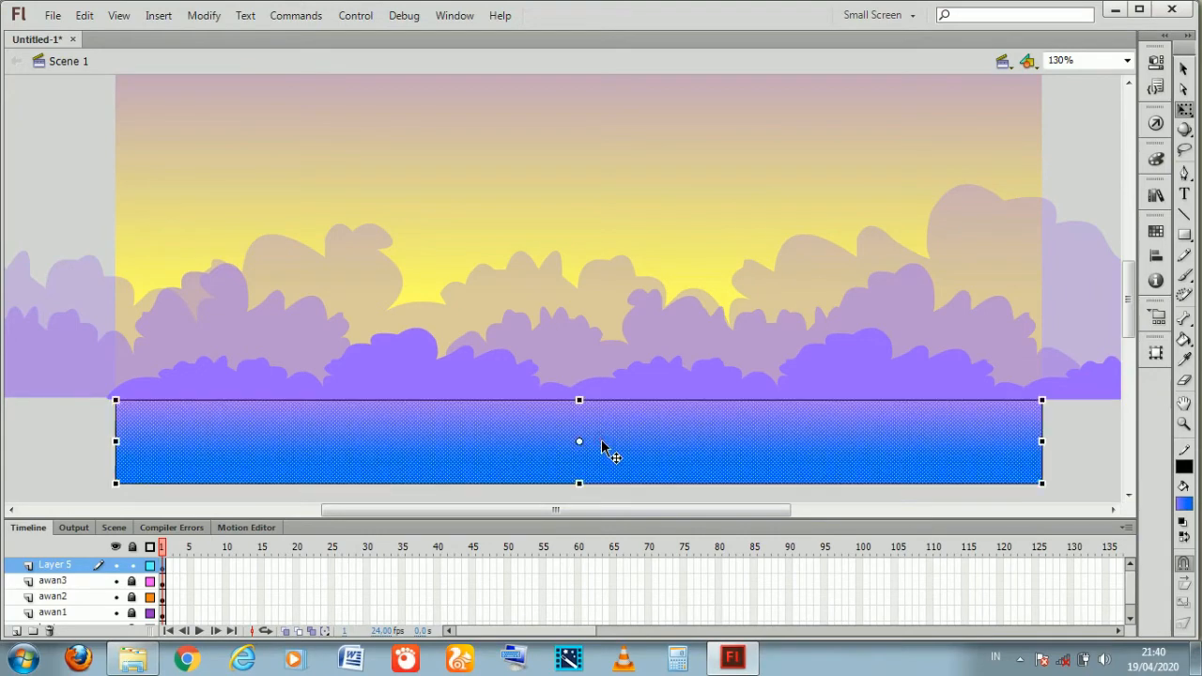
pyautogui.click(1156, 157)
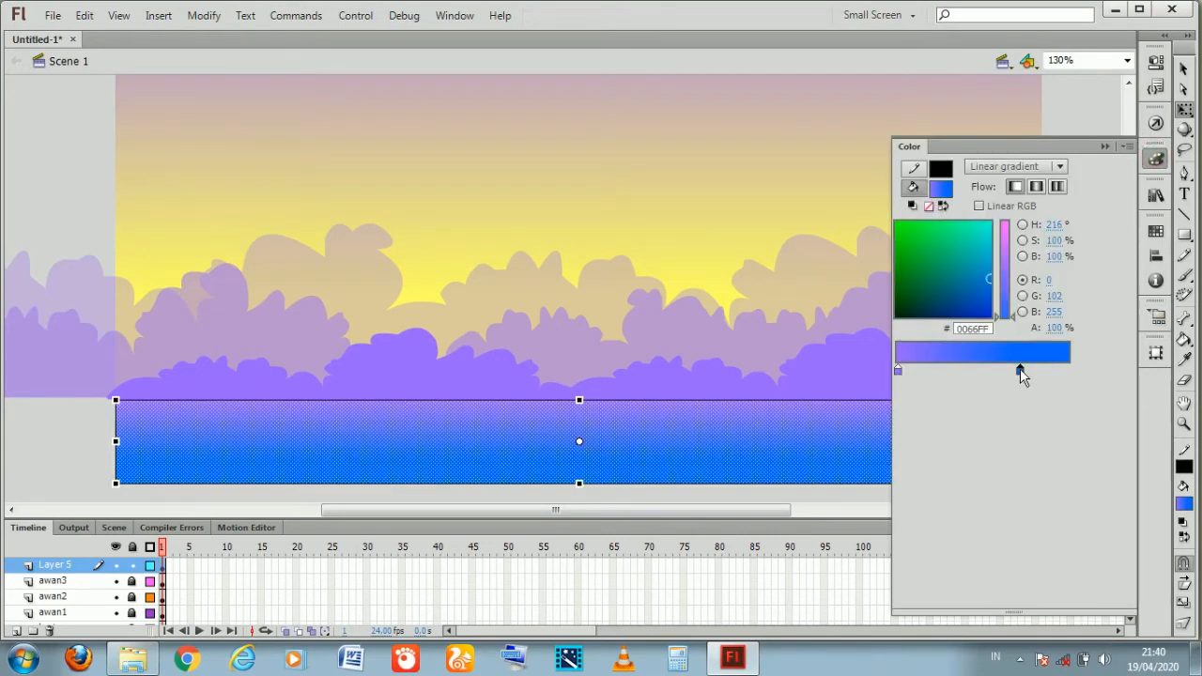
pyautogui.click(1019, 368)
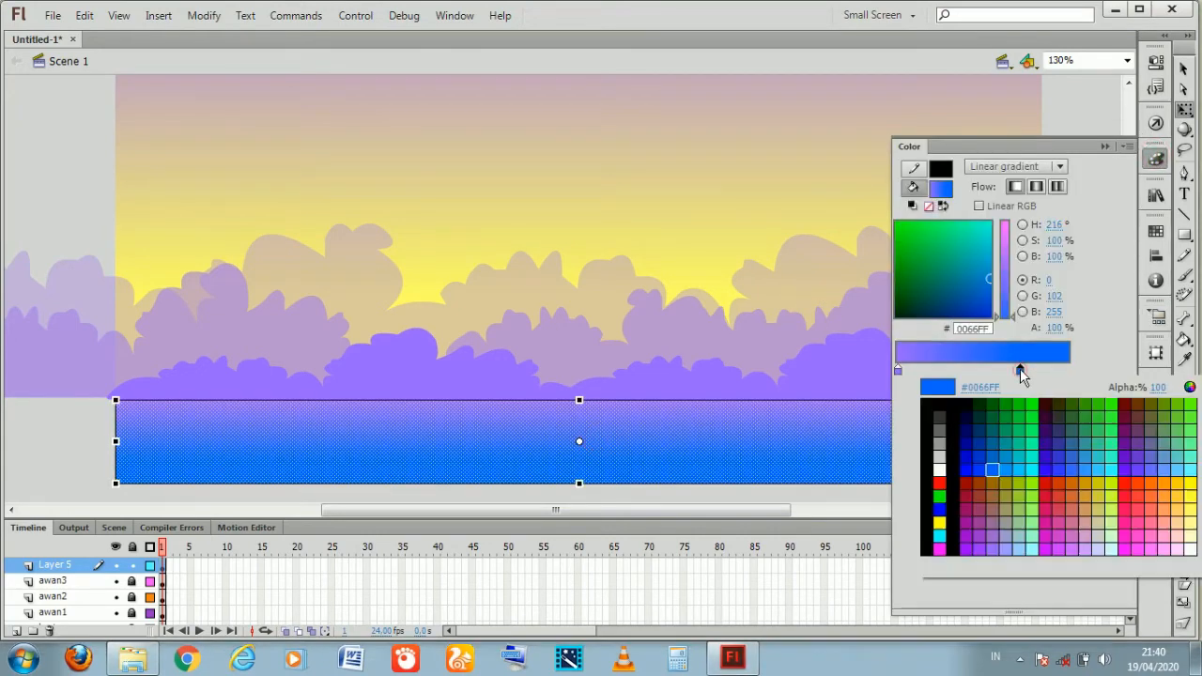
pyautogui.click(986, 531)
pyautogui.click(92, 199)
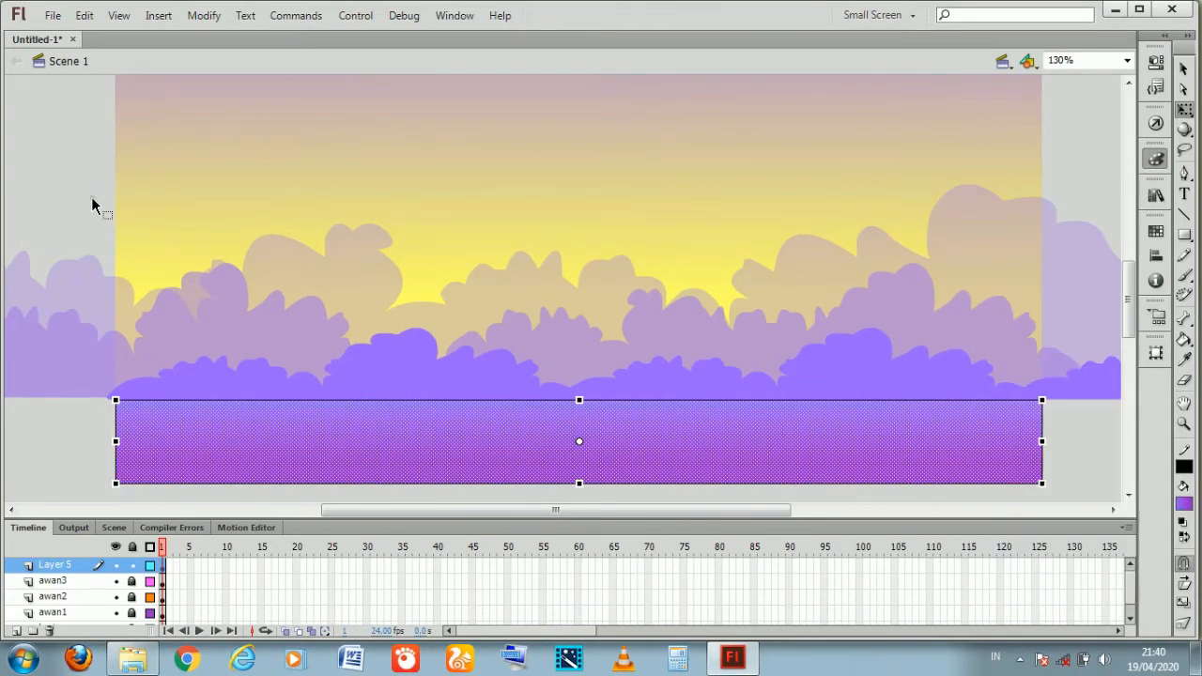
pyautogui.scroll(5, 630, 261)
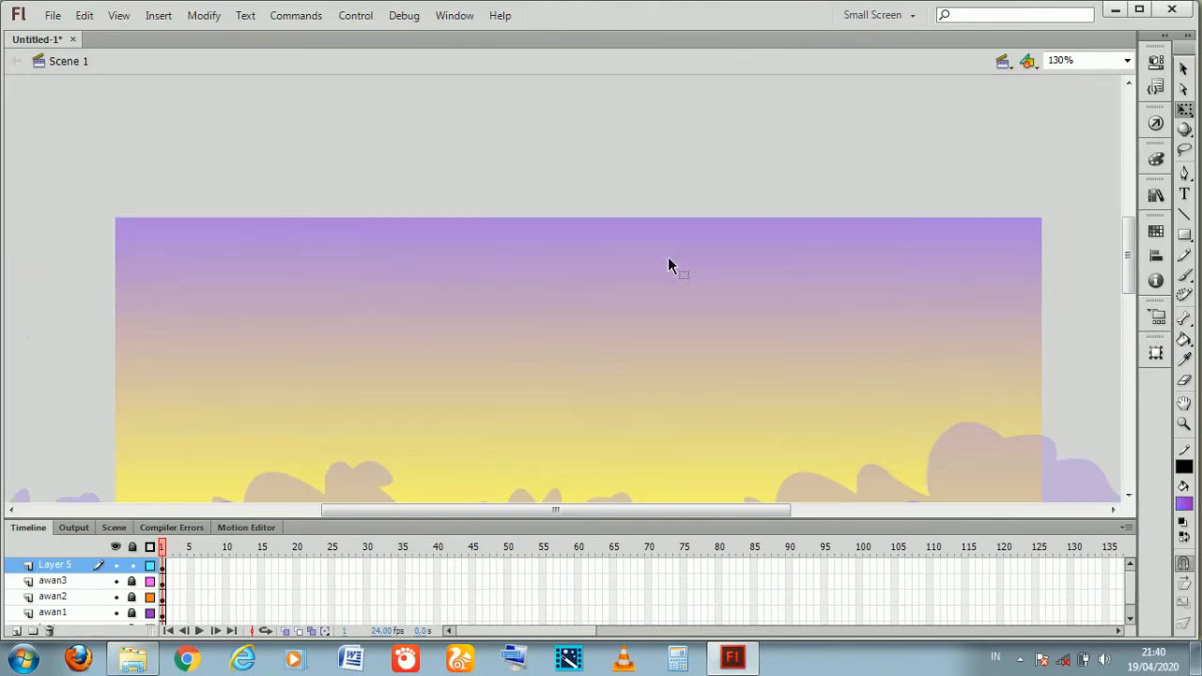
pyautogui.scroll(-2, 667, 263)
pyautogui.scroll(-4, 673, 272)
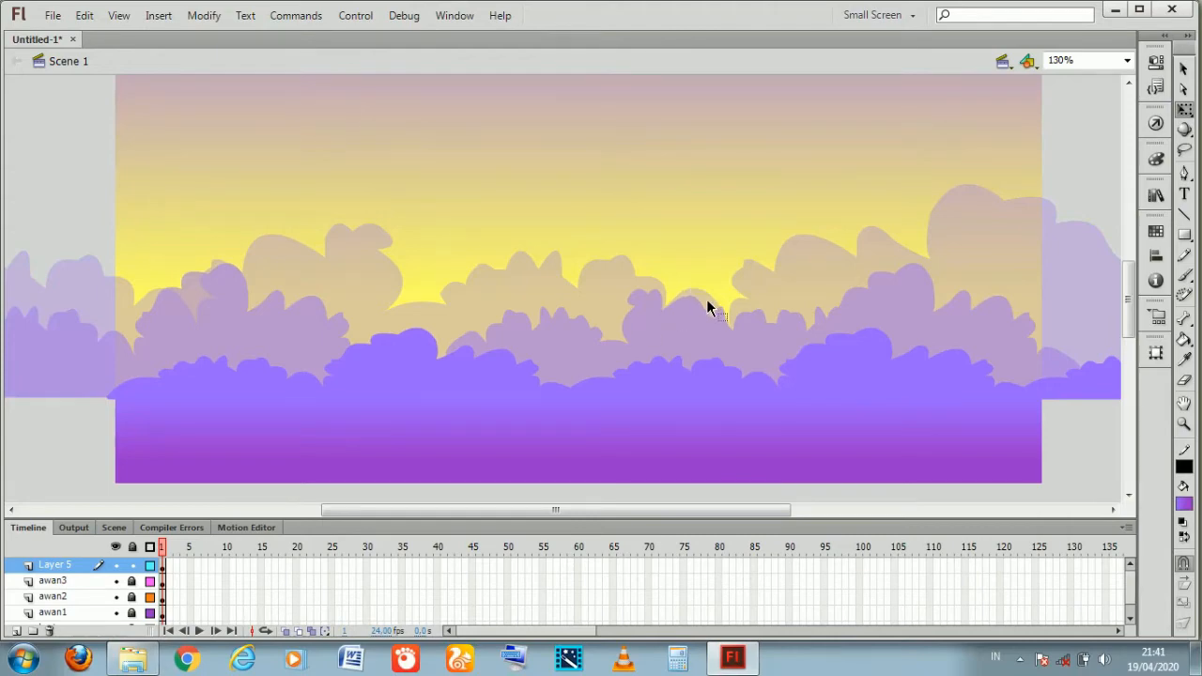
pyautogui.scroll(-6, 707, 307)
pyautogui.scroll(6, 707, 301)
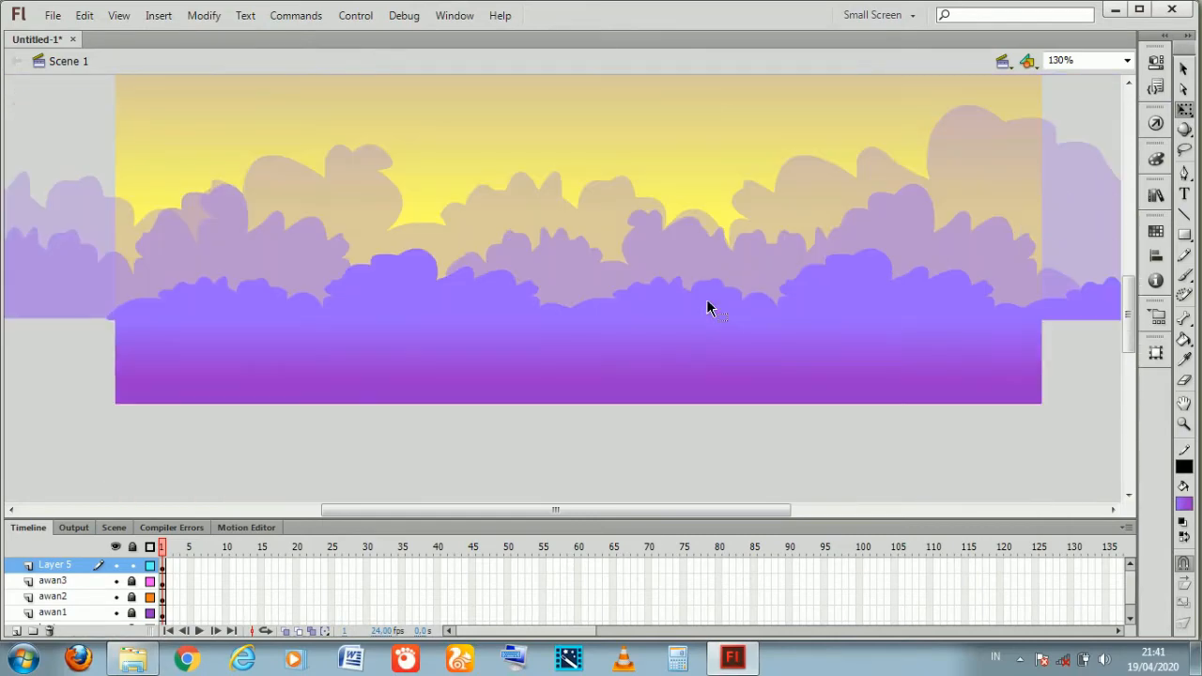
pyautogui.scroll(-2, 707, 301)
pyautogui.scroll(2, 707, 305)
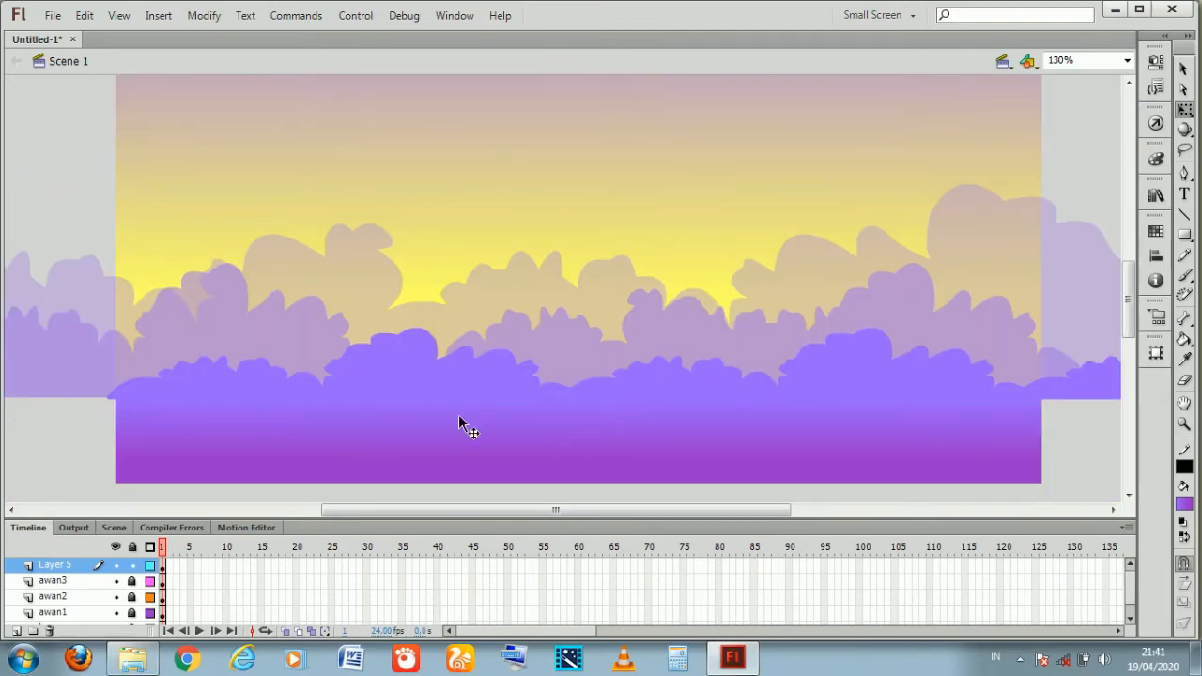
# Set the purple #9933CC stop of the bottom strip's gradient to blue #0066FF and review the whole scene
pyautogui.click(132, 566)
pyautogui.click(713, 441)
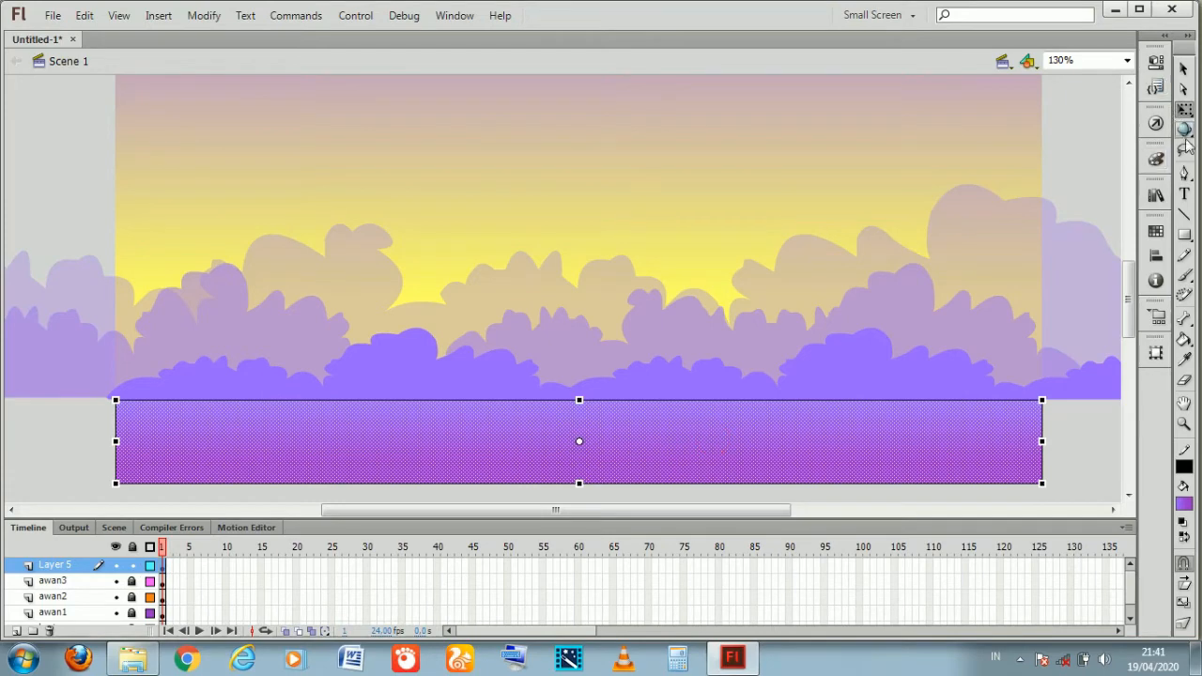
pyautogui.click(1156, 159)
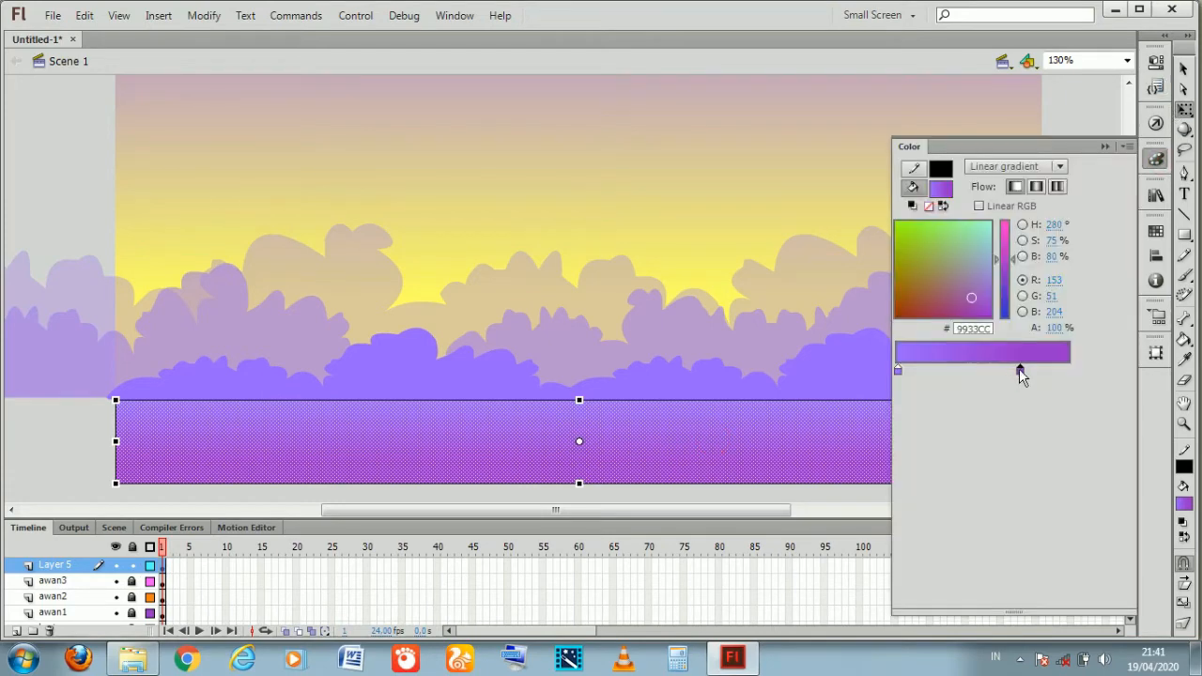
pyautogui.doubleClick(1020, 370)
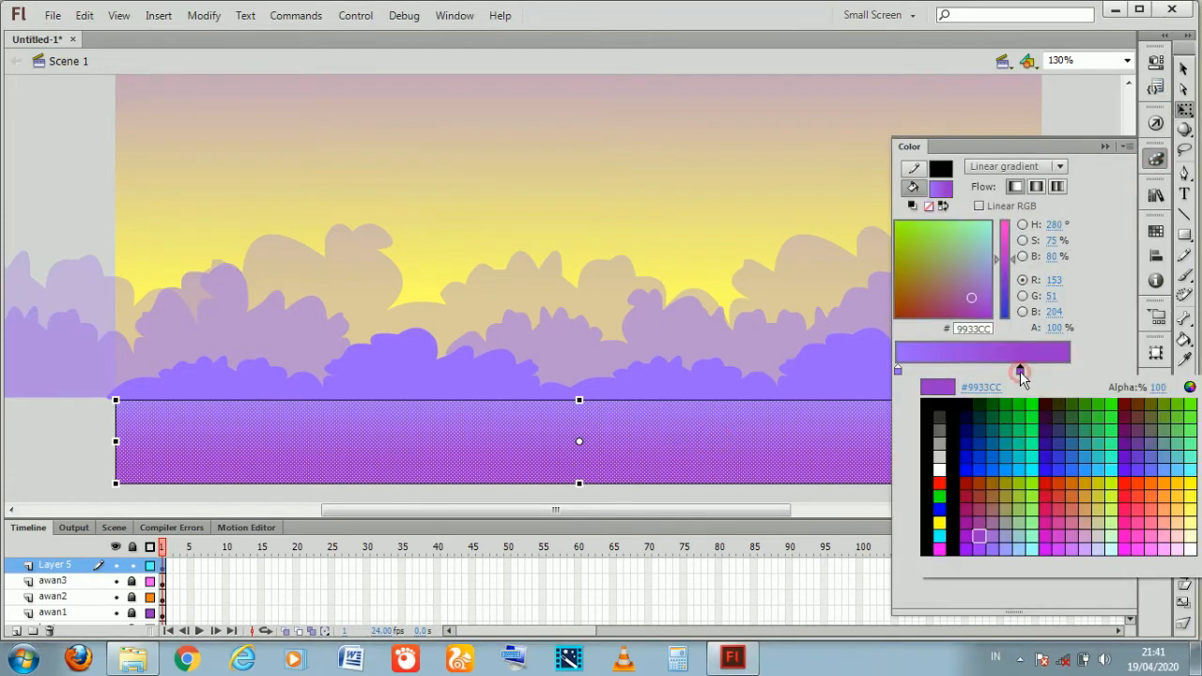
pyautogui.click(995, 471)
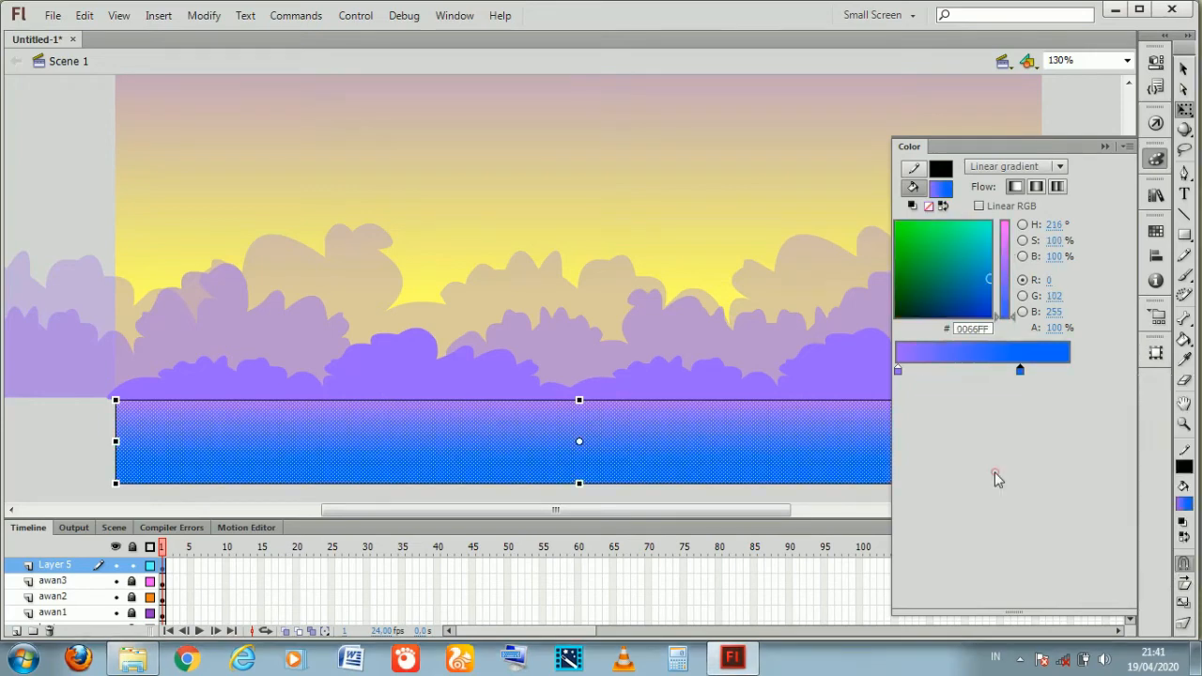
pyautogui.click(101, 158)
pyautogui.scroll(2, 506, 338)
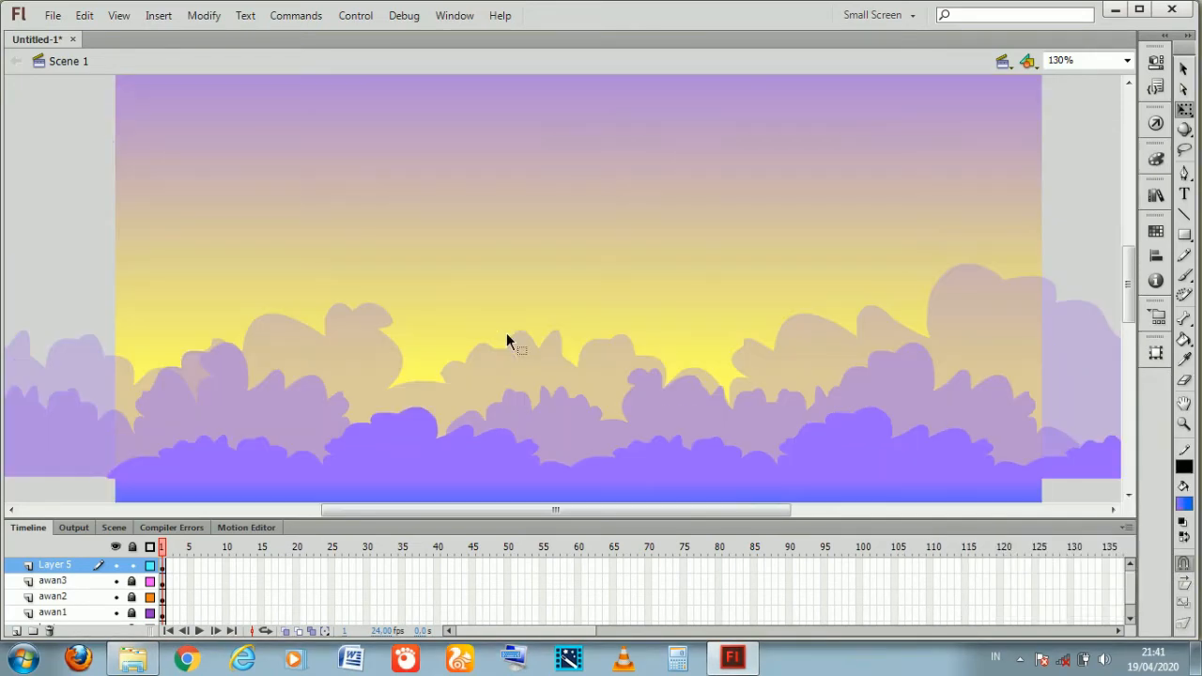
pyautogui.scroll(-4, 506, 334)
pyautogui.scroll(2, 506, 333)
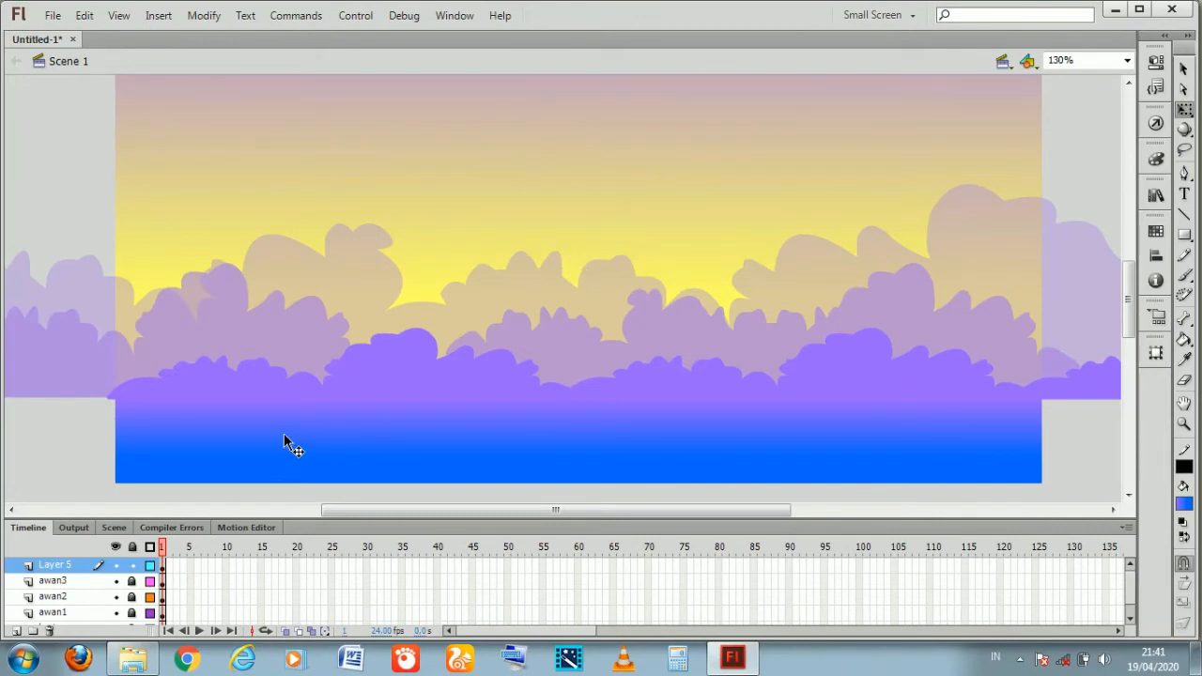
# Lock the layer holding the violet-to-blue strip and rename it laut
pyautogui.click(131, 566)
pyautogui.click(72, 583)
pyautogui.doubleClick(69, 566)
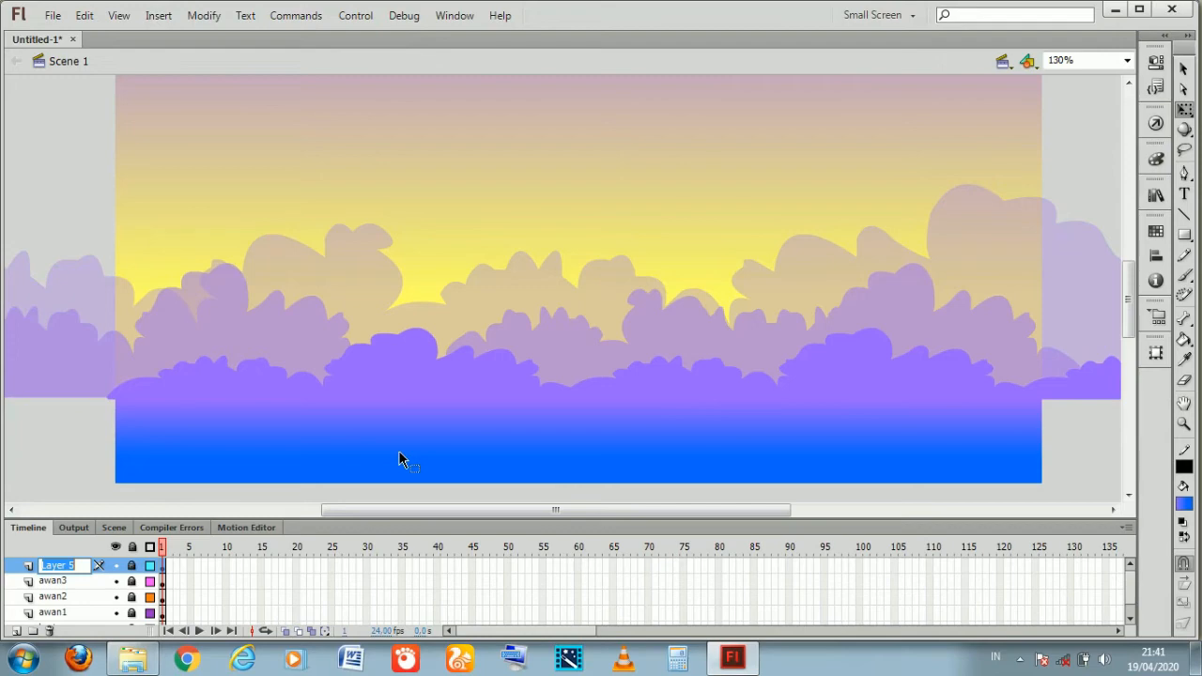
pyautogui.write('laut')
pyautogui.press('Return')
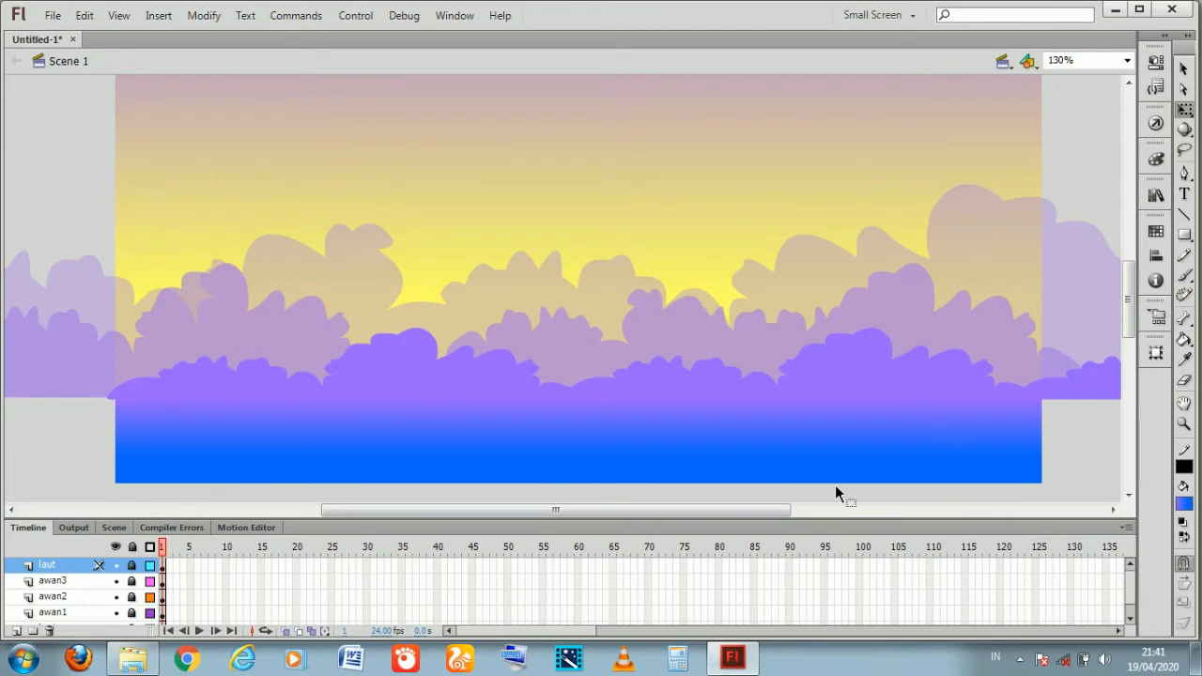
# Review the whole scene with the timeline collapsed, restore the timeline and make the bg1 background layer active
pyautogui.doubleClick(37, 529)
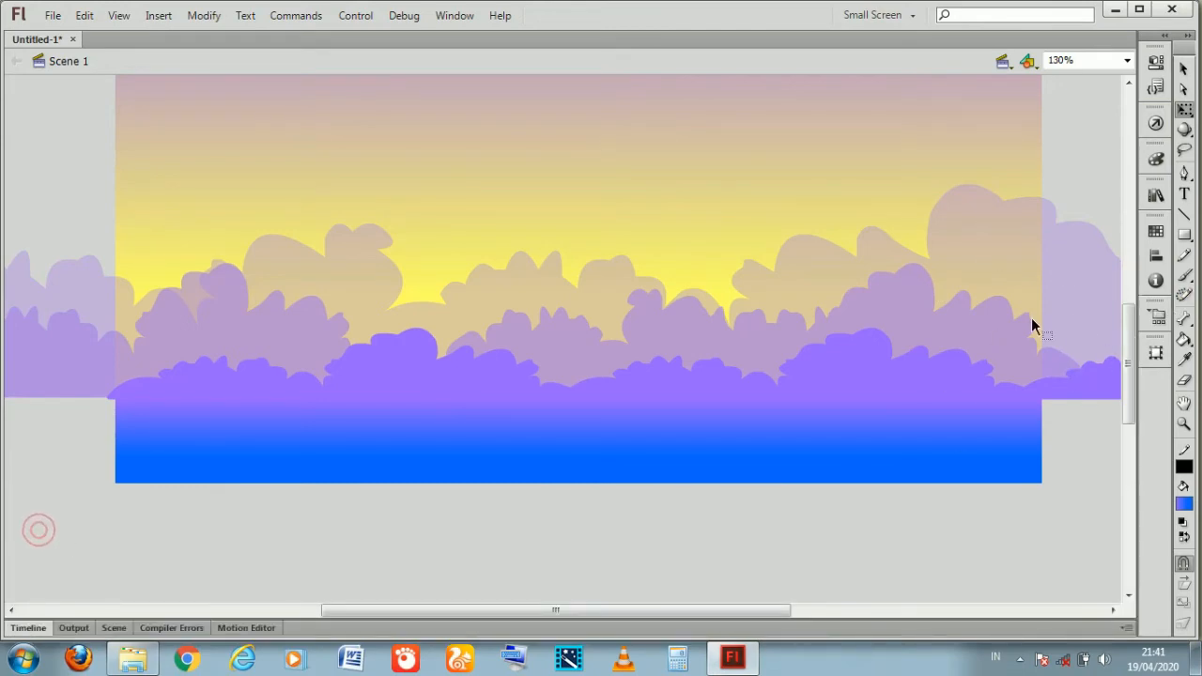
pyautogui.moveTo(1130, 343); pyautogui.dragTo(1117, 311)
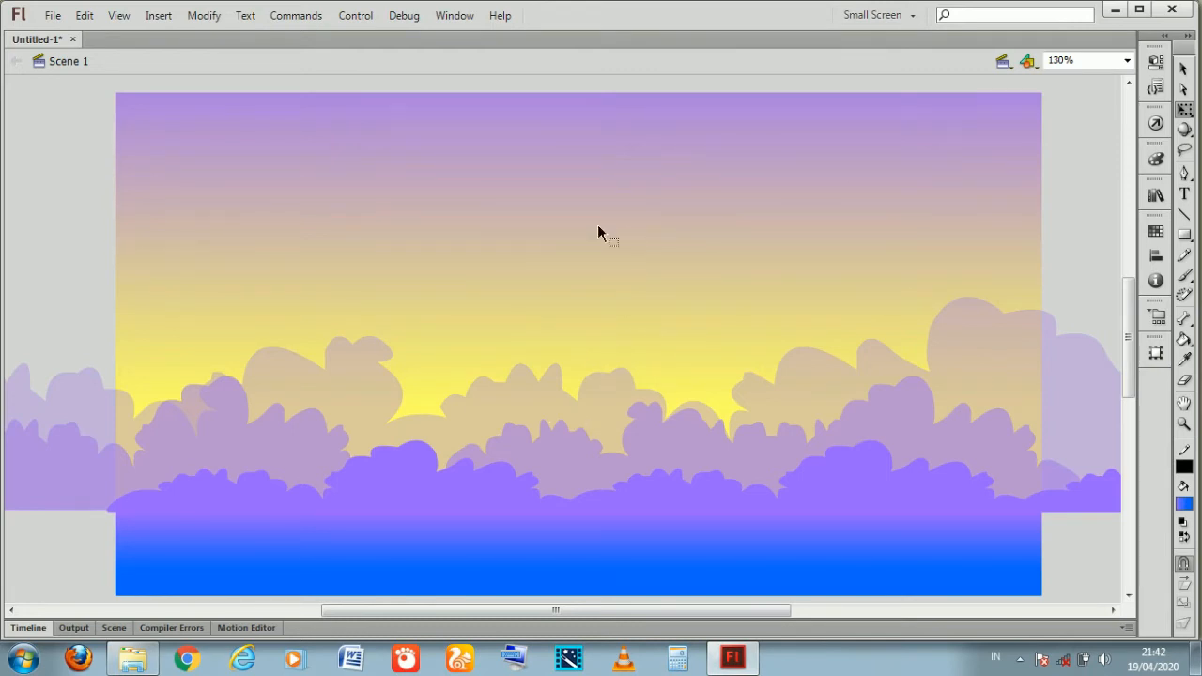
pyautogui.click(38, 627)
pyautogui.click(83, 582)
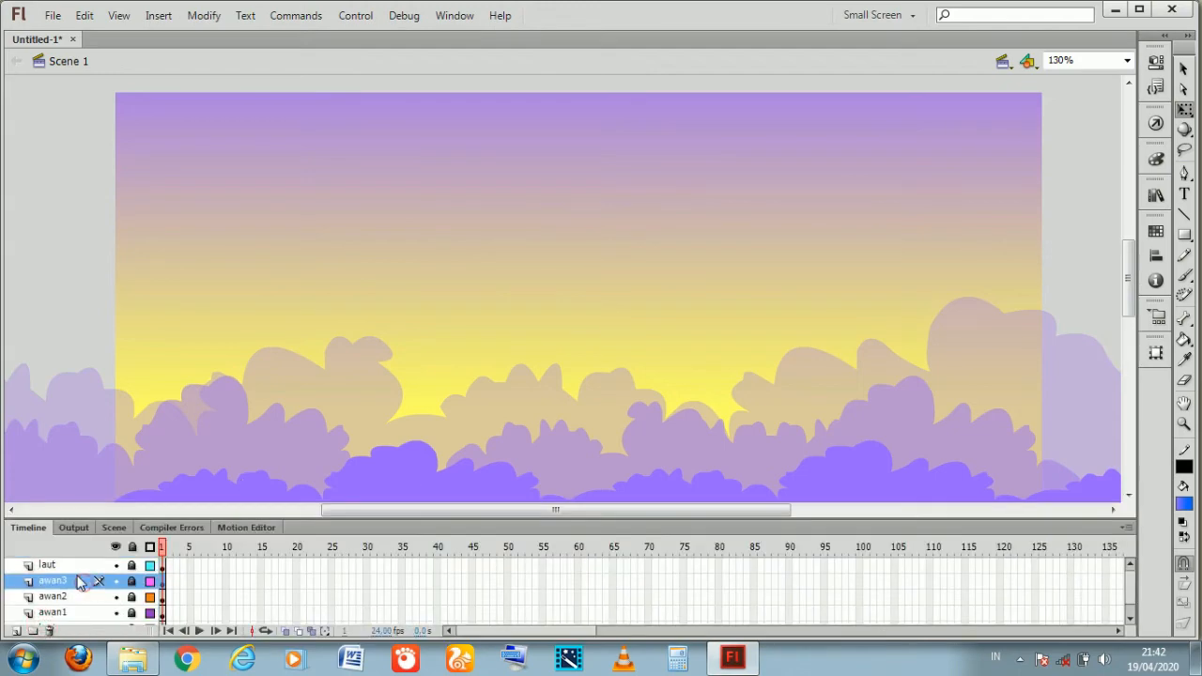
pyautogui.click(76, 599)
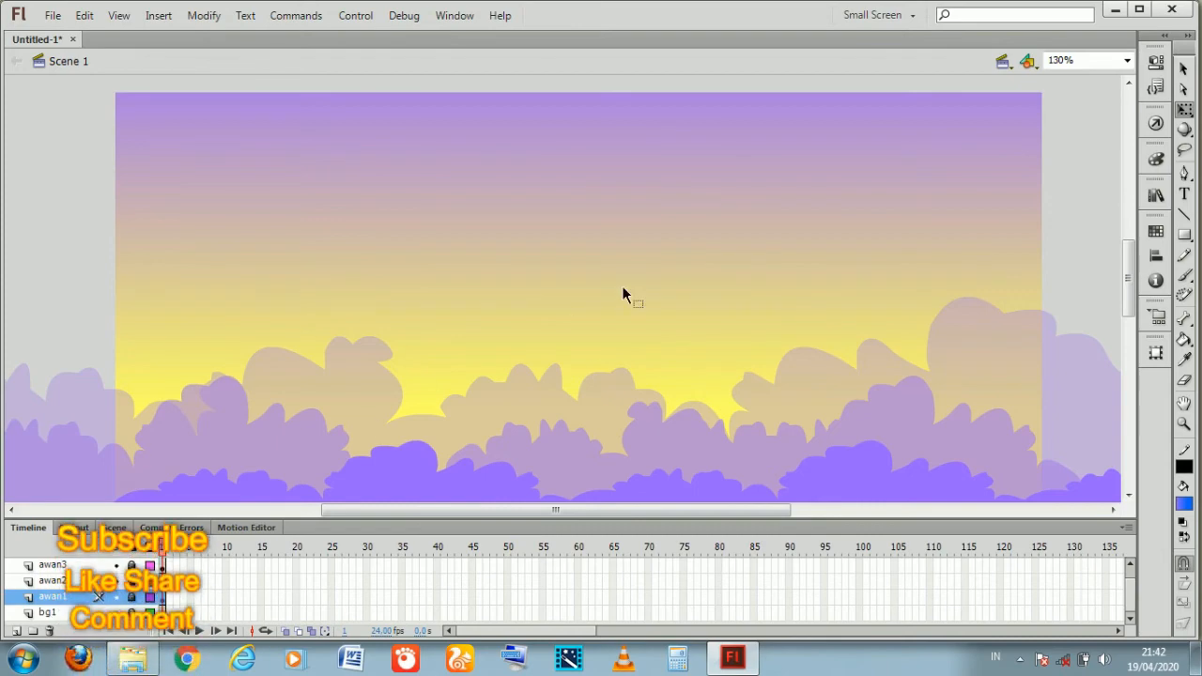
pyautogui.click(84, 612)
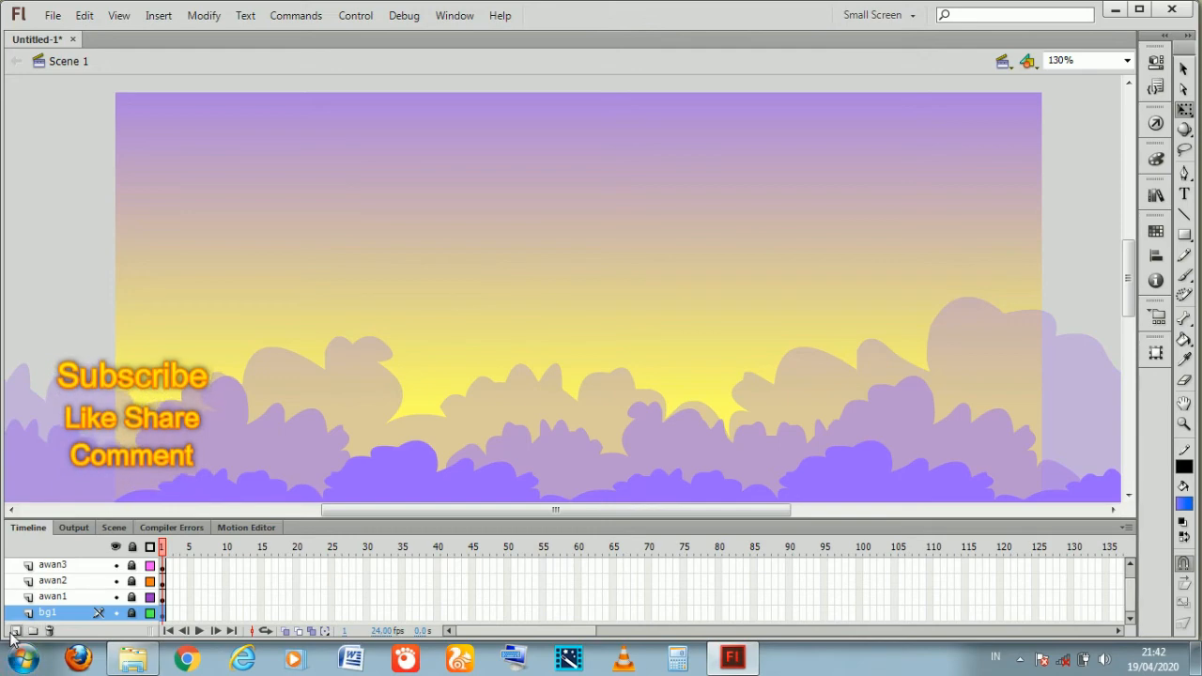
# Add a new layer directly above the bg1 layer and name it bln
pyautogui.click(16, 630)
pyautogui.doubleClick(56, 612)
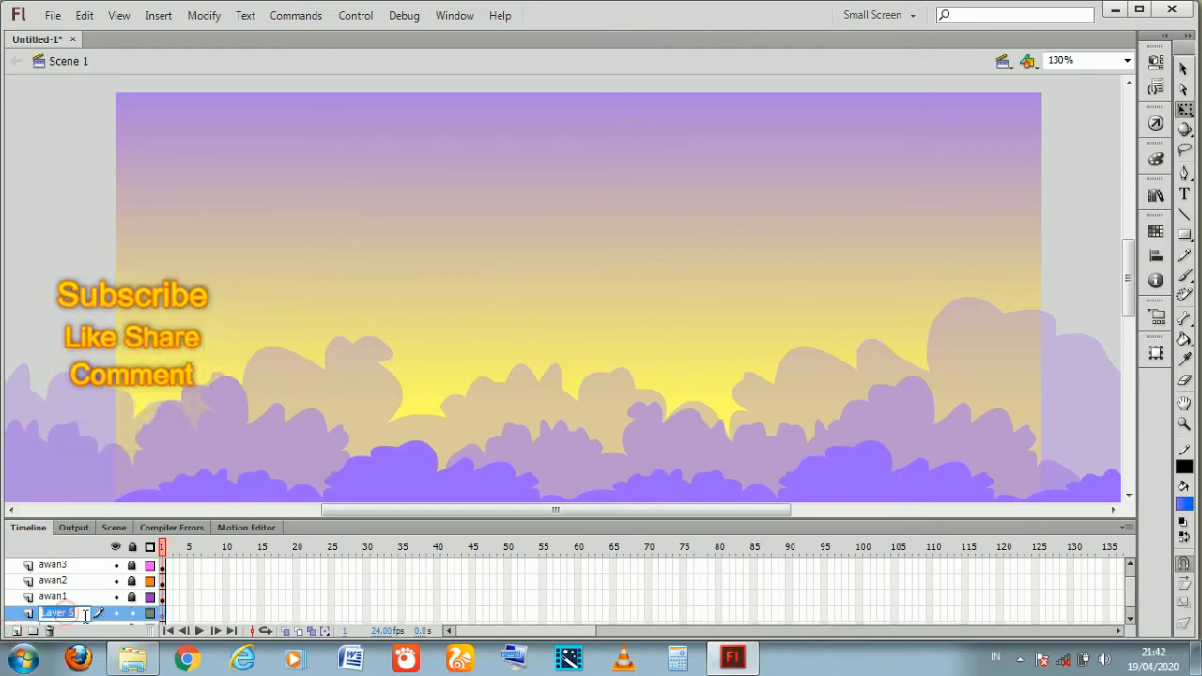
pyautogui.write('bin')
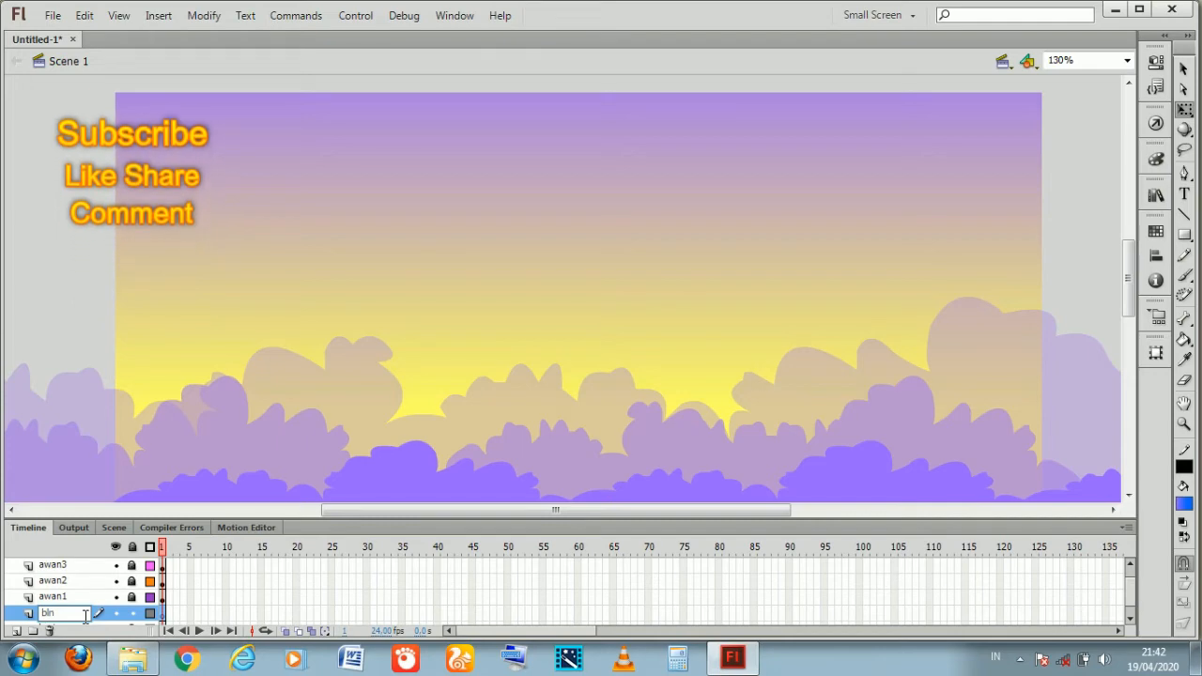
pyautogui.click(68, 261)
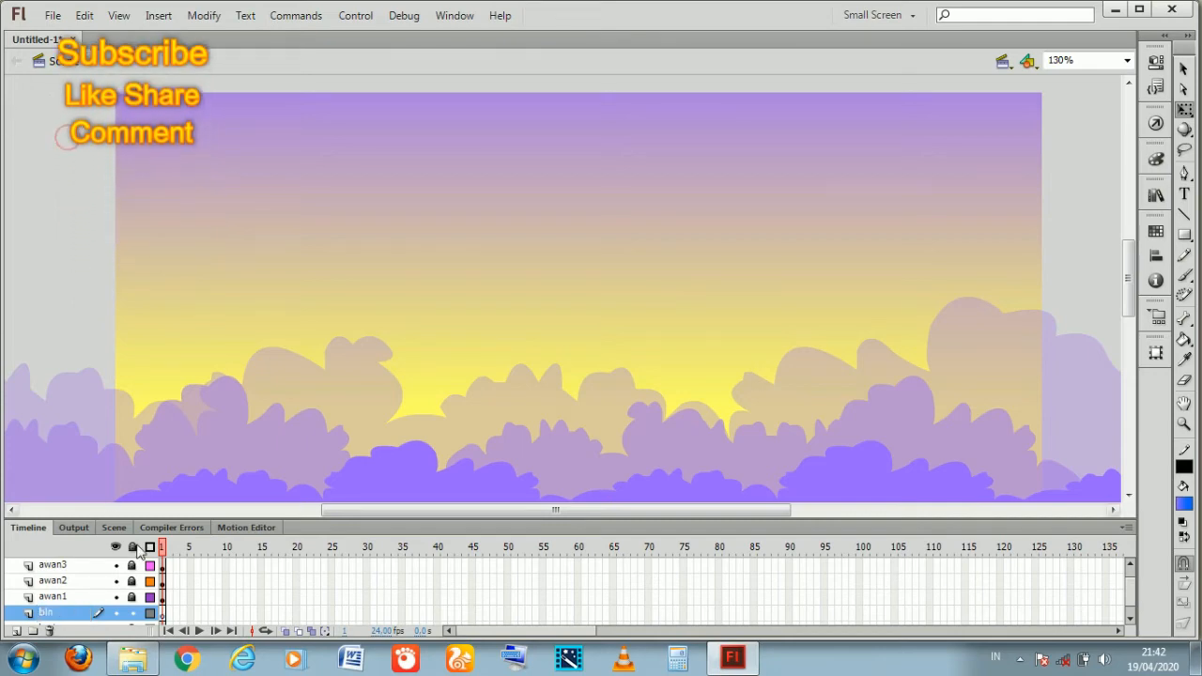
# Collapse the timeline and draw a circle in the middle of the sky with the Oval tool
pyautogui.doubleClick(26, 528)
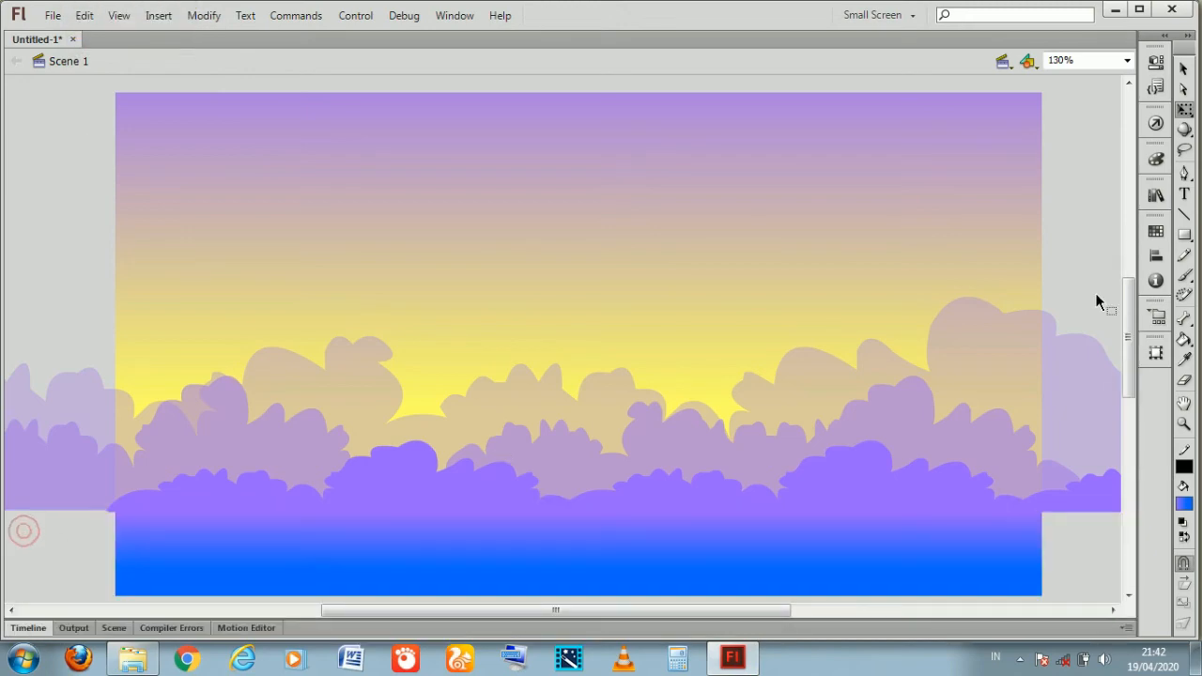
pyautogui.click(1187, 239)
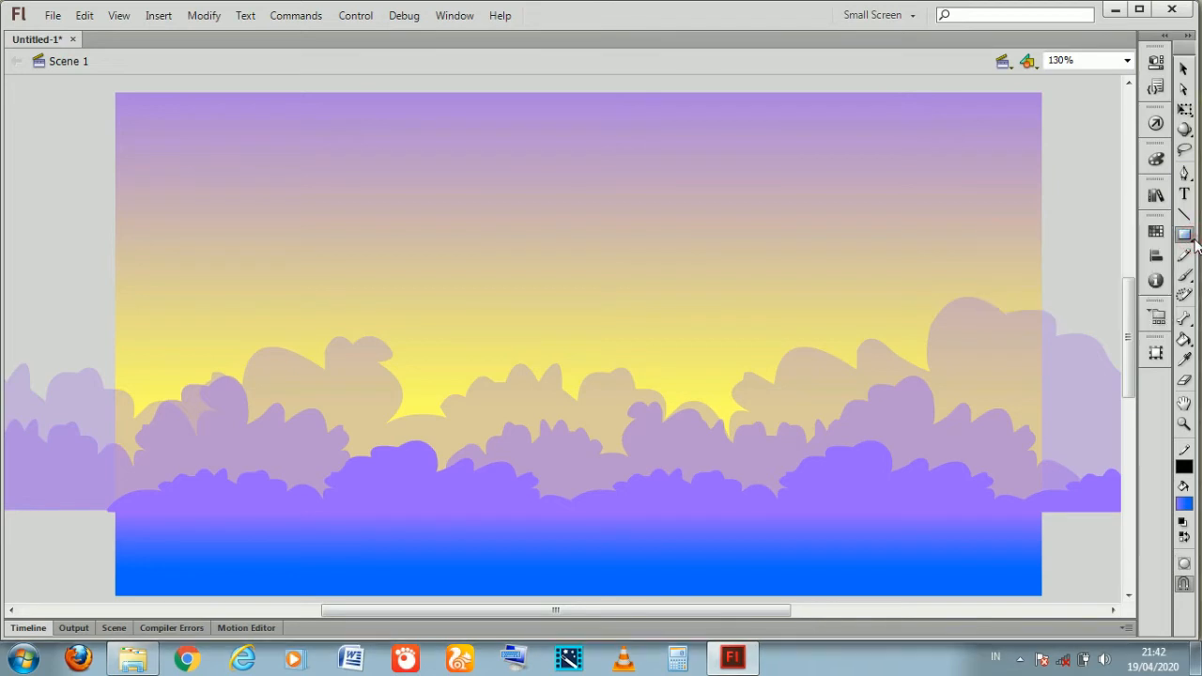
pyautogui.click(1190, 239)
pyautogui.click(1024, 259)
pyautogui.moveTo(485, 216)
pyautogui.mouseDown()
pyautogui.moveTo(545, 306)
pyautogui.moveTo(625, 356)
pyautogui.mouseUp()
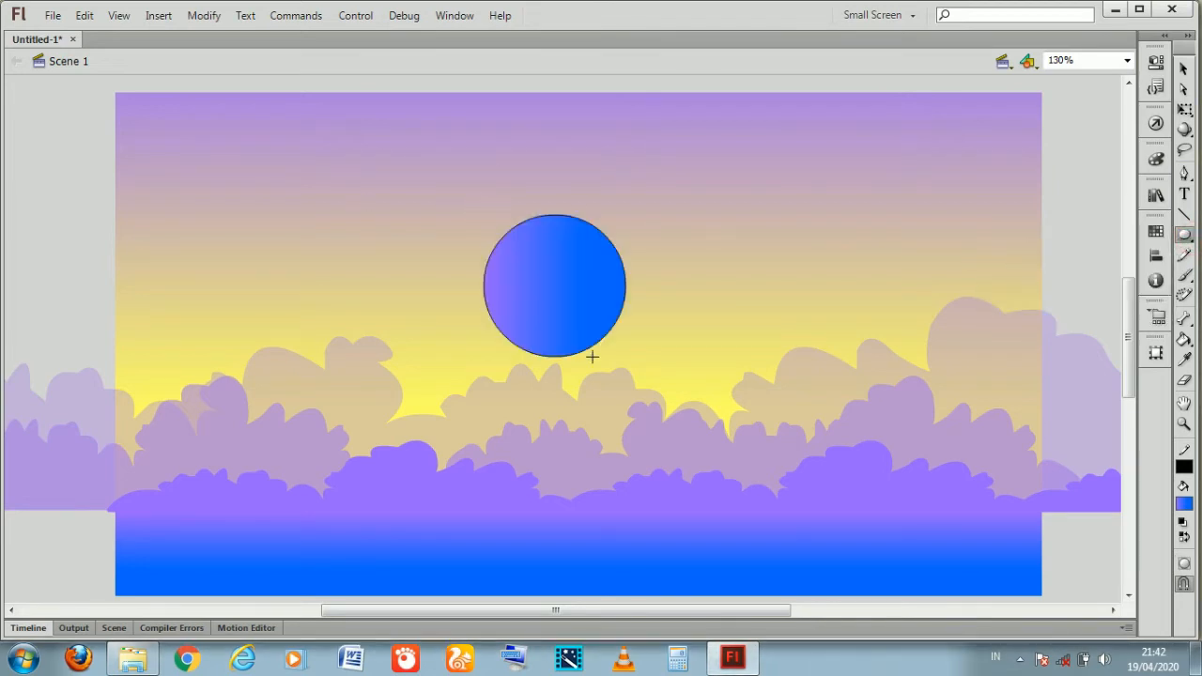
# Fill the circle with solid white and delete its black outline
pyautogui.click(1183, 68)
pyautogui.click(558, 287)
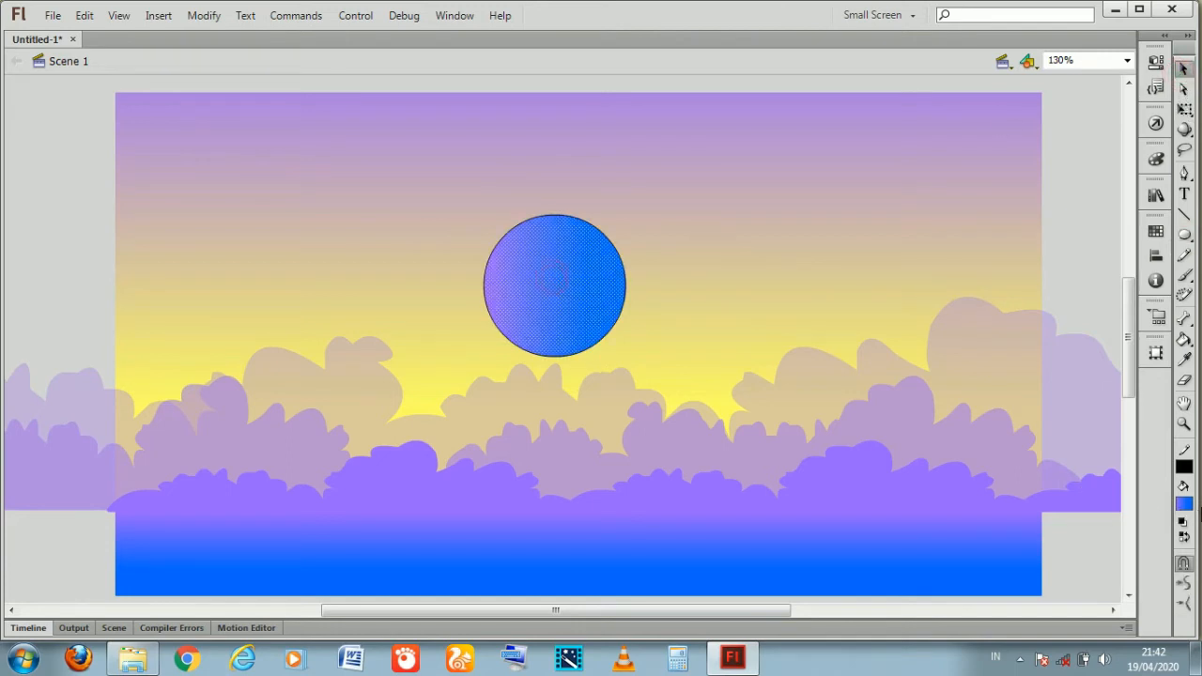
pyautogui.click(1186, 505)
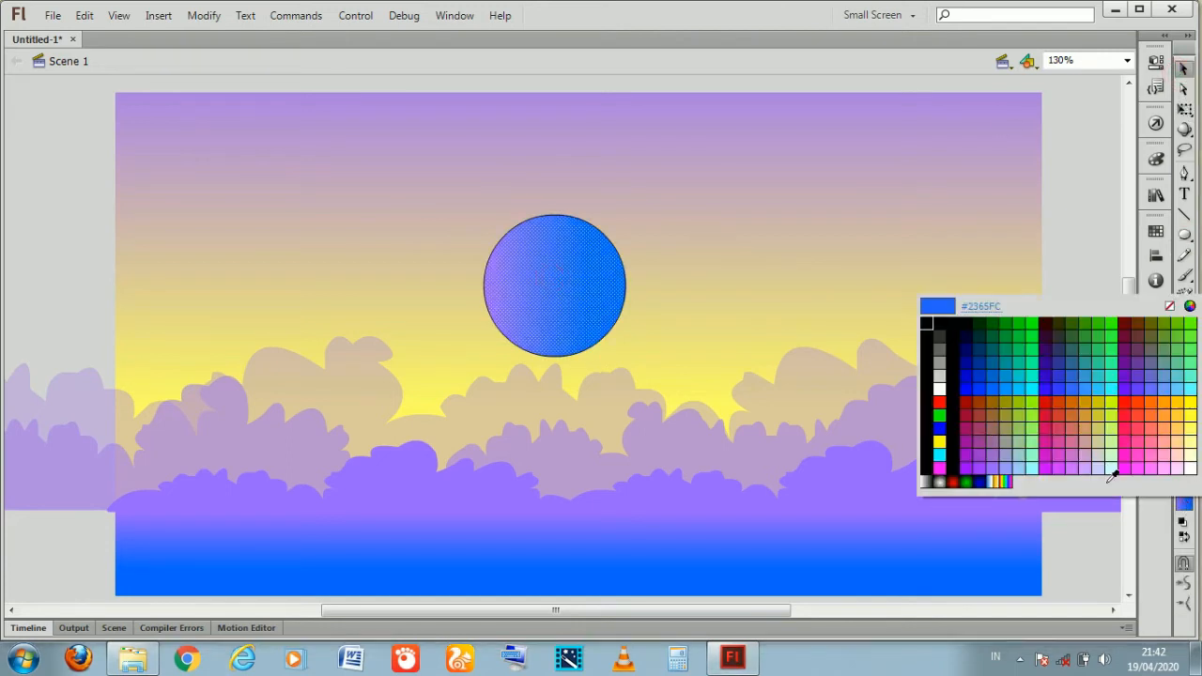
pyautogui.click(937, 388)
pyautogui.click(375, 239)
pyautogui.click(614, 245)
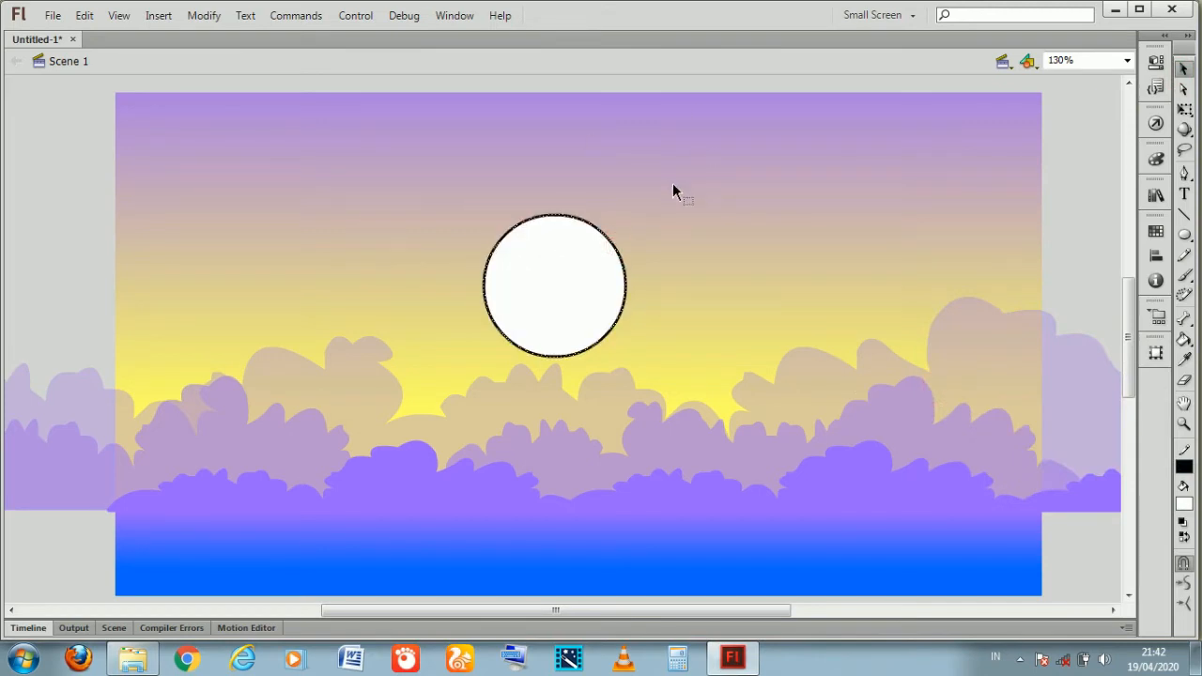
pyautogui.press('Delete')
# Enlarge the white circle proportionally with Free Transform and move it lower so it partly overlaps the rear clouds
pyautogui.click(540, 268)
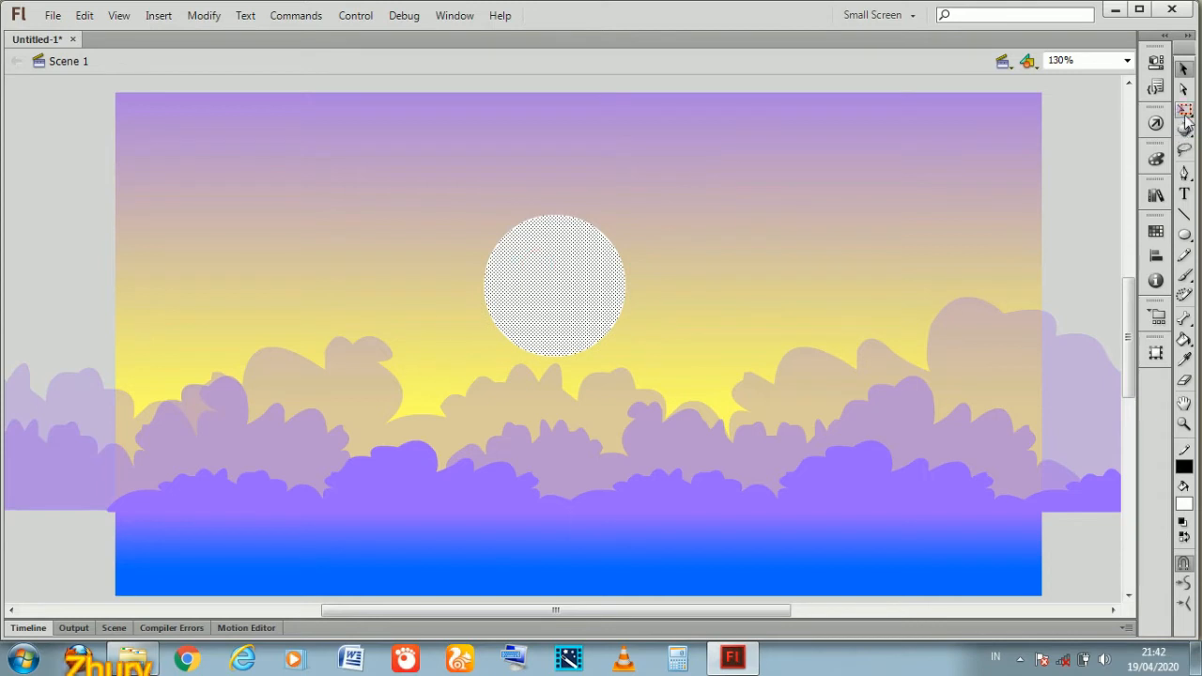
pyautogui.click(1184, 111)
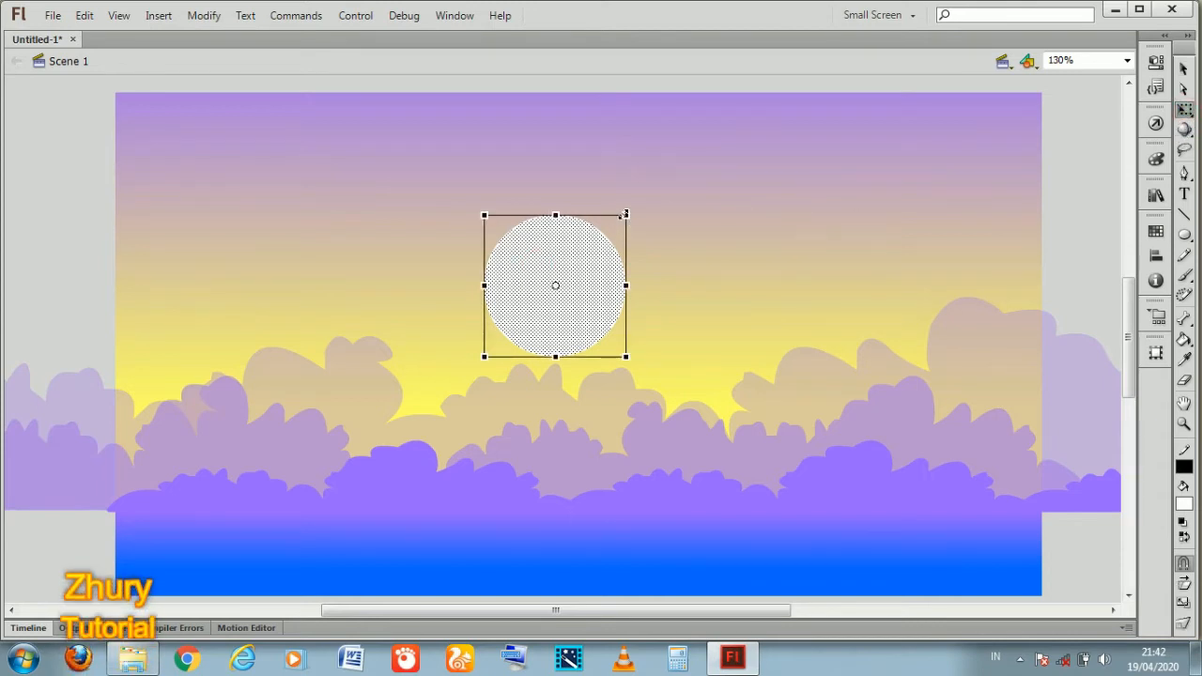
pyautogui.moveTo(625, 215); pyautogui.dragTo(789, 127)
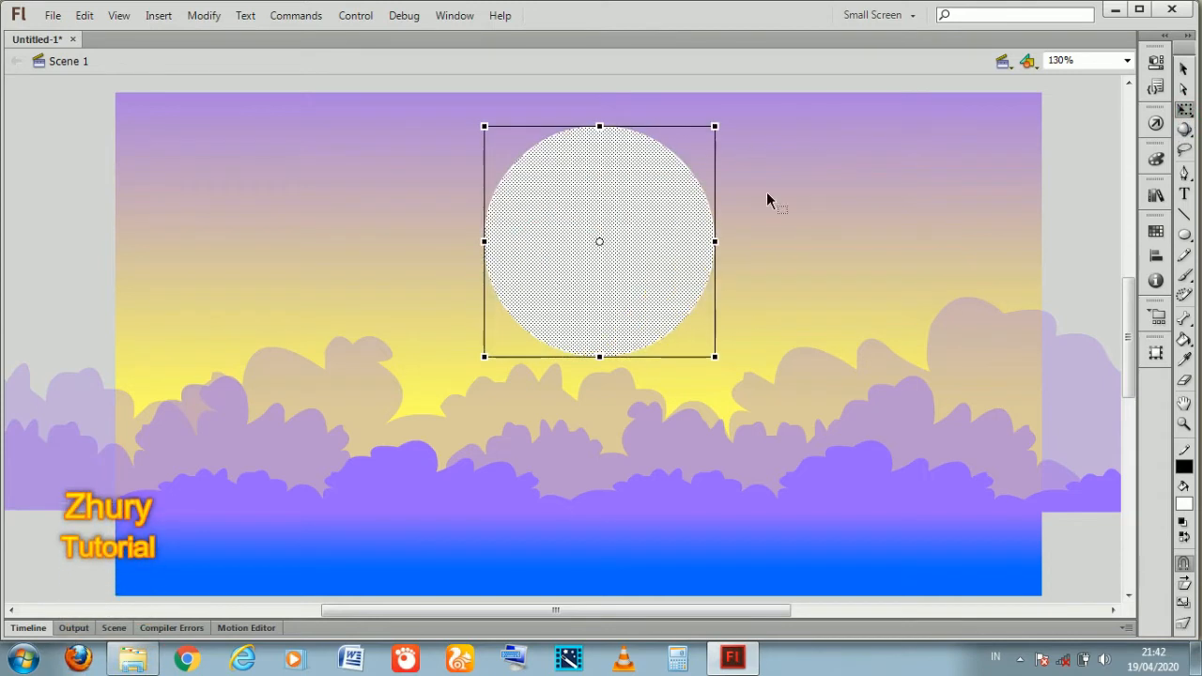
pyautogui.moveTo(619, 261); pyautogui.dragTo(606, 317)
pyautogui.click(422, 228)
# Nudge the white circle vertically behind the clouds and back up until it sits fully above them, near the stage's upper edge
pyautogui.click(659, 302)
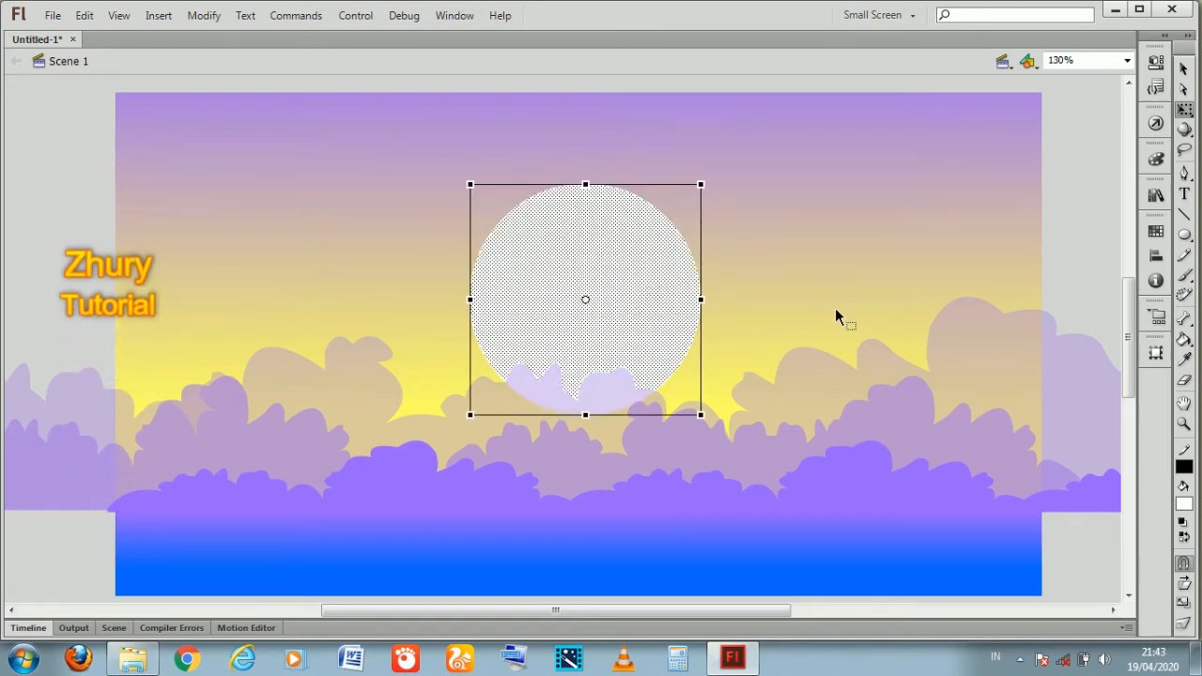
pyautogui.hotkey('shift', 'Down')
pyautogui.hotkey('shift', 'Down')
pyautogui.hotkey('shift', 'Down')
pyautogui.hotkey('shift', 'Down')
pyautogui.hotkey('shift', 'Down')
pyautogui.hotkey('shift', 'Down')
pyautogui.hotkey('shift', 'Down')
pyautogui.hotkey('shift', 'Down')
pyautogui.hotkey('shift', 'Down')
pyautogui.hotkey('shift', 'Down')
pyautogui.hotkey('shift', 'Down')
pyautogui.hotkey('shift', 'Down')
pyautogui.hotkey('shift', 'Down')
pyautogui.hotkey('shift', 'Down')
pyautogui.hotkey('shift', 'Down')
pyautogui.hotkey('shift', 'Down')
pyautogui.hotkey('shift', 'Down')
pyautogui.hotkey('shift', 'Down')
pyautogui.hotkey('shift', 'Down')
pyautogui.hotkey('shift', 'Down')
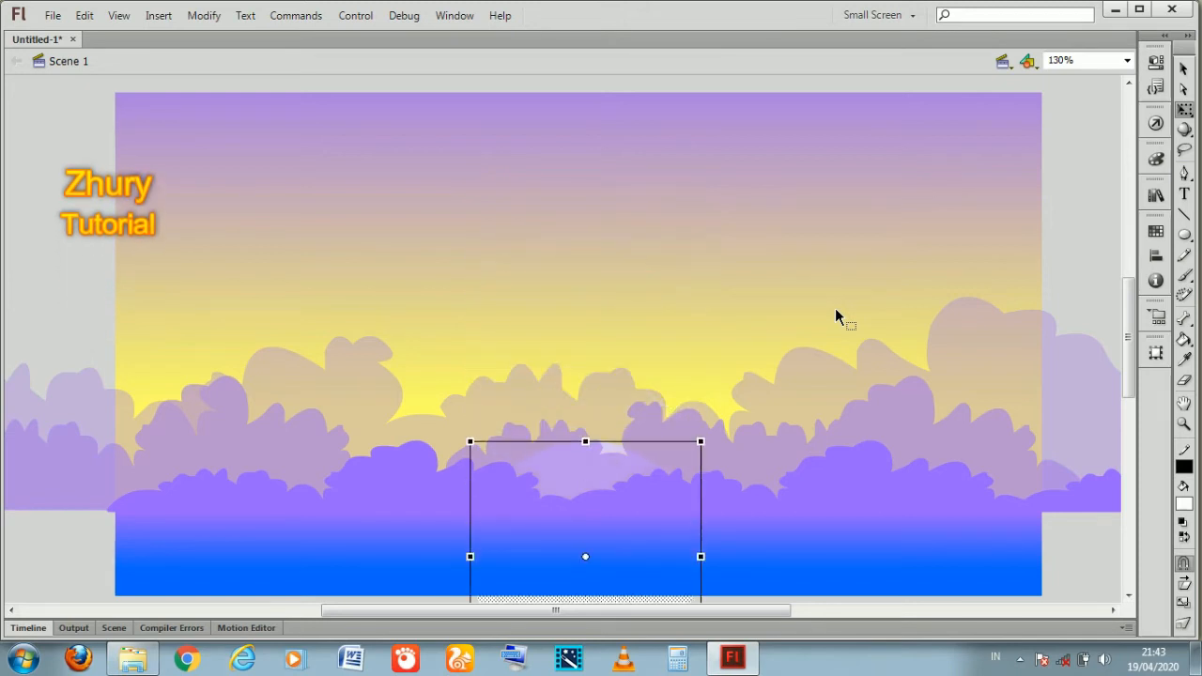
pyautogui.hotkey('shift', 'Up')
pyautogui.hotkey('shift', 'Up')
pyautogui.hotkey('shift', 'Up')
pyautogui.hotkey('shift', 'Up')
pyautogui.hotkey('shift', 'Up')
pyautogui.hotkey('shift', 'Up')
pyautogui.hotkey('shift', 'Up')
pyautogui.hotkey('shift', 'Up')
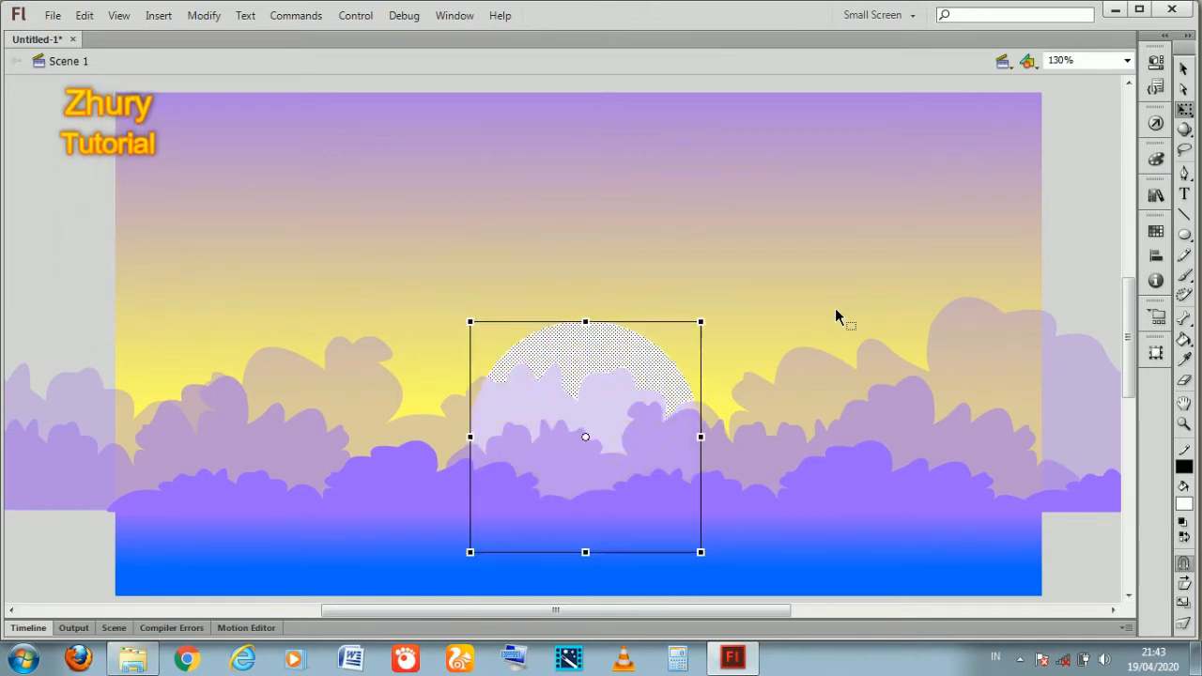
pyautogui.hotkey('shift', 'Up')
pyautogui.hotkey('shift', 'Up')
pyautogui.hotkey('shift', 'Up')
pyautogui.hotkey('shift', 'Up')
pyautogui.hotkey('shift', 'Up')
pyautogui.hotkey('shift', 'Up')
pyautogui.hotkey('shift', 'Up')
pyautogui.hotkey('shift', 'Up')
pyautogui.hotkey('shift', 'Up')
pyautogui.hotkey('shift', 'Up')
pyautogui.hotkey('shift', 'Up')
pyautogui.hotkey('shift', 'Up')
pyautogui.hotkey('shift', 'Up')
pyautogui.hotkey('shift', 'Up')
pyautogui.hotkey('shift', 'Up')
pyautogui.hotkey('shift', 'Up')
pyautogui.hotkey('shift', 'Up')
pyautogui.hotkey('shift', 'Up')
pyautogui.hotkey('shift', 'Up')
pyautogui.hotkey('shift', 'Up')
pyautogui.hotkey('shift', 'Down')
pyautogui.hotkey('shift', 'Down')
pyautogui.hotkey('shift', 'Down')
pyautogui.hotkey('shift', 'Down')
pyautogui.hotkey('shift', 'Down')
pyautogui.hotkey('shift', 'Down')
pyautogui.hotkey('shift', 'Down')
pyautogui.hotkey('shift', 'Down')
pyautogui.hotkey('shift', 'Down')
pyautogui.hotkey('shift', 'Down')
pyautogui.hotkey('shift', 'Down')
pyautogui.hotkey('shift', 'Down')
pyautogui.hotkey('shift', 'Down')
pyautogui.hotkey('shift', 'Down')
pyautogui.hotkey('shift', 'Down')
pyautogui.hotkey('shift', 'Down')
pyautogui.hotkey('shift', 'Down')
pyautogui.hotkey('shift', 'Down')
pyautogui.hotkey('shift', 'Down')
pyautogui.hotkey('shift', 'Down')
pyautogui.hotkey('shift', 'Down')
pyautogui.hotkey('shift', 'Up')
pyautogui.hotkey('shift', 'Up')
pyautogui.hotkey('shift', 'Up')
pyautogui.hotkey('shift', 'Up')
pyautogui.hotkey('shift', 'Up')
pyautogui.hotkey('shift', 'Up')
pyautogui.hotkey('shift', 'Up')
pyautogui.hotkey('shift', 'Up')
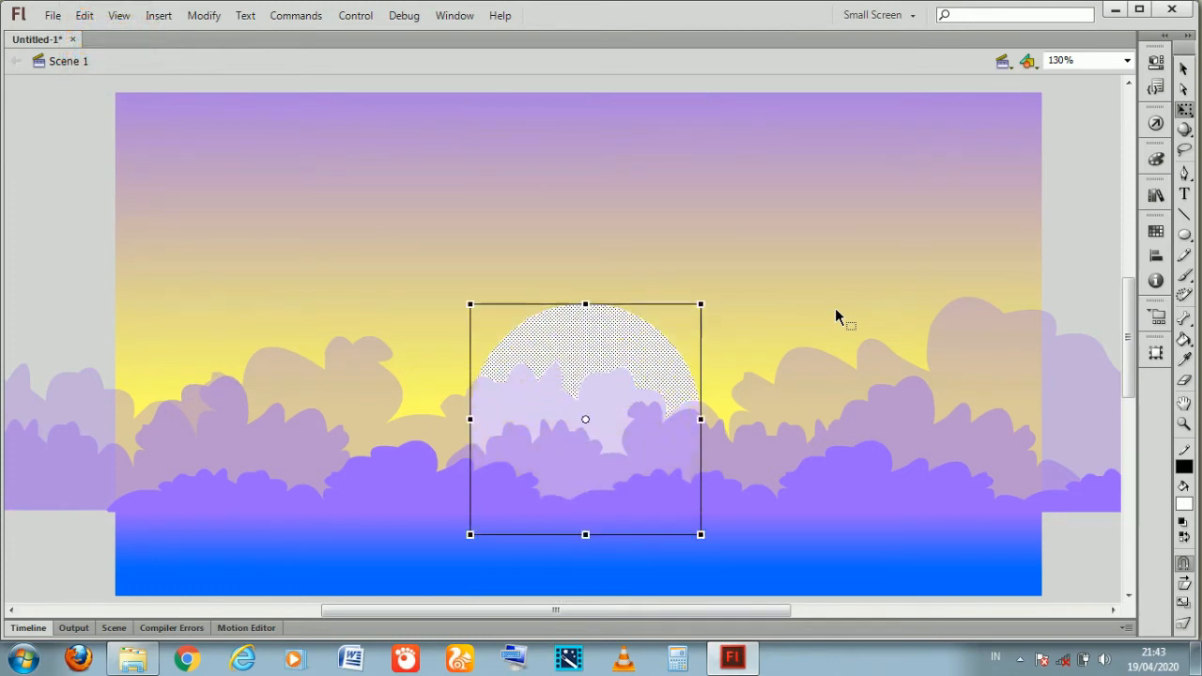
pyautogui.hotkey('shift', 'Up')
pyautogui.hotkey('shift', 'Up')
pyautogui.hotkey('shift', 'Up')
pyautogui.hotkey('shift', 'Up')
pyautogui.hotkey('shift', 'Up')
pyautogui.hotkey('shift', 'Up')
pyautogui.hotkey('shift', 'Up')
pyautogui.hotkey('shift', 'Up')
pyautogui.hotkey('shift', 'Up')
pyautogui.hotkey('shift', 'Up')
pyautogui.hotkey('shift', 'Up')
pyautogui.hotkey('shift', 'Up')
pyautogui.hotkey('shift', 'Up')
pyautogui.hotkey('shift', 'Up')
pyautogui.hotkey('shift', 'Down')
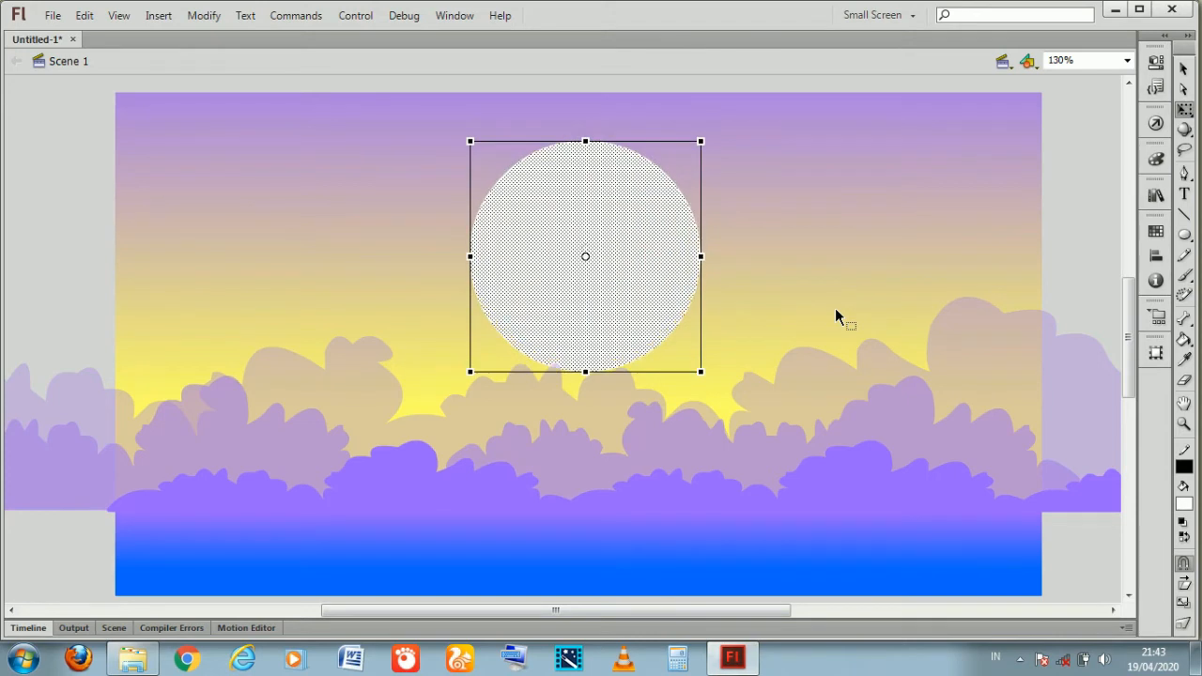
pyautogui.hotkey('shift', 'Up')
pyautogui.hotkey('shift', 'Up')
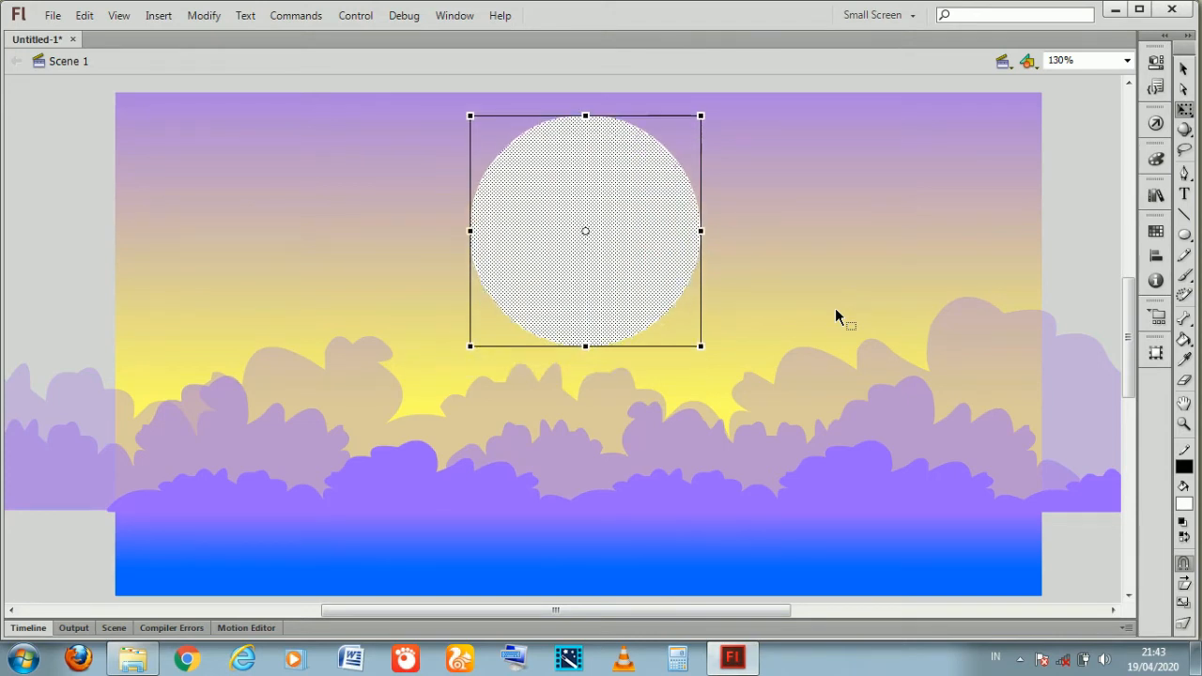
pyautogui.click(5, 208)
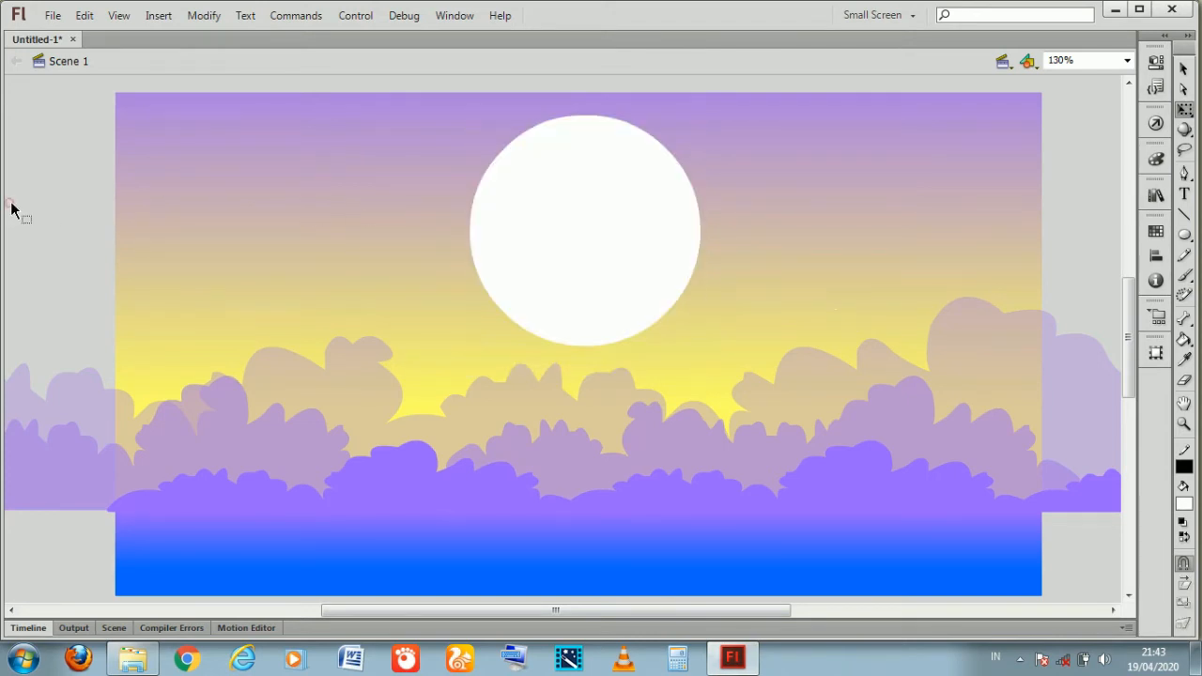
# Centre the white circle horizontally on the stage
pyautogui.click(670, 214)
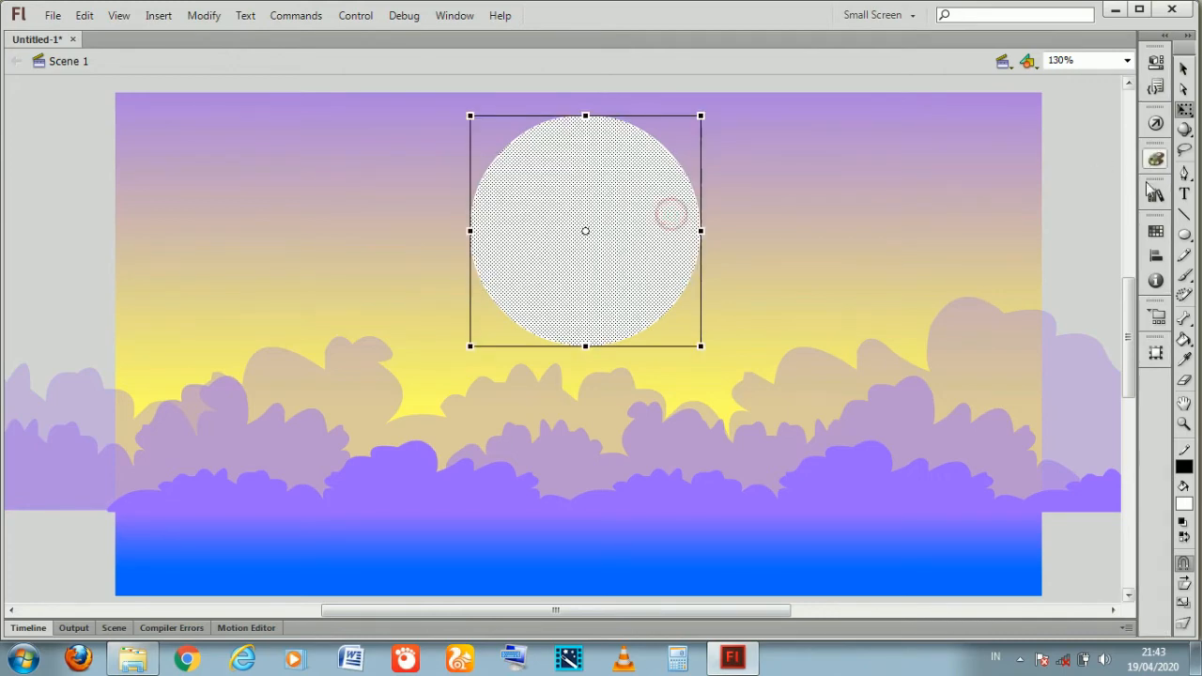
pyautogui.click(1155, 254)
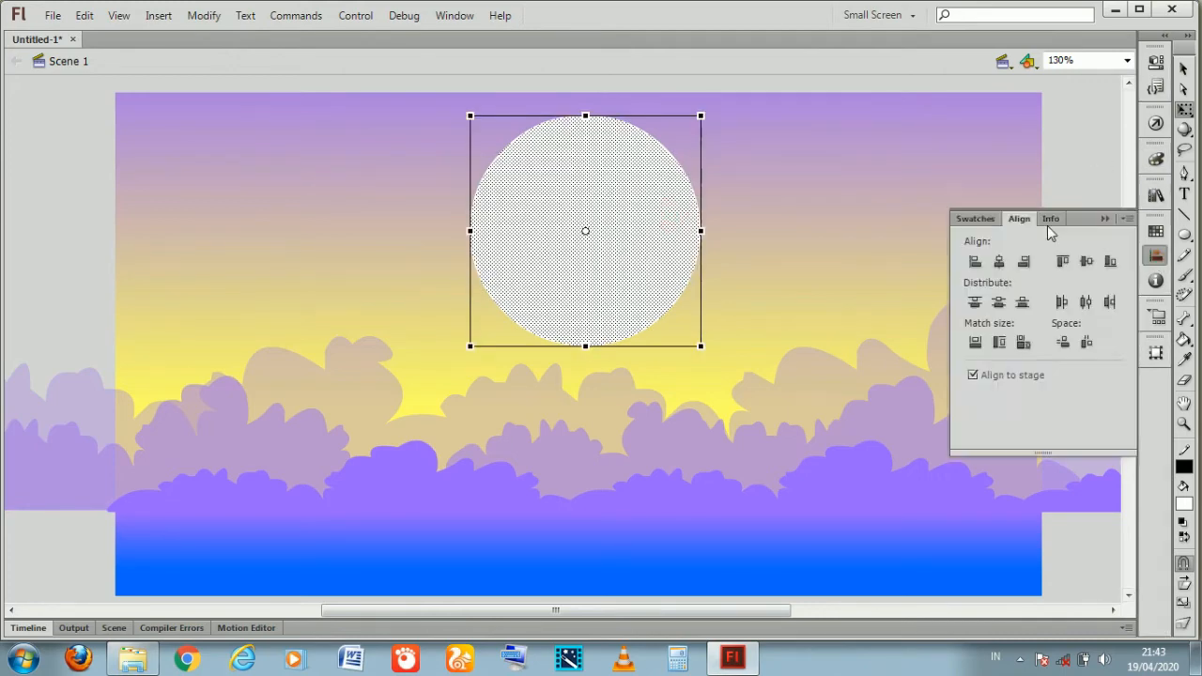
pyautogui.click(1001, 265)
pyautogui.click(84, 174)
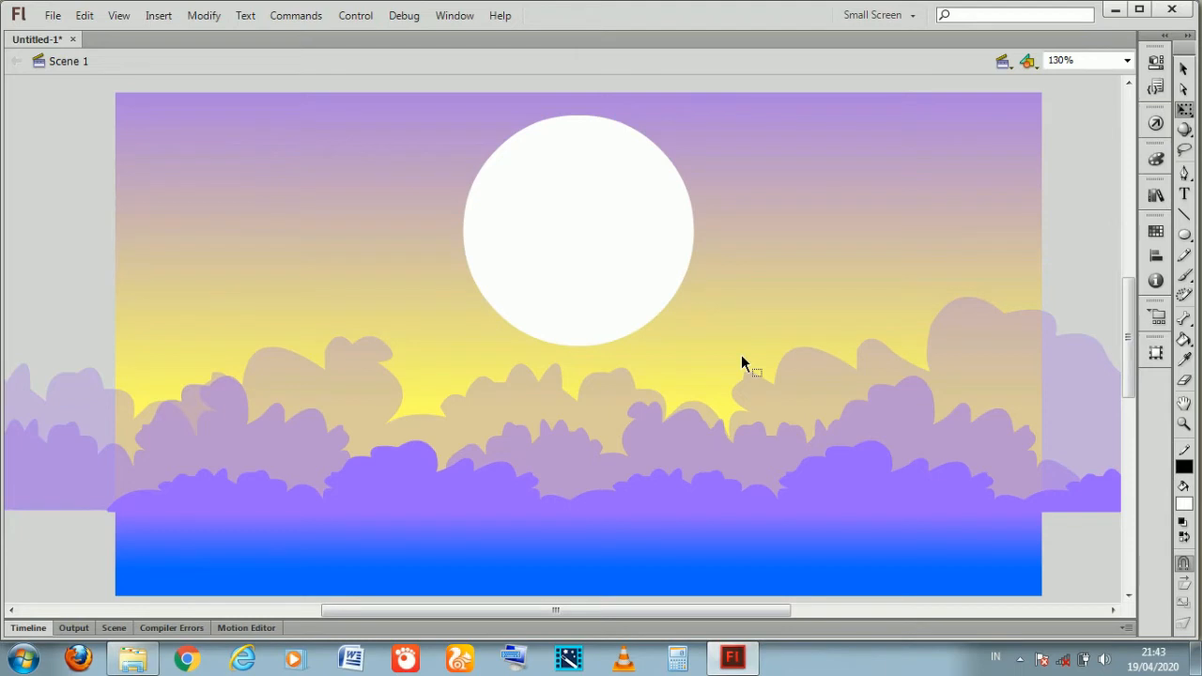
# Convert the white circle to a symbol of type Graphic
pyautogui.click(55, 215)
pyautogui.click(600, 253)
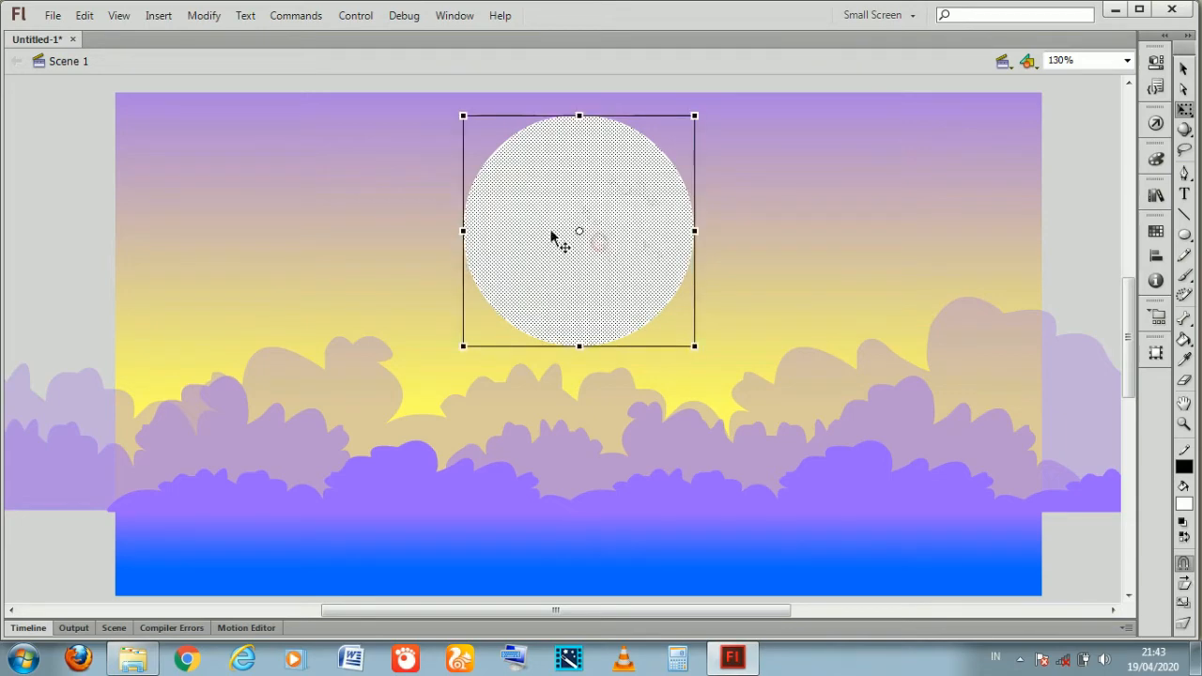
pyautogui.rightClick(647, 187)
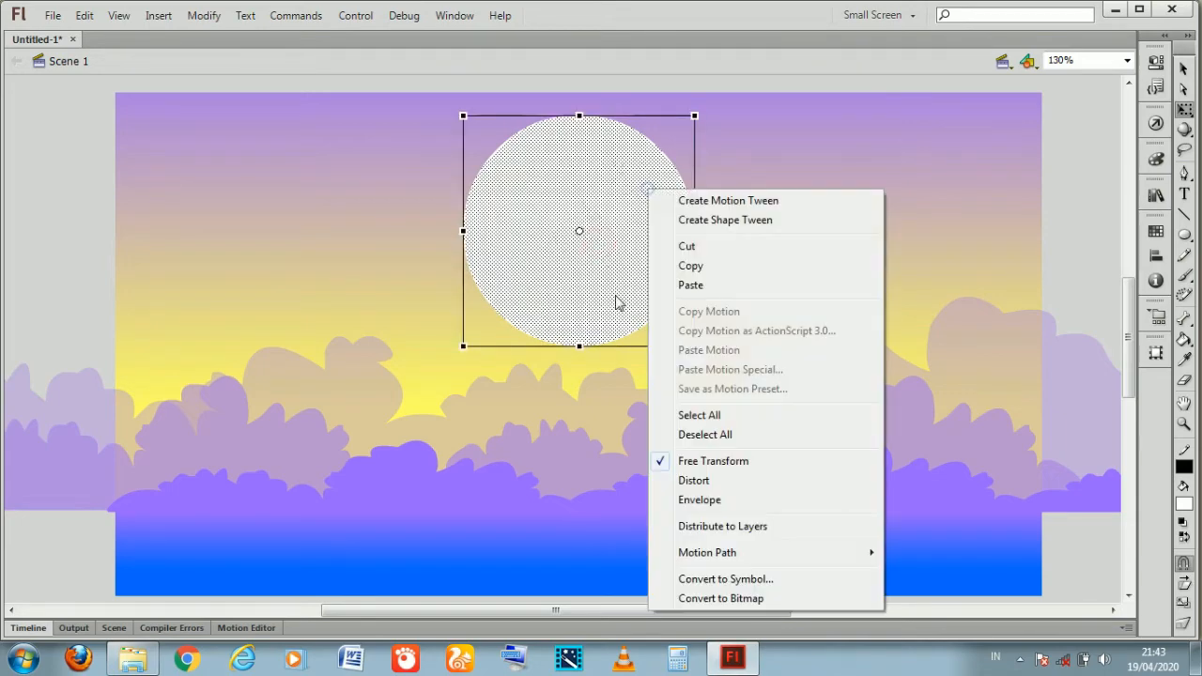
pyautogui.click(737, 580)
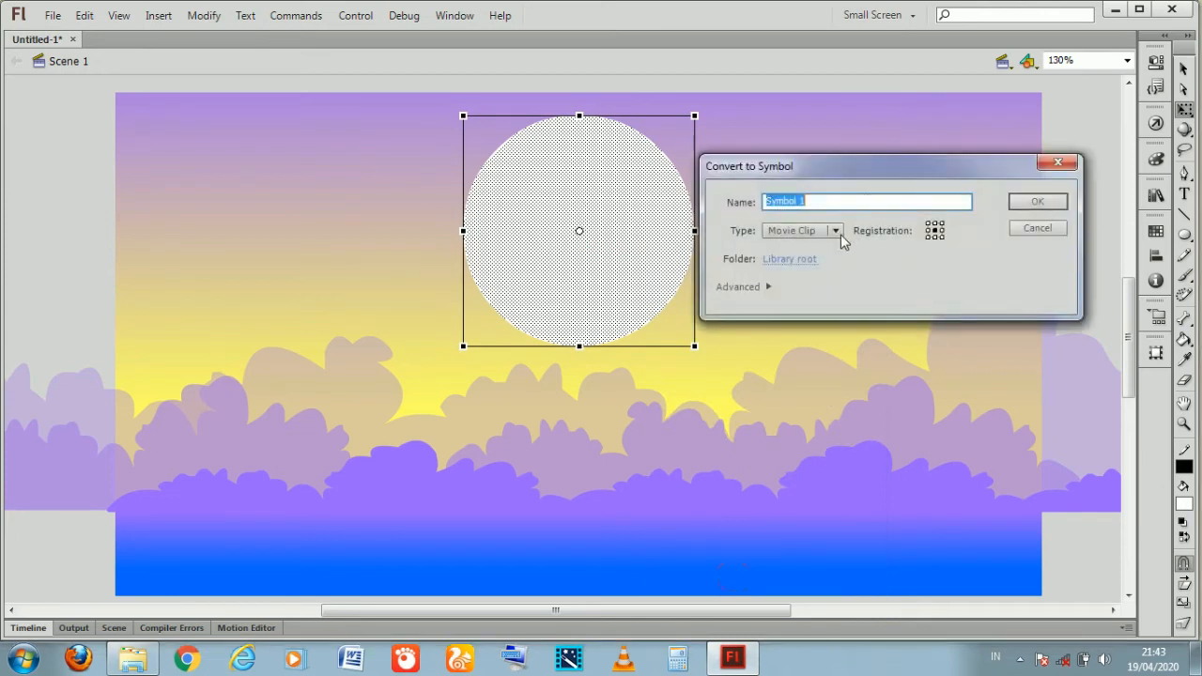
pyautogui.click(837, 232)
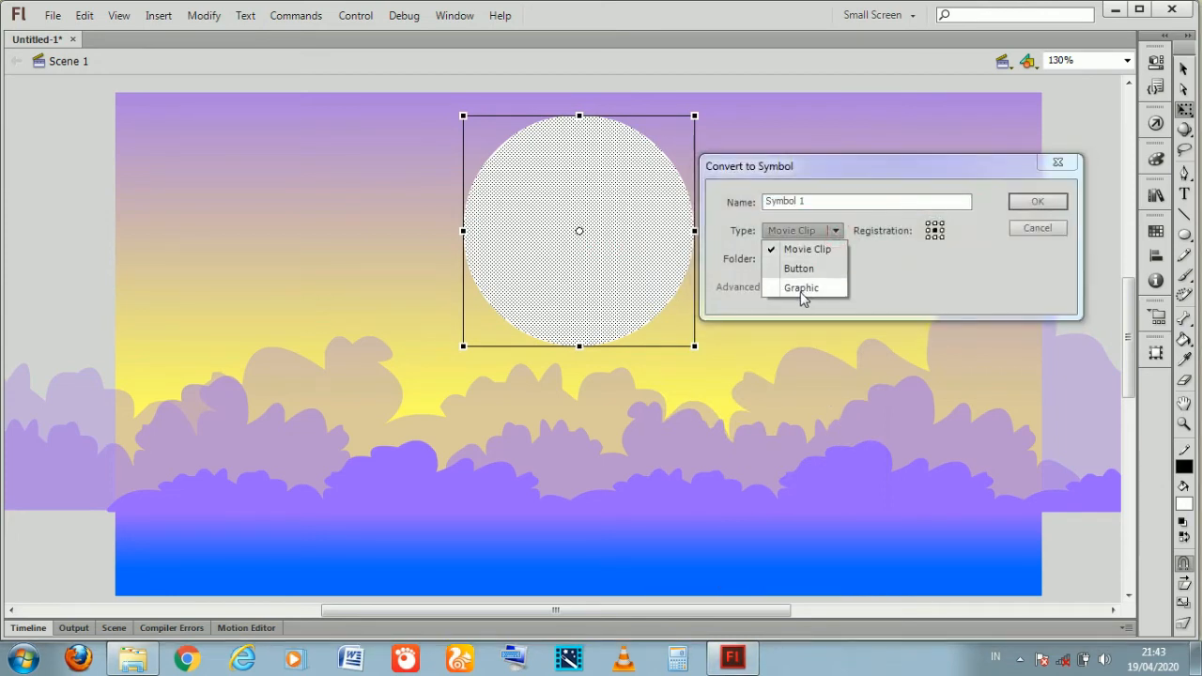
pyautogui.click(801, 288)
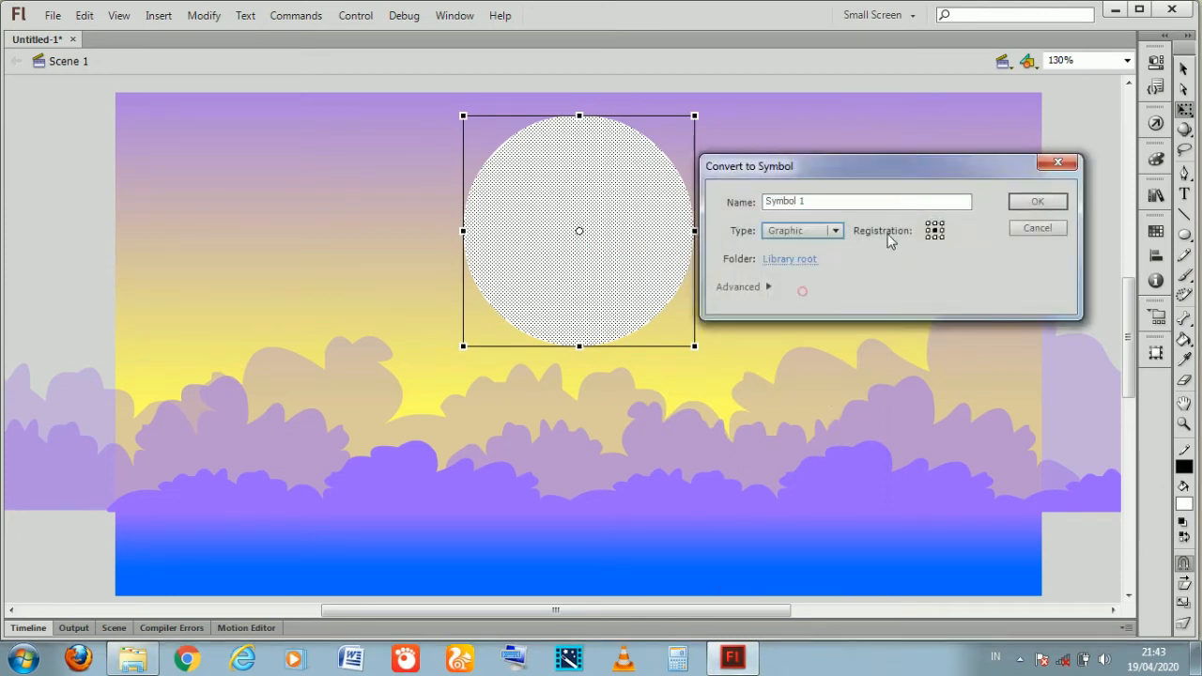
pyautogui.click(1033, 201)
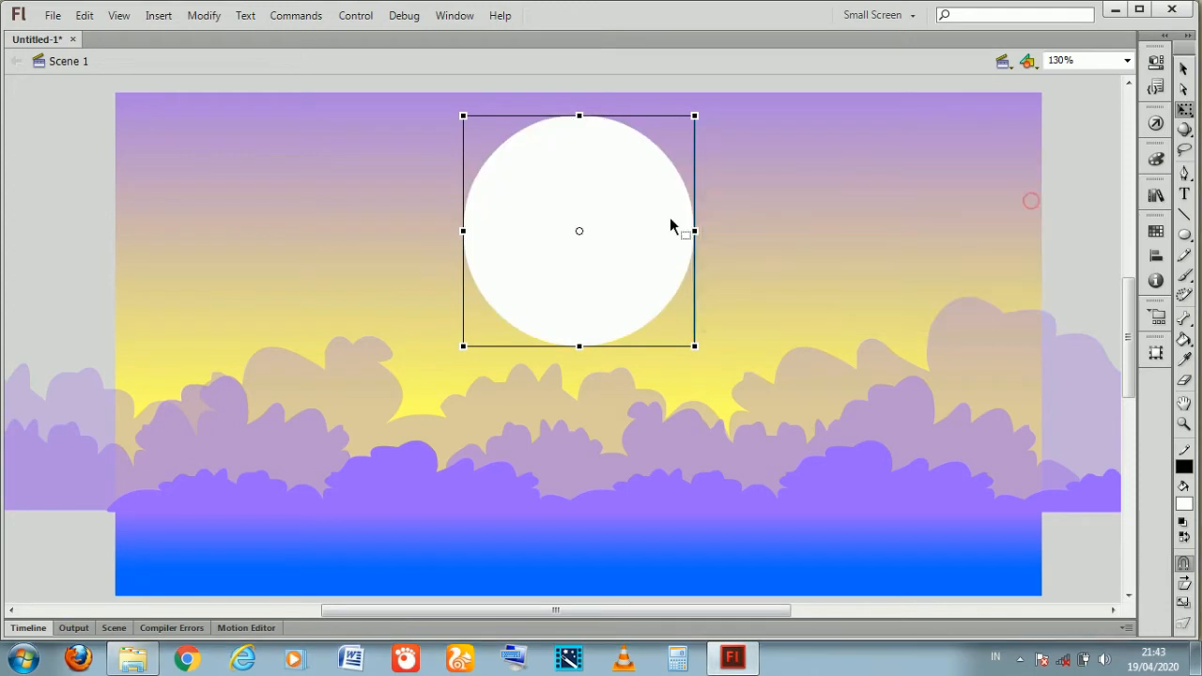
# Open the circle symbol for editing and copy and paste its Layer 1 to make a second layer
pyautogui.click(590, 177)
pyautogui.doubleClick(574, 216)
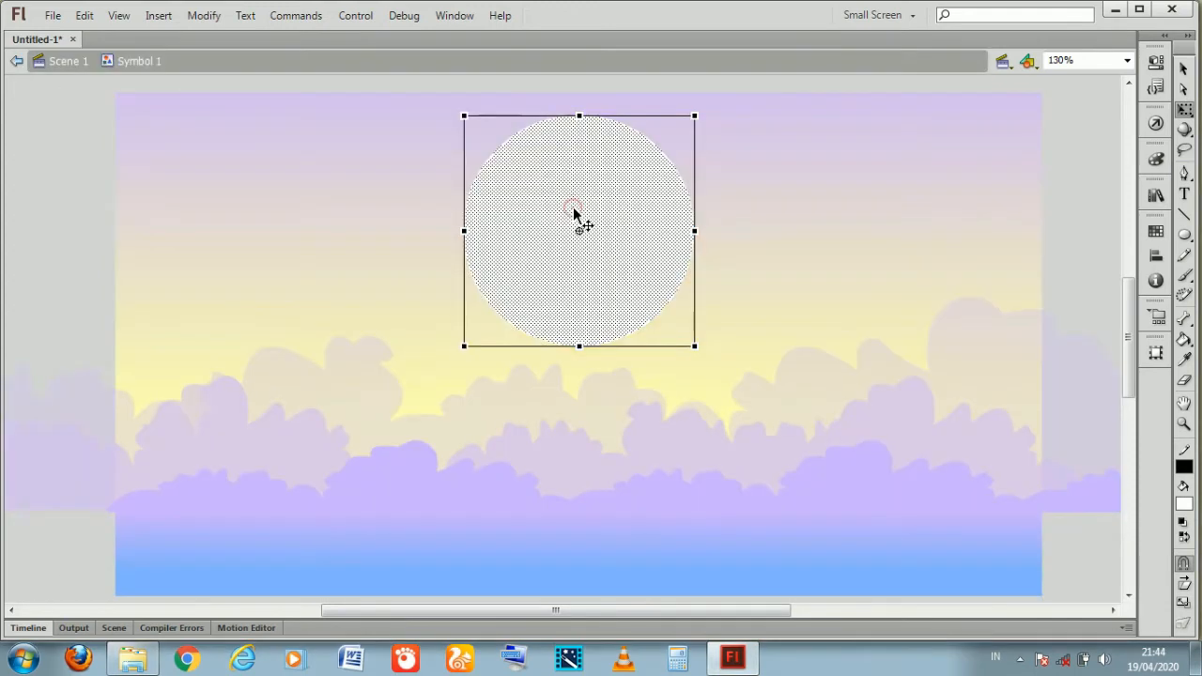
pyautogui.click(45, 627)
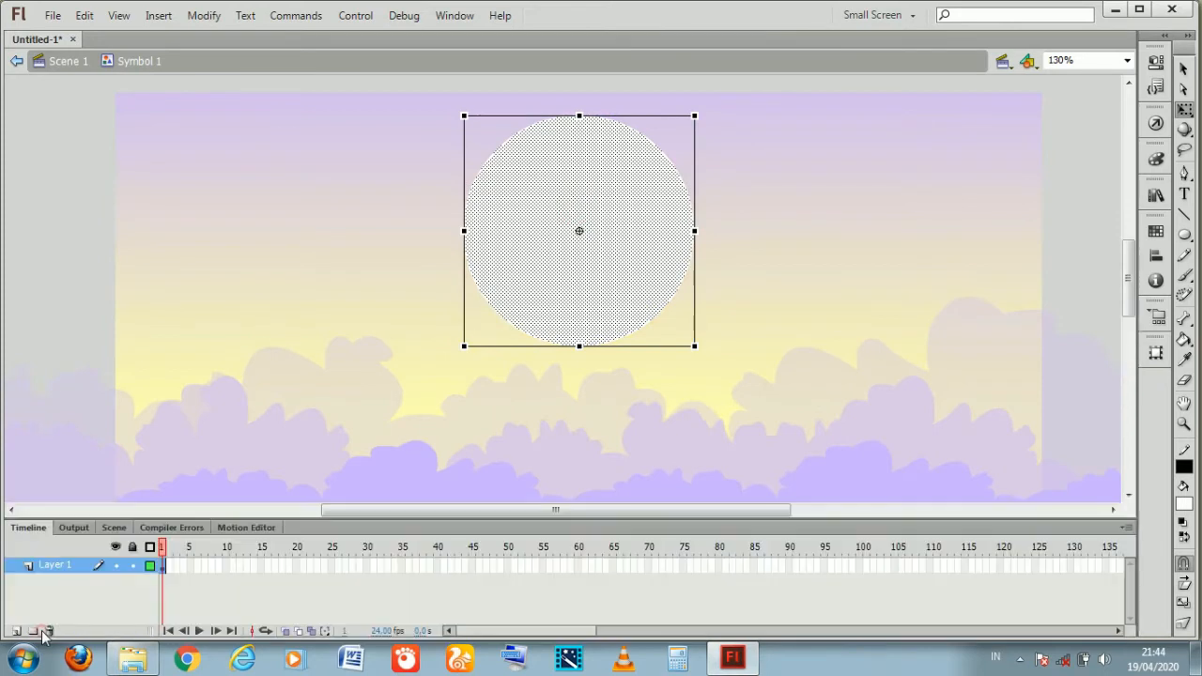
pyautogui.rightClick(59, 570)
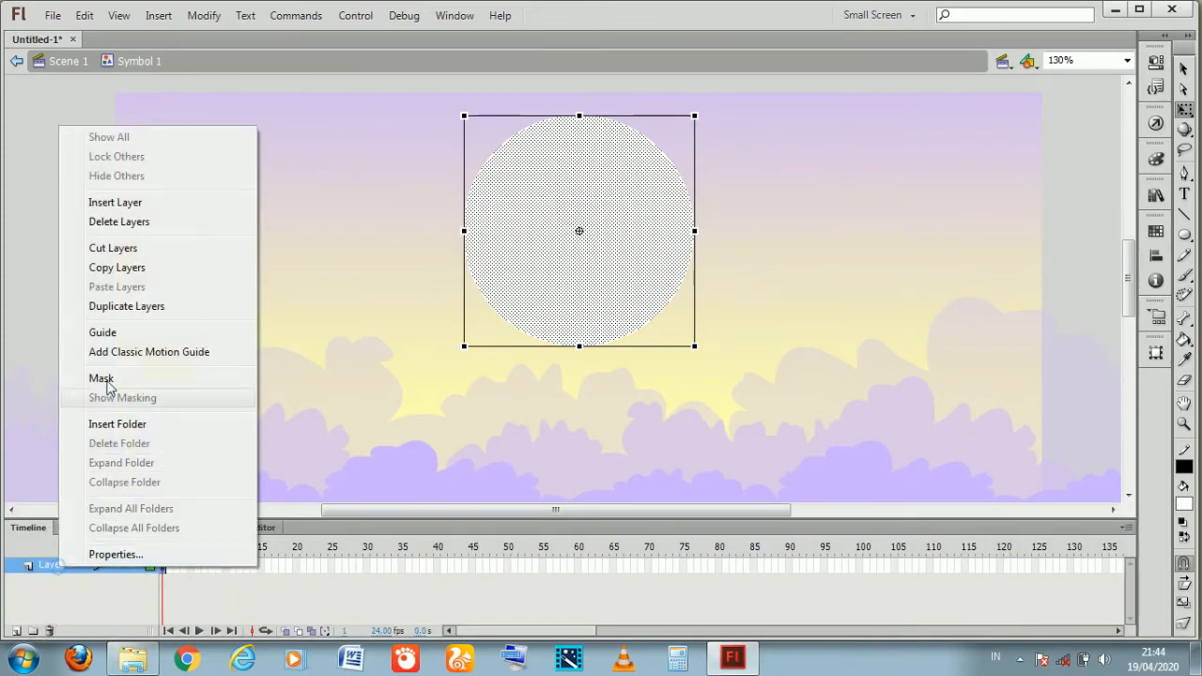
pyautogui.click(125, 270)
pyautogui.rightClick(86, 563)
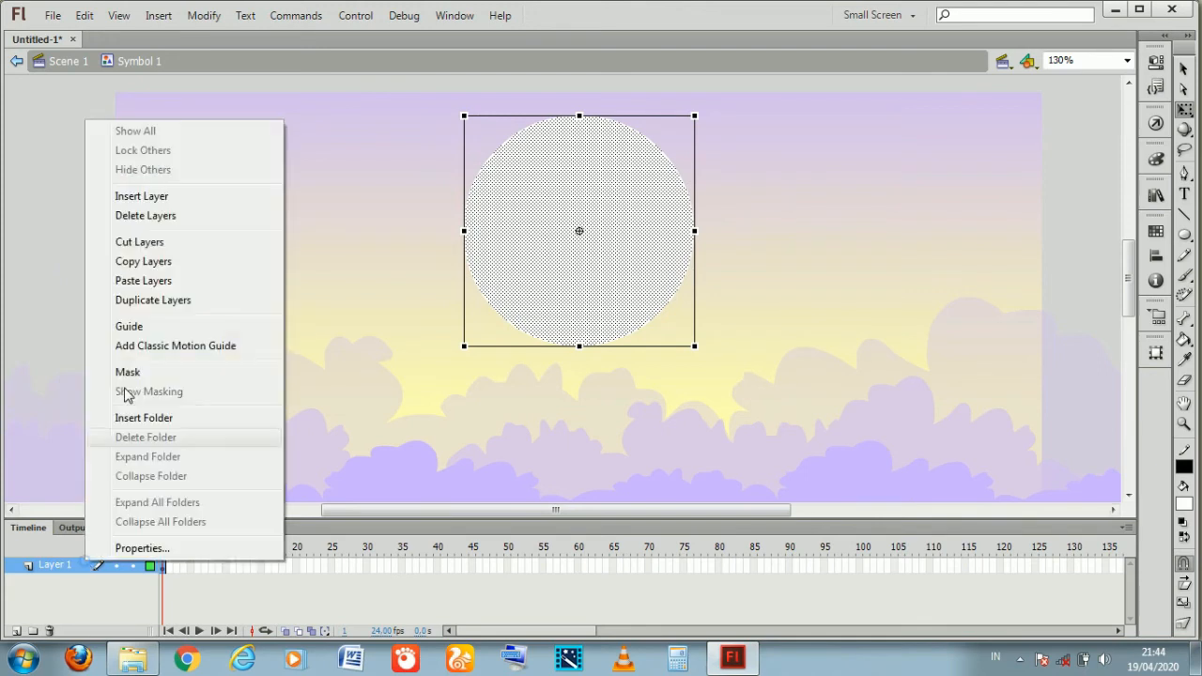
pyautogui.click(142, 281)
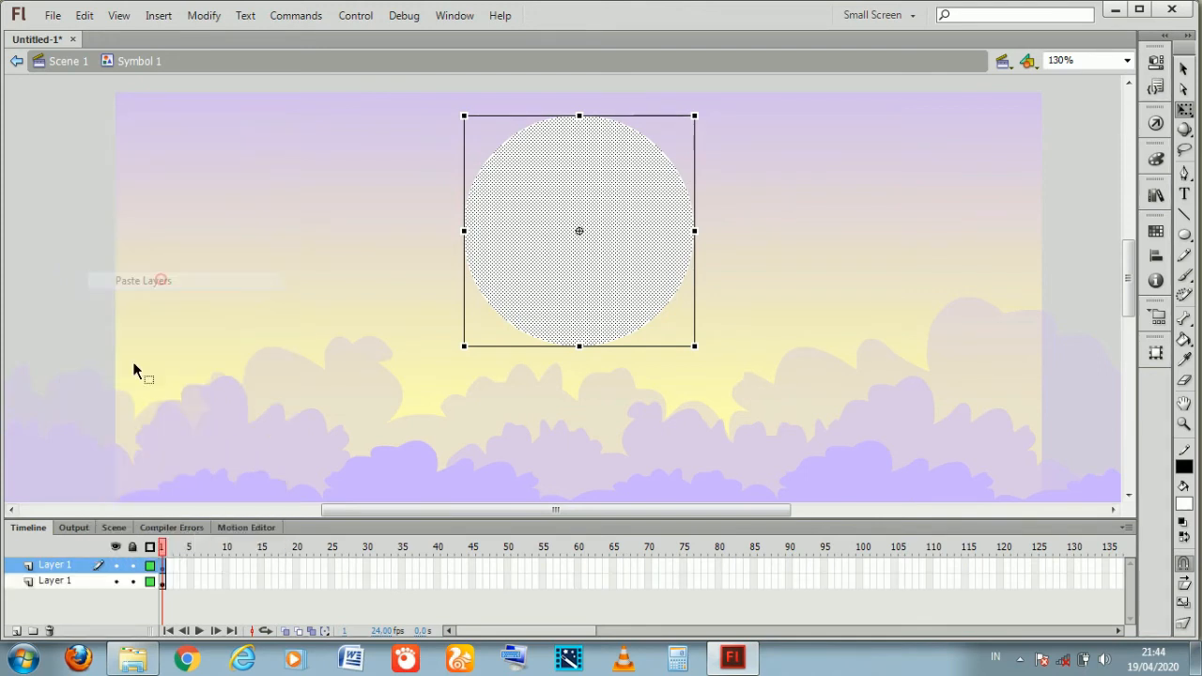
# Lock the symbol's upper layer, enlarge the lower layer's circle slightly beyond the white disc and centre it on the stage in both directions
pyautogui.click(132, 566)
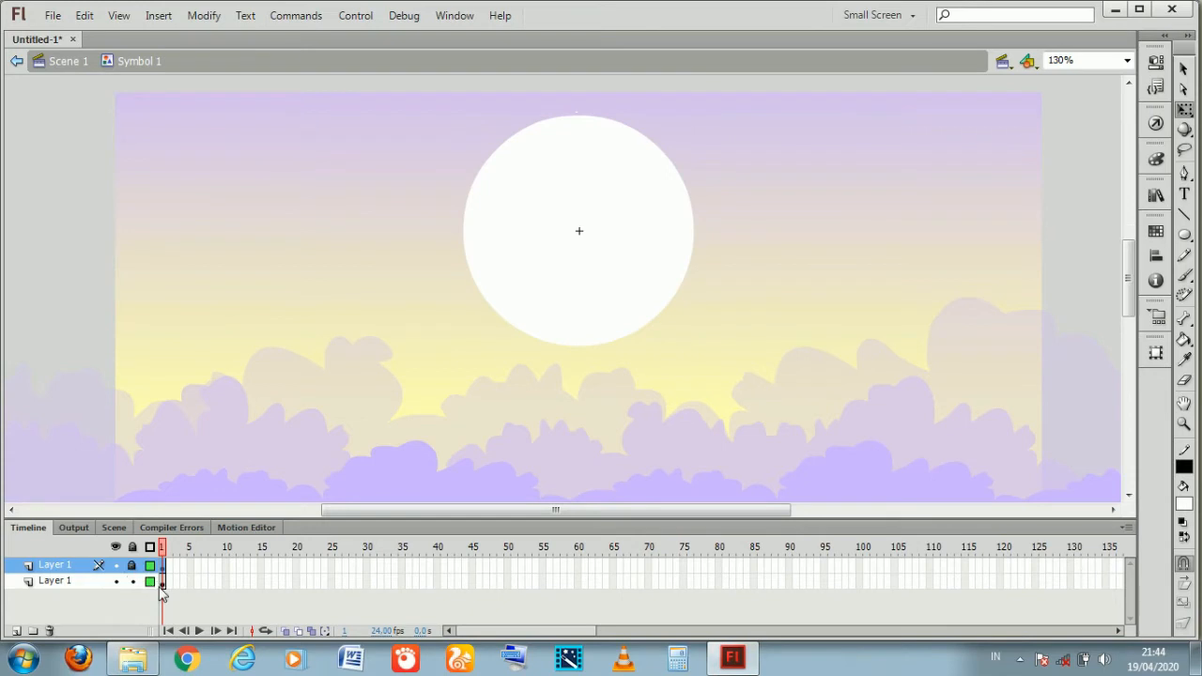
pyautogui.click(161, 586)
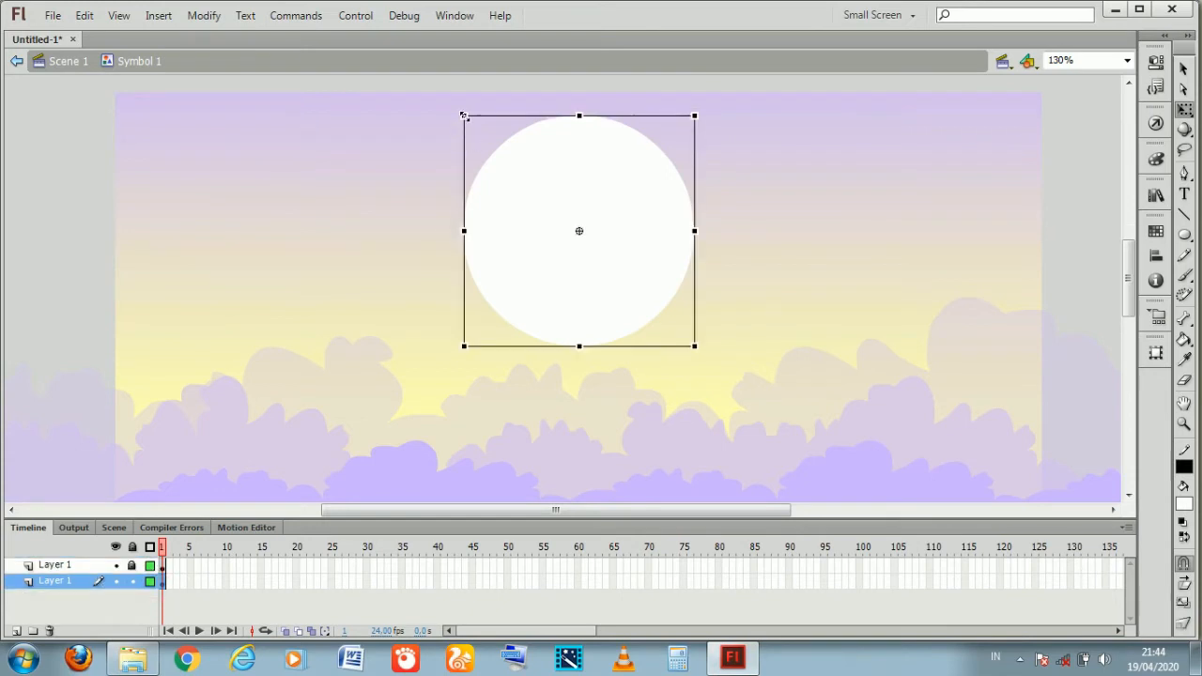
pyautogui.moveTo(463, 115); pyautogui.dragTo(432, 84)
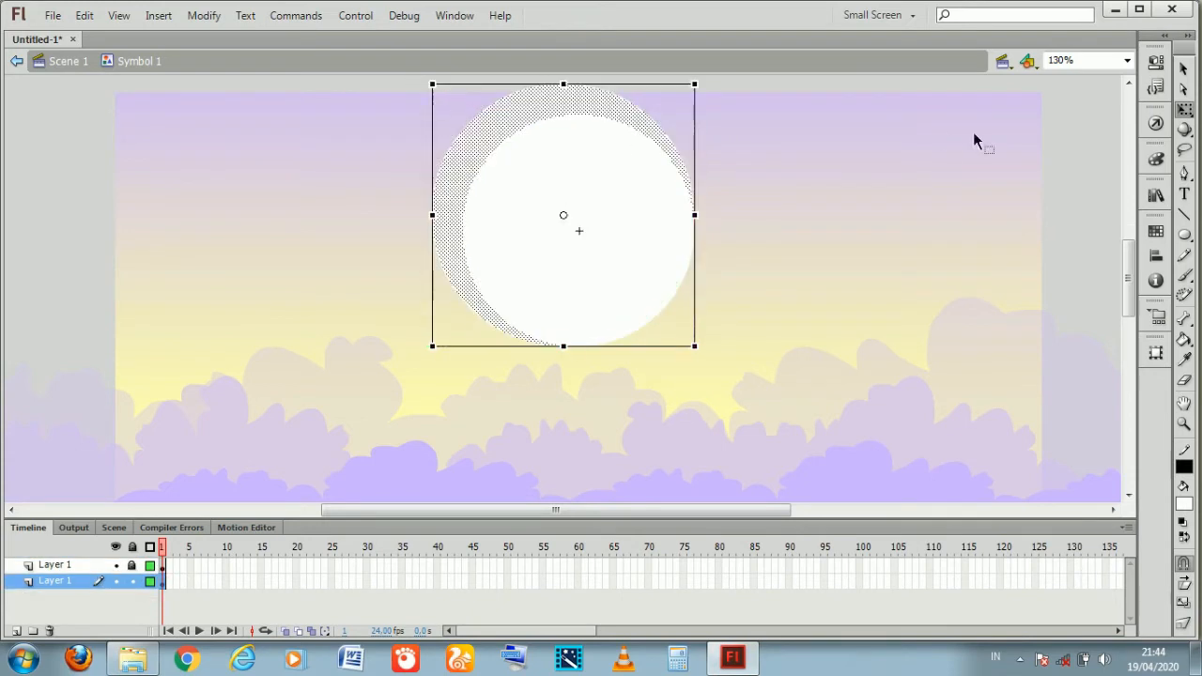
pyautogui.click(1155, 257)
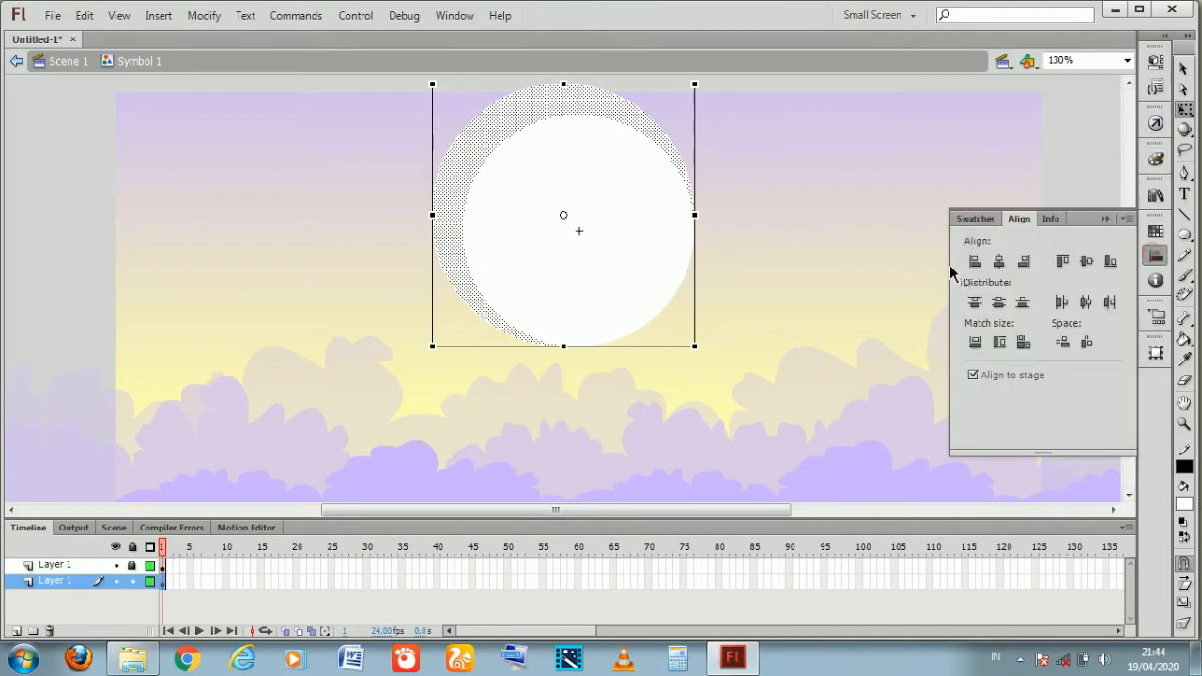
pyautogui.click(999, 303)
pyautogui.click(999, 261)
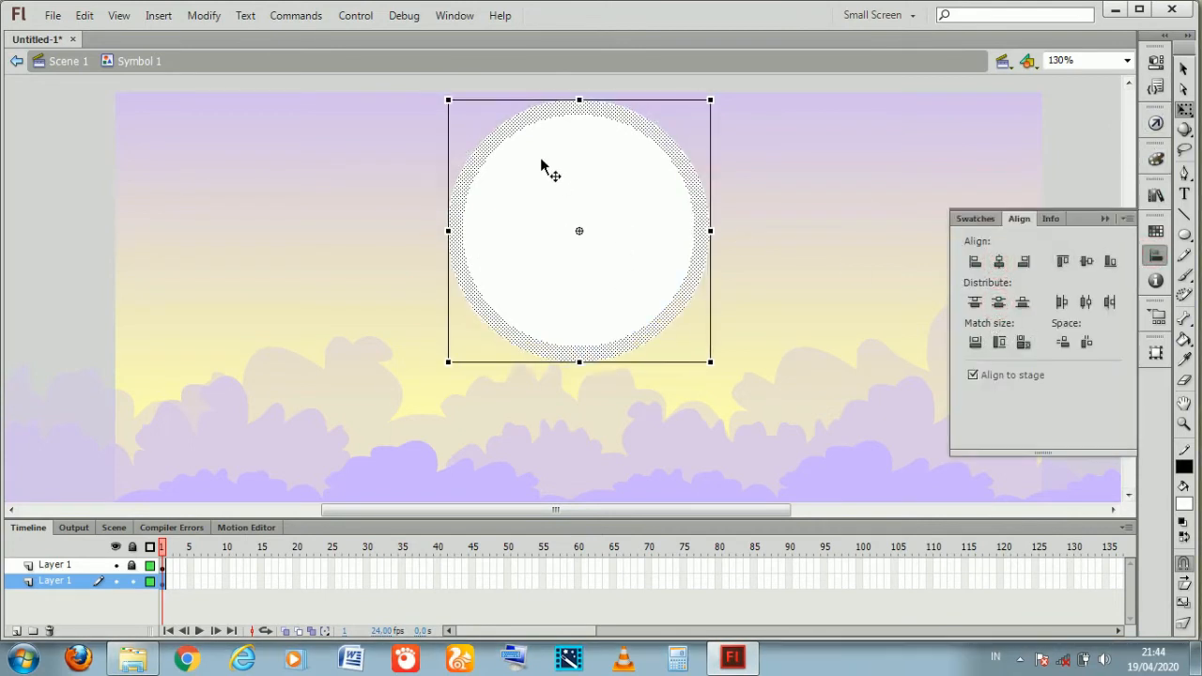
pyautogui.click(765, 224)
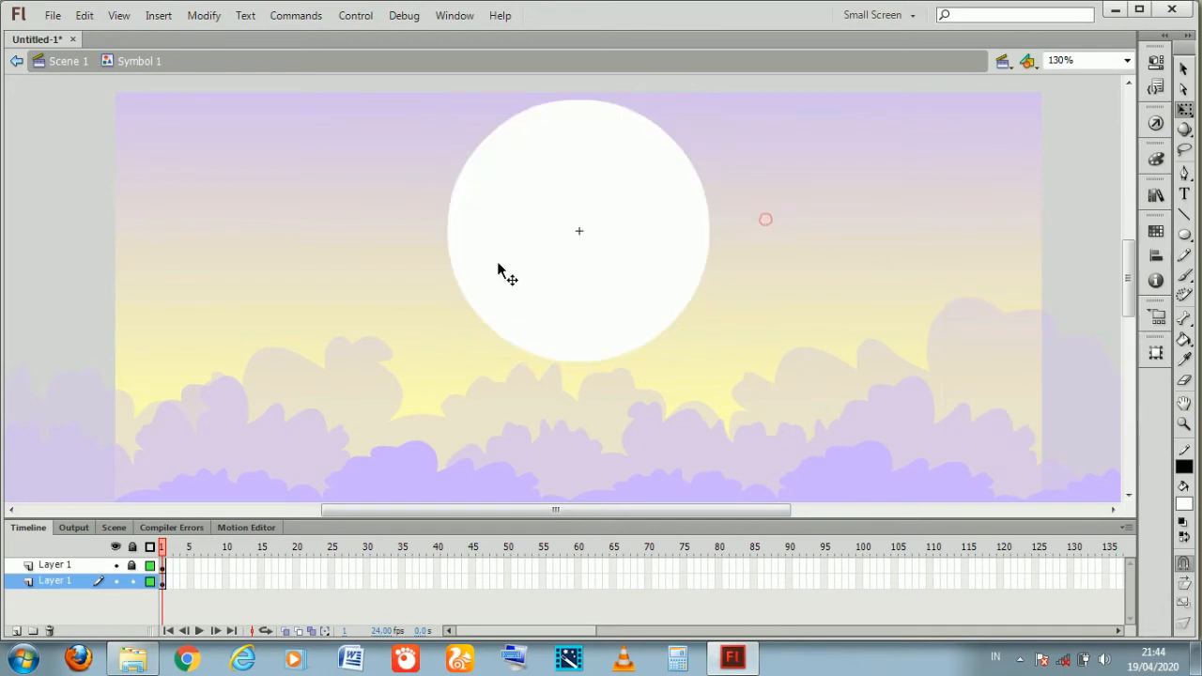
# Fill the larger circle on the lower layer with the preset white-to-black radial gradient
pyautogui.click(607, 115)
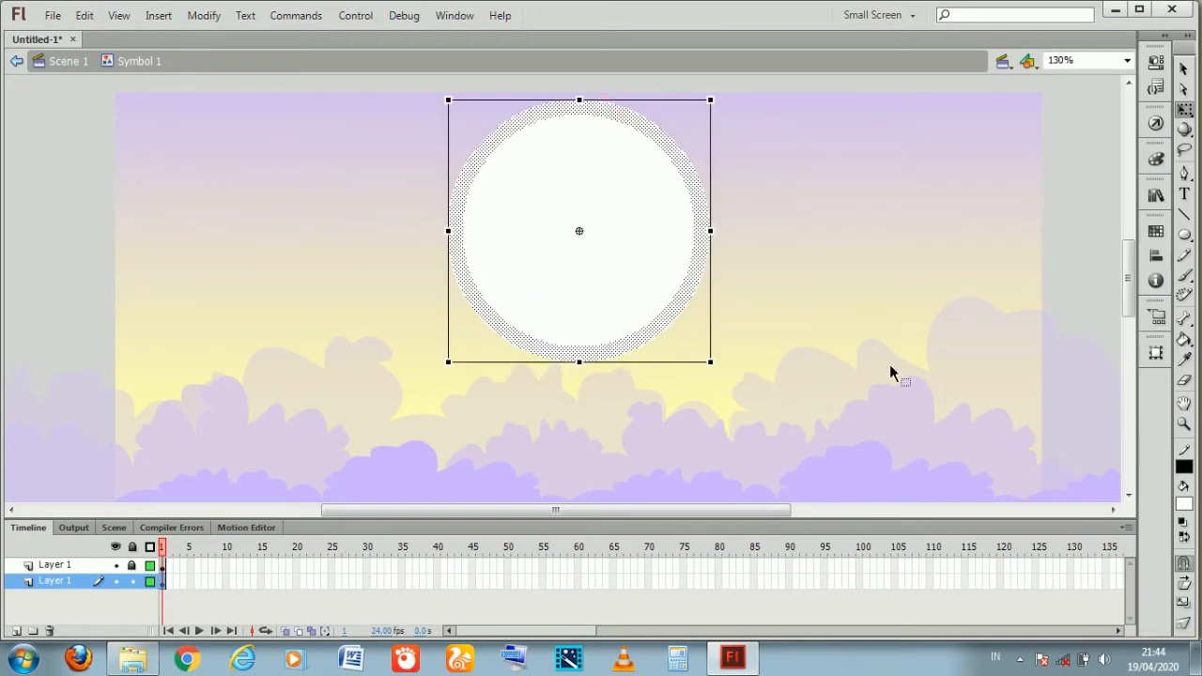
pyautogui.click(1185, 504)
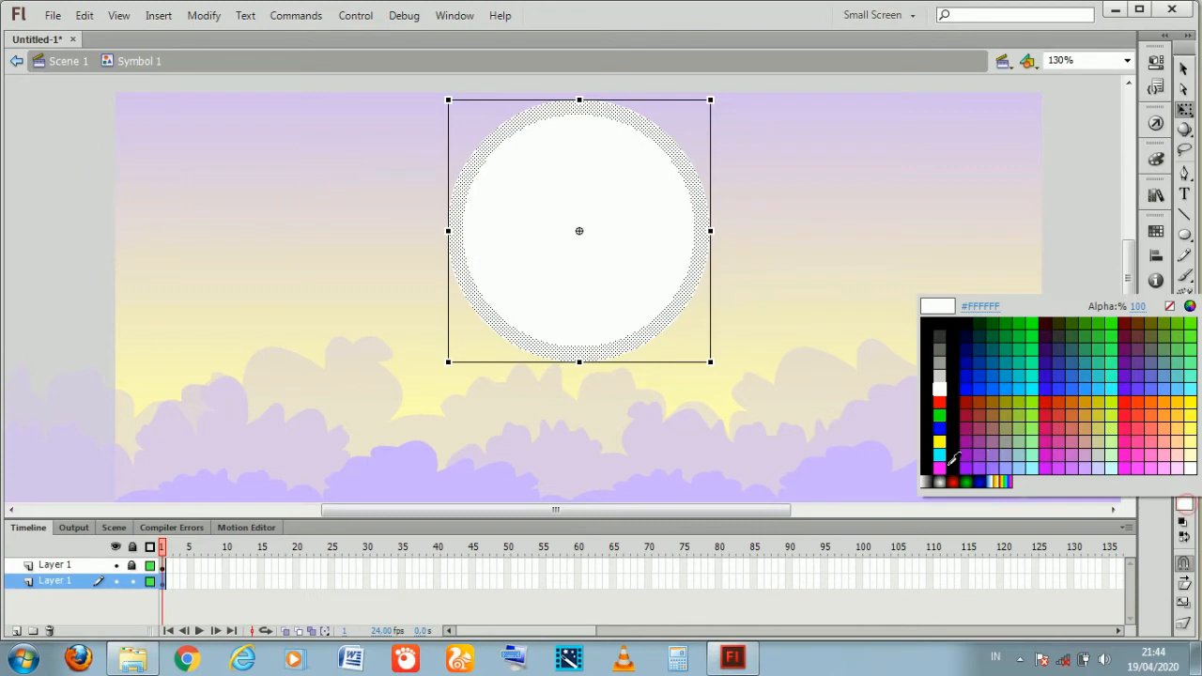
pyautogui.click(939, 479)
pyautogui.click(907, 300)
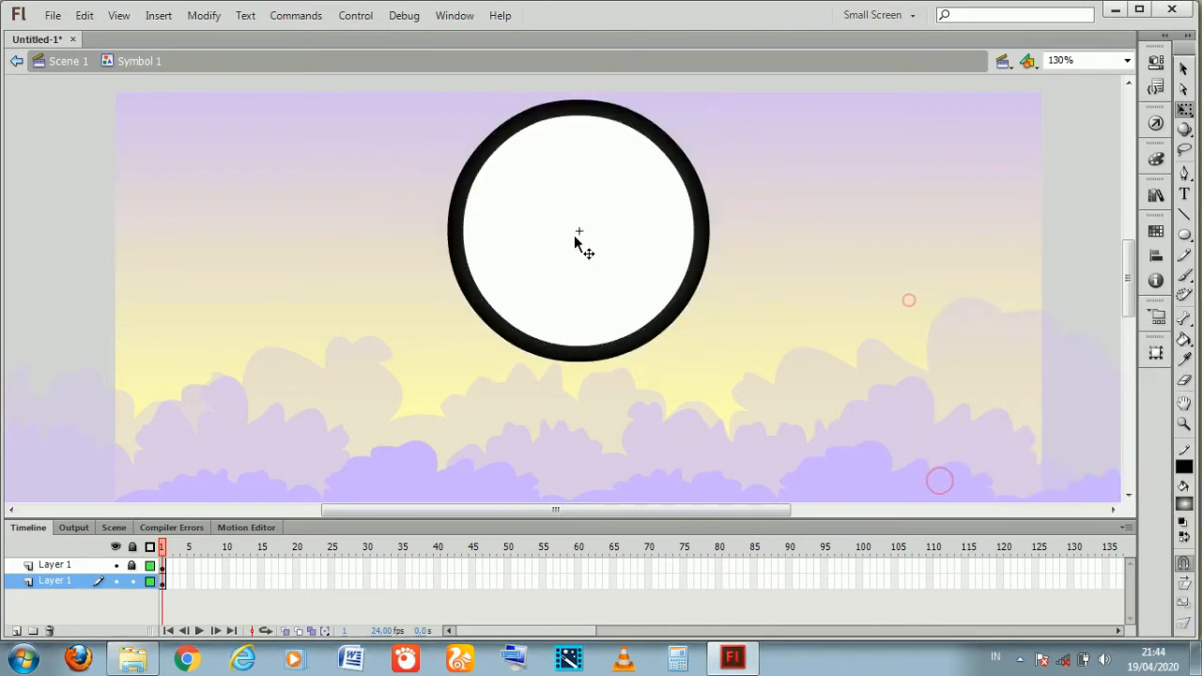
# Set the outer stop of the larger circle's radial gradient to yellow #FFFF00 with 0% alpha
pyautogui.click(483, 175)
pyautogui.click(1156, 158)
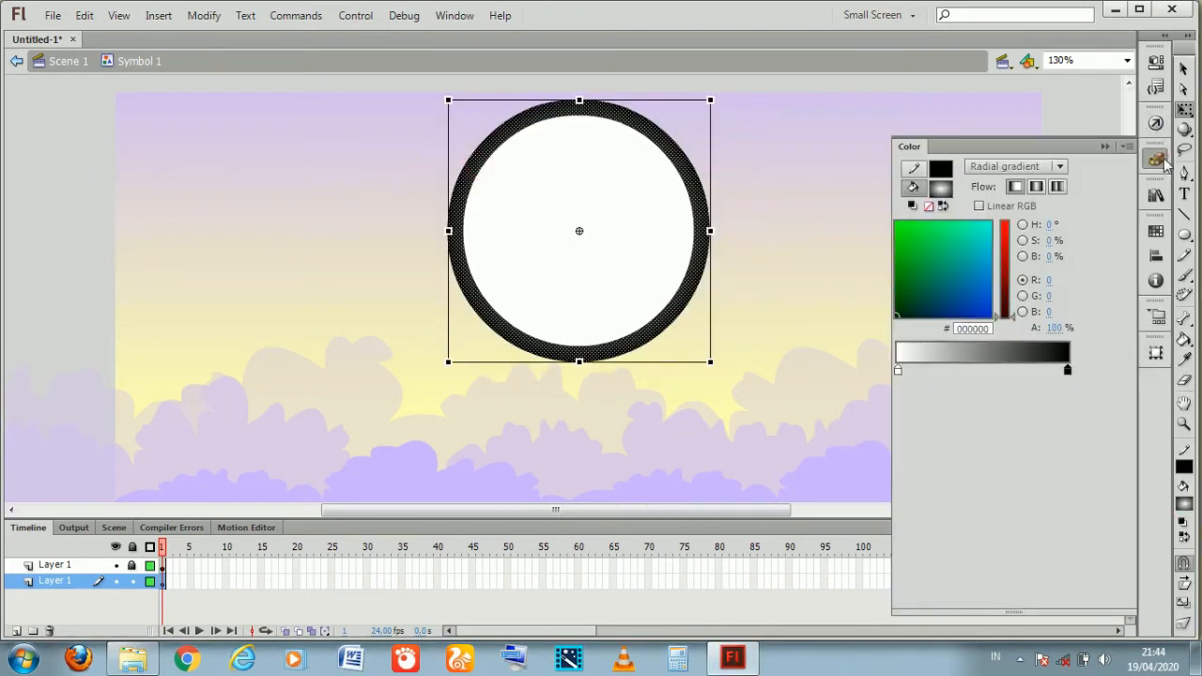
pyautogui.doubleClick(1067, 369)
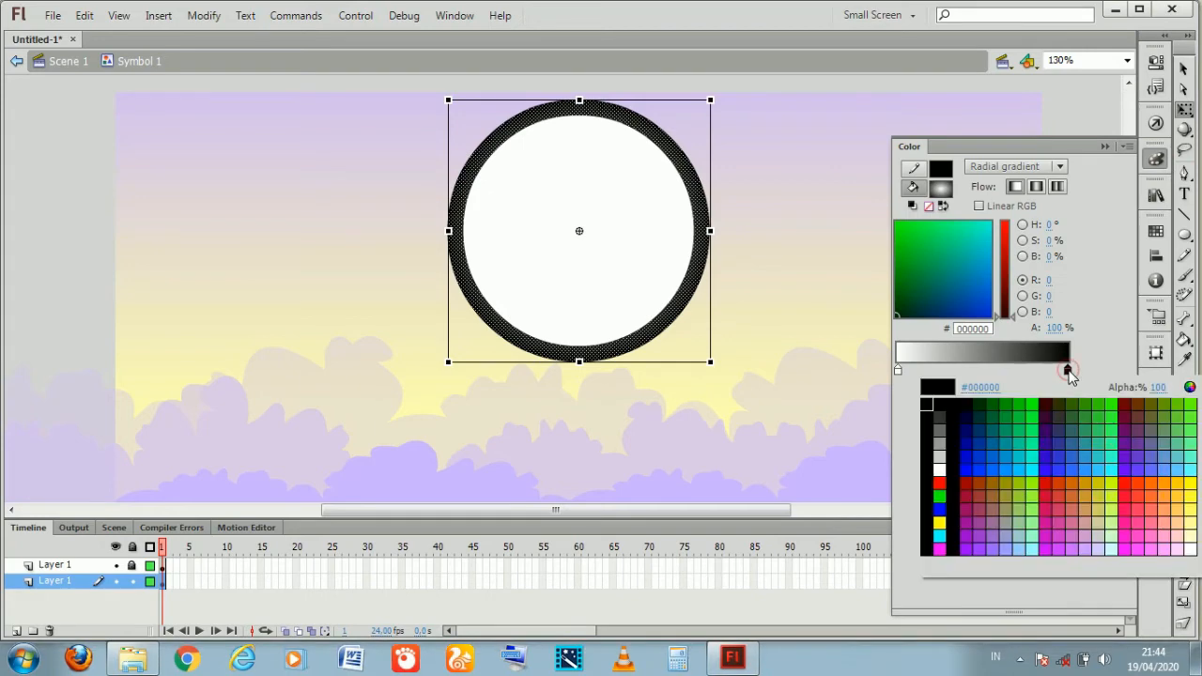
pyautogui.click(1189, 483)
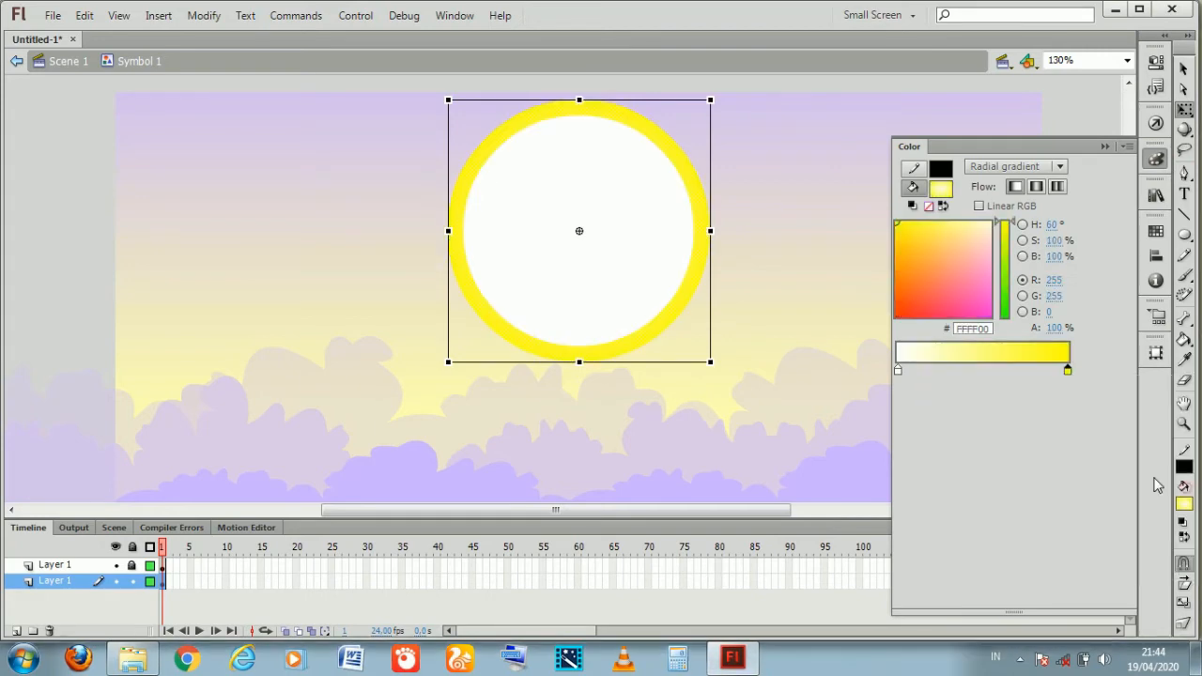
pyautogui.click(1055, 327)
pyautogui.press('Return')
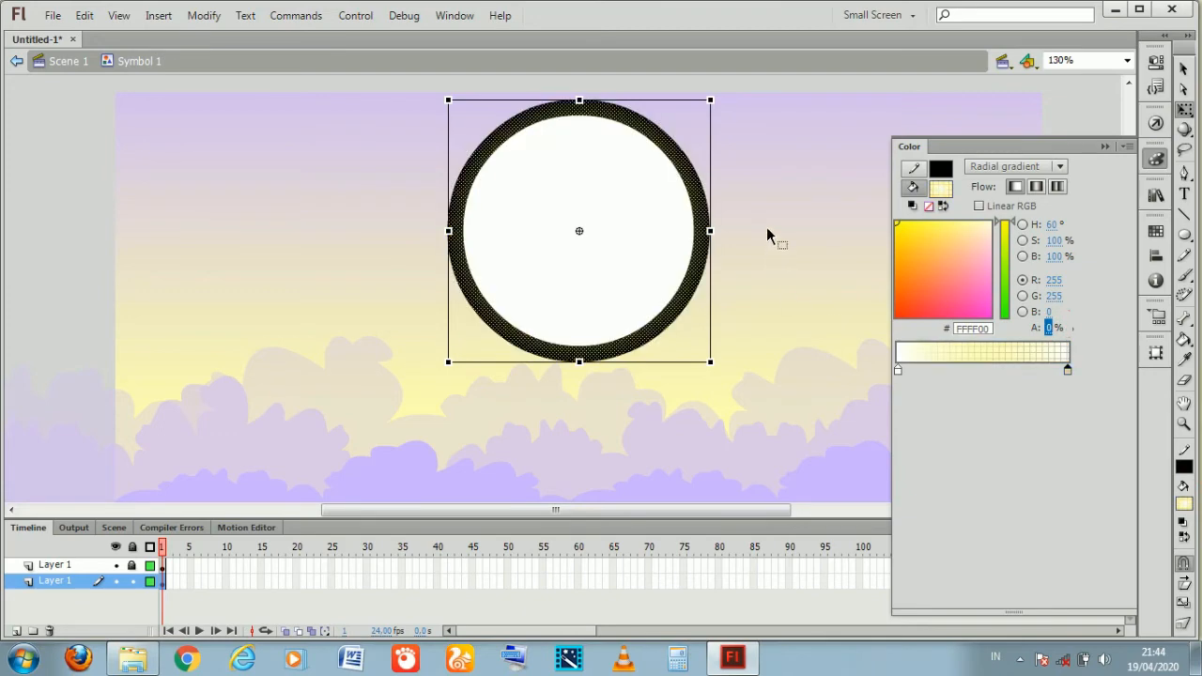
pyautogui.click(766, 237)
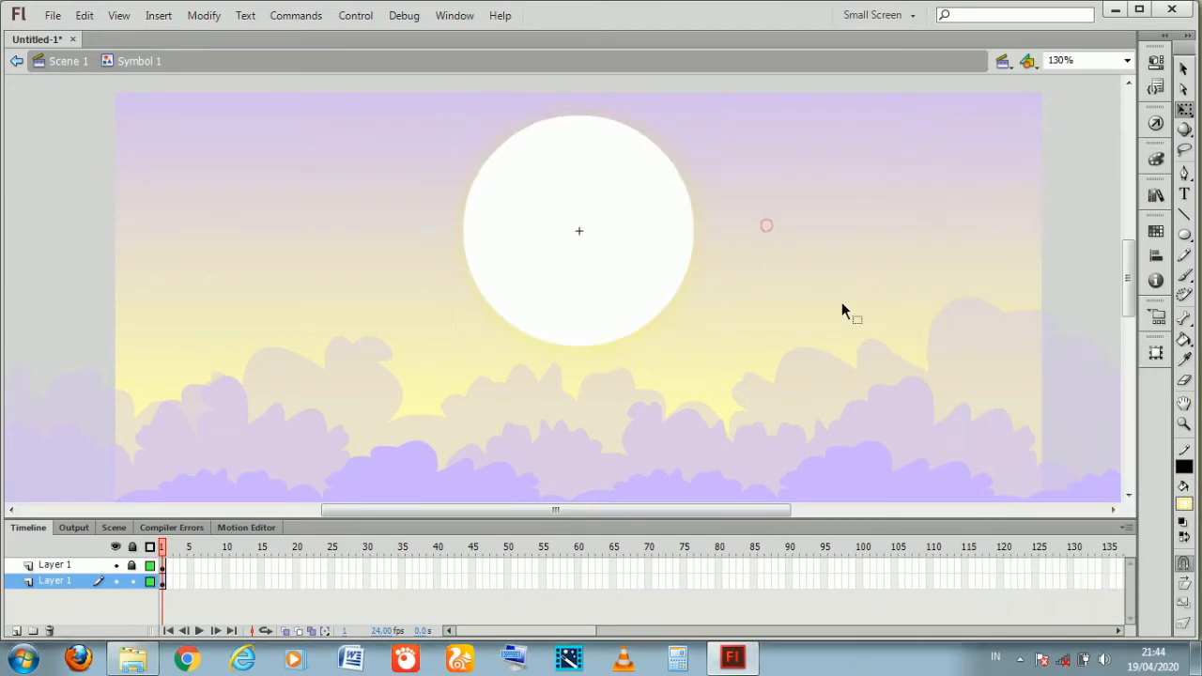
# Enlarge the glow circle slightly further around the moon, centre it on the stage in both directions and return to Scene 1
pyautogui.click(612, 350)
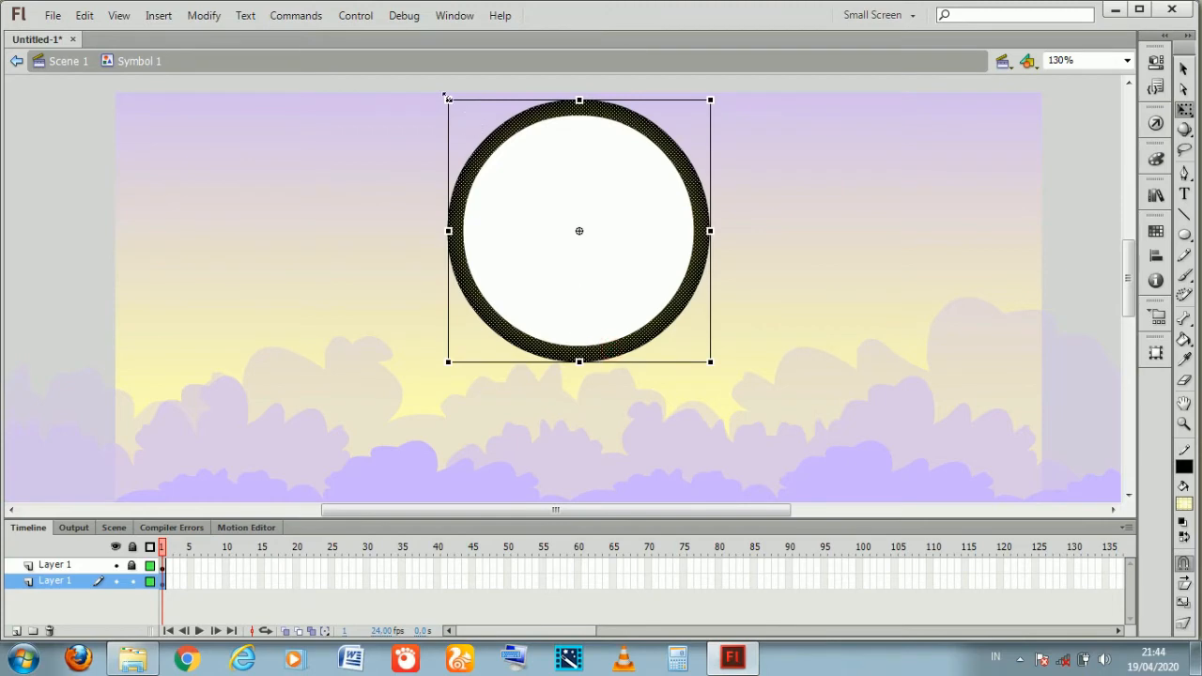
pyautogui.moveTo(447, 98); pyautogui.dragTo(422, 66)
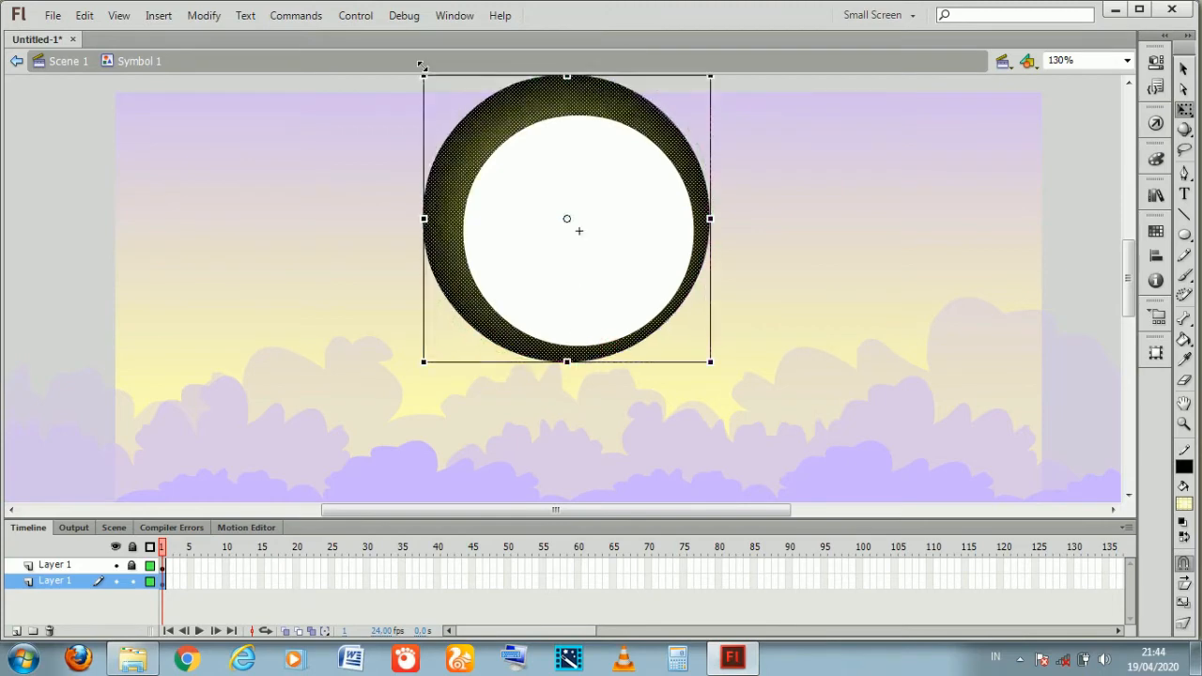
pyautogui.click(1156, 256)
pyautogui.click(998, 301)
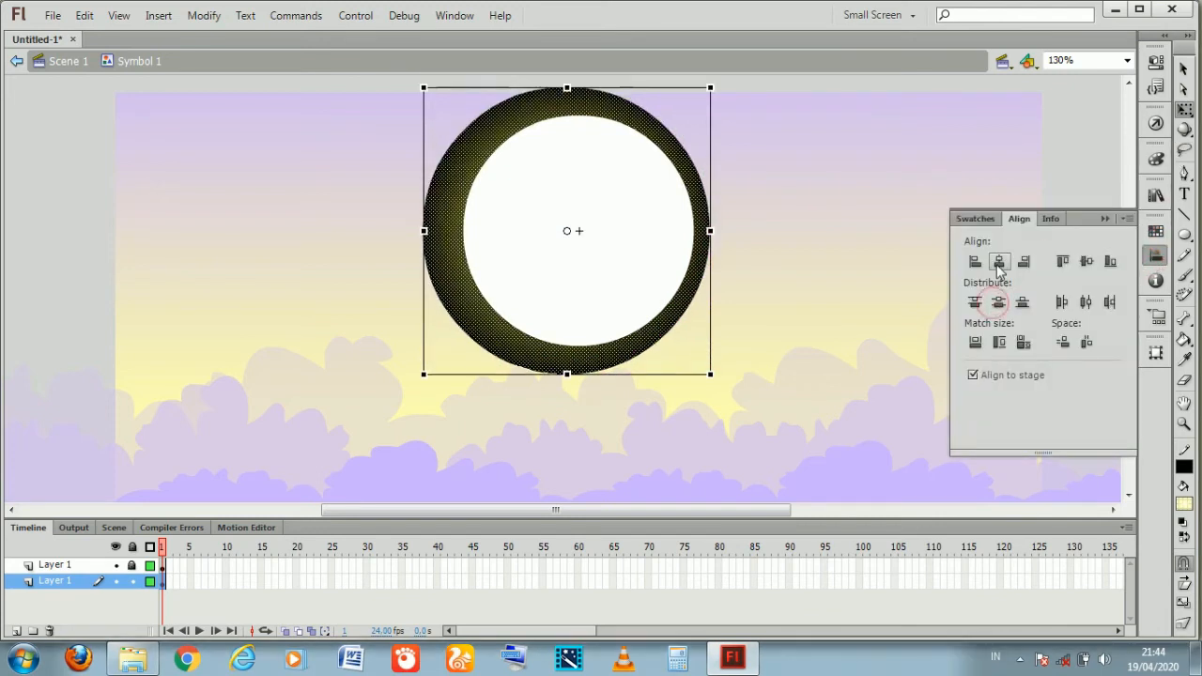
pyautogui.click(999, 261)
pyautogui.click(825, 191)
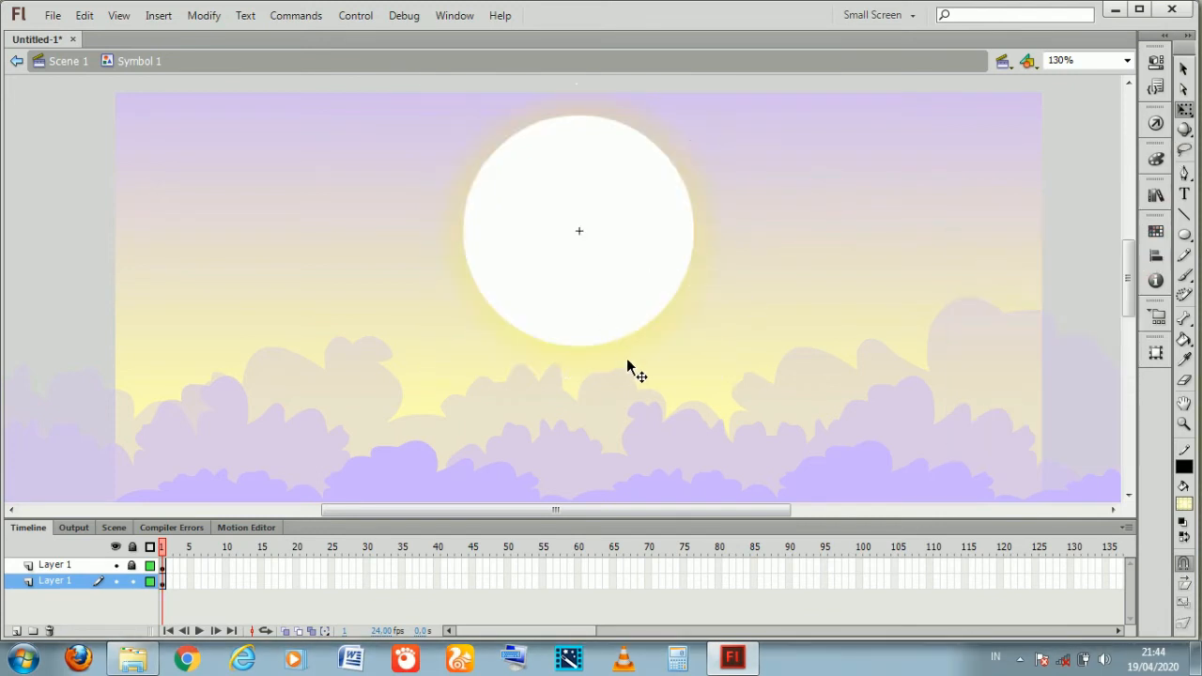
pyautogui.click(71, 62)
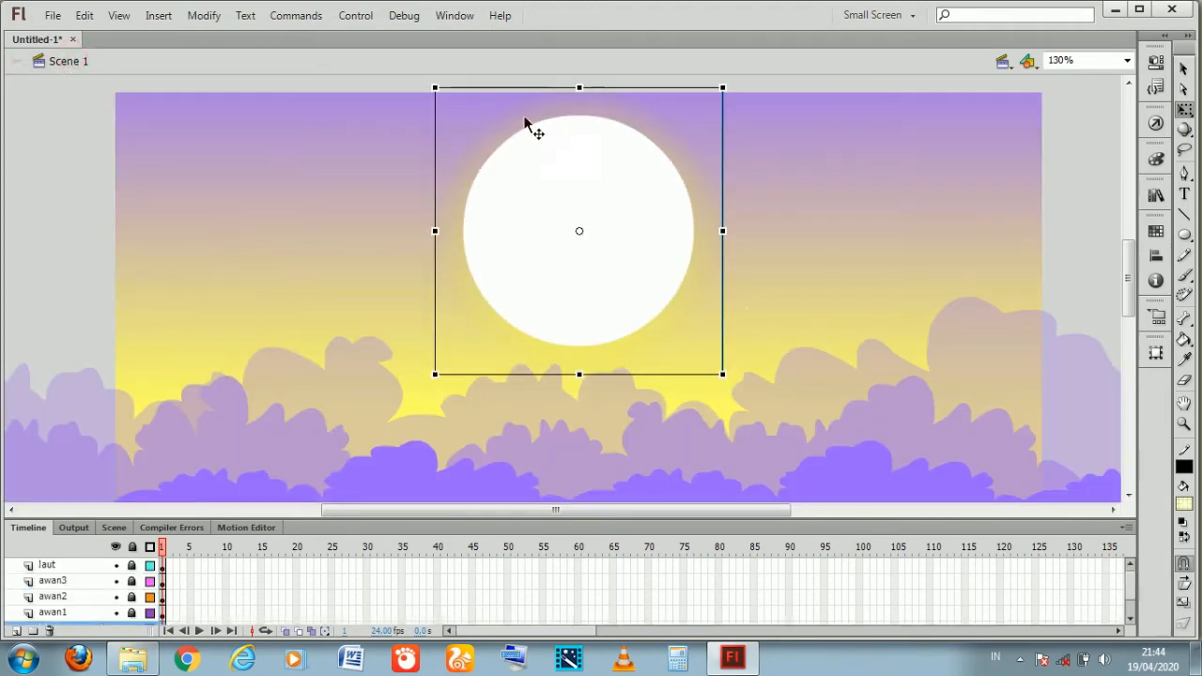
# Reopen the moon symbol and change the transparent outer stop of the glow circle's gradient to white #FFFFFF
pyautogui.doubleClick(699, 237)
pyautogui.click(464, 279)
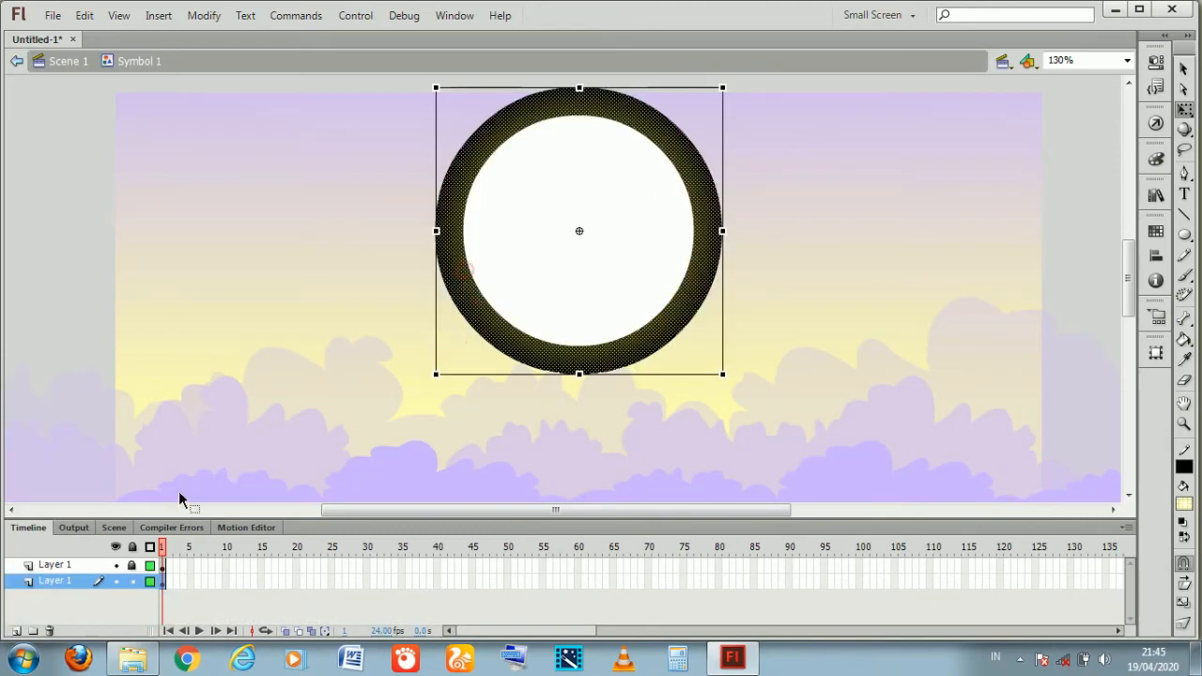
pyautogui.click(1160, 160)
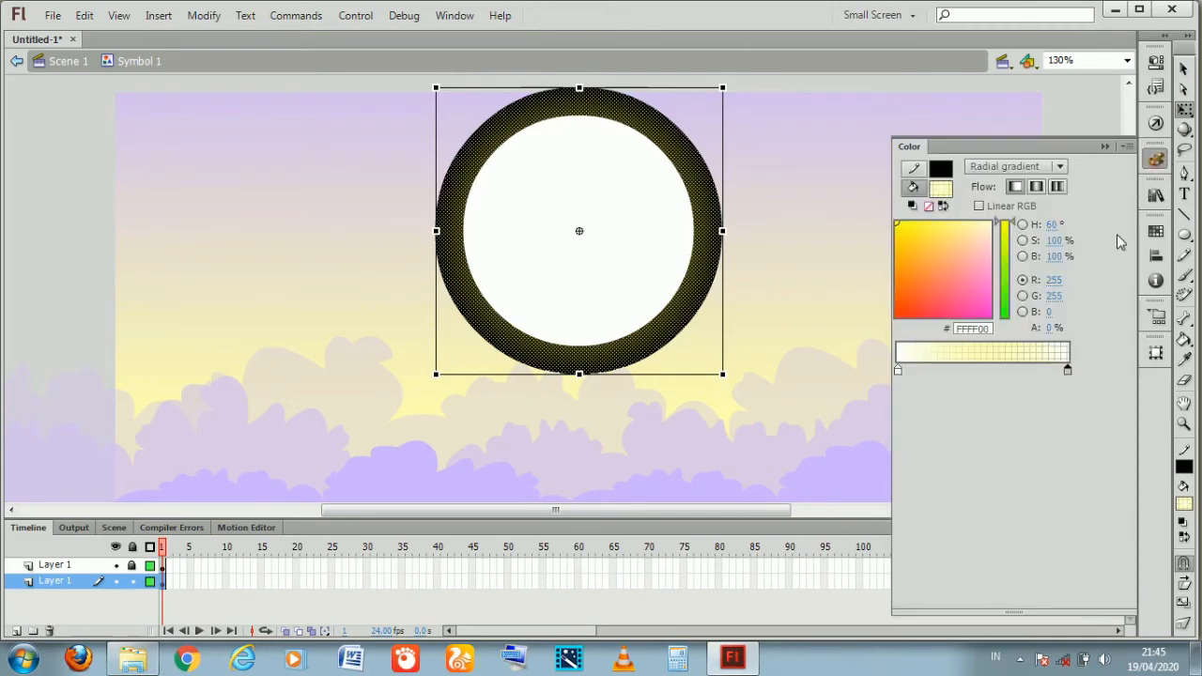
pyautogui.click(1066, 371)
pyautogui.click(940, 467)
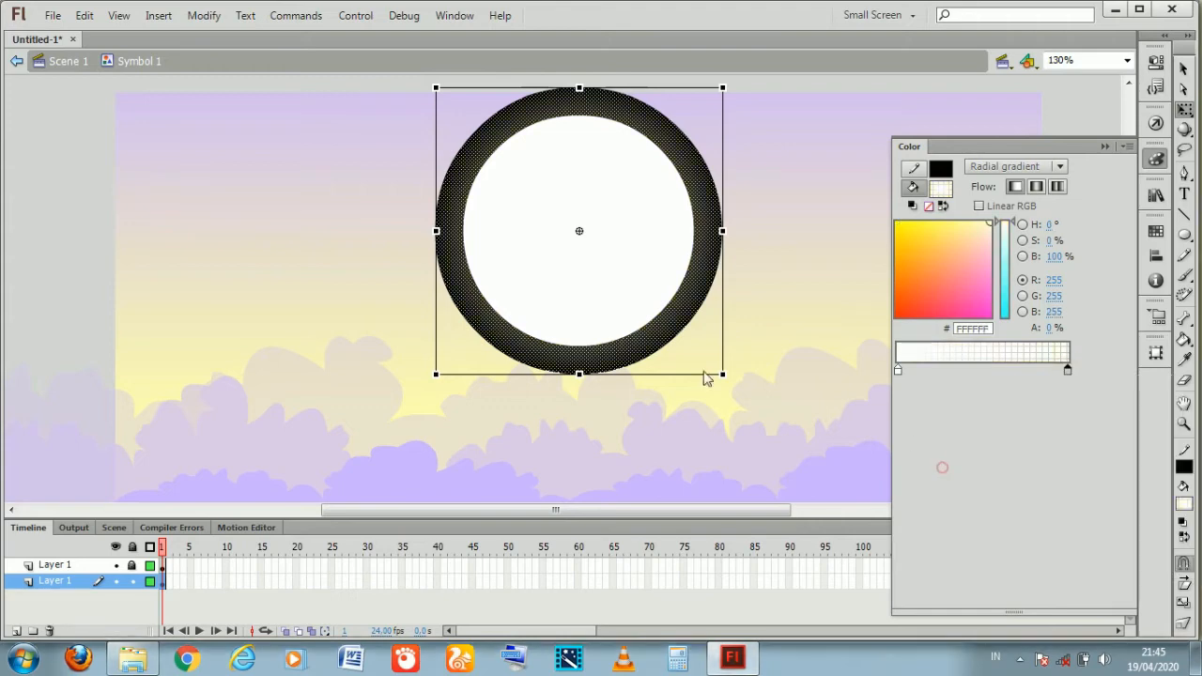
pyautogui.click(389, 177)
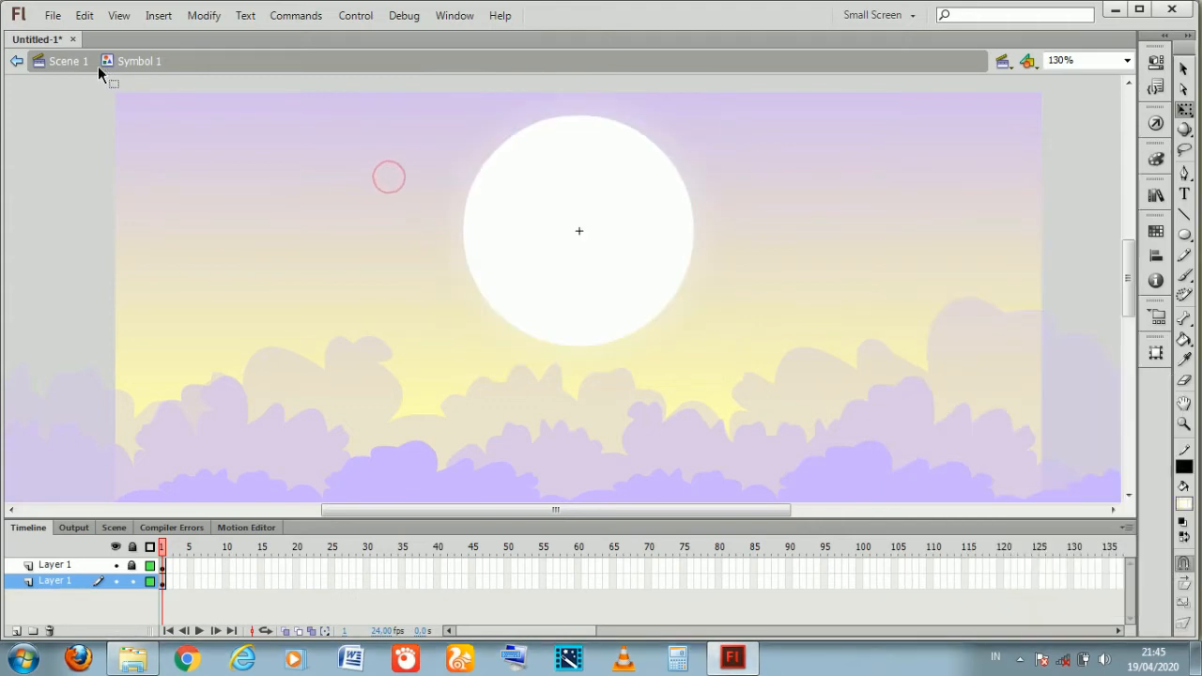
# Return to Scene 1 to check the moon's white glow against the sky
pyautogui.doubleClick(121, 107)
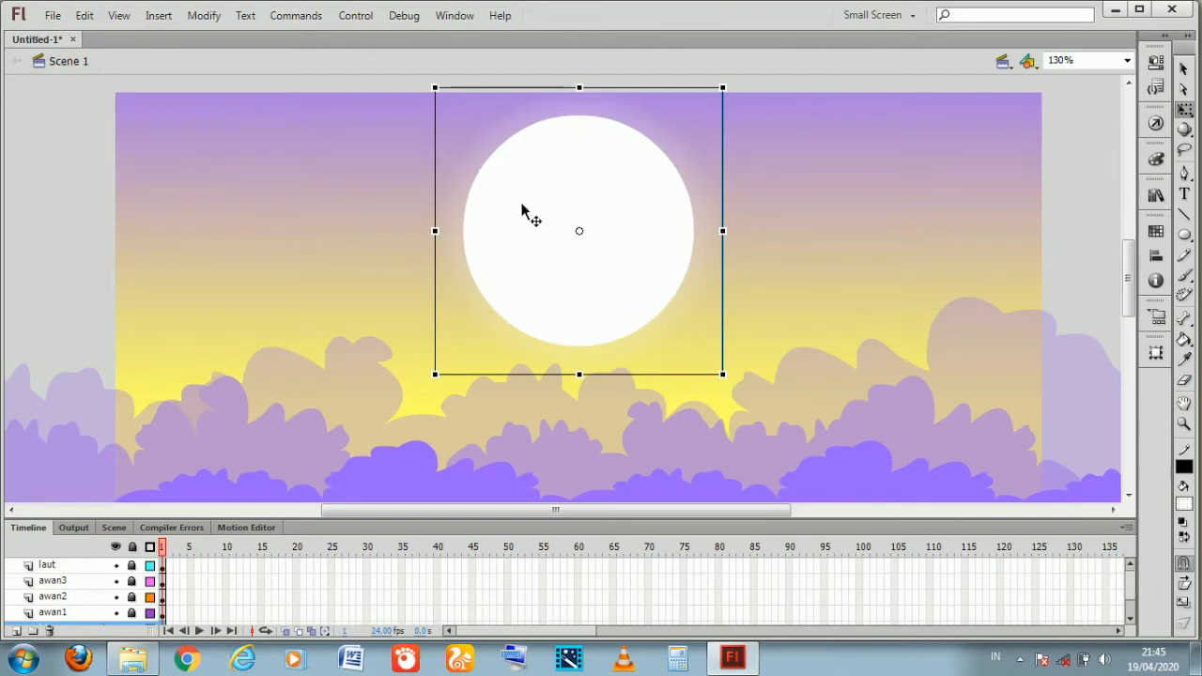
pyautogui.click(368, 212)
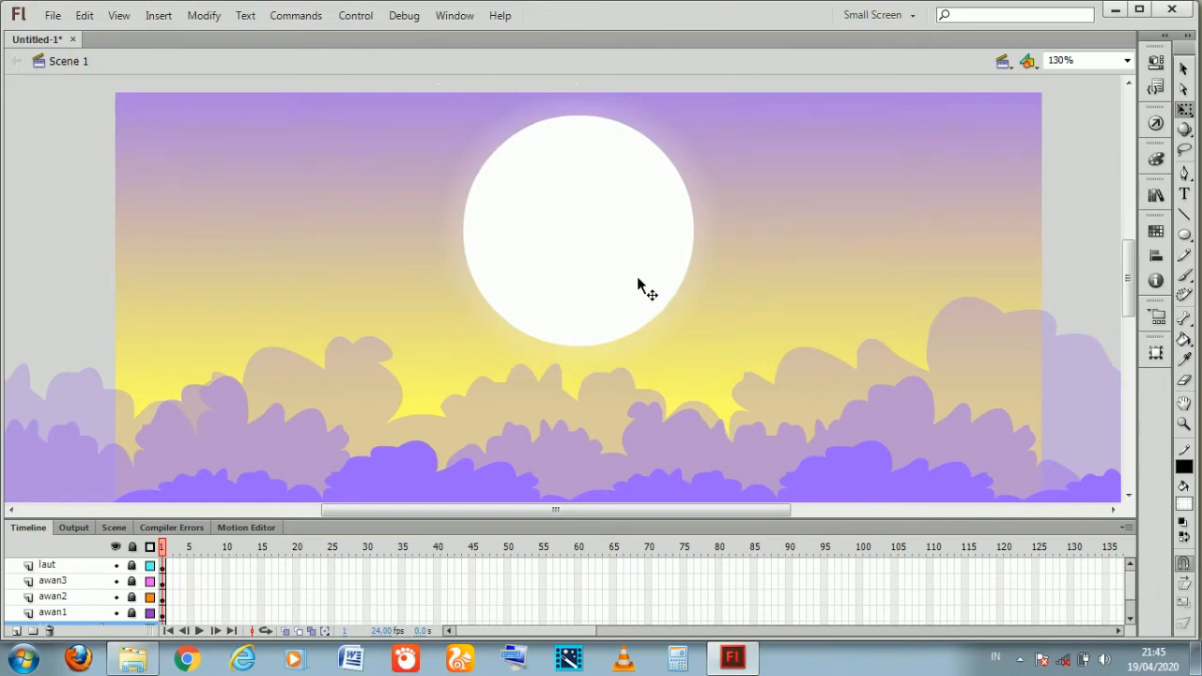
pyautogui.doubleClick(547, 261)
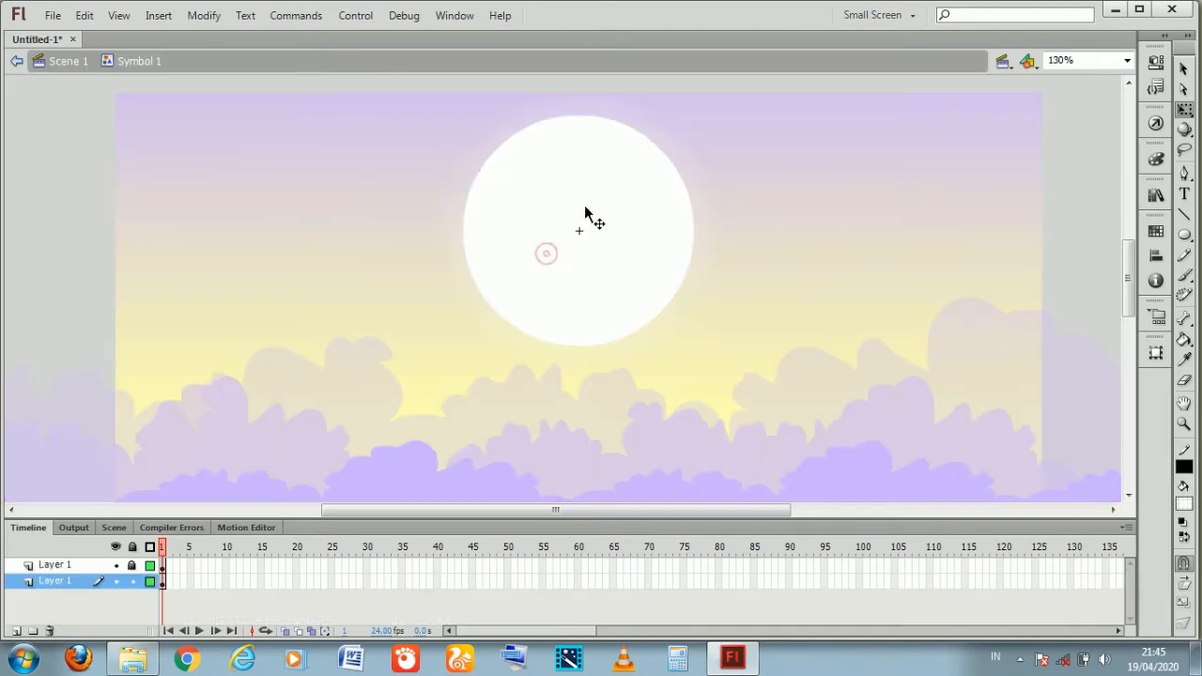
pyautogui.click(75, 62)
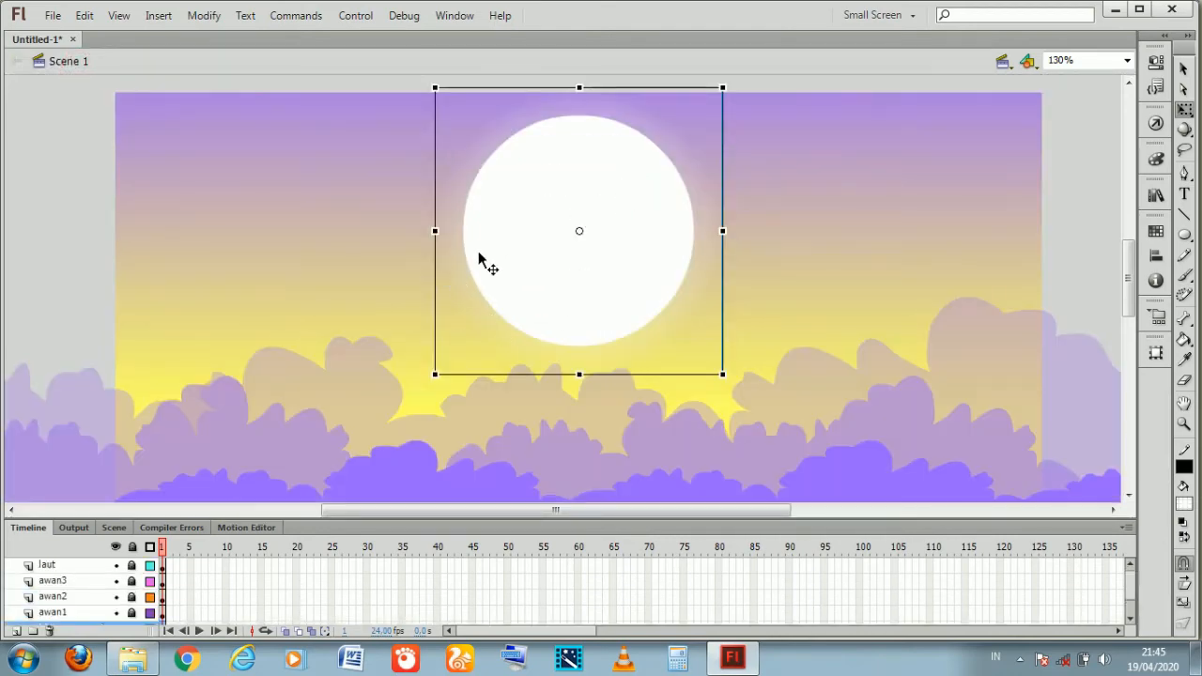
# Inside the moon symbol, enlarge the glow circle to about 1.6 times the moon's diameter, centre it on the stage and return to Scene 1
pyautogui.doubleClick(460, 235)
pyautogui.click(461, 196)
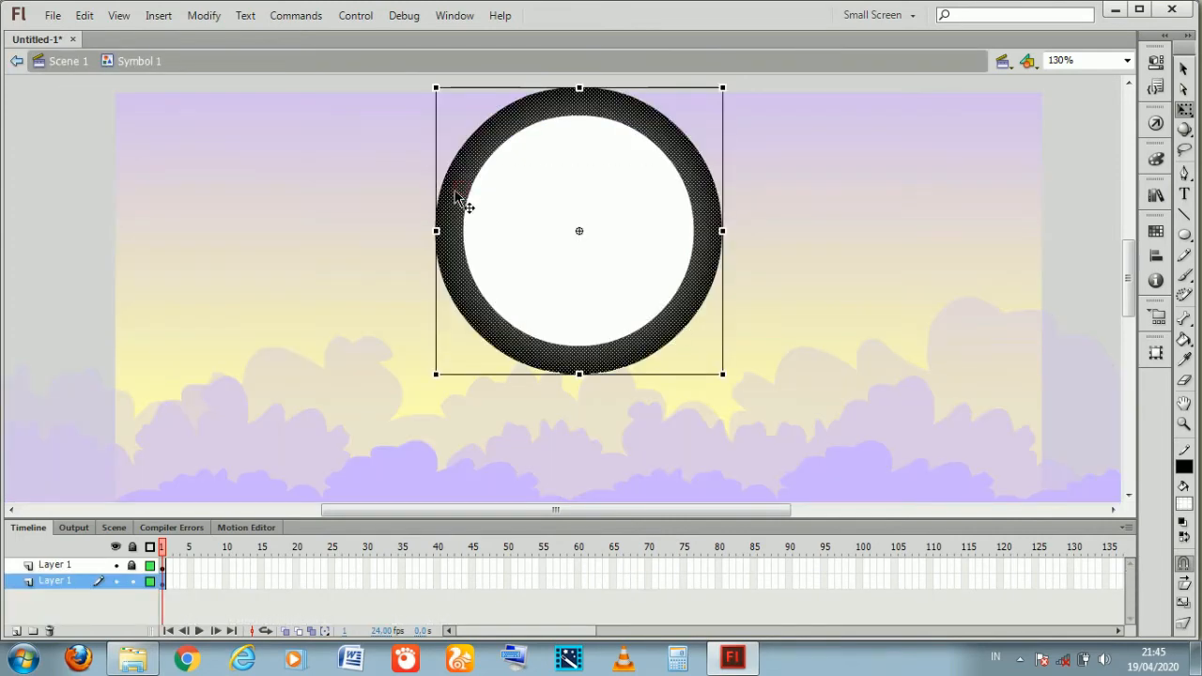
pyautogui.moveTo(434, 88); pyautogui.dragTo(346, 2)
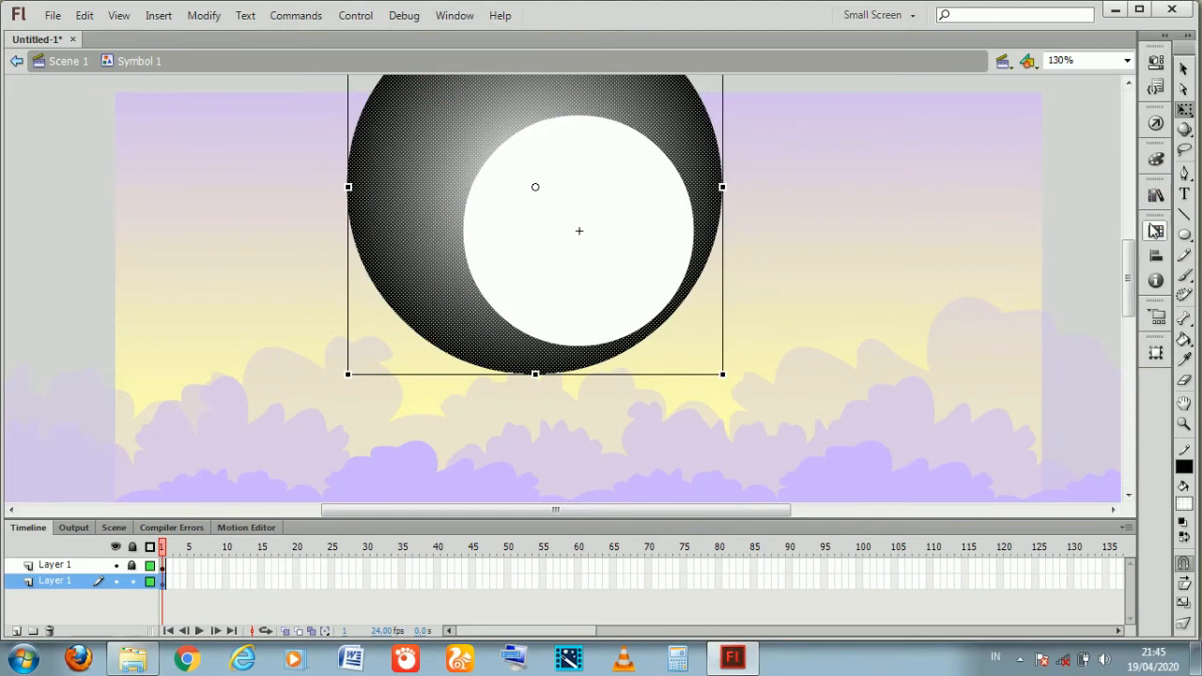
pyautogui.click(1154, 255)
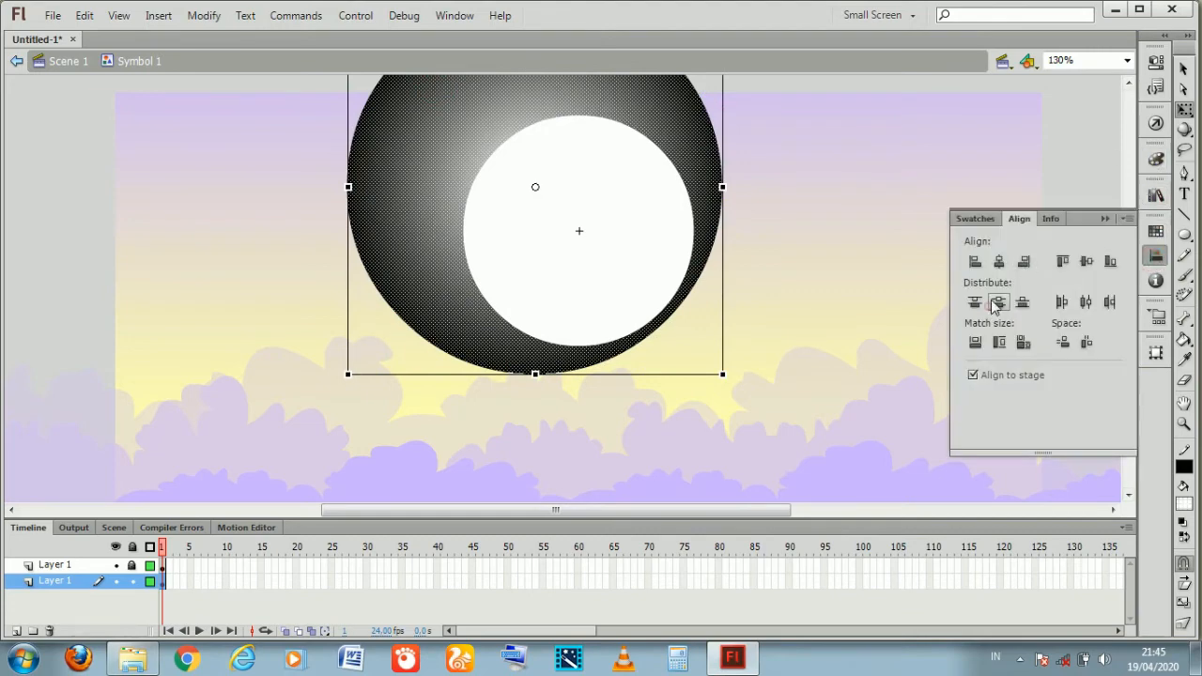
pyautogui.click(995, 305)
pyautogui.click(998, 261)
pyautogui.click(285, 270)
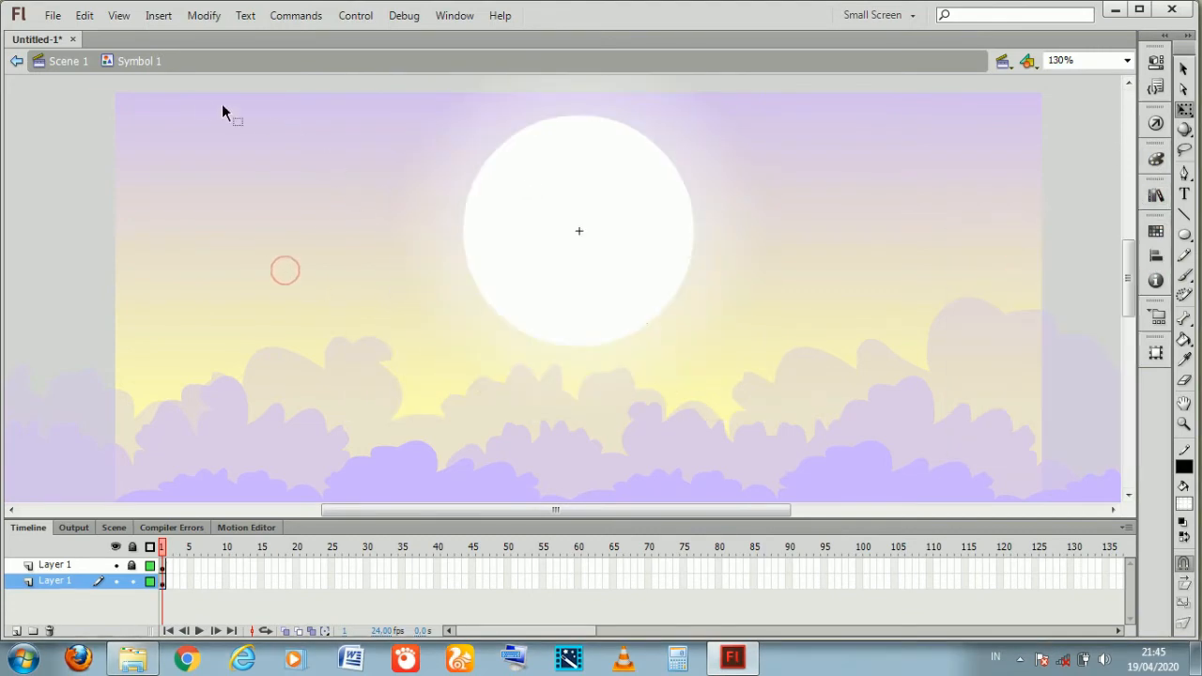
pyautogui.click(83, 63)
pyautogui.click(253, 193)
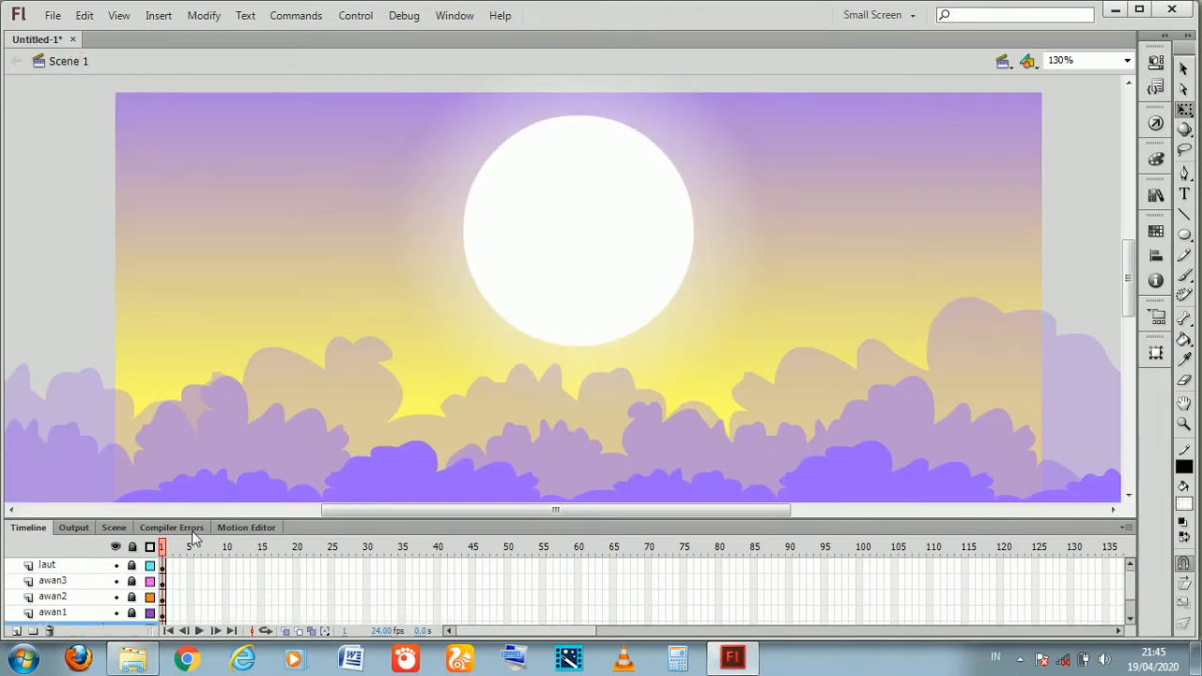
# Enlarge the timeline area to show all layers and lock the bln layer
pyautogui.moveTo(1126, 262); pyautogui.dragTo(1103, 272)
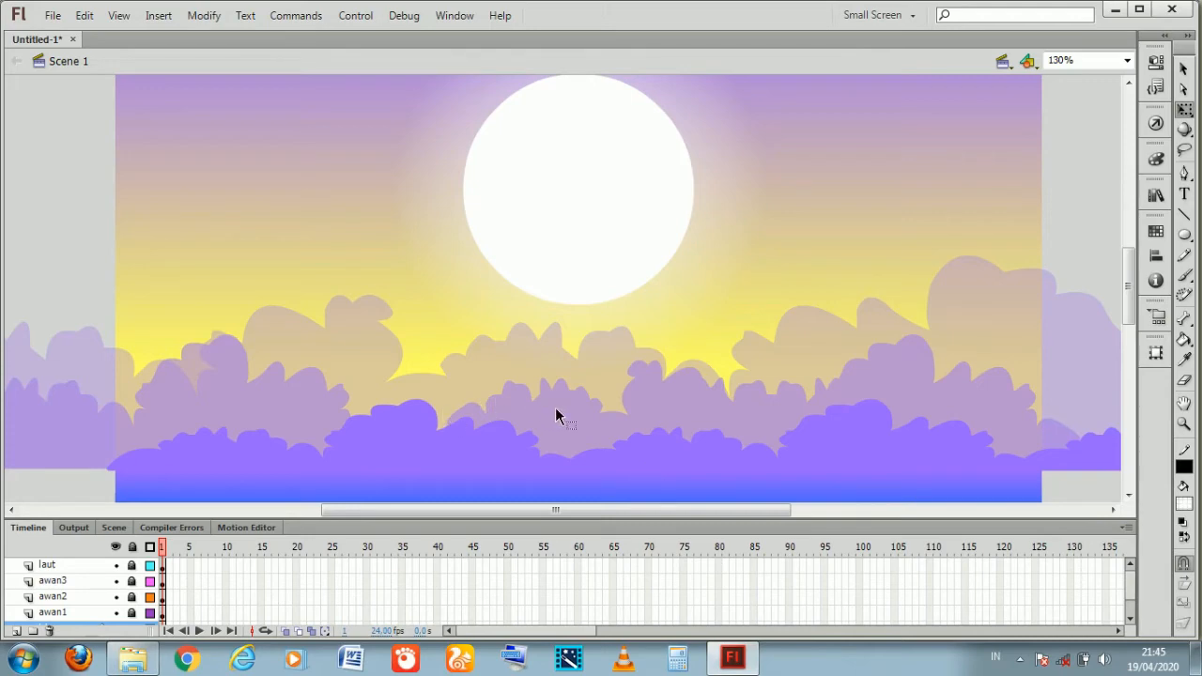
pyautogui.moveTo(377, 521); pyautogui.dragTo(377, 464)
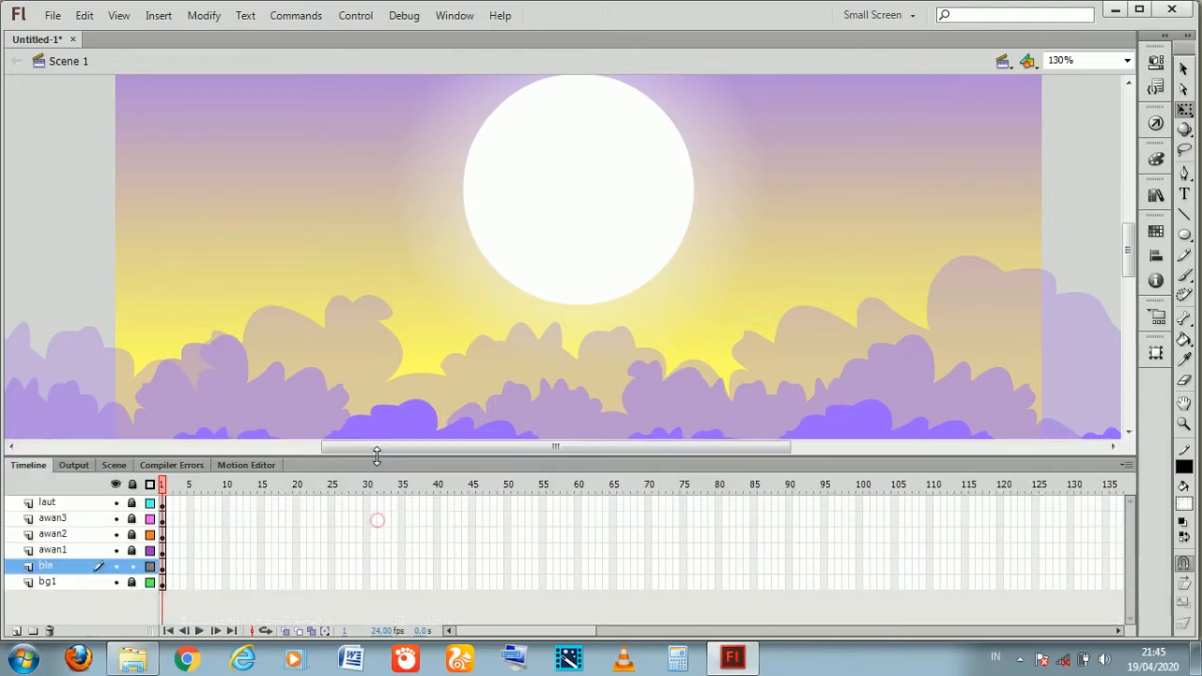
pyautogui.click(131, 571)
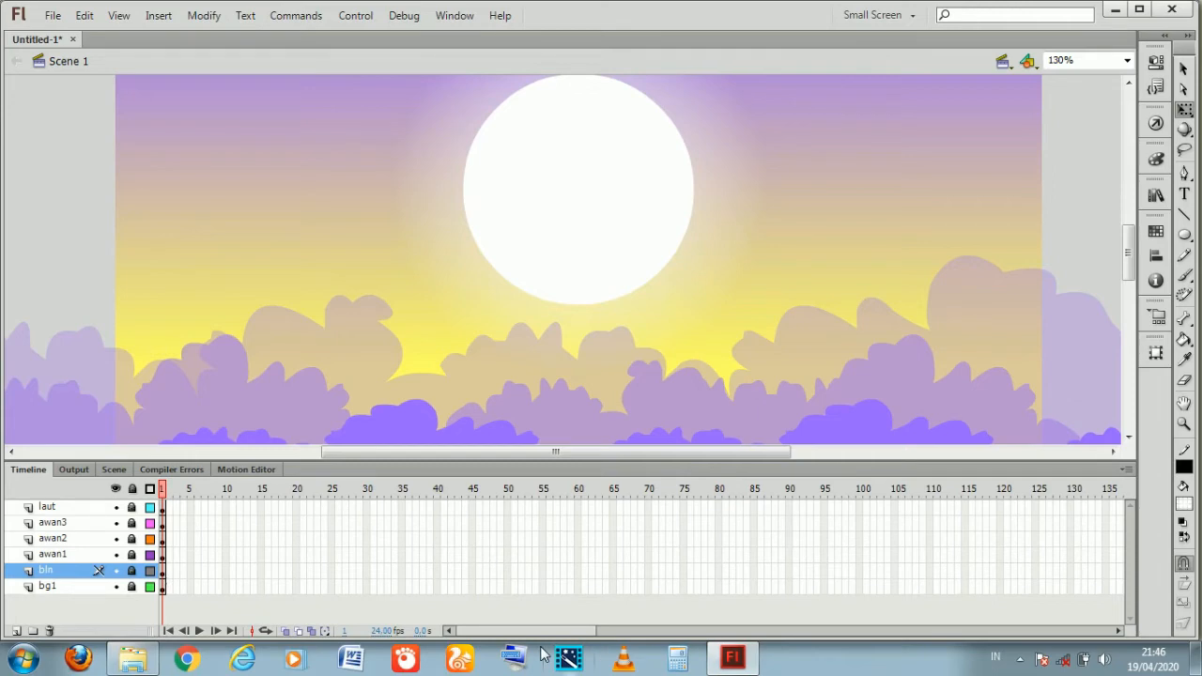
# Extend all six layers, from laut down to bg1, to frame 200 by inserting frames
pyautogui.moveTo(516, 637); pyautogui.dragTo(627, 648)
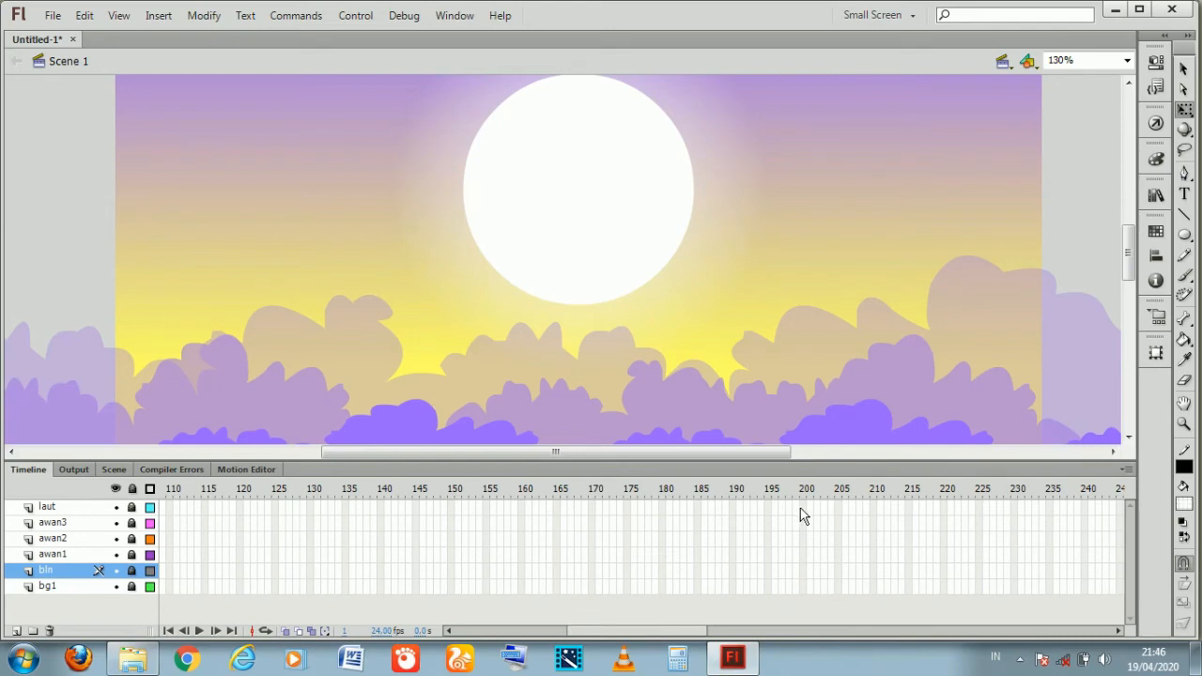
pyautogui.moveTo(806, 530); pyautogui.dragTo(805, 600)
pyautogui.rightClick(804, 586)
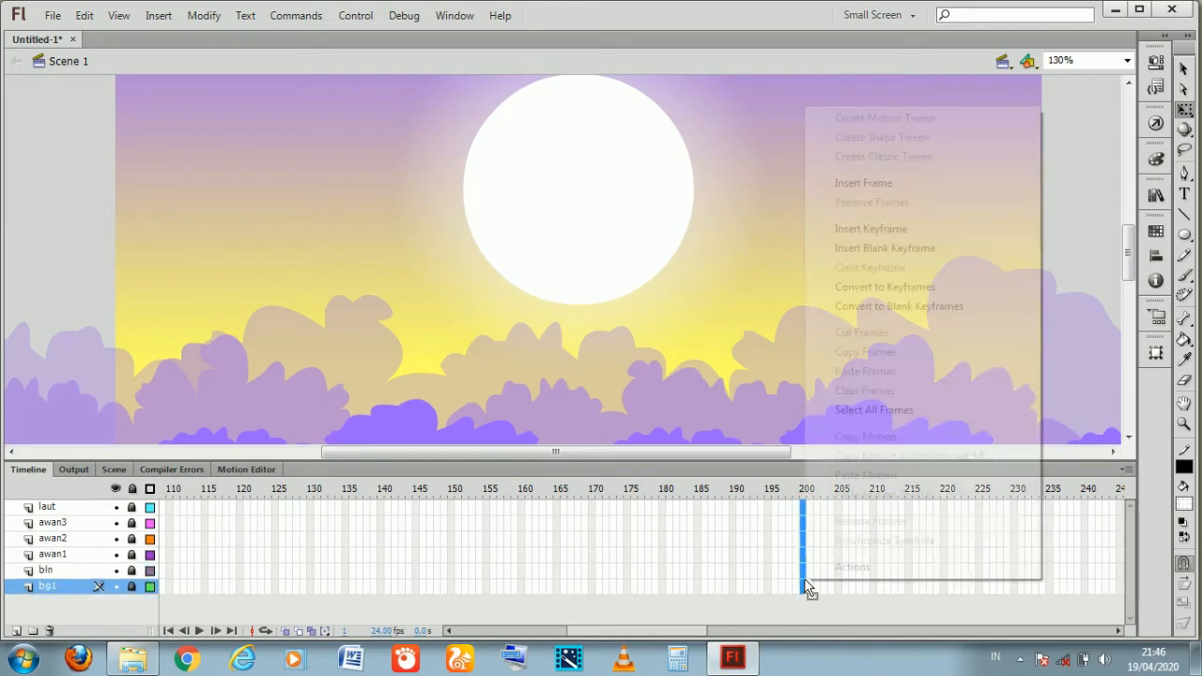
pyautogui.click(856, 186)
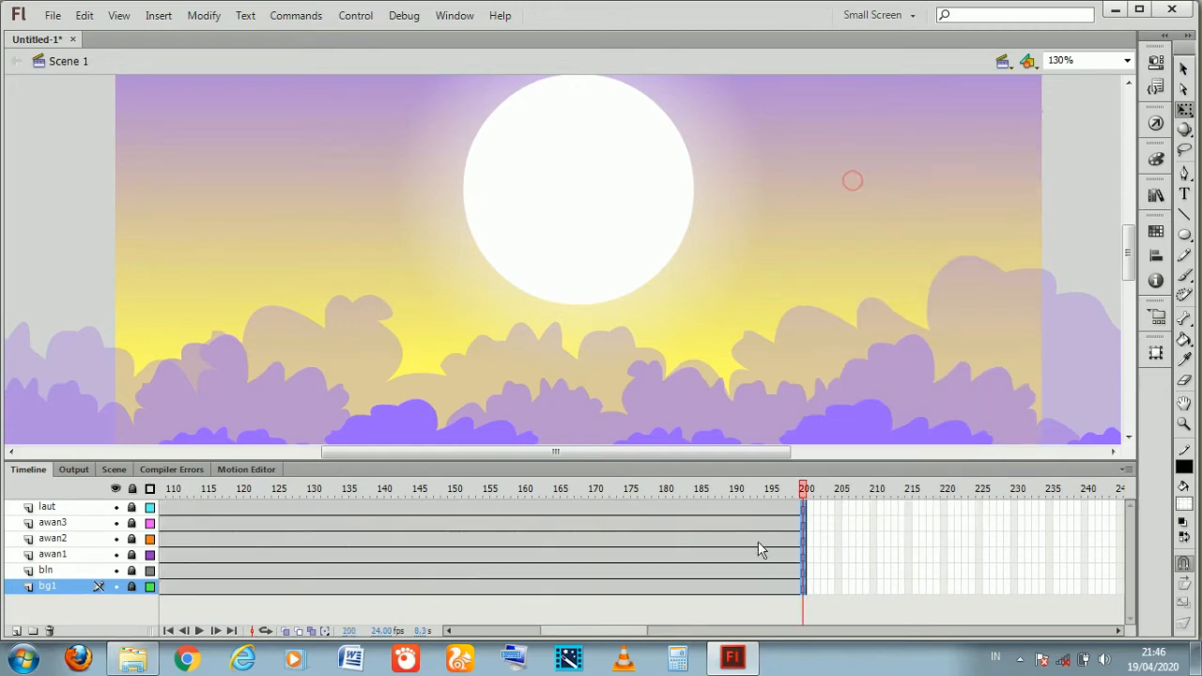
pyautogui.rightClick(804, 589)
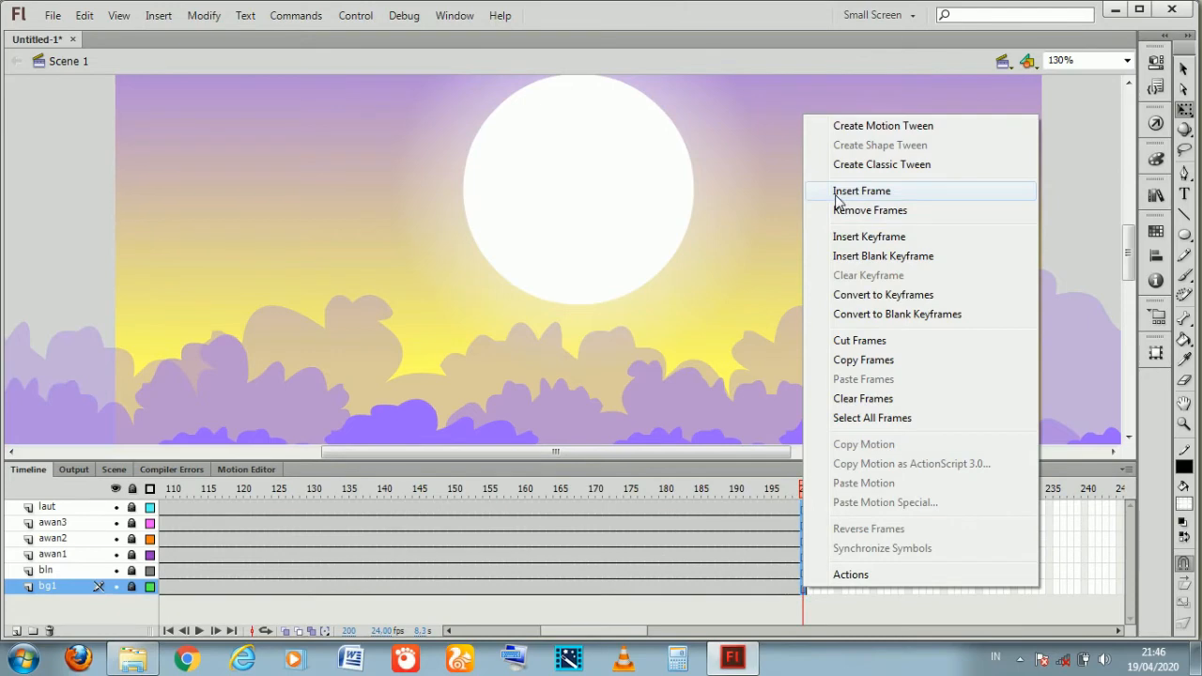
pyautogui.click(781, 590)
pyautogui.moveTo(550, 632); pyautogui.dragTo(442, 634)
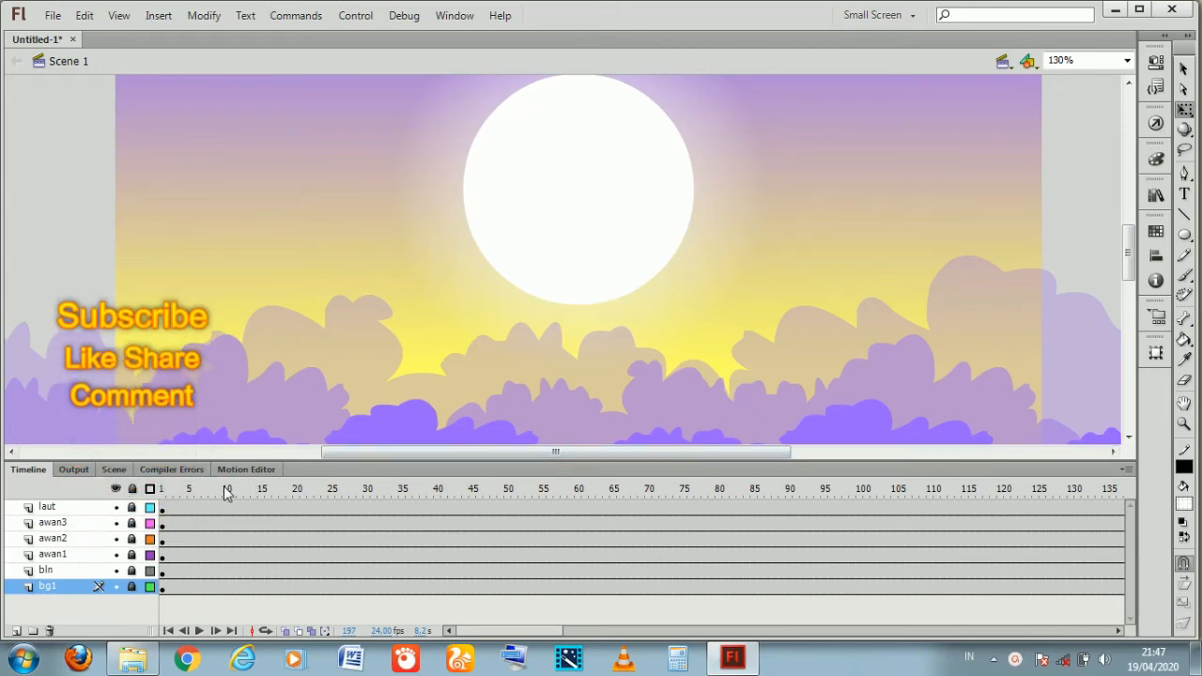
# Unlock the bln layer and insert a keyframe on it at frame 200
pyautogui.click(227, 539)
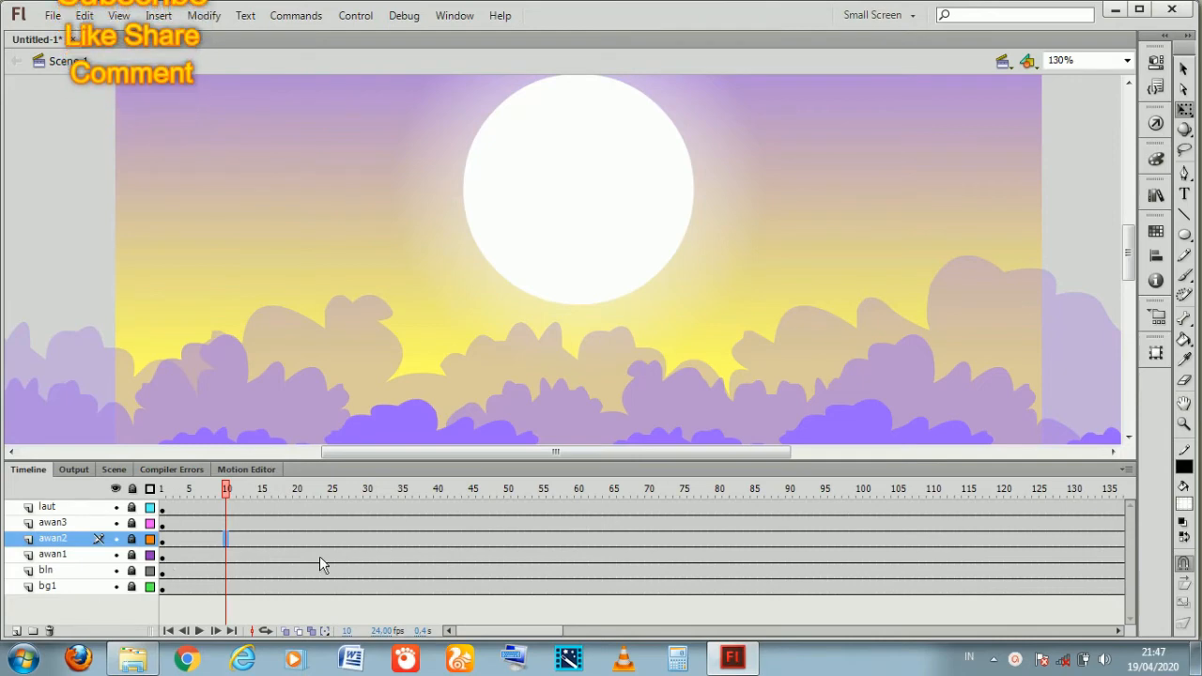
pyautogui.click(211, 570)
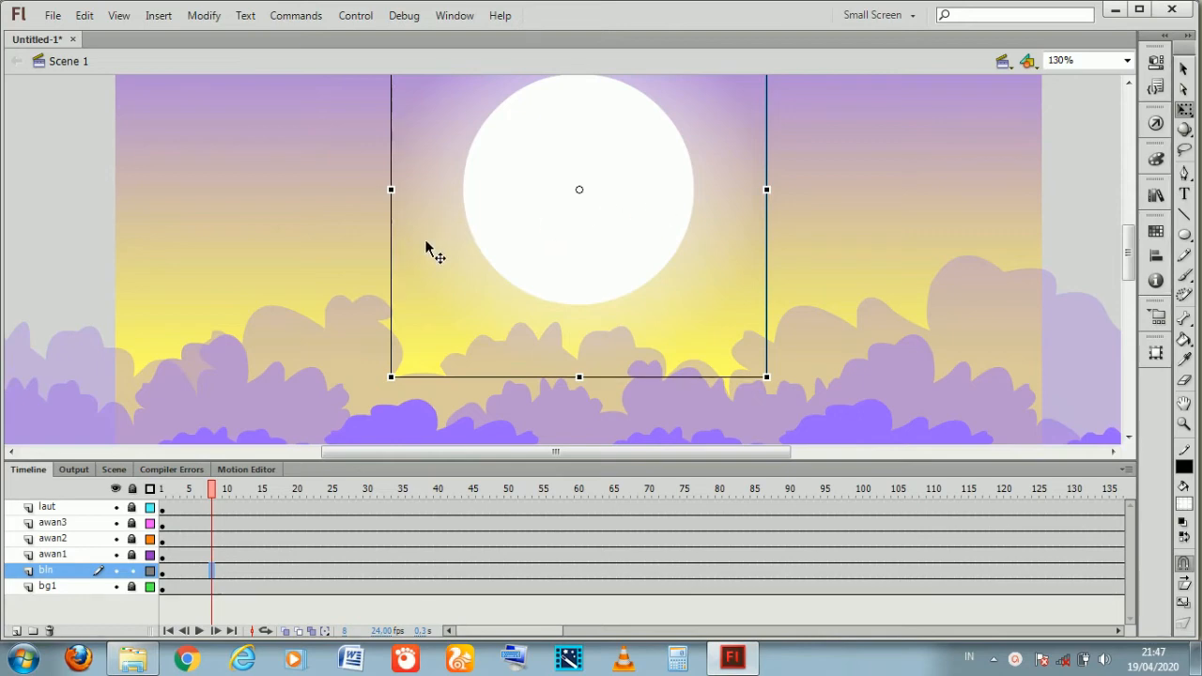
pyautogui.moveTo(534, 632); pyautogui.dragTo(630, 632)
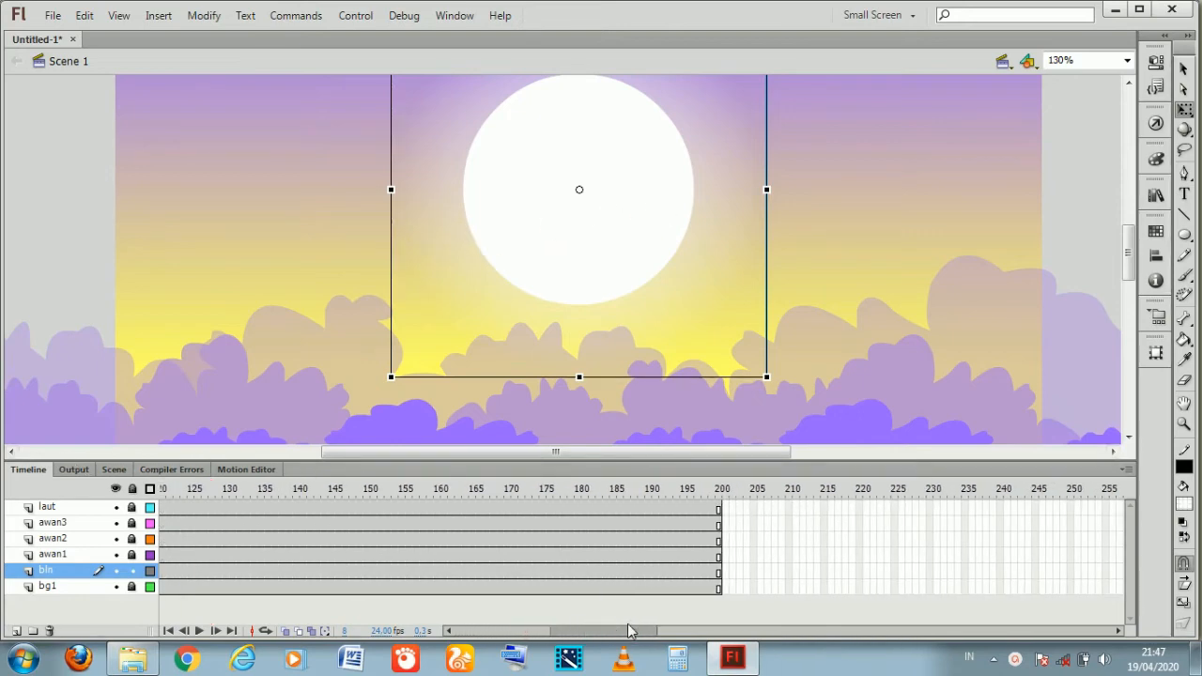
pyautogui.rightClick(717, 572)
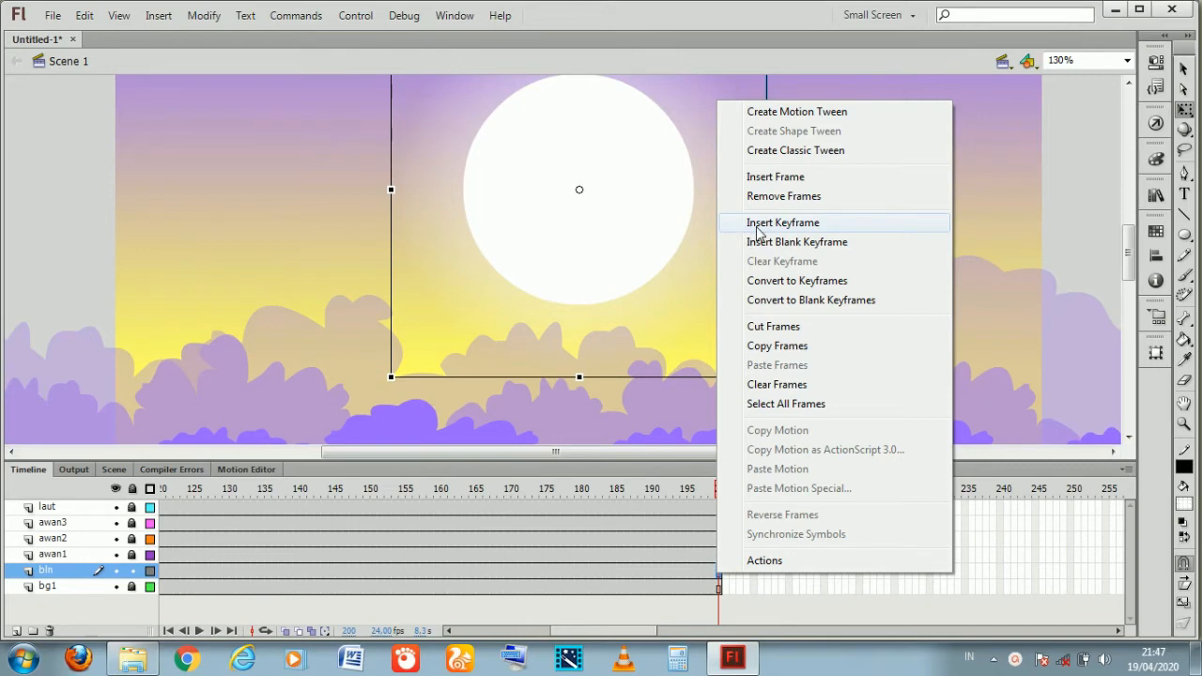
pyautogui.click(757, 232)
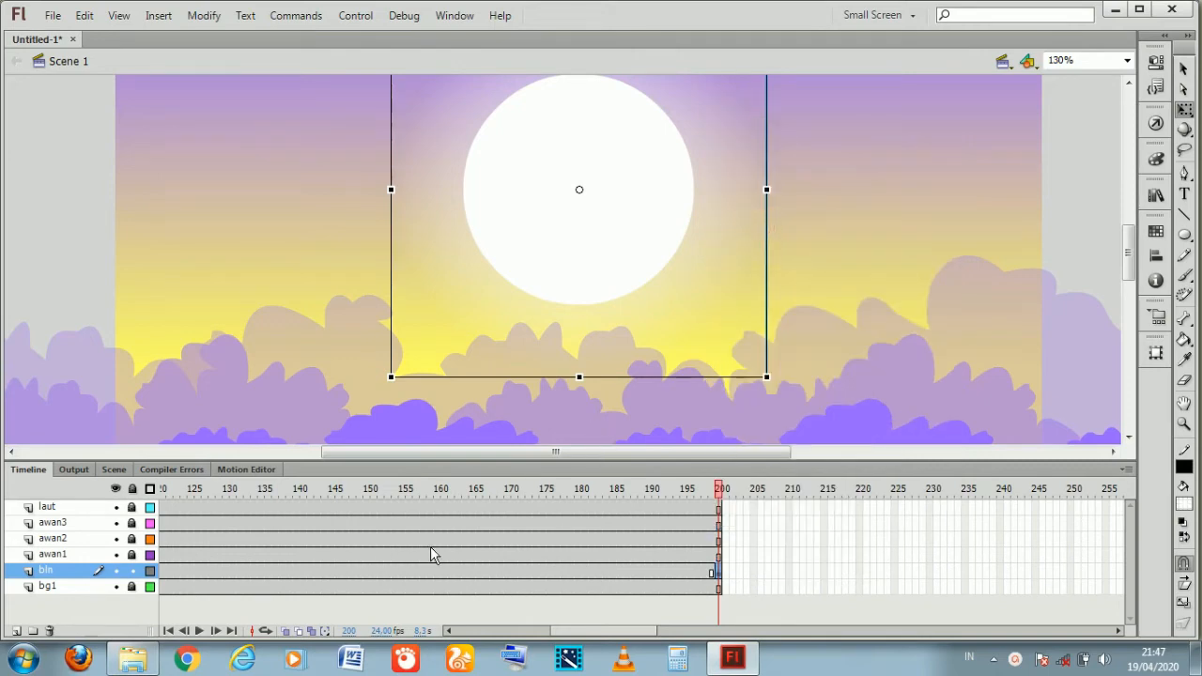
pyautogui.click(717, 572)
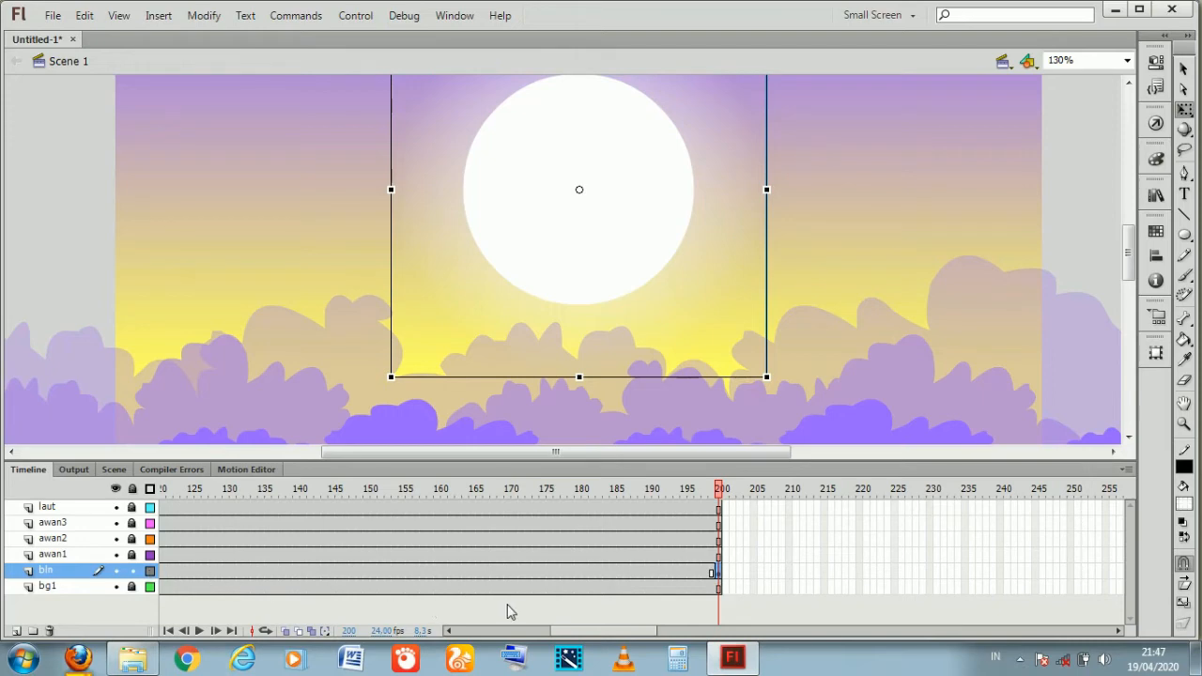
# Create a classic tween on the bln layer between its keyframes at frames 1 and 200
pyautogui.click(548, 630)
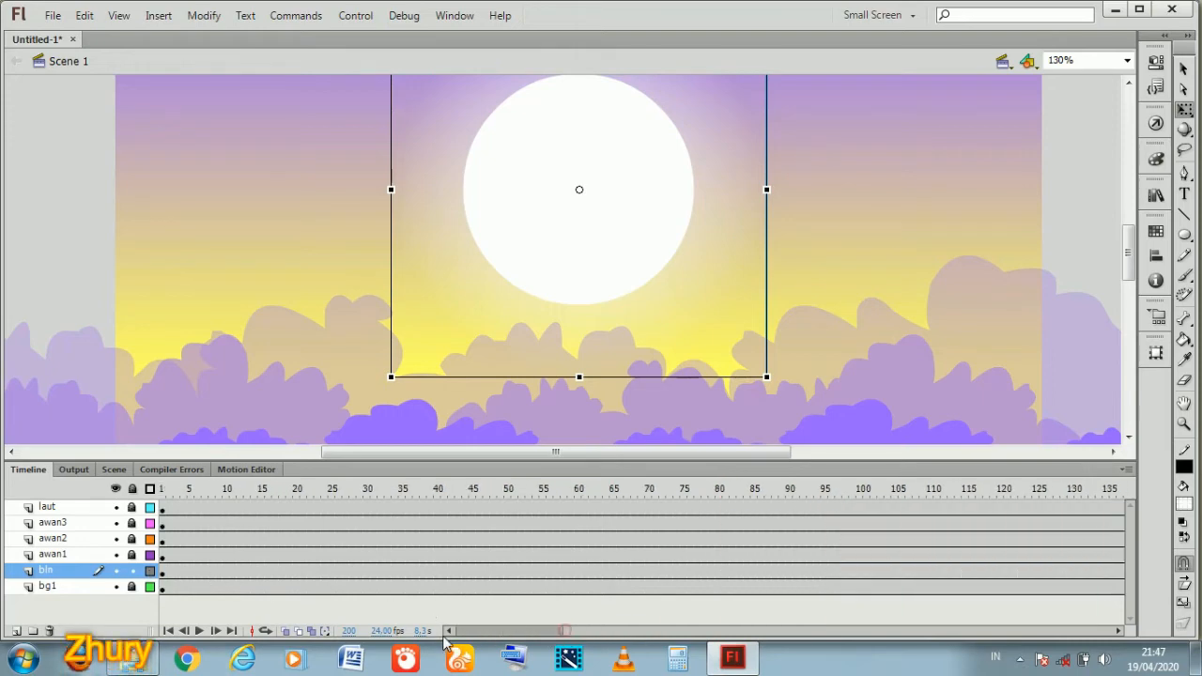
pyautogui.click(163, 570)
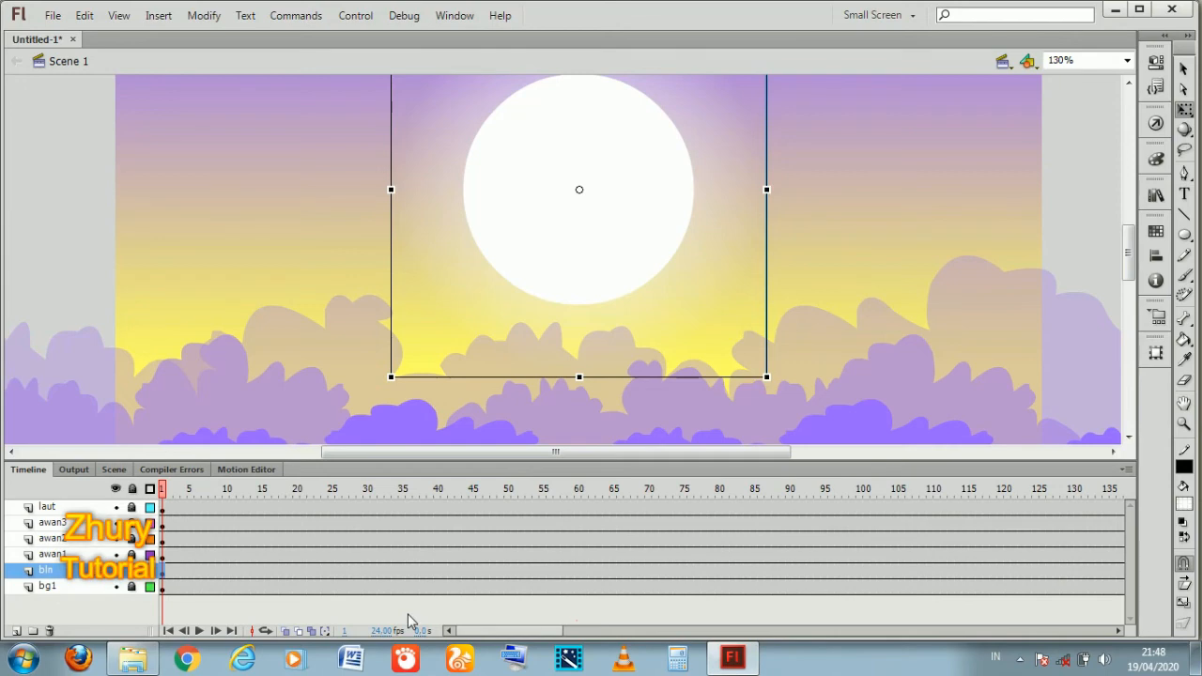
pyautogui.moveTo(460, 630); pyautogui.dragTo(543, 631)
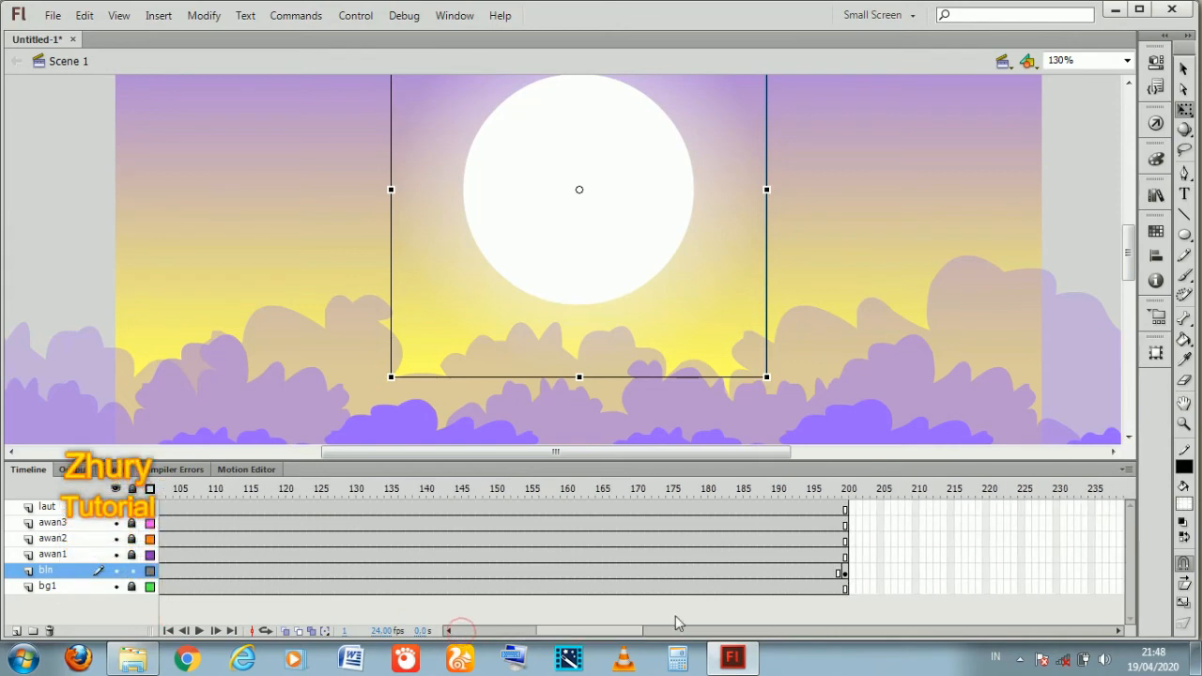
pyautogui.click(842, 573)
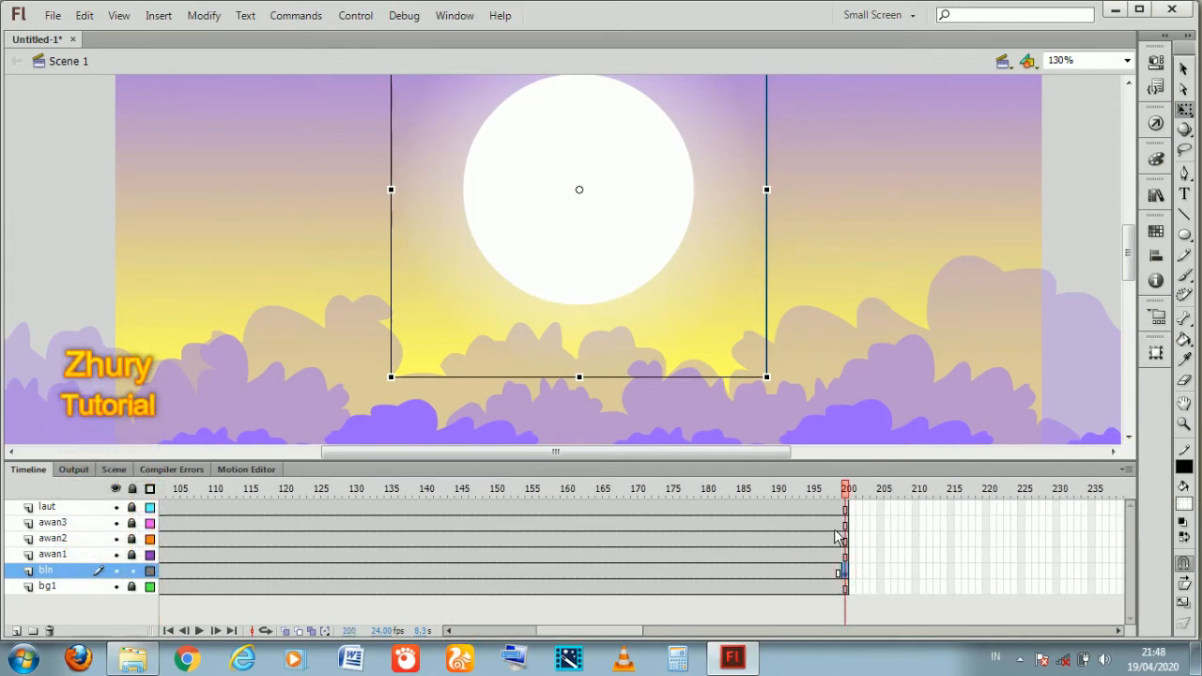
pyautogui.moveTo(342, 574); pyautogui.dragTo(730, 573)
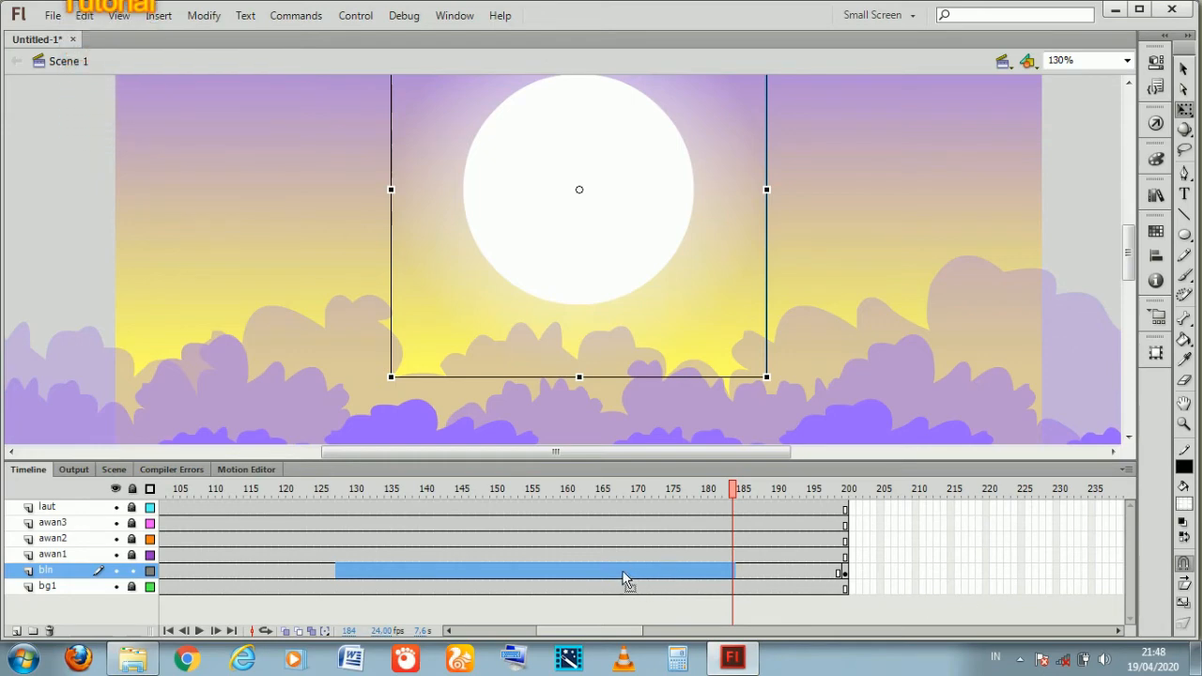
pyautogui.rightClick(562, 570)
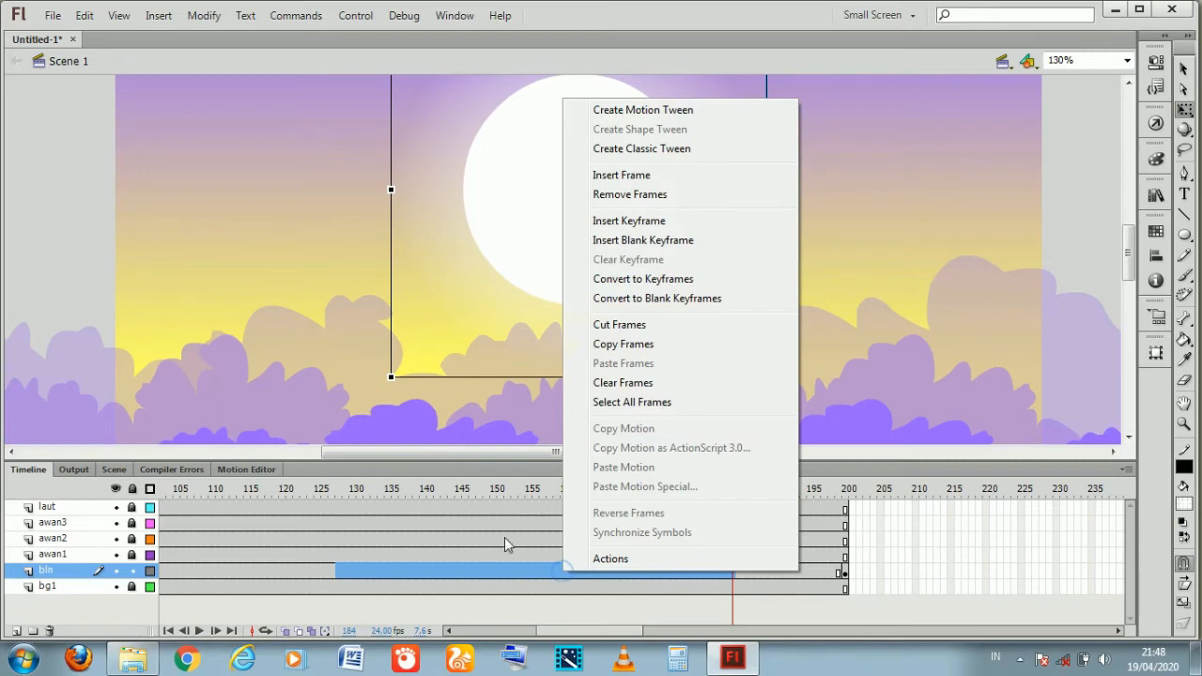
pyautogui.click(638, 149)
pyautogui.click(316, 569)
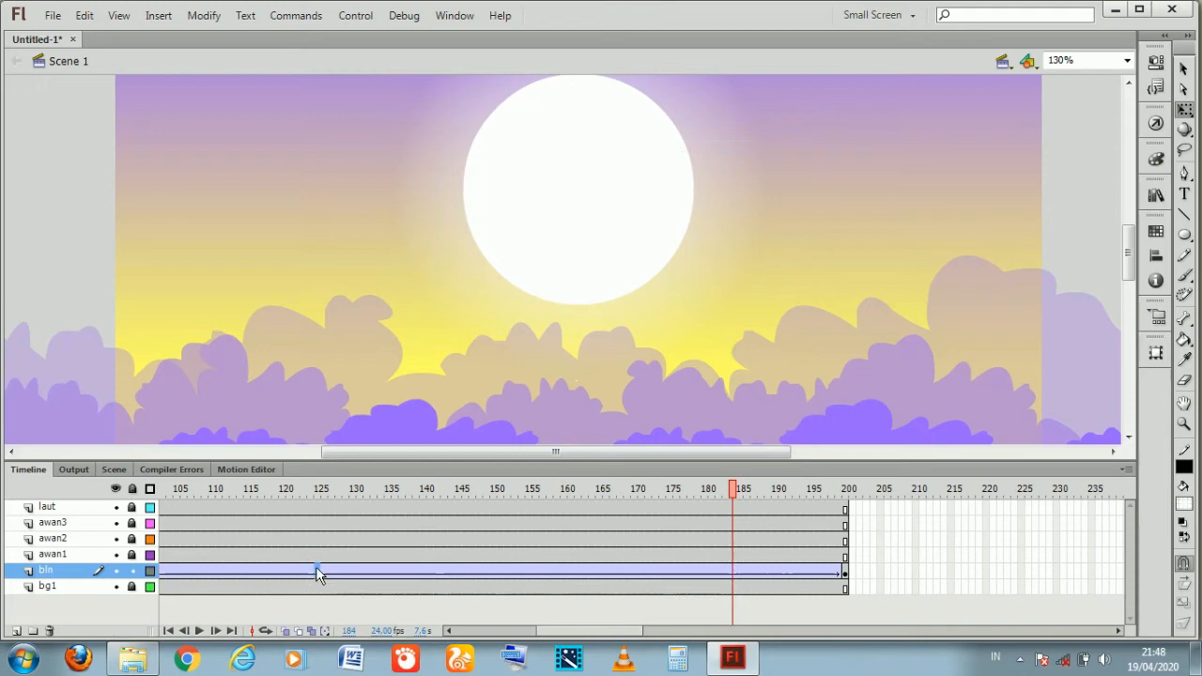
# Select the bln layer's keyframe at frame 200 and shrink the timeline area to show more of the stage
pyautogui.click(844, 572)
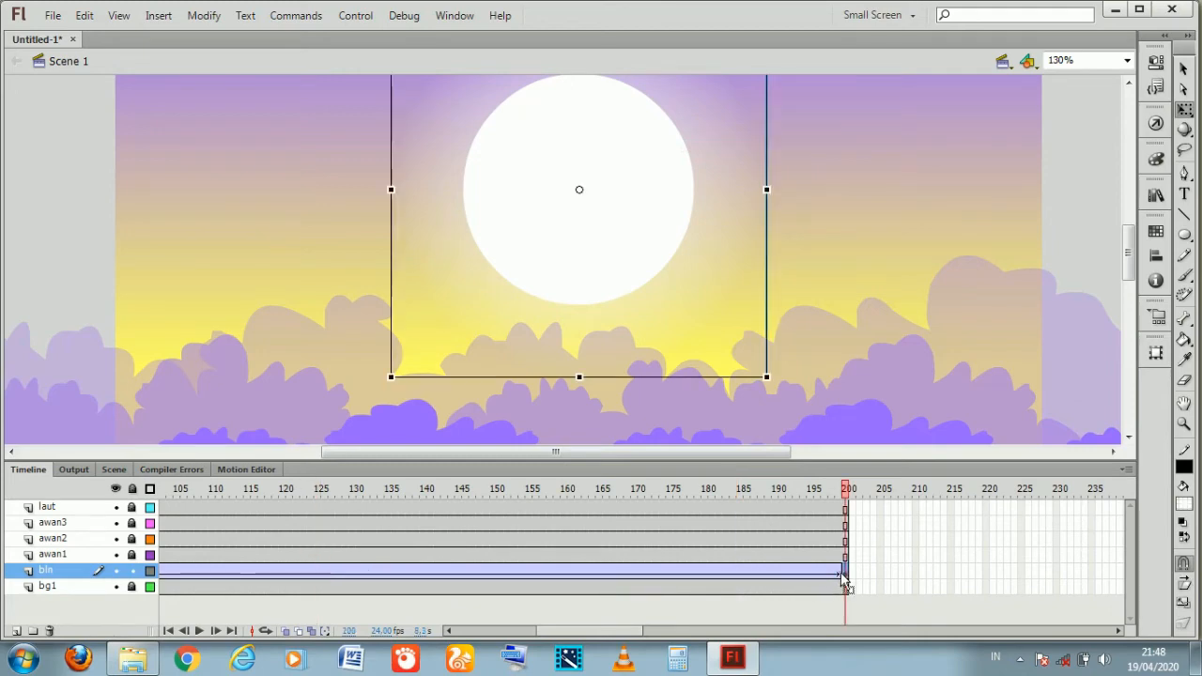
pyautogui.moveTo(636, 634)
pyautogui.mouseDown()
pyautogui.moveTo(614, 636)
pyautogui.moveTo(626, 629)
pyautogui.mouseUp()
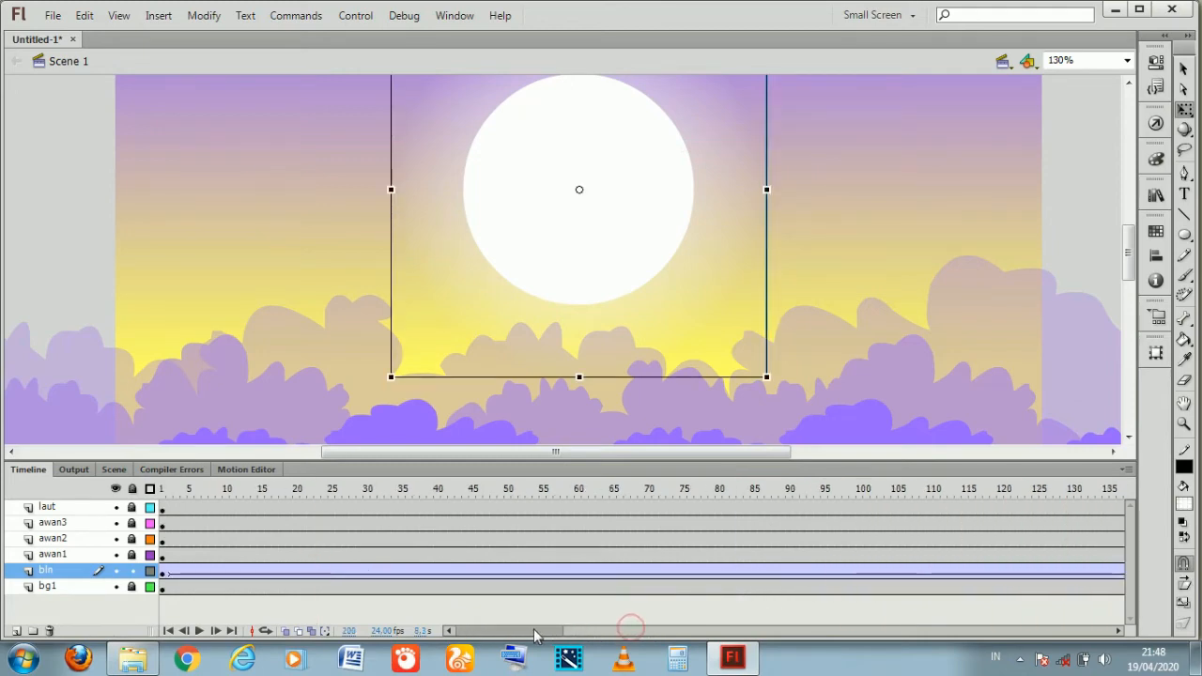
pyautogui.click(162, 573)
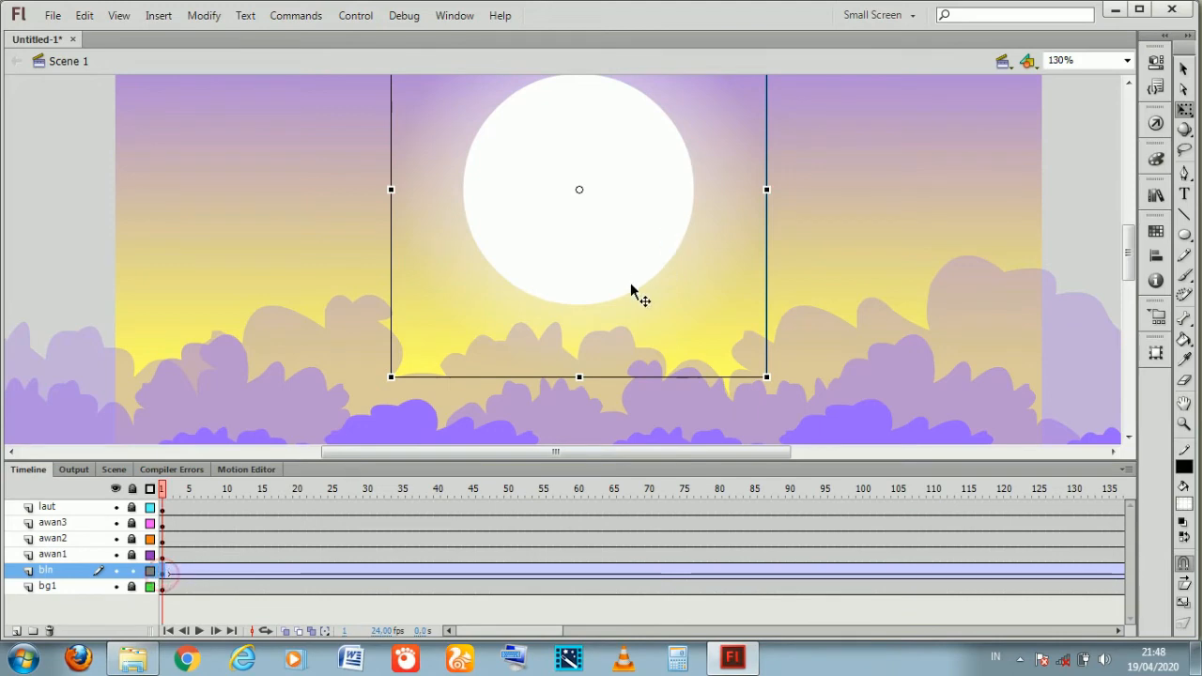
pyautogui.moveTo(502, 637); pyautogui.dragTo(609, 633)
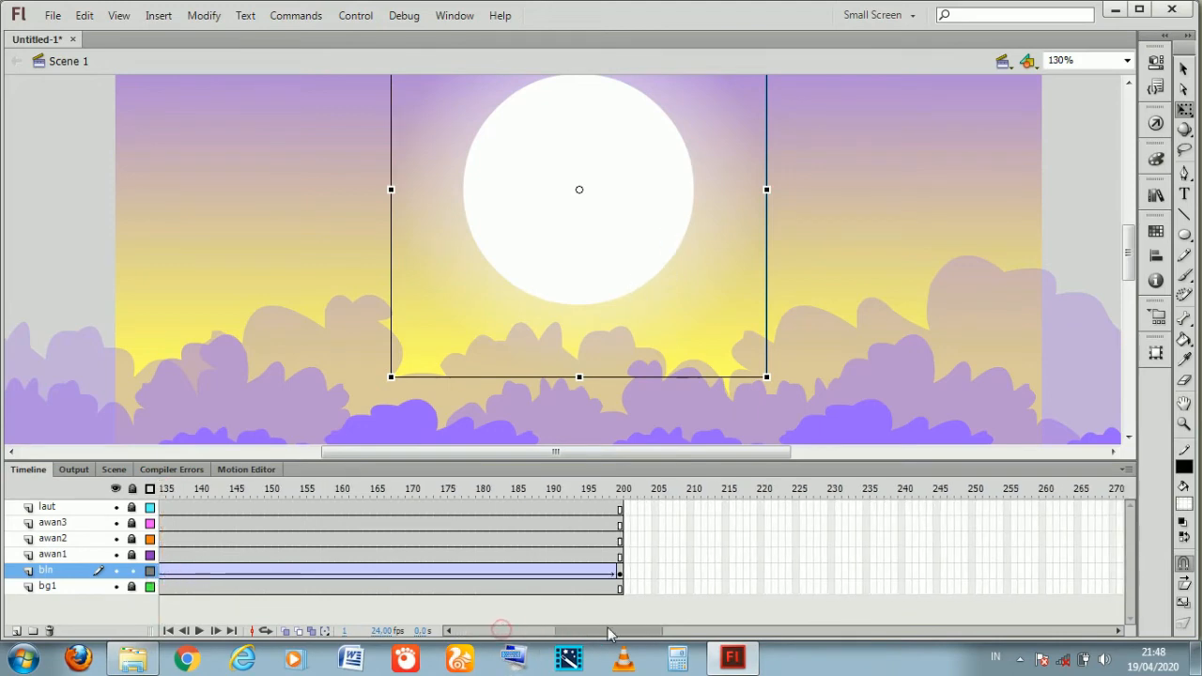
pyautogui.click(584, 575)
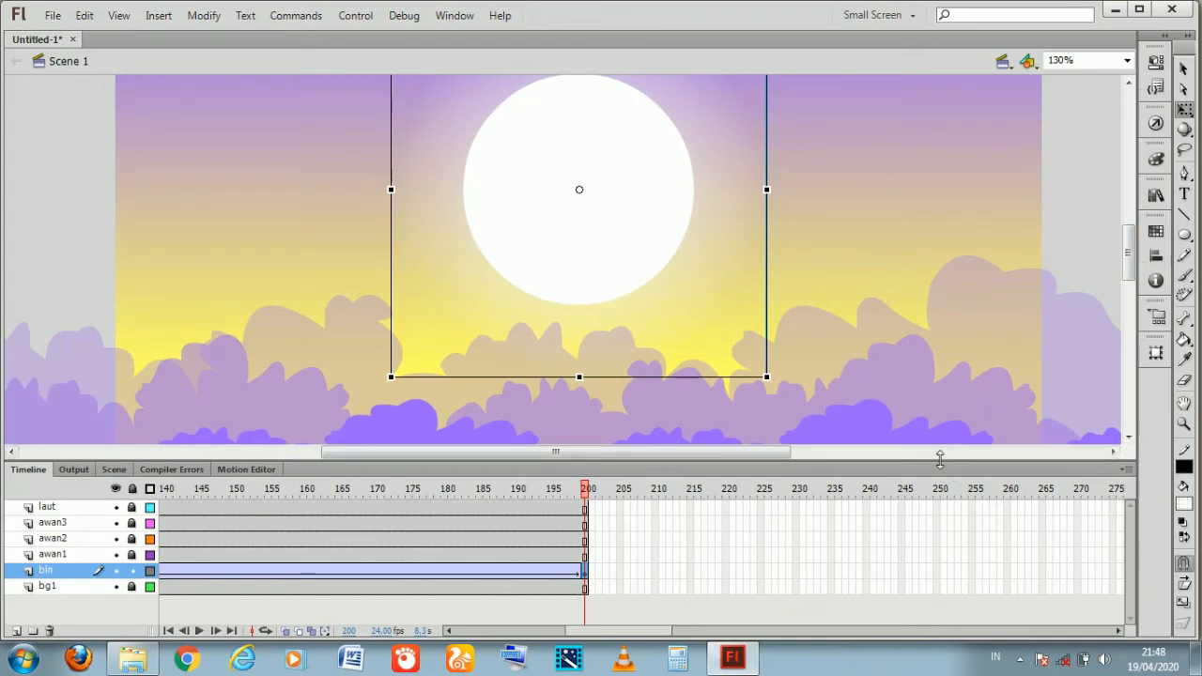
pyautogui.moveTo(940, 460); pyautogui.dragTo(949, 590)
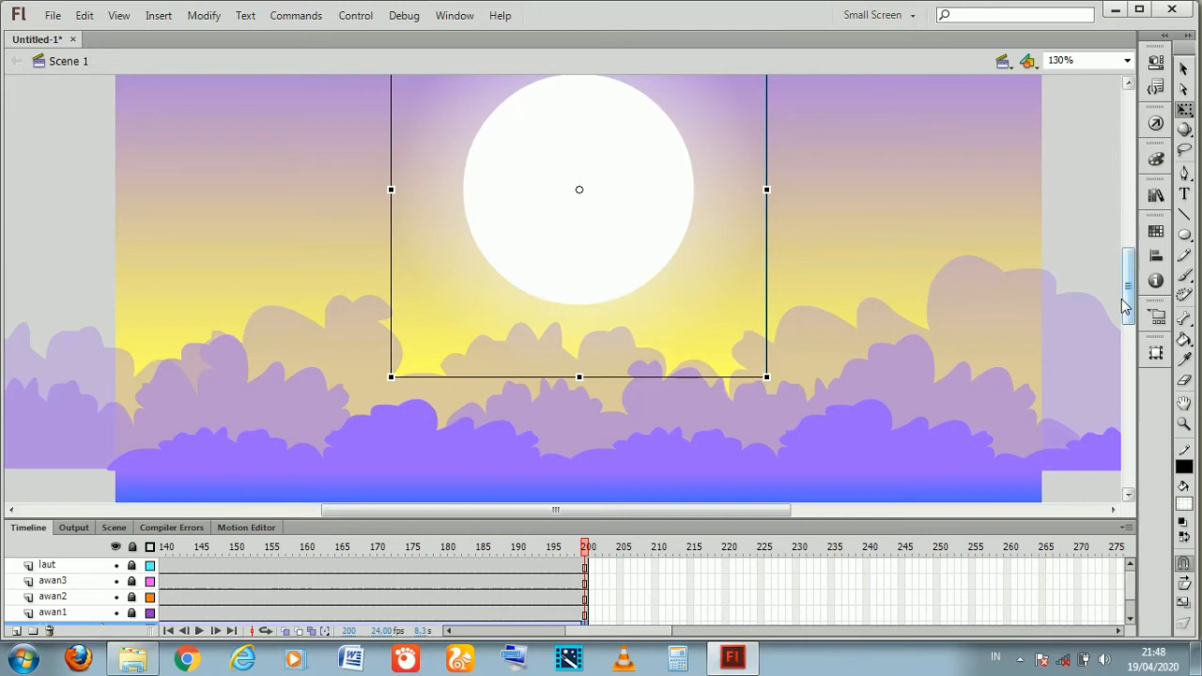
# At frame 200, nudge the moon straight down until its lower edge meets the tops of the farthest clouds, and test the movie
pyautogui.scroll(-1, 1126, 291)
pyautogui.scroll(1, 1121, 295)
pyautogui.scroll(-1, 1117, 312)
pyautogui.scroll(-3, 1117, 313)
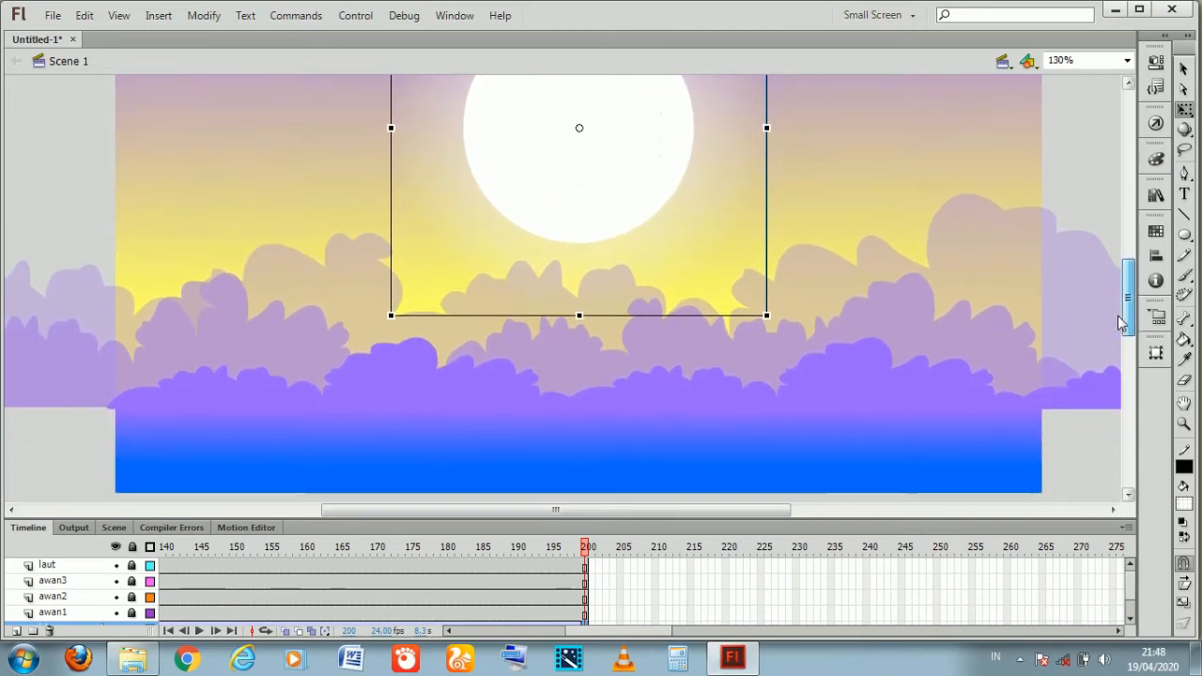
pyautogui.scroll(4, 1116, 316)
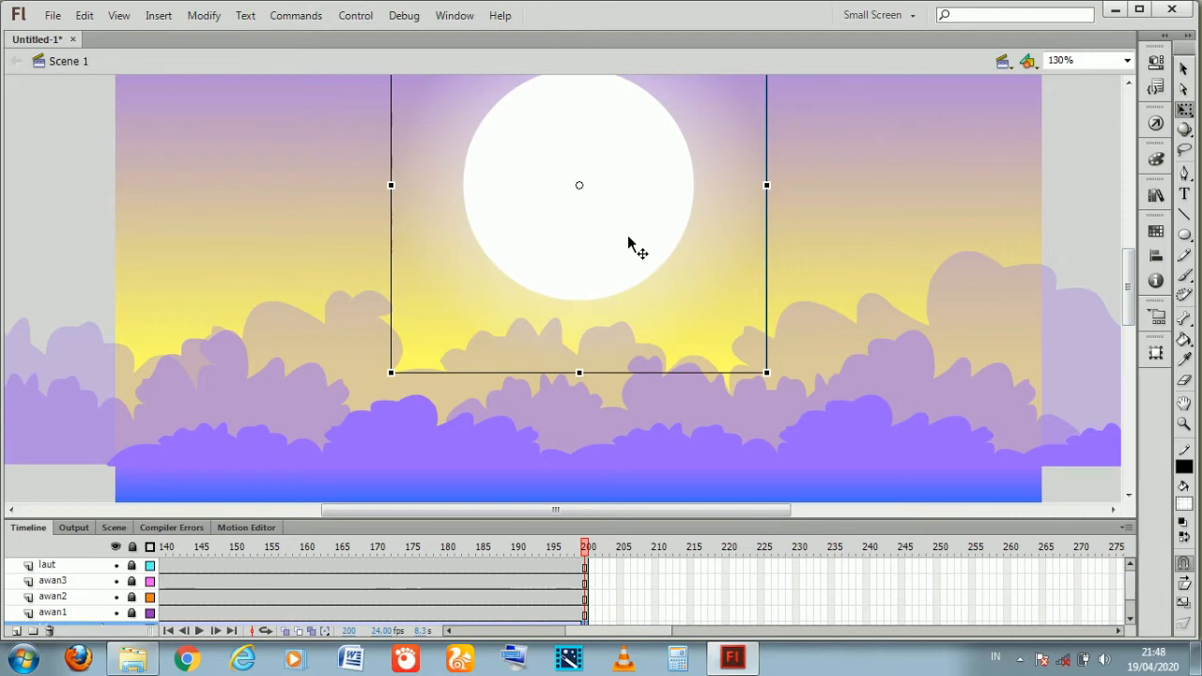
pyautogui.press('Down')
pyautogui.press('Down')
pyautogui.press('Down')
pyautogui.press('Down')
pyautogui.press('Down')
pyautogui.press('Down')
pyautogui.press('Down')
pyautogui.press('Down')
pyautogui.press('Down')
pyautogui.press('Down')
pyautogui.press('Down')
pyautogui.press('Down')
pyautogui.press('Down')
pyautogui.press('Down')
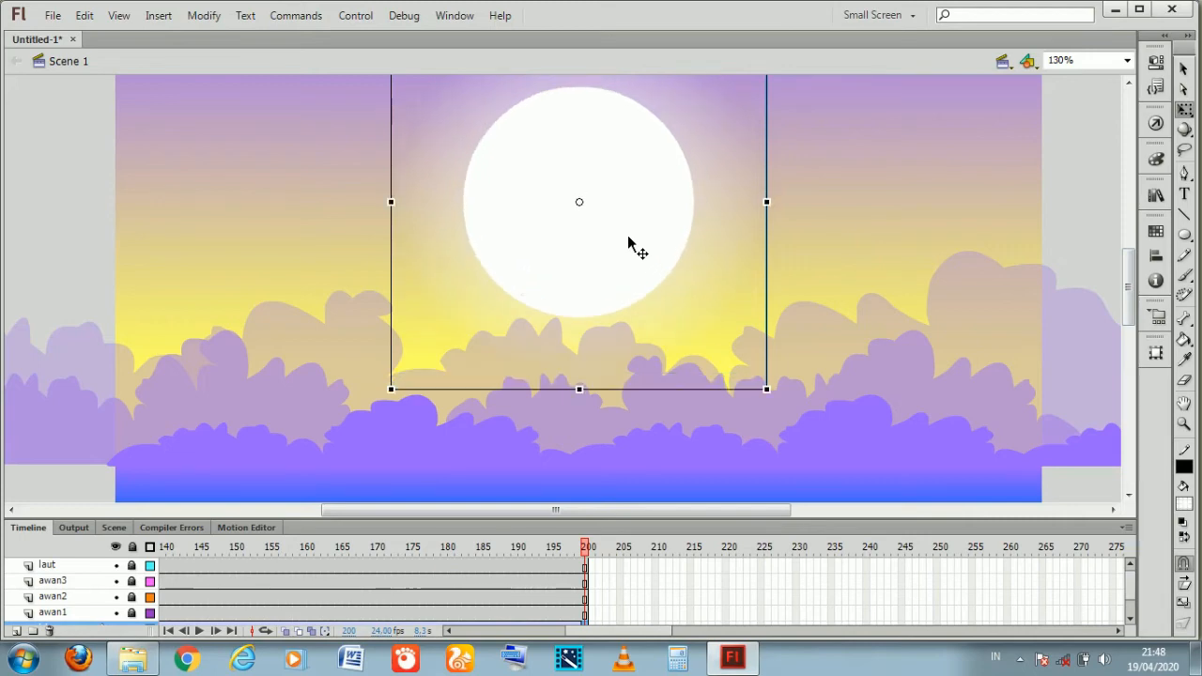
pyautogui.press('Down')
pyautogui.press('Down')
pyautogui.press('Down')
pyautogui.press('Down')
pyautogui.press('Down')
pyautogui.press('Down')
pyautogui.press('Down')
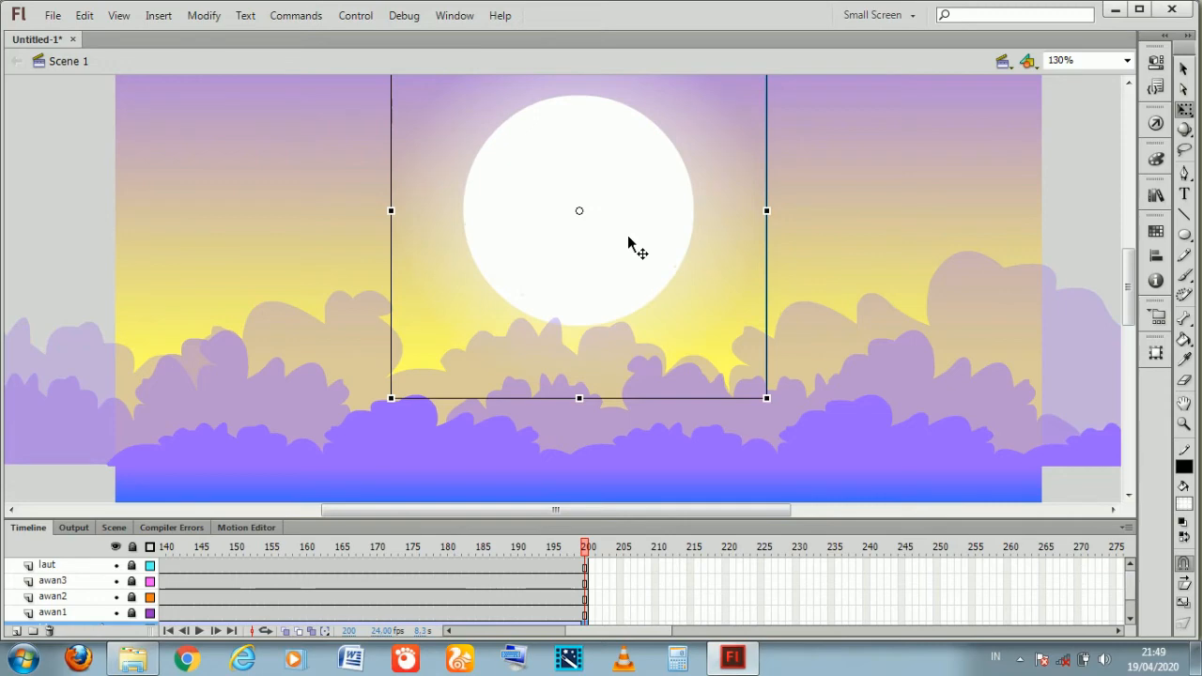
pyautogui.press('Down')
pyautogui.press('Down')
pyautogui.press('Down')
pyautogui.press('Down')
pyautogui.press('Down')
pyautogui.press('Down')
pyautogui.press('Down')
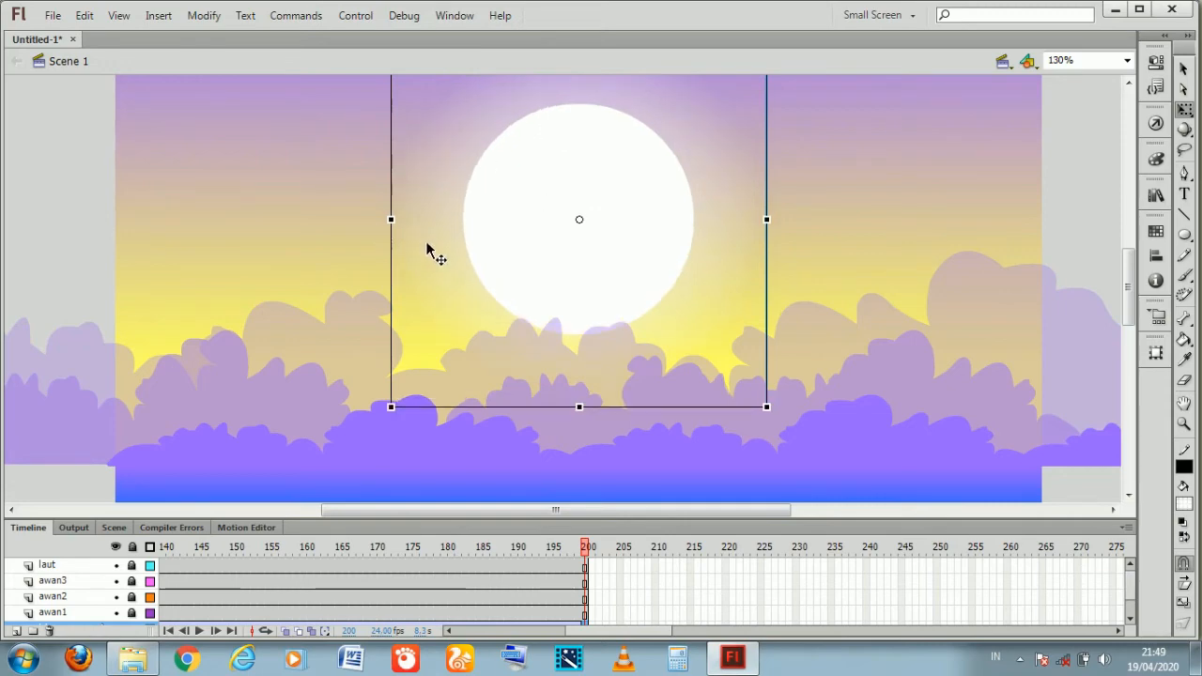
pyautogui.hotkey('ctrl', 'Return')
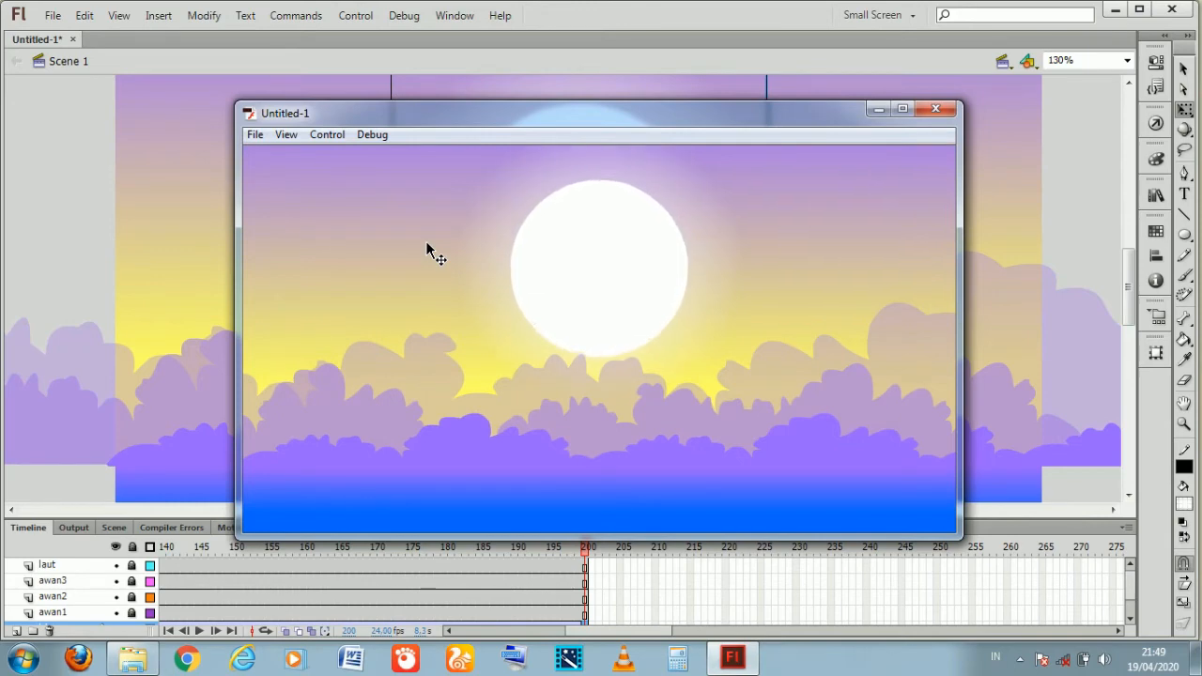
pyautogui.click(932, 109)
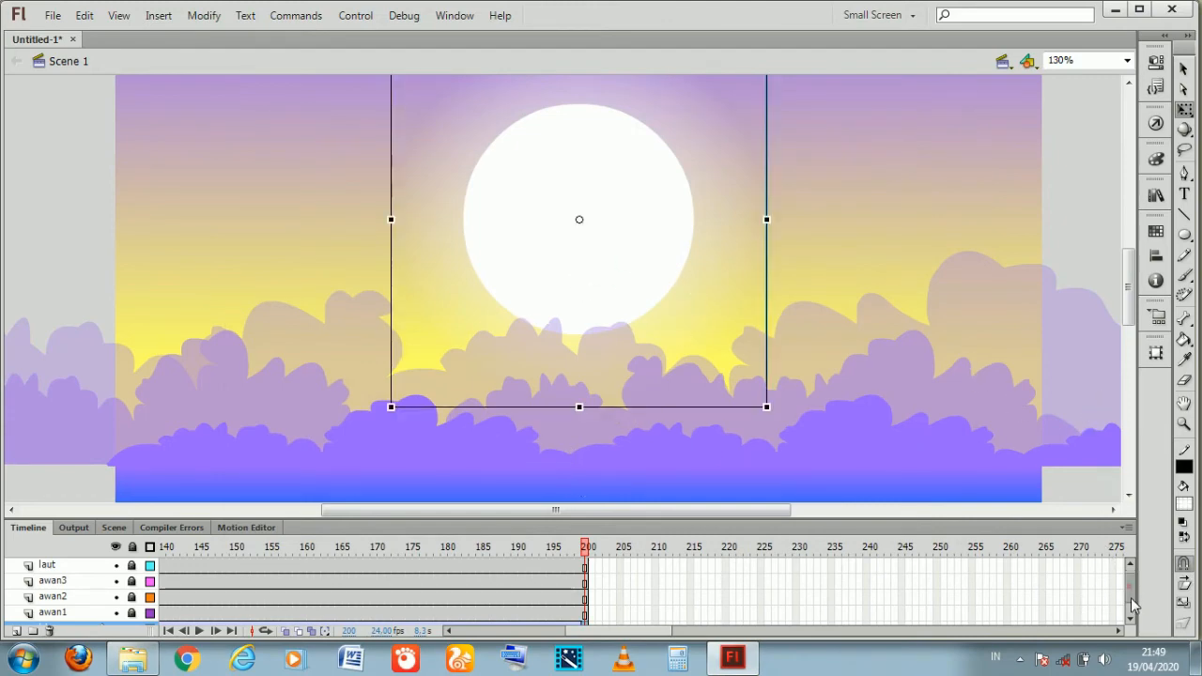
# Nudge the moon further down at frame 200 until its lower part sits behind the middle clouds, and test the movie again
pyautogui.scroll(-2, 1132, 605)
pyautogui.click(785, 207)
pyautogui.click(620, 236)
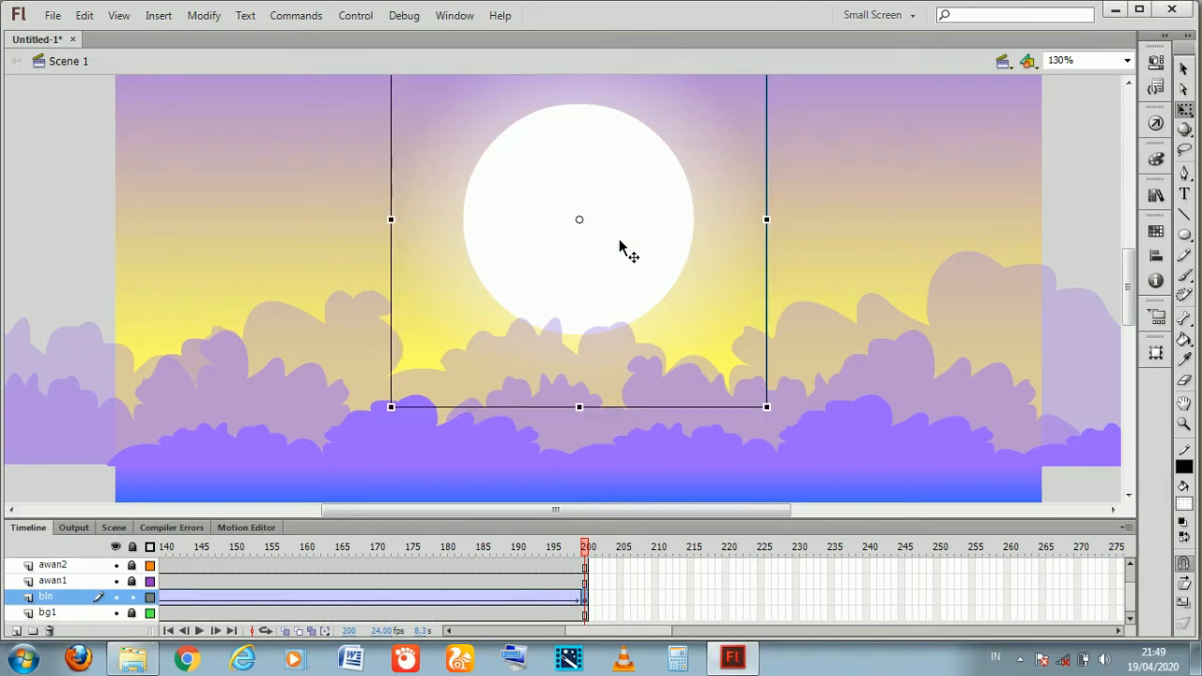
pyautogui.press('Down')
pyautogui.press('Down')
pyautogui.press('Down')
pyautogui.press('Down')
pyautogui.press('Down')
pyautogui.press('Down')
pyautogui.press('Down')
pyautogui.press('Down')
pyautogui.press('Down')
pyautogui.press('Down')
pyautogui.press('Down')
pyautogui.press('Down')
pyautogui.press('Down')
pyautogui.press('Down')
pyautogui.press('Down')
pyautogui.press('Down')
pyautogui.press('Down')
pyautogui.press('Down')
pyautogui.press('Down')
pyautogui.press('Down')
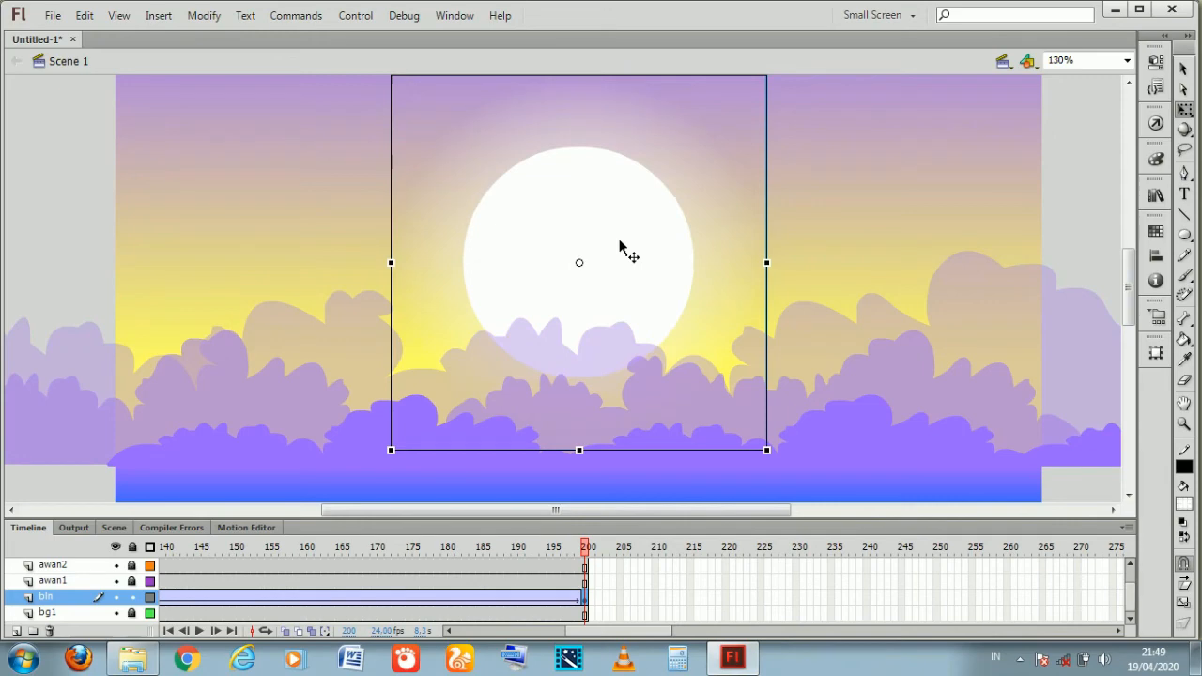
pyautogui.click(786, 163)
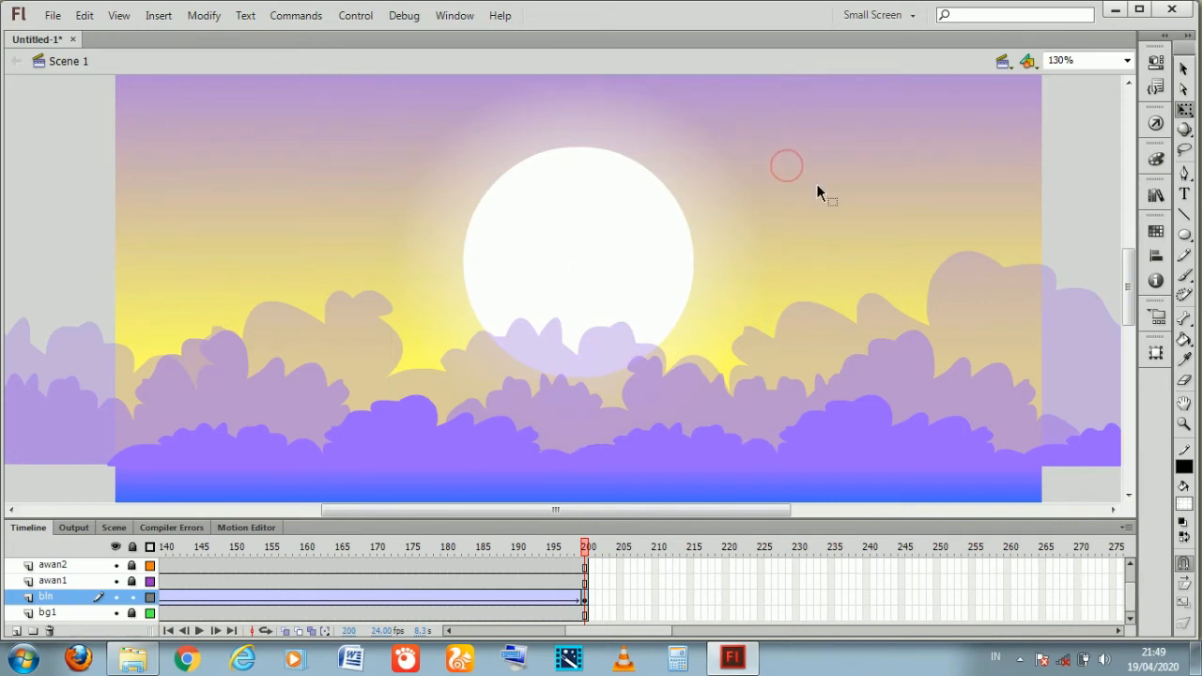
pyautogui.hotkey('ctrl', 'Return')
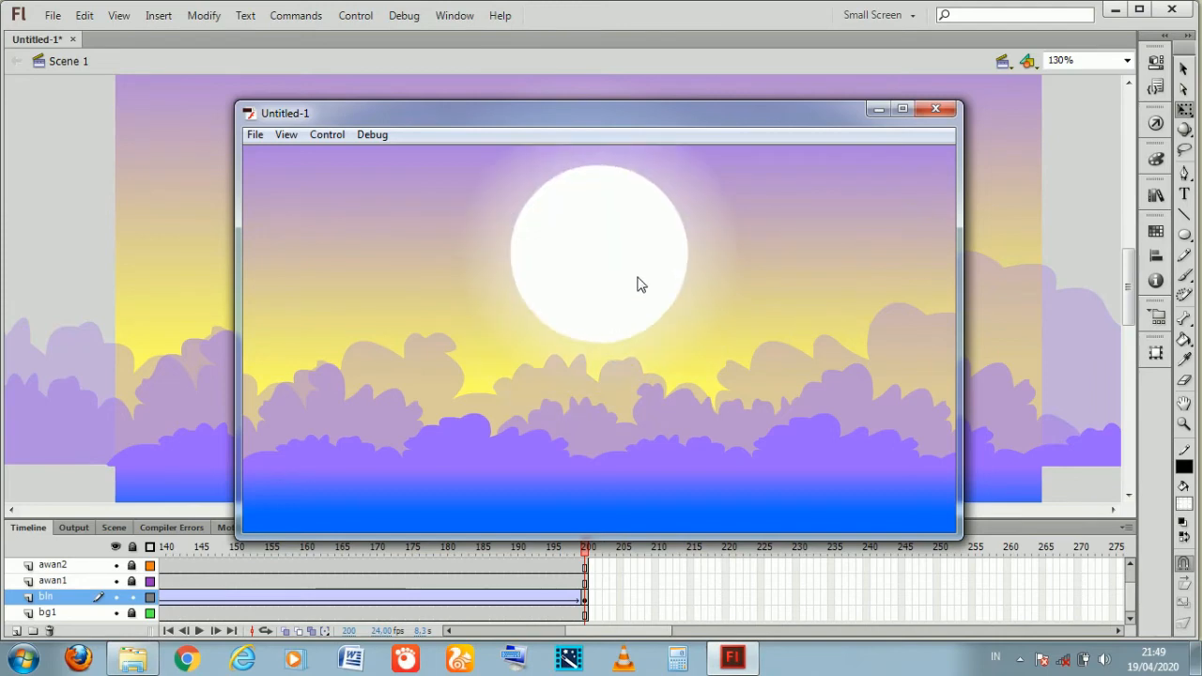
# At frame 200, nudge the moon a little further down so the middle clouds cover its lower edge, and test the movie
pyautogui.click(928, 108)
pyautogui.click(569, 262)
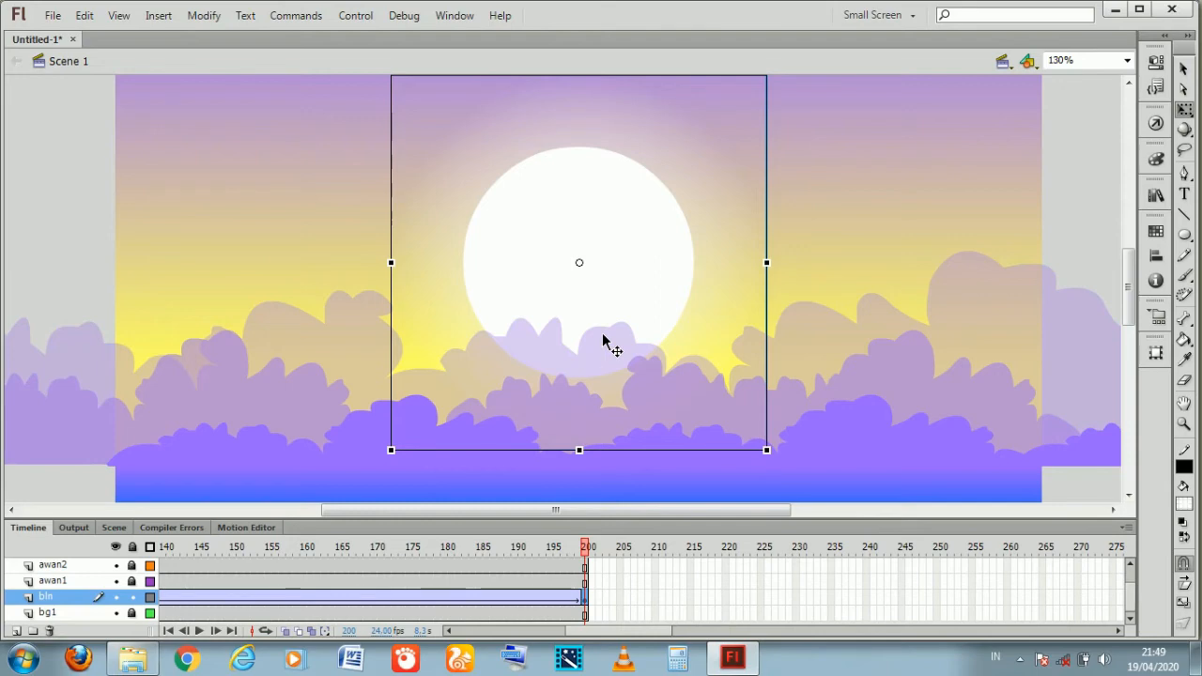
pyautogui.hotkey('shift', 'Down')
pyautogui.hotkey('shift', 'Down')
pyautogui.hotkey('shift', 'Down')
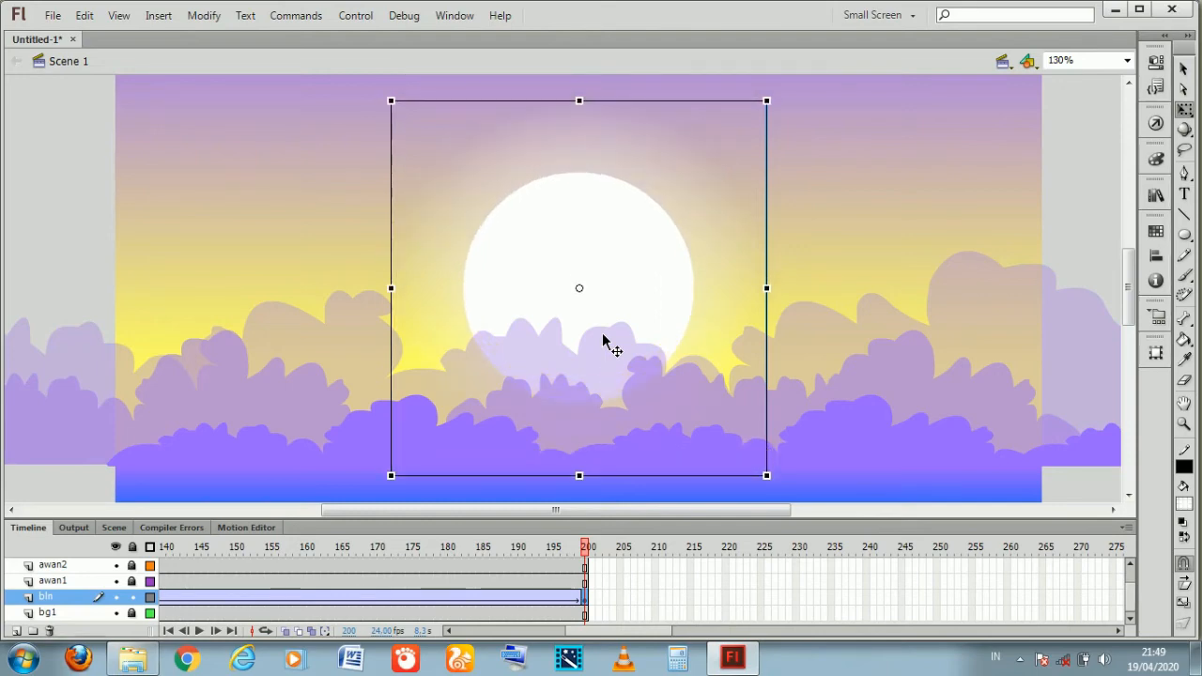
pyautogui.hotkey('ctrl', 'Return')
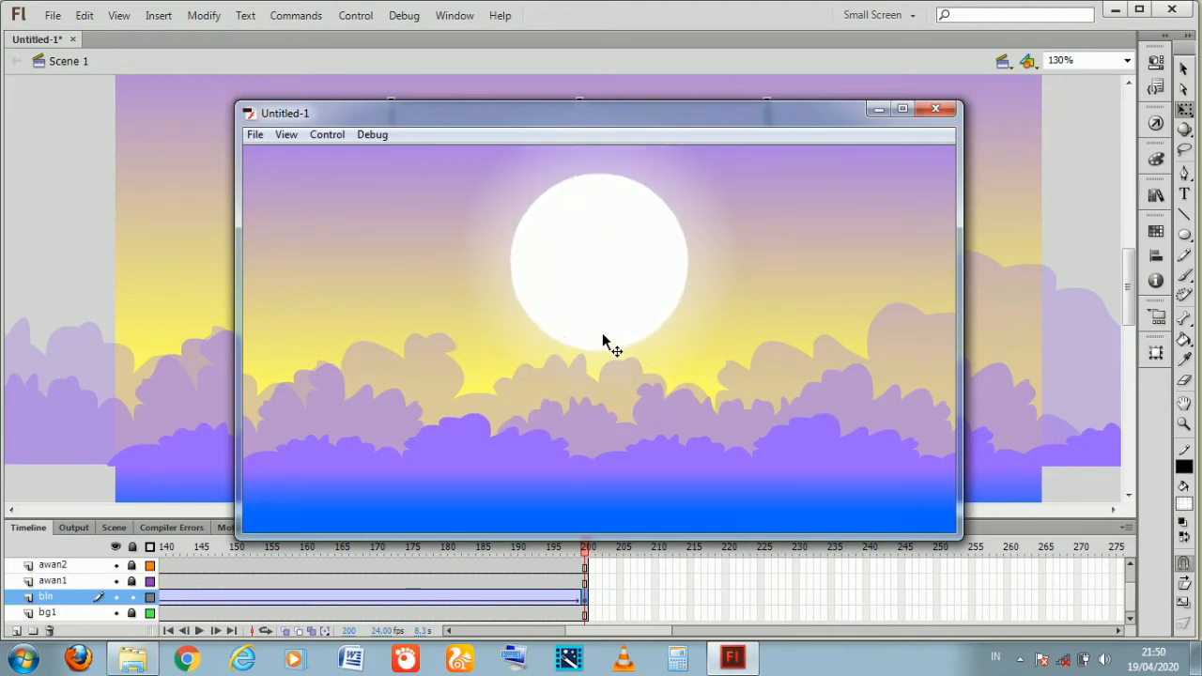
pyautogui.click(935, 110)
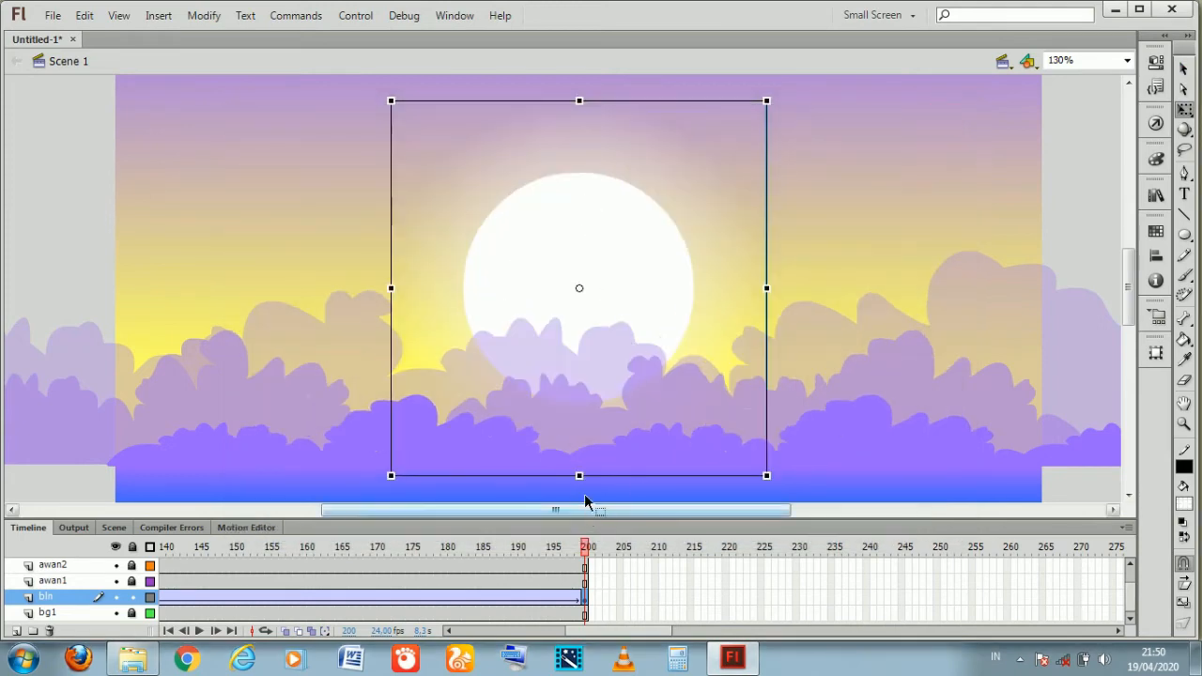
# Lock the bln layer, unlock the awan1 layer and select the awan1 clouds near the start of the animation
pyautogui.moveTo(632, 637); pyautogui.dragTo(477, 648)
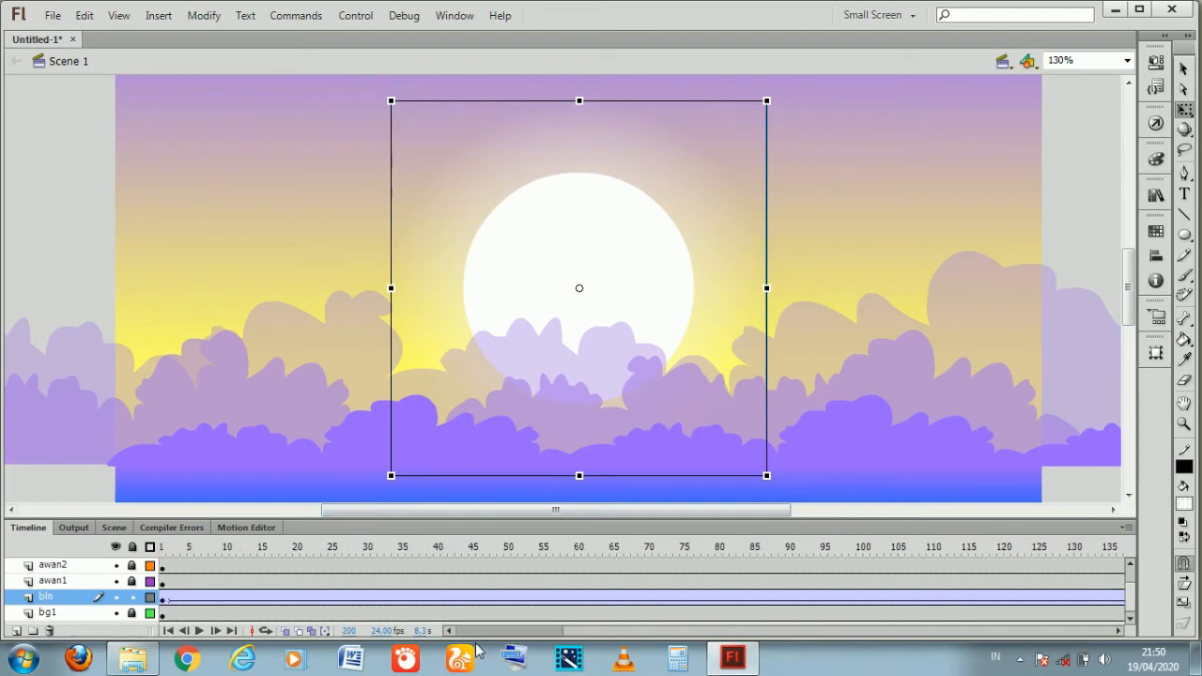
pyautogui.click(132, 597)
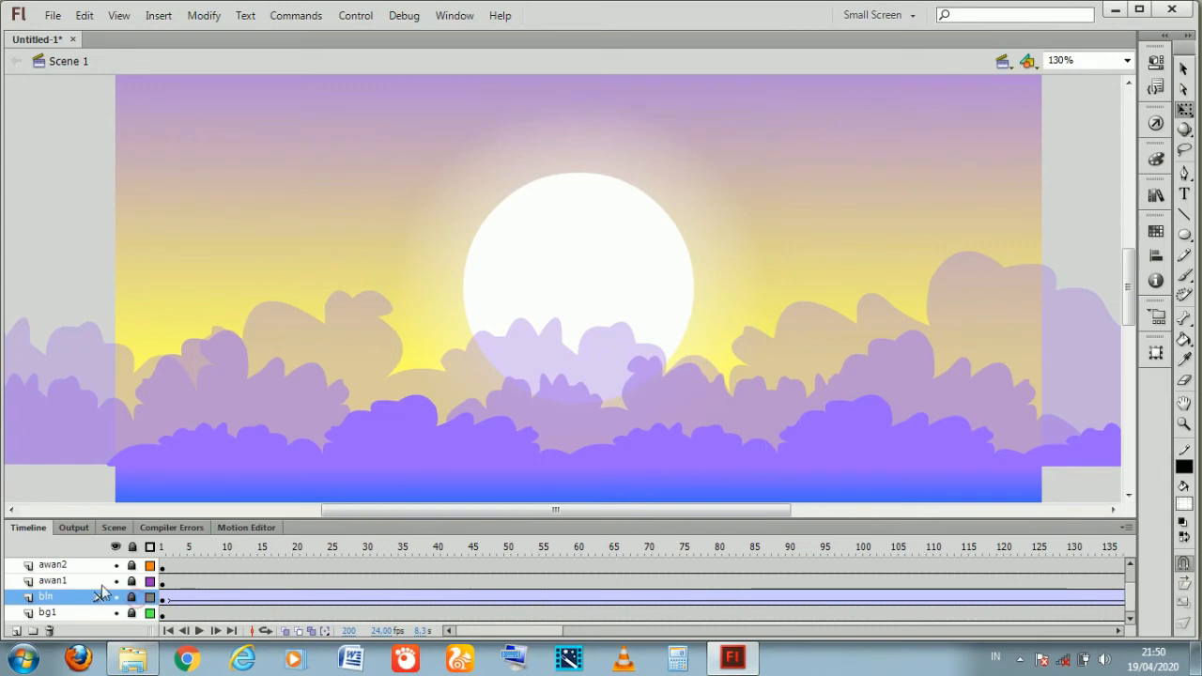
pyautogui.click(164, 582)
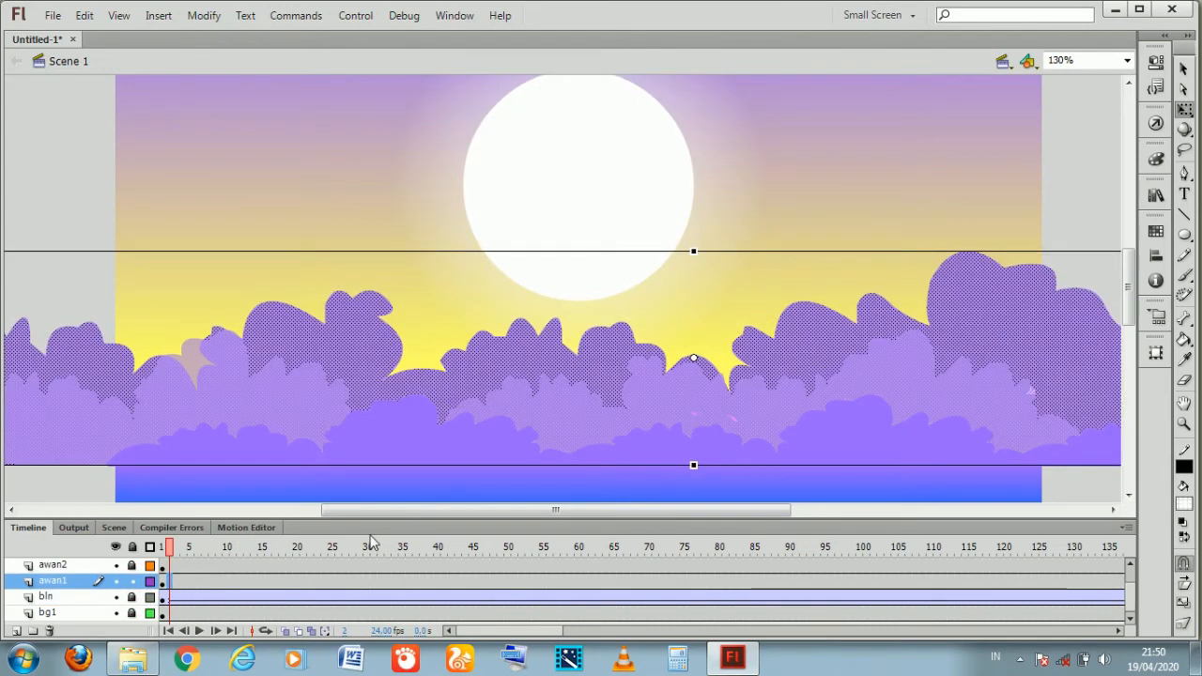
pyautogui.click(1183, 423)
pyautogui.click(1183, 582)
pyautogui.click(587, 338)
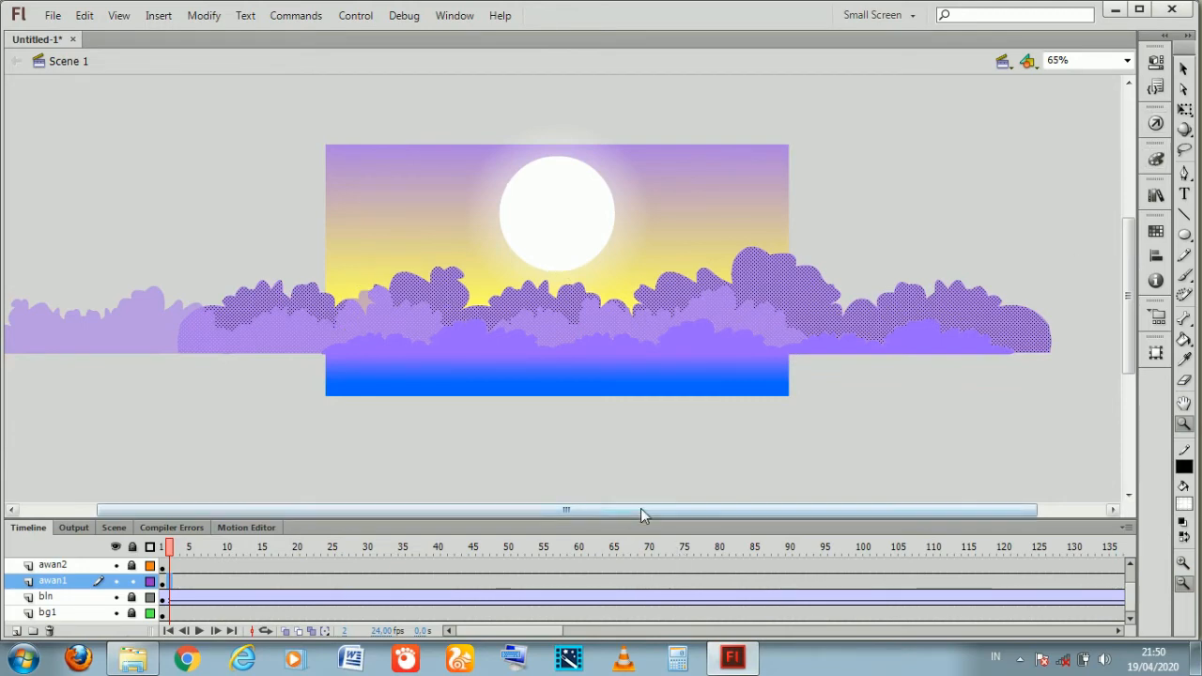
pyautogui.moveTo(641, 514); pyautogui.dragTo(562, 511)
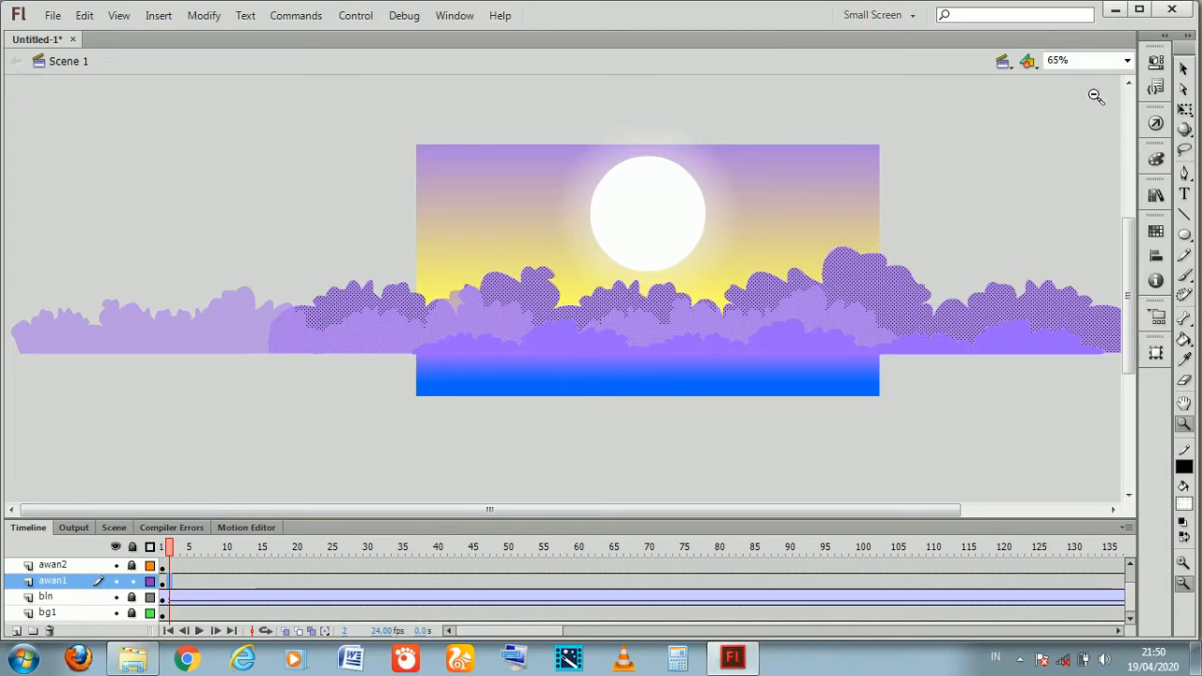
pyautogui.click(1183, 69)
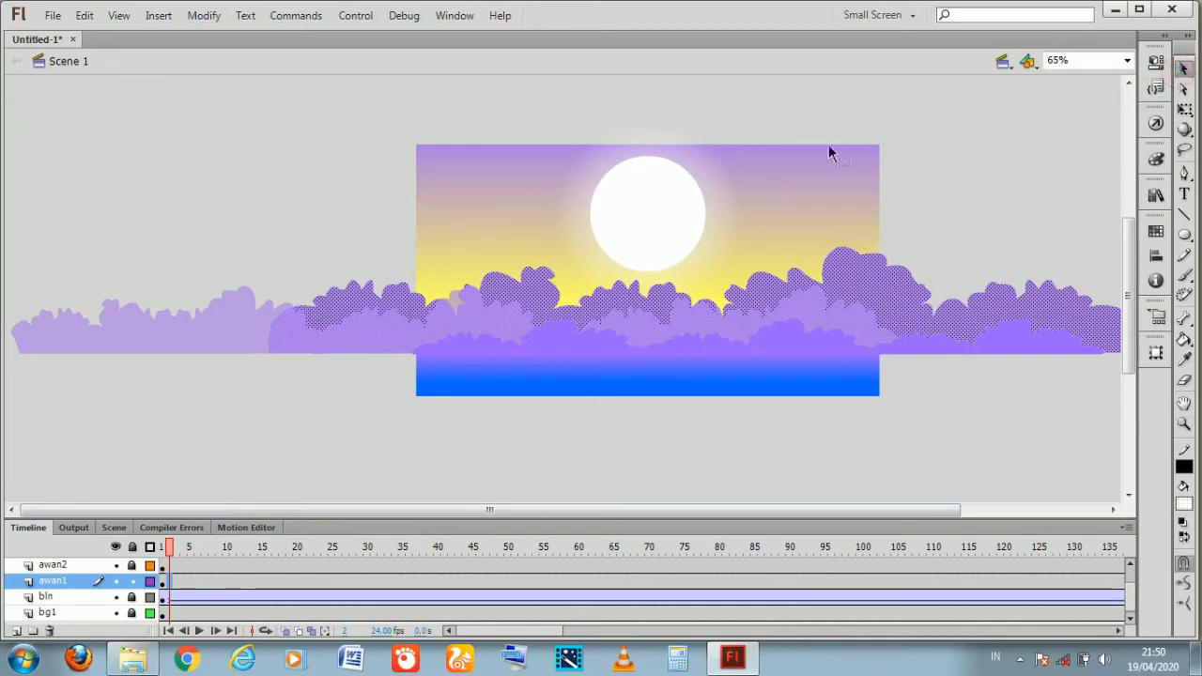
pyautogui.click(1184, 275)
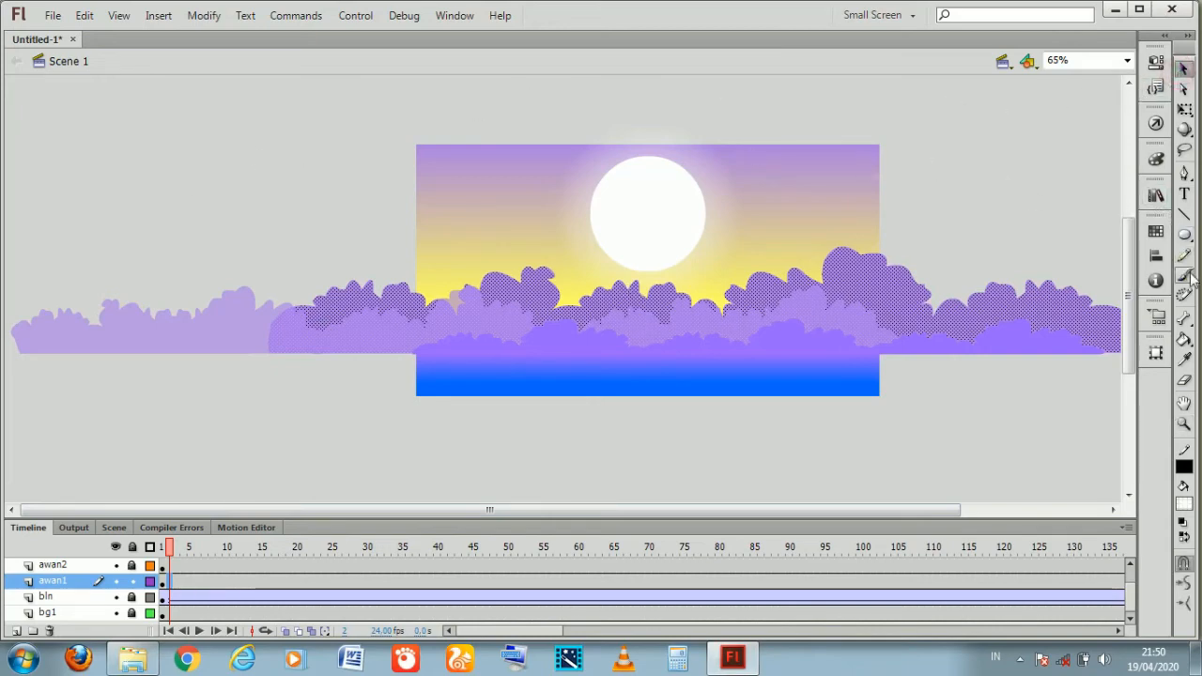
pyautogui.click(328, 134)
pyautogui.moveTo(344, 126)
pyautogui.mouseDown()
pyautogui.moveTo(372, 147)
pyautogui.moveTo(441, 125)
pyautogui.mouseUp()
pyautogui.click(343, 125)
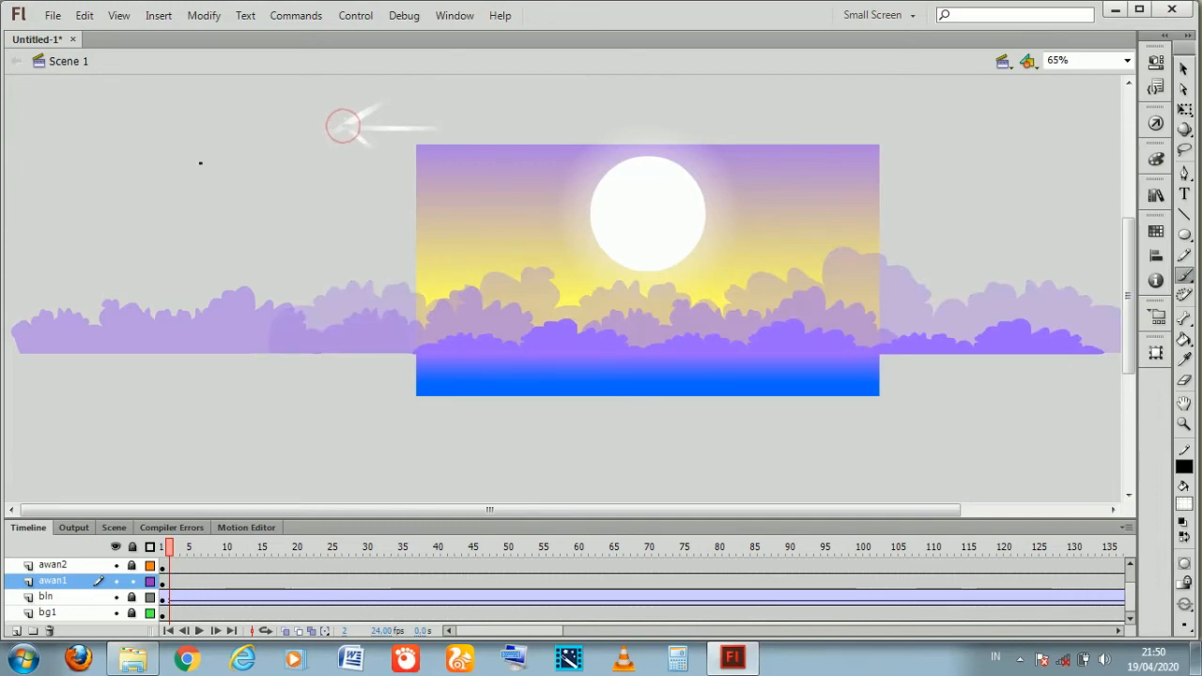
pyautogui.click(1185, 69)
pyautogui.moveTo(301, 98); pyautogui.dragTo(485, 164)
pyautogui.press('Delete')
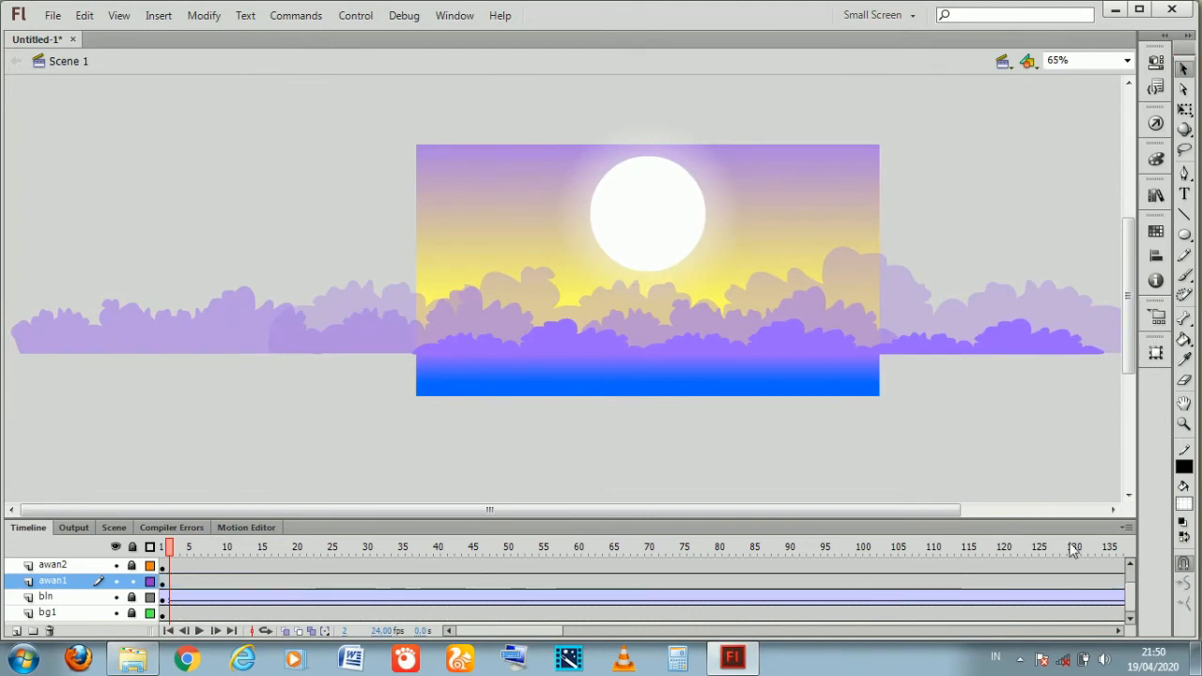
pyautogui.click(1181, 504)
pyautogui.click(930, 381)
pyautogui.click(1183, 275)
pyautogui.moveTo(314, 141); pyautogui.dragTo(378, 97)
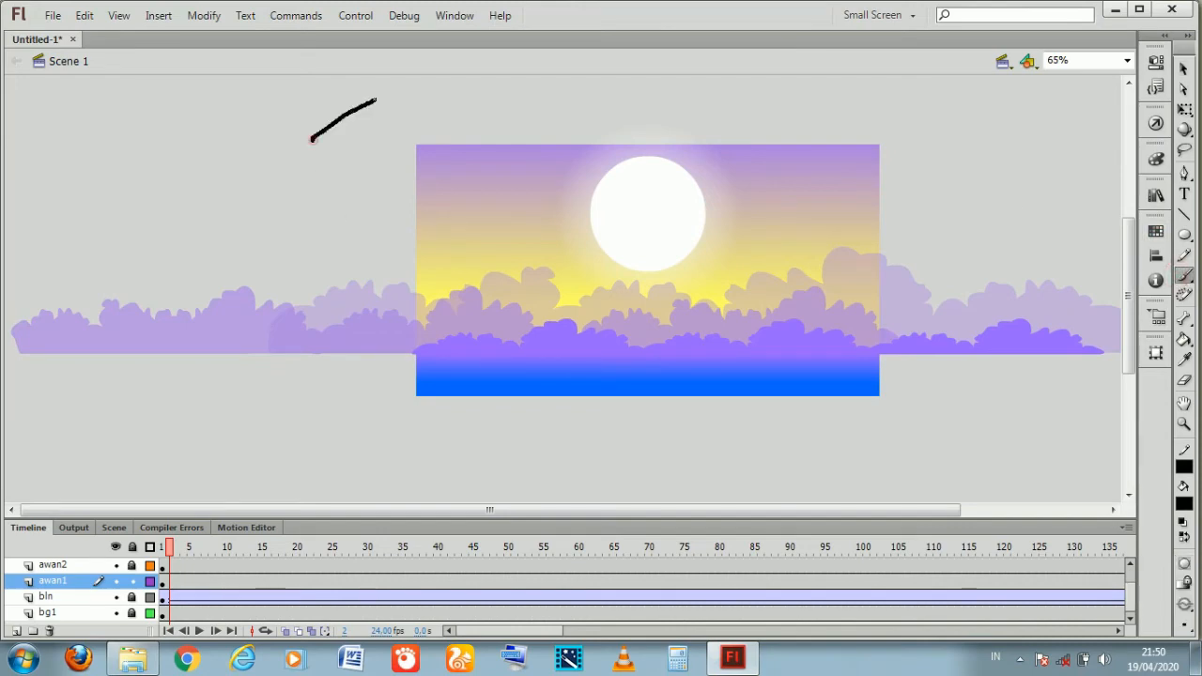
pyautogui.moveTo(316, 139)
pyautogui.mouseDown()
pyautogui.moveTo(350, 169)
pyautogui.moveTo(440, 147)
pyautogui.mouseUp()
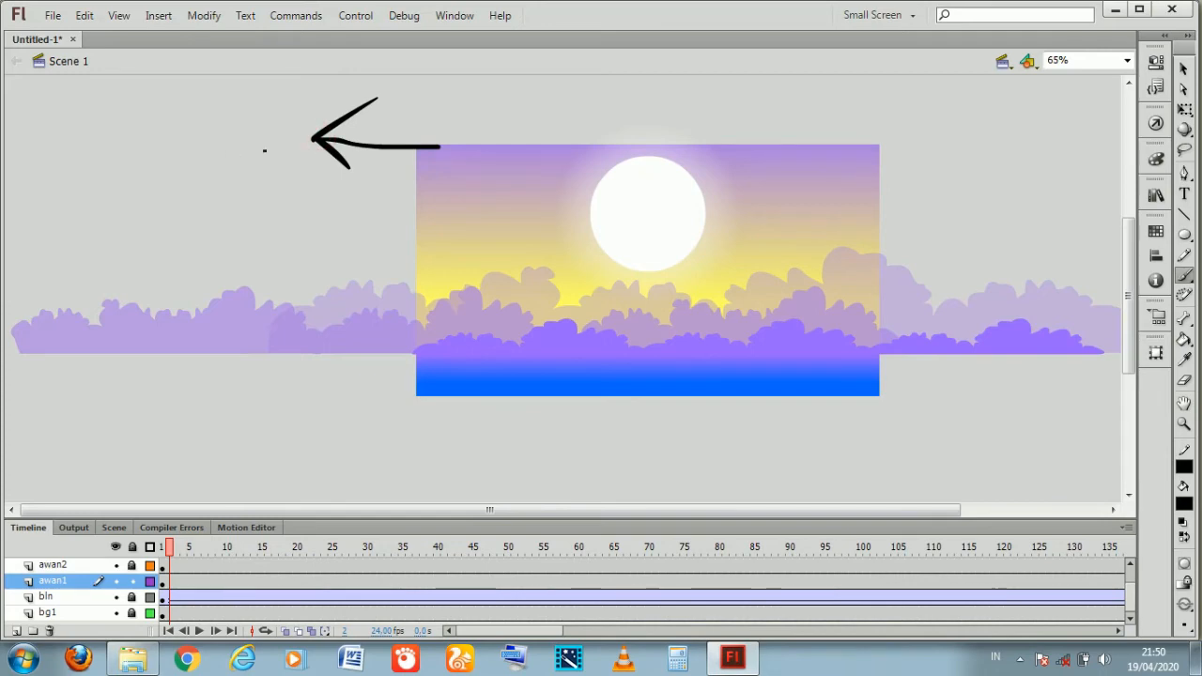
pyautogui.click(1185, 70)
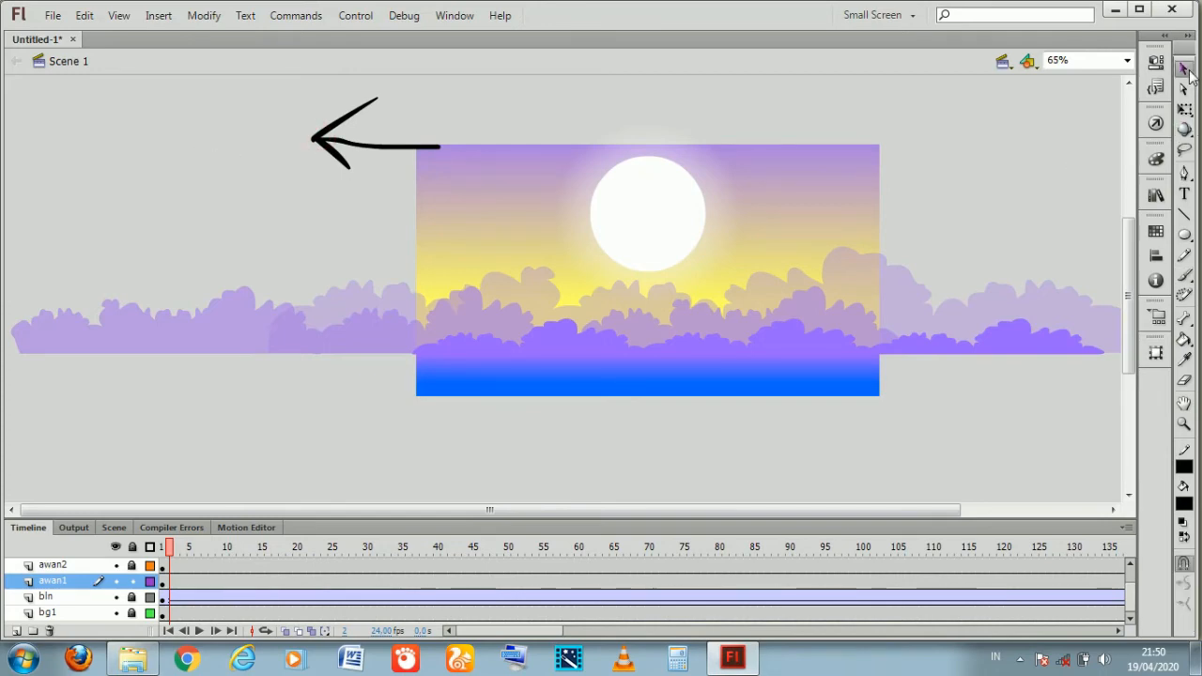
pyautogui.click(374, 155)
pyautogui.press('Delete')
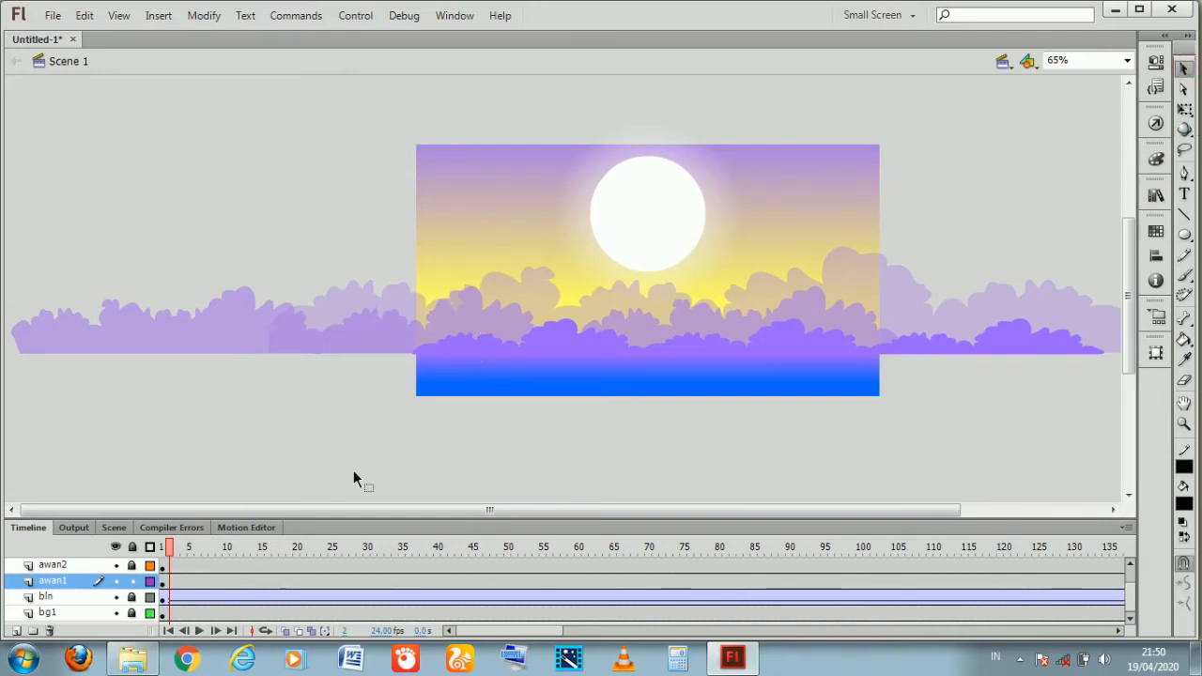
# Duplicate the awan1 clouds at frame 1 and nudge the copy right until it slightly overlaps the right end of the original cloud row
pyautogui.click(164, 582)
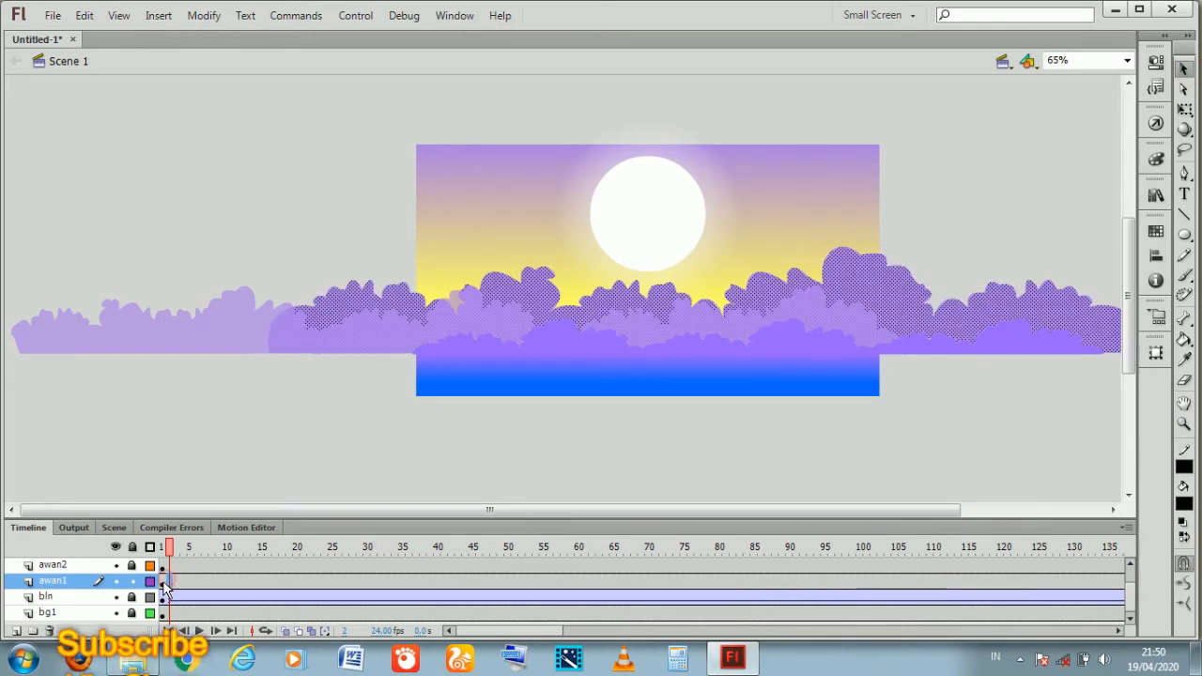
pyautogui.moveTo(367, 509); pyautogui.dragTo(633, 469)
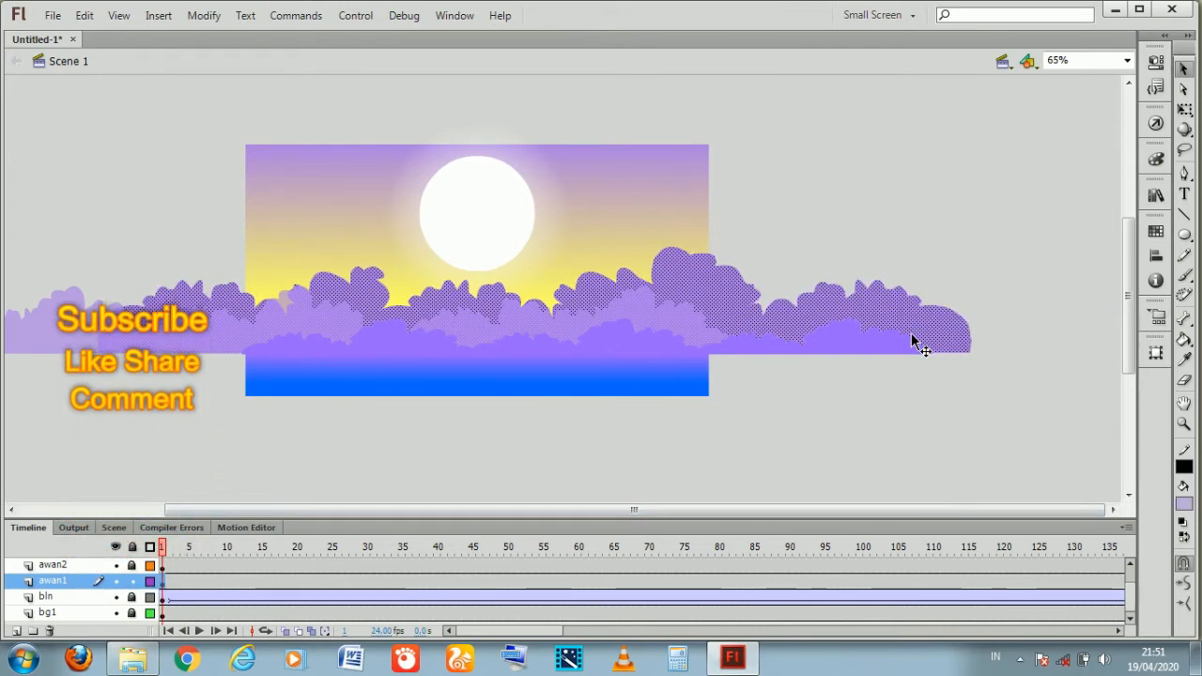
pyautogui.hotkey('shift', 'Right')
pyautogui.hotkey('shift', 'Right')
pyautogui.hotkey('shift', 'Right')
pyautogui.hotkey('shift', 'Right')
pyautogui.hotkey('shift', 'Right')
pyautogui.hotkey('shift', 'Right')
pyautogui.hotkey('shift', 'Right')
pyautogui.hotkey('shift', 'Right')
pyautogui.hotkey('shift', 'Right')
pyautogui.hotkey('shift', 'Right')
pyautogui.hotkey('shift', 'Right')
pyautogui.hotkey('shift', 'Right')
pyautogui.hotkey('shift', 'Right')
pyautogui.hotkey('shift', 'Right')
pyautogui.hotkey('shift', 'Right')
pyautogui.hotkey('shift', 'Right')
pyautogui.hotkey('shift', 'Right')
pyautogui.hotkey('shift', 'Right')
pyautogui.hotkey('shift', 'Right')
pyautogui.hotkey('shift', 'Right')
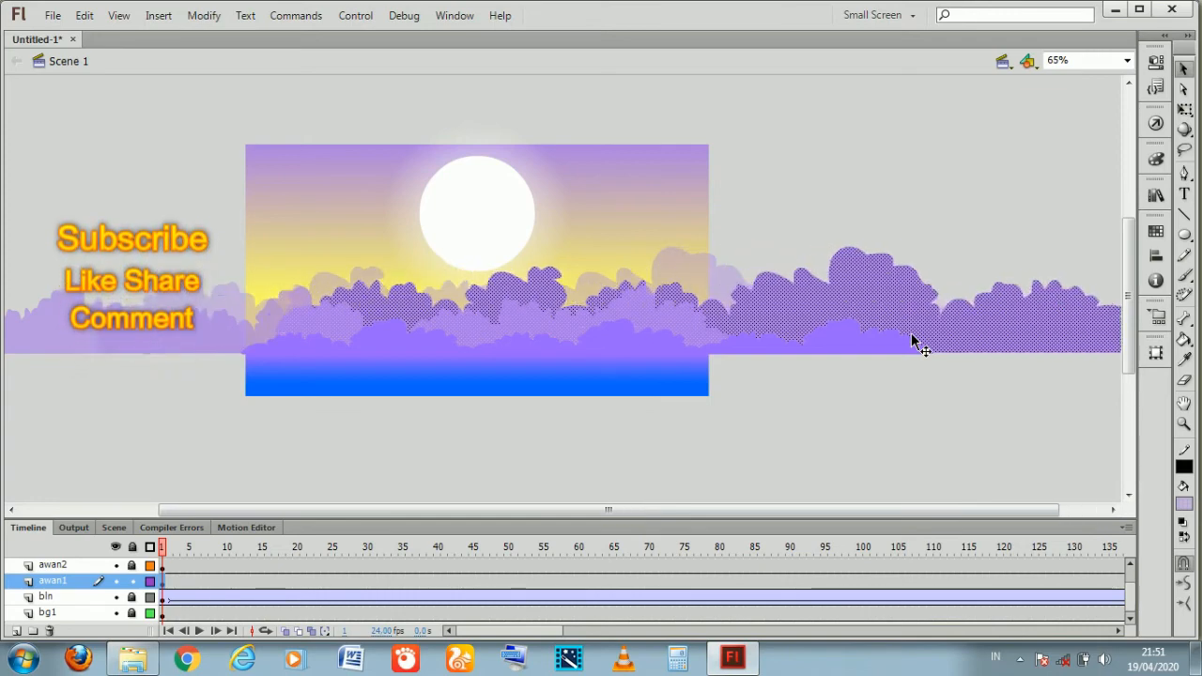
pyautogui.hotkey('shift', 'Right')
pyautogui.hotkey('shift', 'Right')
pyautogui.hotkey('shift', 'Right')
pyautogui.hotkey('shift', 'Right')
pyautogui.hotkey('shift', 'Right')
pyautogui.hotkey('shift', 'Right')
pyautogui.hotkey('shift', 'Right')
pyautogui.hotkey('shift', 'Right')
pyautogui.hotkey('shift', 'Right')
pyautogui.hotkey('shift', 'Right')
pyautogui.hotkey('shift', 'Right')
pyautogui.hotkey('shift', 'Right')
pyautogui.hotkey('shift', 'Right')
pyautogui.hotkey('shift', 'Right')
pyautogui.hotkey('shift', 'Right')
pyautogui.hotkey('shift', 'Right')
pyautogui.hotkey('shift', 'Right')
pyautogui.hotkey('shift', 'Right')
pyautogui.hotkey('shift', 'Right')
pyautogui.hotkey('shift', 'Right')
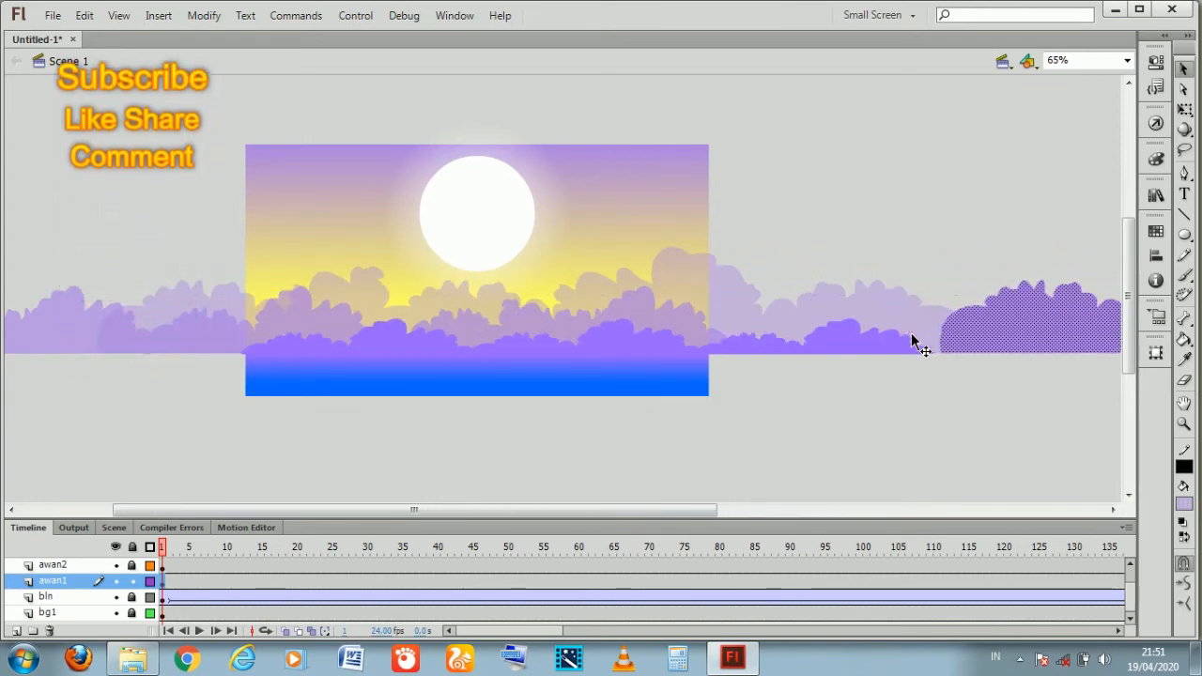
pyautogui.hotkey('shift', 'Left')
pyautogui.hotkey('shift', 'Left')
pyautogui.hotkey('shift', 'Left')
pyautogui.hotkey('shift', 'Left')
pyautogui.hotkey('shift', 'Left')
pyautogui.hotkey('shift', 'Left')
pyautogui.hotkey('shift', 'Left')
pyautogui.hotkey('shift', 'Left')
pyautogui.hotkey('shift', 'Left')
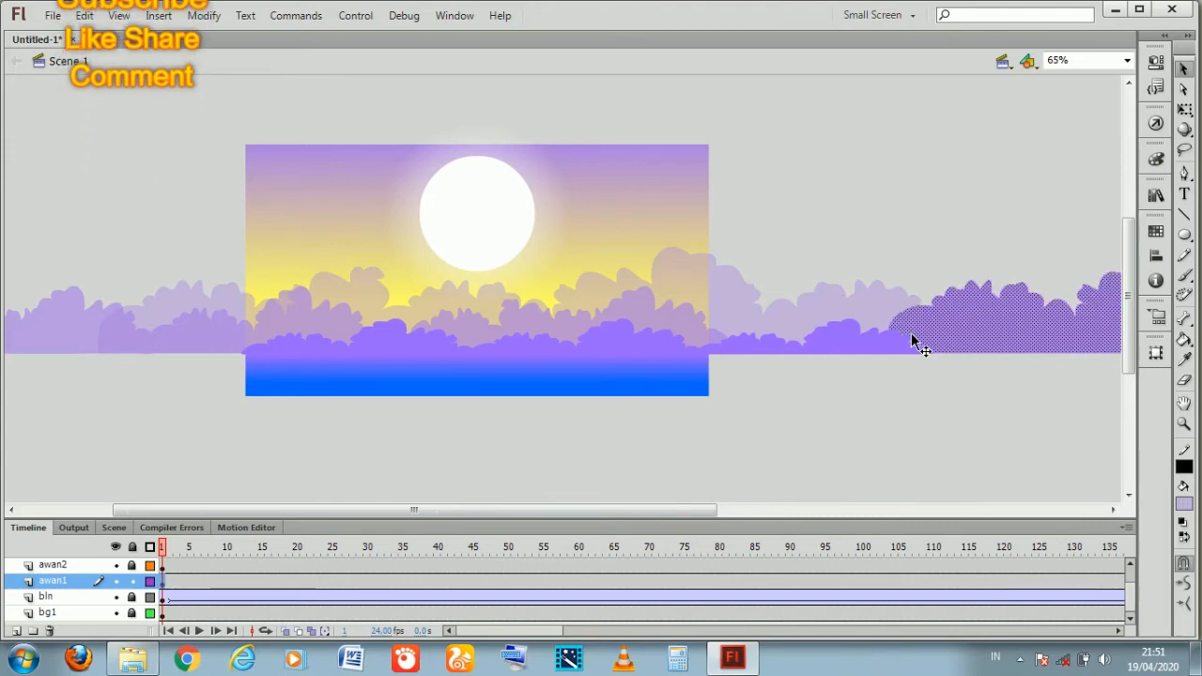
pyautogui.click(894, 170)
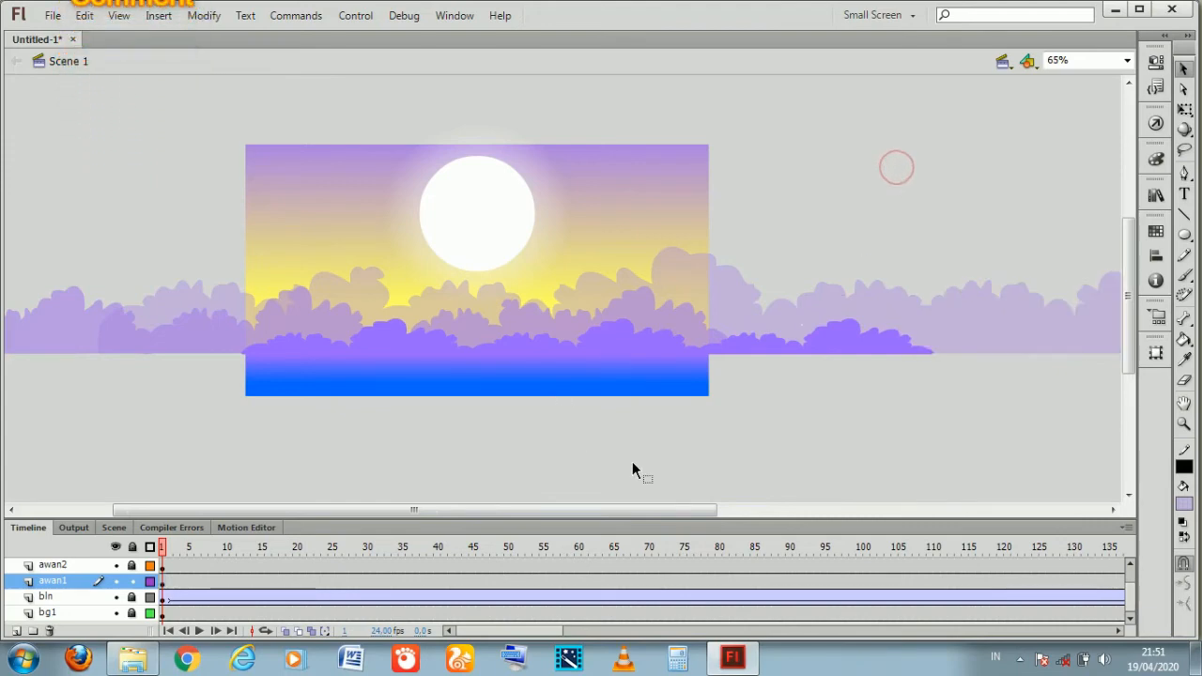
# Select the whole extended cloud row on awan1 and insert a keyframe at frame 200 of that layer
pyautogui.moveTo(637, 511); pyautogui.dragTo(513, 448)
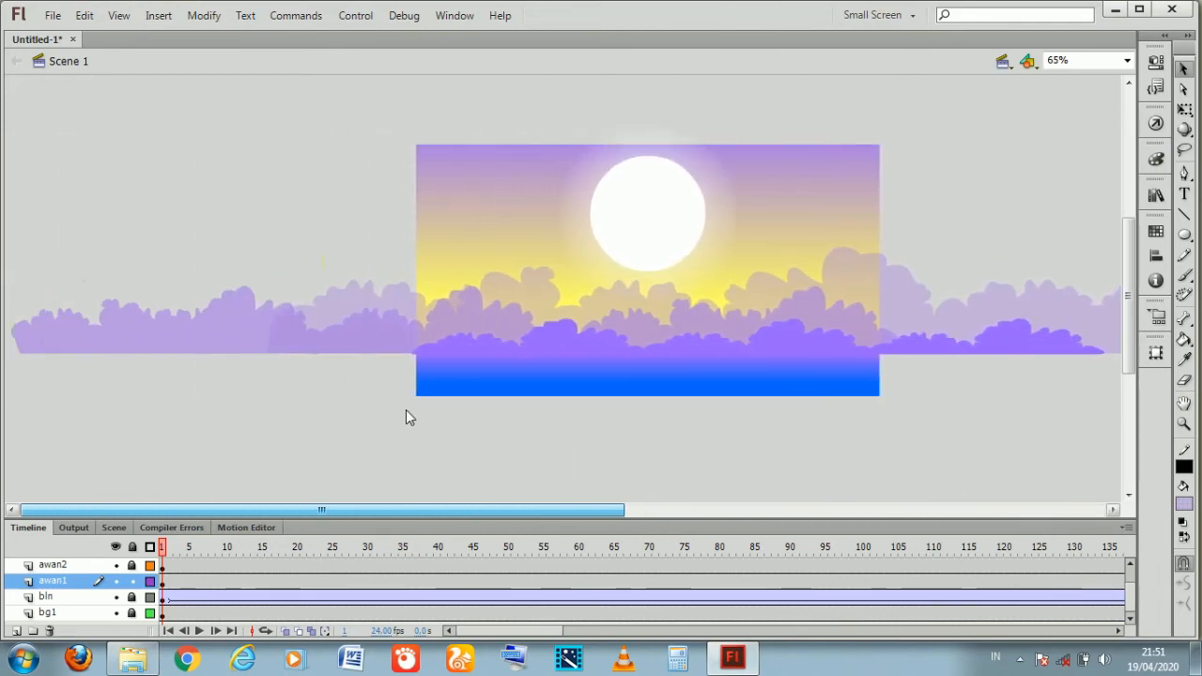
pyautogui.moveTo(405, 417); pyautogui.dragTo(597, 287)
pyautogui.click(843, 319)
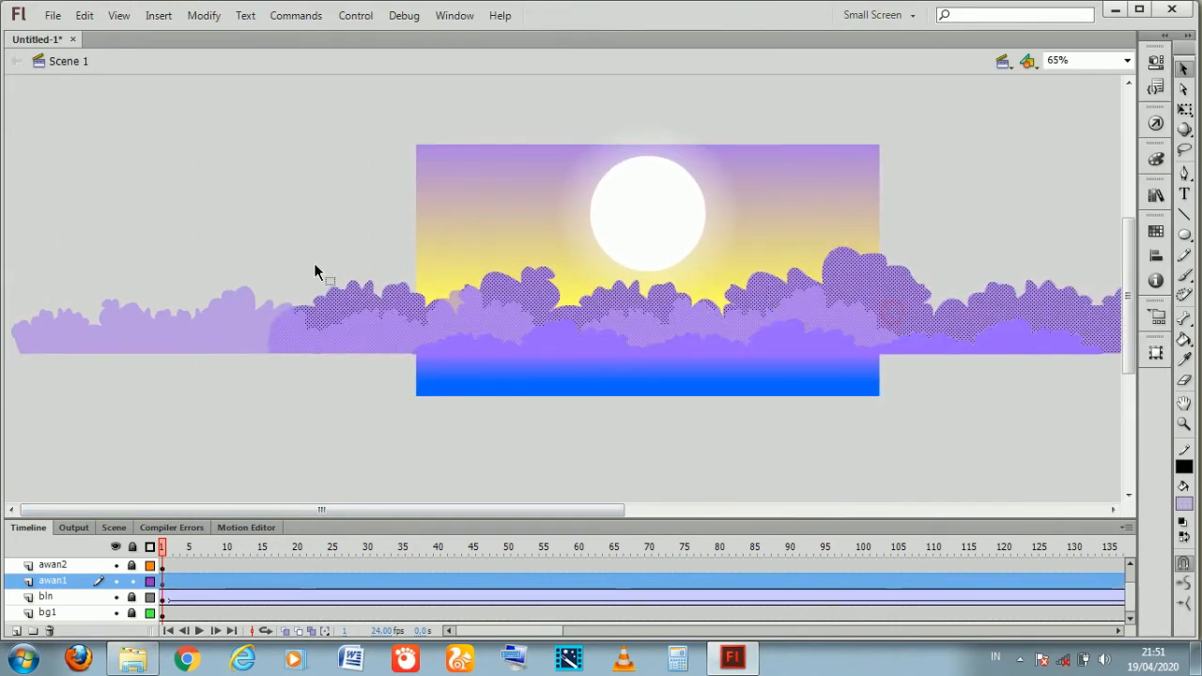
pyautogui.moveTo(521, 510); pyautogui.dragTo(706, 340)
pyautogui.moveTo(692, 510); pyautogui.dragTo(347, 507)
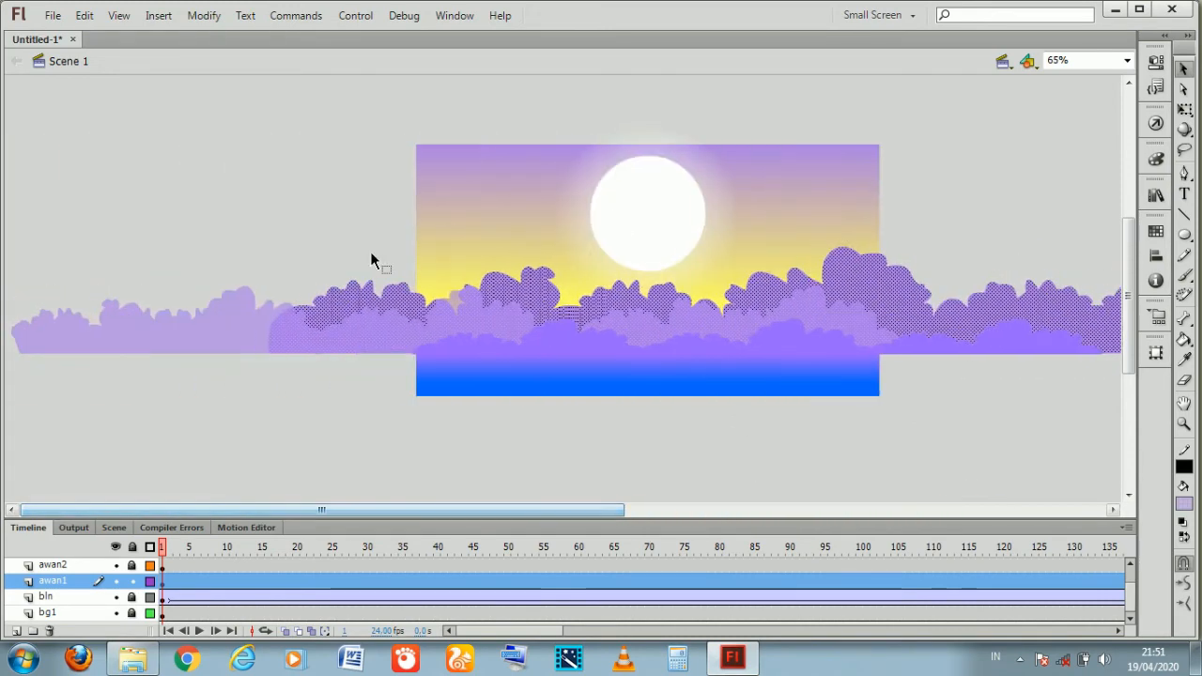
pyautogui.click(367, 164)
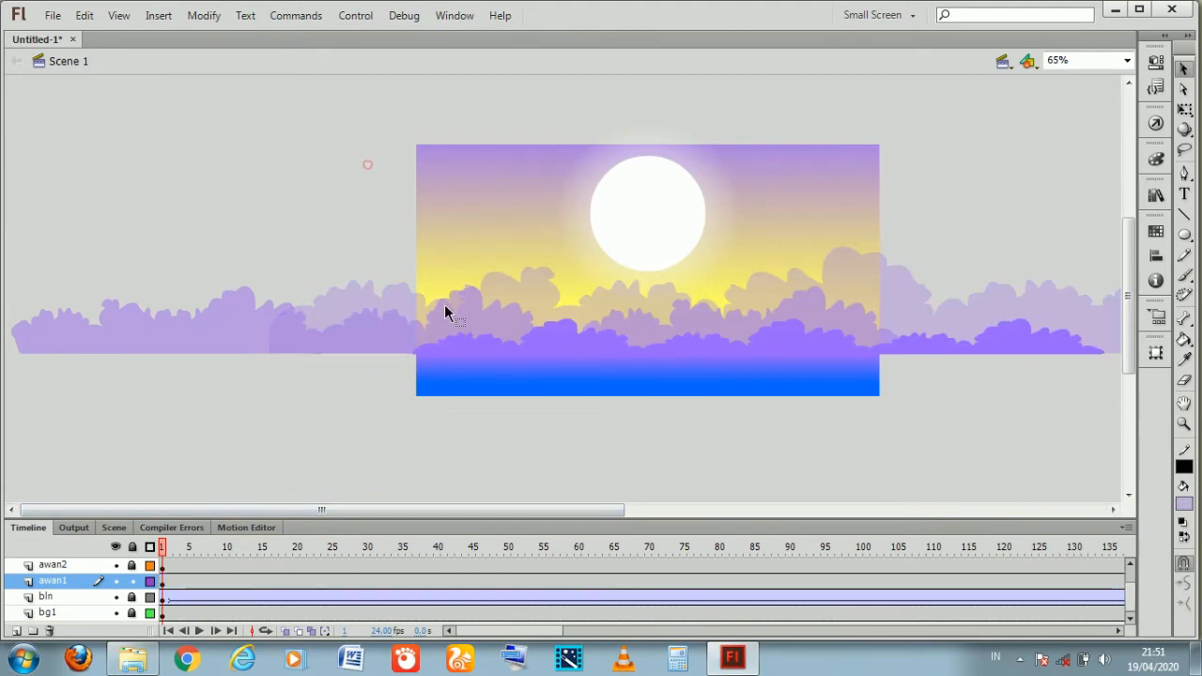
pyautogui.click(886, 278)
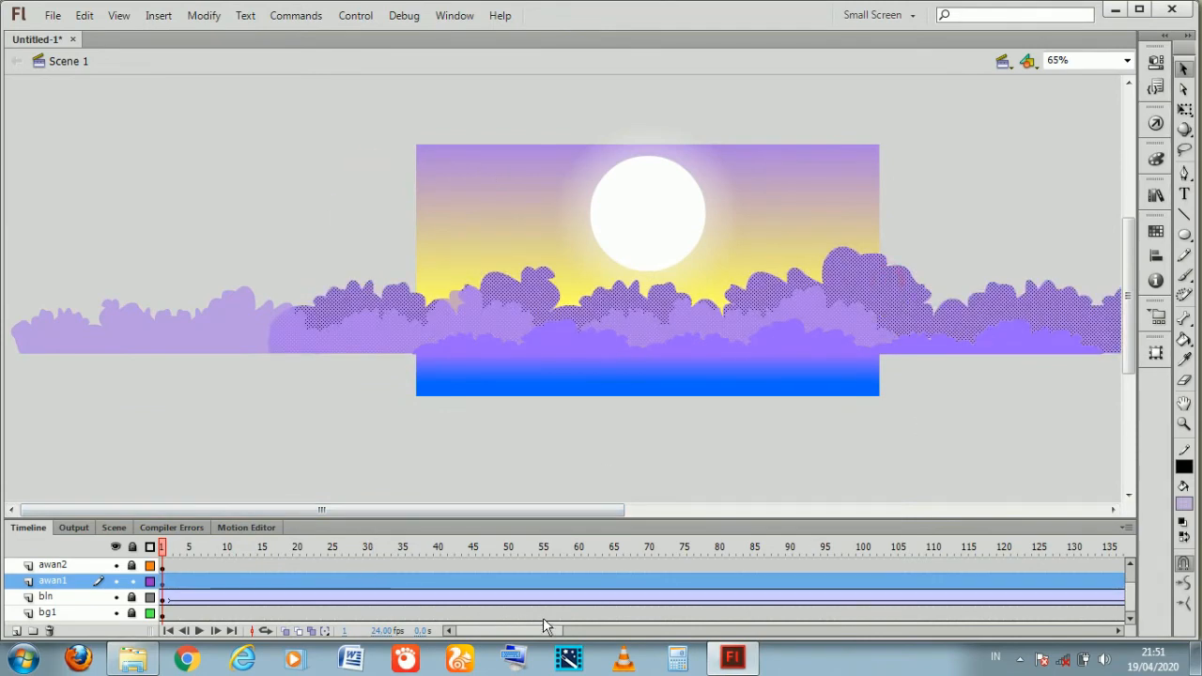
pyautogui.moveTo(552, 631); pyautogui.dragTo(641, 631)
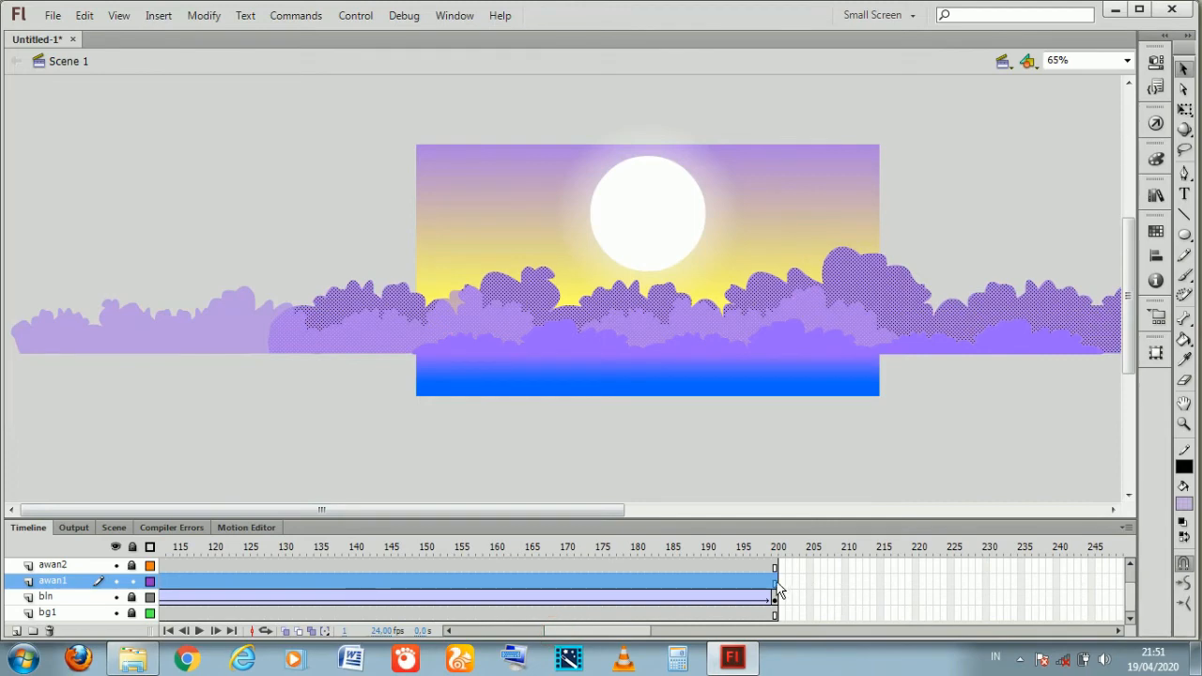
pyautogui.click(774, 582)
pyautogui.rightClick(773, 584)
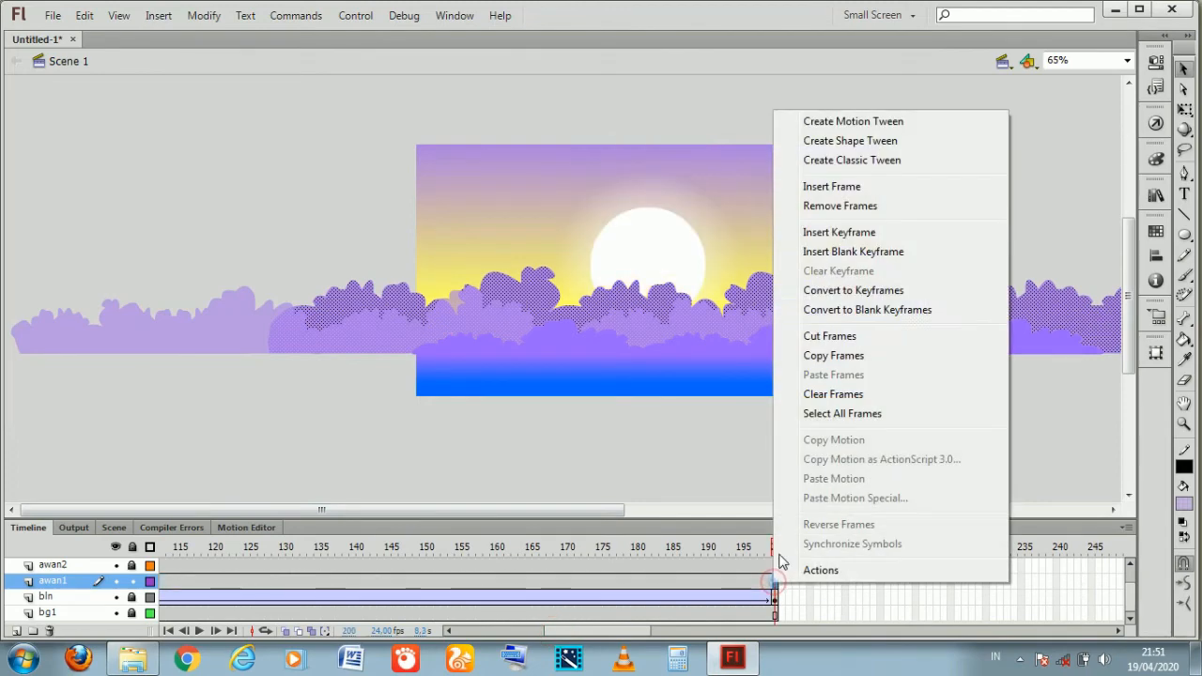
pyautogui.click(831, 233)
# Create a classic tween on the awan1 layer between its keyframes at frames 1 and 200
pyautogui.click(636, 581)
pyautogui.moveTo(637, 579); pyautogui.dragTo(597, 579)
pyautogui.rightClick(597, 579)
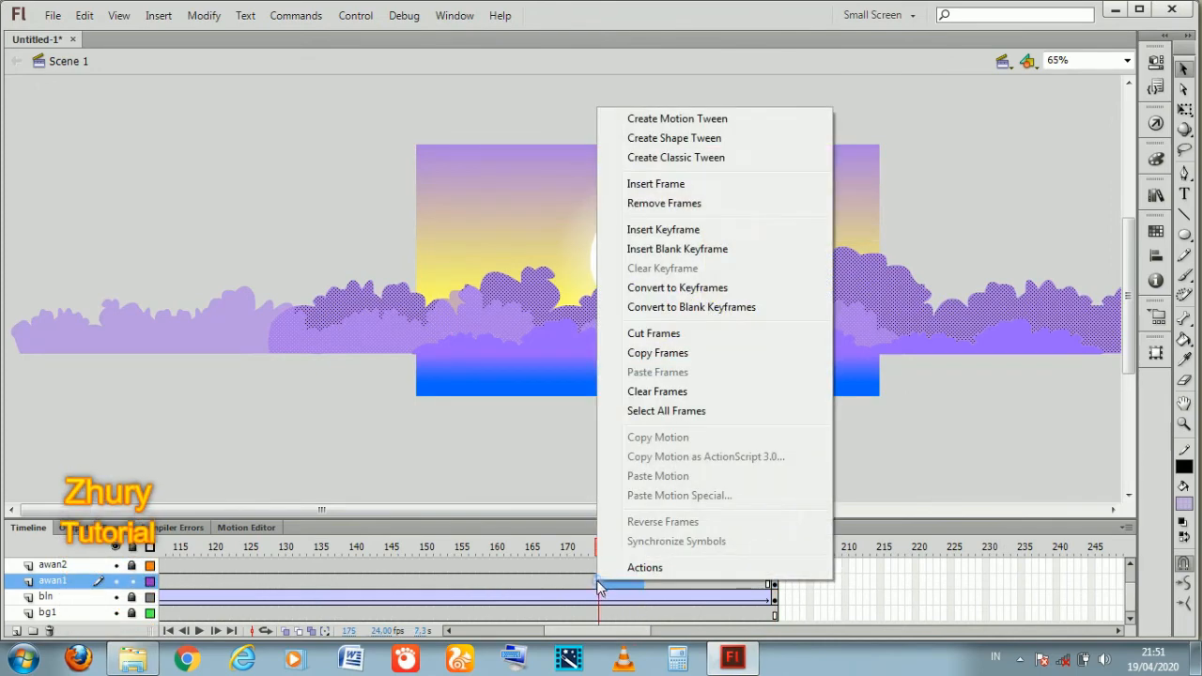
pyautogui.click(674, 159)
# Nudge the awan1 clouds at frame 200 to the left of their starting position and test the movie
pyautogui.click(775, 581)
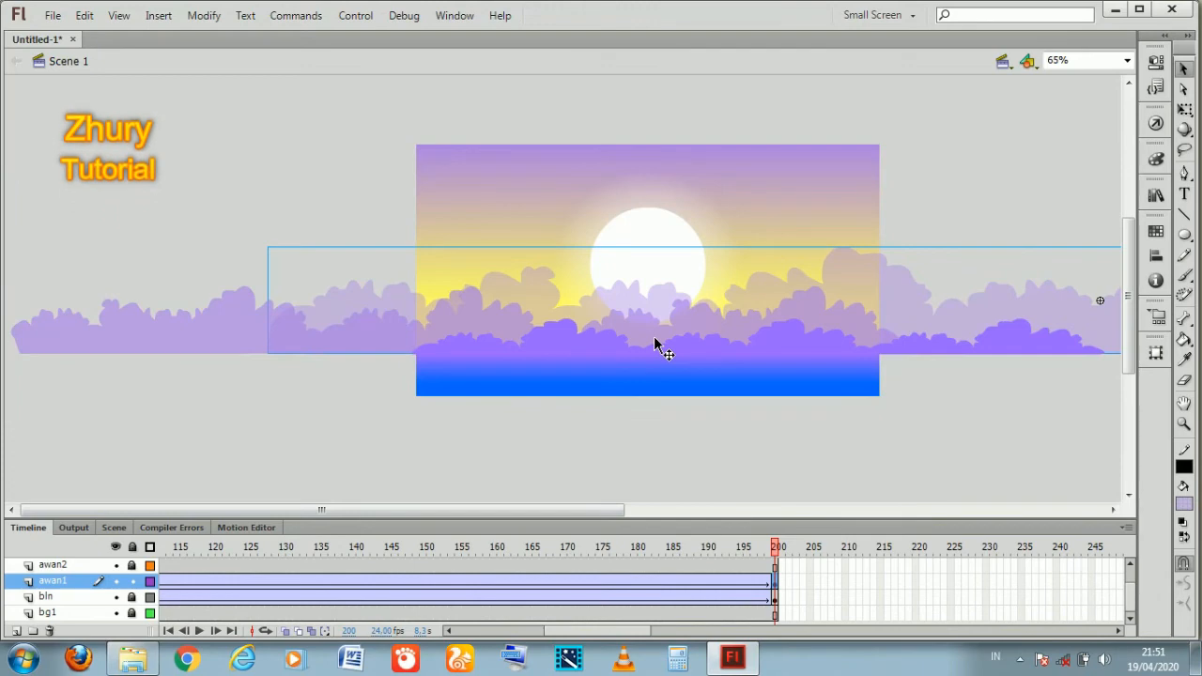
pyautogui.hotkey('shift', 'Left')
pyautogui.hotkey('shift', 'Left')
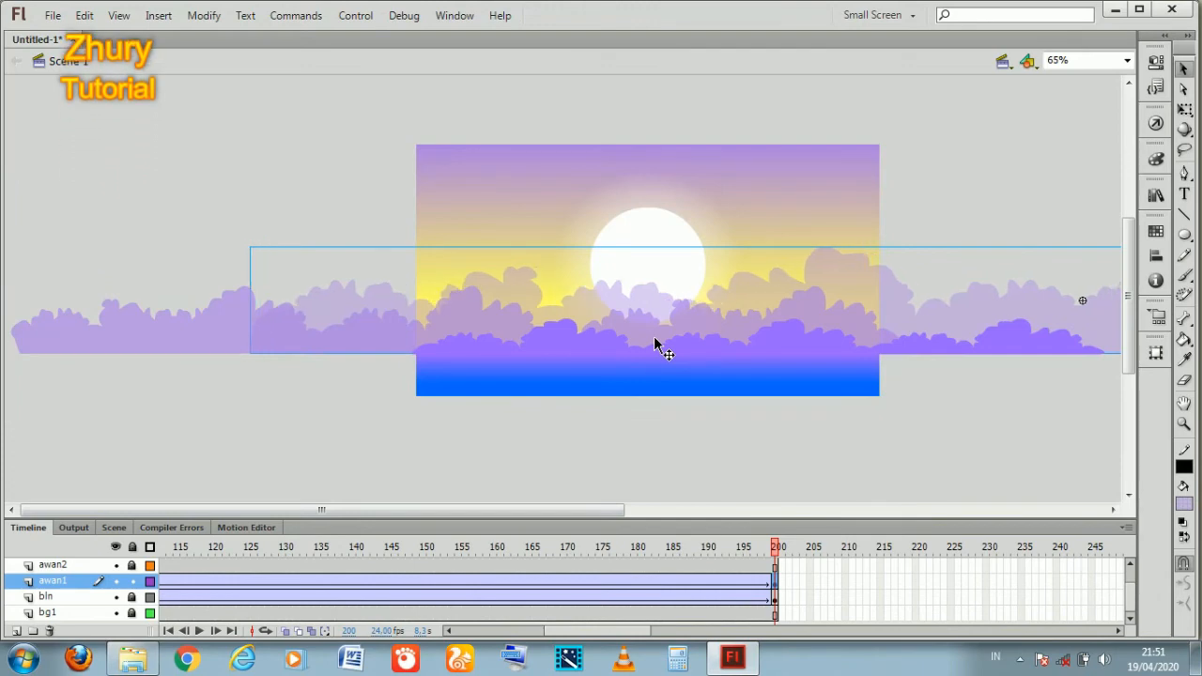
pyautogui.hotkey('shift', 'Left')
pyautogui.hotkey('shift', 'Left')
pyautogui.hotkey('shift', 'Left')
pyautogui.hotkey('shift', 'Left')
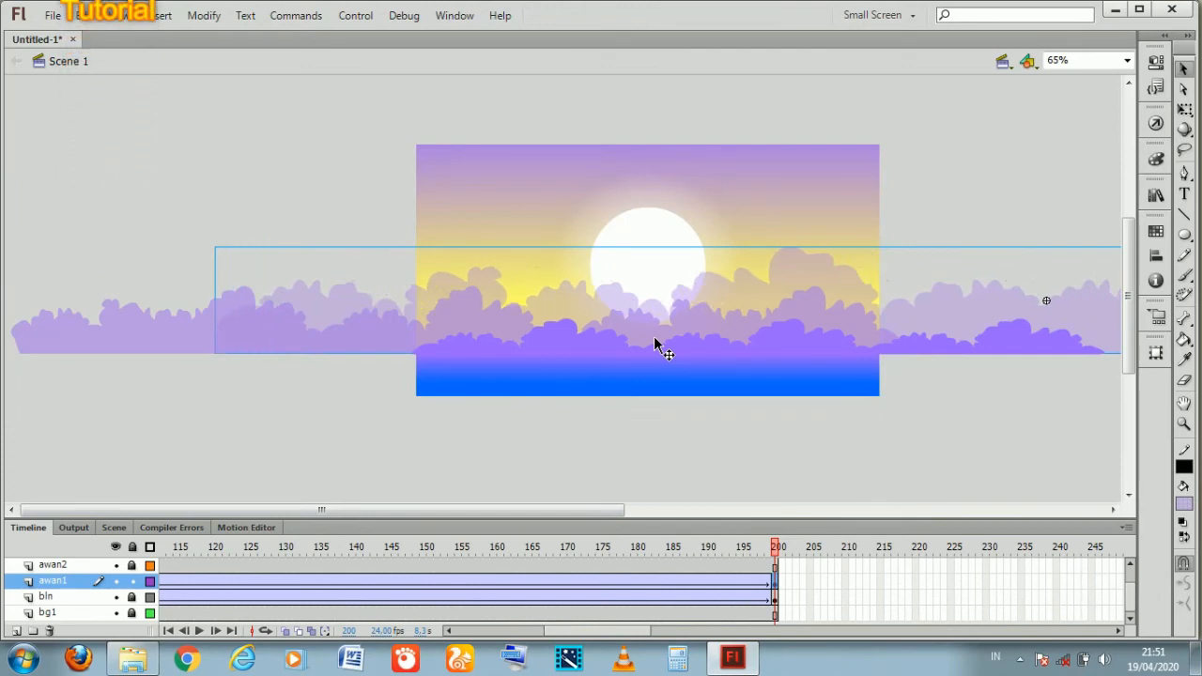
pyautogui.hotkey('shift', 'Left')
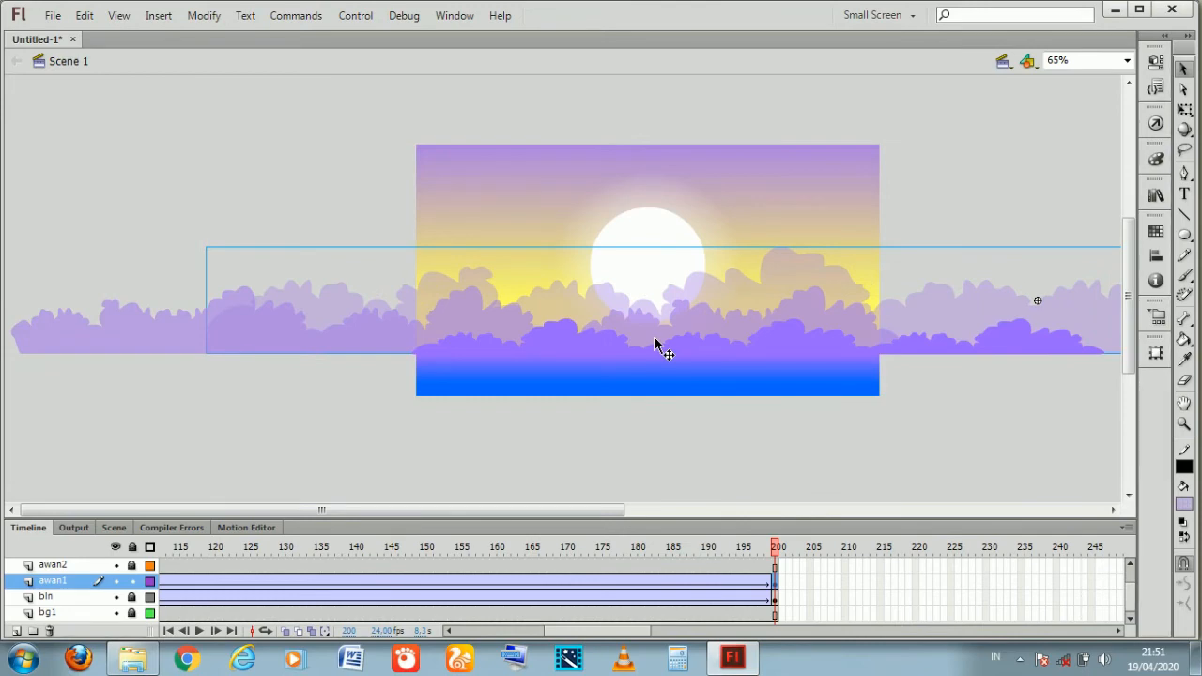
pyautogui.hotkey('ctrl', 'Return')
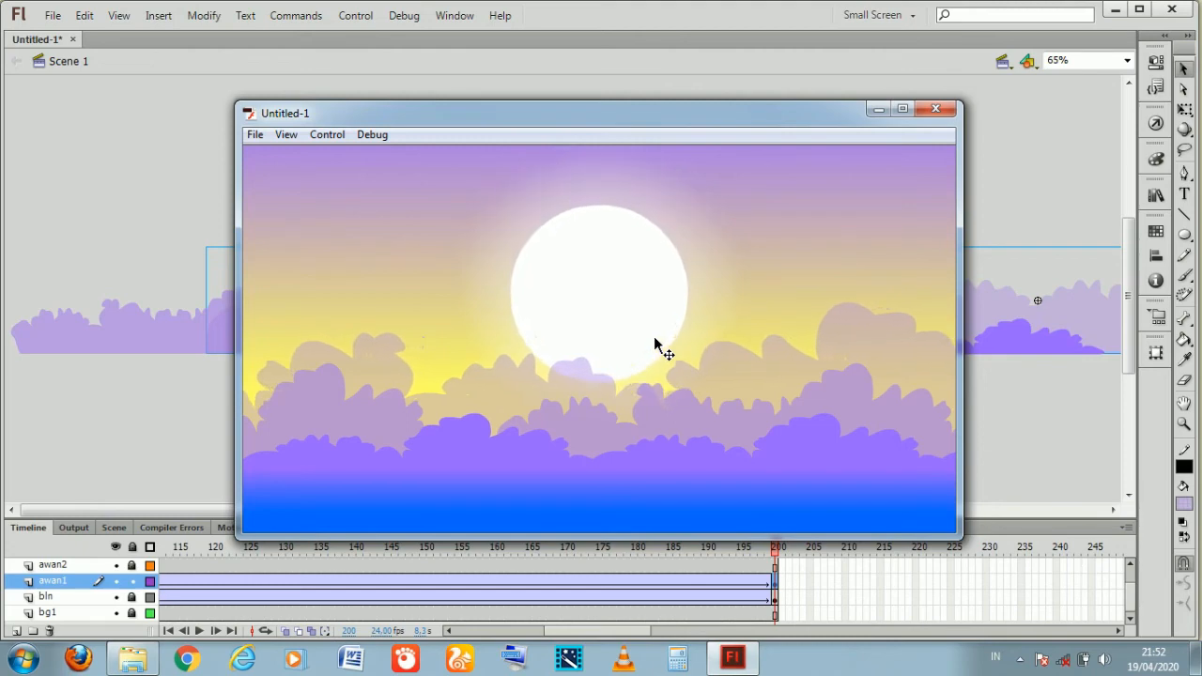
pyautogui.click(934, 109)
# Try shifting the awan1 clouds at frame 200 much farther left and test the movie again
pyautogui.click(923, 198)
pyautogui.click(946, 311)
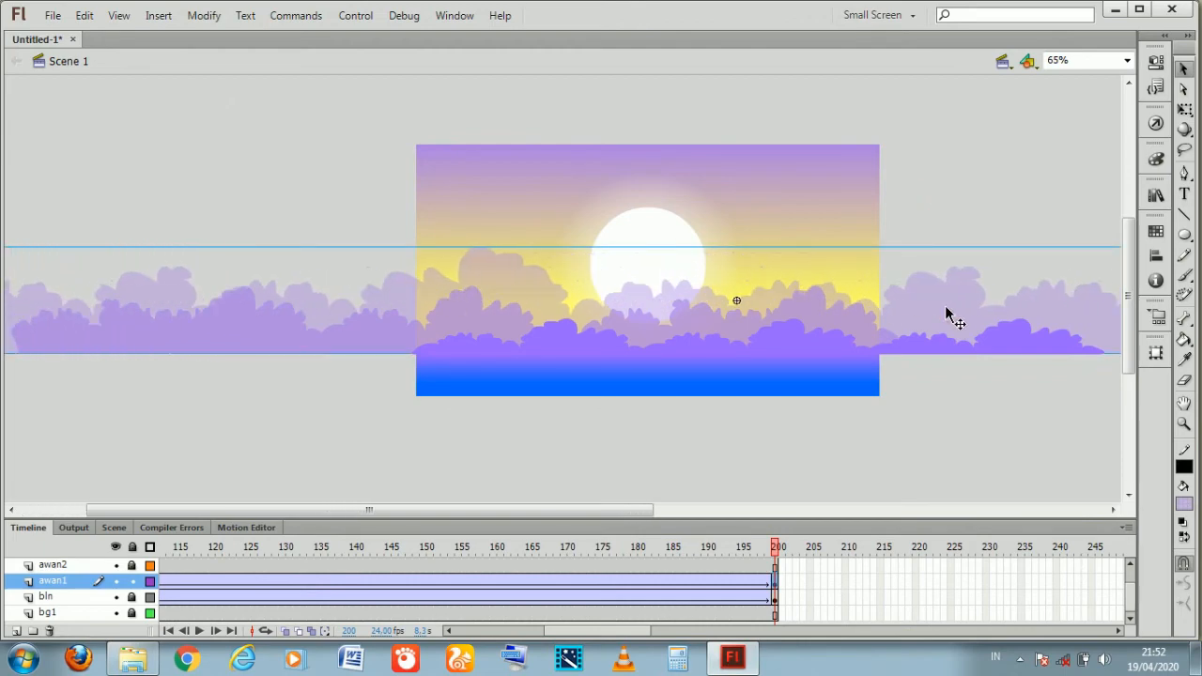
pyautogui.hotkey('ctrl', 'Return')
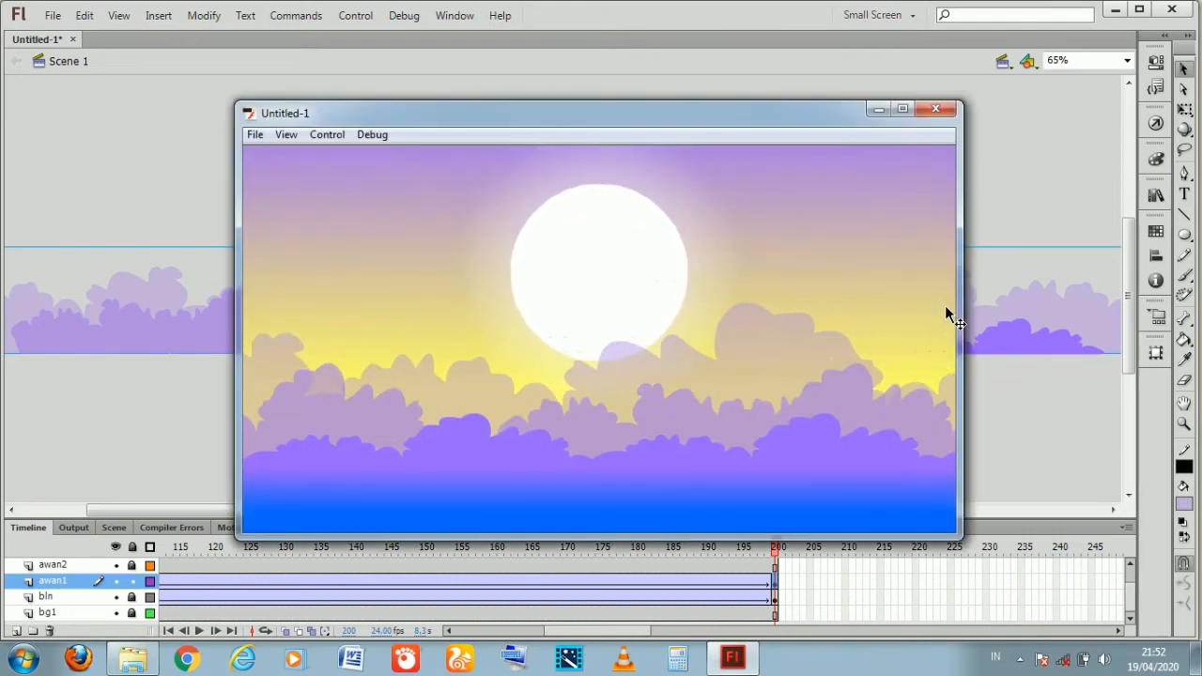
pyautogui.click(937, 110)
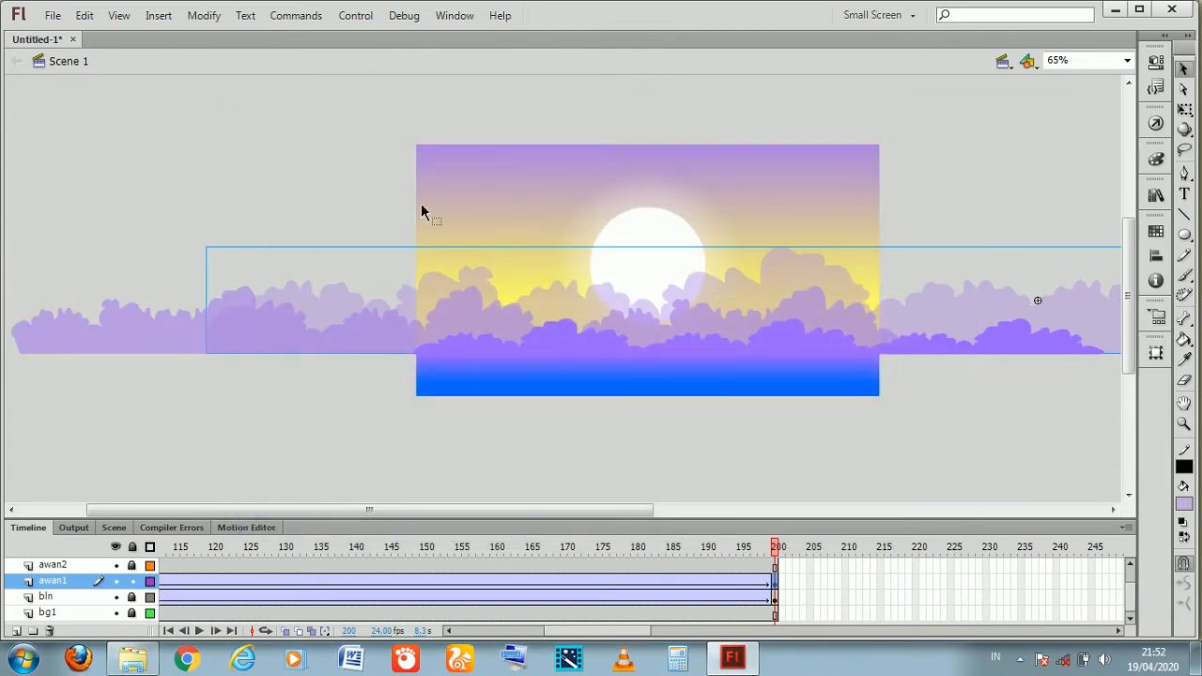
pyautogui.click(343, 197)
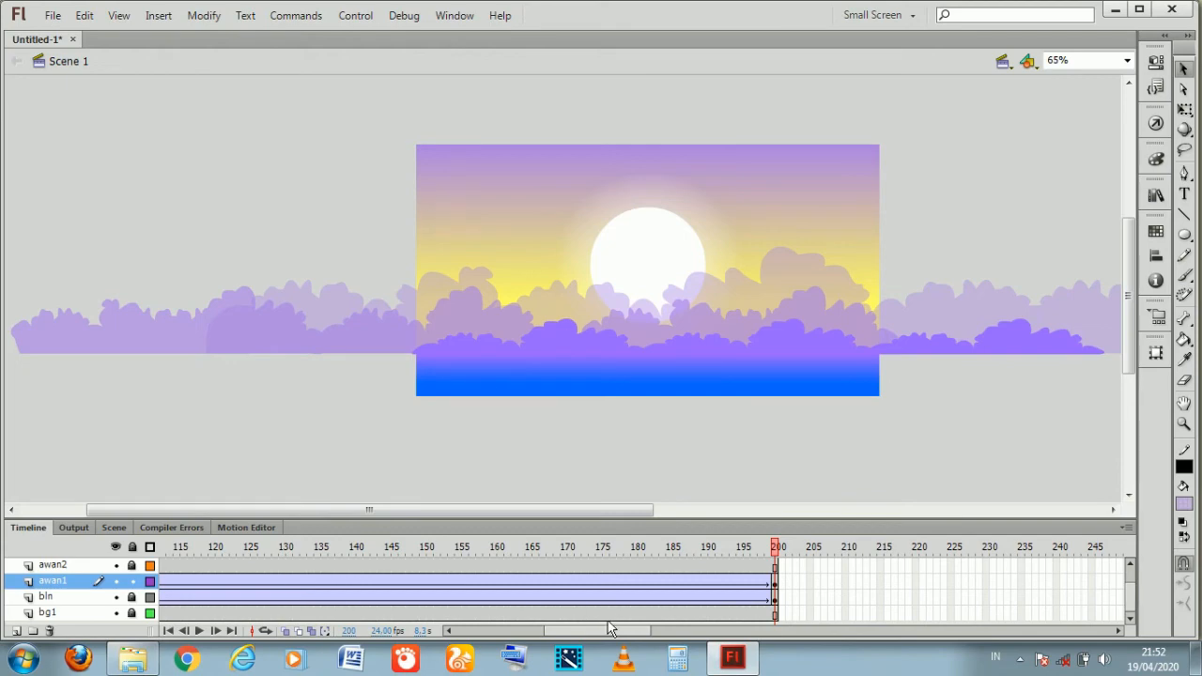
# Lock the awan1 layer, unlock the awan2 layer and select the awan2 clouds at frame 1
pyautogui.moveTo(610, 631); pyautogui.dragTo(511, 631)
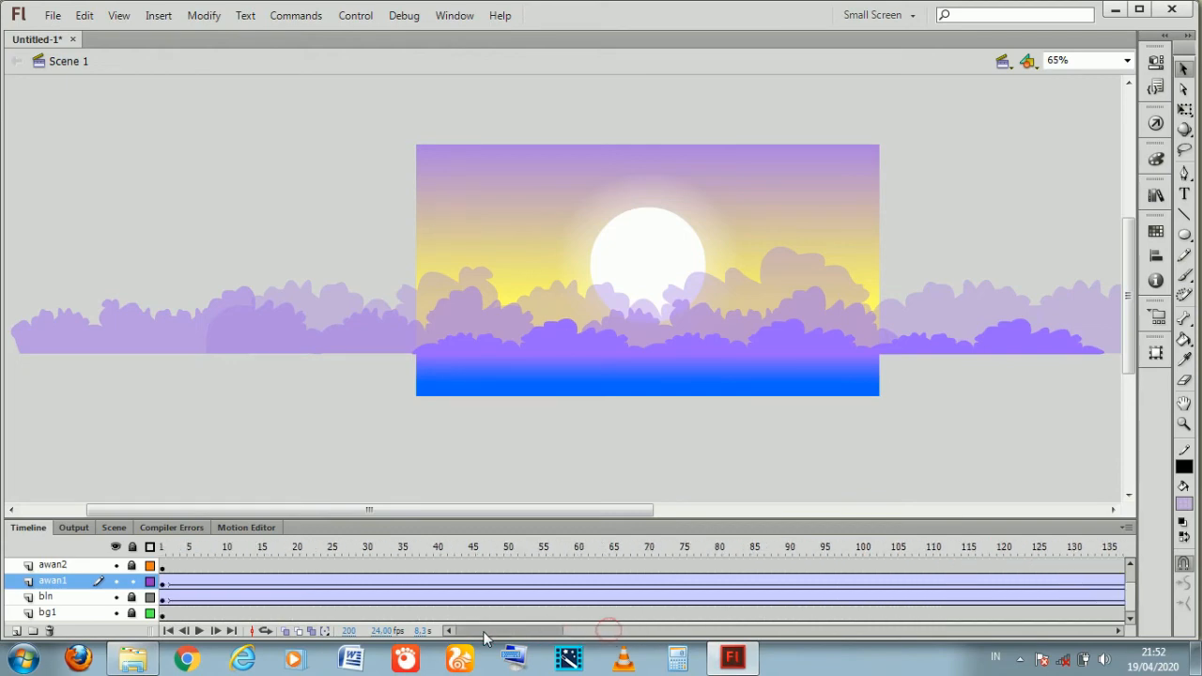
pyautogui.click(132, 565)
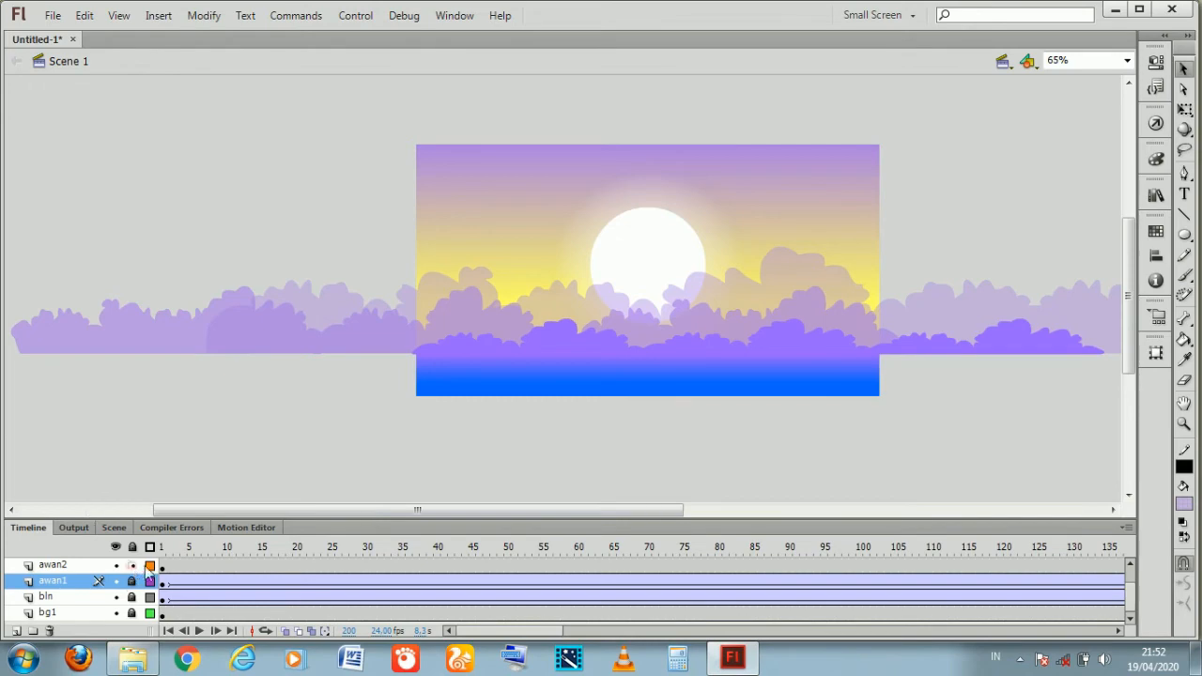
pyautogui.click(163, 566)
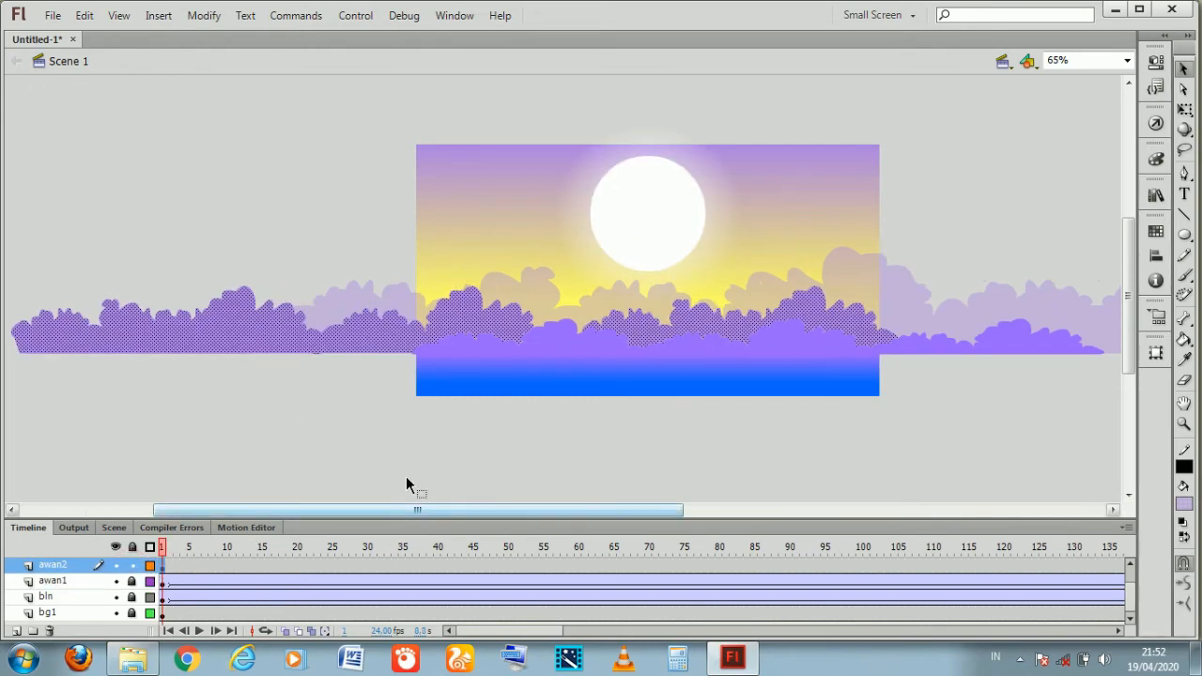
# Brush a black arrow pointing right above the sunset scene on the awan2 layer and delete it
pyautogui.click(995, 423)
pyautogui.click(1182, 505)
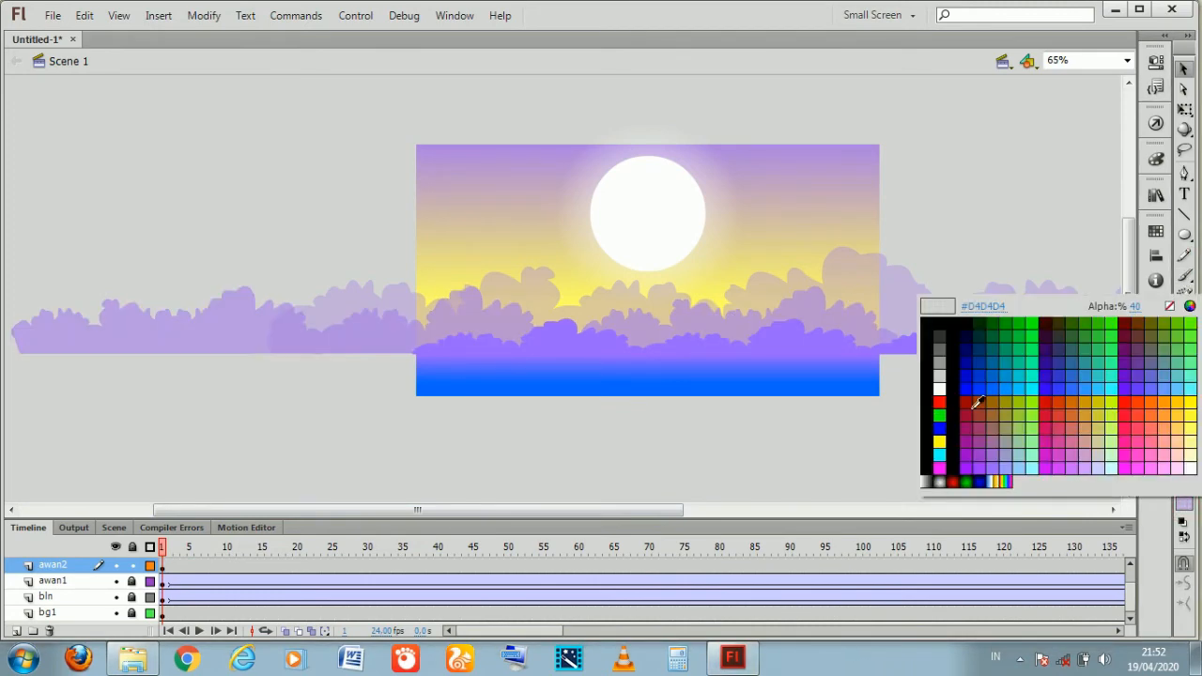
pyautogui.click(924, 394)
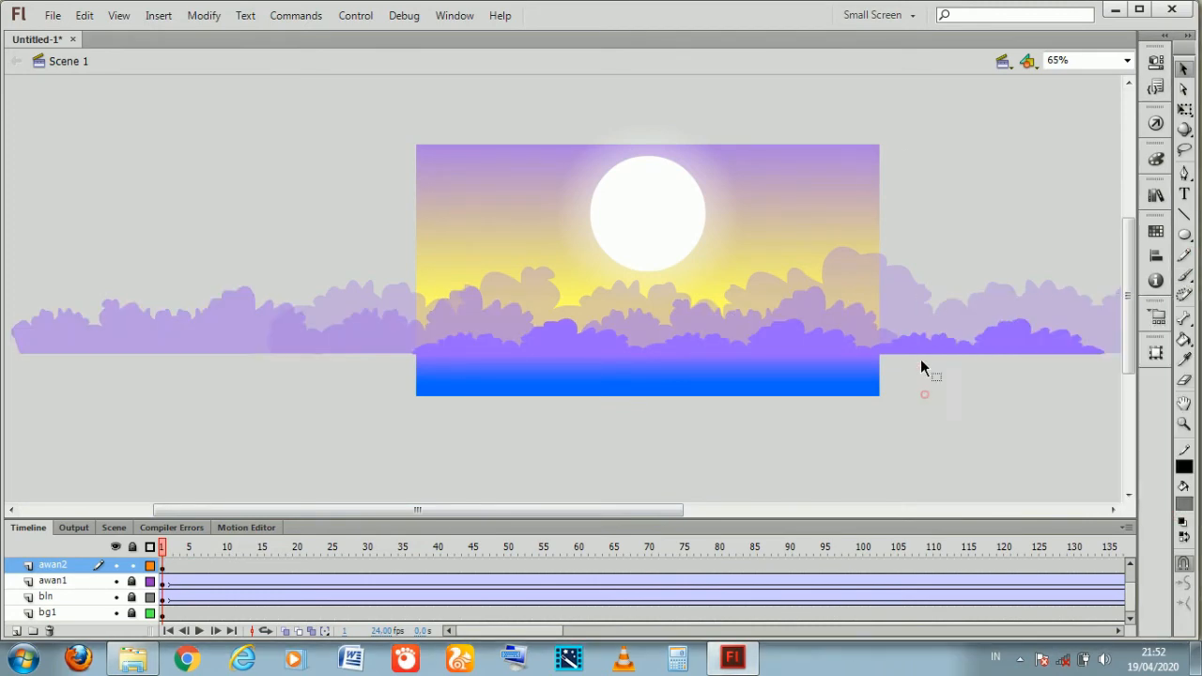
pyautogui.click(1182, 504)
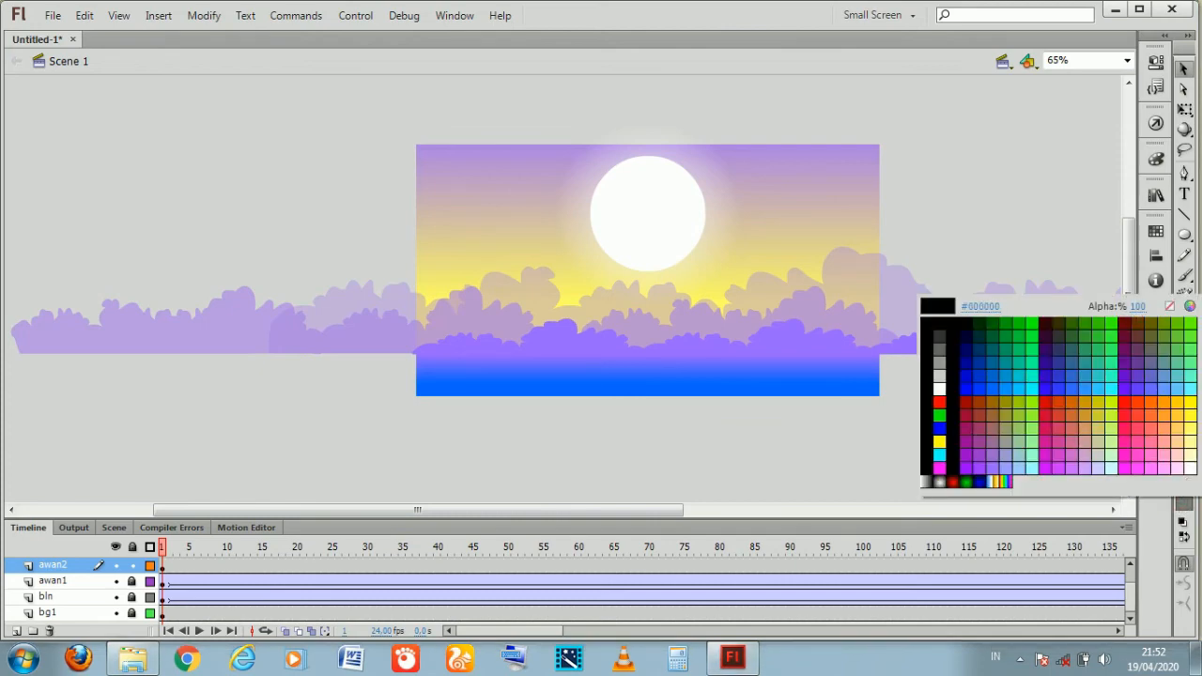
pyautogui.click(939, 323)
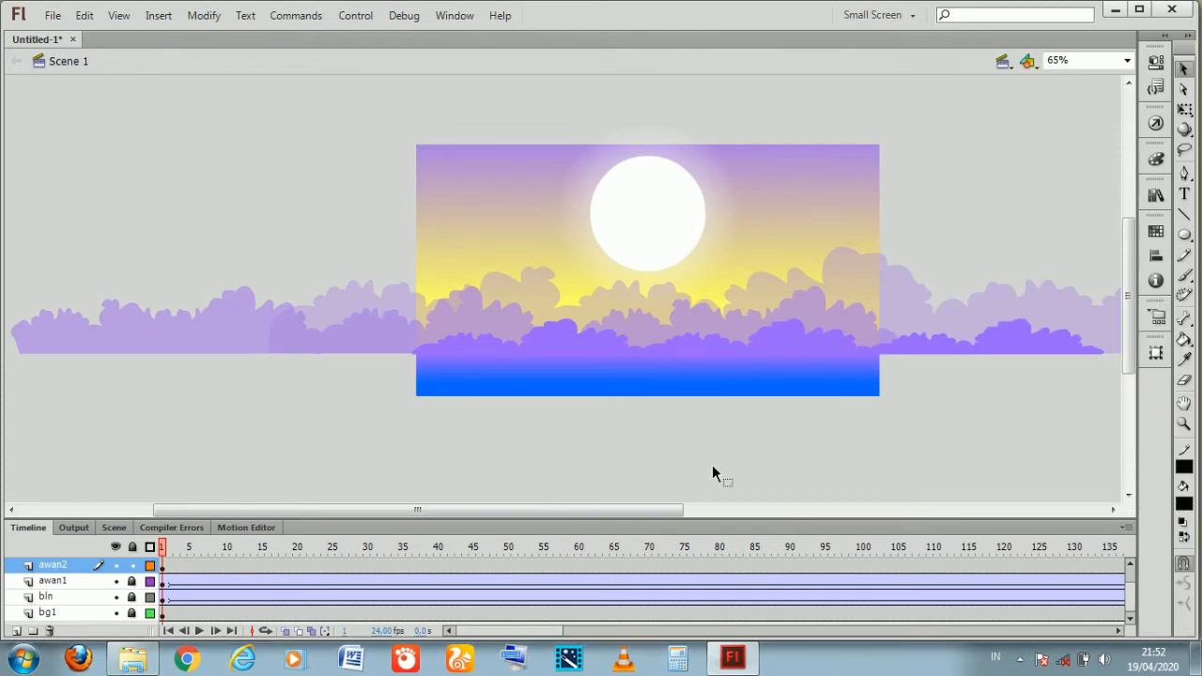
pyautogui.click(1184, 273)
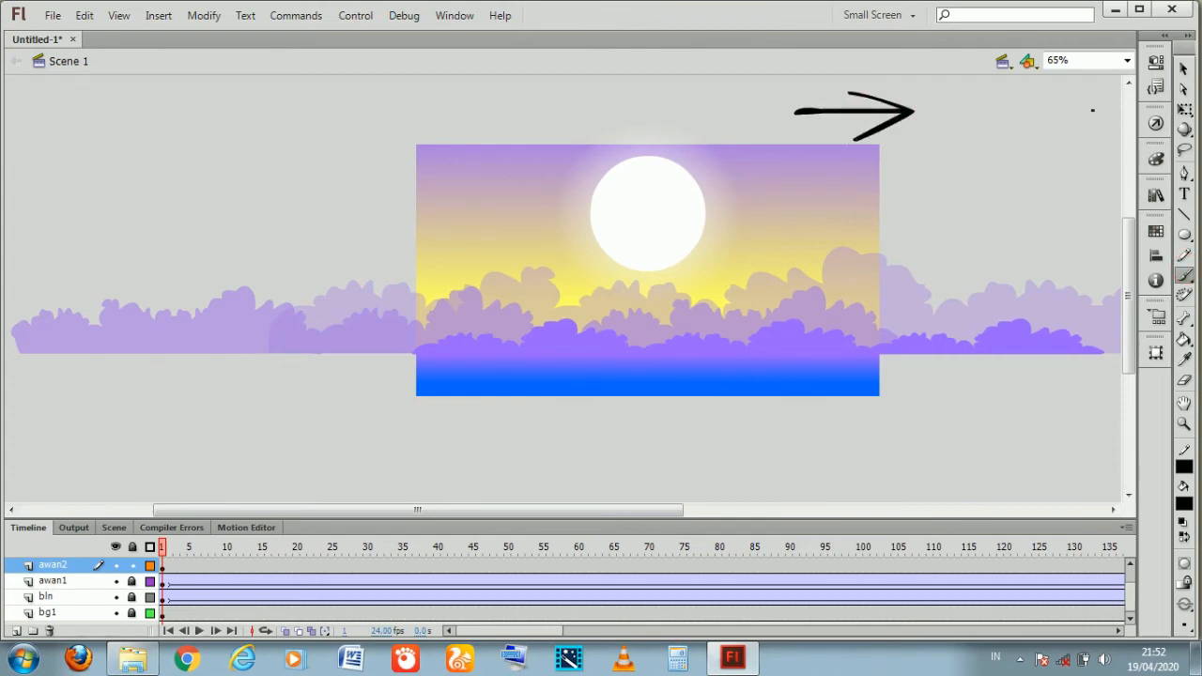
pyautogui.click(1182, 69)
pyautogui.click(889, 129)
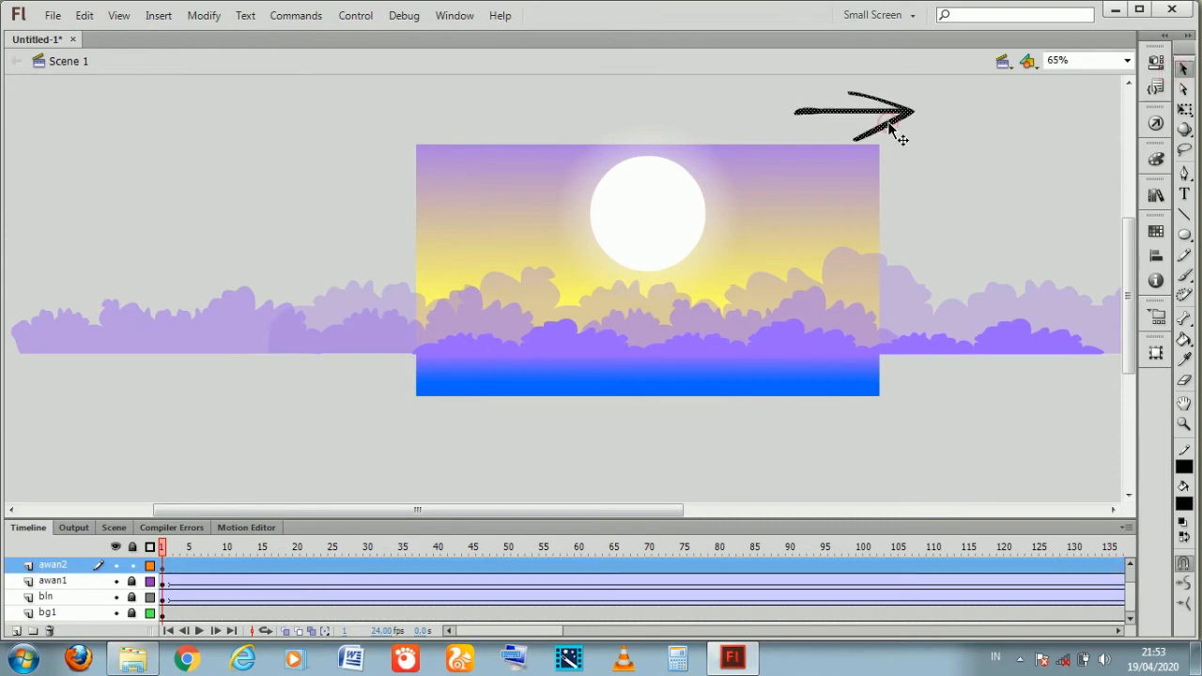
pyautogui.press('Delete')
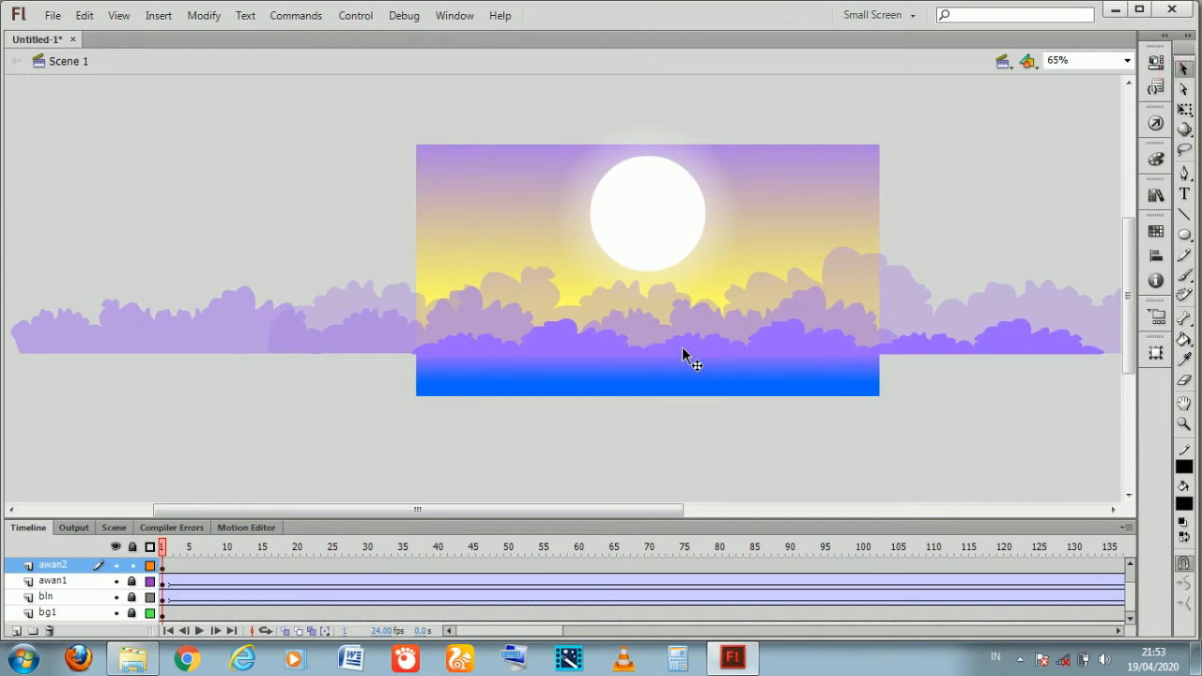
# Duplicate the left awan2 cloud section at frame 1 and nudge the copy left until it slightly overlaps the left end of the original row
pyautogui.click(343, 342)
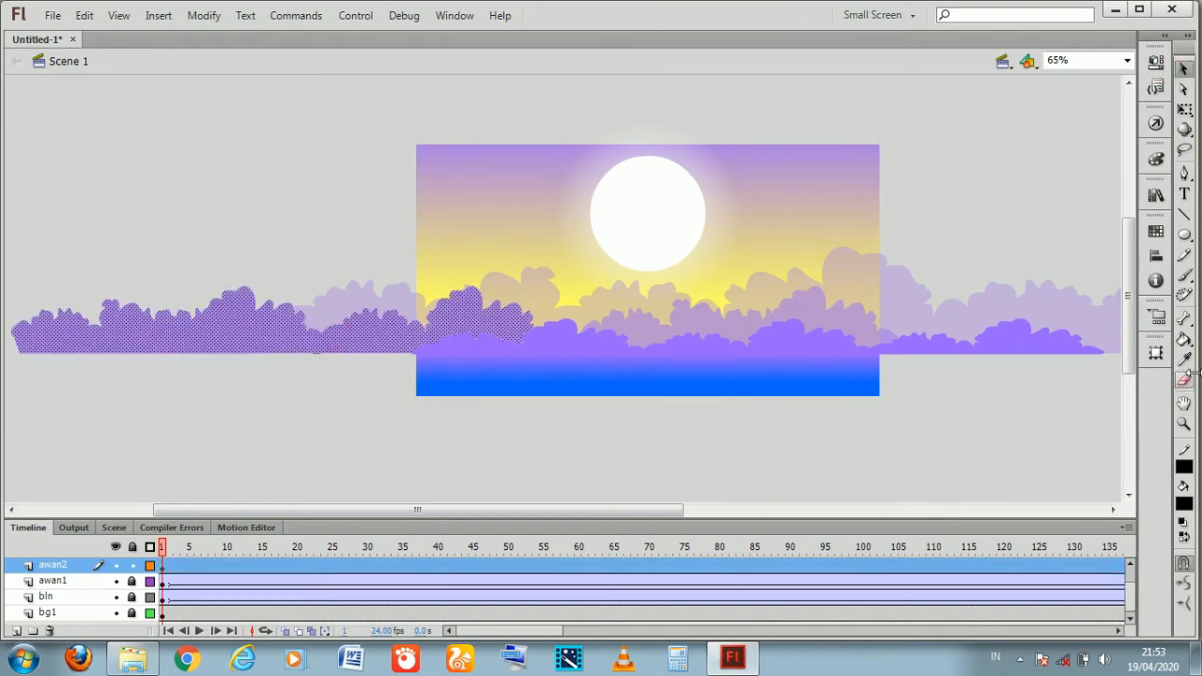
pyautogui.moveTo(423, 523); pyautogui.dragTo(330, 523)
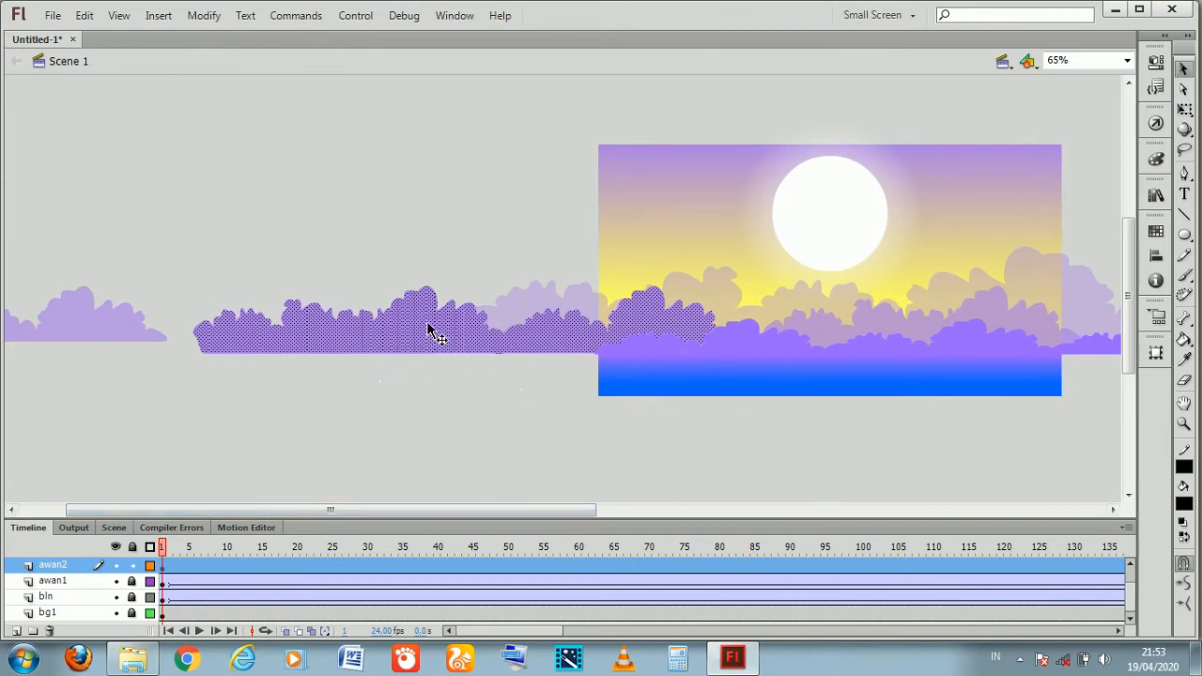
pyautogui.hotkey('shift', 'Left')
pyautogui.hotkey('shift', 'Left')
pyautogui.hotkey('shift', 'Left')
pyautogui.hotkey('shift', 'Left')
pyautogui.hotkey('shift', 'Left')
pyautogui.hotkey('shift', 'Left')
pyautogui.hotkey('shift', 'Left')
pyautogui.hotkey('shift', 'Left')
pyautogui.hotkey('shift', 'Left')
pyautogui.hotkey('shift', 'Left')
pyautogui.hotkey('shift', 'Left')
pyautogui.hotkey('shift', 'Left')
pyautogui.hotkey('shift', 'Left')
pyautogui.hotkey('shift', 'Left')
pyautogui.hotkey('shift', 'Left')
pyautogui.hotkey('shift', 'Left')
pyautogui.hotkey('shift', 'Left')
pyautogui.hotkey('shift', 'Left')
pyautogui.hotkey('shift', 'Left')
pyautogui.hotkey('shift', 'Left')
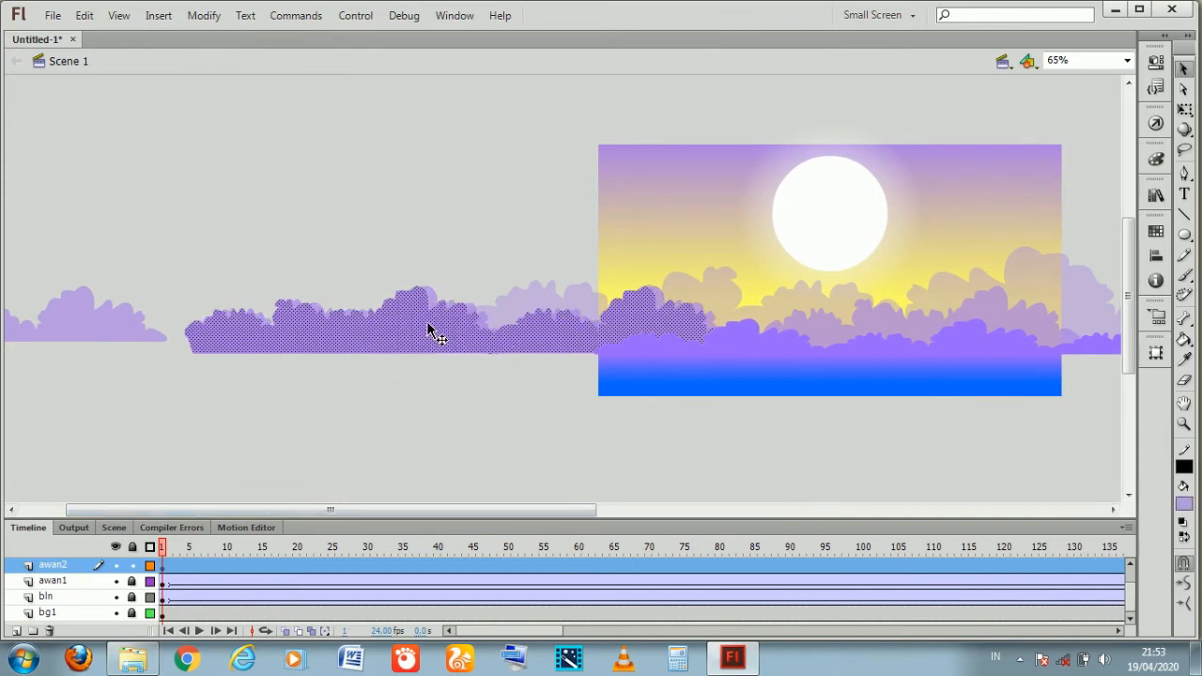
pyautogui.hotkey('shift', 'Left')
pyautogui.hotkey('shift', 'Left')
pyautogui.hotkey('shift', 'Left')
pyautogui.hotkey('shift', 'Left')
pyautogui.hotkey('shift', 'Left')
pyautogui.hotkey('shift', 'Left')
pyautogui.hotkey('shift', 'Left')
pyautogui.hotkey('shift', 'Left')
pyautogui.hotkey('shift', 'Left')
pyautogui.hotkey('shift', 'Left')
pyautogui.hotkey('shift', 'Left')
pyautogui.hotkey('shift', 'Left')
pyautogui.hotkey('shift', 'Left')
pyautogui.hotkey('shift', 'Left')
pyautogui.hotkey('shift', 'Left')
pyautogui.hotkey('shift', 'Left')
pyautogui.hotkey('shift', 'Left')
pyautogui.hotkey('shift', 'Left')
pyautogui.hotkey('shift', 'Left')
pyautogui.hotkey('shift', 'Left')
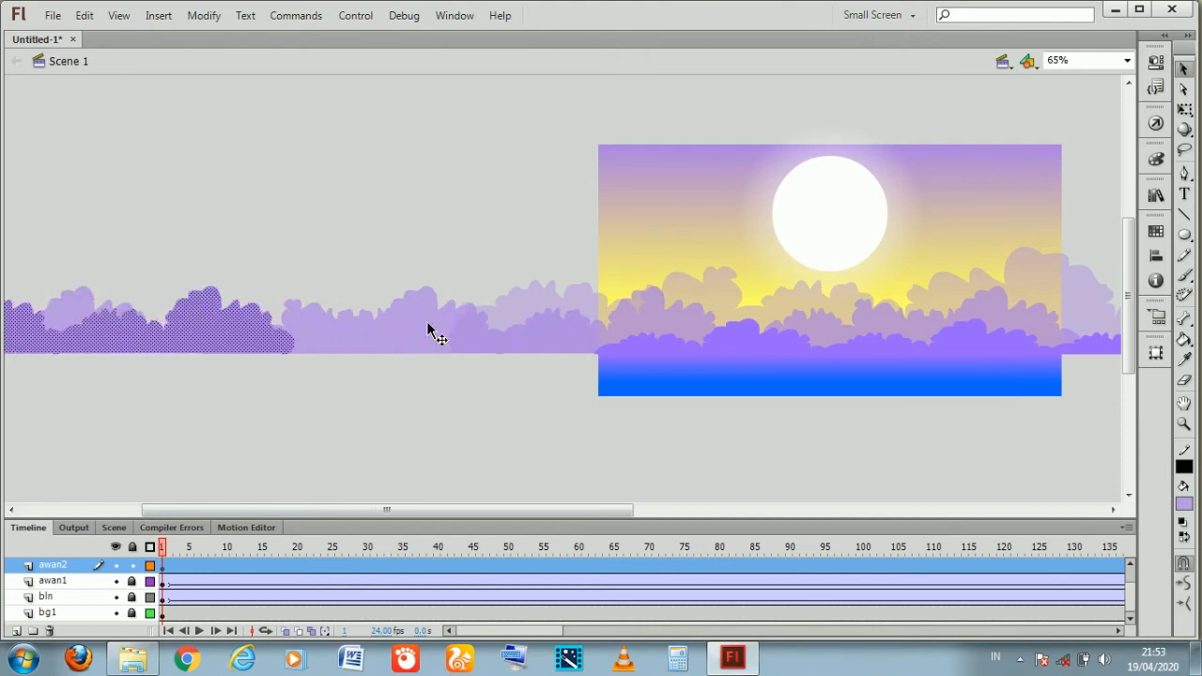
pyautogui.hotkey('shift', 'Right')
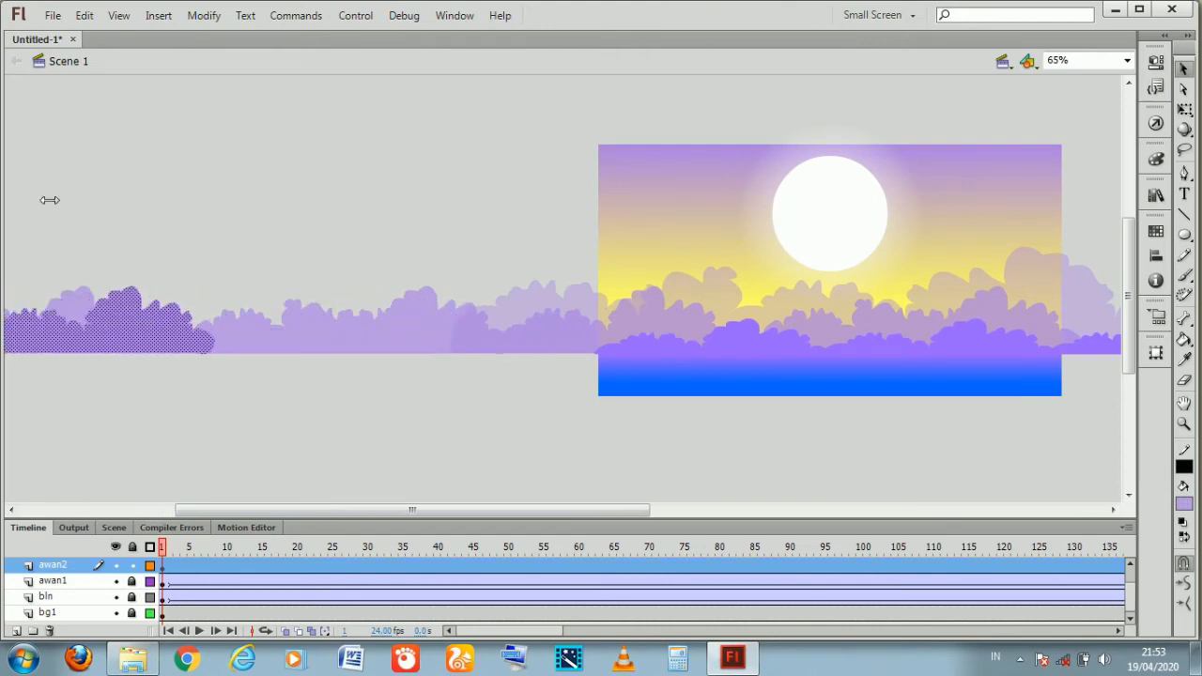
pyautogui.click(315, 212)
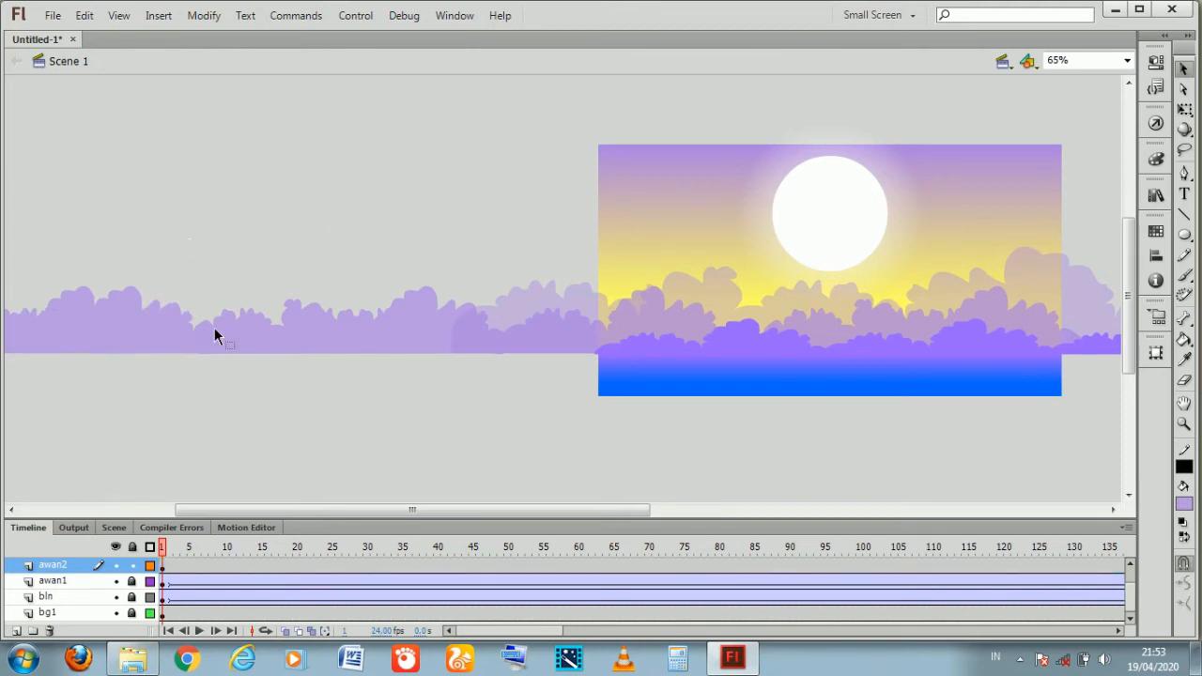
# Insert a keyframe at frame 200 of the awan2 layer
pyautogui.moveTo(503, 636); pyautogui.dragTo(543, 575)
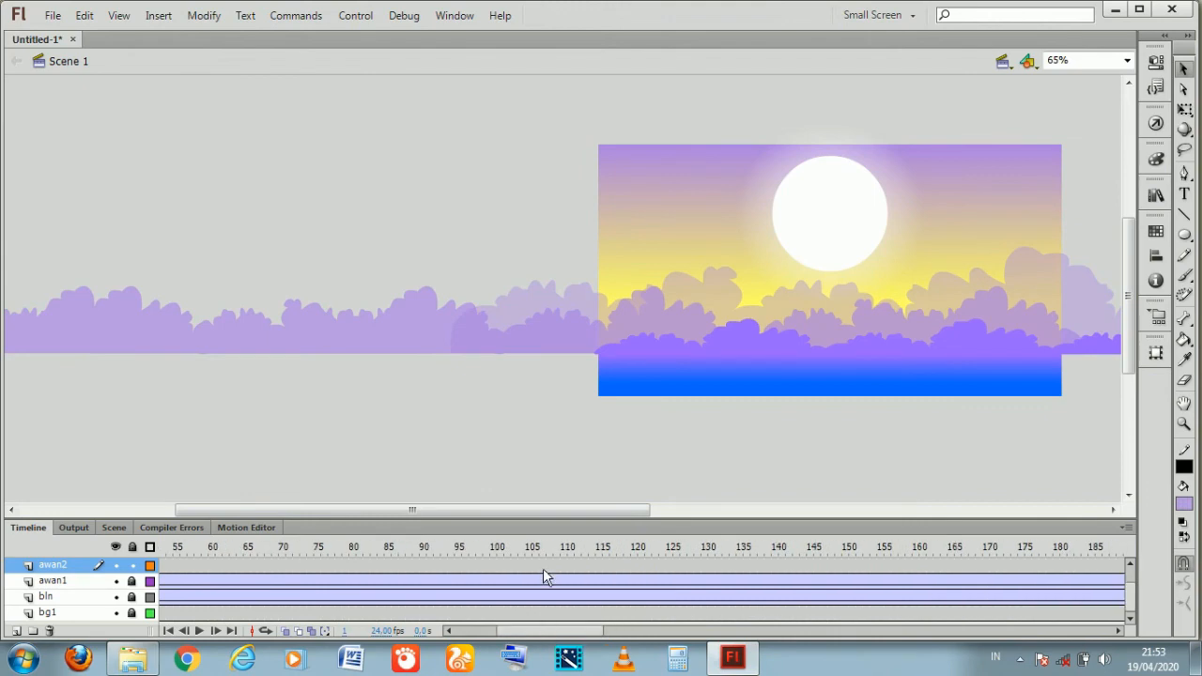
pyautogui.moveTo(518, 509); pyautogui.dragTo(616, 510)
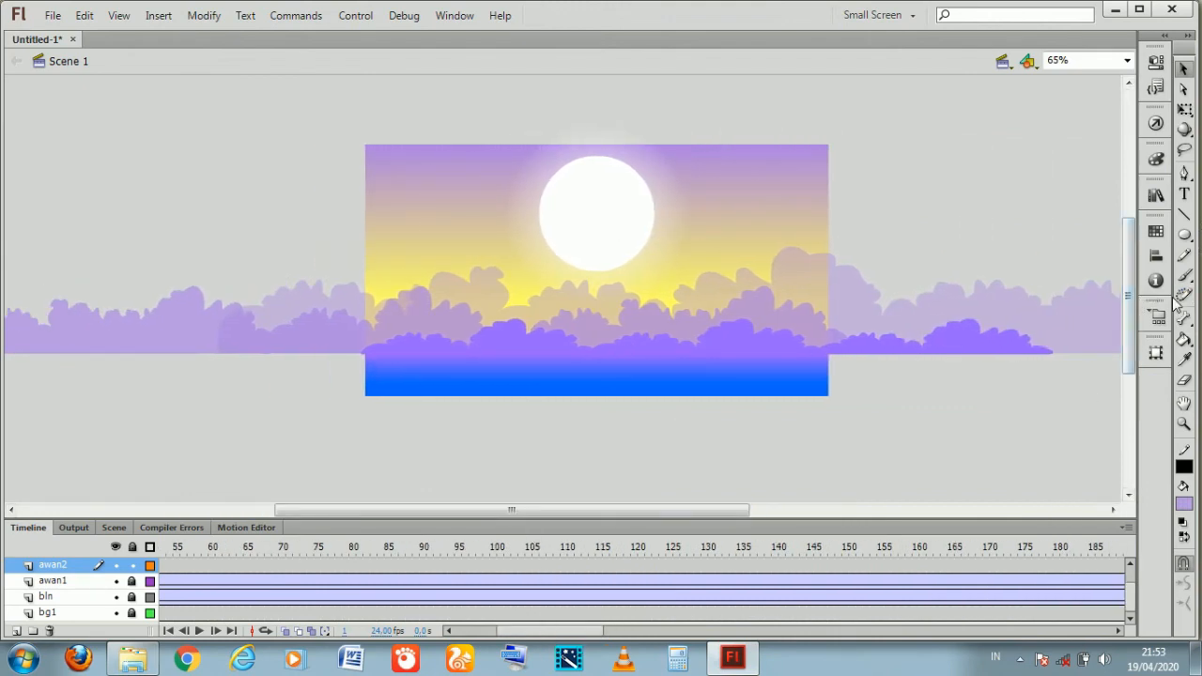
pyautogui.click(1182, 427)
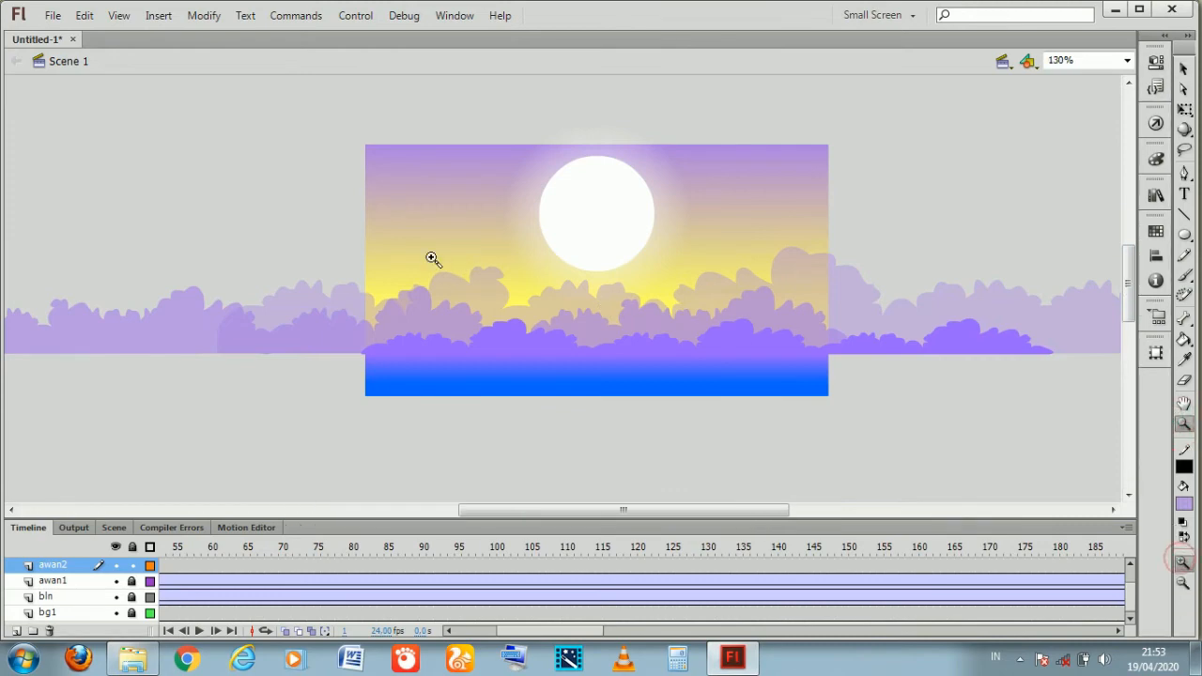
pyautogui.click(429, 258)
pyautogui.moveTo(557, 512); pyautogui.dragTo(665, 543)
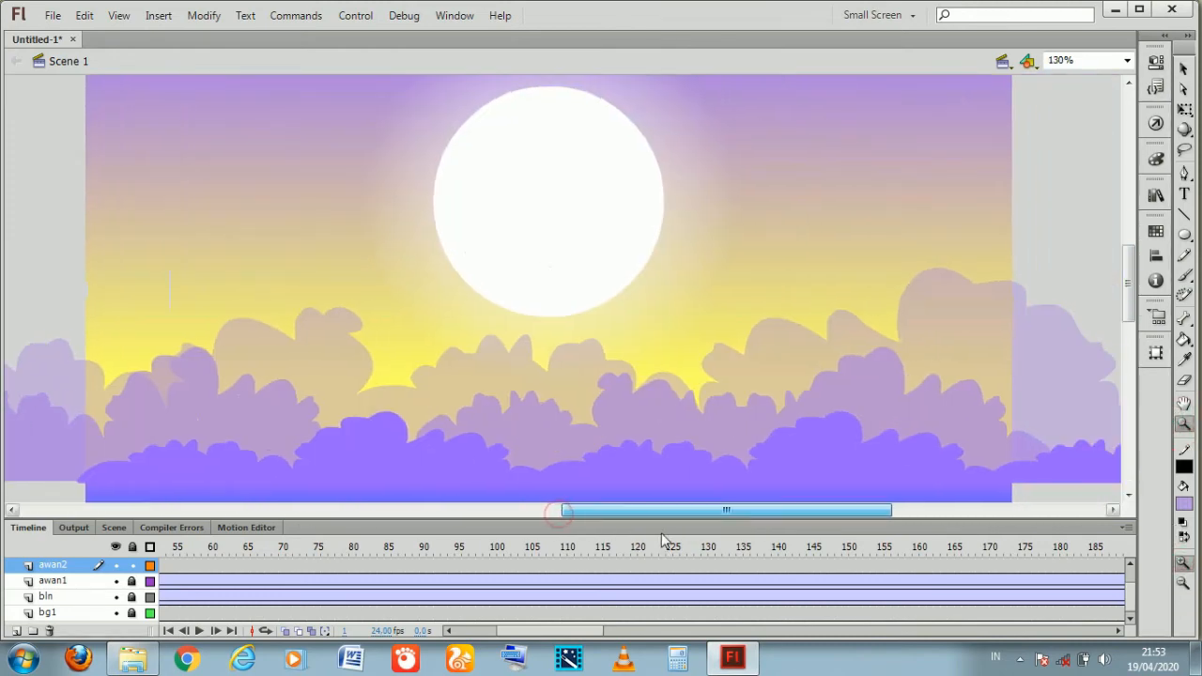
pyautogui.moveTo(601, 635); pyautogui.dragTo(646, 635)
pyautogui.click(827, 566)
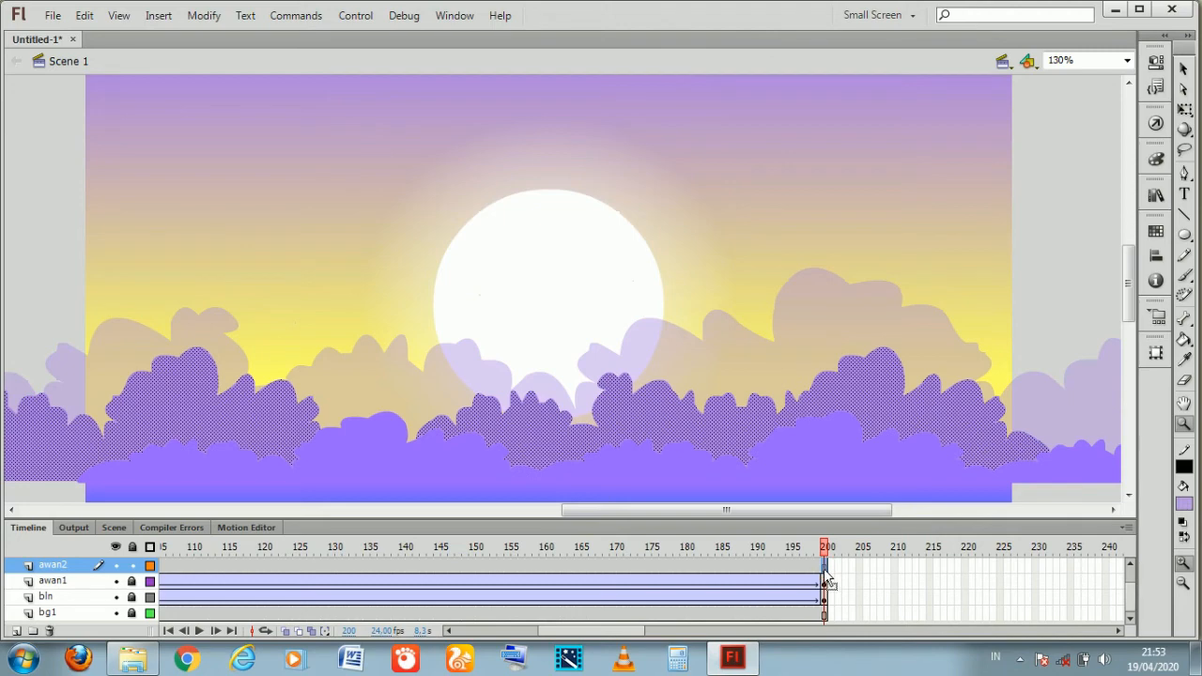
pyautogui.rightClick(825, 580)
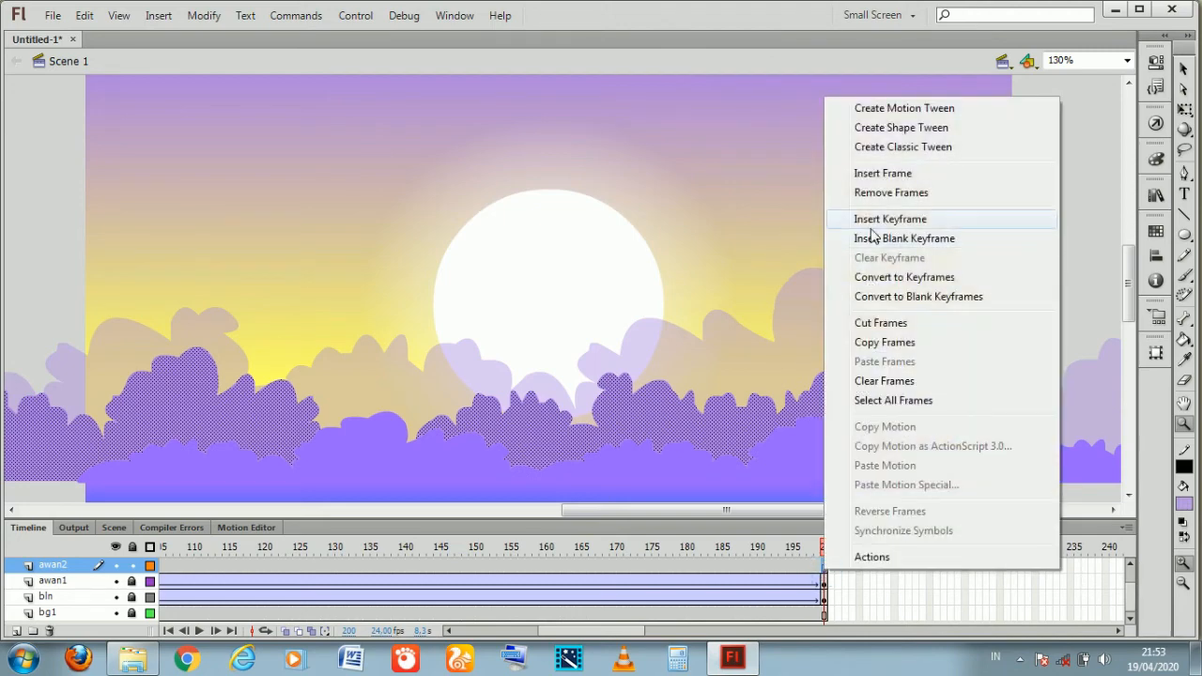
pyautogui.click(871, 221)
# Create a classic tween on the awan2 layer between its keyframes at frames 1 and 200
pyautogui.moveTo(730, 566); pyautogui.dragTo(602, 566)
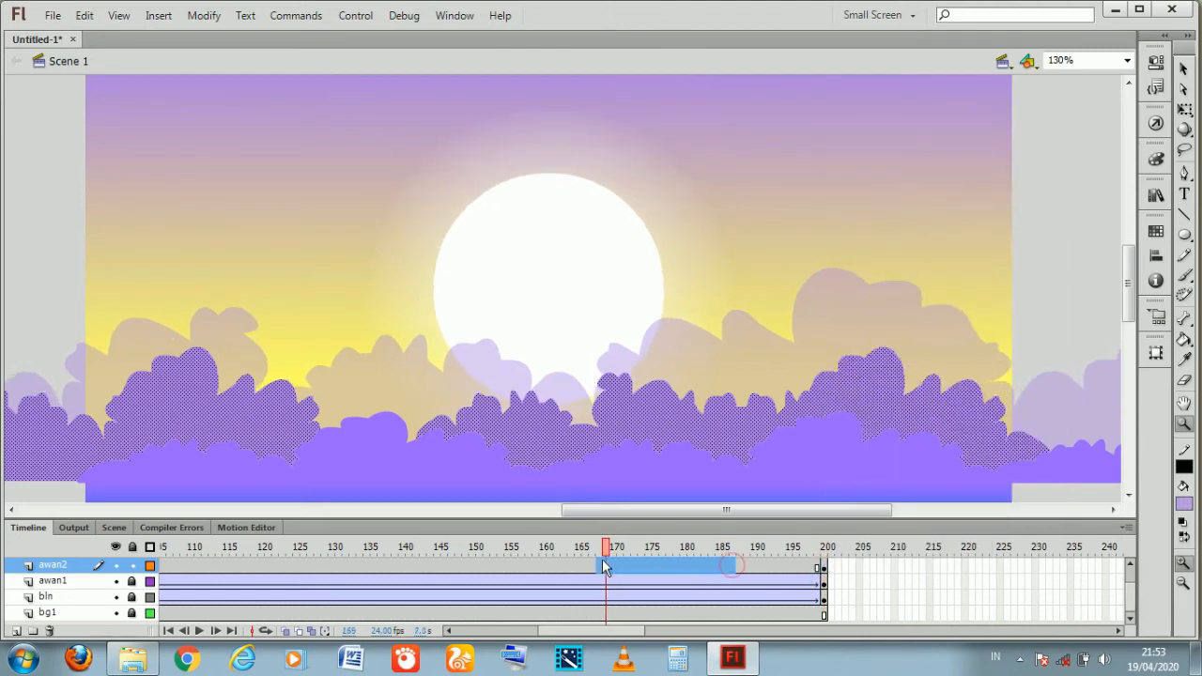
pyautogui.rightClick(608, 571)
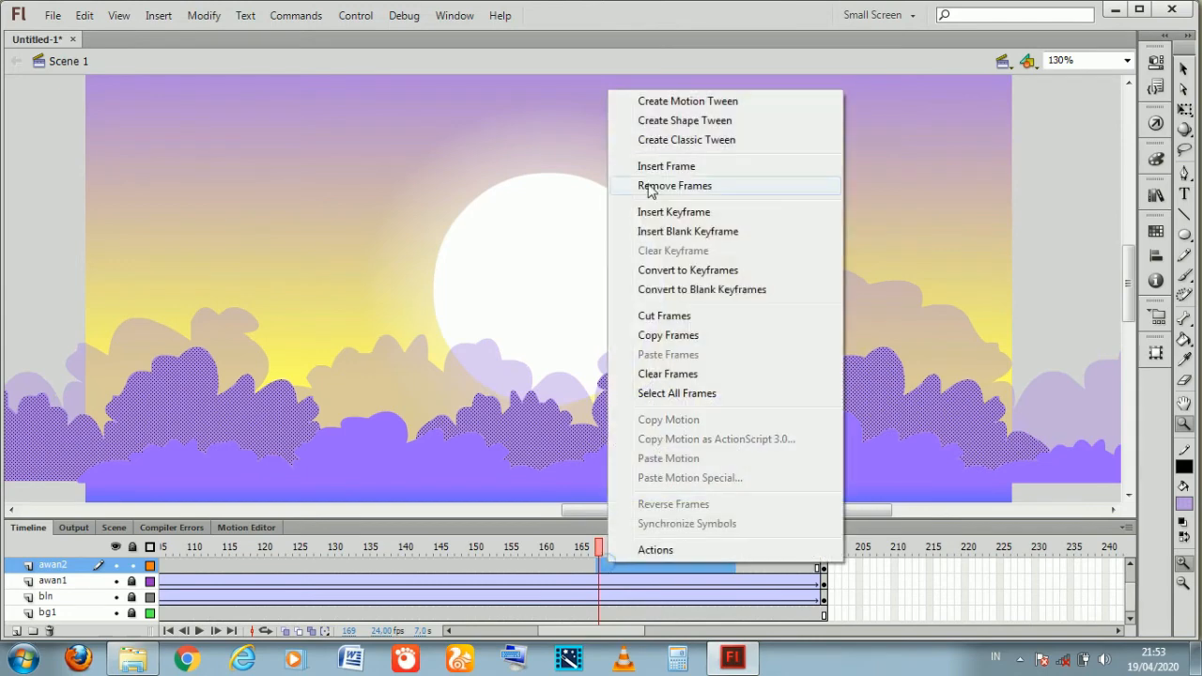
pyautogui.click(663, 140)
# Shift the awan2 clouds at frame 200 to the right so the layer drifts rightward across the scene
pyautogui.moveTo(629, 632)
pyautogui.mouseDown()
pyautogui.moveTo(516, 616)
pyautogui.moveTo(624, 639)
pyautogui.mouseUp()
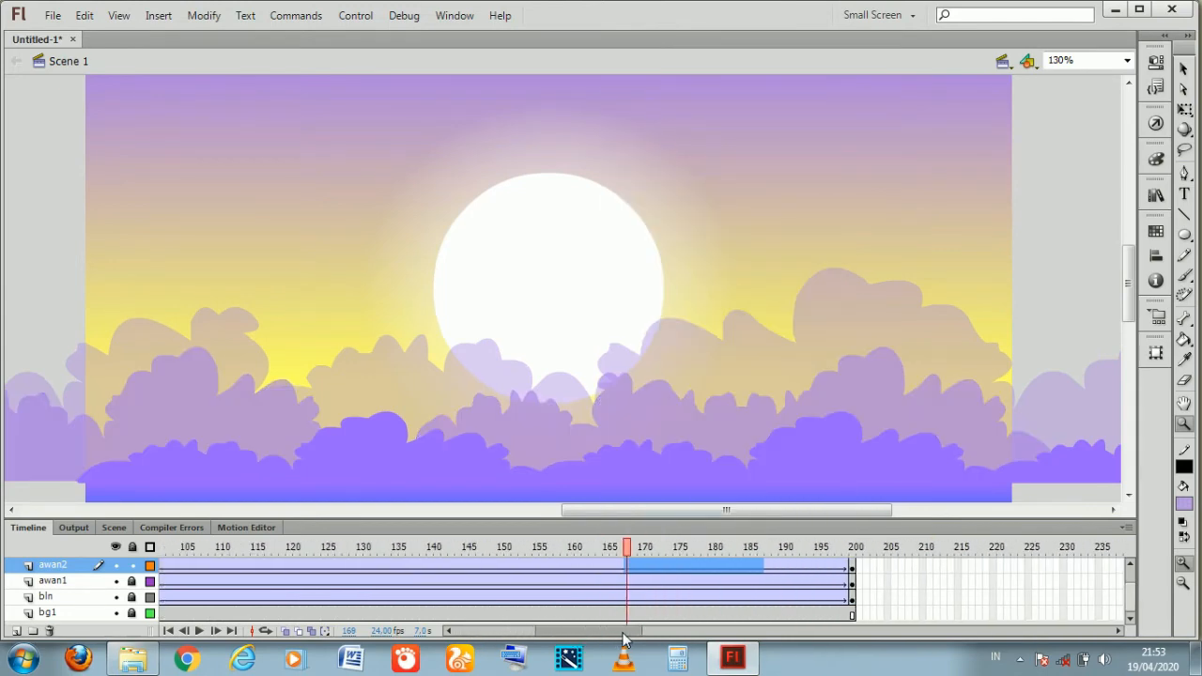
pyautogui.click(852, 569)
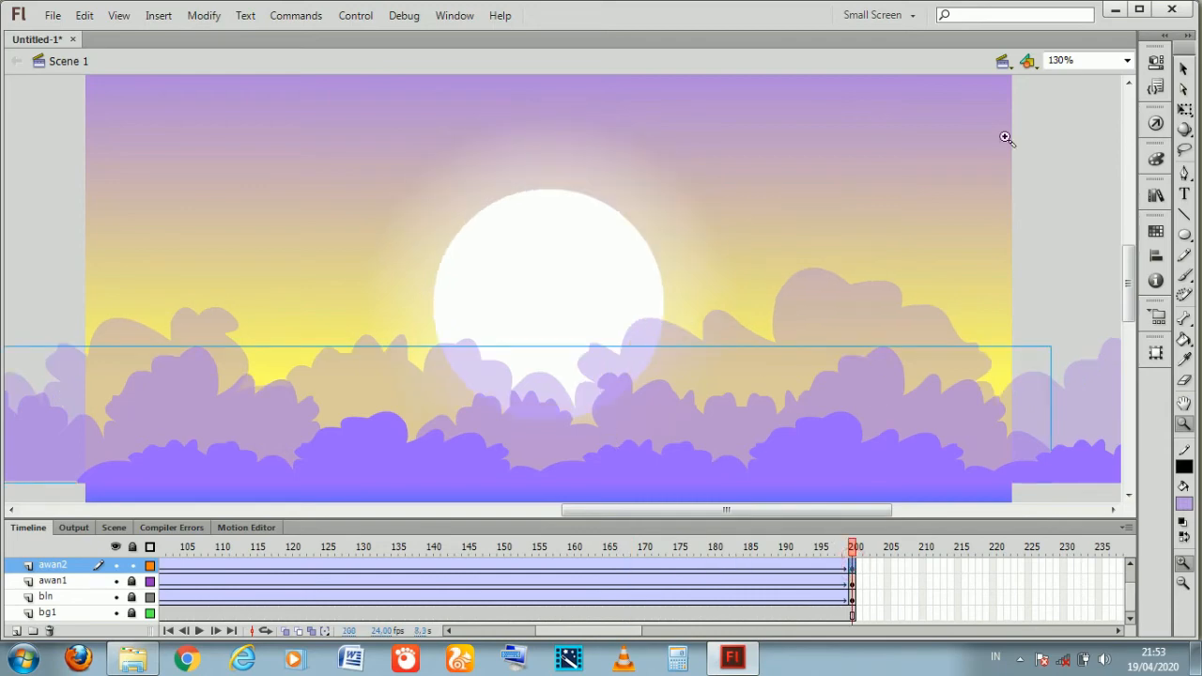
pyautogui.click(1182, 70)
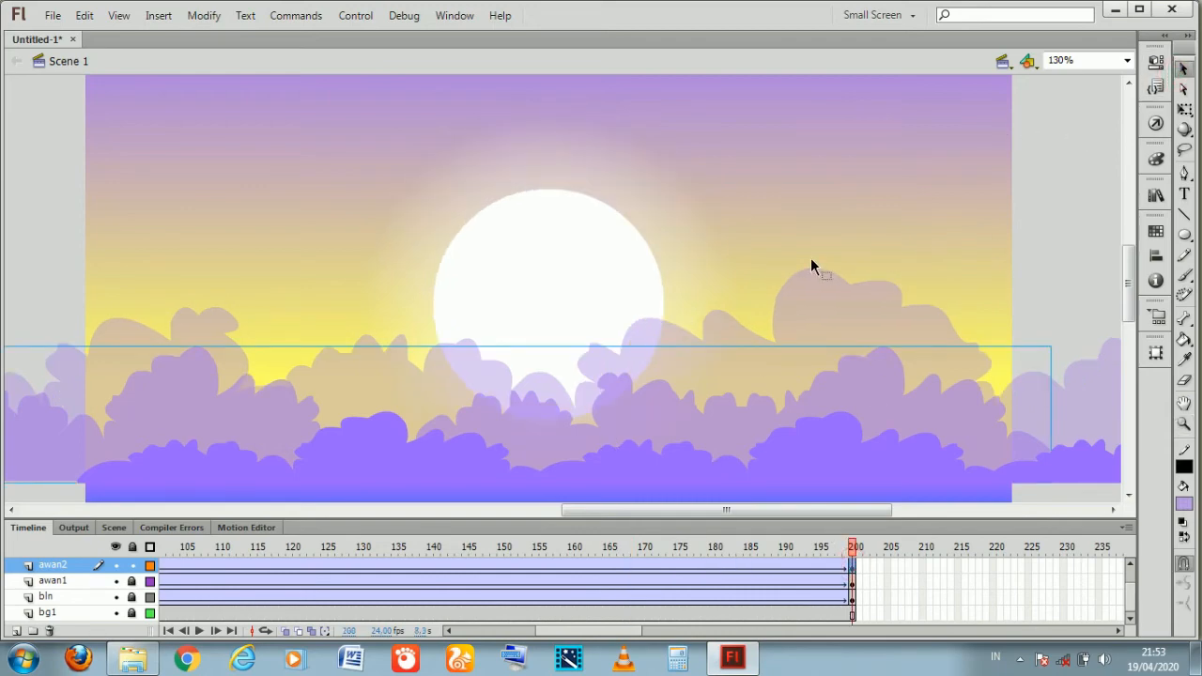
pyautogui.hotkey('shift', 'Right')
pyautogui.hotkey('shift', 'Right')
pyautogui.hotkey('shift', 'Right')
pyautogui.hotkey('shift', 'Right')
pyautogui.hotkey('shift', 'Right')
pyautogui.hotkey('shift', 'Right')
pyautogui.hotkey('shift', 'Right')
pyautogui.hotkey('shift', 'Right')
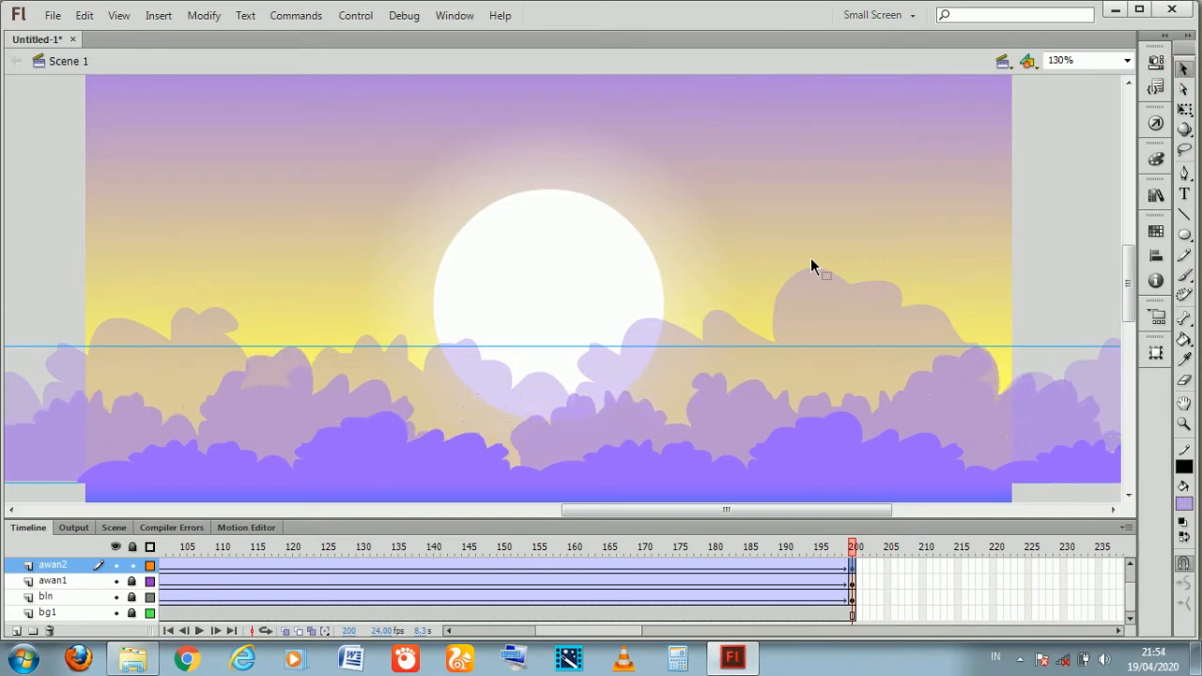
# Test the movie twice to check the rightward drift of the awan2 clouds, closing the preview each time
pyautogui.hotkey('ctrl', 'Return')
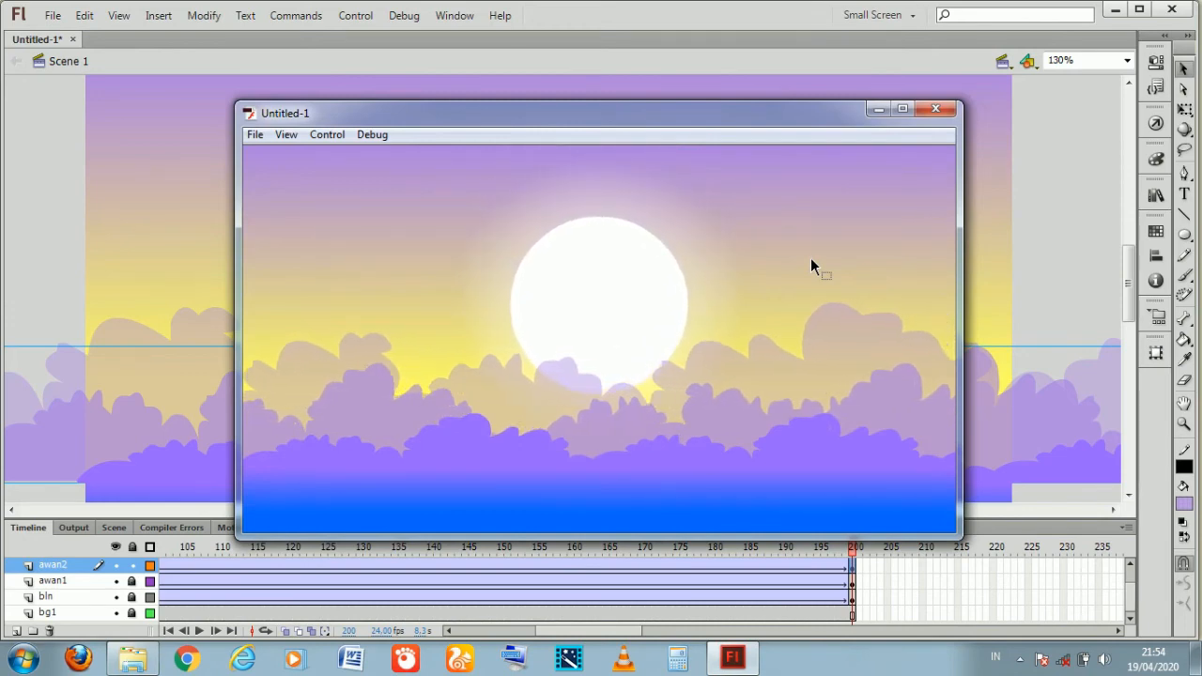
pyautogui.click(935, 113)
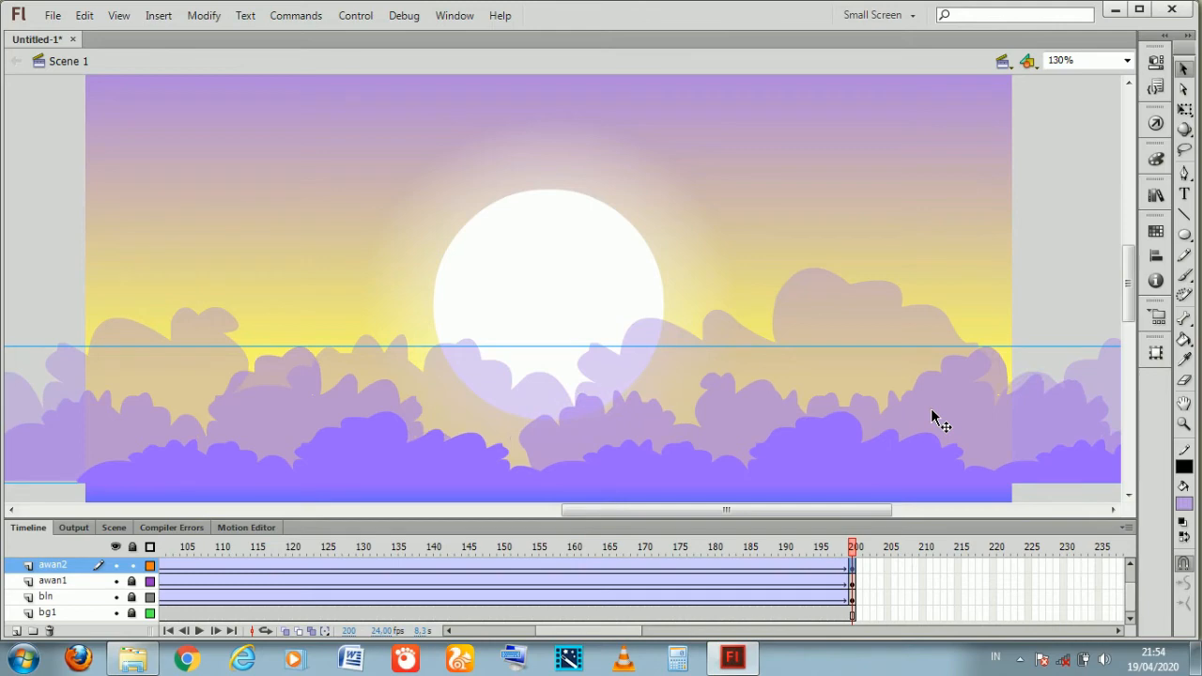
pyautogui.hotkey('ctrl', 'Return')
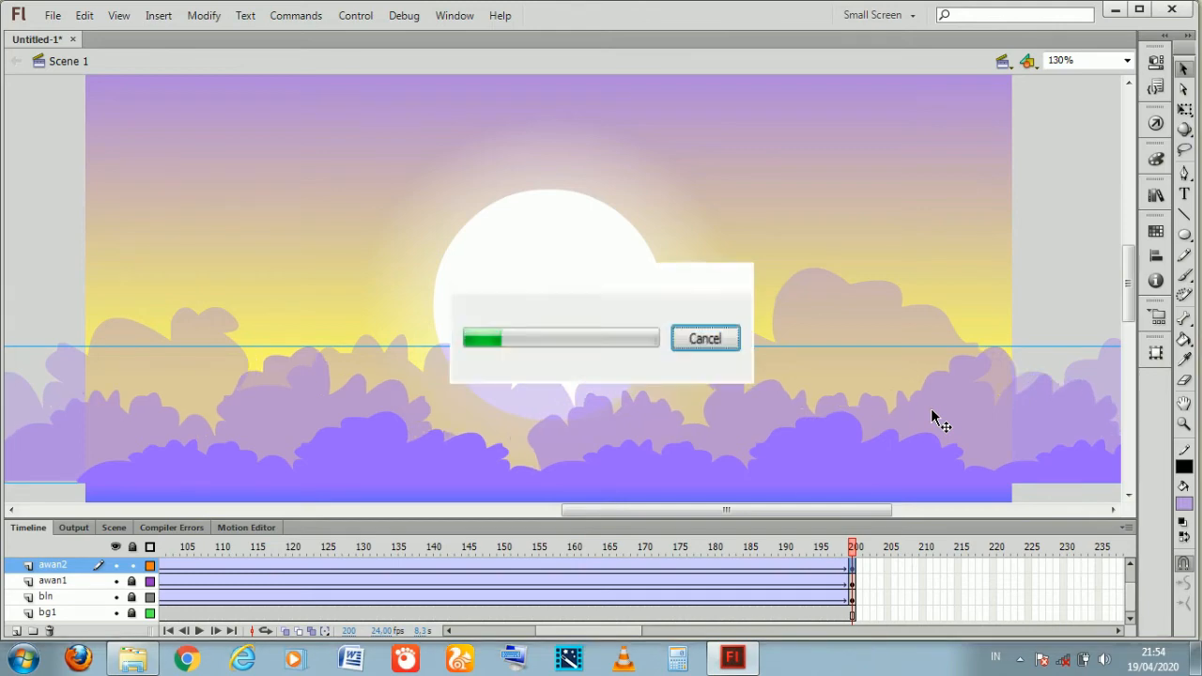
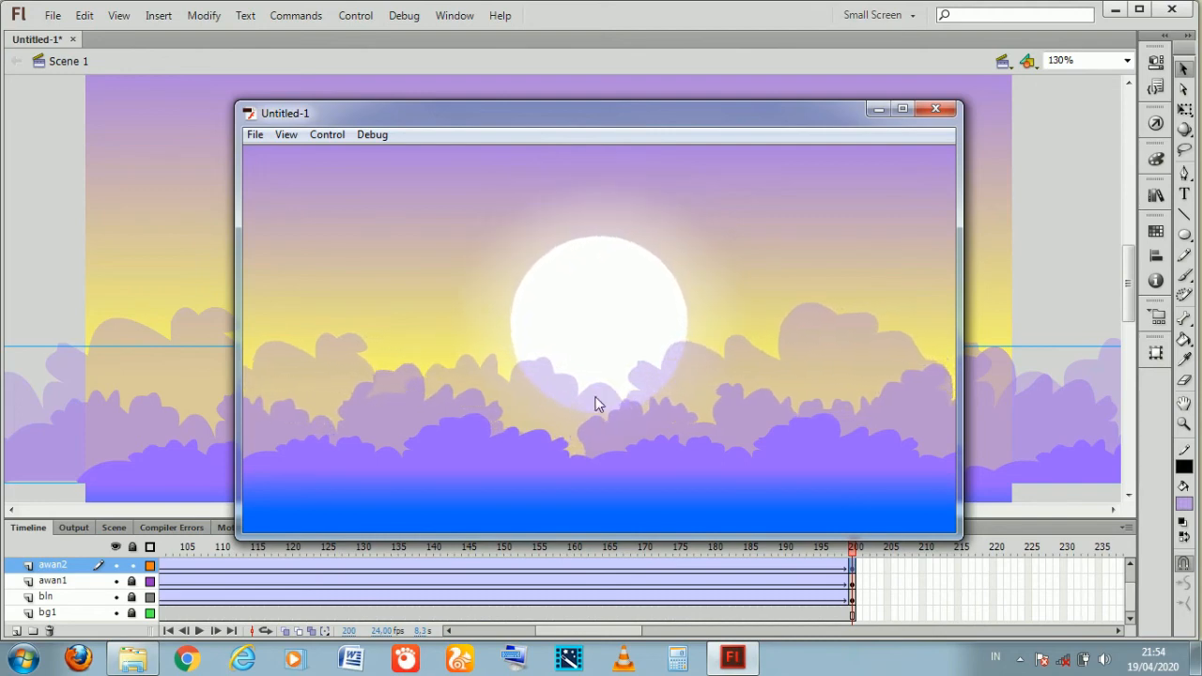
pyautogui.click(933, 109)
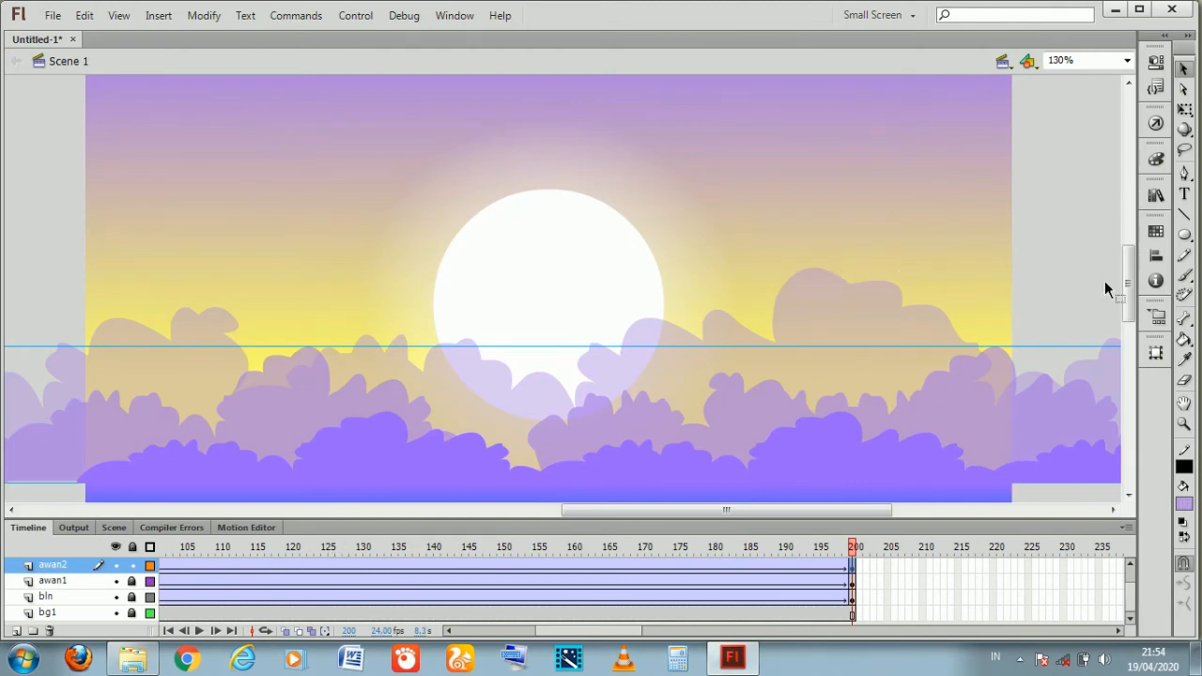
# Lock the awan2 layer, unlock awan3 and select its cloud row at frame 171
pyautogui.moveTo(1130, 299); pyautogui.dragTo(1132, 321)
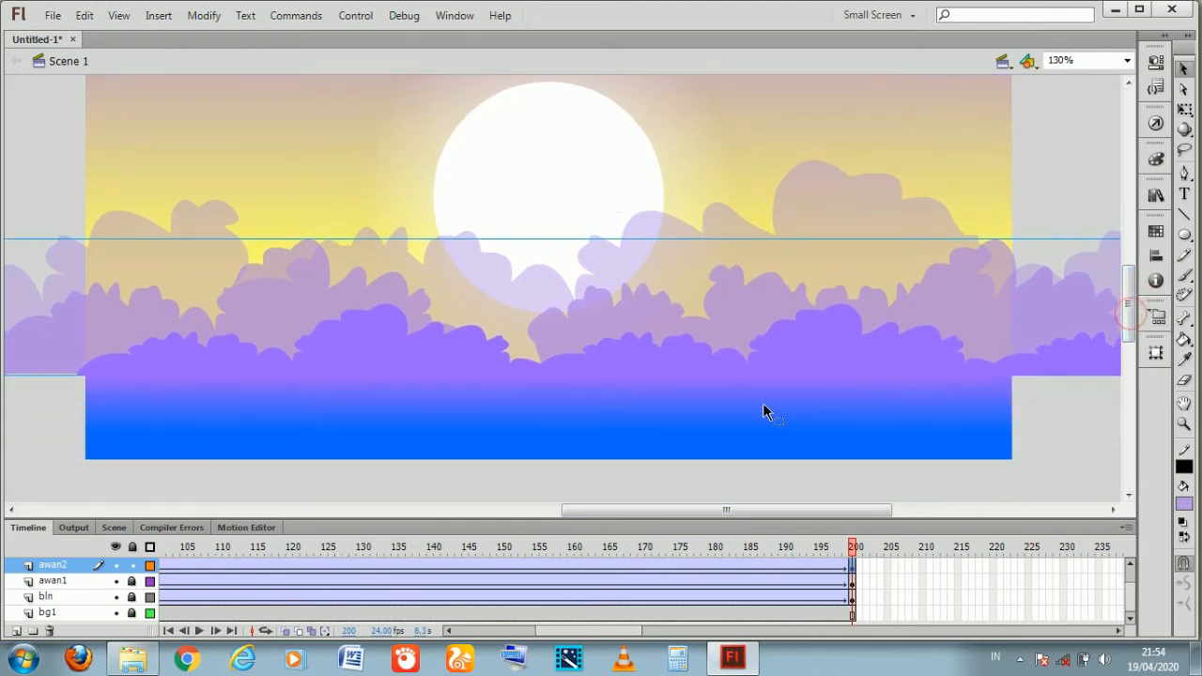
pyautogui.scroll(2, 139, 574)
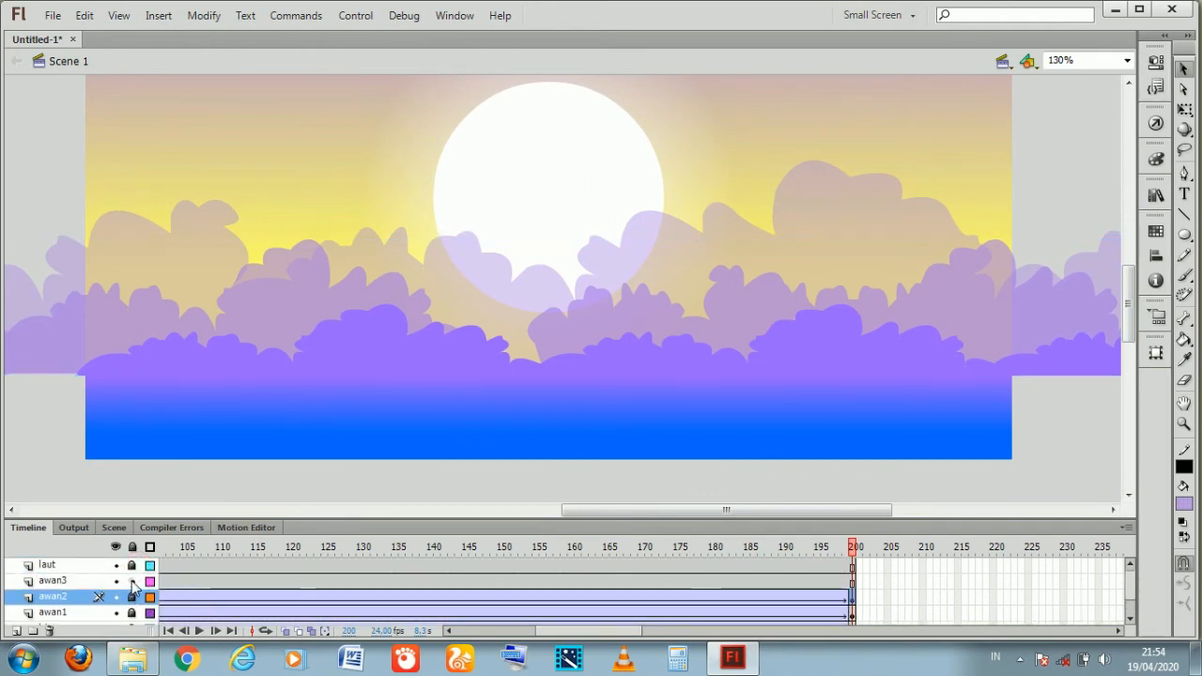
pyautogui.click(646, 581)
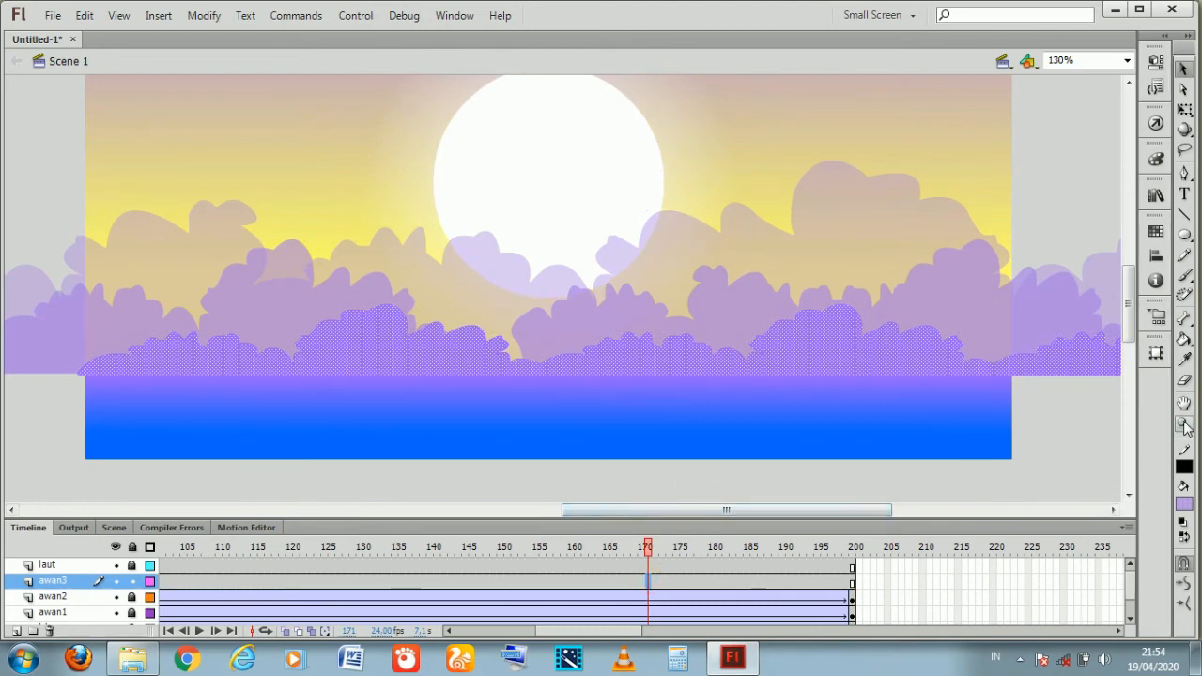
pyautogui.moveTo(784, 517); pyautogui.dragTo(682, 494)
pyautogui.hscroll(10, 670, 492)
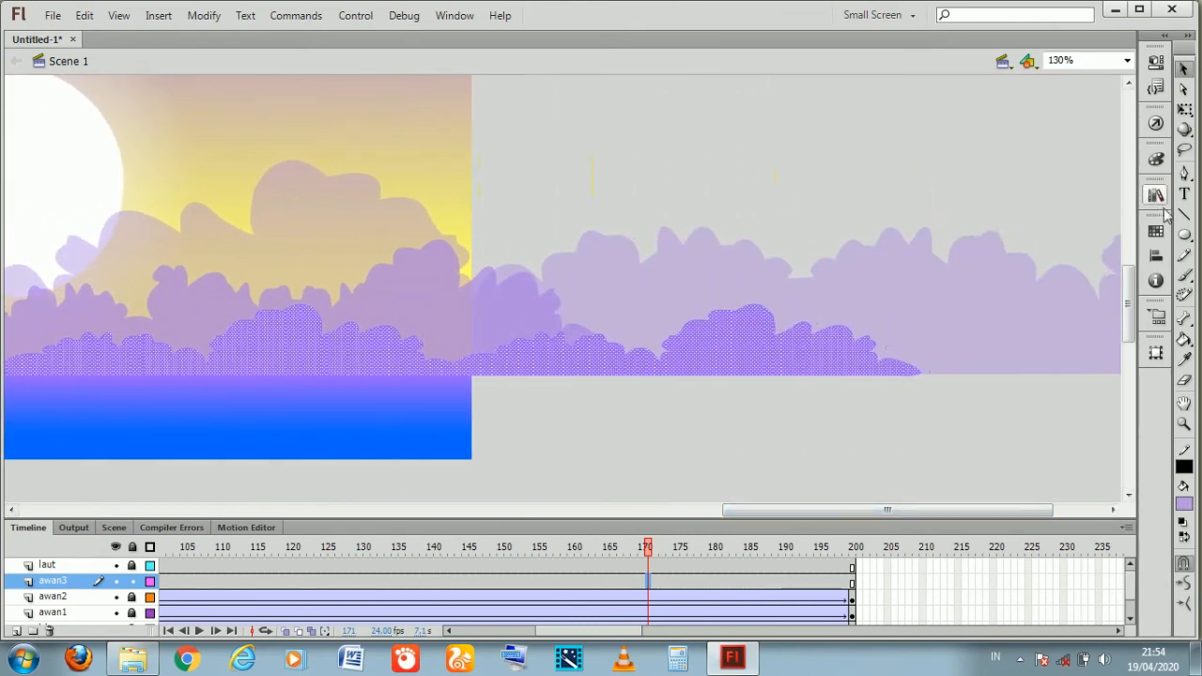
# Brush an arrow pointing left above the clouds outside the stage on the awan3 layer and undo it
pyautogui.click(1184, 272)
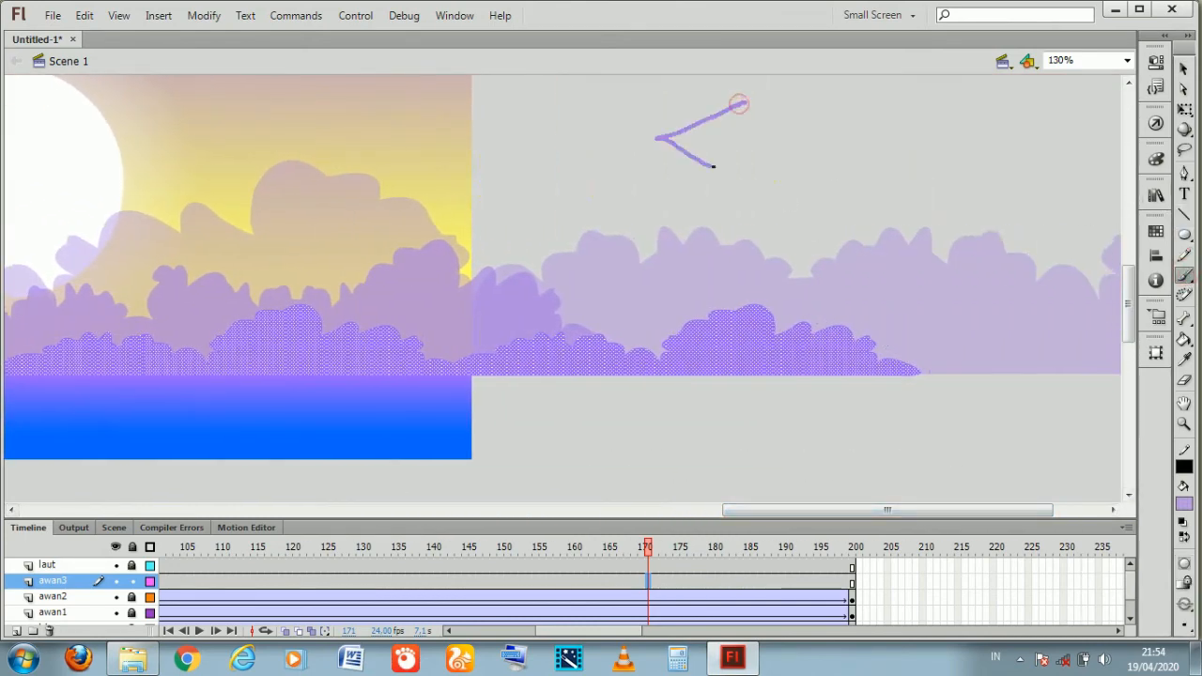
pyautogui.moveTo(738, 103); pyautogui.dragTo(747, 102)
pyautogui.moveTo(664, 143); pyautogui.dragTo(664, 143)
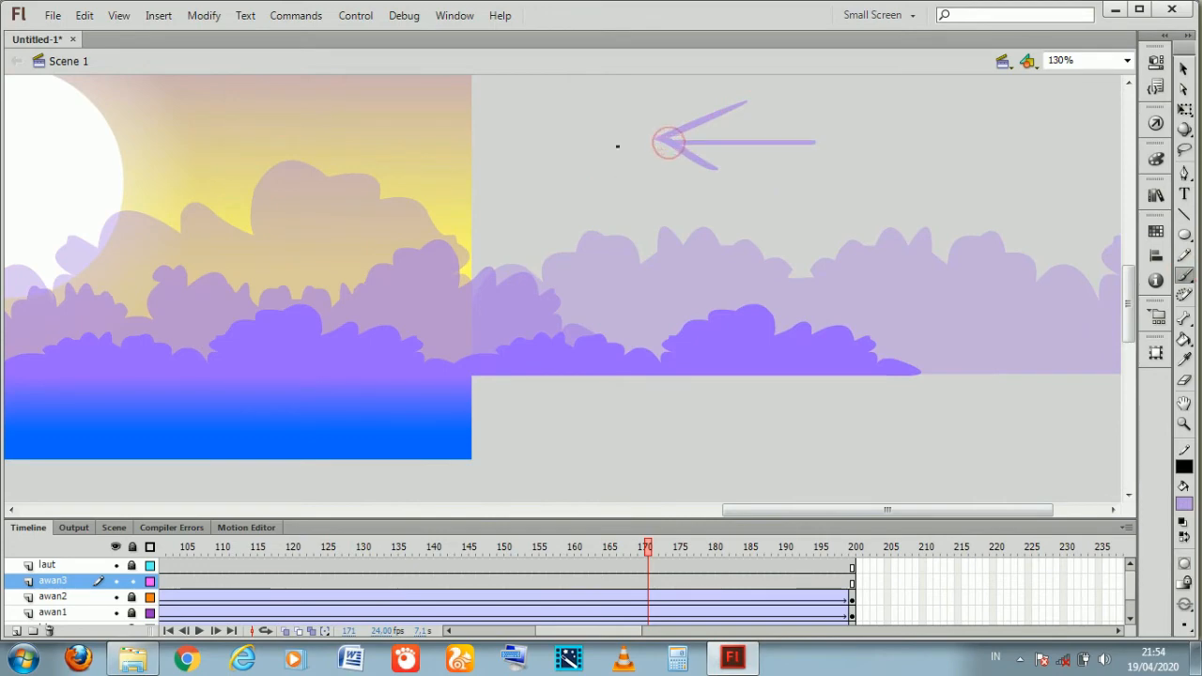
pyautogui.hotkey('ctrl', 'z')
pyautogui.hotkey('ctrl', 'z')
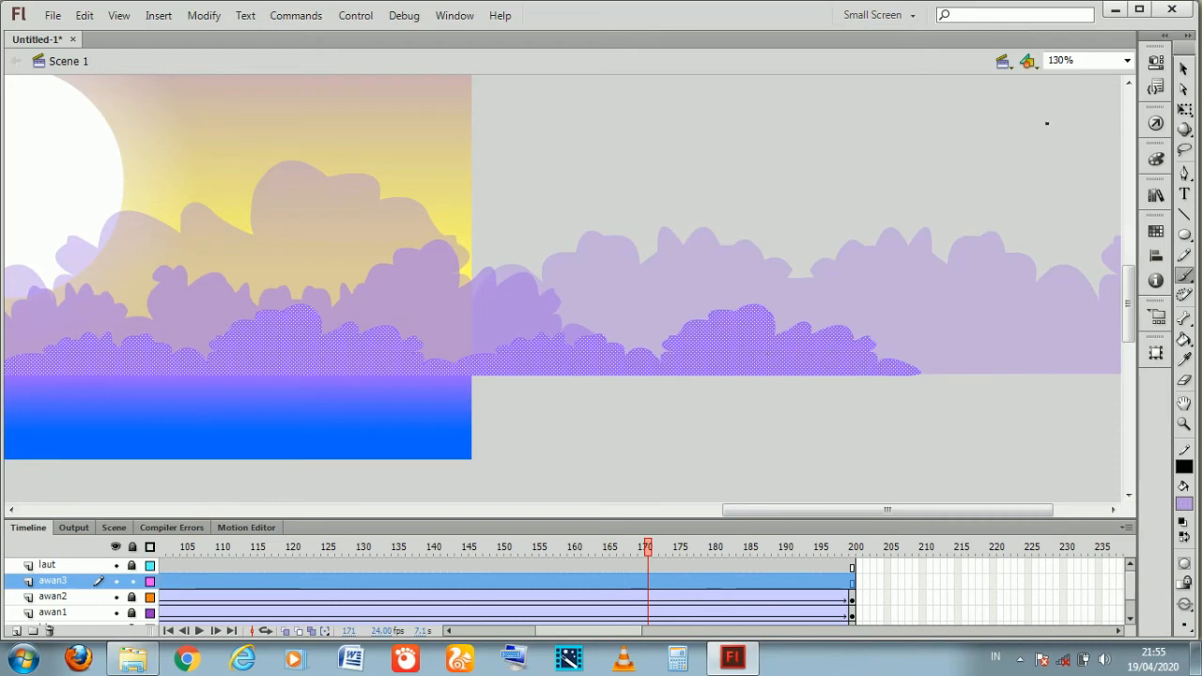
# Duplicate the awan3 cloud row and move the copy right until it joins the right end of the original row
pyautogui.click(1182, 70)
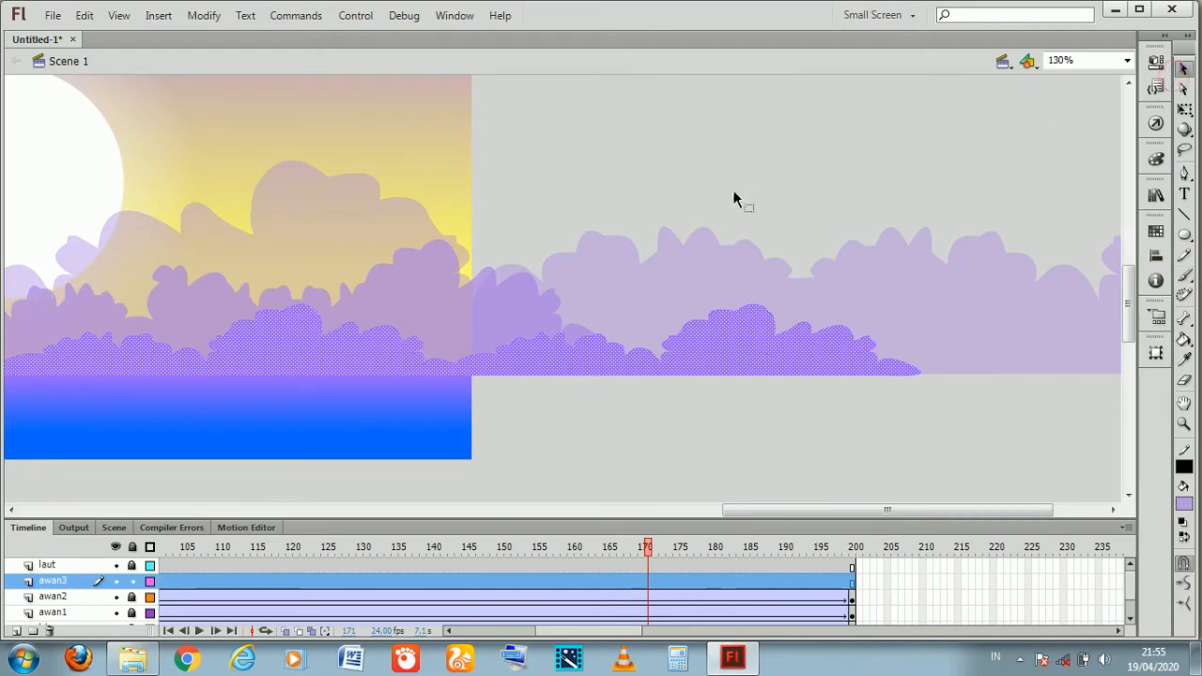
pyautogui.click(728, 162)
pyautogui.click(739, 348)
pyautogui.hotkey('ctrl', 'v')
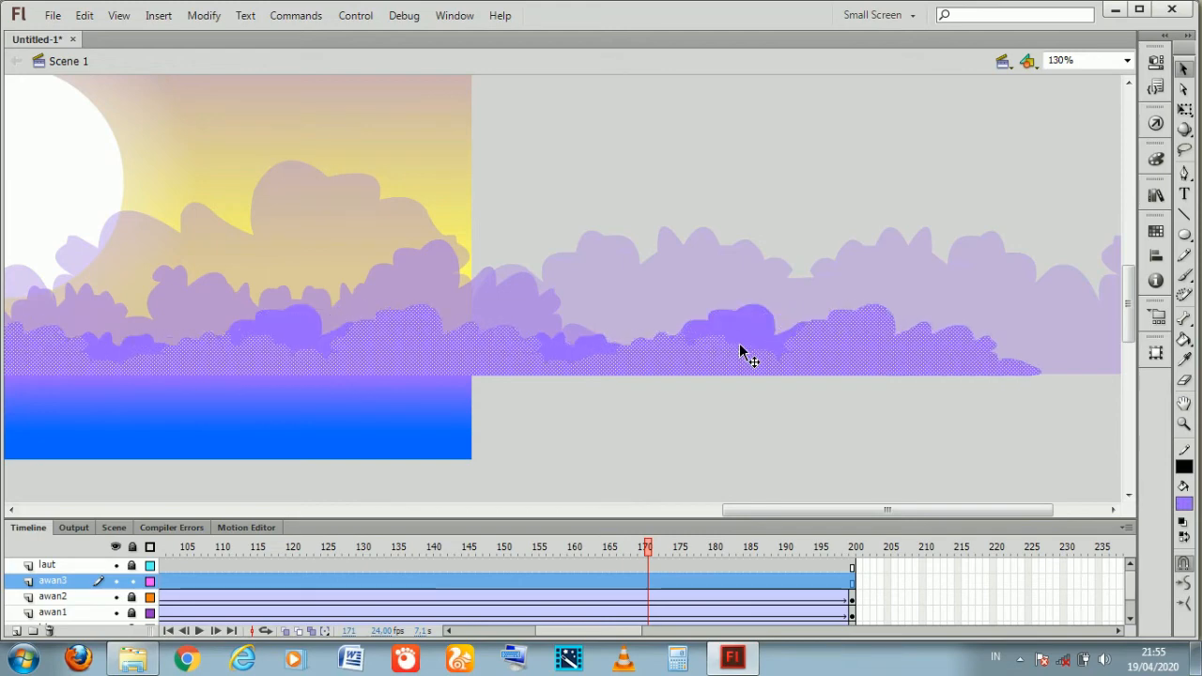
pyautogui.hotkey('shift', 'Right')
pyautogui.hotkey('shift', 'Right')
pyautogui.hotkey('shift', 'Right')
pyautogui.hotkey('shift', 'Right')
pyautogui.hotkey('shift', 'Right')
pyautogui.hotkey('shift', 'Right')
pyautogui.hotkey('shift', 'Right')
pyautogui.hotkey('shift', 'Right')
pyautogui.hotkey('shift', 'Right')
pyautogui.hotkey('shift', 'Right')
pyautogui.hotkey('shift', 'Right')
pyautogui.hotkey('shift', 'Right')
pyautogui.hotkey('shift', 'Right')
pyautogui.hotkey('shift', 'Right')
pyautogui.hotkey('shift', 'Right')
pyautogui.hotkey('shift', 'Right')
pyautogui.hotkey('shift', 'Right')
pyautogui.hotkey('shift', 'Right')
pyautogui.hotkey('shift', 'Right')
pyautogui.hotkey('shift', 'Right')
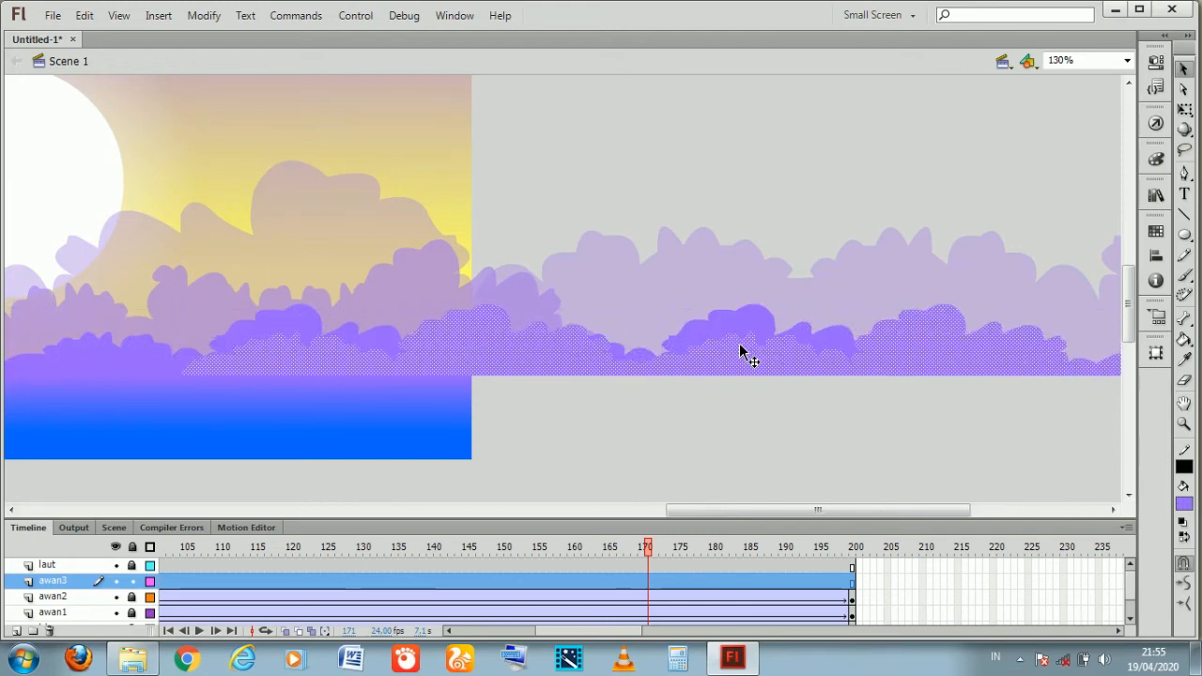
pyautogui.hotkey('shift', 'Right')
pyautogui.hotkey('shift', 'Right')
pyautogui.hotkey('shift', 'Right')
pyautogui.hotkey('shift', 'Right')
pyautogui.hotkey('shift', 'Right')
pyautogui.hotkey('shift', 'Right')
pyautogui.hotkey('shift', 'Right')
pyautogui.hotkey('shift', 'Right')
pyautogui.hotkey('shift', 'Right')
pyautogui.hotkey('shift', 'Right')
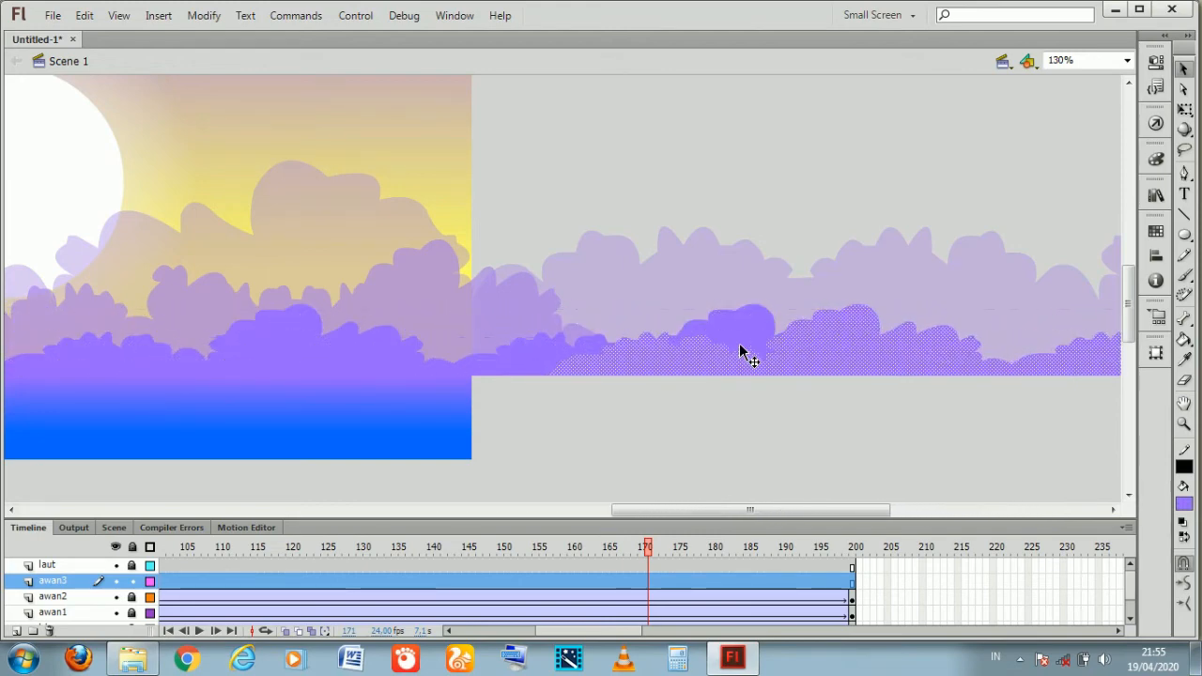
pyautogui.hotkey('shift', 'Right')
pyautogui.hotkey('shift', 'Right')
pyautogui.hotkey('shift', 'Right')
pyautogui.hotkey('shift', 'Right')
pyautogui.hotkey('shift', 'Right')
pyautogui.hotkey('shift', 'Right')
pyautogui.hotkey('shift', 'Right')
pyautogui.hotkey('shift', 'Right')
pyautogui.hotkey('shift', 'Right')
pyautogui.hotkey('shift', 'Right')
pyautogui.hotkey('shift', 'Right')
pyautogui.hotkey('shift', 'Right')
pyautogui.hotkey('shift', 'Right')
pyautogui.hotkey('shift', 'Right')
pyautogui.hotkey('shift', 'Right')
pyautogui.hotkey('shift', 'Right')
pyautogui.hotkey('shift', 'Right')
pyautogui.hotkey('shift', 'Right')
pyautogui.hotkey('shift', 'Right')
pyautogui.hotkey('shift', 'Right')
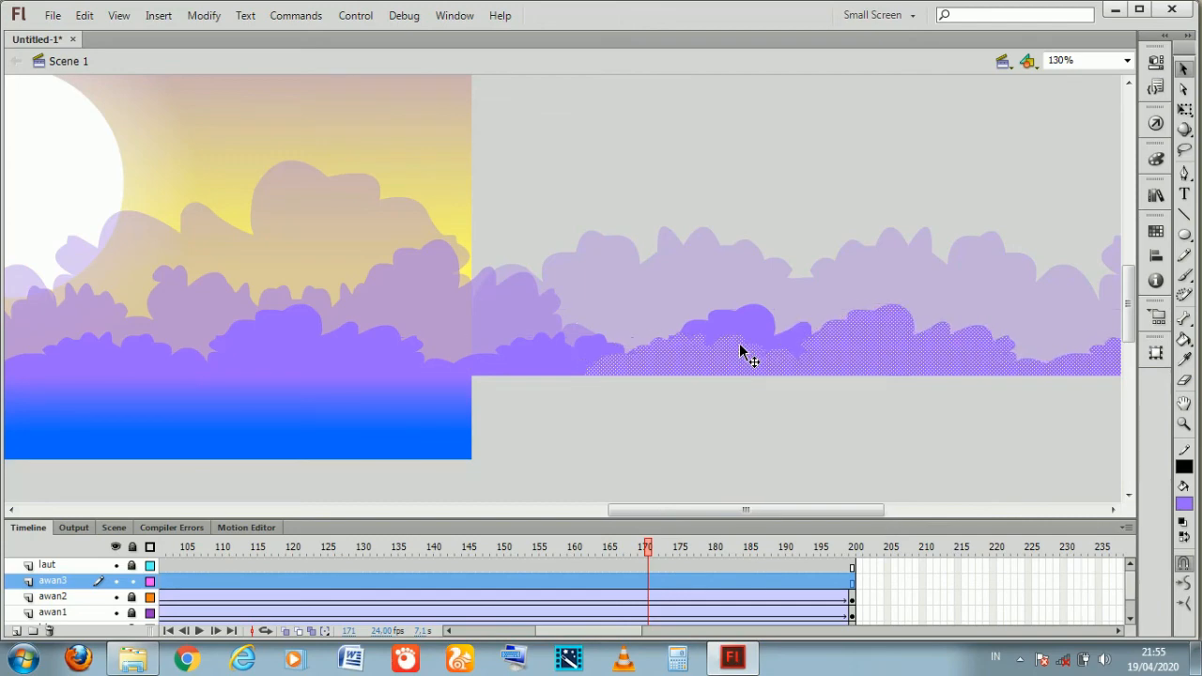
pyautogui.hotkey('shift', 'Right')
pyautogui.hotkey('shift', 'Right')
pyautogui.hotkey('shift', 'Right')
pyautogui.hotkey('shift', 'Right')
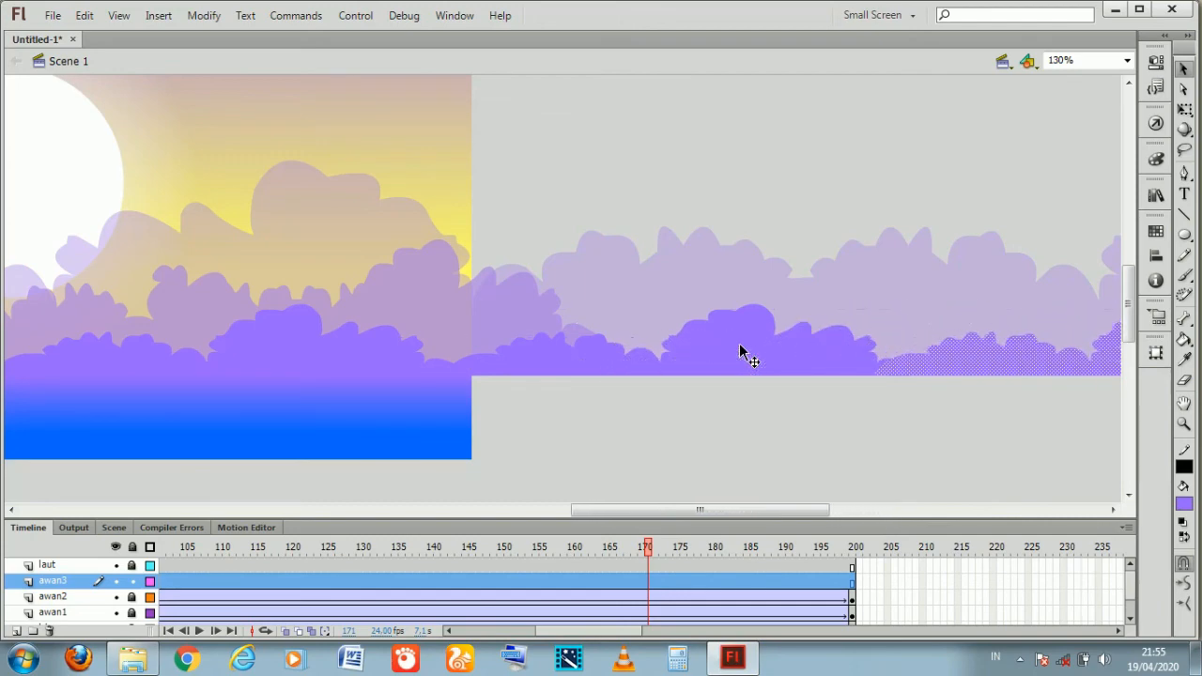
pyautogui.click(755, 453)
# Insert a keyframe at frame 200 of the awan3 layer
pyautogui.moveTo(632, 510); pyautogui.dragTo(529, 522)
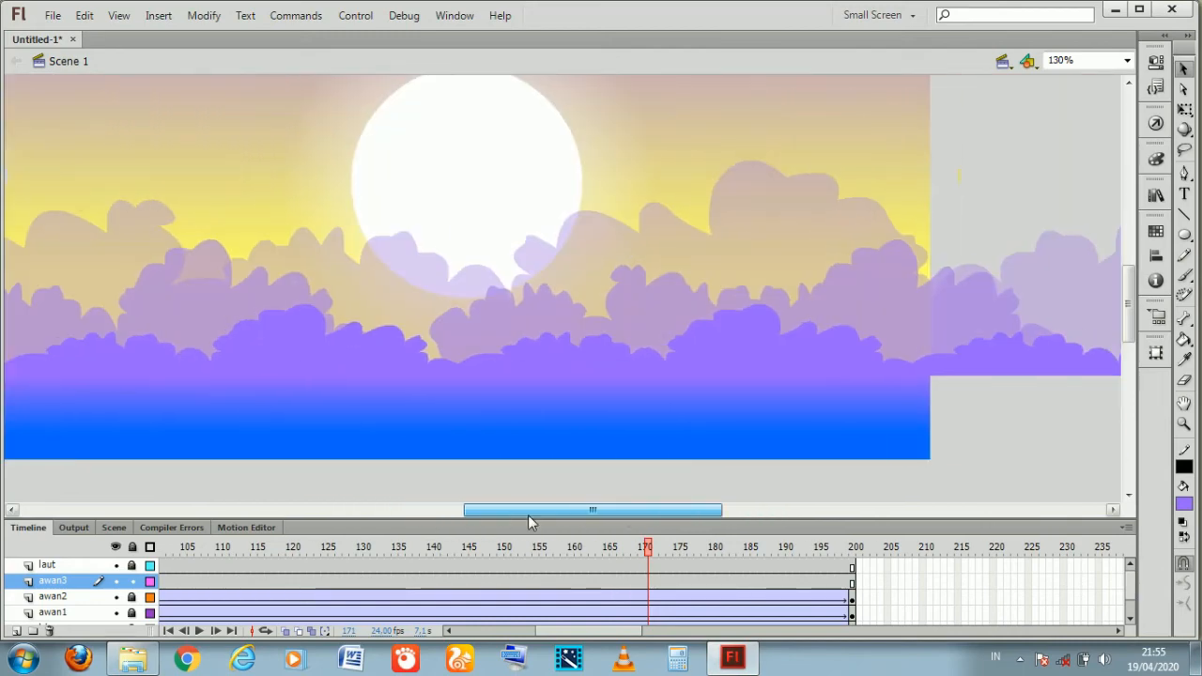
pyautogui.click(1183, 424)
pyautogui.click(1183, 582)
pyautogui.click(461, 295)
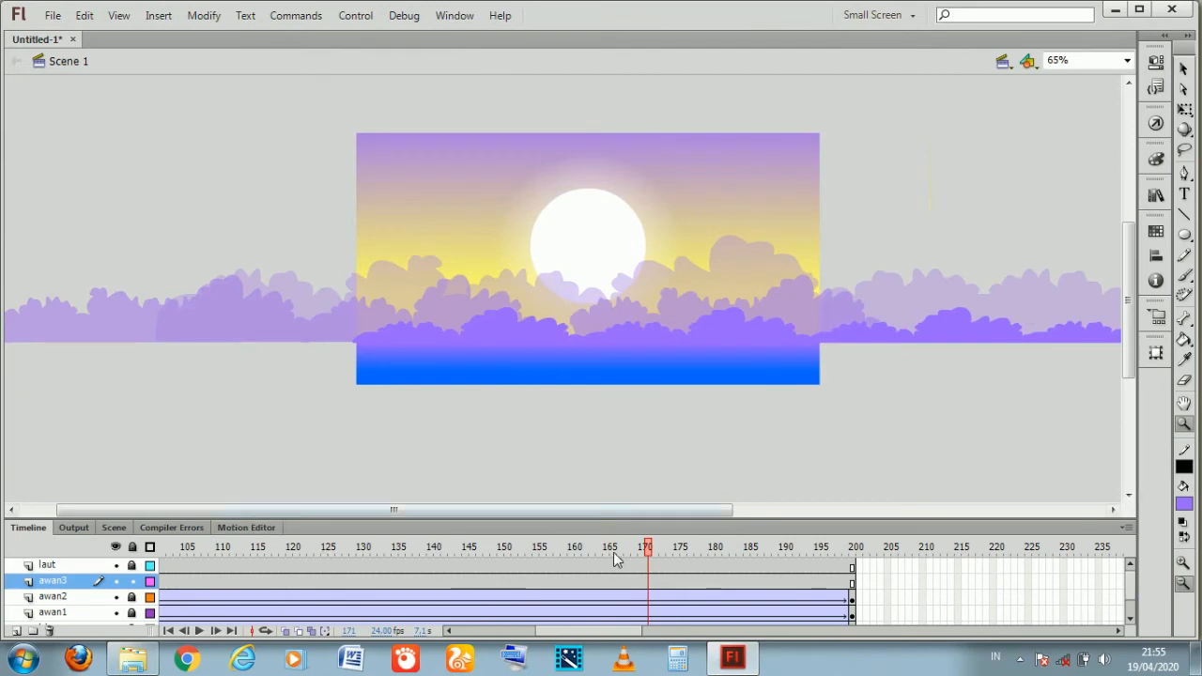
pyautogui.click(851, 592)
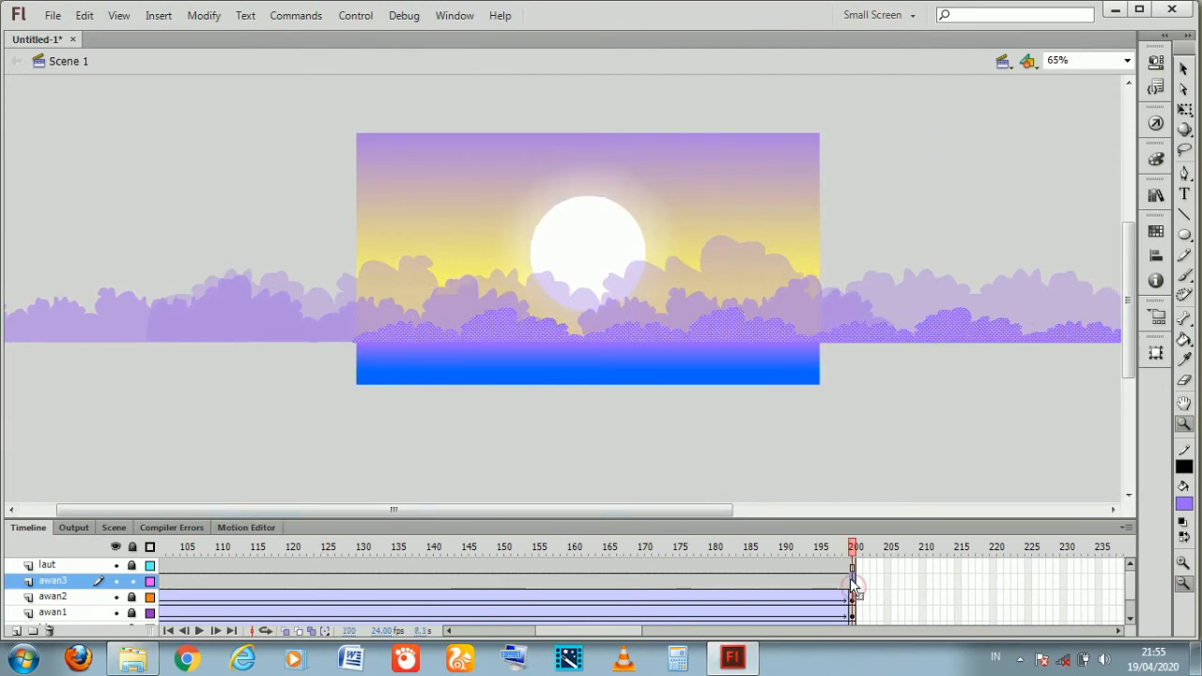
pyautogui.rightClick(852, 587)
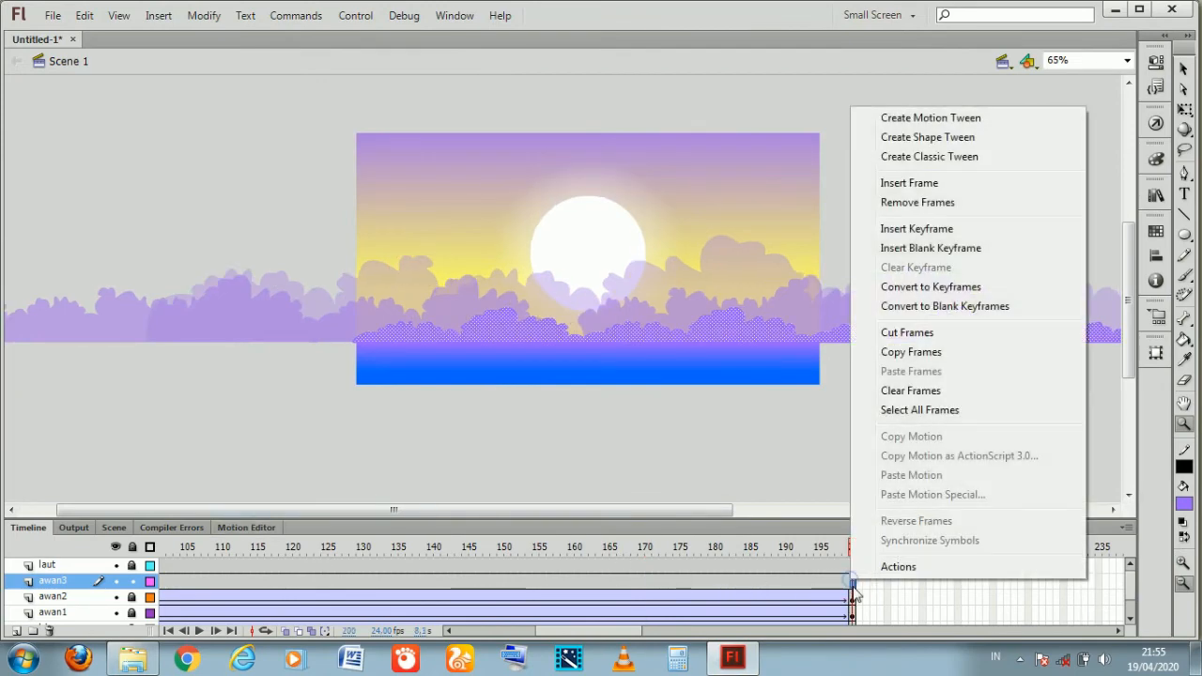
pyautogui.click(889, 237)
# Create a classic tween on the awan3 layer between its first keyframe and frame 200
pyautogui.moveTo(694, 585); pyautogui.dragTo(376, 585)
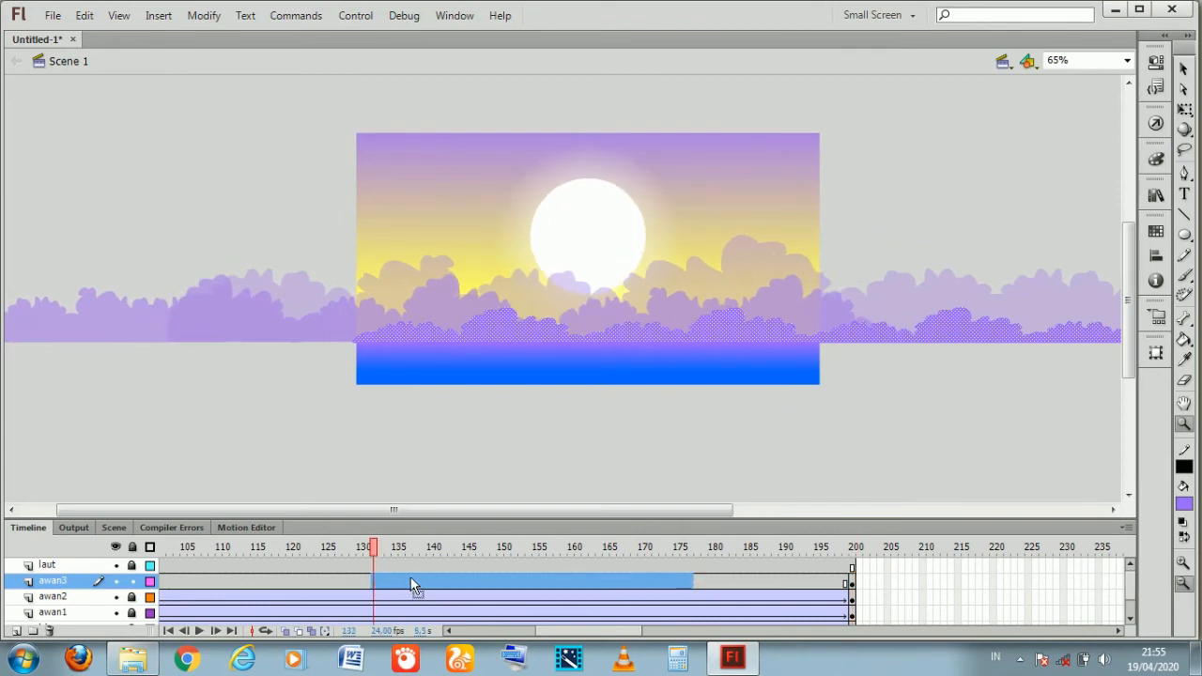
pyautogui.rightClick(413, 584)
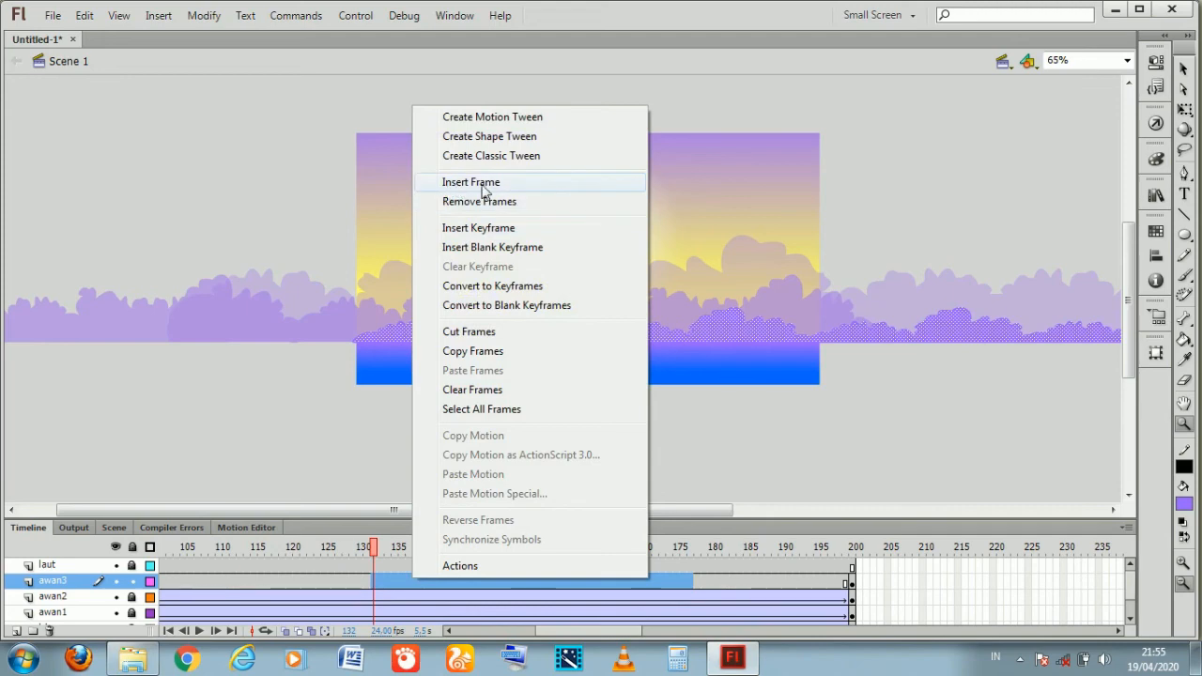
pyautogui.click(495, 158)
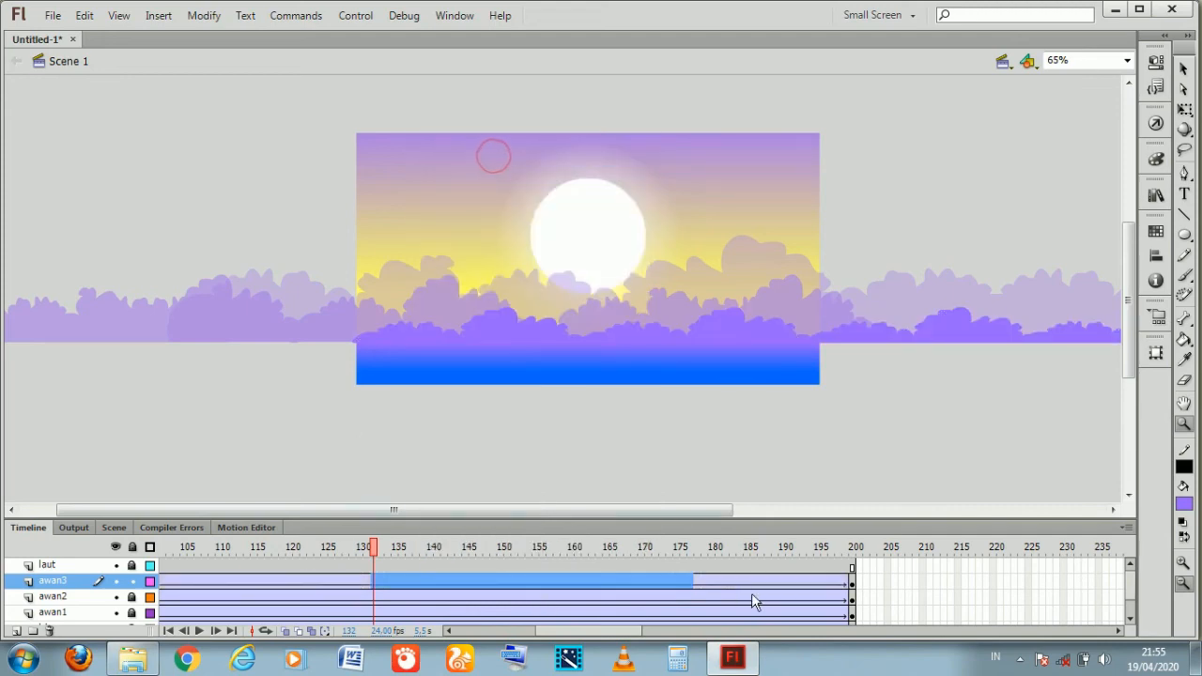
# Shift the awan3 clouds left at frame 200 so their left end lies outside the stage, and test the movie
pyautogui.click(852, 581)
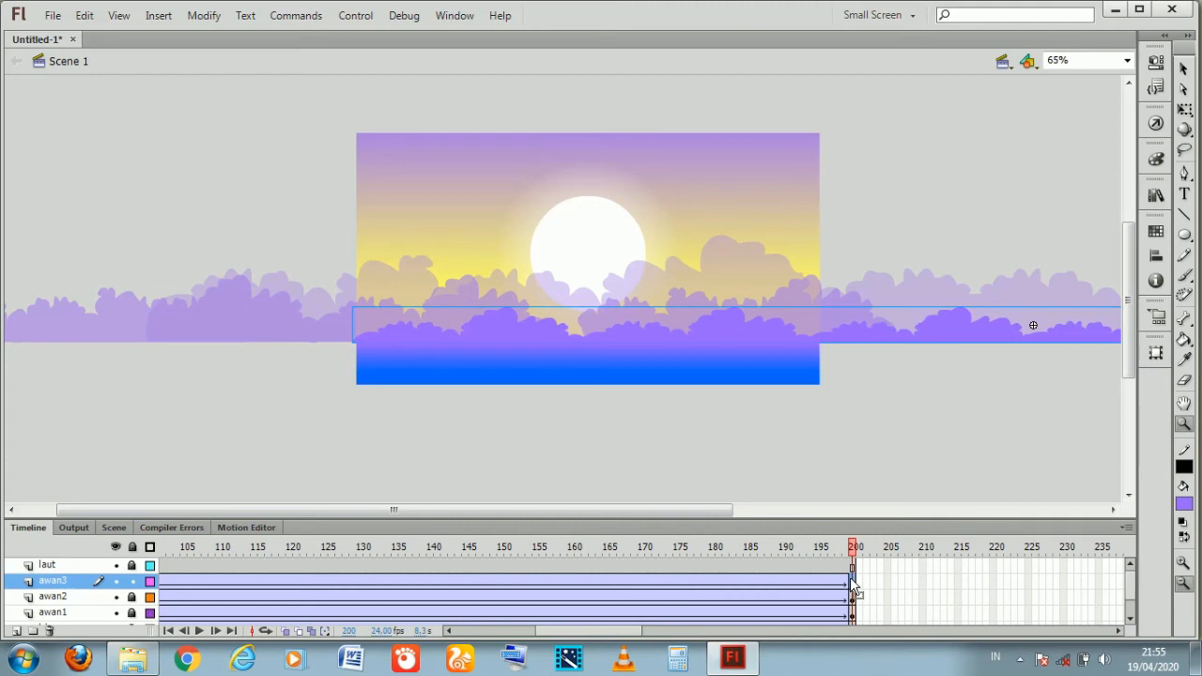
pyautogui.hotkey('shift', 'Left')
pyautogui.hotkey('shift', 'Left')
pyautogui.hotkey('shift', 'Left')
pyautogui.hotkey('shift', 'Left')
pyautogui.hotkey('shift', 'Left')
pyautogui.hotkey('shift', 'Left')
pyautogui.hotkey('shift', 'Left')
pyautogui.hotkey('shift', 'Left')
pyautogui.hotkey('shift', 'Left')
pyautogui.hotkey('shift', 'Left')
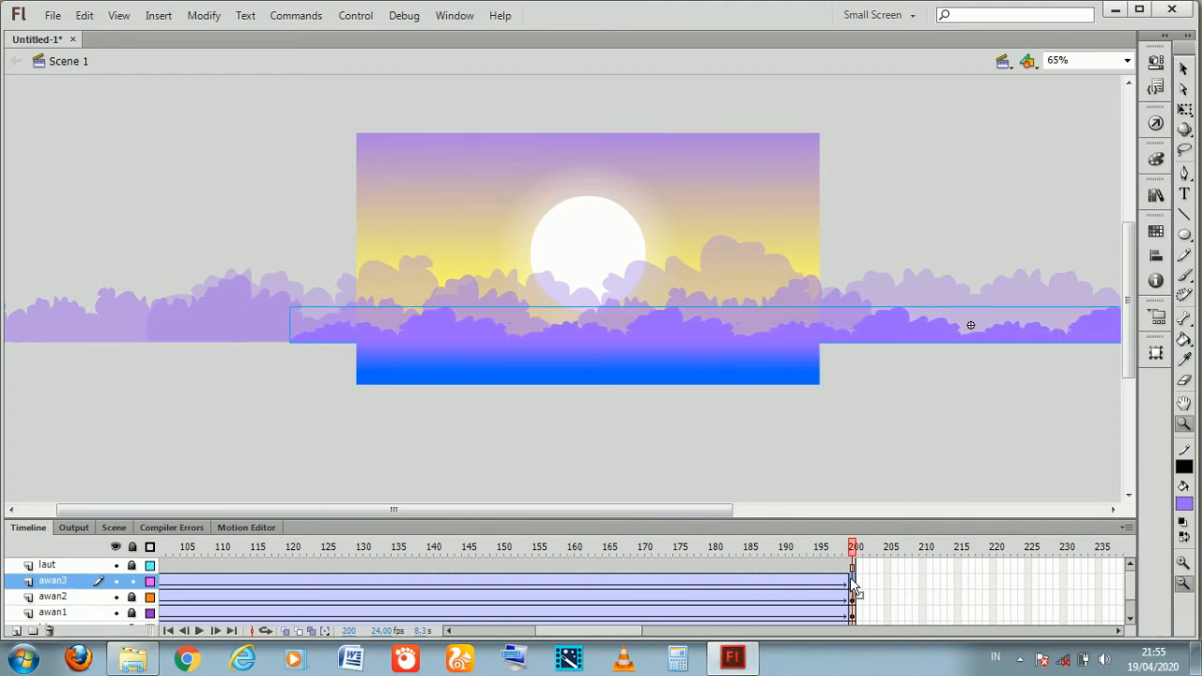
pyautogui.hotkey('shift', 'Left')
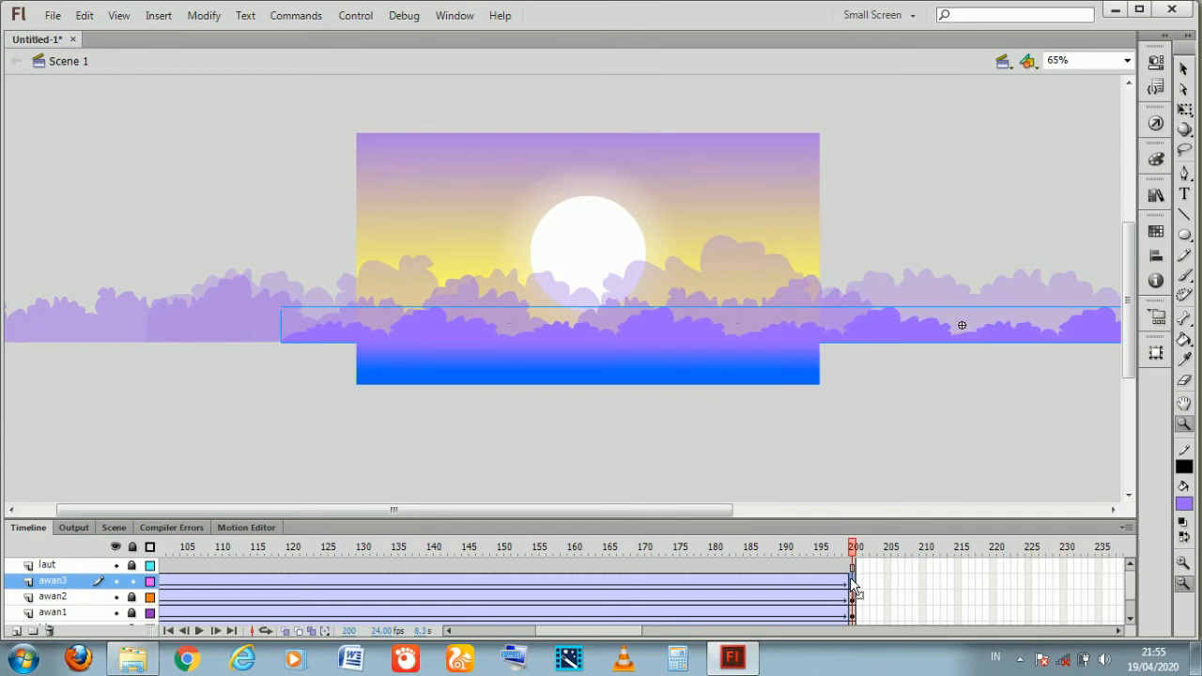
pyautogui.hotkey('ctrl', 'Return')
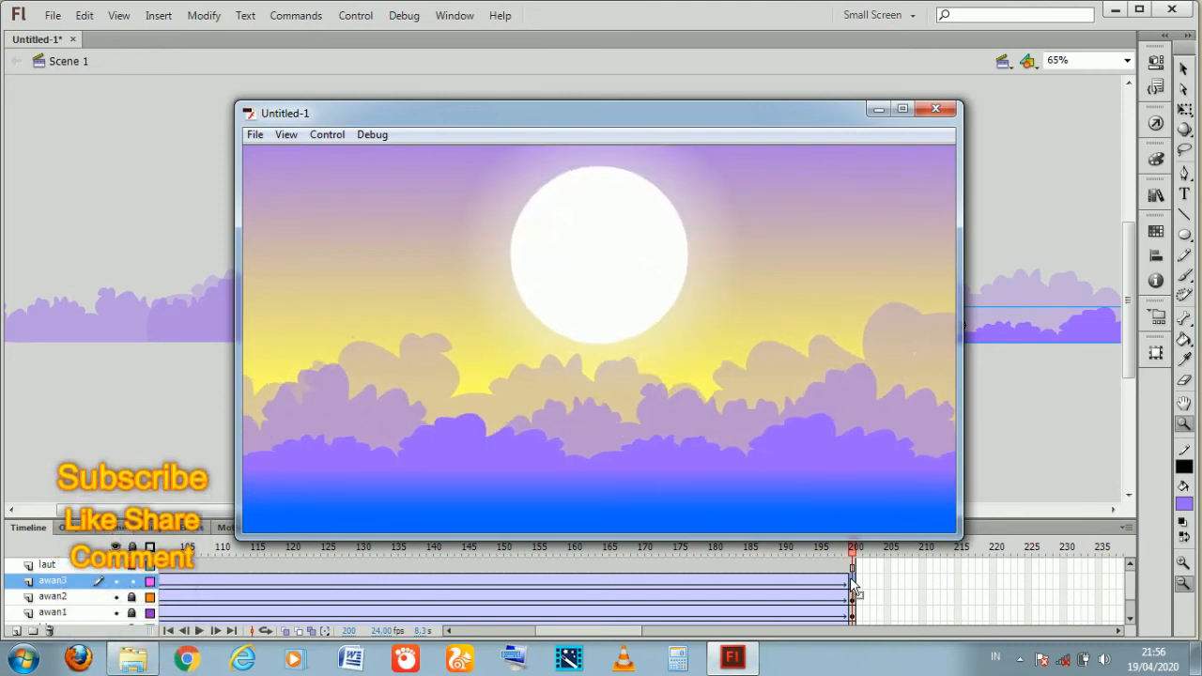
pyautogui.click(945, 112)
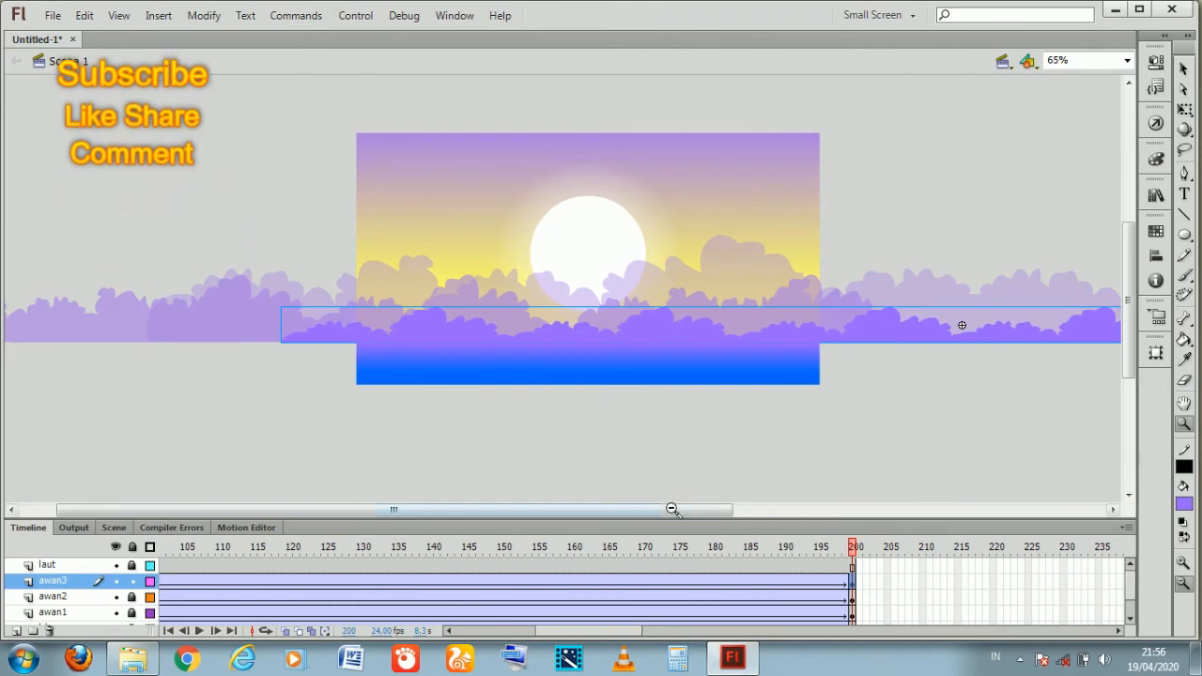
# Enlarge the timeline to show all six layers from laut to bg1, with the frames beyond 200 in view
pyautogui.moveTo(672, 518); pyautogui.dragTo(563, 443)
pyautogui.click(555, 637)
pyautogui.moveTo(566, 641); pyautogui.dragTo(634, 641)
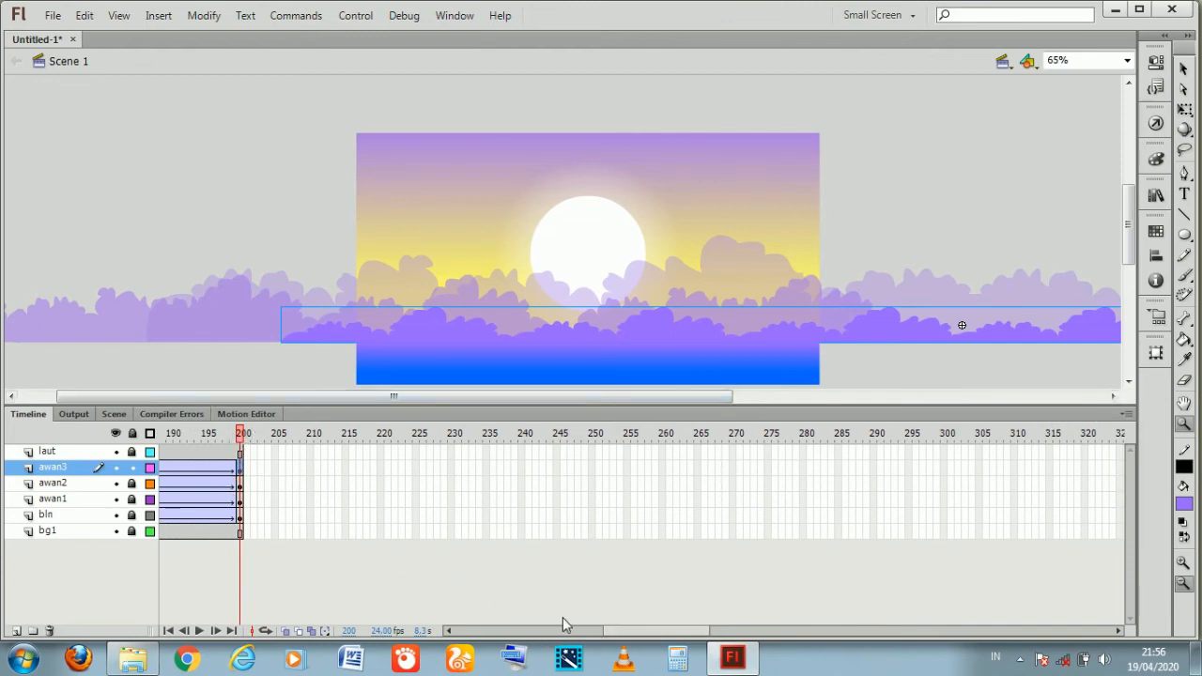
# Extend all six layers from laut to bg1 to frame 400 by inserting frames
pyautogui.moveTo(615, 635); pyautogui.dragTo(699, 644)
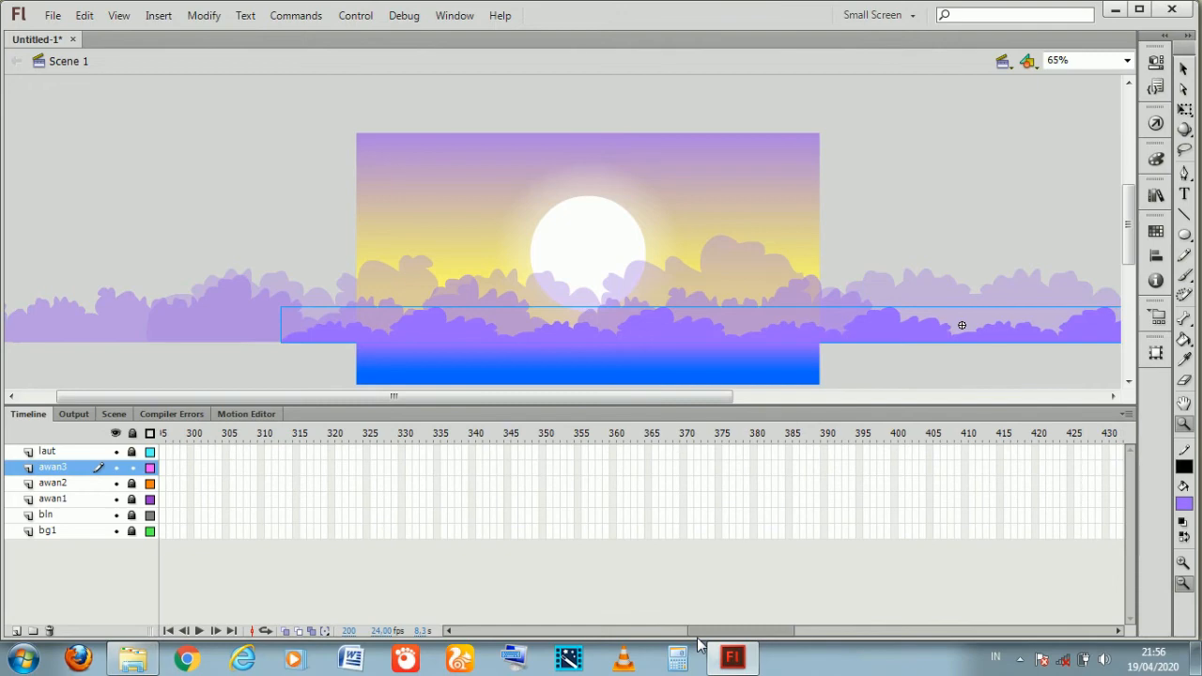
pyautogui.click(893, 451)
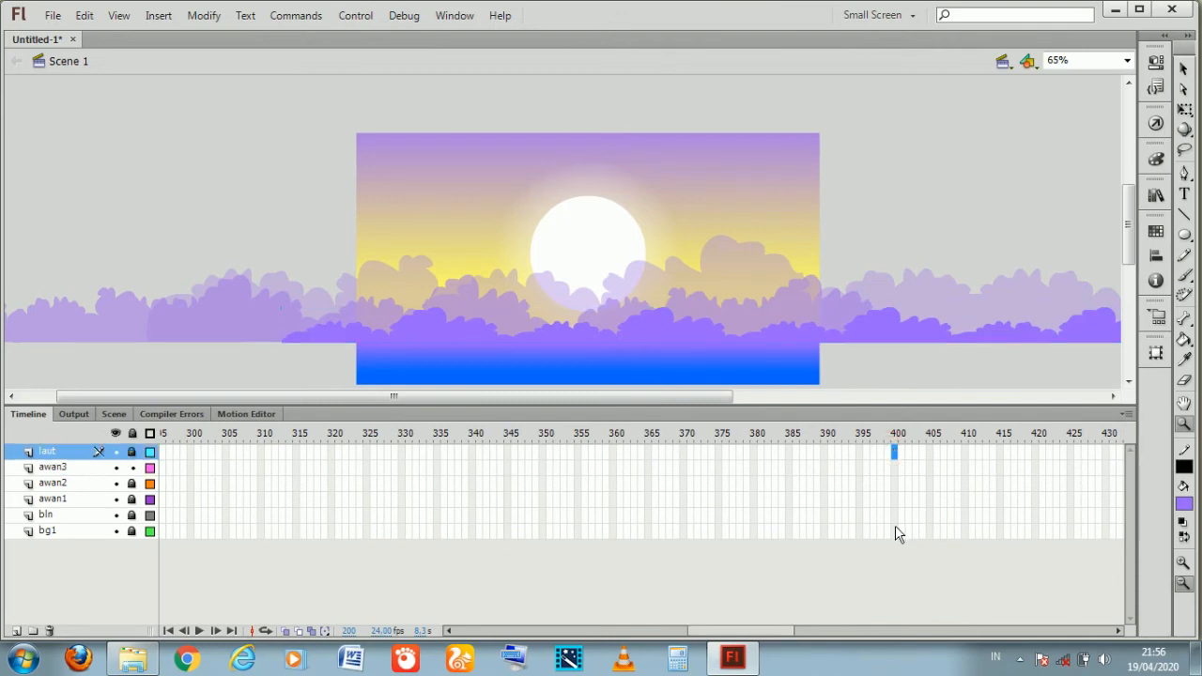
pyautogui.moveTo(895, 472); pyautogui.dragTo(892, 456)
pyautogui.rightClick(892, 456)
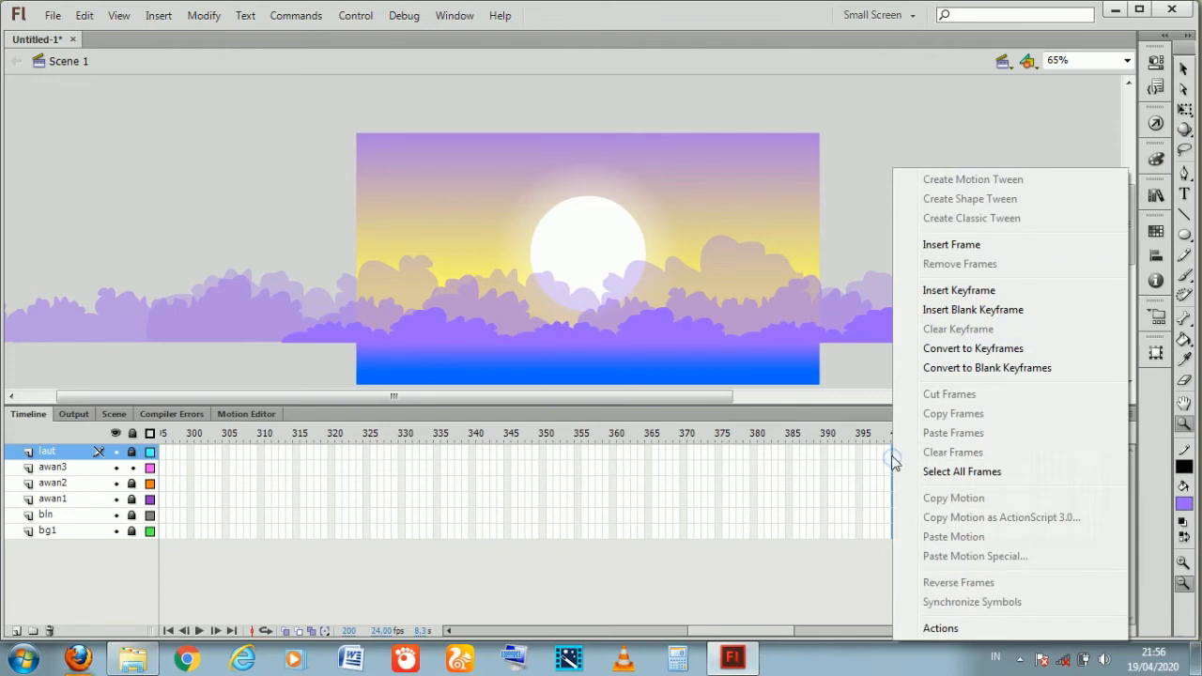
pyautogui.click(939, 244)
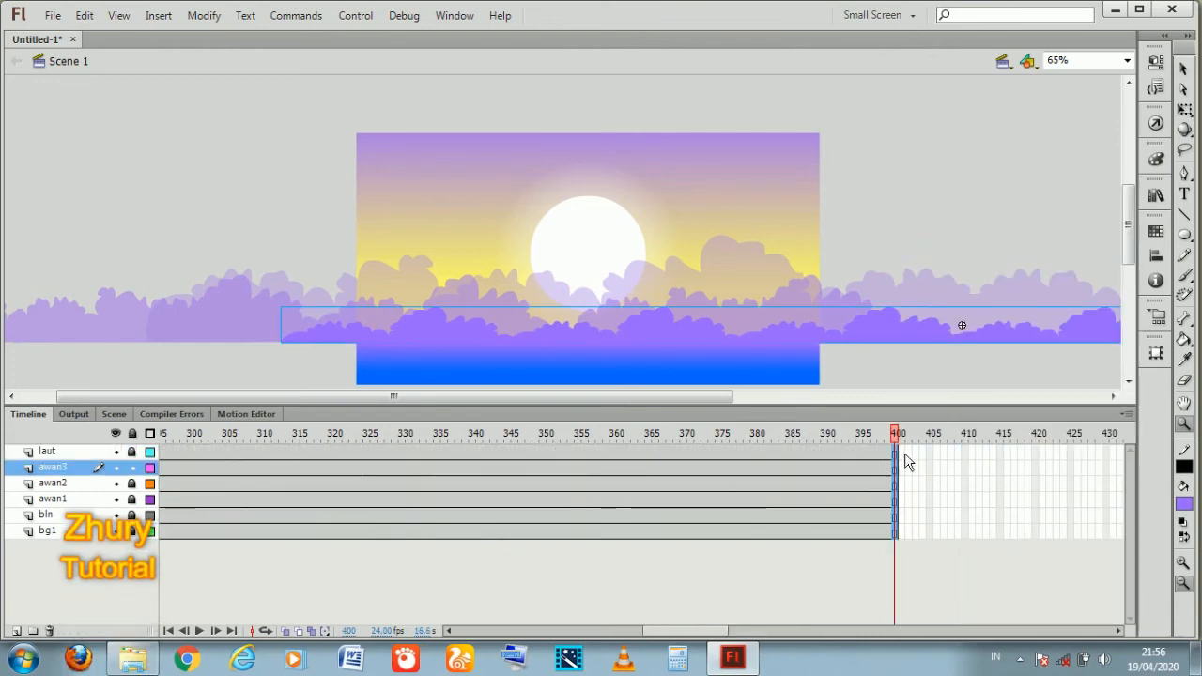
pyautogui.click(894, 519)
pyautogui.moveTo(896, 452); pyautogui.dragTo(897, 514)
pyautogui.click(961, 325)
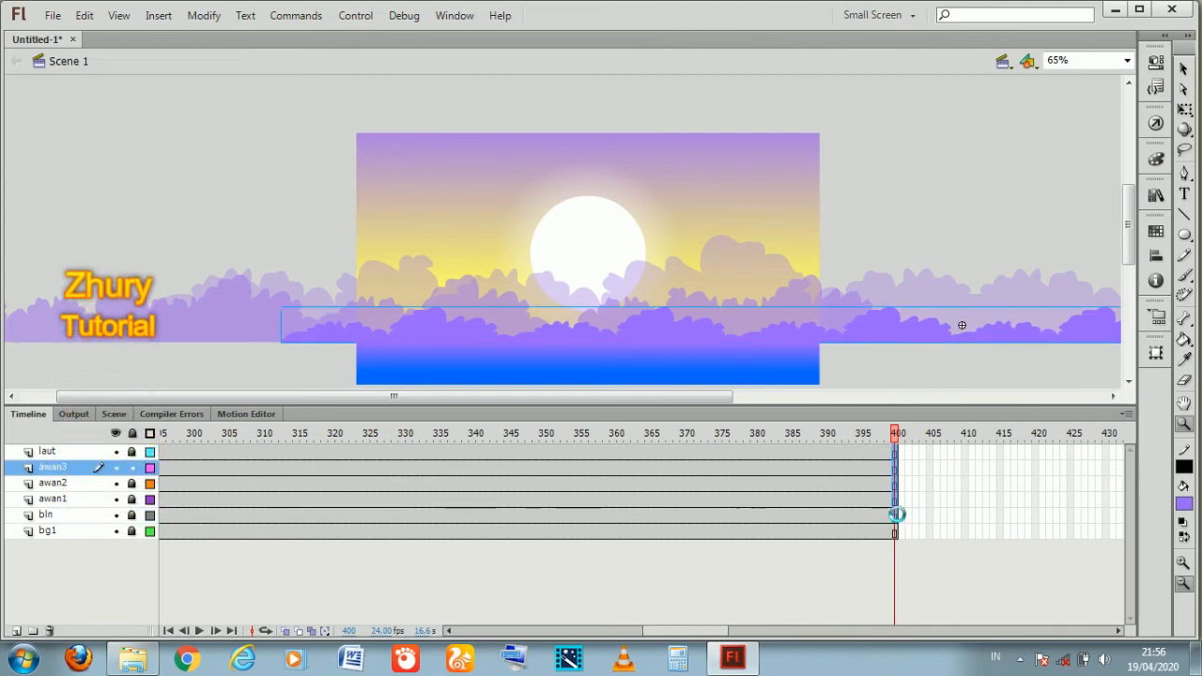
pyautogui.rightClick(893, 513)
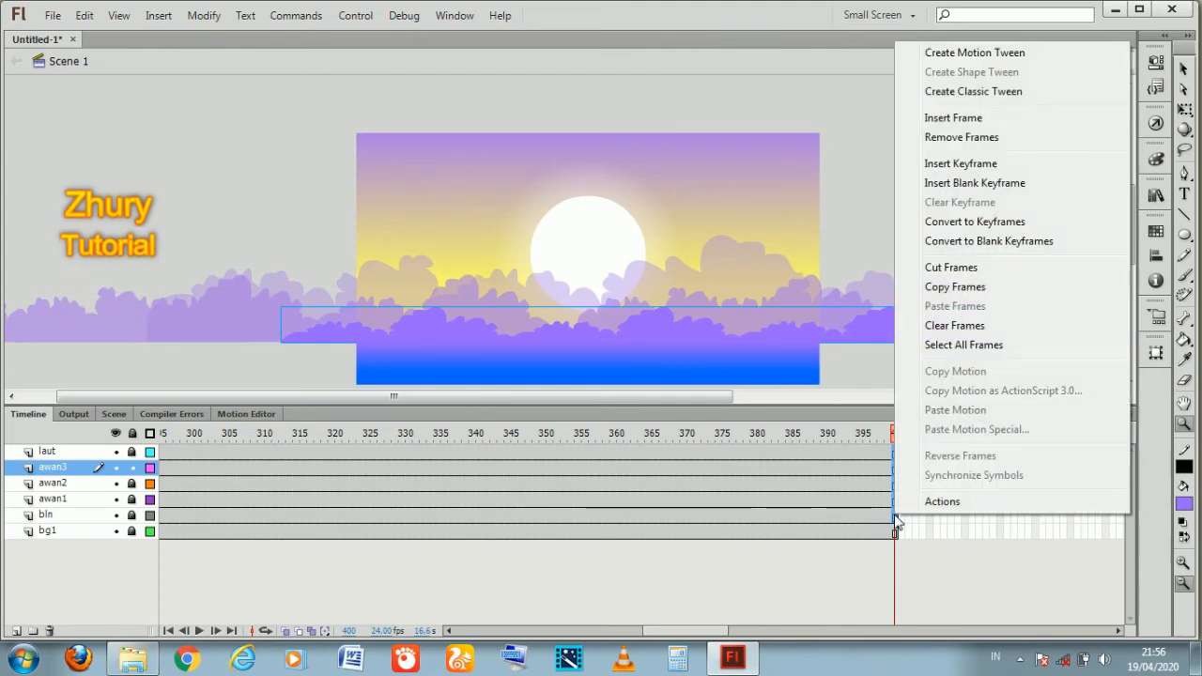
pyautogui.click(796, 447)
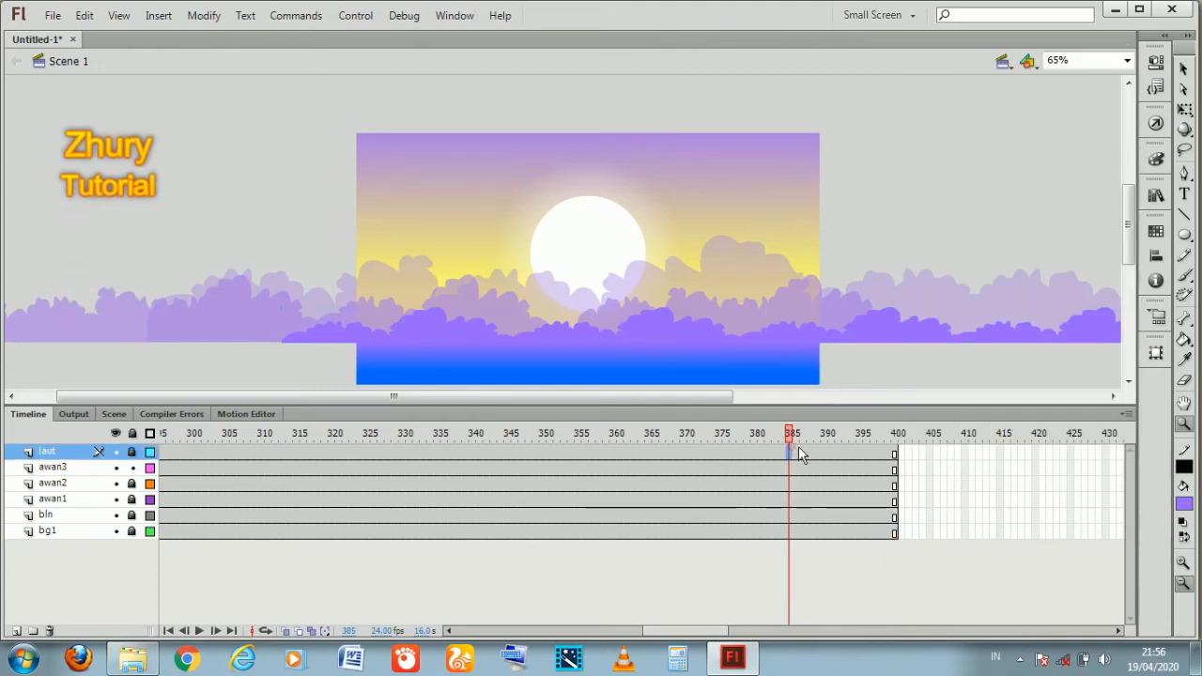
# Insert keyframes at frame 400 on the laut, awan3, awan2, awan1 and bln layers
pyautogui.click(895, 459)
pyautogui.click(894, 467)
pyautogui.rightClick(894, 519)
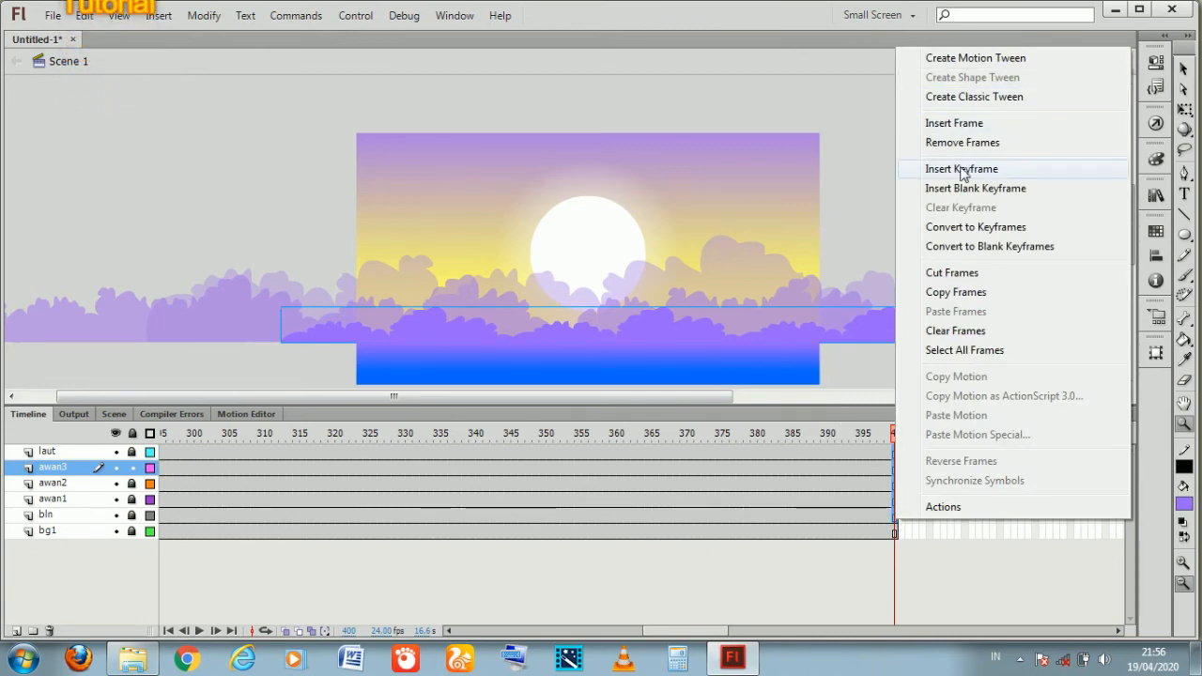
pyautogui.click(962, 169)
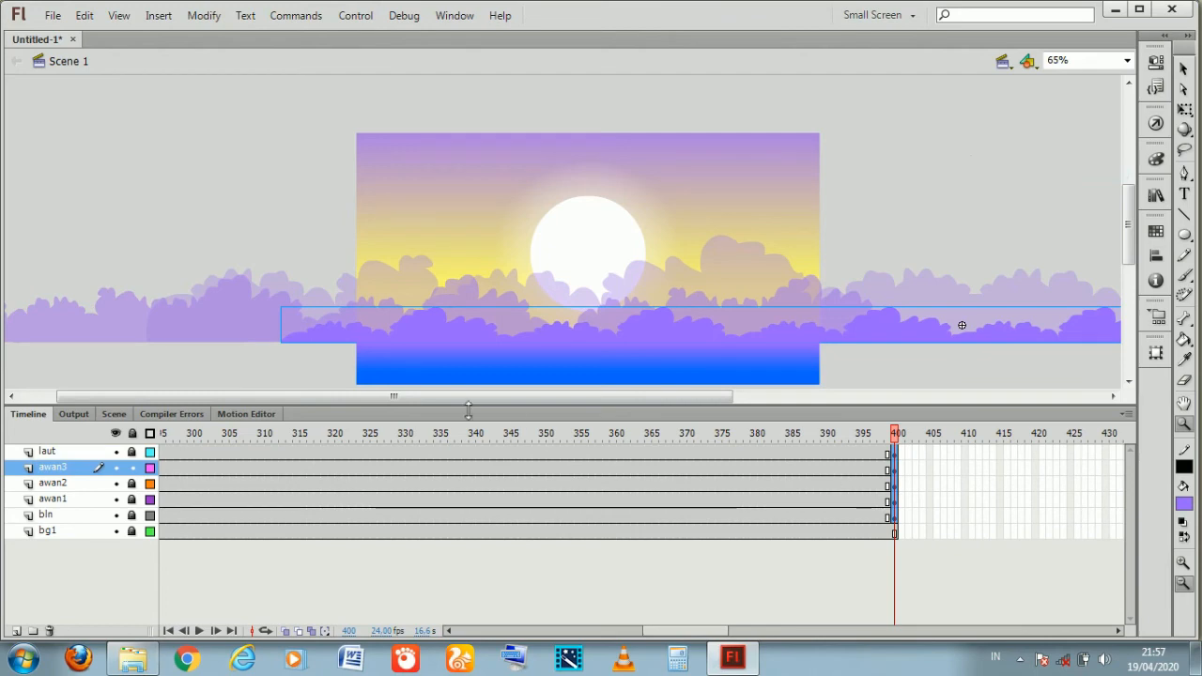
# Unlock the locked layers from laut to bln and create classic tweens on all five layers up to frame 400
pyautogui.click(131, 451)
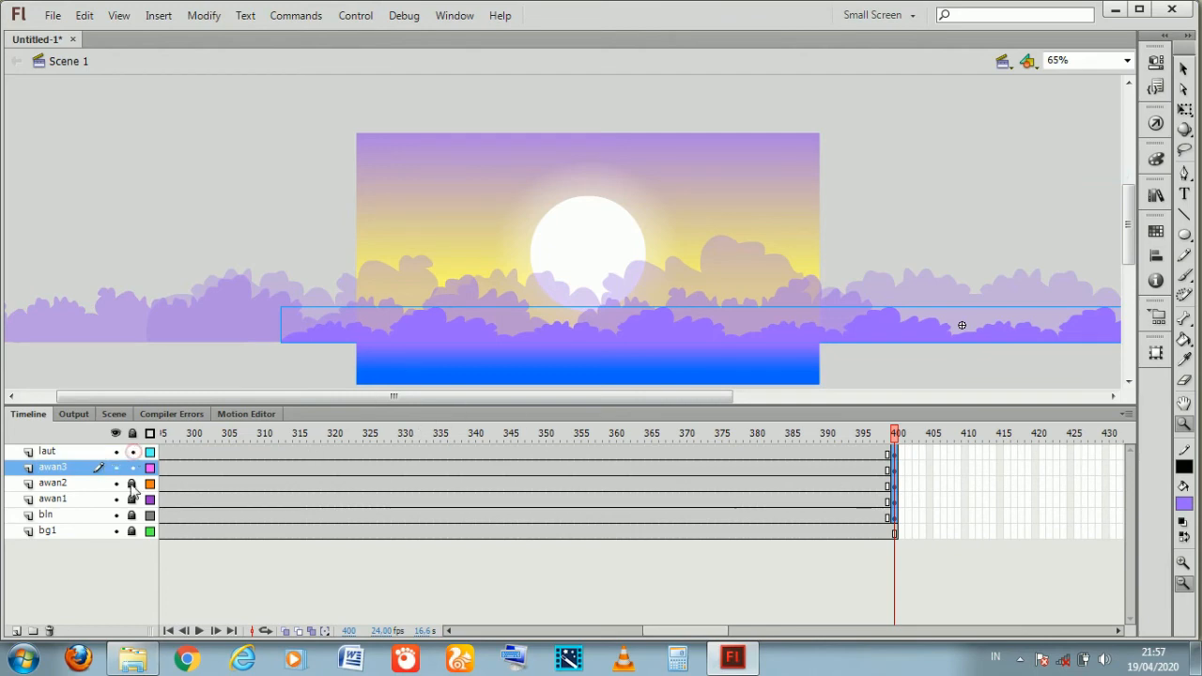
pyautogui.click(132, 483)
pyautogui.click(132, 498)
pyautogui.moveTo(820, 457); pyautogui.dragTo(852, 512)
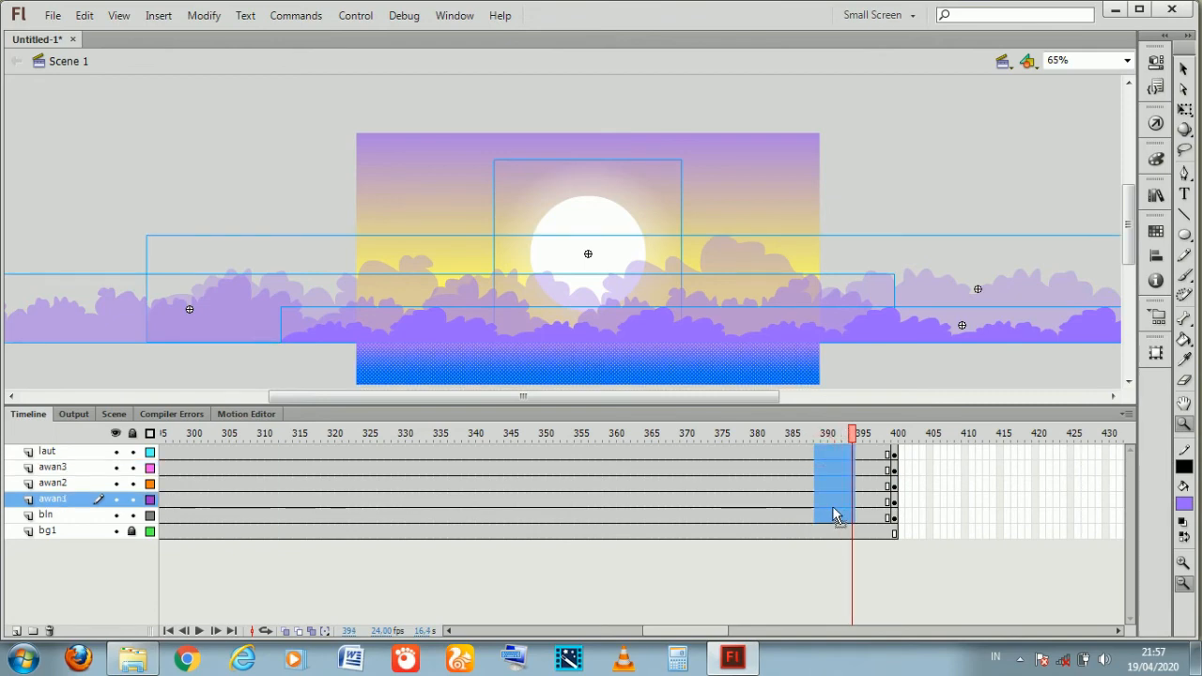
pyautogui.rightClick(833, 508)
pyautogui.click(873, 84)
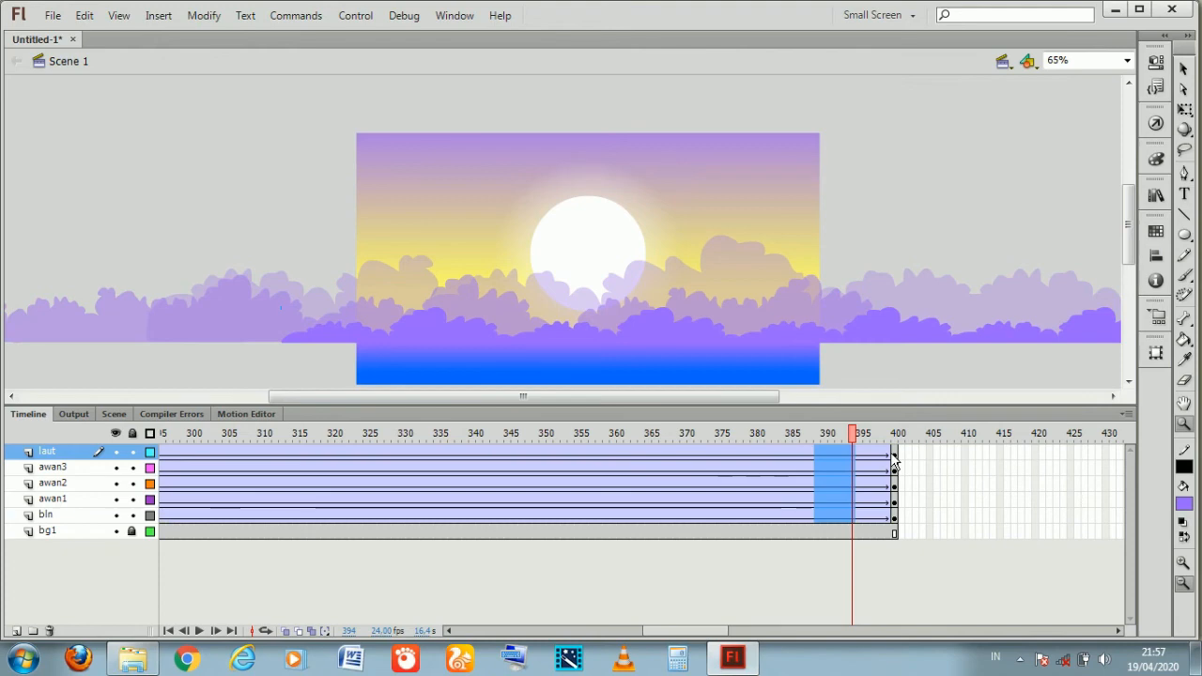
# Move the moon on the bln layer down at frame 400 so its lower half sinks behind the clouds, and test the movie
pyautogui.click(893, 514)
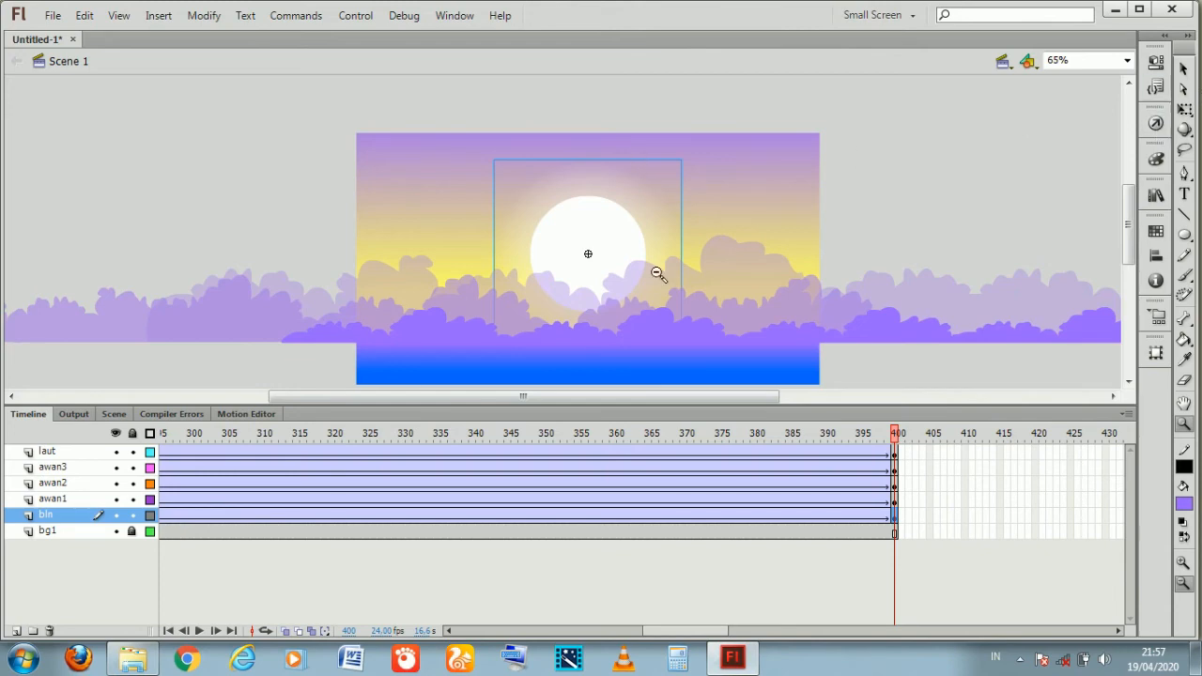
pyautogui.click(1183, 68)
pyautogui.click(428, 101)
pyautogui.click(593, 198)
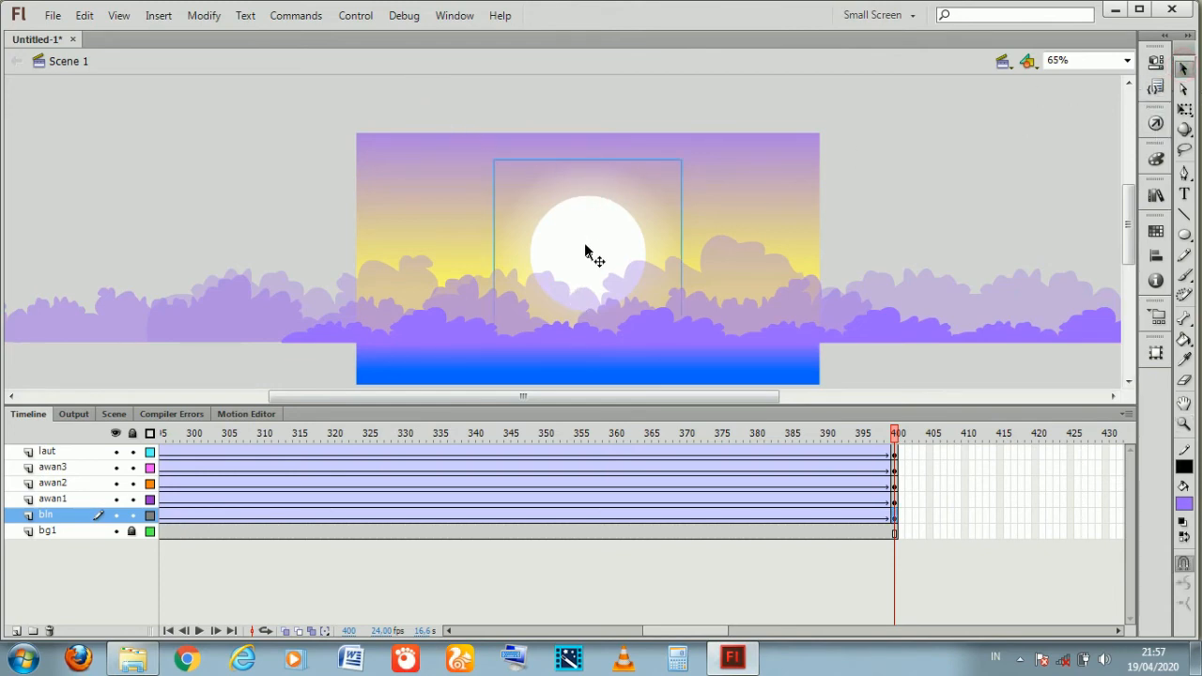
pyautogui.hotkey('shift', 'Down')
pyautogui.hotkey('shift', 'Down')
pyautogui.hotkey('shift', 'Down')
pyautogui.hotkey('shift', 'Down')
pyautogui.hotkey('shift', 'Down')
pyautogui.hotkey('shift', 'Down')
pyautogui.hotkey('shift', 'Down')
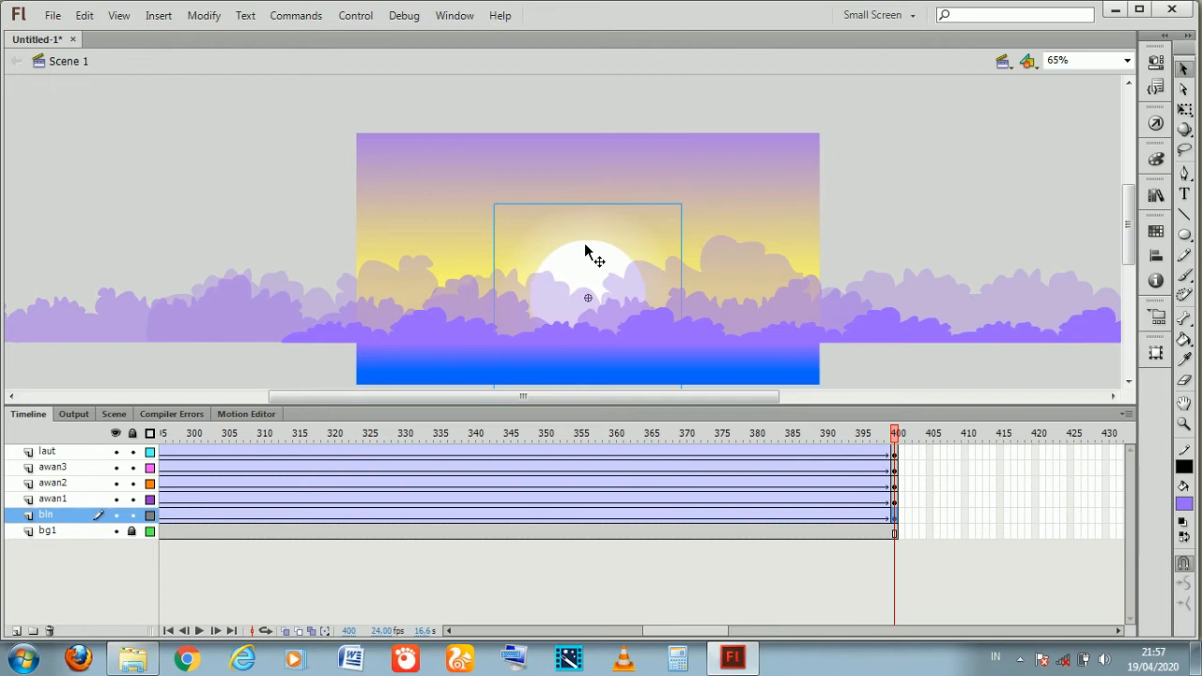
pyautogui.hotkey('ctrl', 'Return')
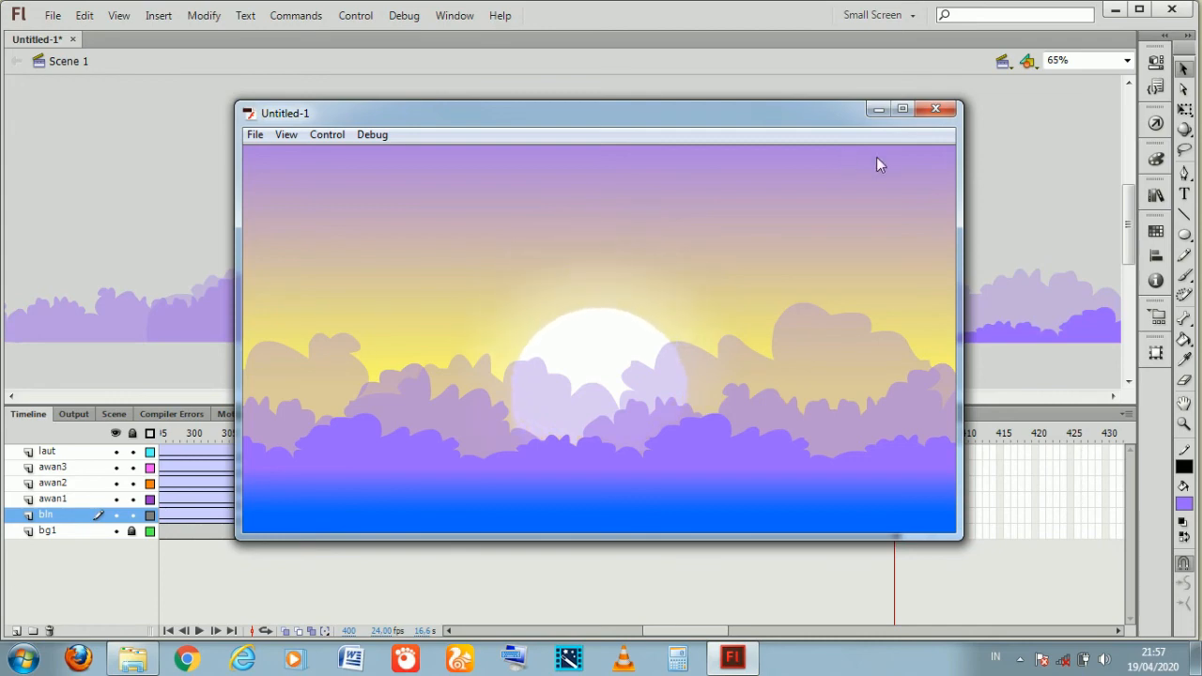
pyautogui.click(934, 110)
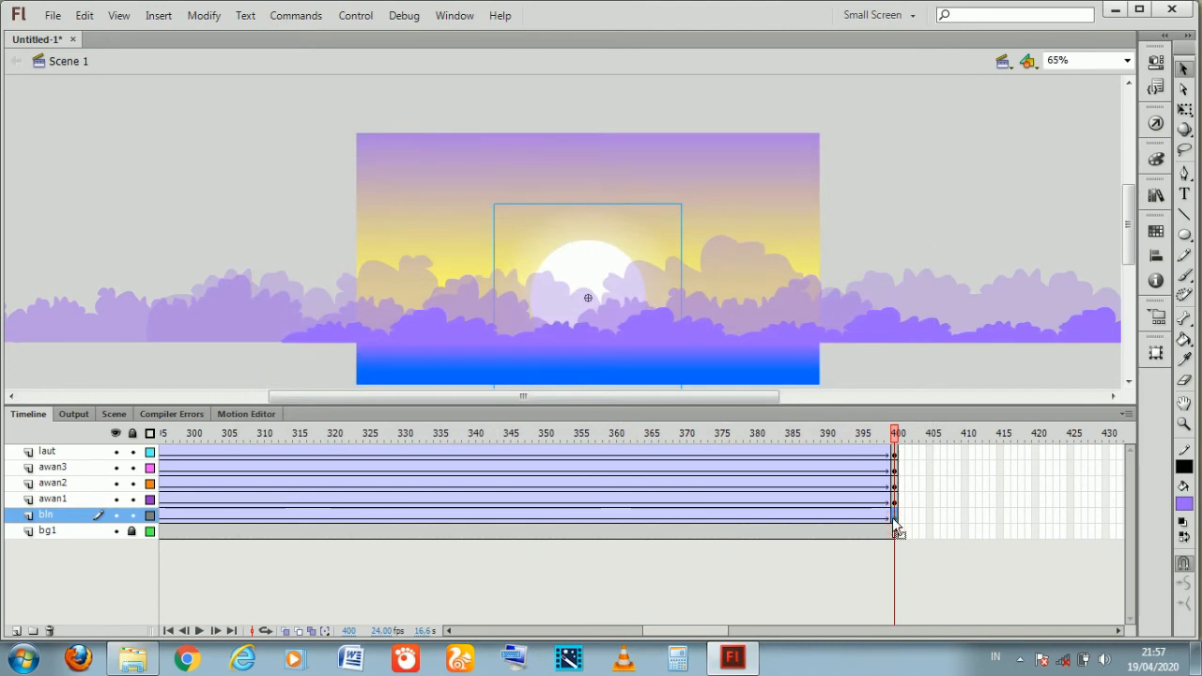
# Lower the moon a little further at frame 400 so its centre lies behind the front clouds, and test the movie again
pyautogui.click(944, 219)
pyautogui.click(619, 255)
pyautogui.hotkey('shift', 'Down')
pyautogui.hotkey('shift', 'Down')
pyautogui.hotkey('shift', 'Down')
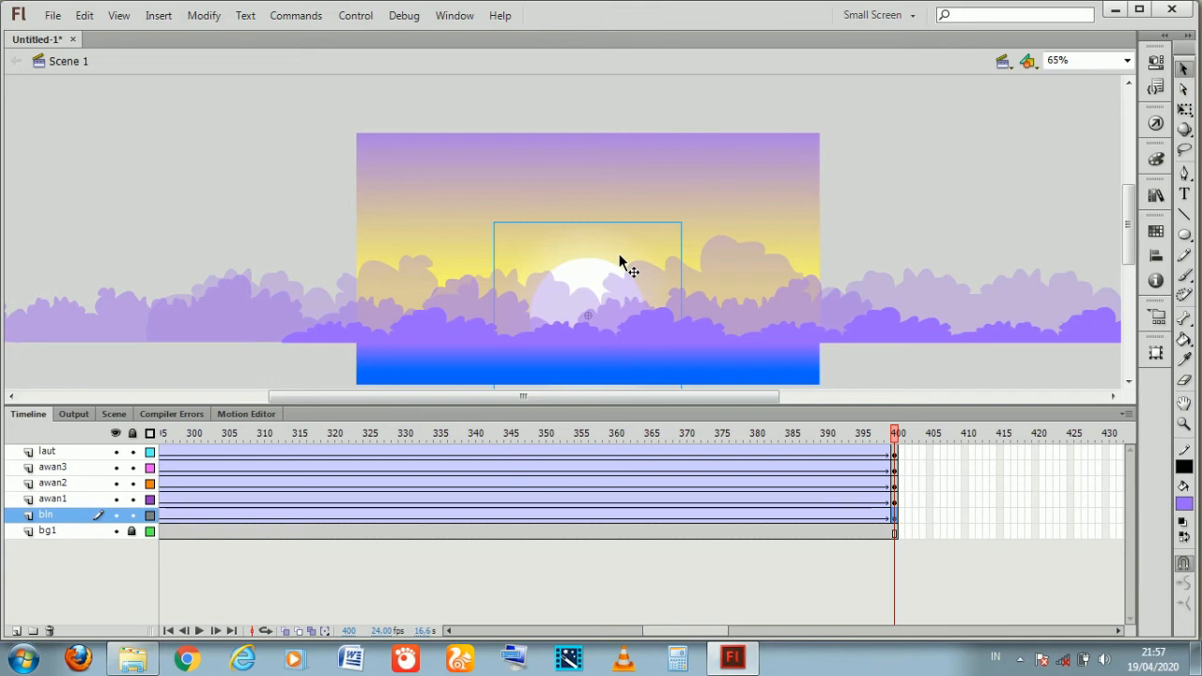
pyautogui.hotkey('ctrl', 'Return')
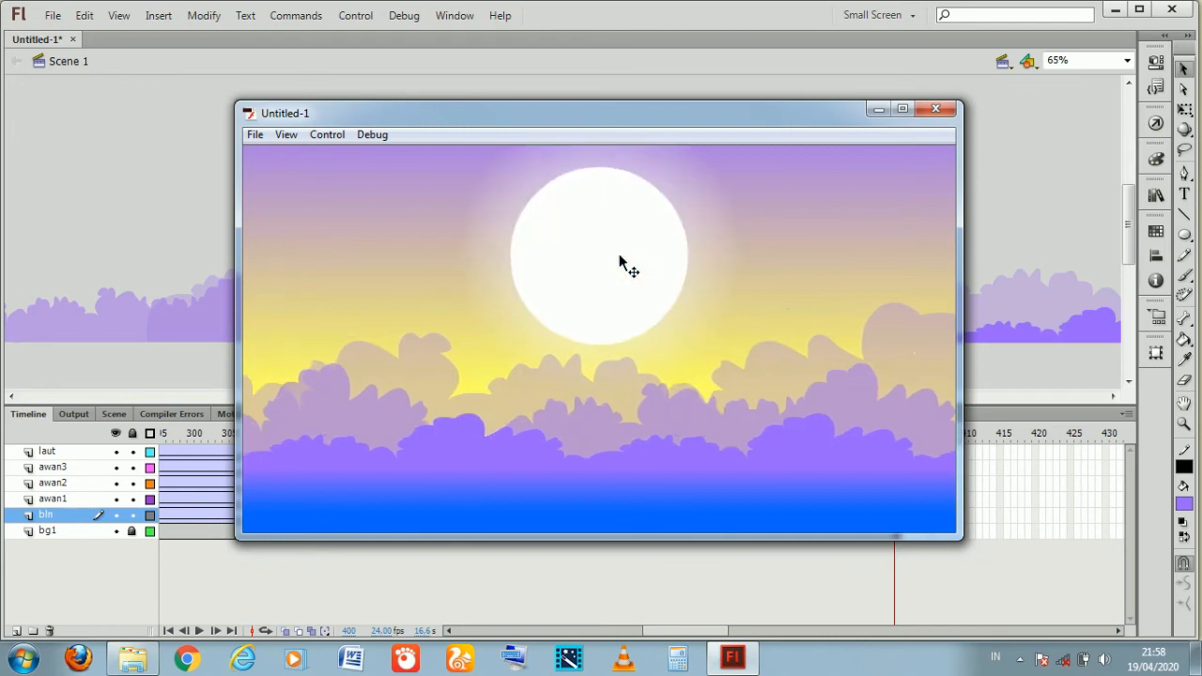
pyautogui.click(934, 110)
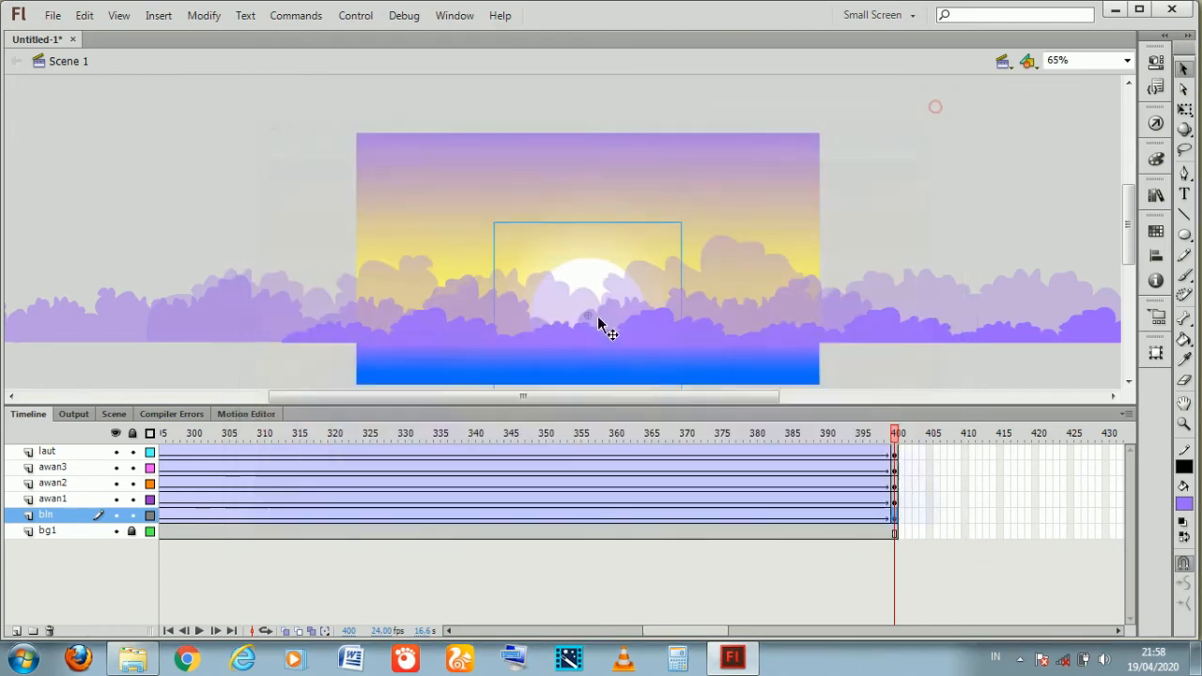
# Shift the awan1 clouds left at frame 400, keeping both ends of the cloud row outside the stage
pyautogui.click(893, 499)
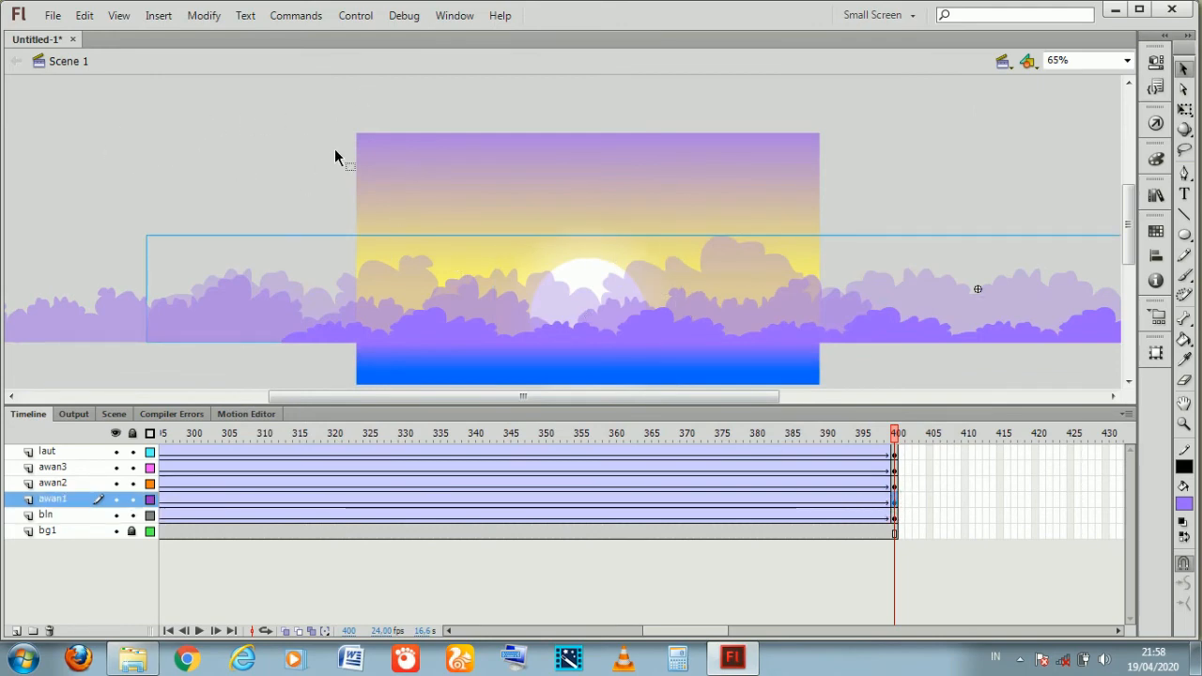
pyautogui.hotkey('shift', 'Left')
pyautogui.hotkey('shift', 'Left')
pyautogui.hotkey('shift', 'Left')
pyautogui.hotkey('shift', 'Left')
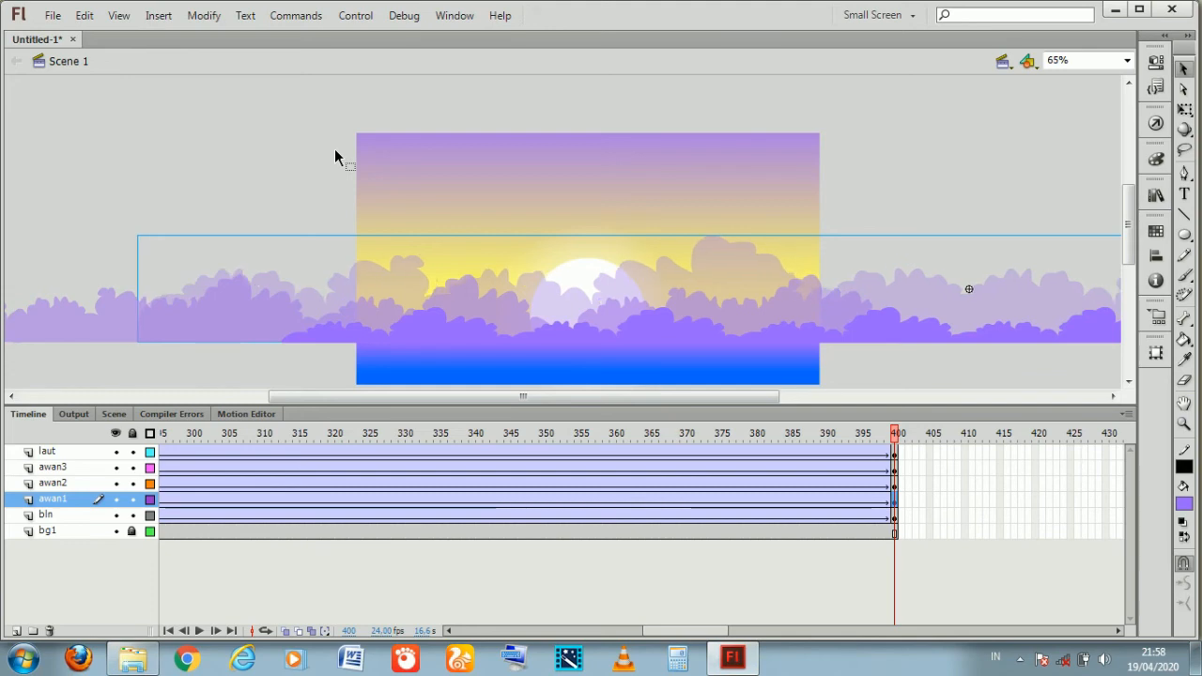
pyautogui.hotkey('shift', 'Left')
pyautogui.hotkey('shift', 'Left')
pyautogui.hotkey('shift', 'Left')
pyautogui.hotkey('shift', 'Left')
pyautogui.hotkey('shift', 'Left')
pyautogui.hotkey('shift', 'Left')
pyautogui.hotkey('shift', 'Left')
pyautogui.hotkey('shift', 'Left')
pyautogui.hotkey('shift', 'Left')
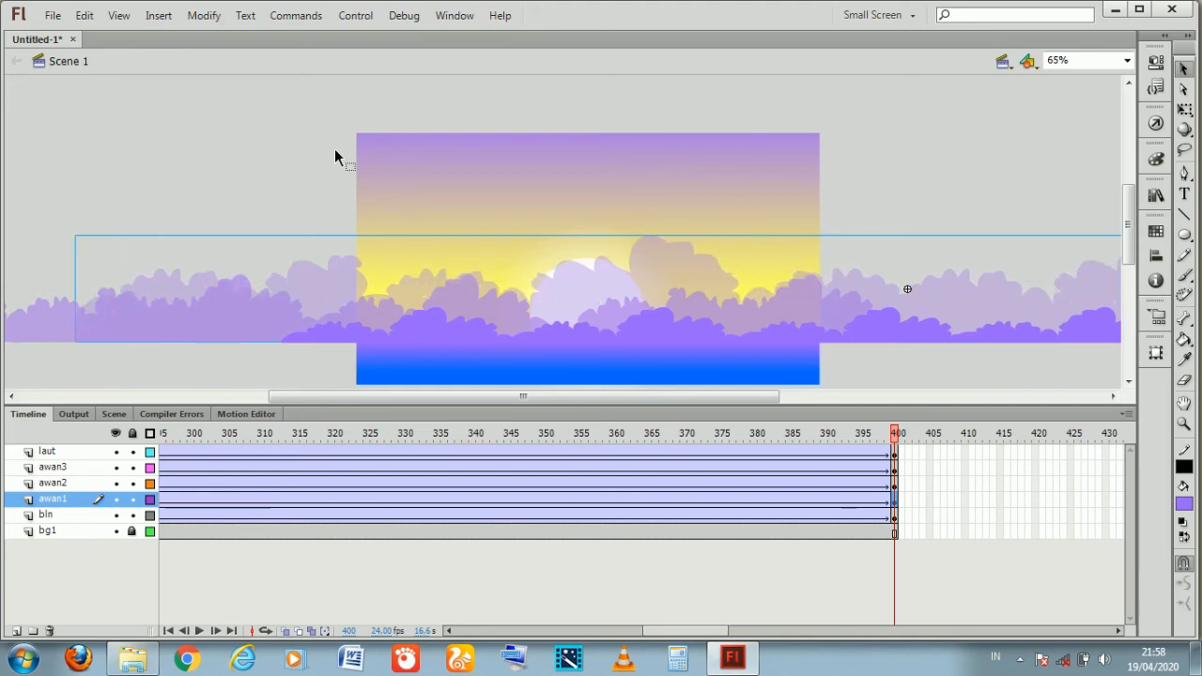
pyautogui.hotkey('shift', 'Left')
pyautogui.hotkey('shift', 'Left')
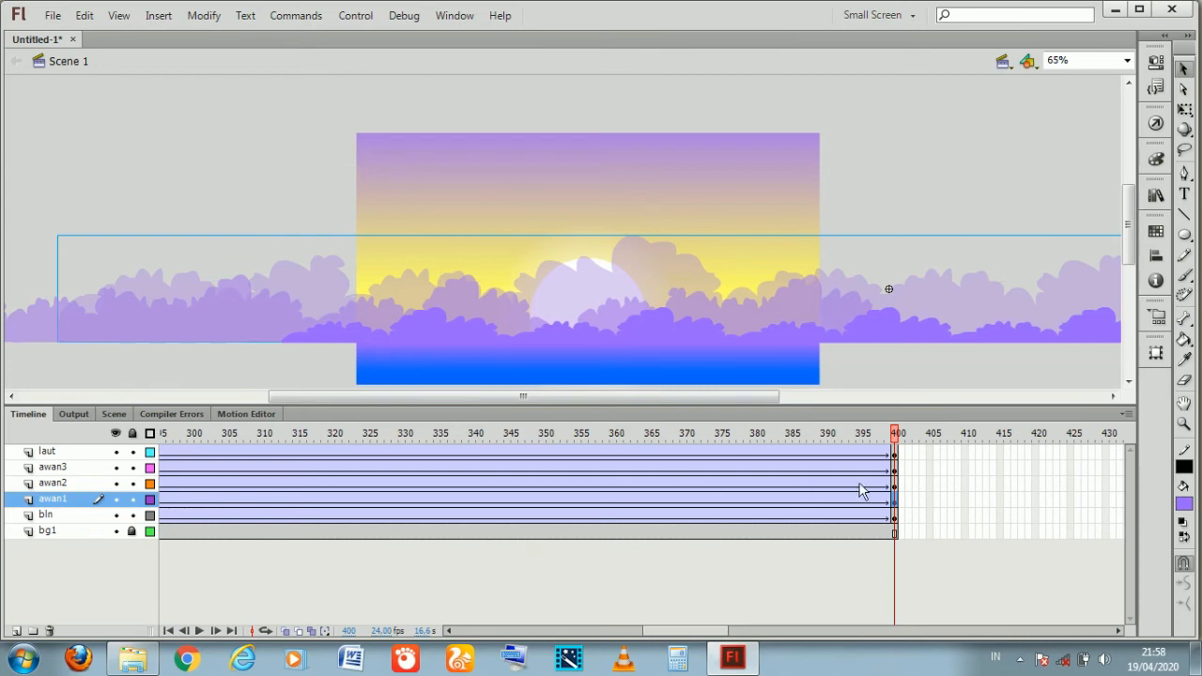
# Shift the awan2 clouds right at frame 400 so their right end lies further outside the stage
pyautogui.click(892, 482)
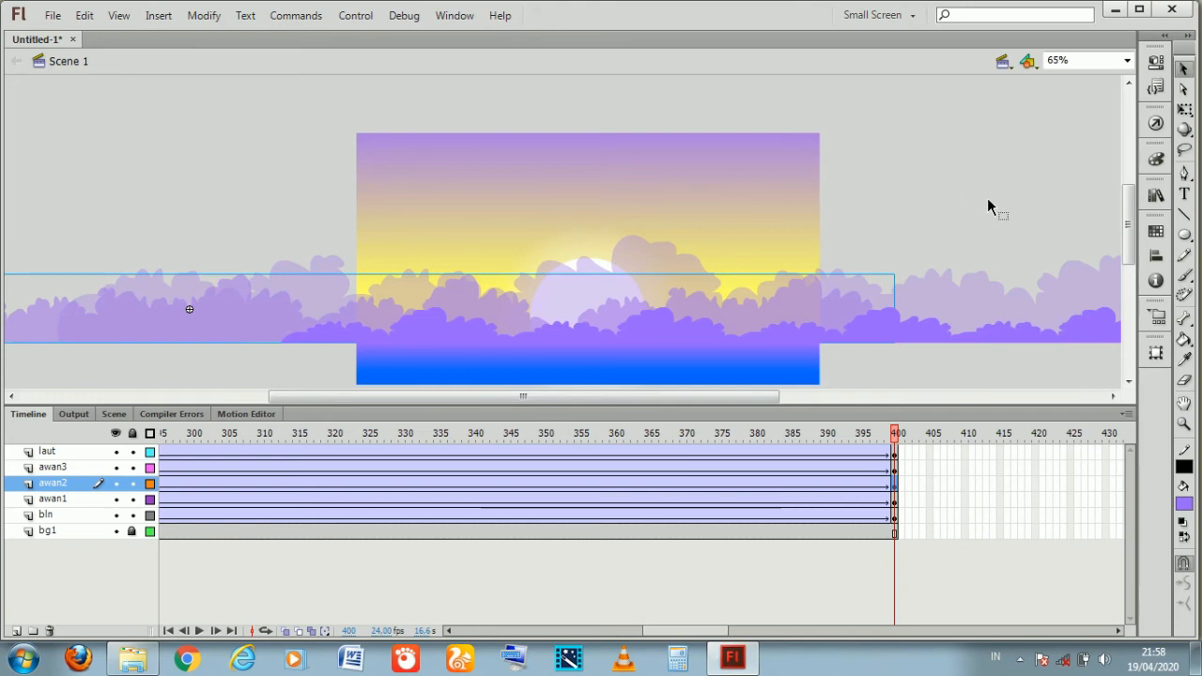
pyautogui.hotkey('shift', 'Right')
pyautogui.hotkey('shift', 'Right')
pyautogui.hotkey('shift', 'Right')
pyautogui.hotkey('shift', 'Right')
pyautogui.hotkey('shift', 'Right')
pyautogui.hotkey('shift', 'Right')
pyautogui.hotkey('shift', 'Right')
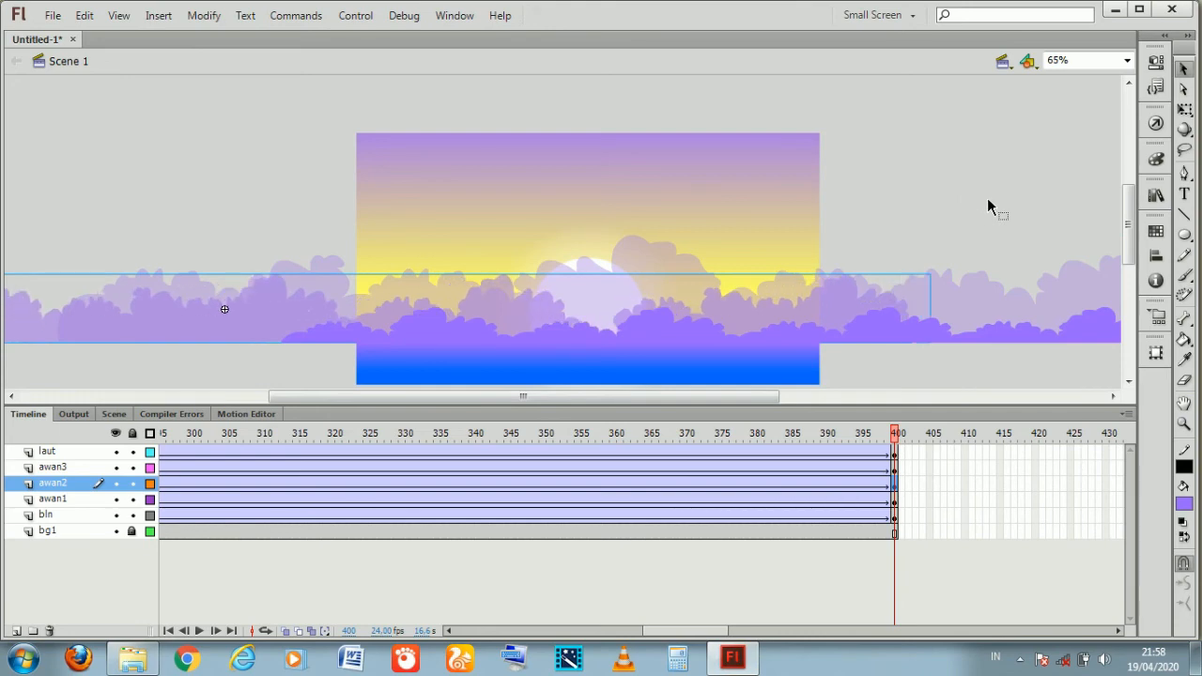
pyautogui.hotkey('shift', 'Right')
pyautogui.hotkey('shift', 'Right')
pyautogui.hotkey('shift', 'Right')
pyautogui.hotkey('shift', 'Right')
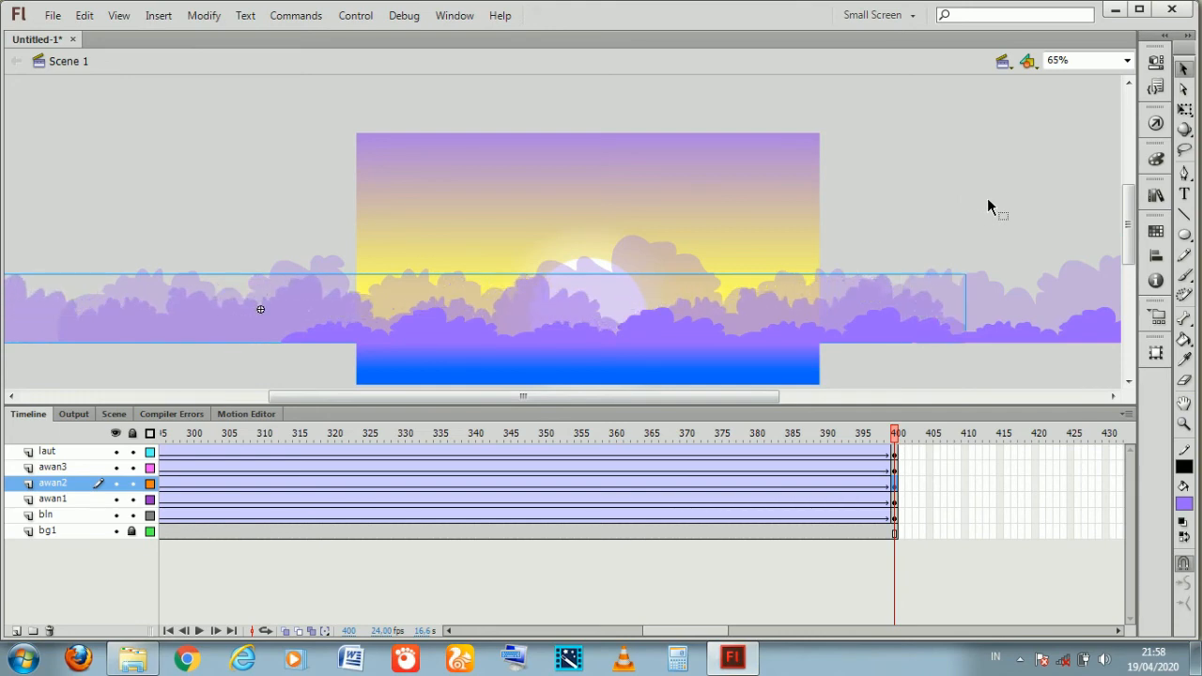
# Shift the awan3 clouds further left at frame 400, with their left end well outside the stage
pyautogui.click(895, 468)
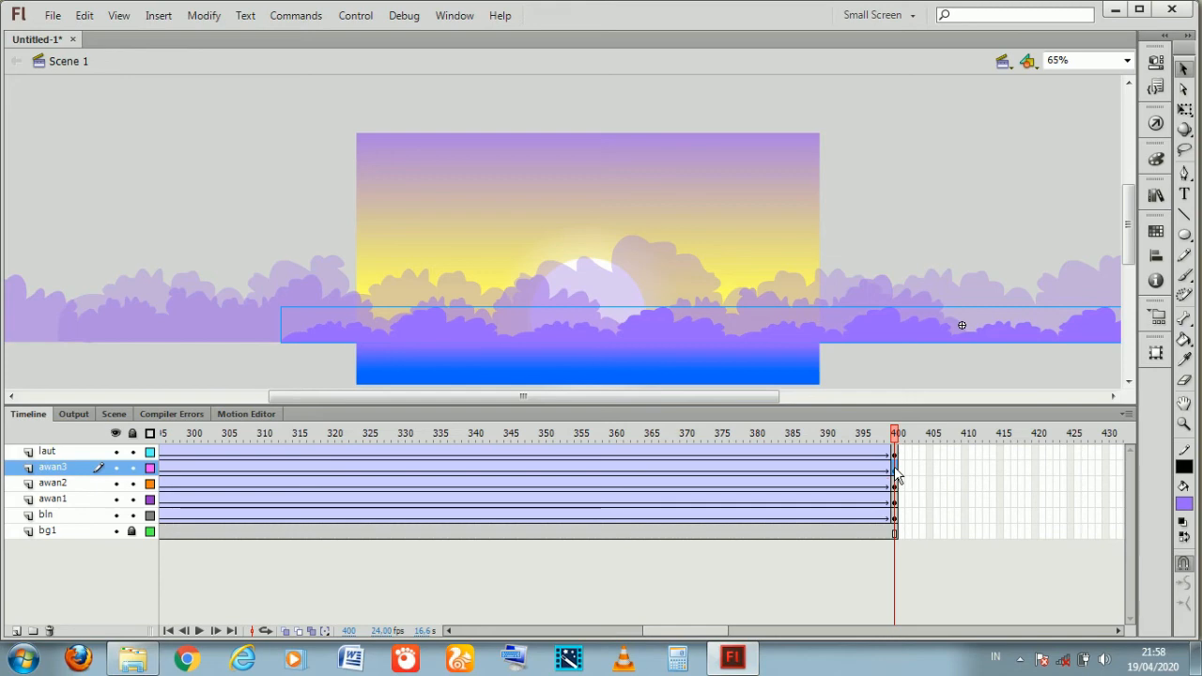
pyautogui.hotkey('shift', 'Left')
pyautogui.hotkey('shift', 'Left')
pyautogui.hotkey('shift', 'Left')
pyautogui.hotkey('shift', 'Left')
pyautogui.hotkey('shift', 'Left')
pyautogui.hotkey('shift', 'Left')
pyautogui.hotkey('shift', 'Left')
pyautogui.hotkey('shift', 'Left')
pyautogui.hotkey('shift', 'Left')
pyautogui.hotkey('shift', 'Left')
pyautogui.hotkey('shift', 'Left')
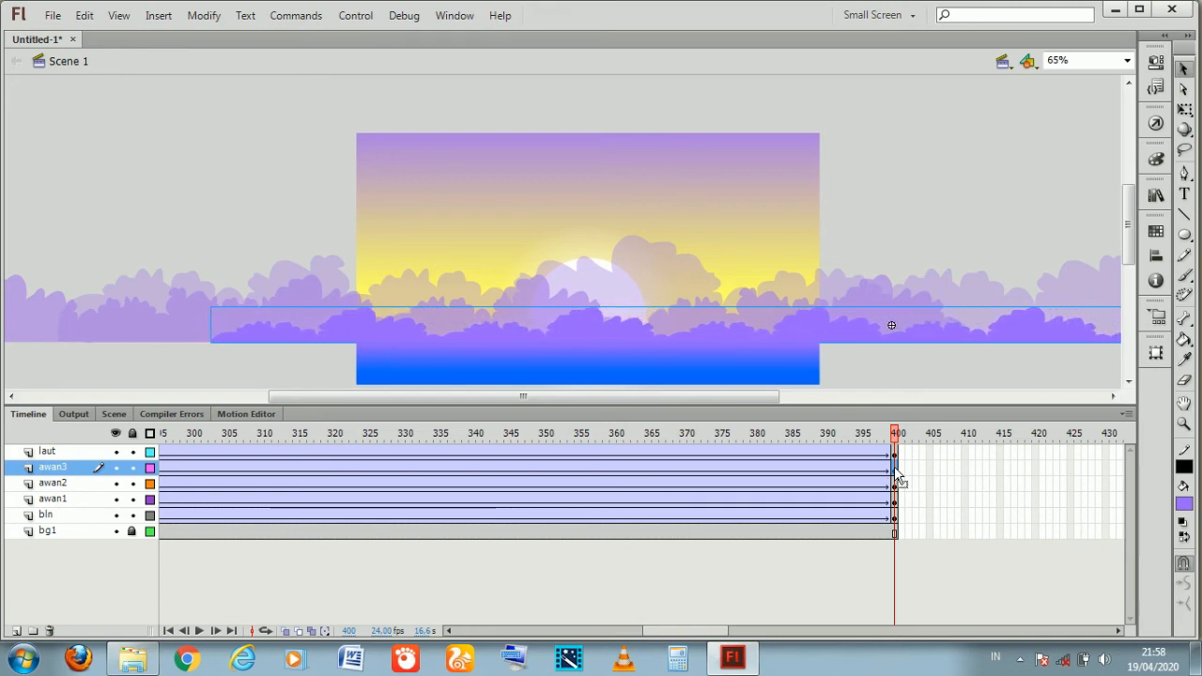
# Remove the classic tween from the laut layer, starting at its first keyframe
pyautogui.moveTo(894, 451); pyautogui.dragTo(865, 452)
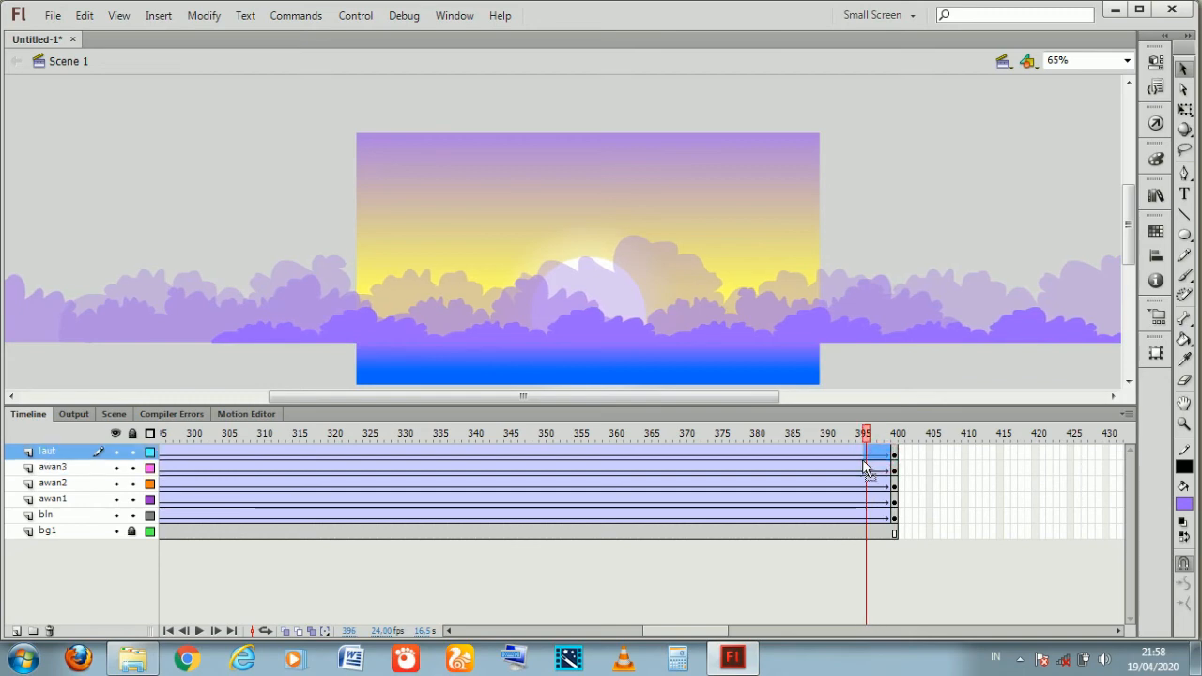
pyautogui.moveTo(730, 624); pyautogui.dragTo(463, 614)
pyautogui.click(375, 451)
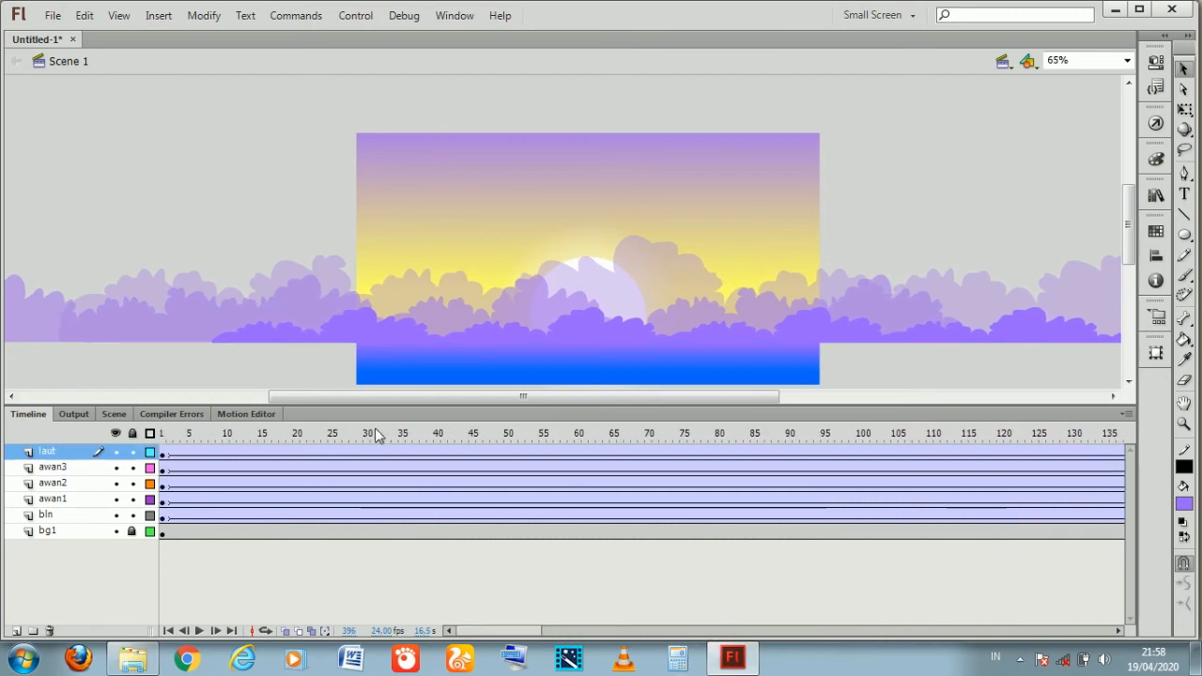
pyautogui.rightClick(290, 454)
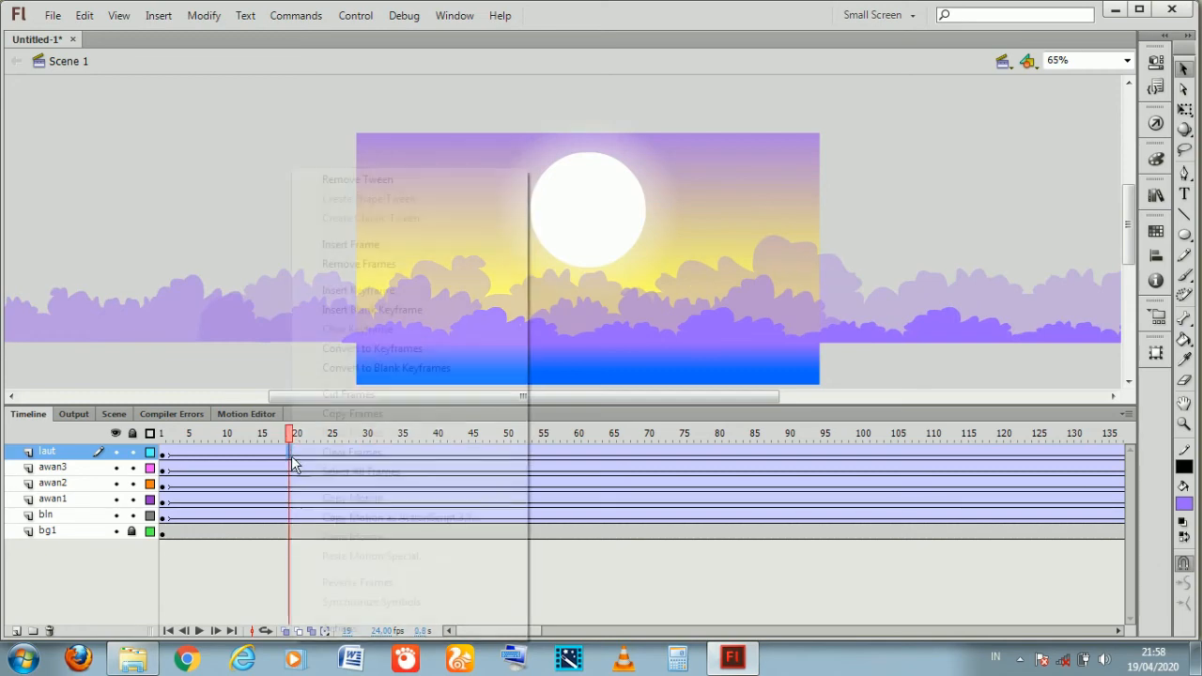
pyautogui.click(380, 179)
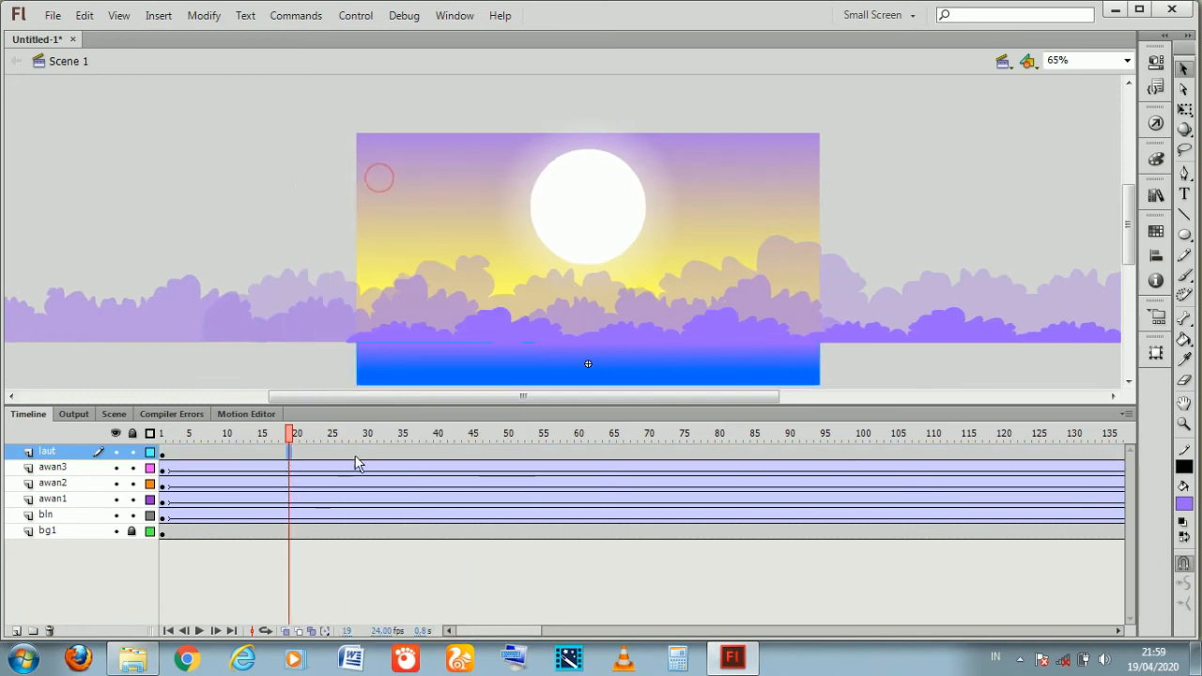
# Clear the keyframe at frame 400 on the laut layer
pyautogui.moveTo(502, 632); pyautogui.dragTo(719, 609)
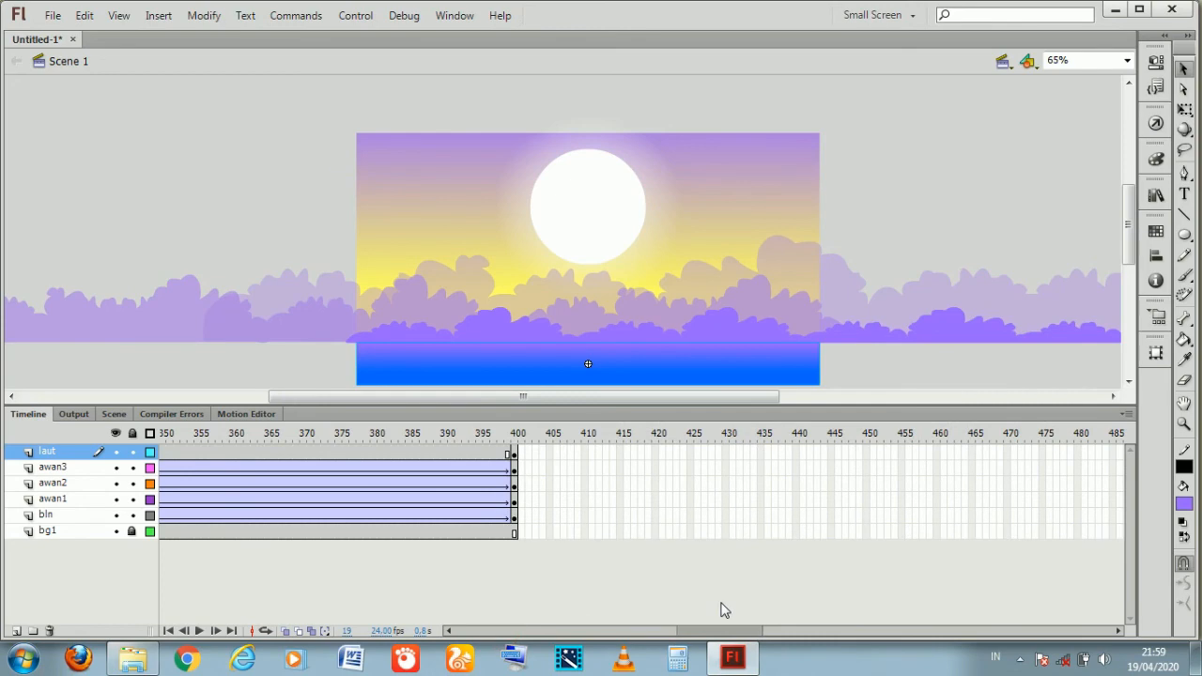
pyautogui.rightClick(514, 456)
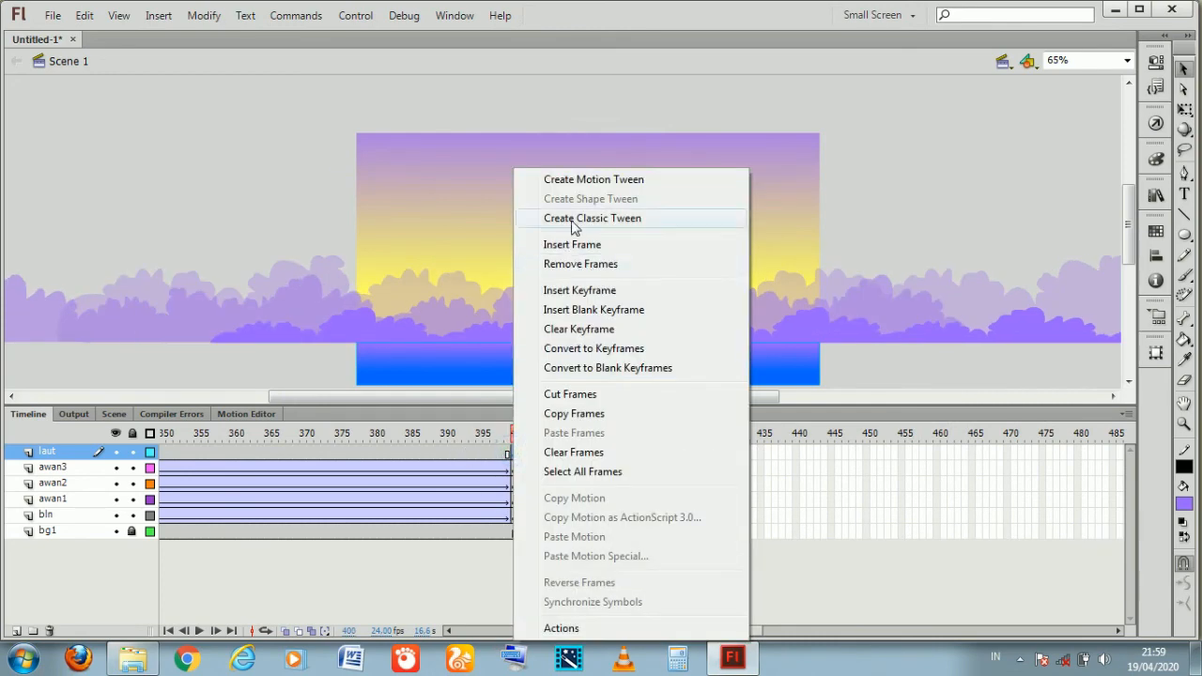
pyautogui.click(579, 330)
pyautogui.click(413, 454)
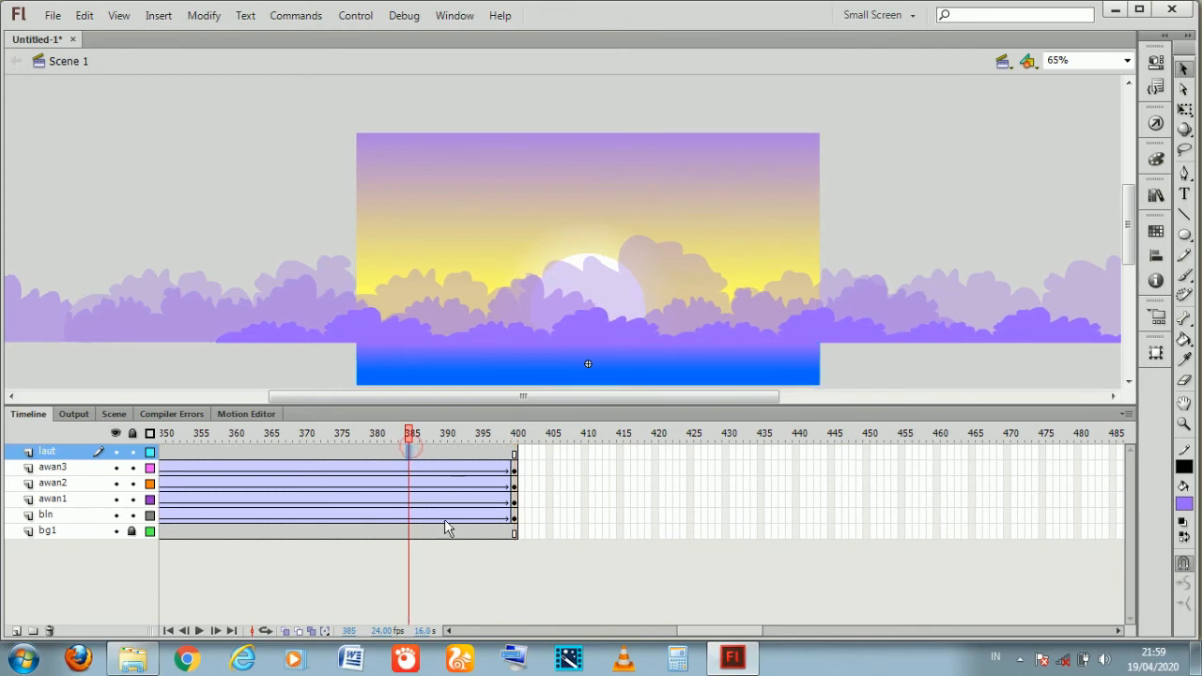
# Test the movie to review the moon and cloud motion, and close the preview
pyautogui.moveTo(702, 633); pyautogui.dragTo(667, 633)
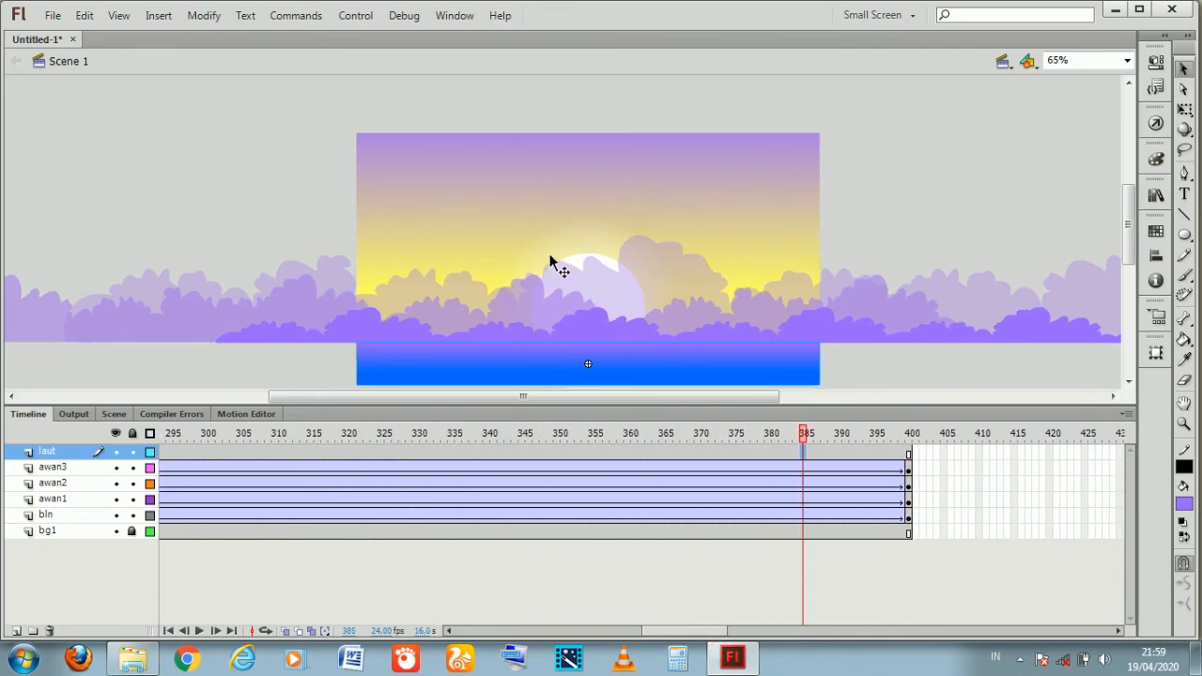
pyautogui.hotkey('ctrl', 'Return')
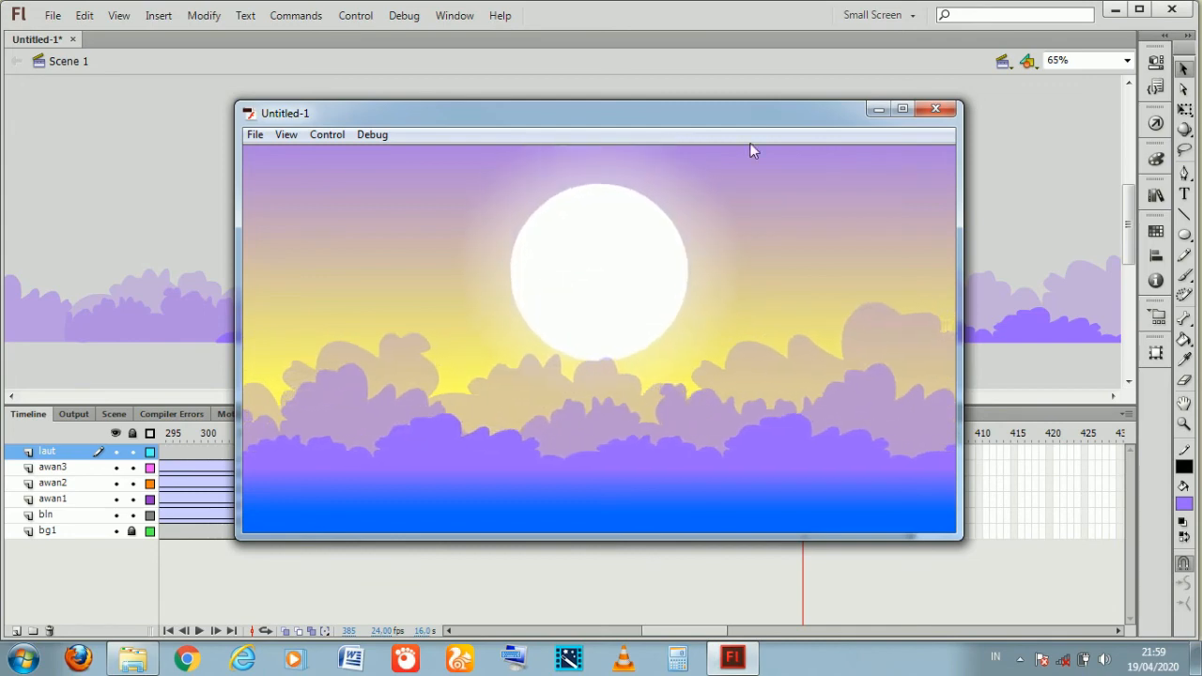
pyautogui.click(937, 109)
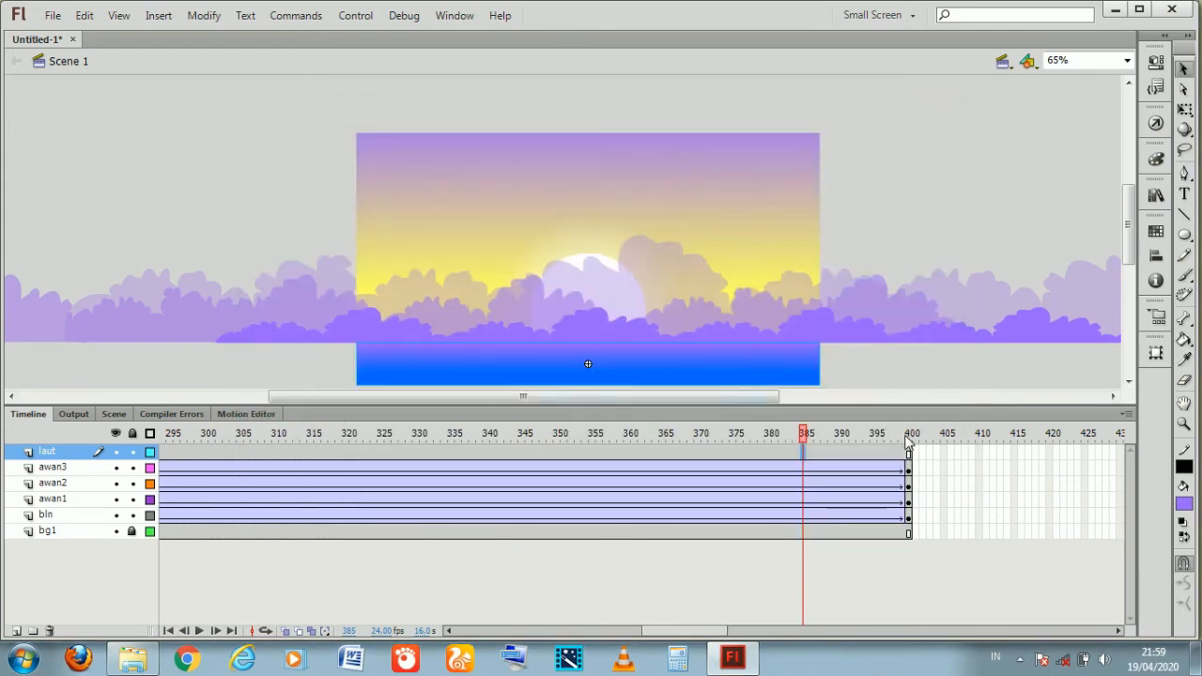
# Extend all six layers to frame 600 by inserting frames
pyautogui.click(909, 443)
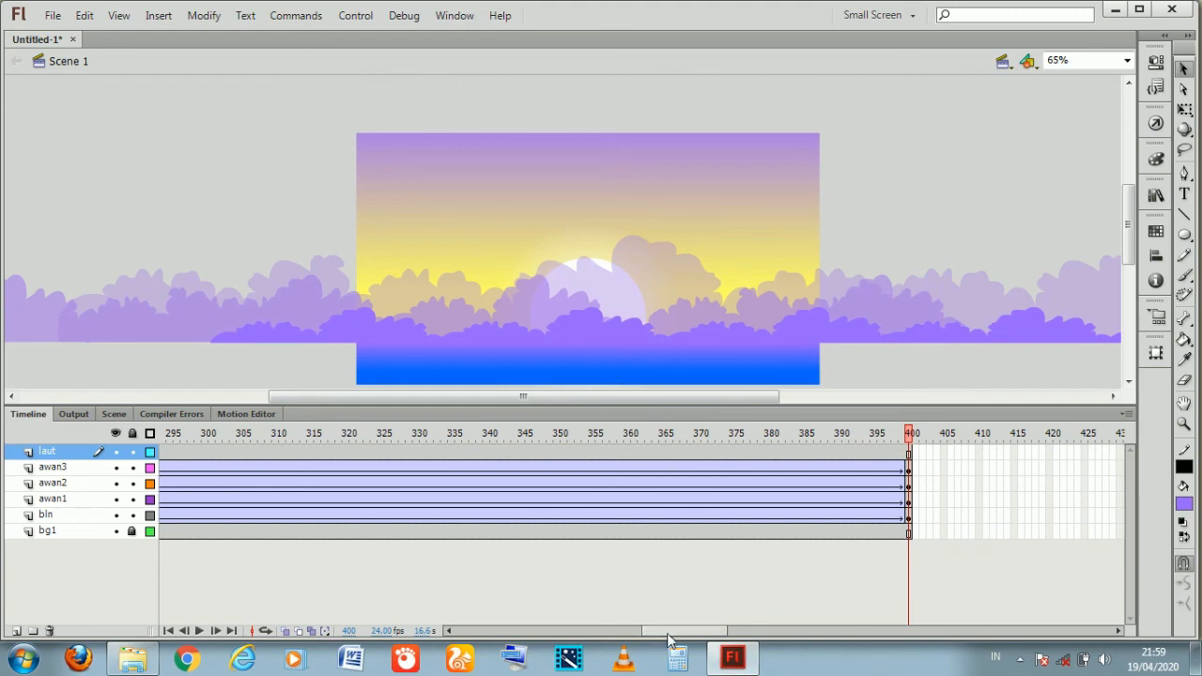
pyautogui.moveTo(666, 638); pyautogui.dragTo(723, 655)
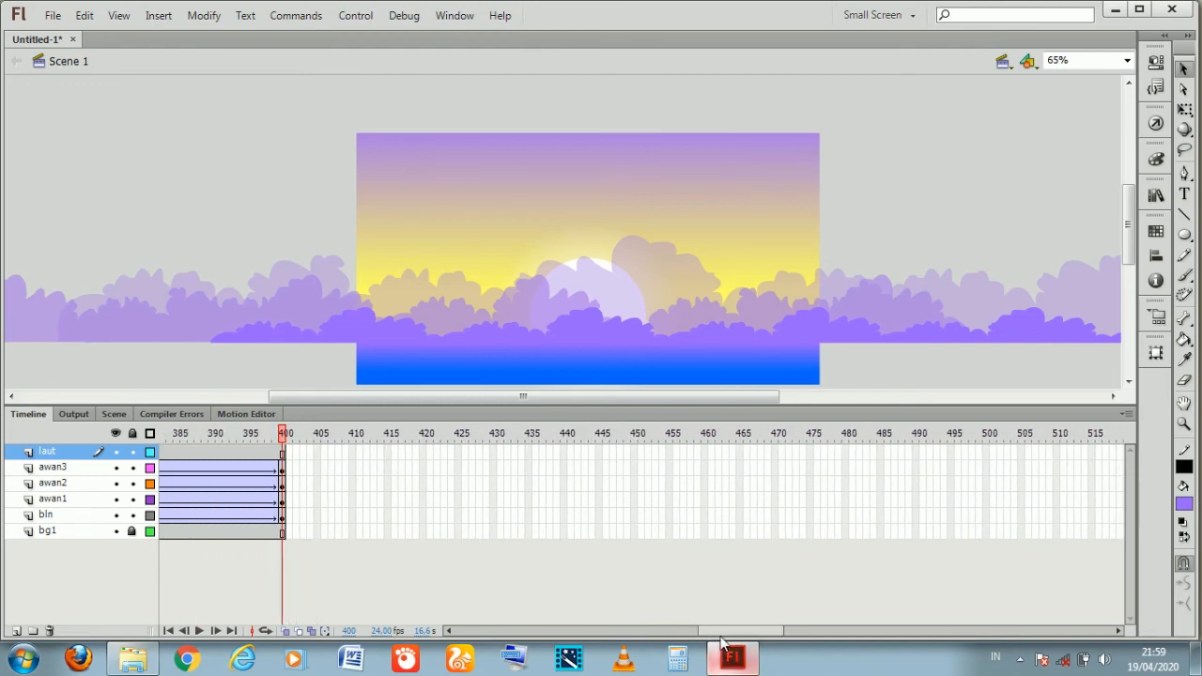
pyautogui.moveTo(709, 638); pyautogui.dragTo(710, 644)
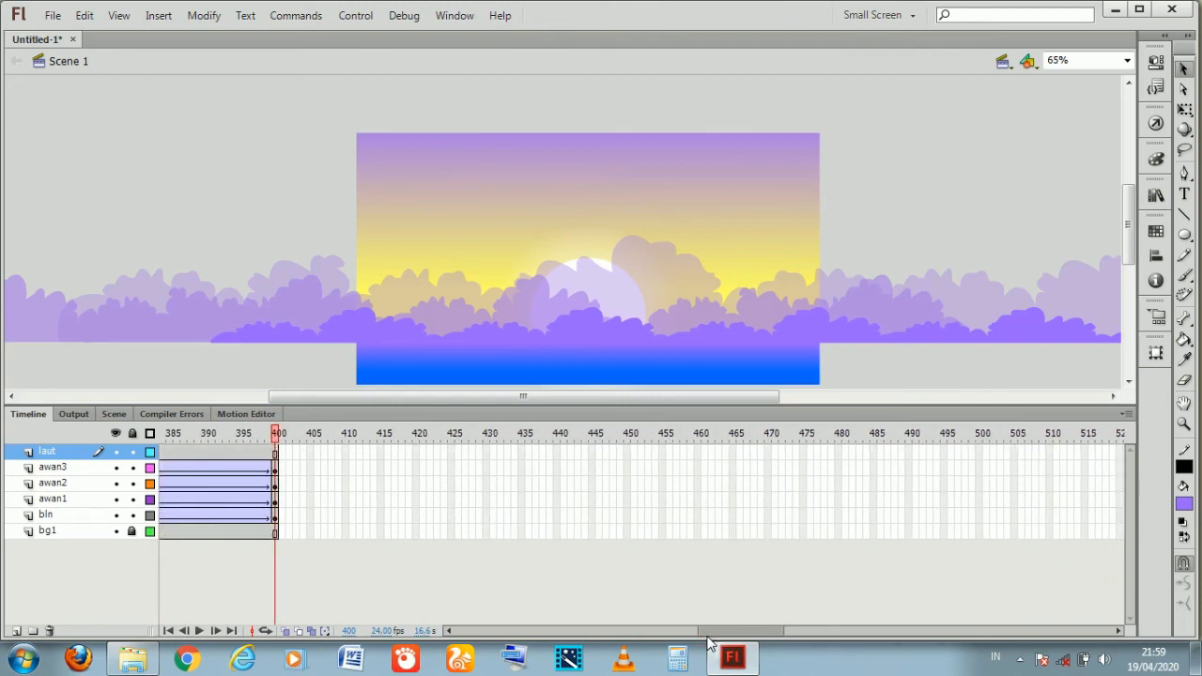
pyautogui.moveTo(710, 638); pyautogui.dragTo(773, 645)
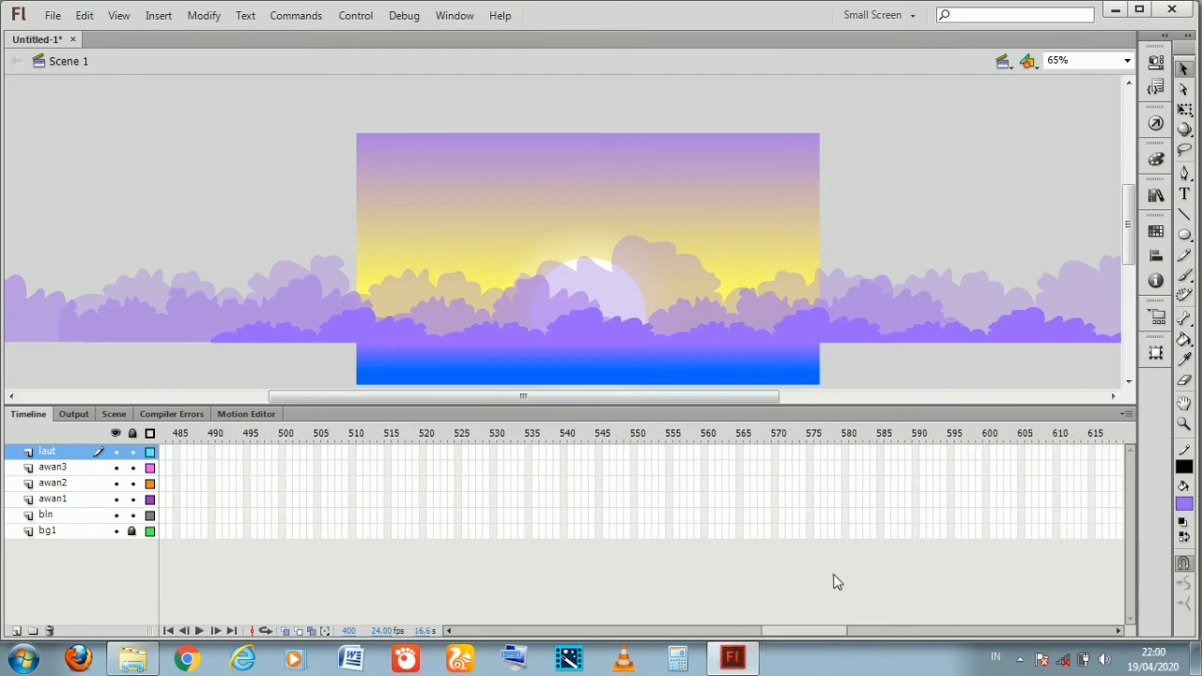
pyautogui.moveTo(987, 464); pyautogui.dragTo(988, 525)
pyautogui.rightClick(987, 525)
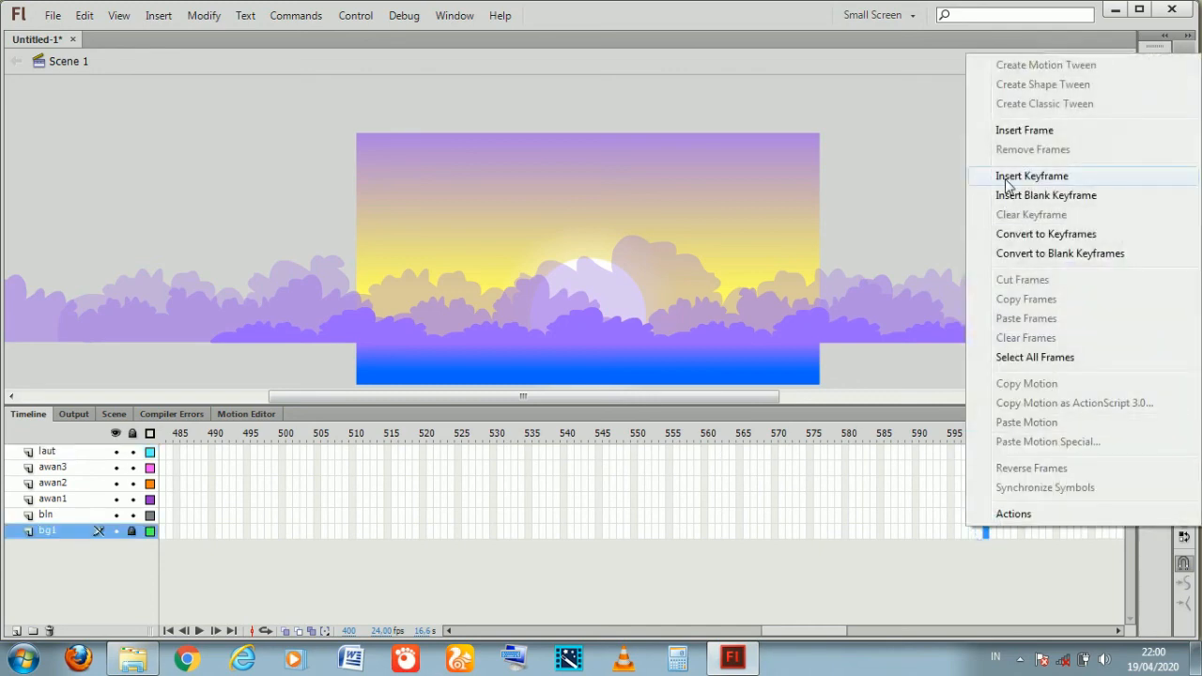
pyautogui.click(1006, 131)
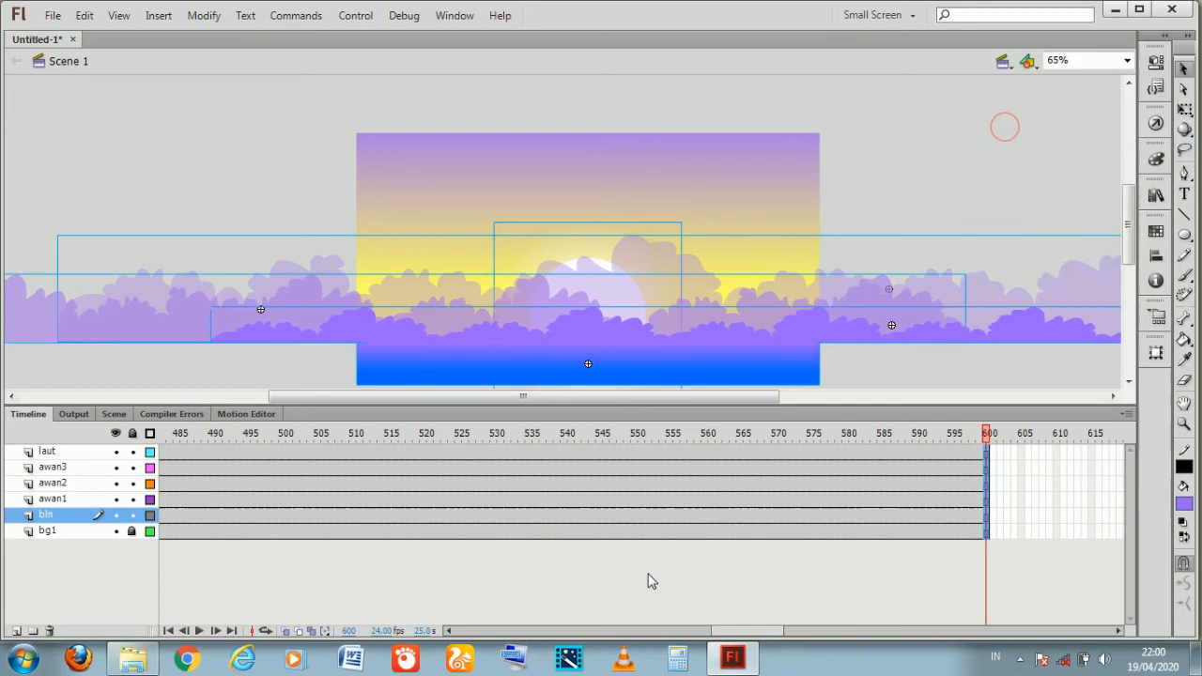
# Insert keyframes at frame 600 on the awan3, awan2, awan1 and bln layers
pyautogui.moveTo(729, 635)
pyautogui.mouseDown()
pyautogui.moveTo(698, 636)
pyautogui.moveTo(747, 647)
pyautogui.mouseUp()
pyautogui.click(844, 482)
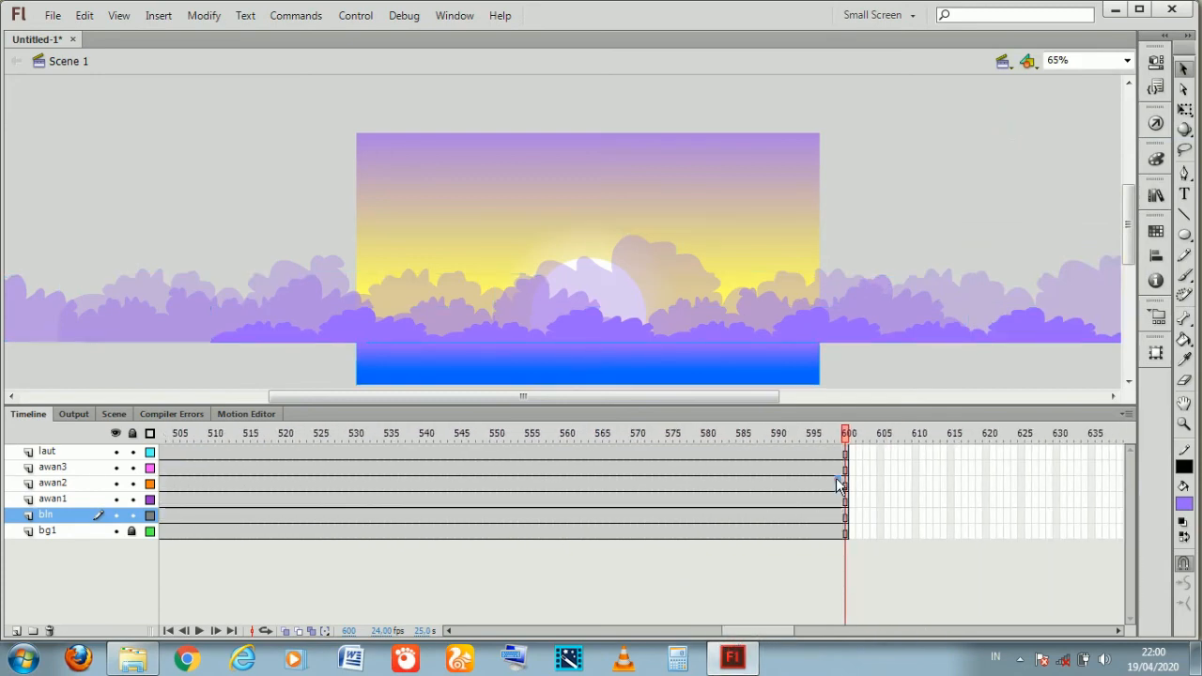
pyautogui.moveTo(844, 453); pyautogui.dragTo(847, 519)
pyautogui.rightClick(846, 519)
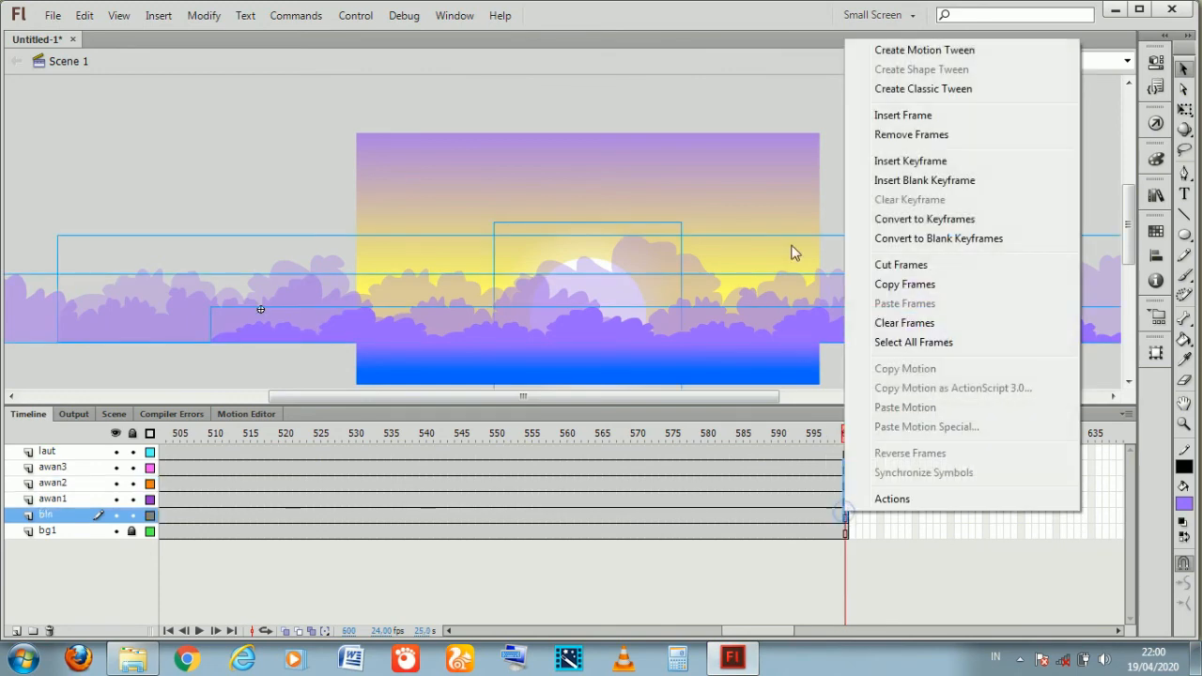
pyautogui.click(898, 161)
# Create classic tweens between frames 400 and 600 on the awan3, awan2, awan1 and bln layers
pyautogui.moveTo(625, 476); pyautogui.dragTo(653, 507)
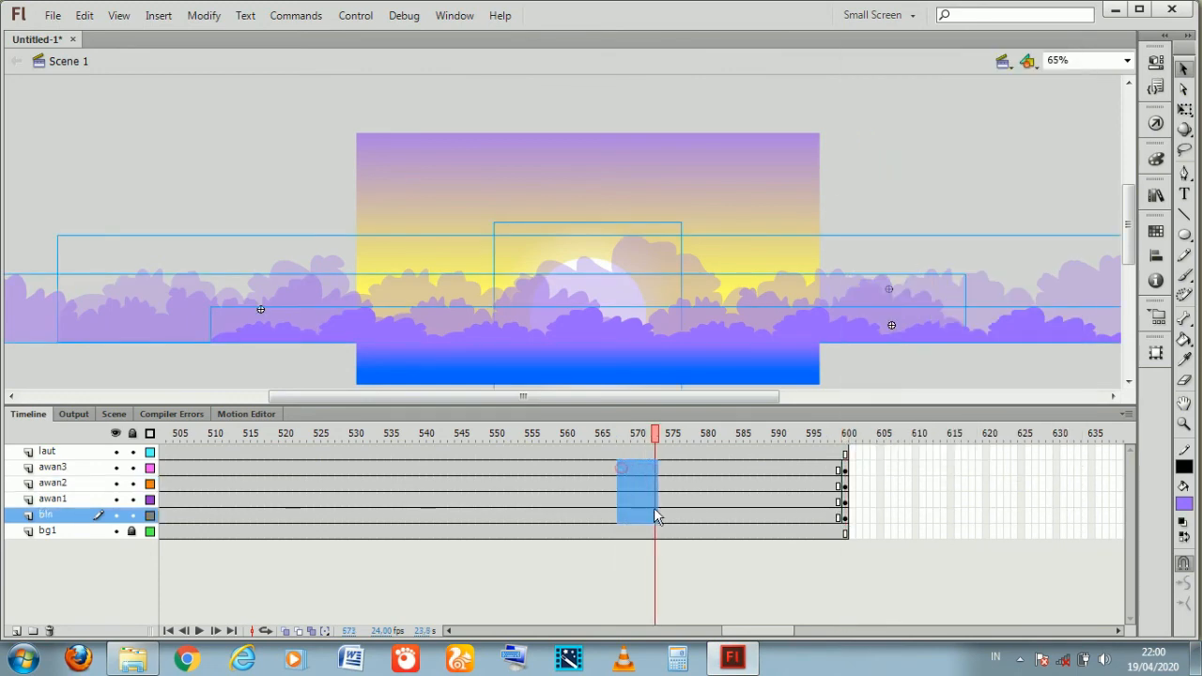
pyautogui.rightClick(657, 511)
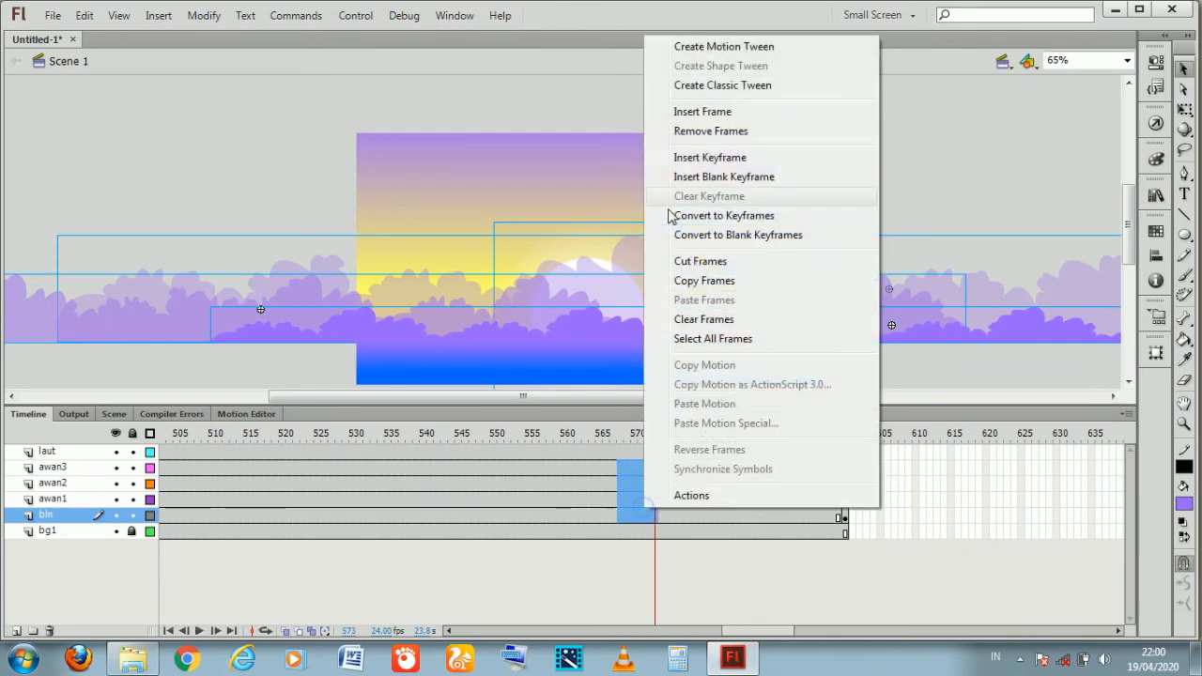
pyautogui.click(722, 84)
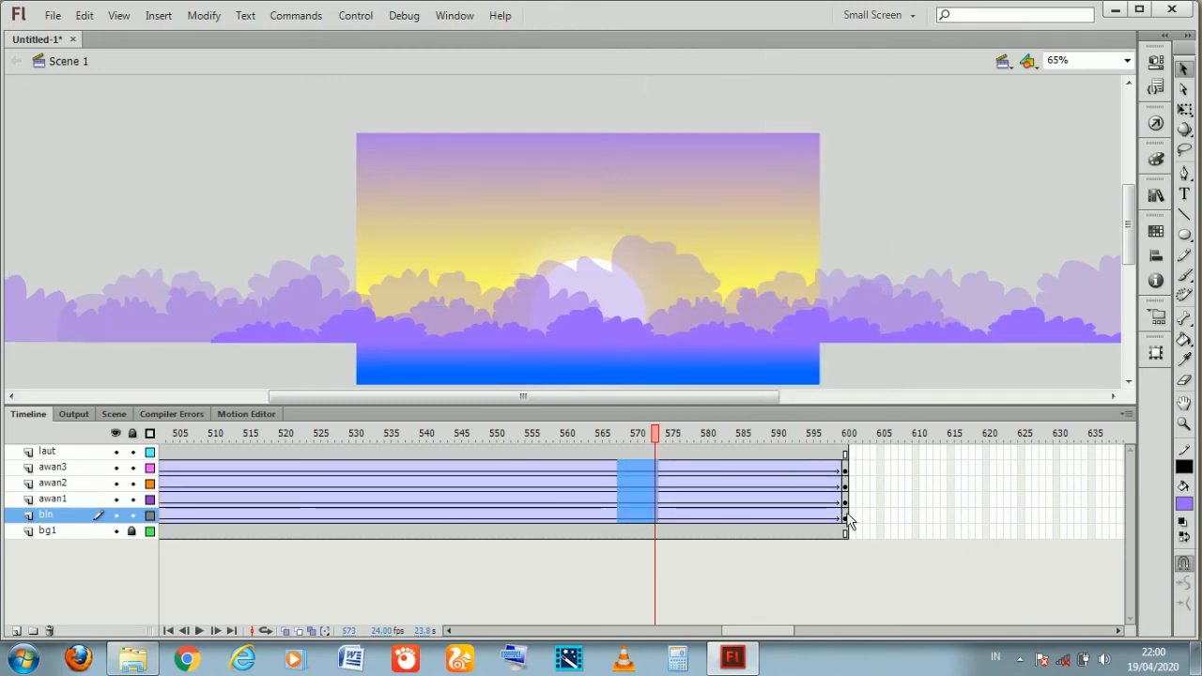
# Move the moon on the bln layer straight down at frame 600 until it sinks behind the clouds and sea
pyautogui.click(845, 518)
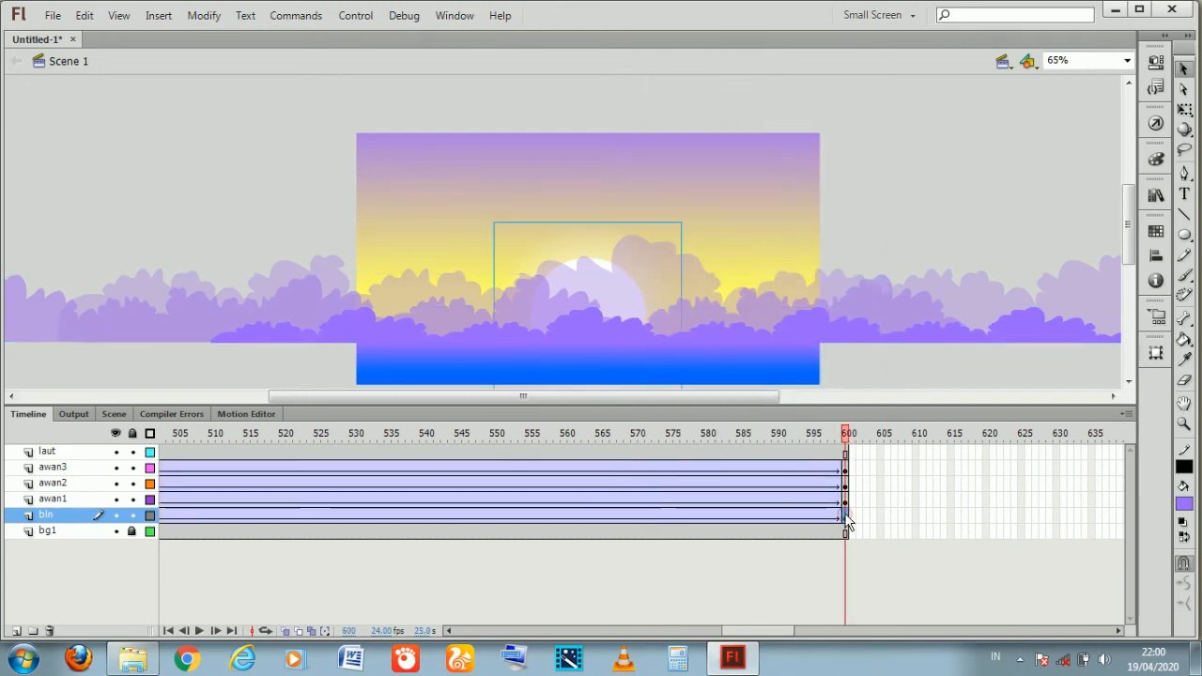
pyautogui.click(594, 291)
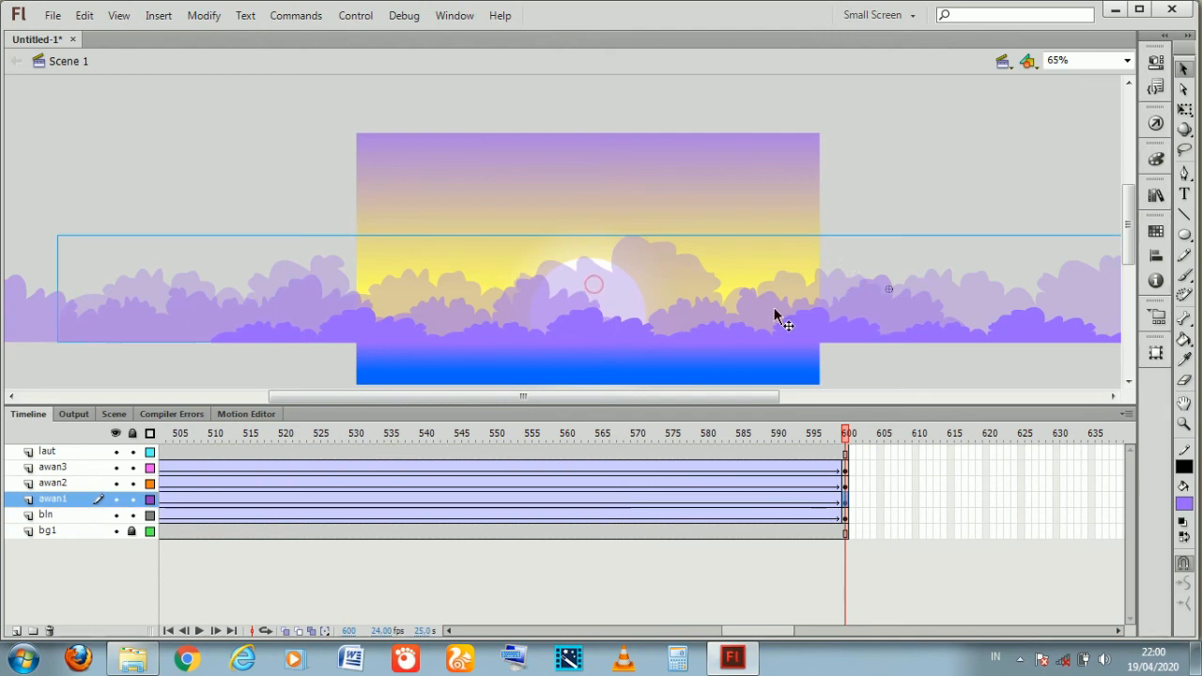
pyautogui.click(842, 516)
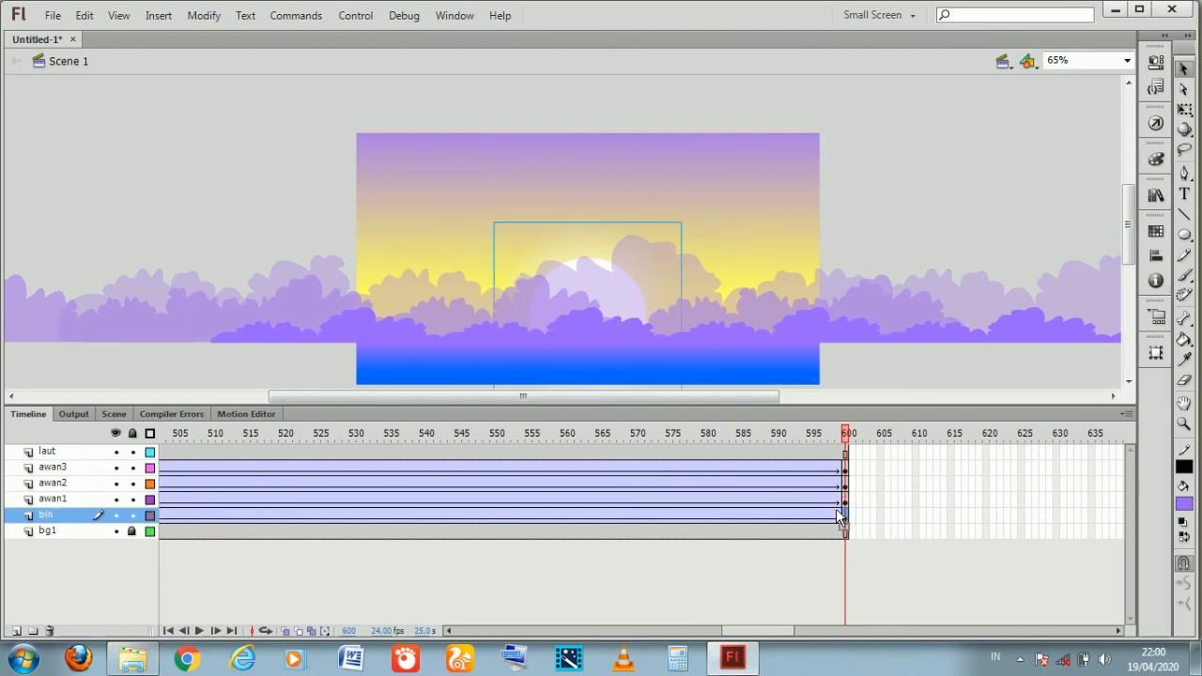
pyautogui.hotkey('shift', 'Down')
pyautogui.hotkey('shift', 'Down')
pyautogui.hotkey('shift', 'Down')
pyautogui.hotkey('shift', 'Down')
pyautogui.hotkey('shift', 'Down')
pyautogui.hotkey('shift', 'Down')
pyautogui.hotkey('shift', 'Down')
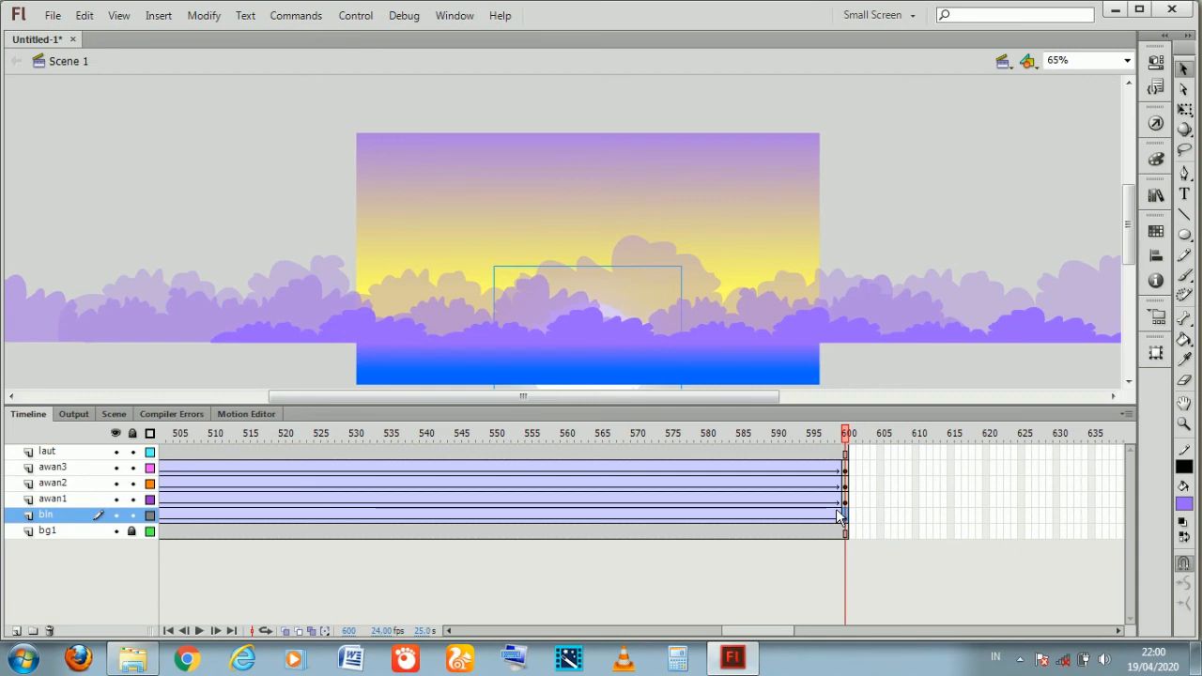
pyautogui.hotkey('shift', 'Down')
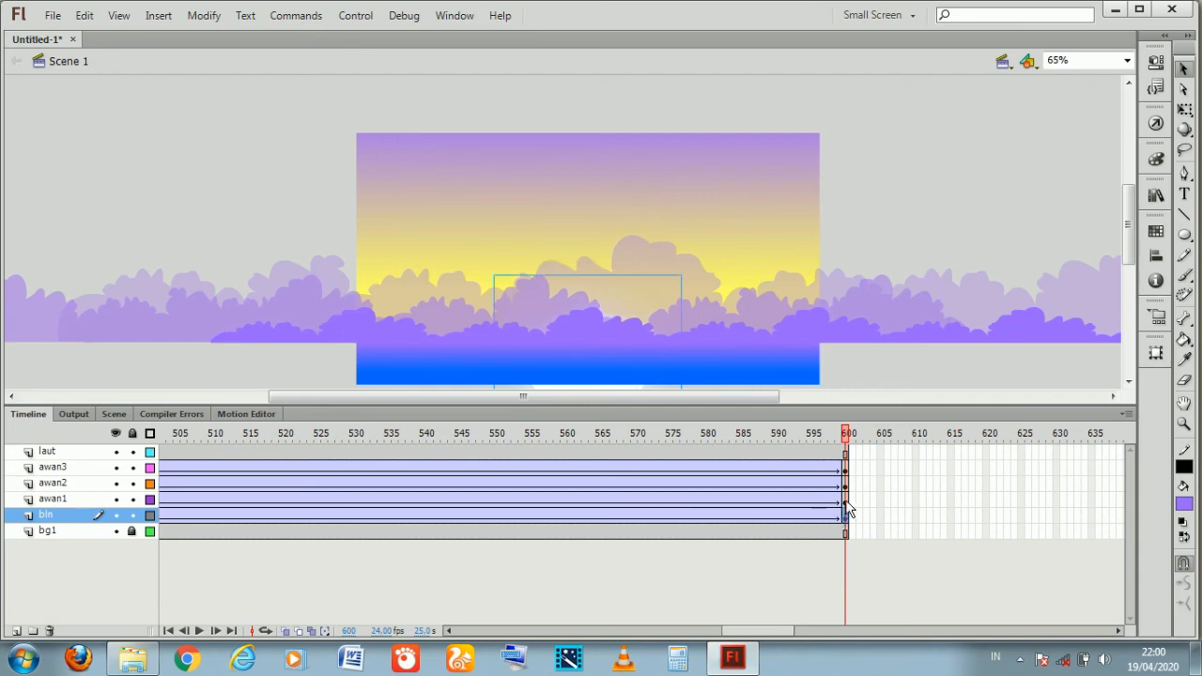
# Select the awan1 keyframe at frame 600 and display every layer except awan1 as outlines
pyautogui.click(1183, 423)
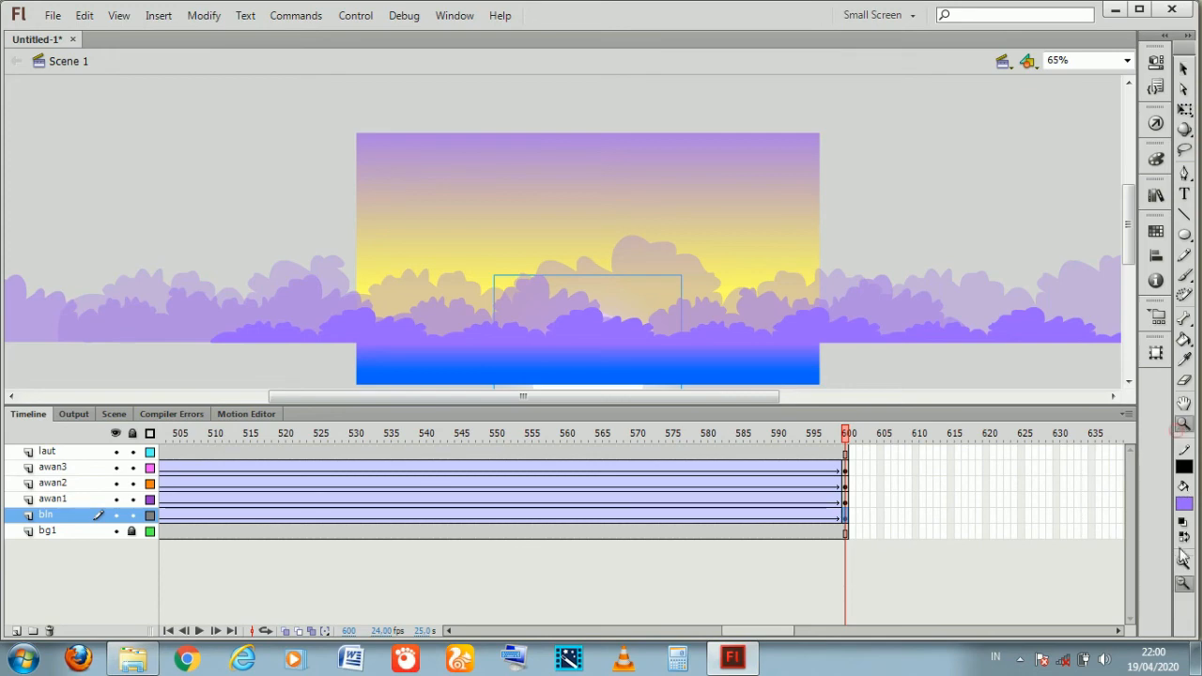
pyautogui.click(517, 266)
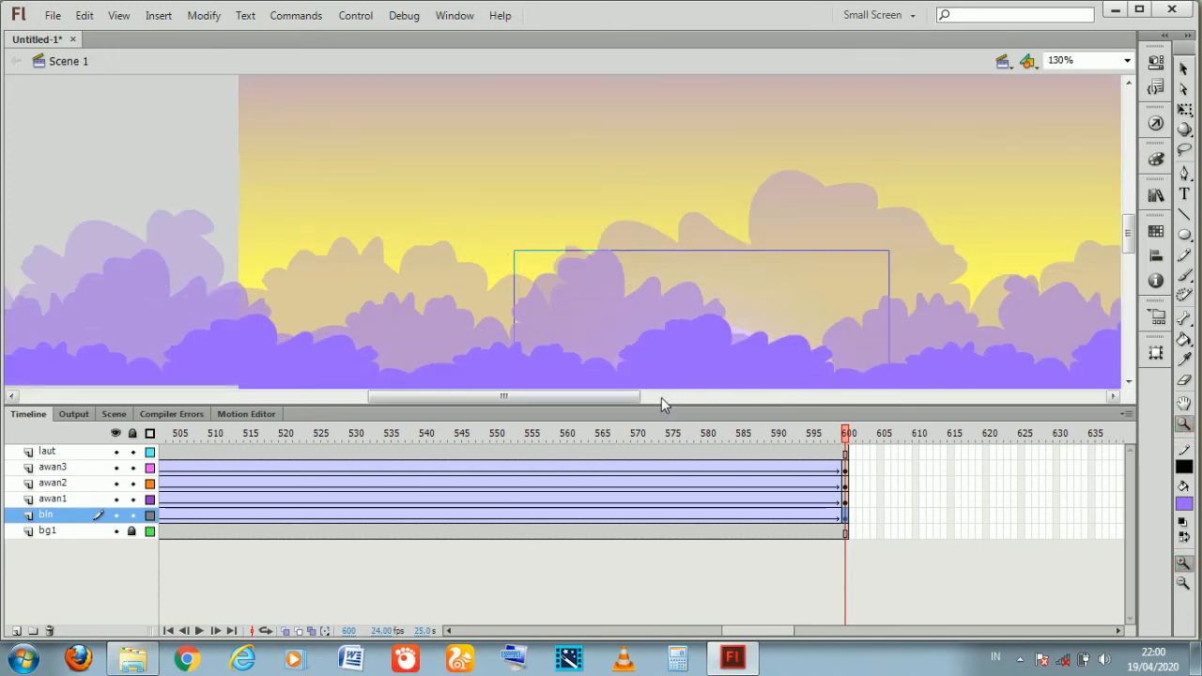
pyautogui.moveTo(661, 406); pyautogui.dragTo(665, 529)
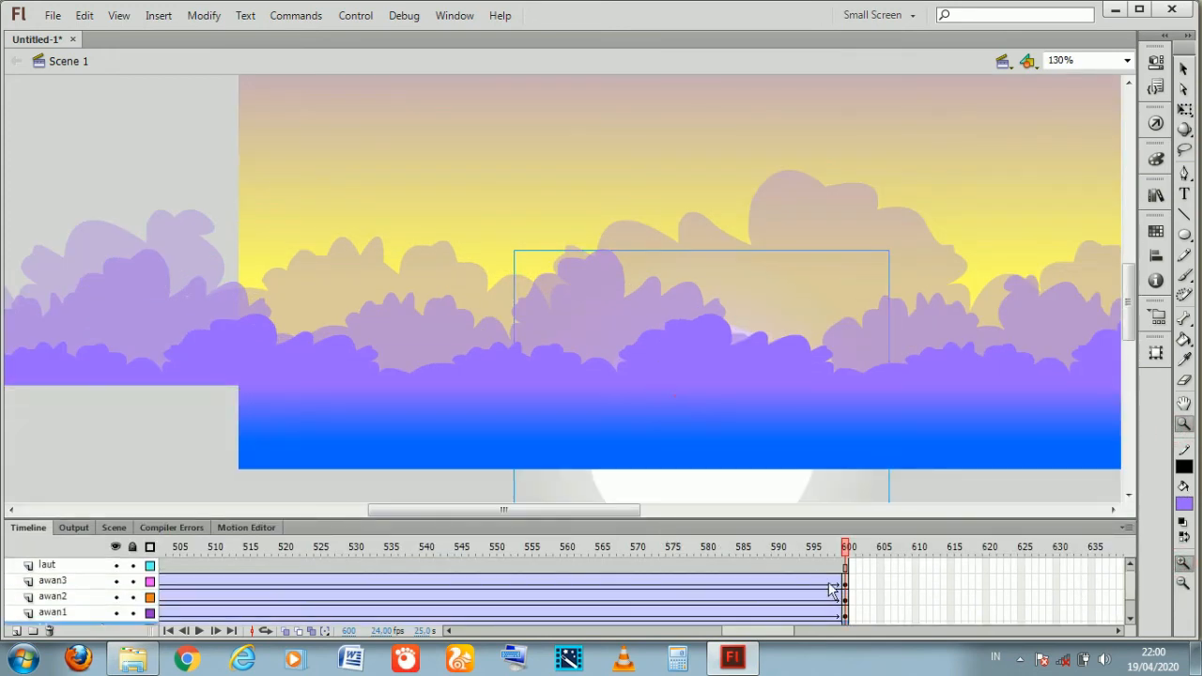
pyautogui.scroll(-2, 1132, 586)
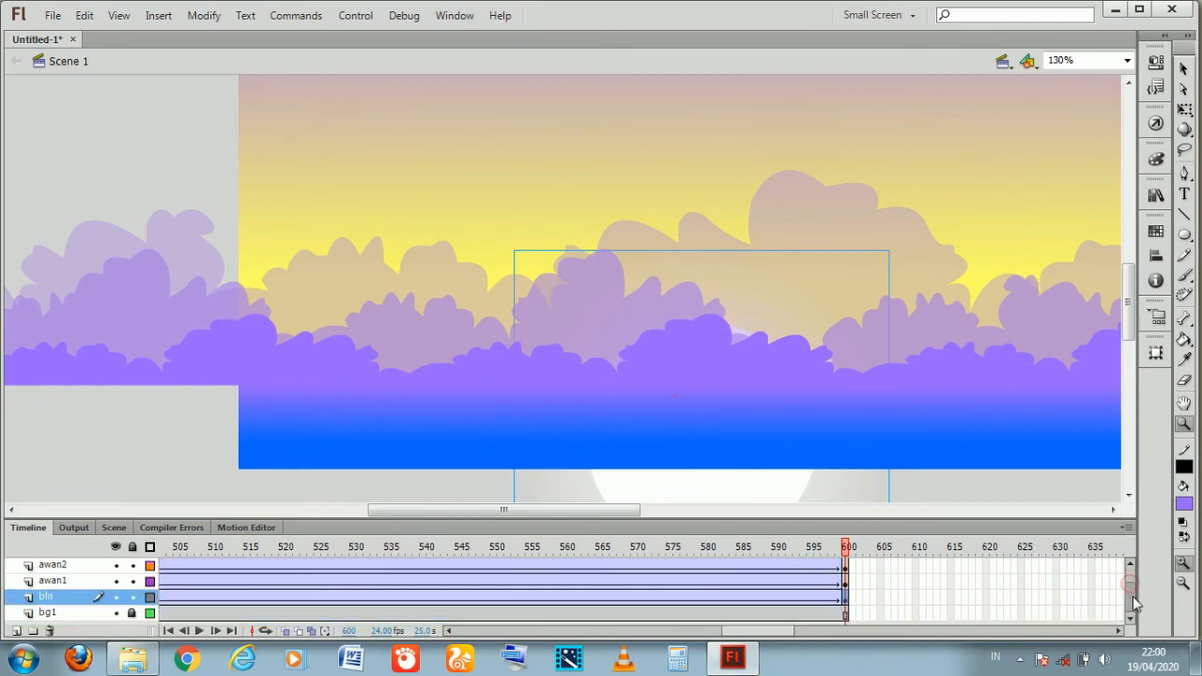
pyautogui.moveTo(935, 519); pyautogui.dragTo(930, 492)
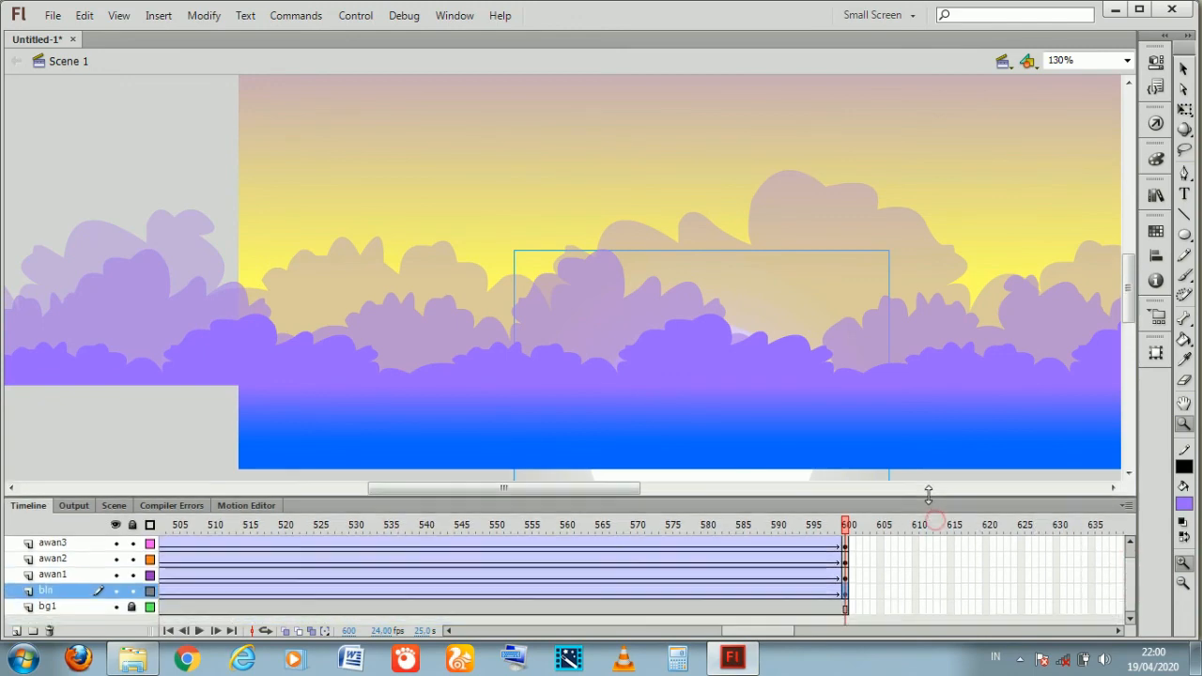
pyautogui.click(849, 570)
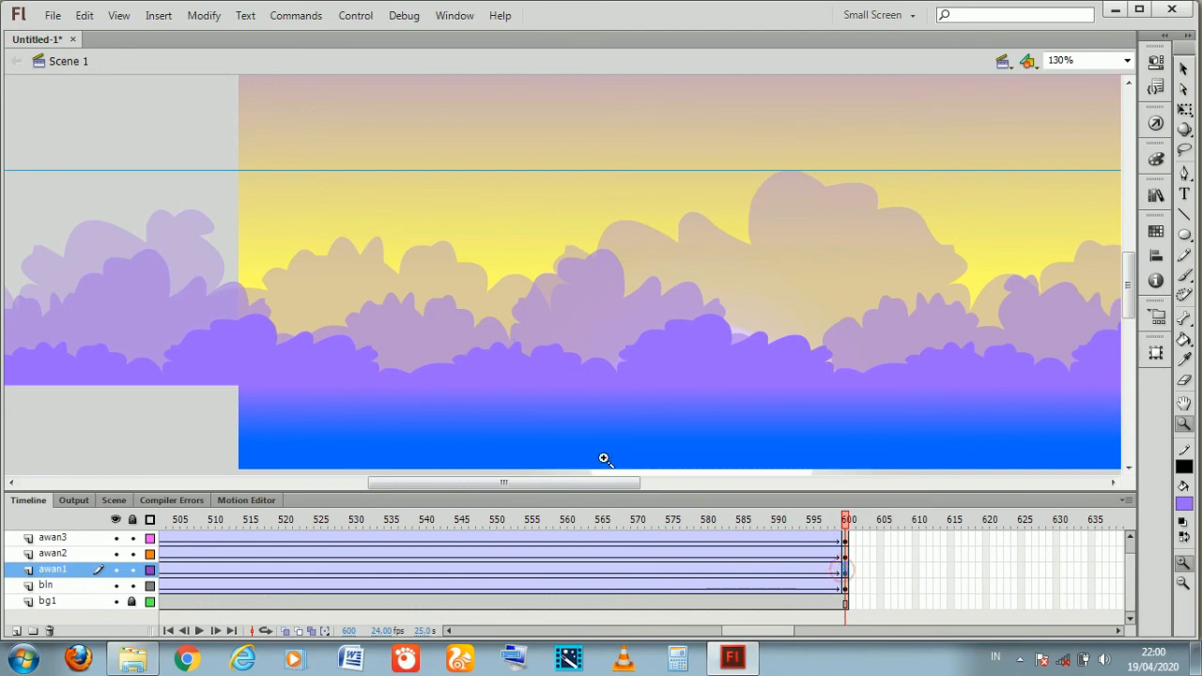
pyautogui.moveTo(604, 483); pyautogui.dragTo(655, 497)
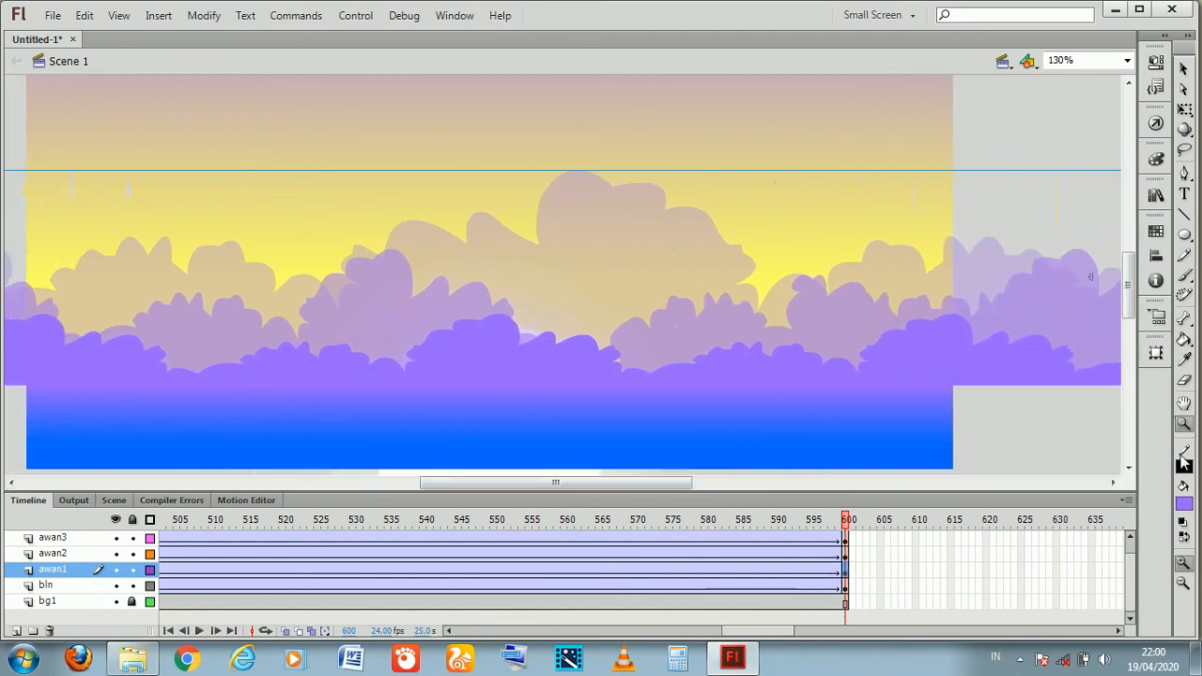
pyautogui.keyDown('alt'); pyautogui.click(537, 391); pyautogui.keyUp('alt')
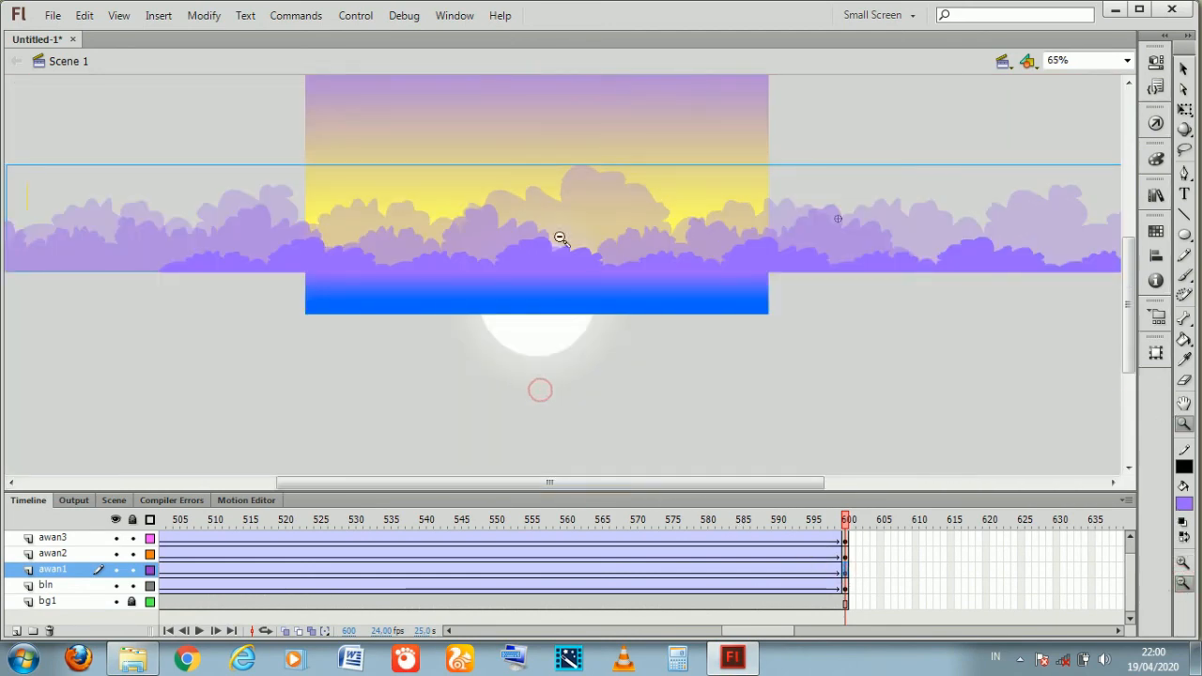
pyautogui.moveTo(1129, 319); pyautogui.dragTo(1129, 286)
pyautogui.moveTo(733, 479); pyautogui.dragTo(629, 483)
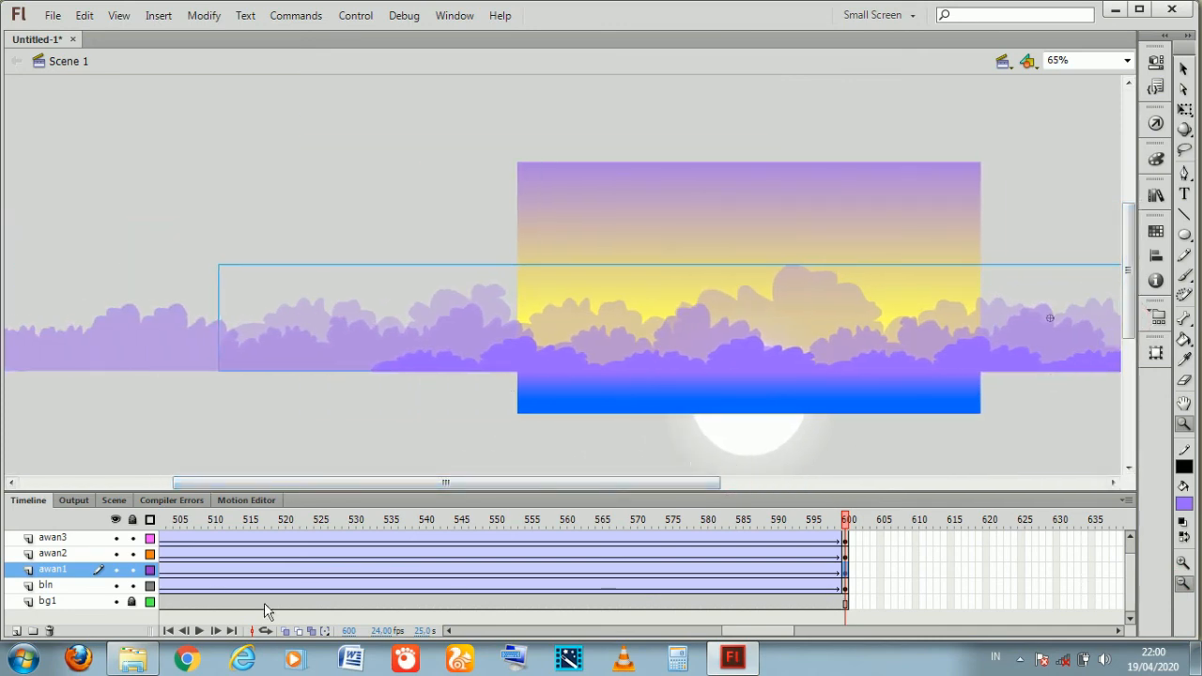
pyautogui.click(149, 519)
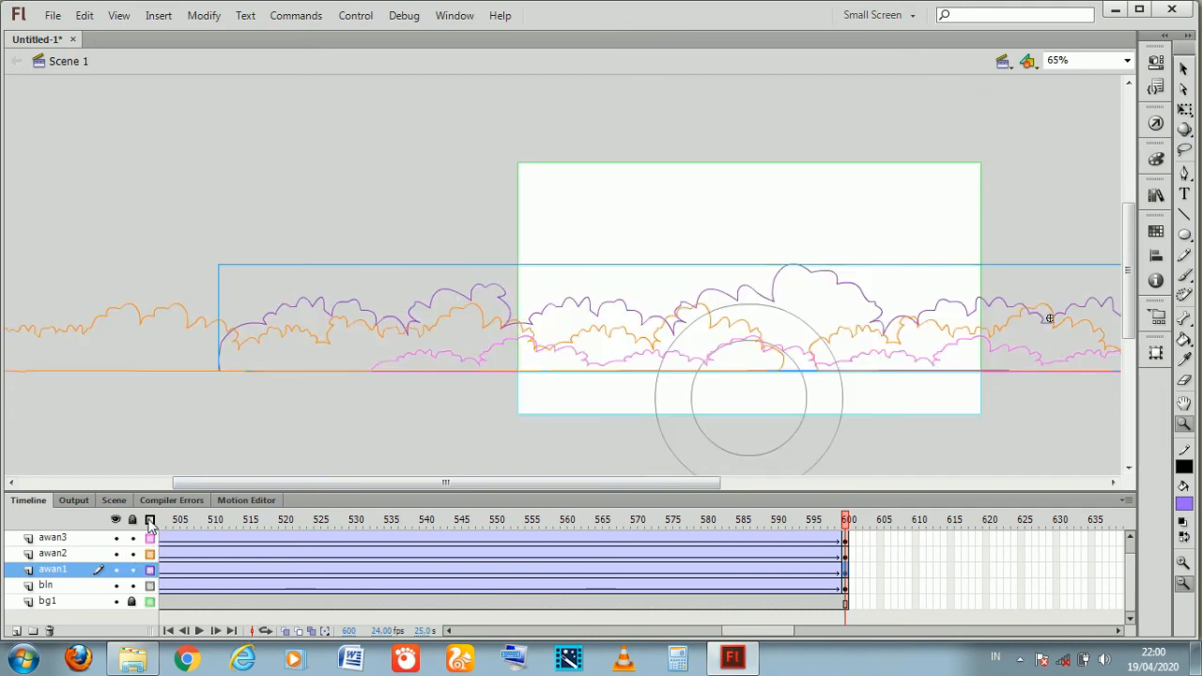
pyautogui.click(150, 569)
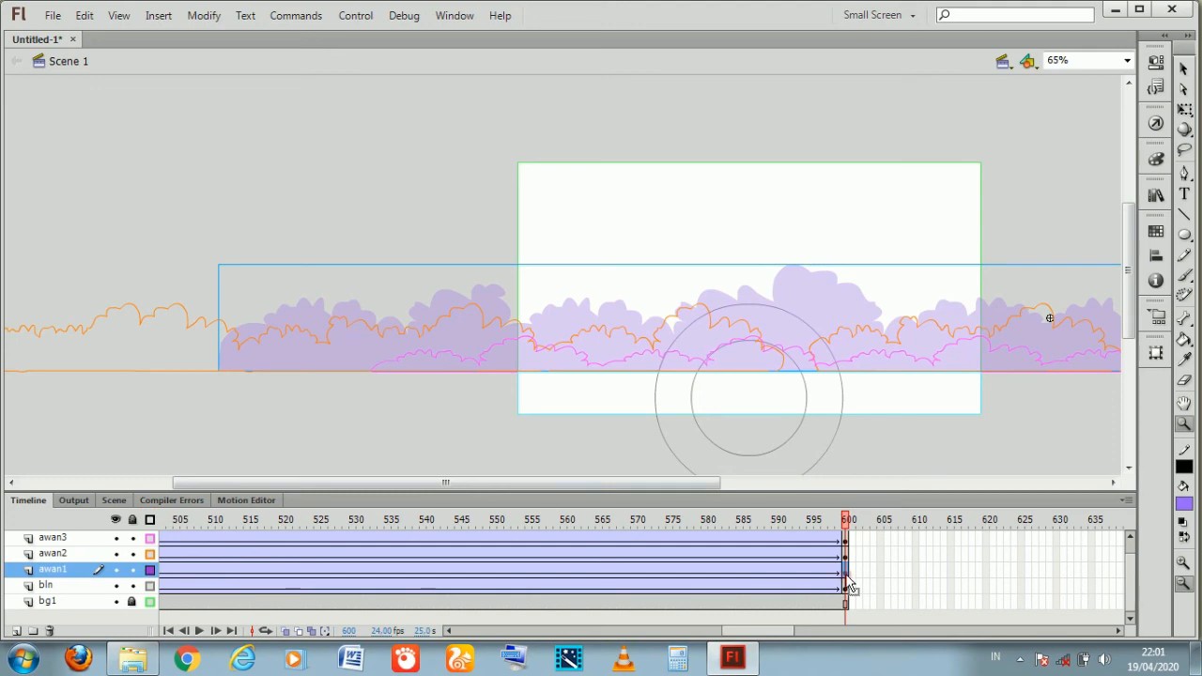
# Nudge the awan1 clouds a short distance to the left at frame 600
pyautogui.press('Left')
pyautogui.press('Left')
pyautogui.press('Left')
pyautogui.press('Left')
pyautogui.press('Left')
pyautogui.press('Left')
pyautogui.press('Left')
pyautogui.press('Left')
pyautogui.press('Left')
pyautogui.press('Left')
pyautogui.press('Left')
pyautogui.press('Left')
pyautogui.press('Left')
pyautogui.press('Left')
pyautogui.press('Left')
pyautogui.press('Left')
pyautogui.press('Left')
pyautogui.press('Left')
pyautogui.press('Left')
pyautogui.press('Left')
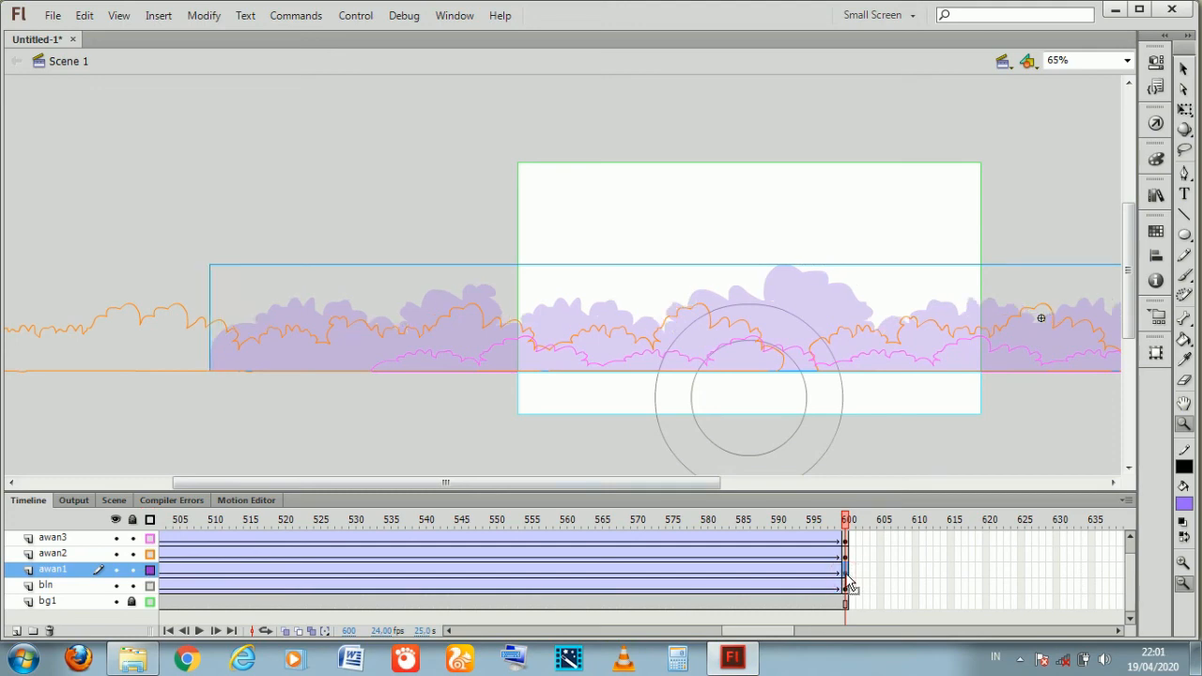
pyautogui.press('Left')
pyautogui.press('Left')
pyautogui.press('Left')
pyautogui.press('Left')
pyautogui.press('Left')
pyautogui.press('Left')
pyautogui.press('Left')
pyautogui.press('Left')
pyautogui.press('Left')
pyautogui.press('Left')
pyautogui.press('Left')
pyautogui.press('Left')
pyautogui.press('Left')
pyautogui.press('Left')
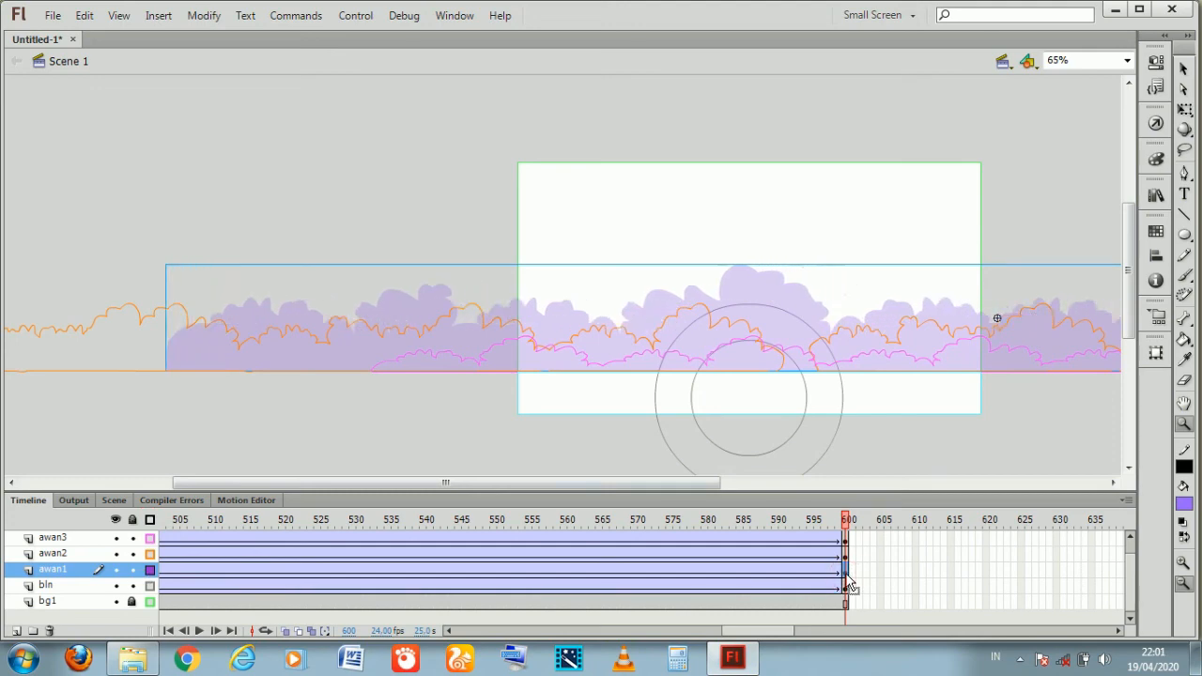
# Show awan2 filled and awan1 as outlines, and shift the awan2 clouds to the right at frame 600
pyautogui.click(149, 569)
pyautogui.click(149, 554)
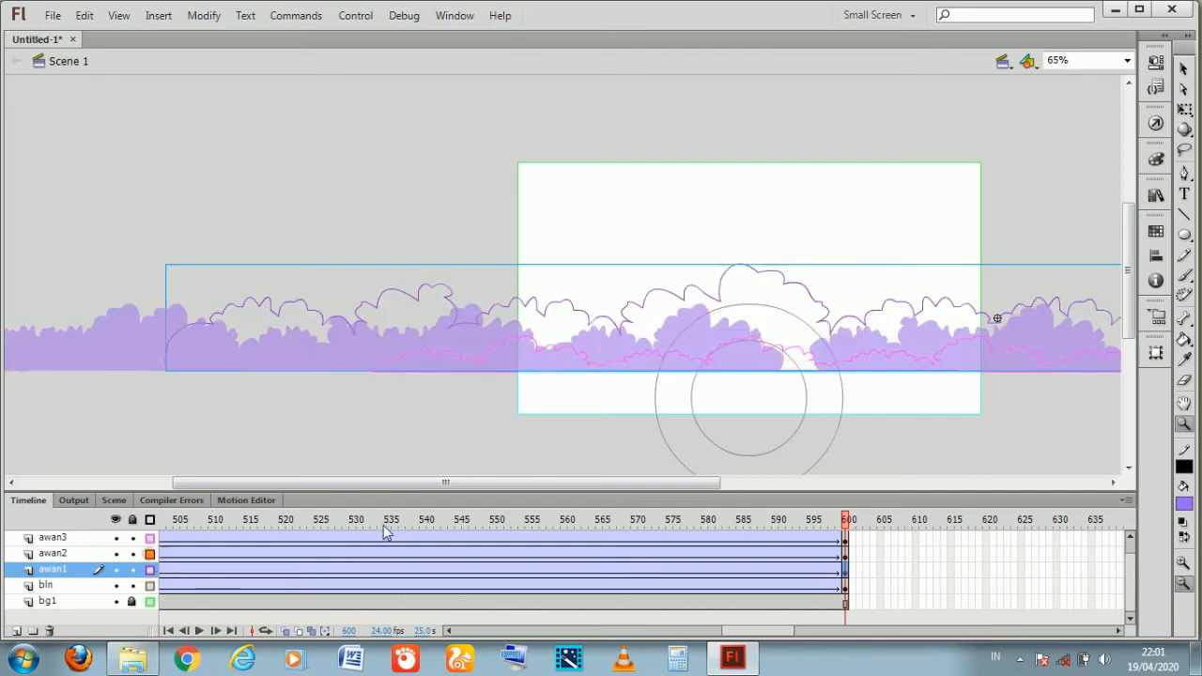
pyautogui.click(846, 556)
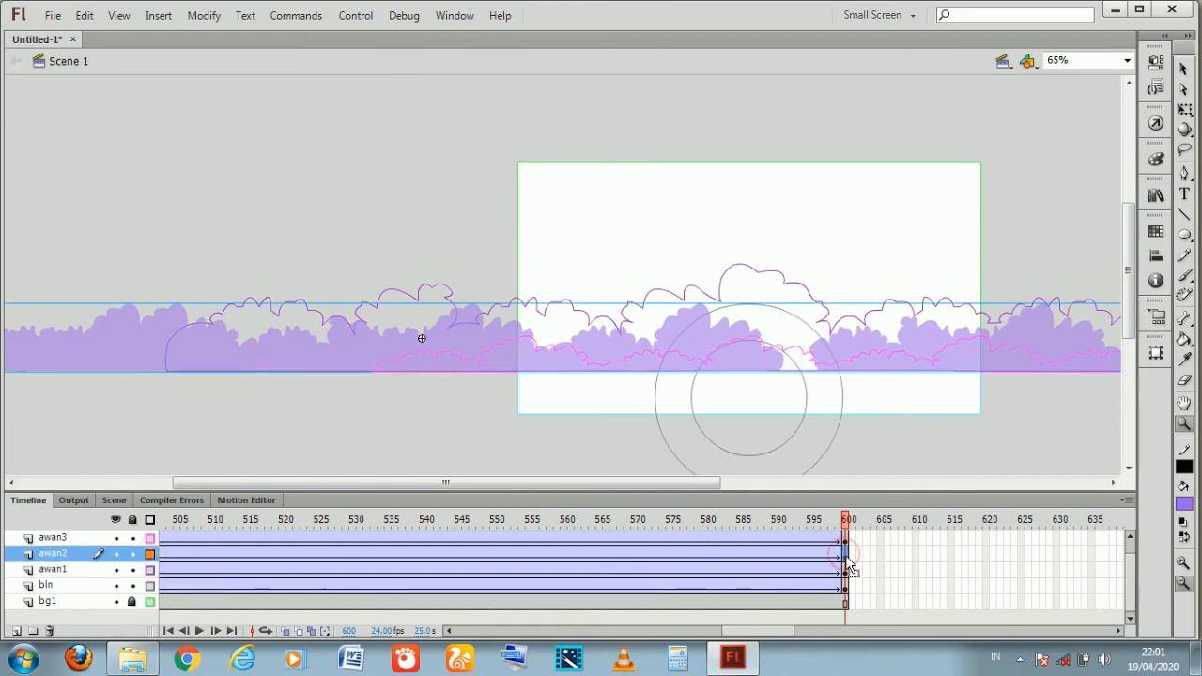
pyautogui.moveTo(422, 337); pyautogui.dragTo(492, 338)
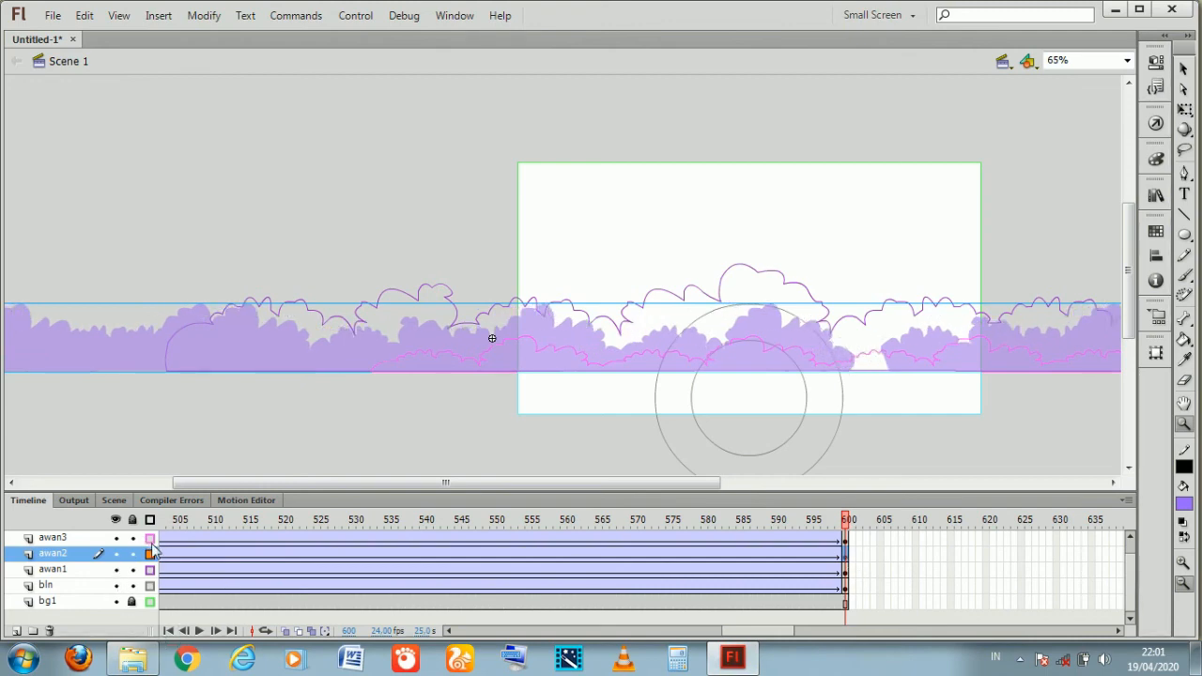
# Show awan3 filled and awan2 as outlines, and shift the awan3 clouds to the left at frame 600
pyautogui.click(150, 537)
pyautogui.click(149, 553)
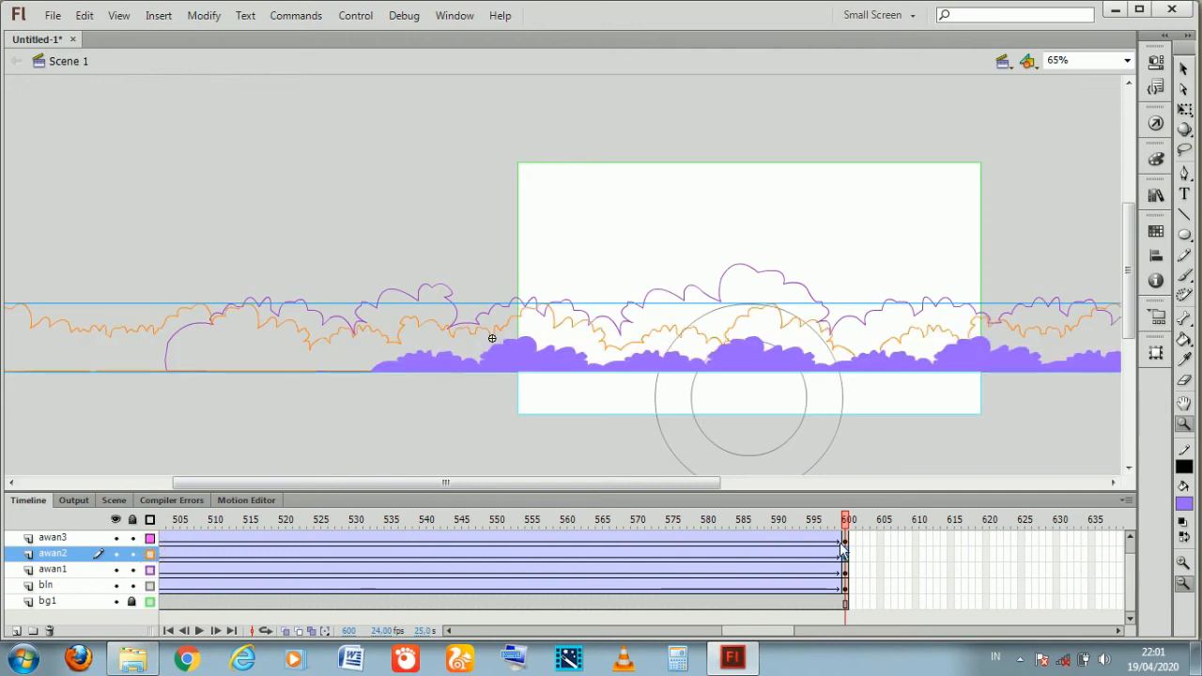
pyautogui.click(845, 539)
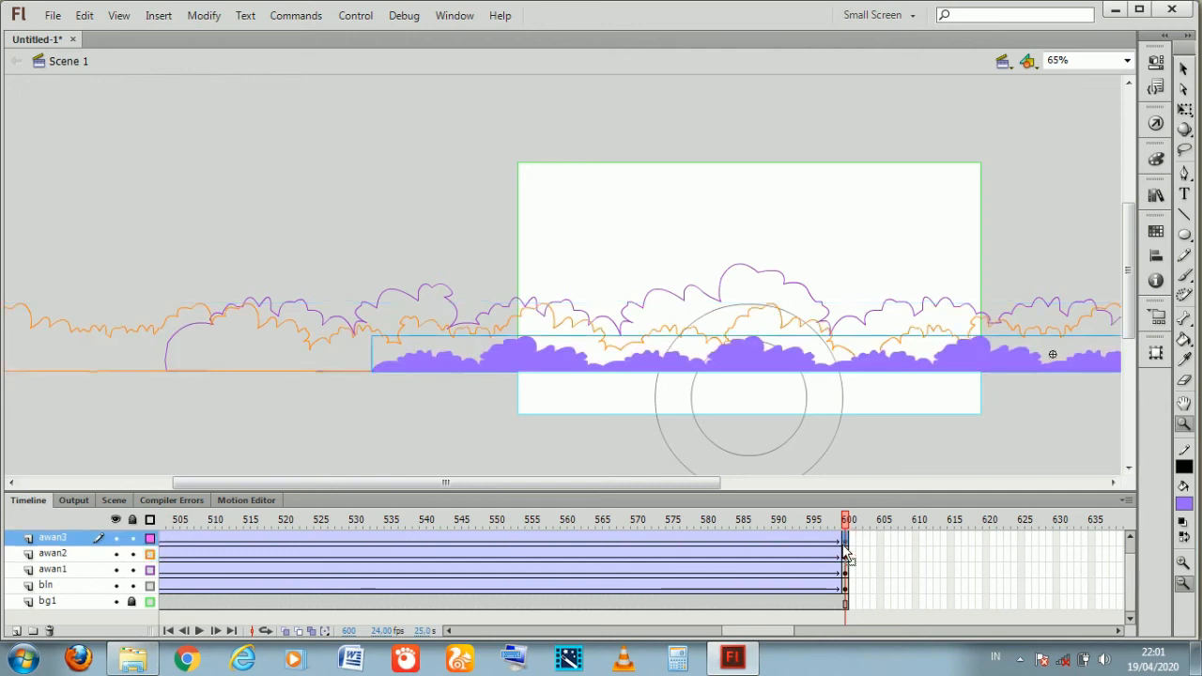
pyautogui.hotkey('shift', 'Left')
pyautogui.hotkey('shift', 'Left')
pyautogui.hotkey('shift', 'Left')
pyautogui.hotkey('shift', 'Left')
pyautogui.hotkey('shift', 'Left')
pyautogui.hotkey('shift', 'Left')
pyautogui.hotkey('shift', 'Left')
pyautogui.hotkey('shift', 'Left')
pyautogui.hotkey('shift', 'Left')
pyautogui.hotkey('shift', 'Left')
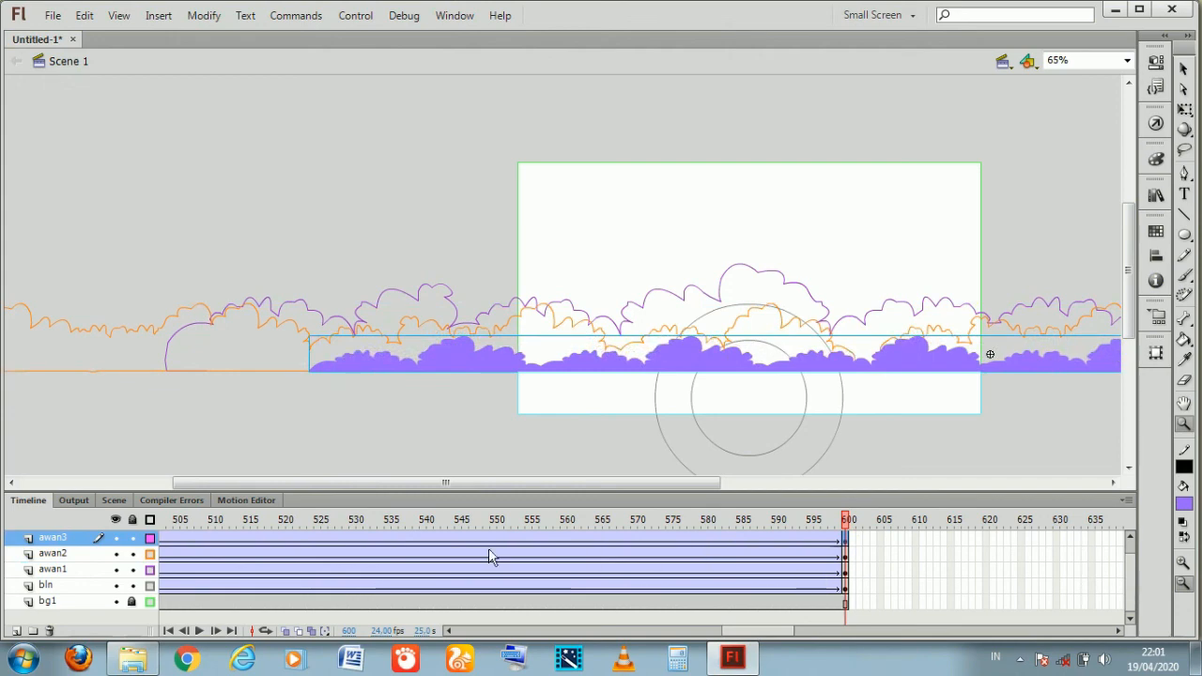
# Turn off outline display for all layers and lock every layer
pyautogui.click(151, 520)
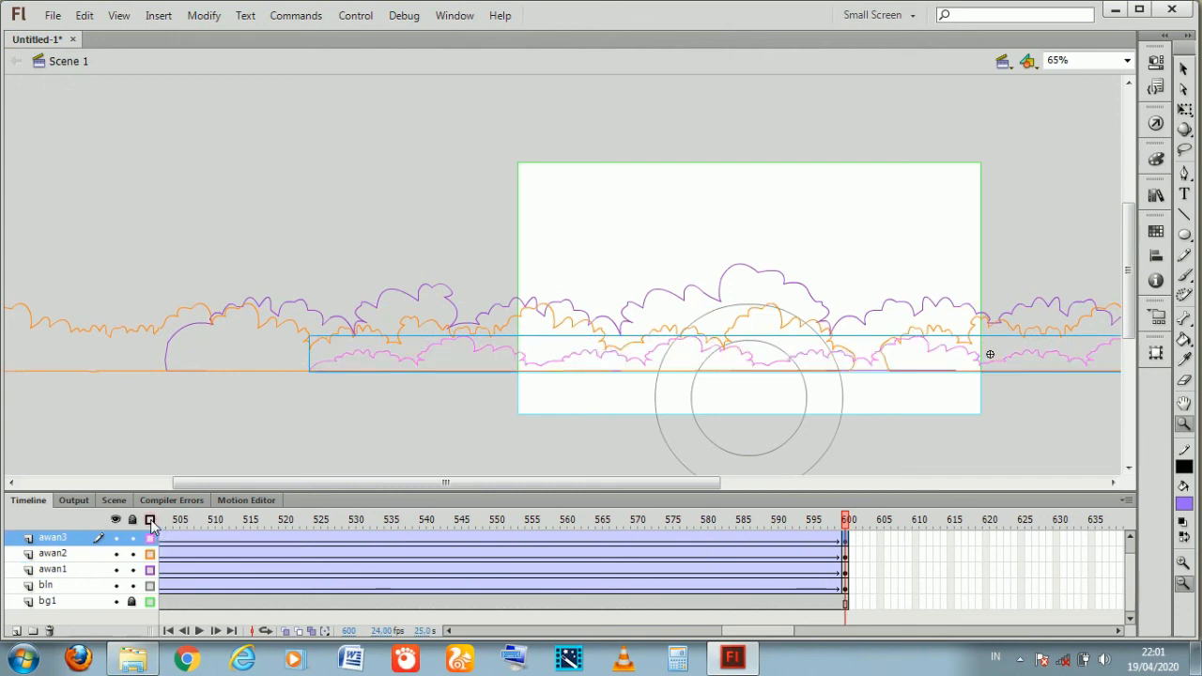
pyautogui.click(149, 520)
pyautogui.click(133, 521)
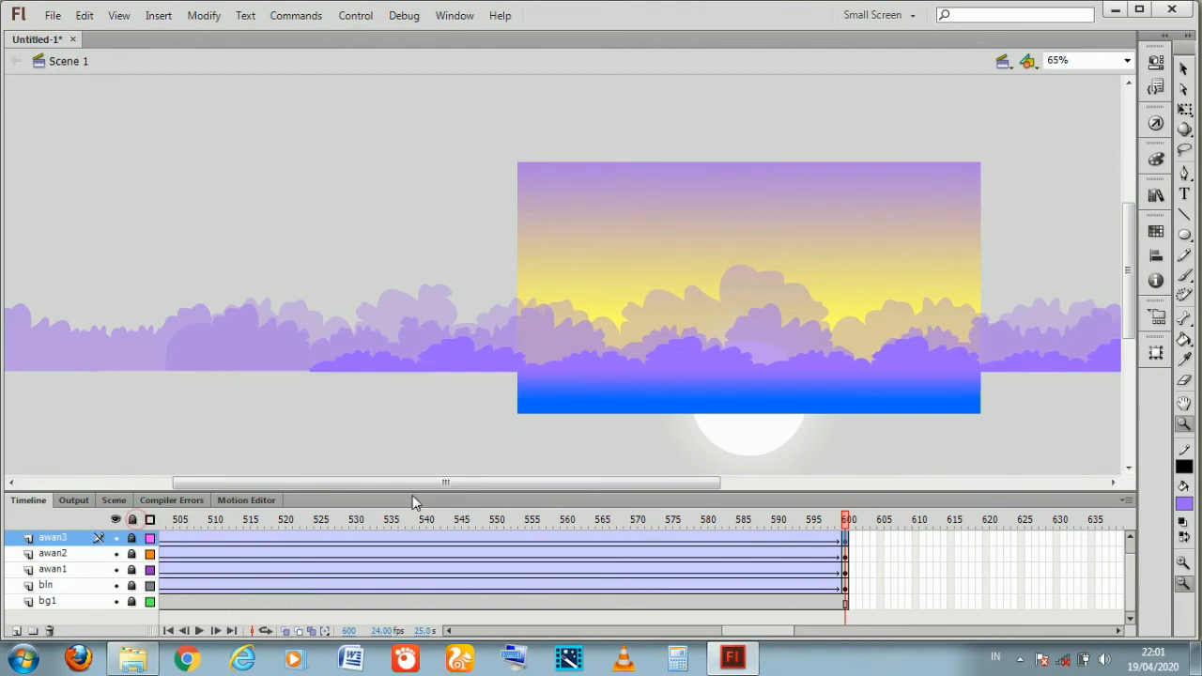
# Collapse the timeline, enlarge the stage view, and test the movie to check the moon and cloud motion
pyautogui.doubleClick(37, 507)
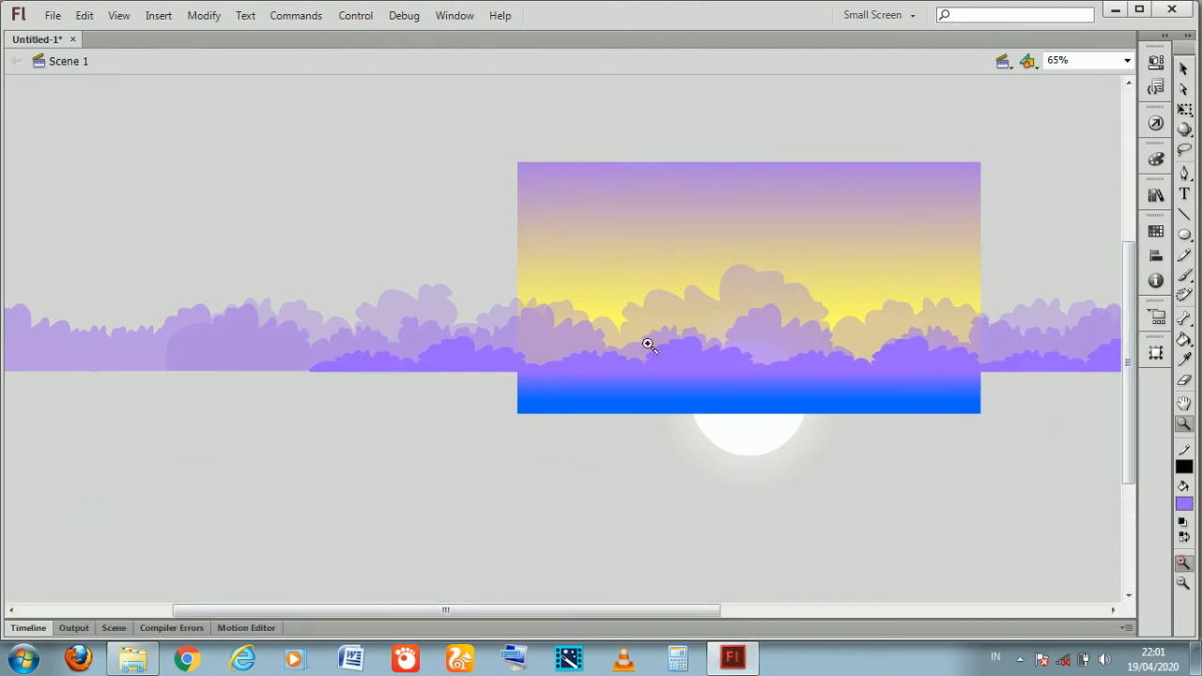
pyautogui.click(650, 299)
pyautogui.moveTo(476, 609); pyautogui.dragTo(561, 608)
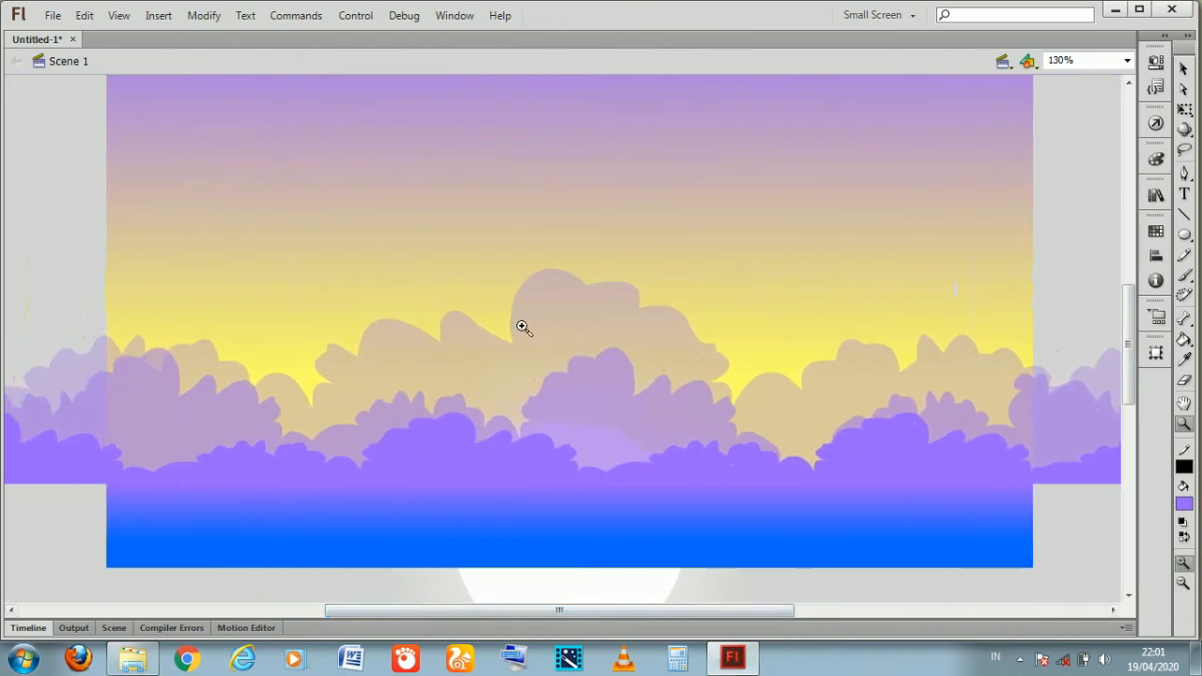
pyautogui.hotkey('ctrl', 'Return')
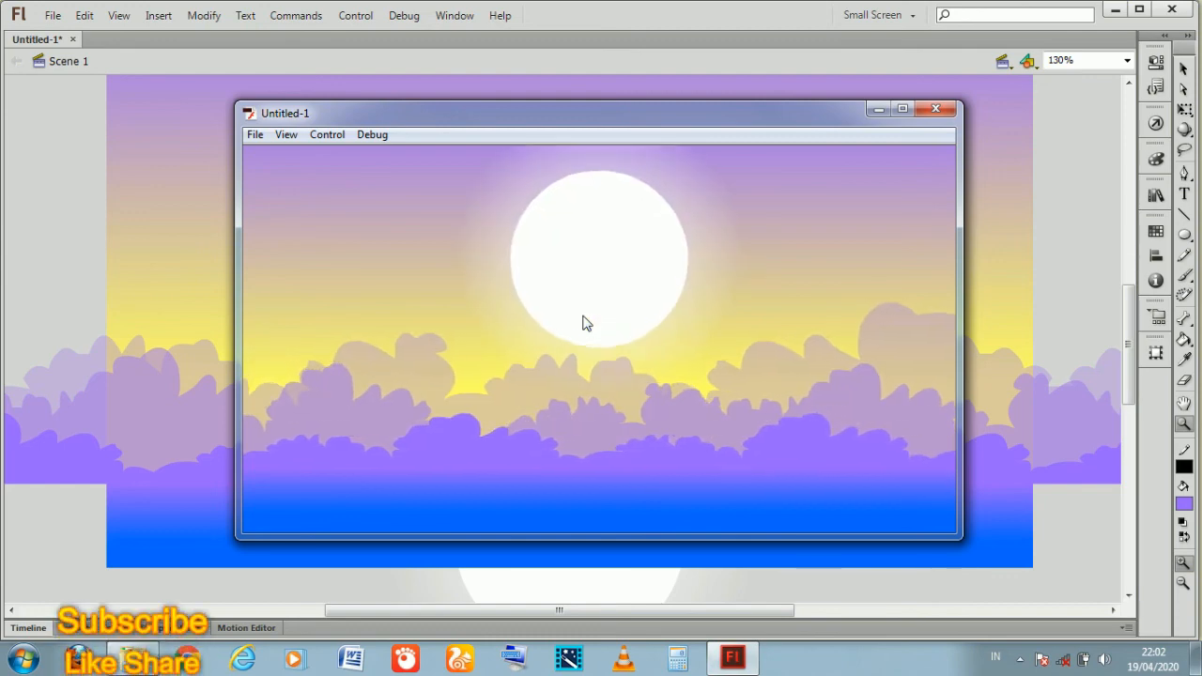
pyautogui.click(935, 109)
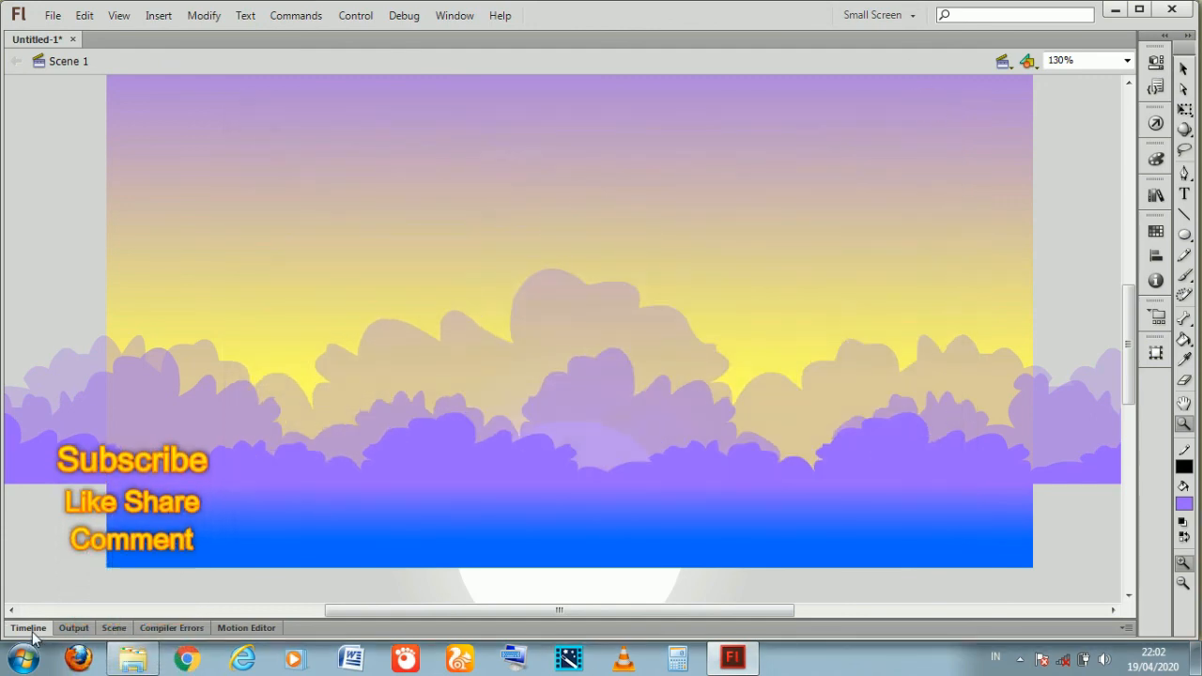
# Expand the timeline again and add a new layer above the laut layer
pyautogui.click(31, 632)
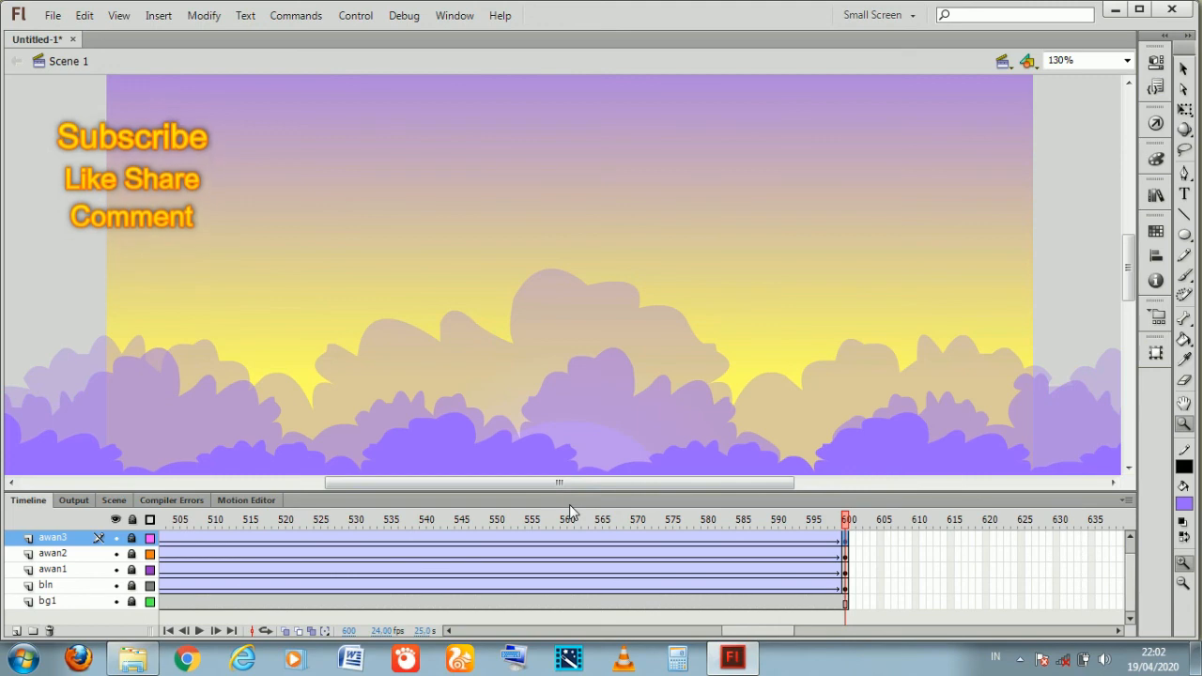
pyautogui.moveTo(733, 632); pyautogui.dragTo(465, 637)
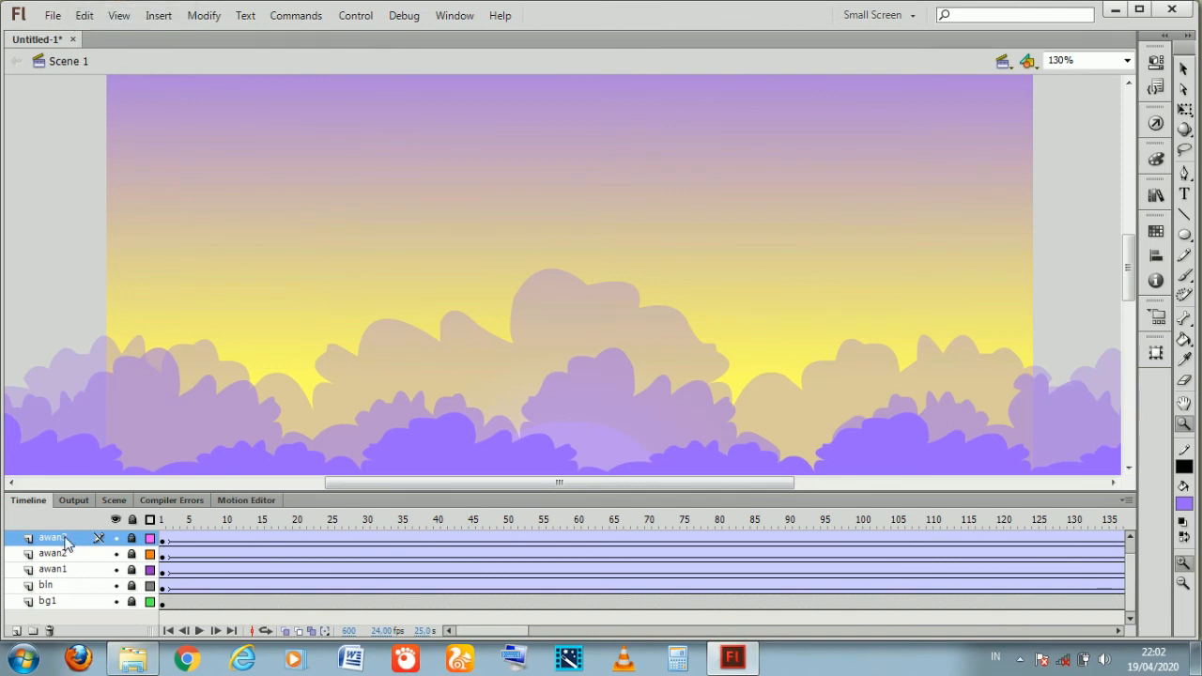
pyautogui.moveTo(1126, 584); pyautogui.dragTo(1127, 556)
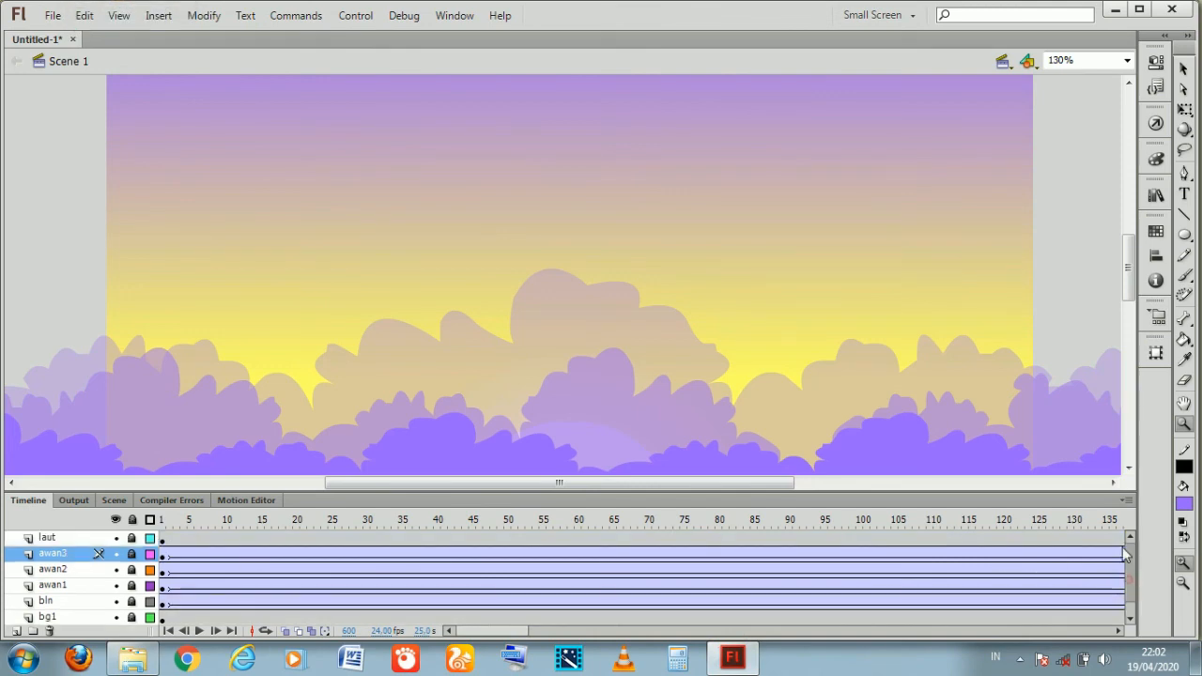
pyautogui.click(90, 539)
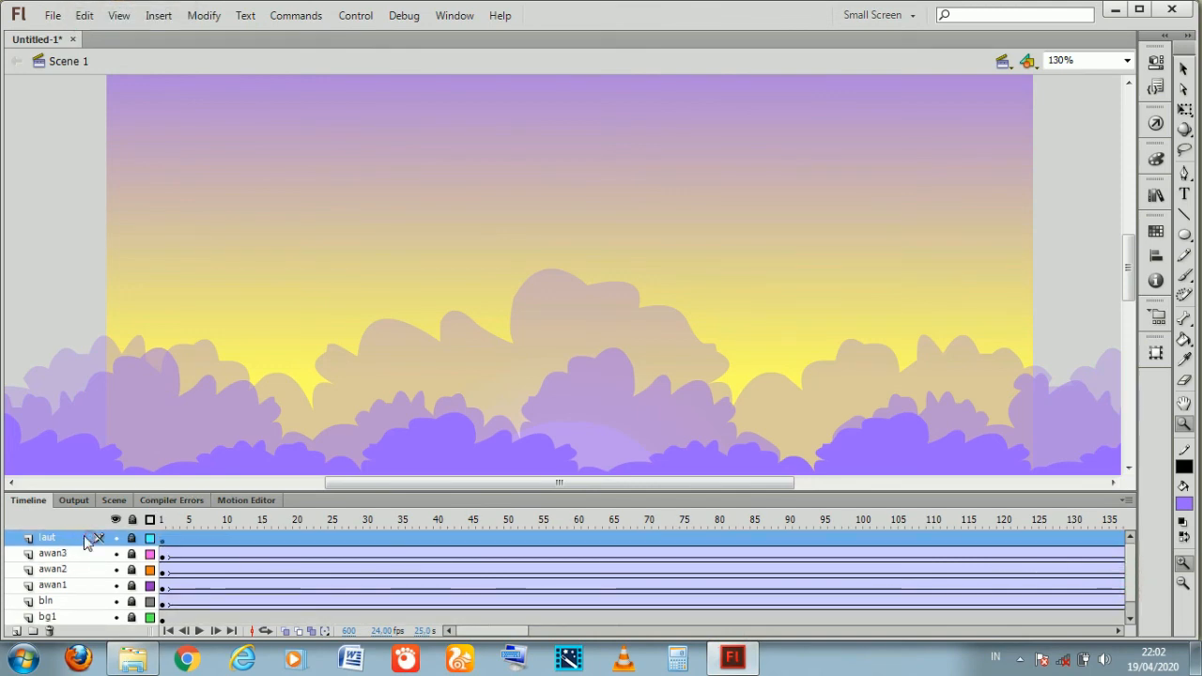
pyautogui.click(15, 631)
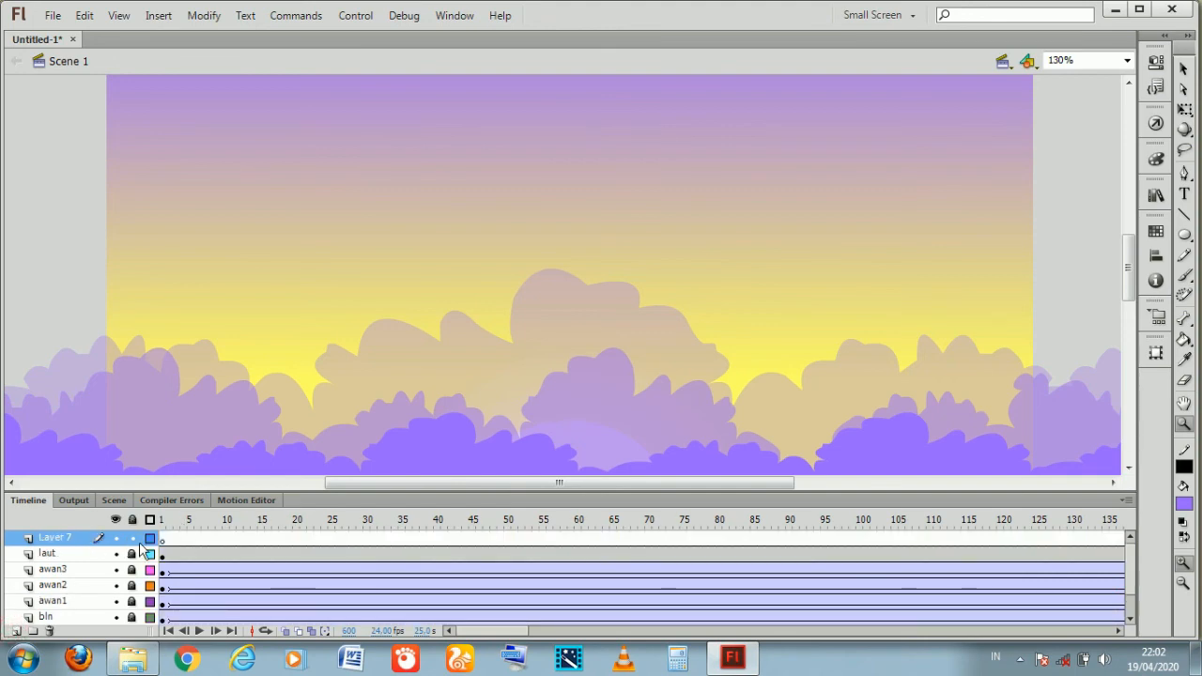
# Insert a keyframe at frame 429 on Layer 7
pyautogui.moveTo(476, 637); pyautogui.dragTo(730, 660)
pyautogui.click(330, 539)
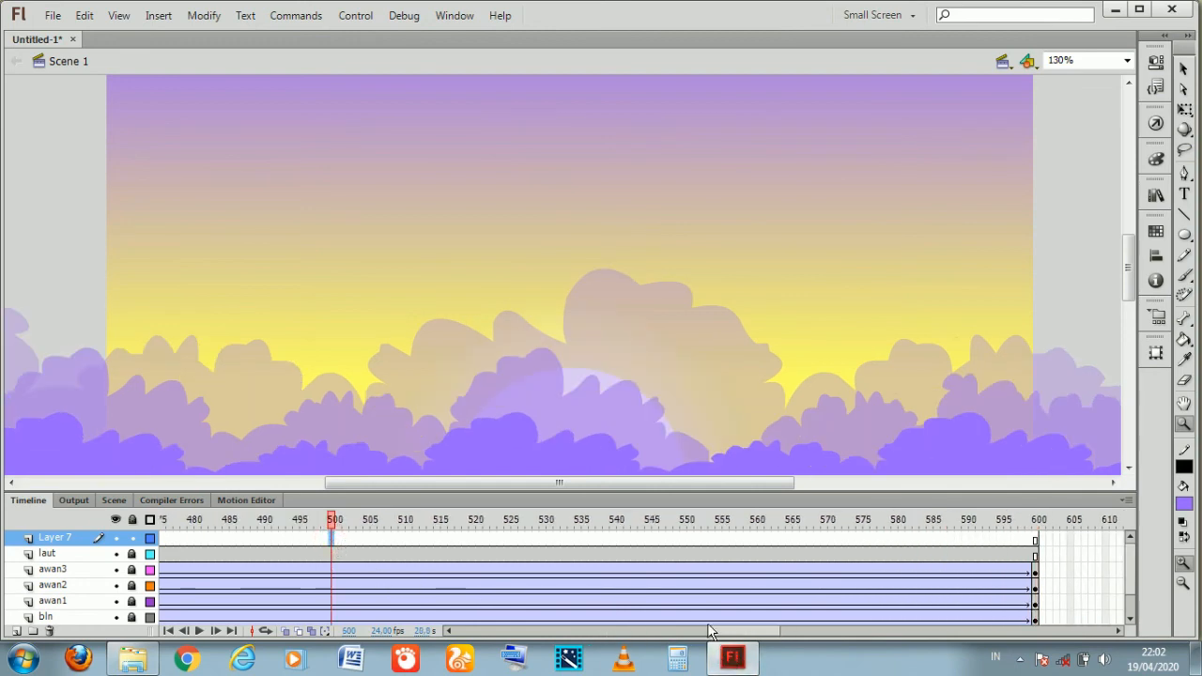
pyautogui.moveTo(733, 631); pyautogui.dragTo(694, 634)
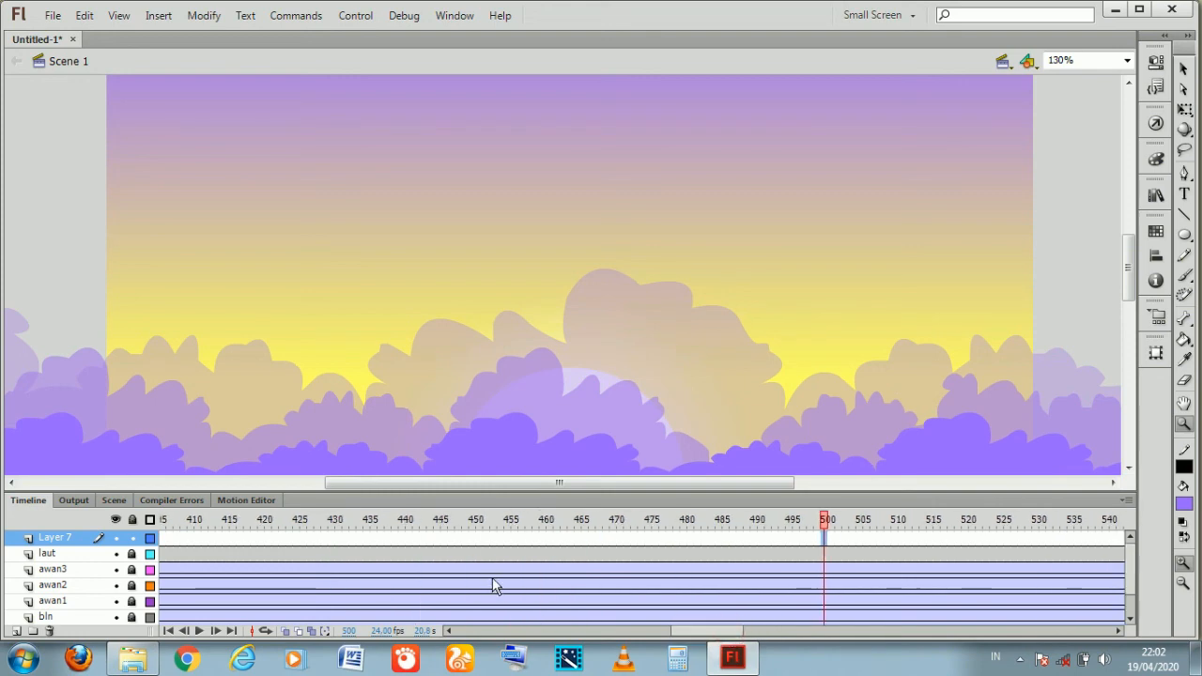
pyautogui.click(414, 541)
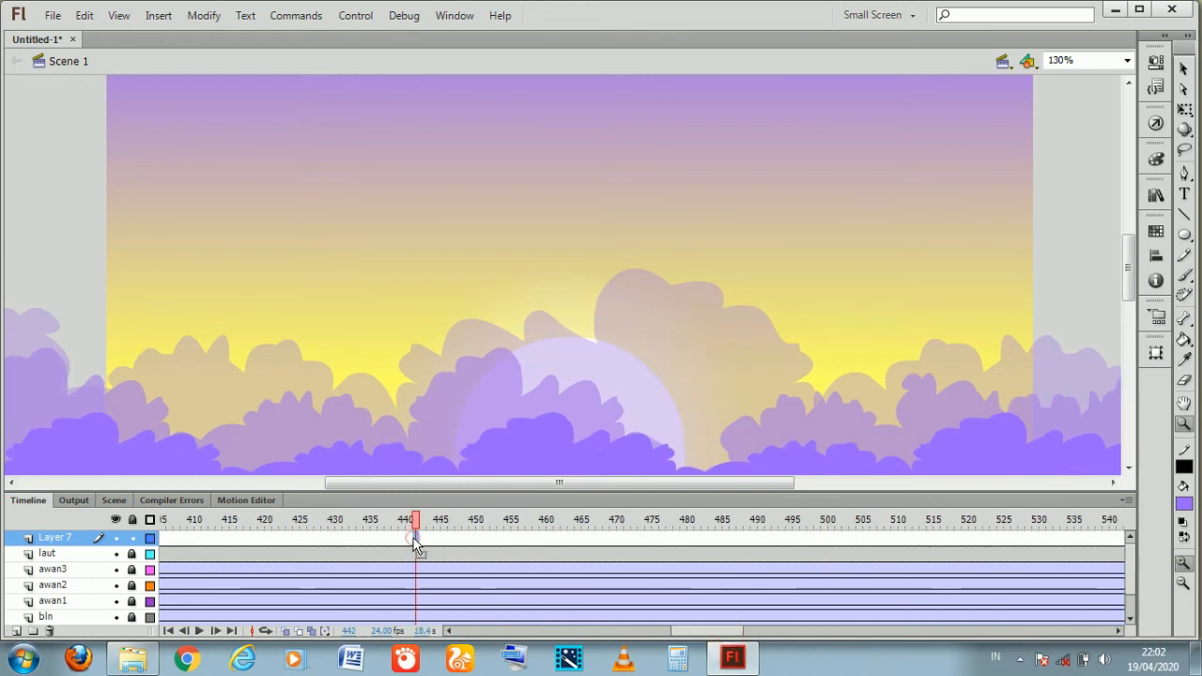
pyautogui.click(332, 541)
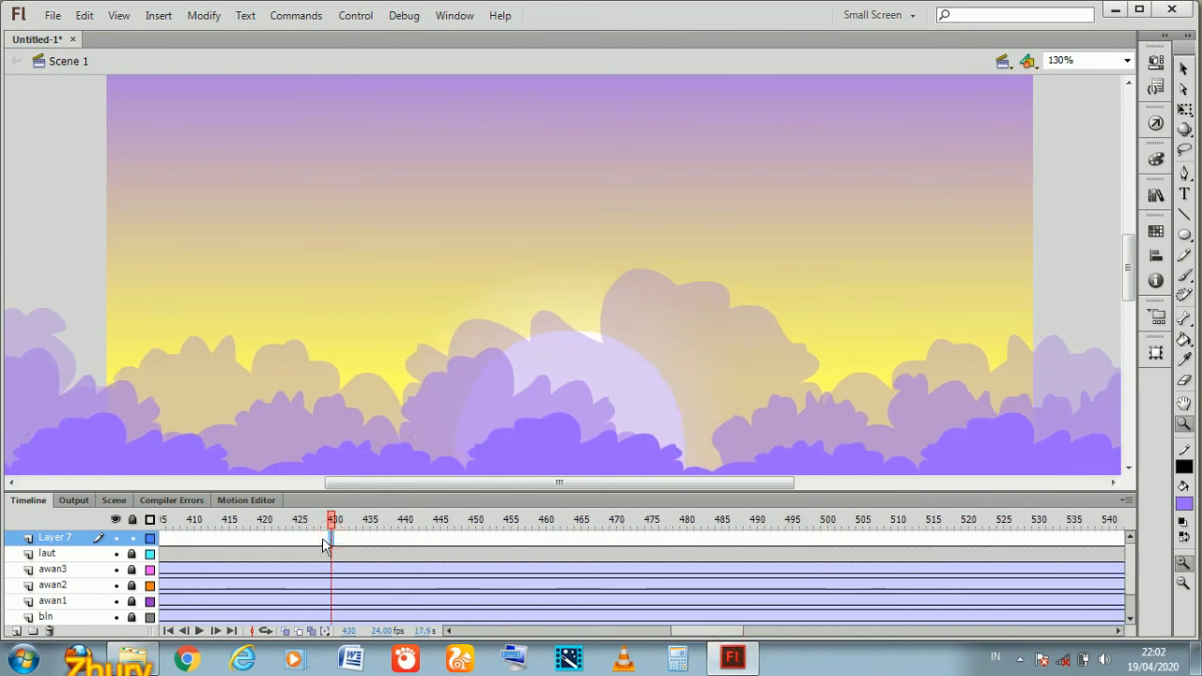
pyautogui.rightClick(322, 540)
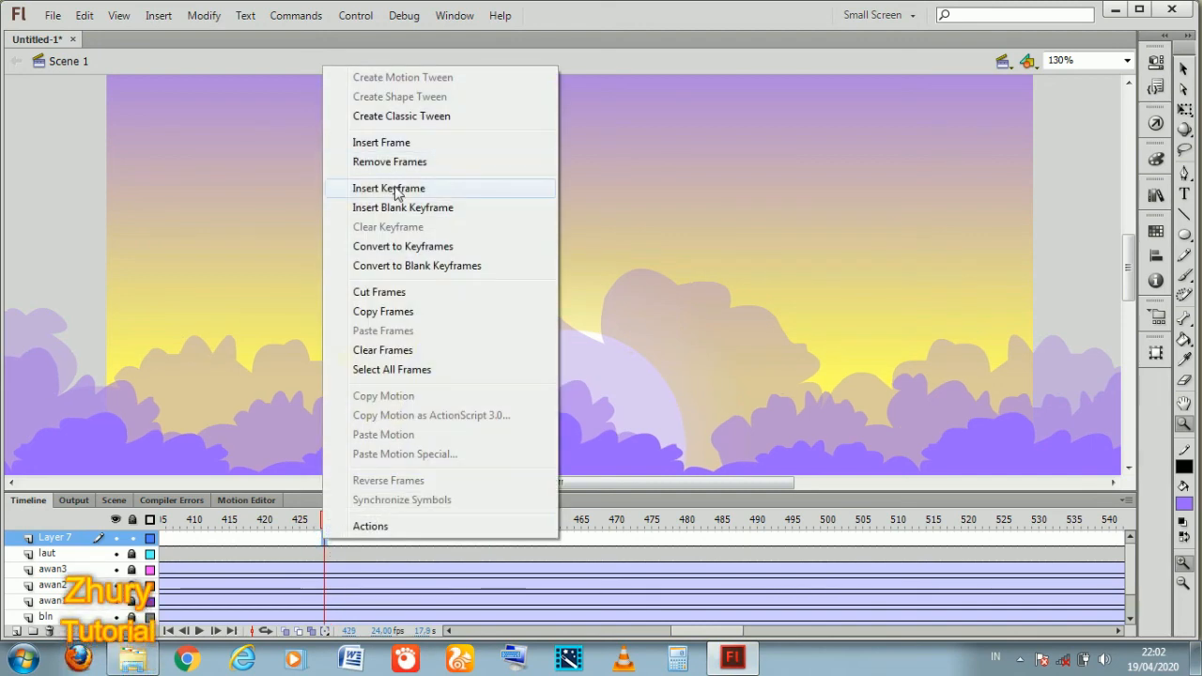
pyautogui.click(395, 189)
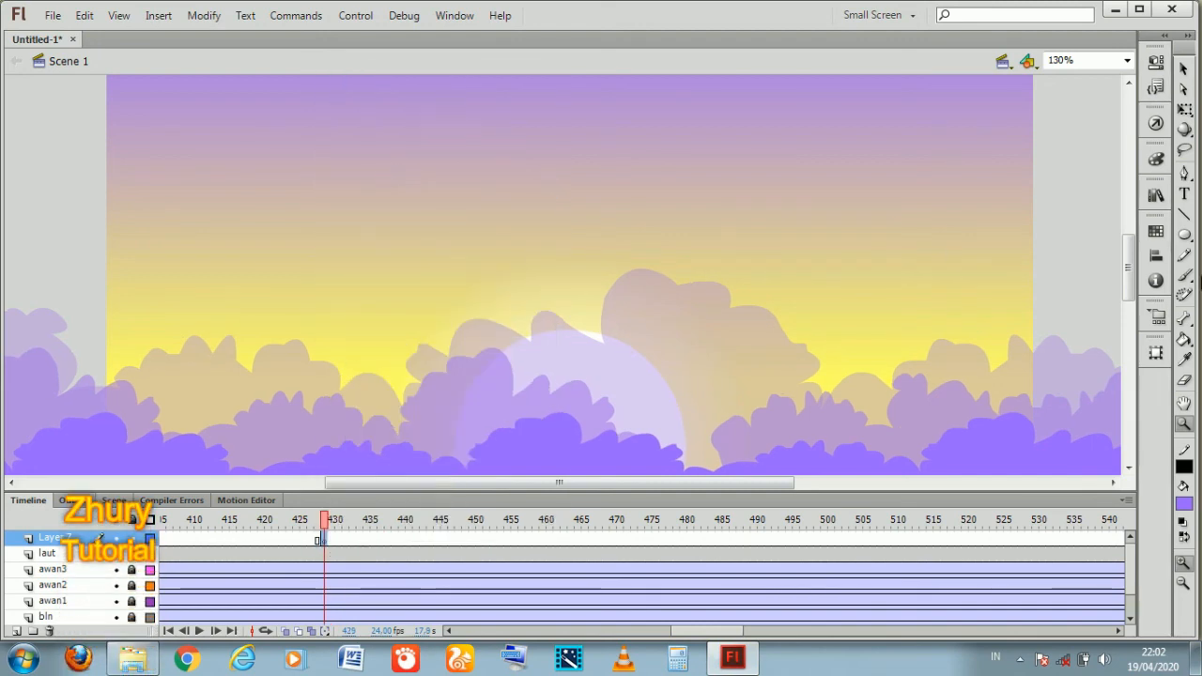
# Draw a purple-filled rectangle over the sky on Layer 7 and delete its outline
pyautogui.click(1185, 243)
pyautogui.click(1080, 239)
pyautogui.moveTo(297, 122); pyautogui.dragTo(771, 395)
pyautogui.click(1184, 68)
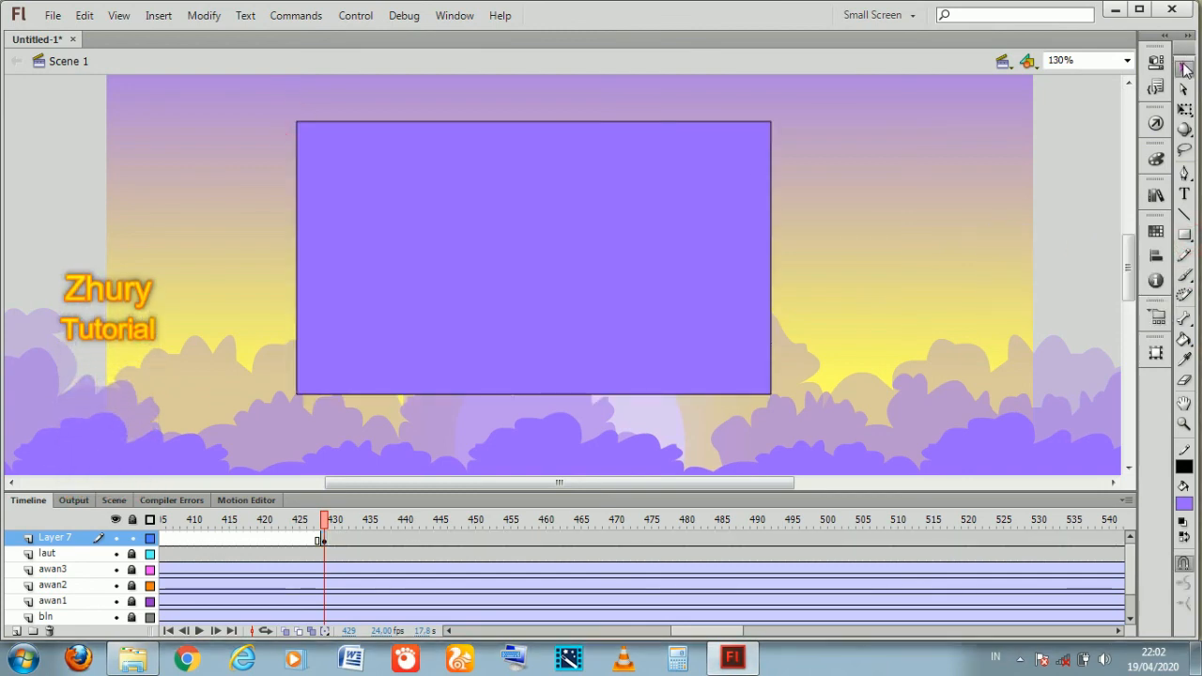
pyautogui.doubleClick(771, 176)
pyautogui.press('Delete')
# Match the purple rectangle's width and height to the stage and center it horizontally on the stage
pyautogui.click(648, 208)
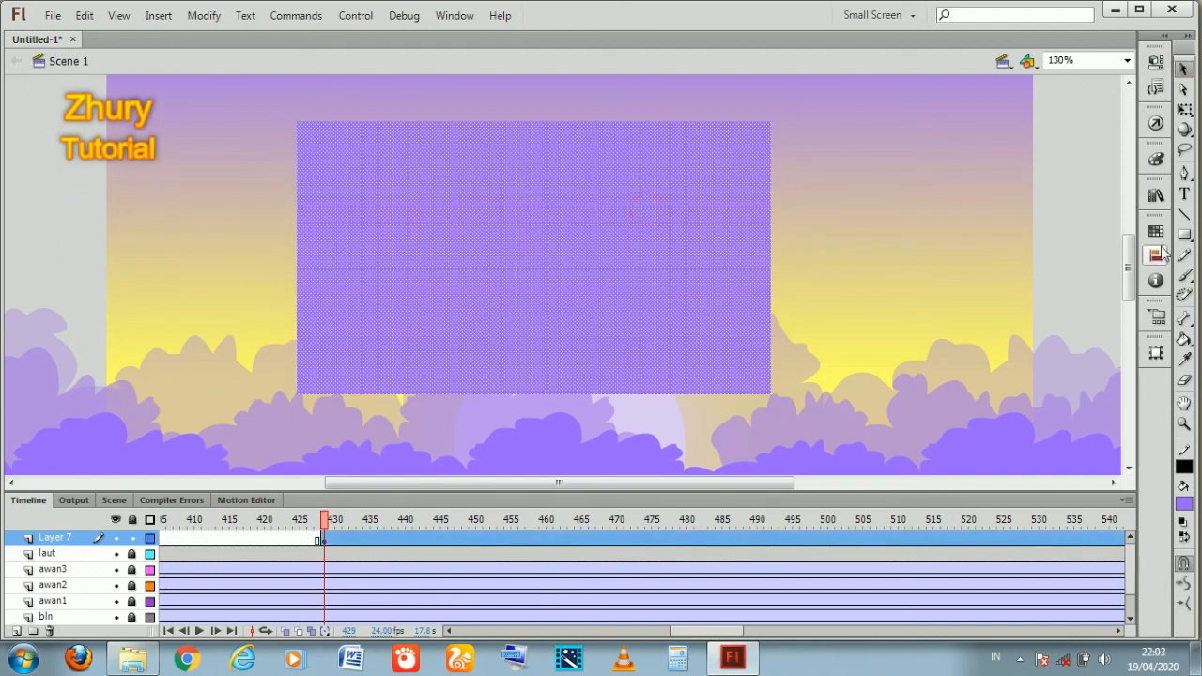
pyautogui.moveTo(1131, 277)
pyautogui.mouseDown()
pyautogui.moveTo(1131, 296)
pyautogui.moveTo(1113, 268)
pyautogui.mouseUp()
pyautogui.click(819, 222)
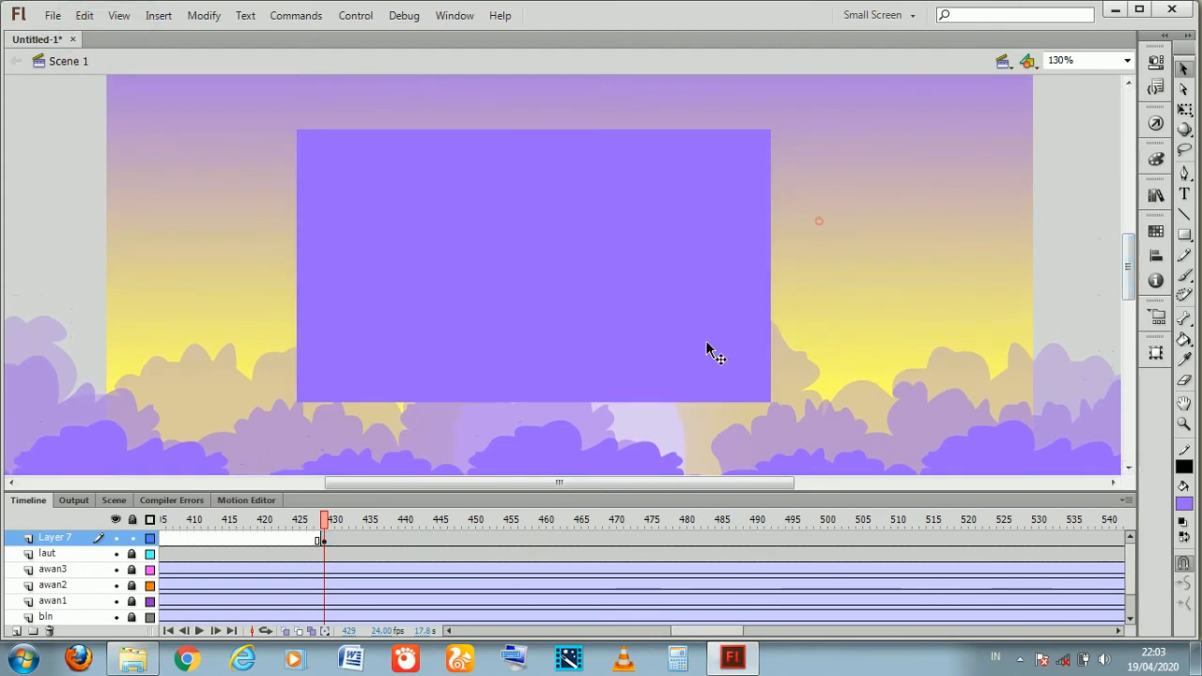
pyautogui.click(459, 310)
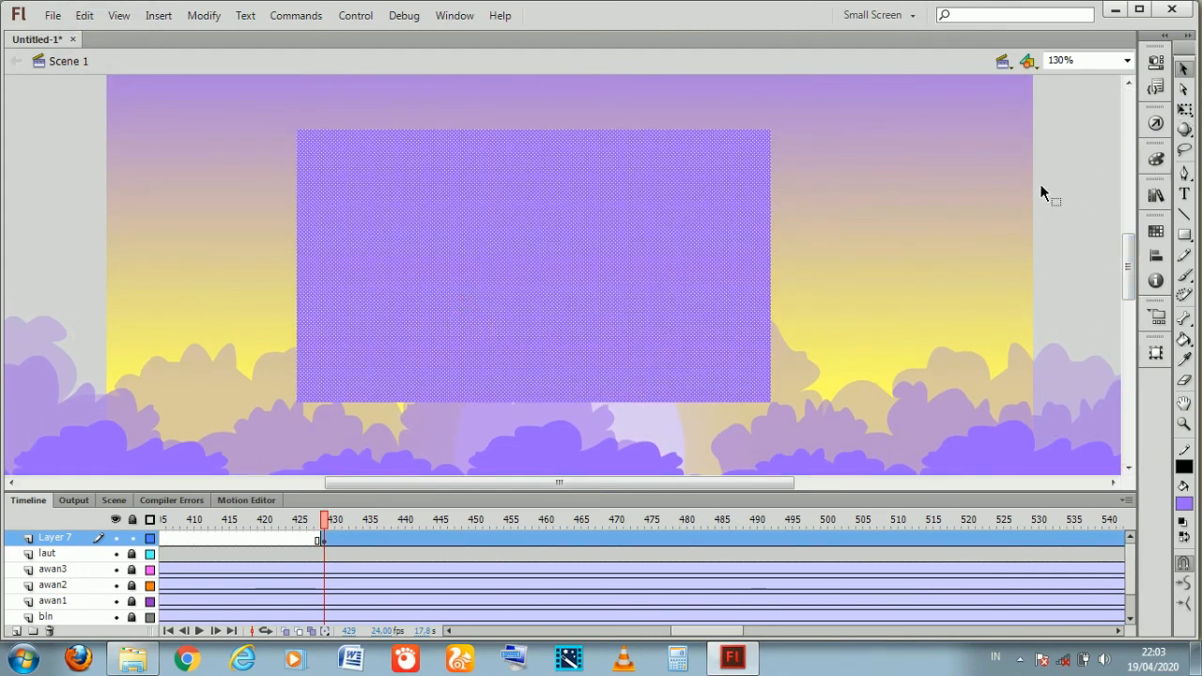
pyautogui.click(1155, 253)
pyautogui.click(999, 342)
pyautogui.click(975, 342)
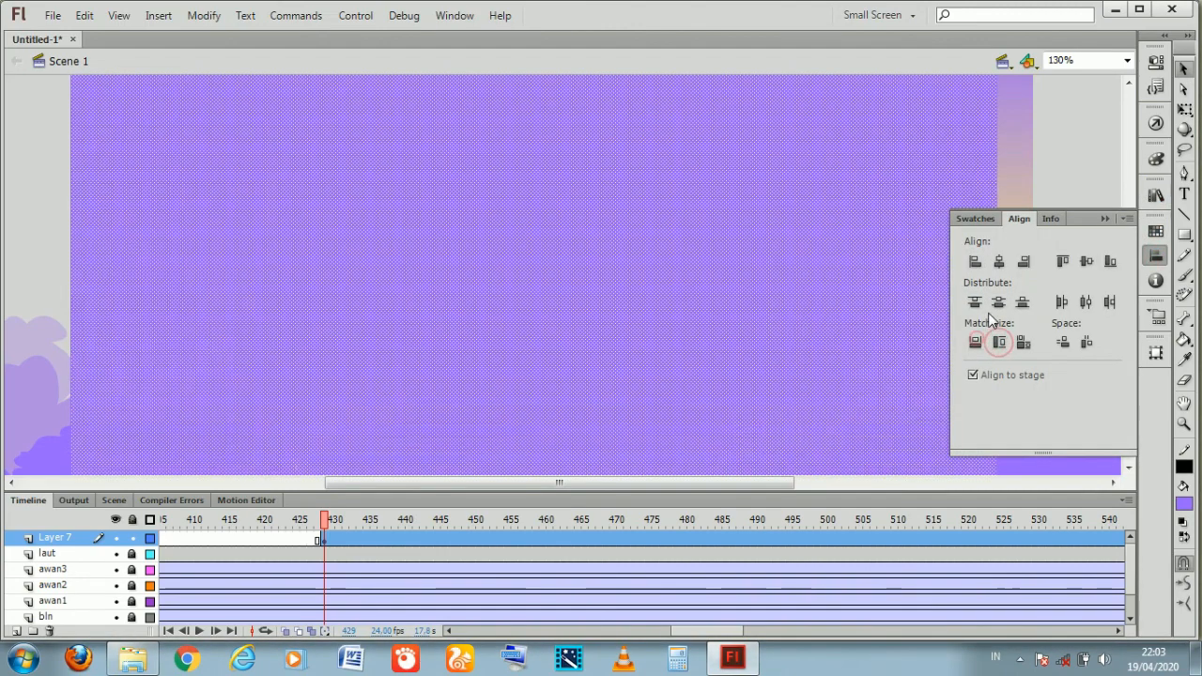
pyautogui.click(998, 262)
pyautogui.click(104, 230)
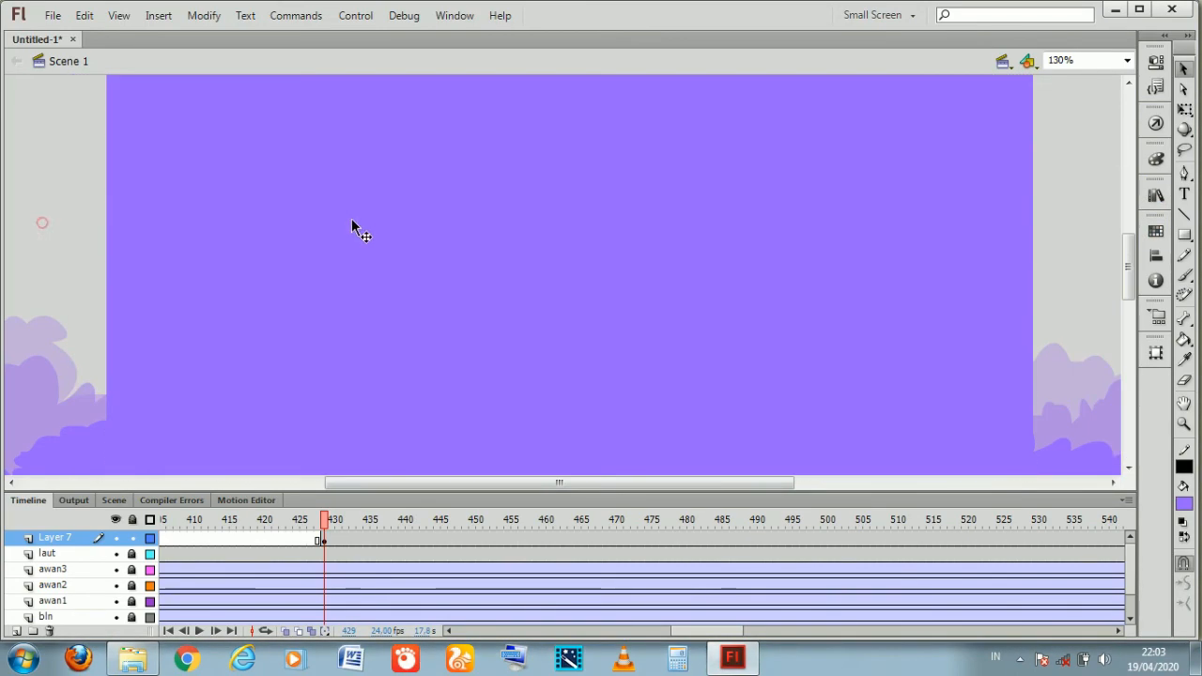
# Center the purple rectangle vertically on the stage so it covers the whole scene
pyautogui.scroll(-3, 381, 219)
pyautogui.scroll(-5, 413, 228)
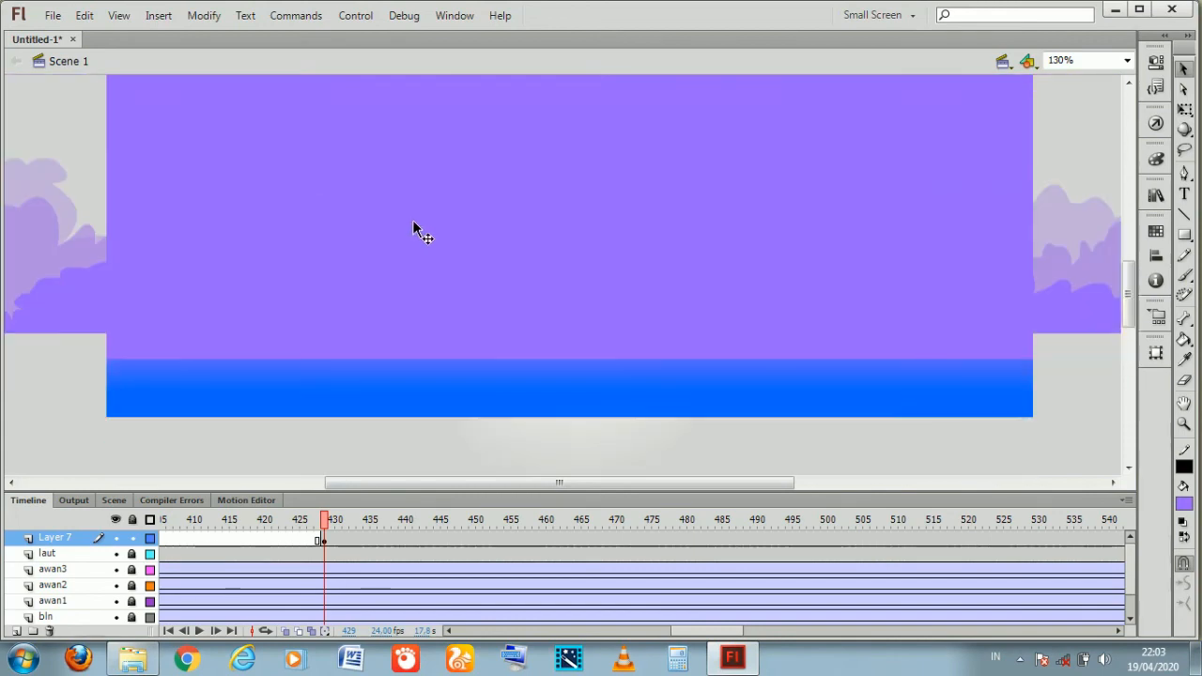
pyautogui.scroll(9, 413, 228)
pyautogui.scroll(1, 450, 230)
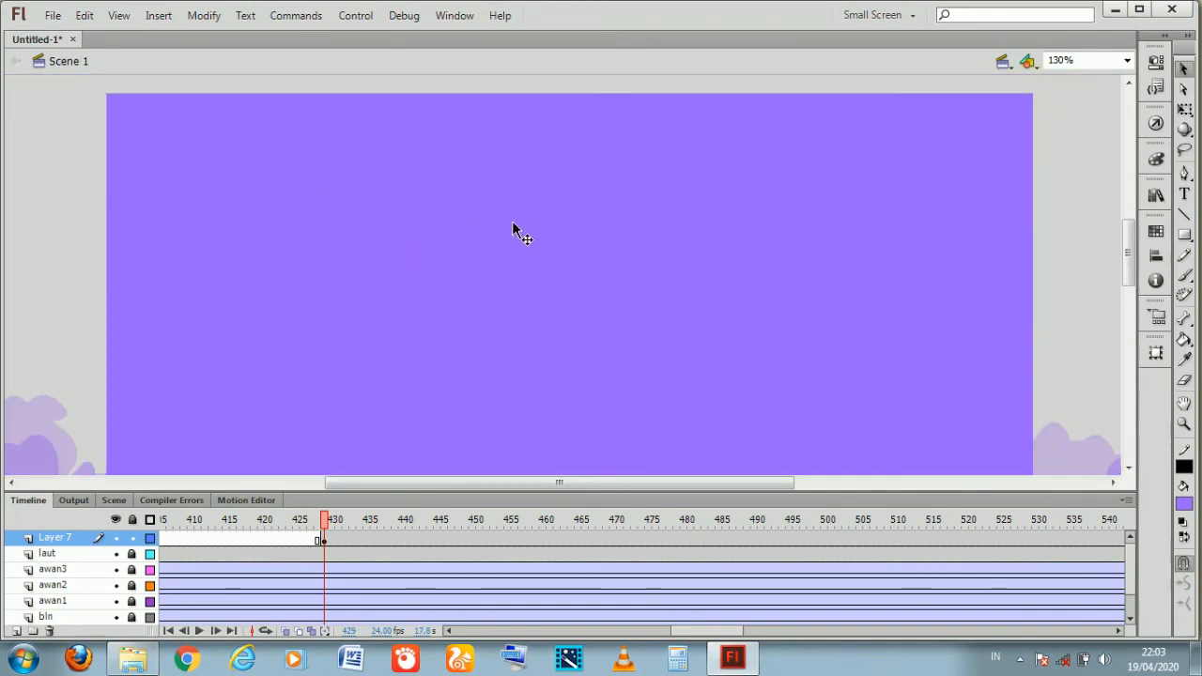
pyautogui.click(564, 233)
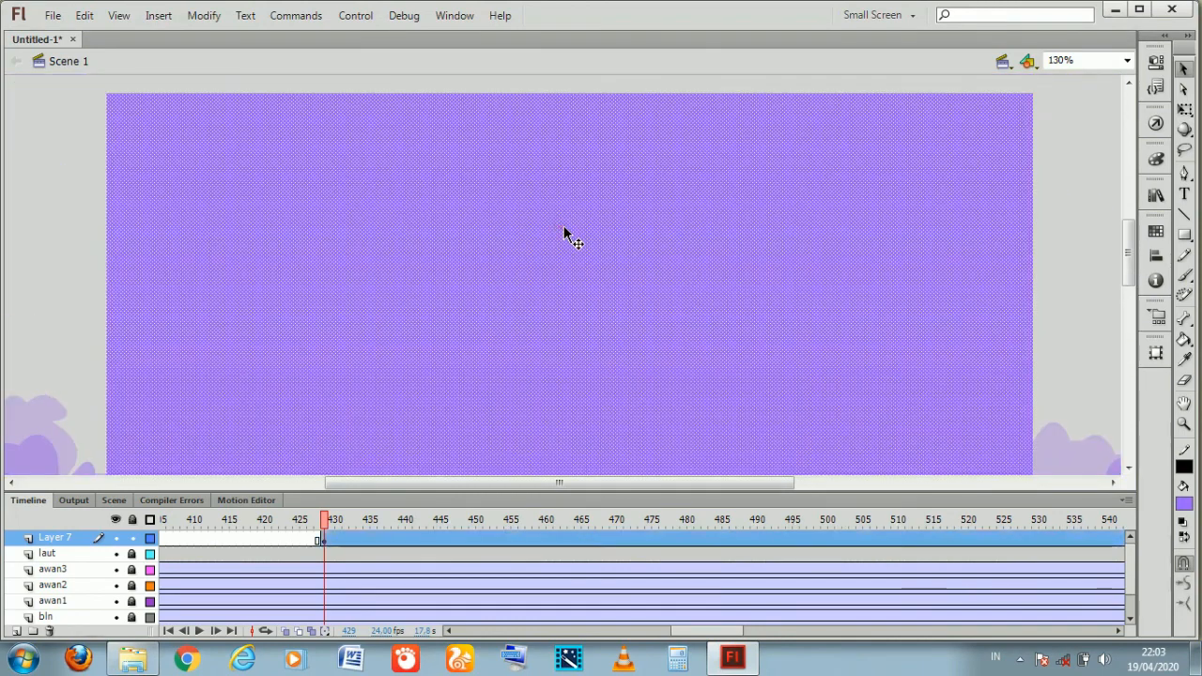
pyautogui.click(1156, 256)
pyautogui.click(998, 303)
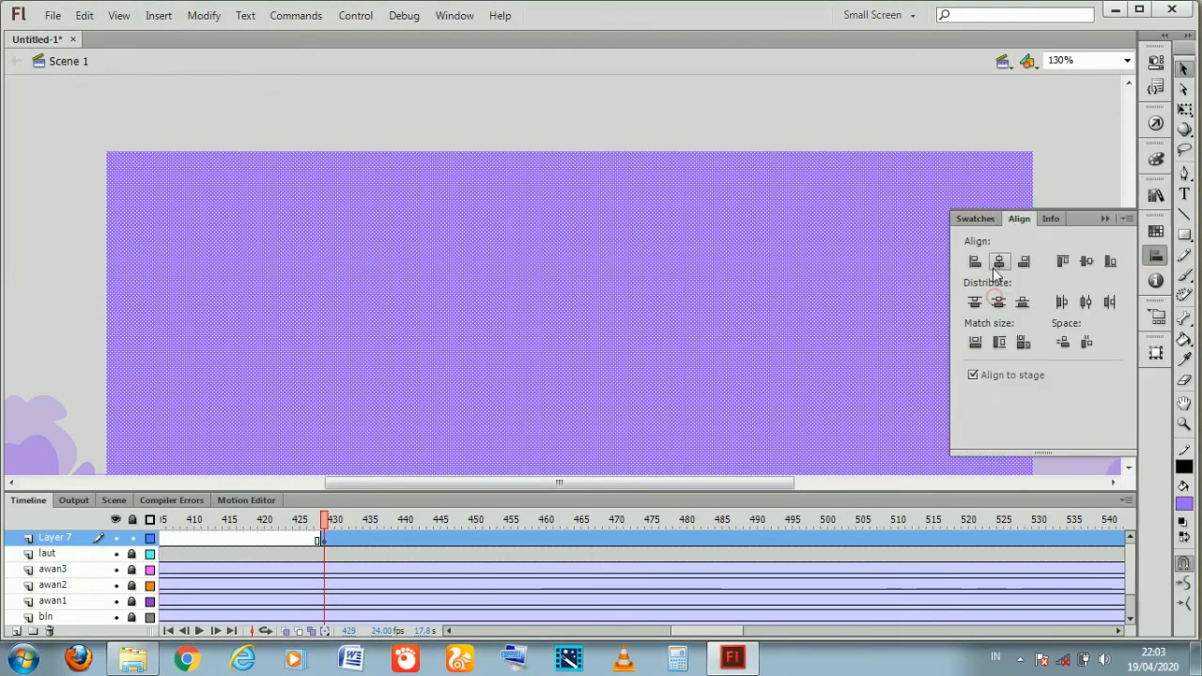
# Undo the last alignment of the purple rectangle, center it horizontally on the stage and deselect it
pyautogui.hotkey('ctrl', 'z')
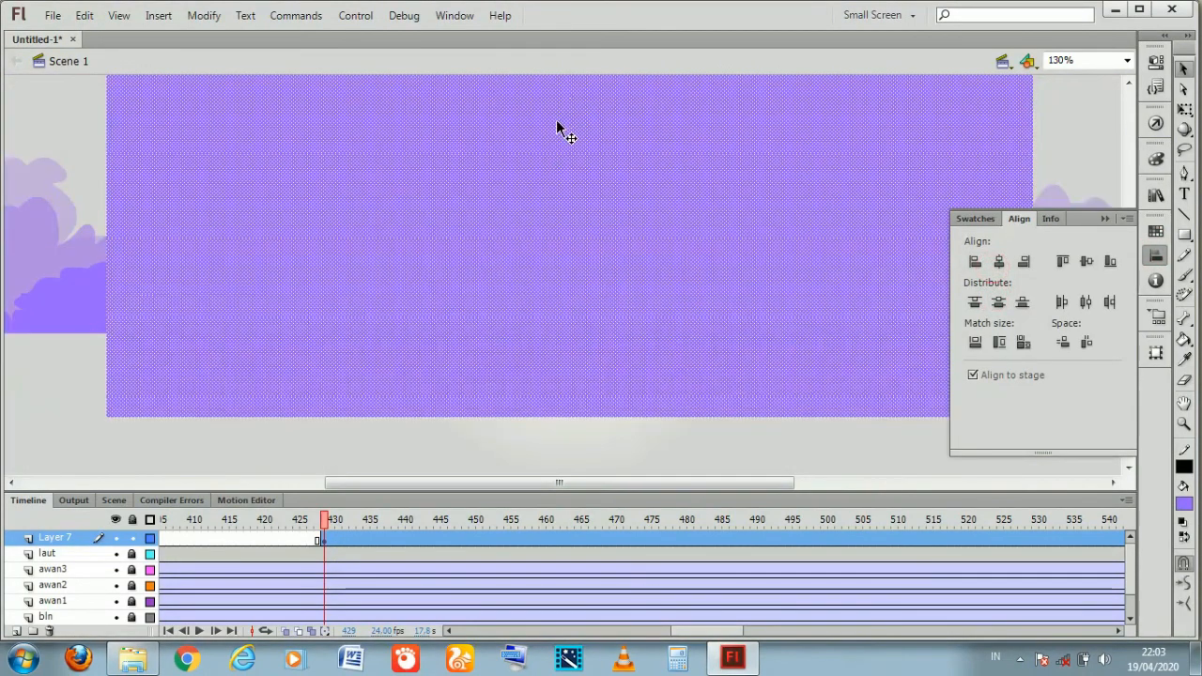
pyautogui.click(998, 261)
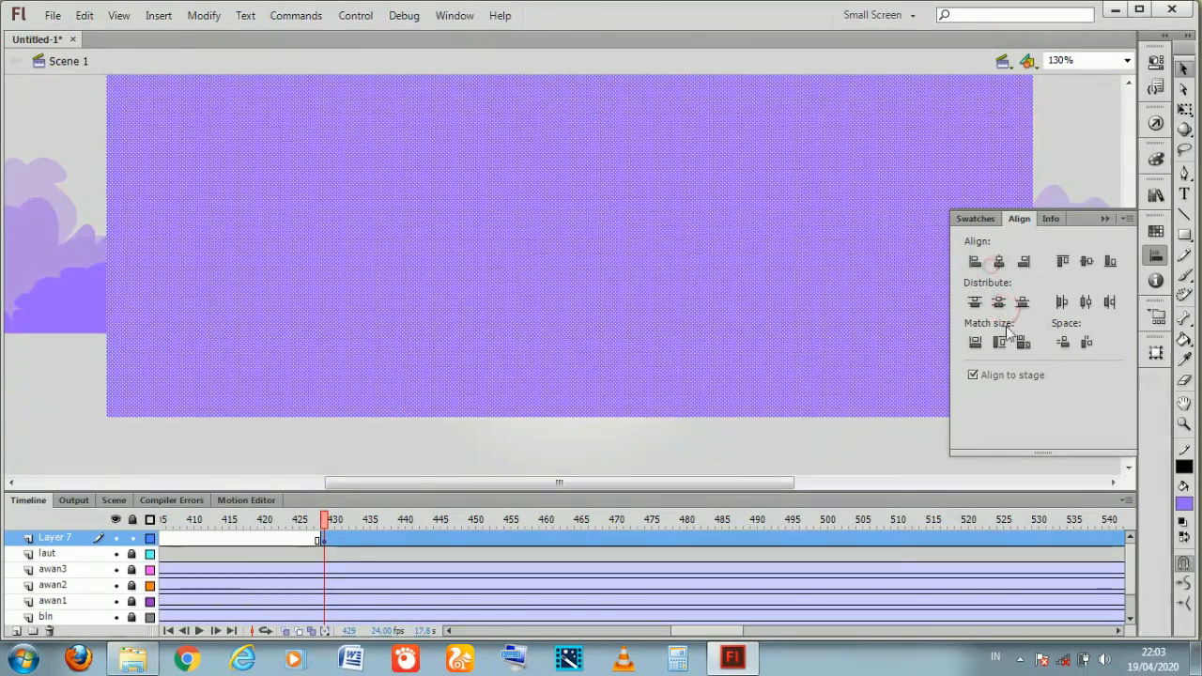
pyautogui.click(829, 449)
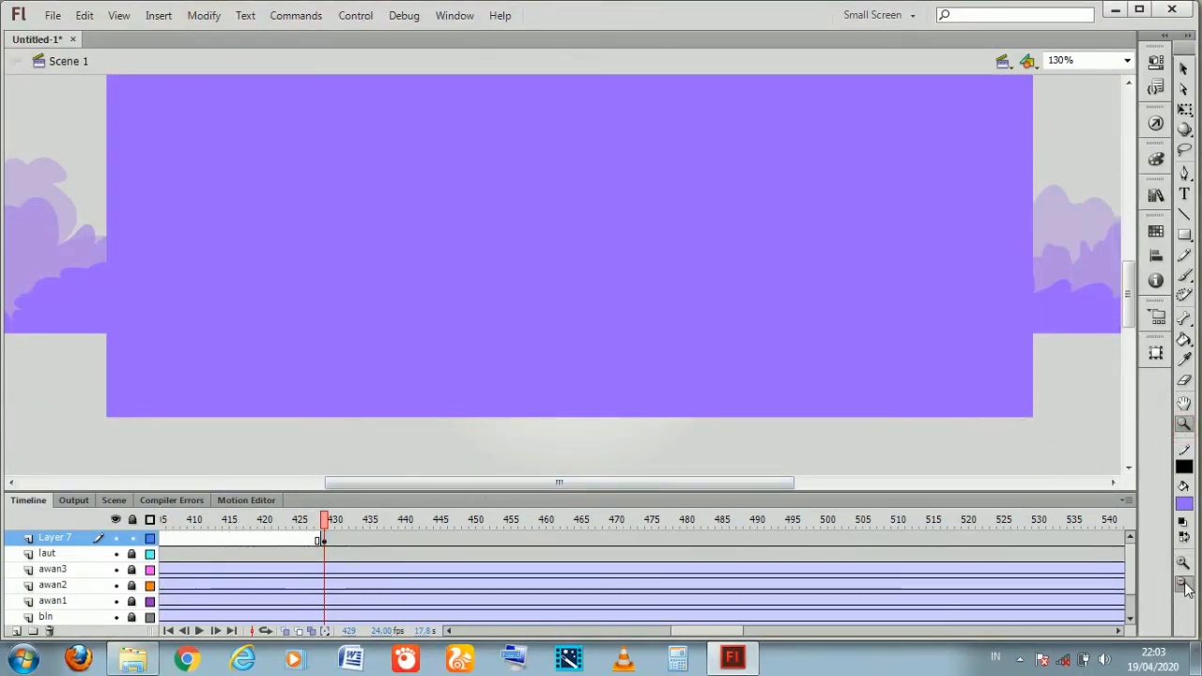
pyautogui.click(487, 236)
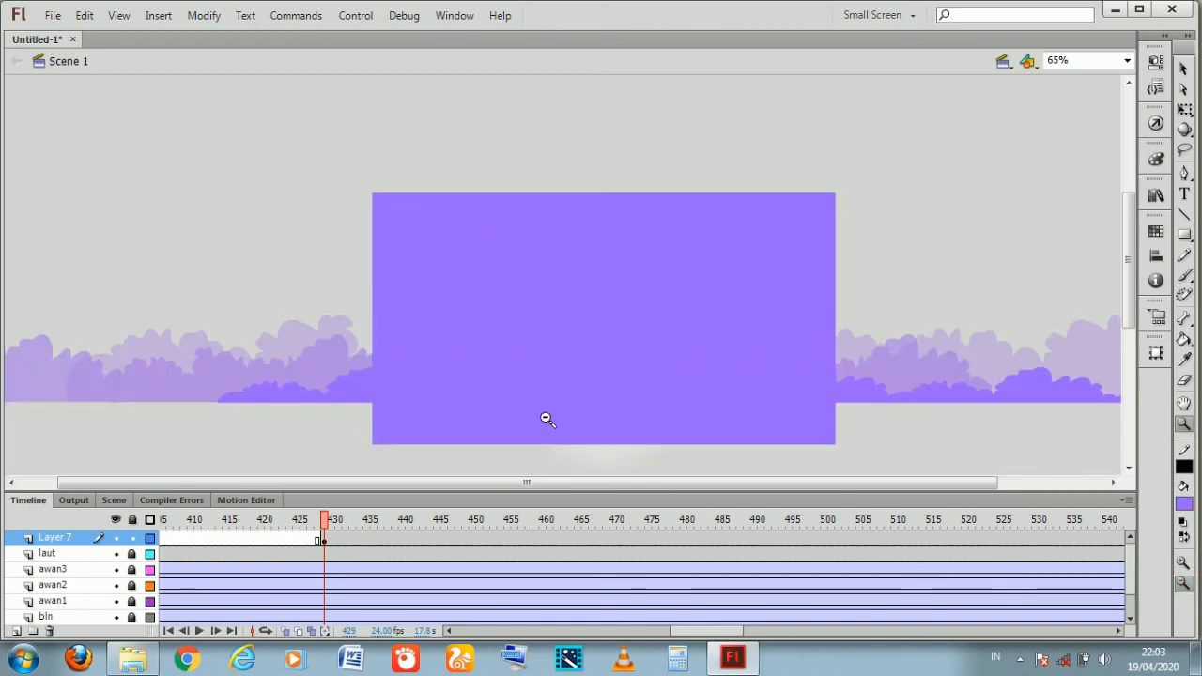
# Insert a keyframe at frame 600 on Layer 7
pyautogui.moveTo(706, 631); pyautogui.dragTo(765, 635)
pyautogui.rightClick(753, 540)
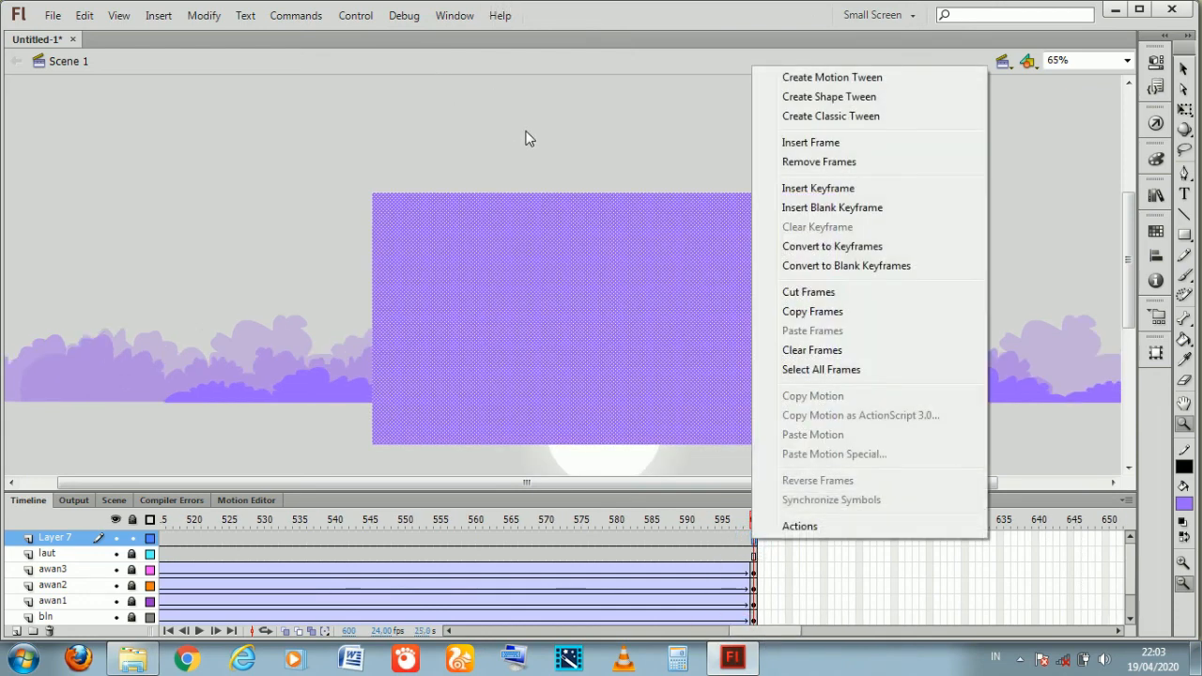
pyautogui.click(798, 189)
# Create a classic tween on Layer 7 between the keyframes at frames 429 and 600
pyautogui.click(480, 548)
pyautogui.moveTo(539, 543); pyautogui.dragTo(457, 540)
pyautogui.rightClick(457, 540)
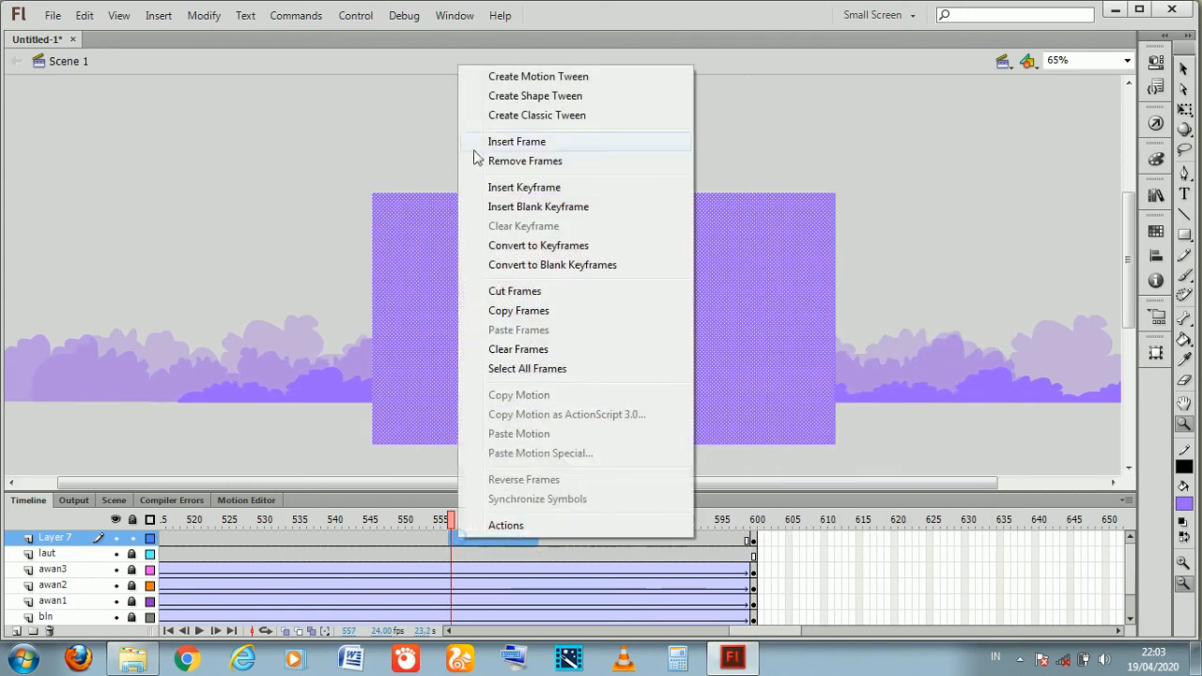
pyautogui.click(518, 115)
# Apply an Alpha color effect to the purple rectangle at frame 429, making it fully transparent
pyautogui.moveTo(748, 635); pyautogui.dragTo(691, 633)
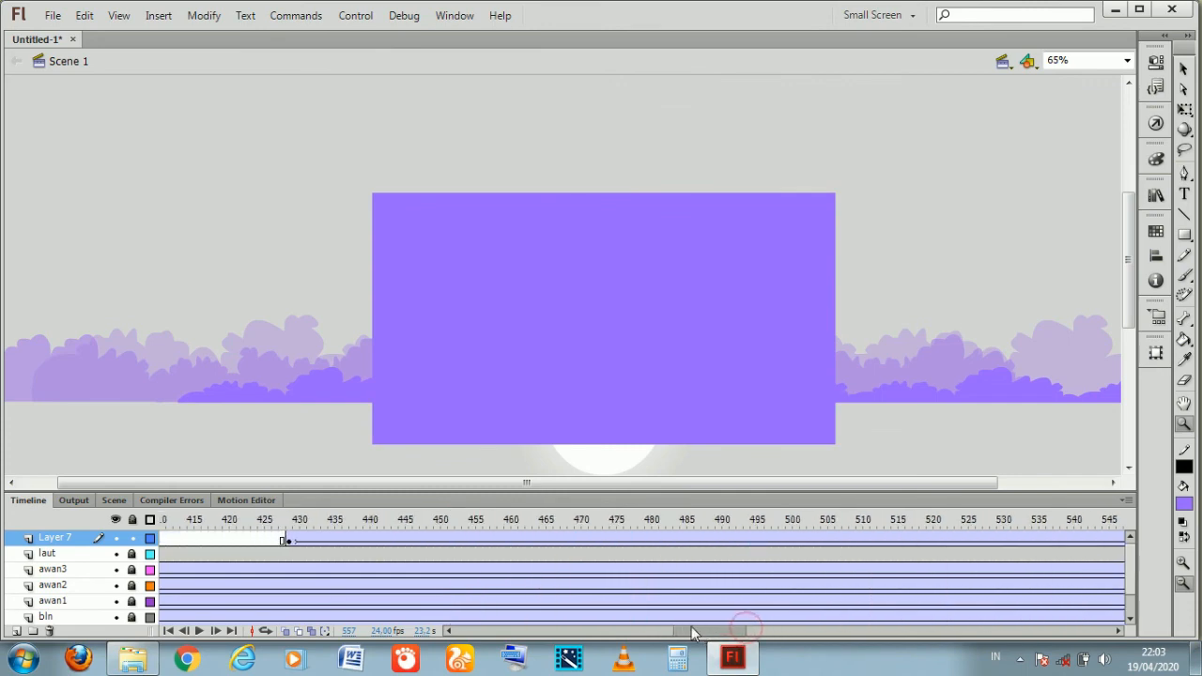
pyautogui.click(288, 541)
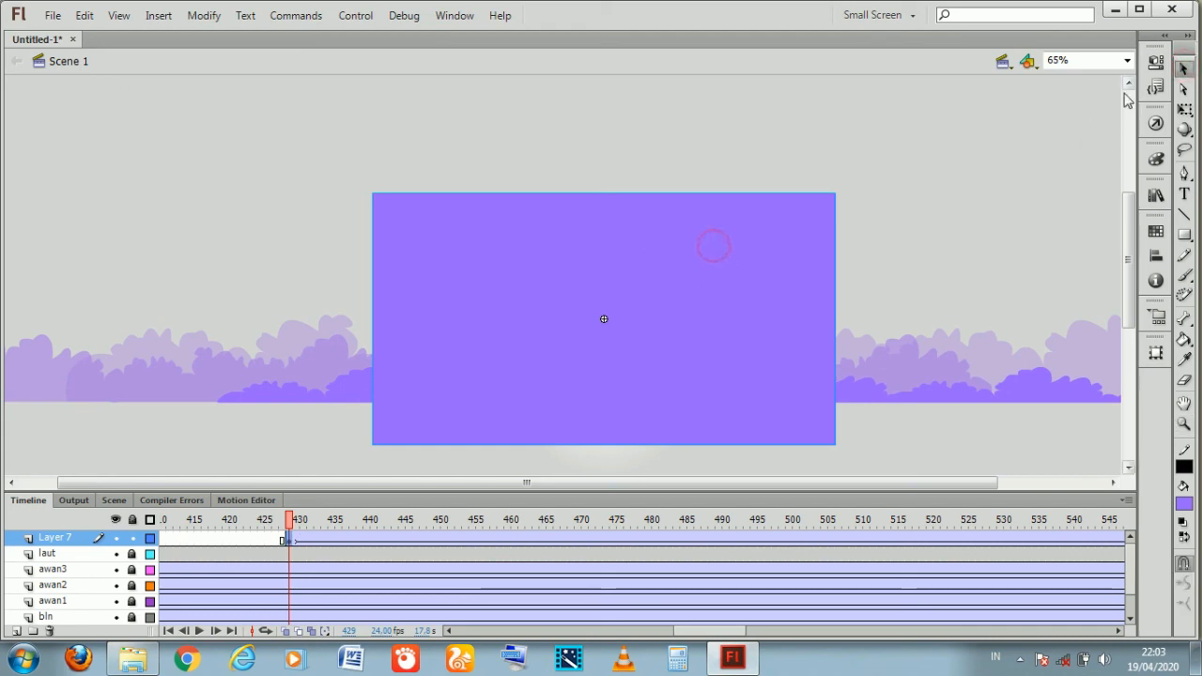
pyautogui.click(1155, 65)
pyautogui.click(1038, 248)
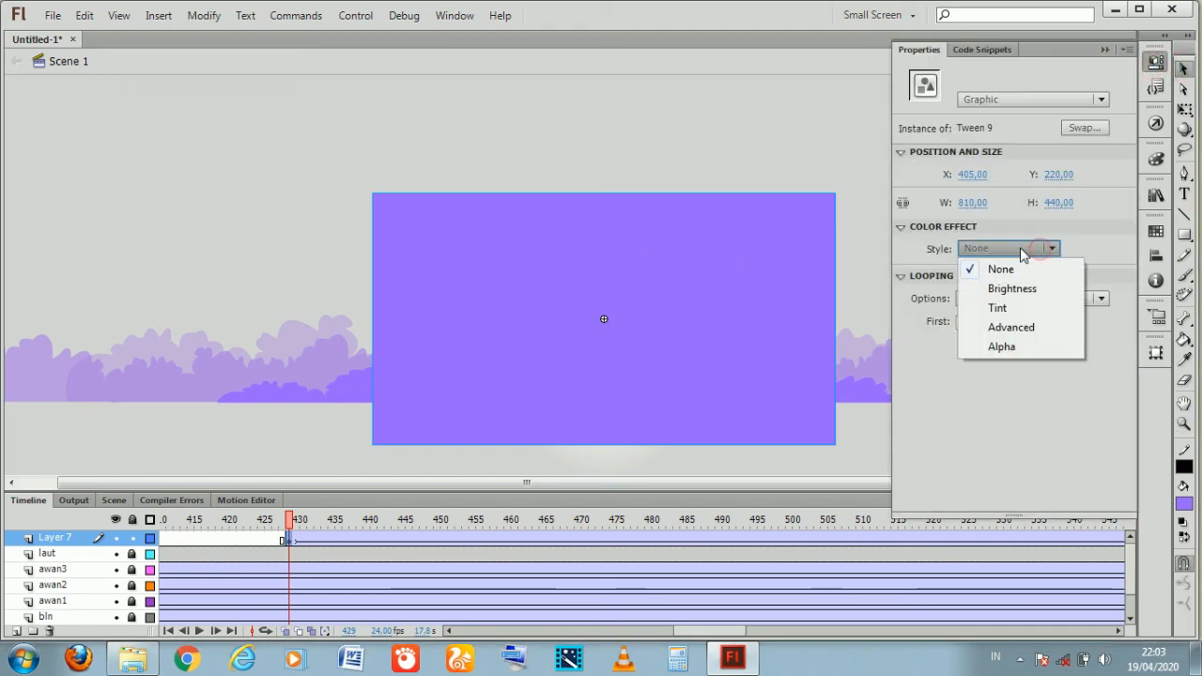
pyautogui.click(1000, 348)
pyautogui.click(369, 151)
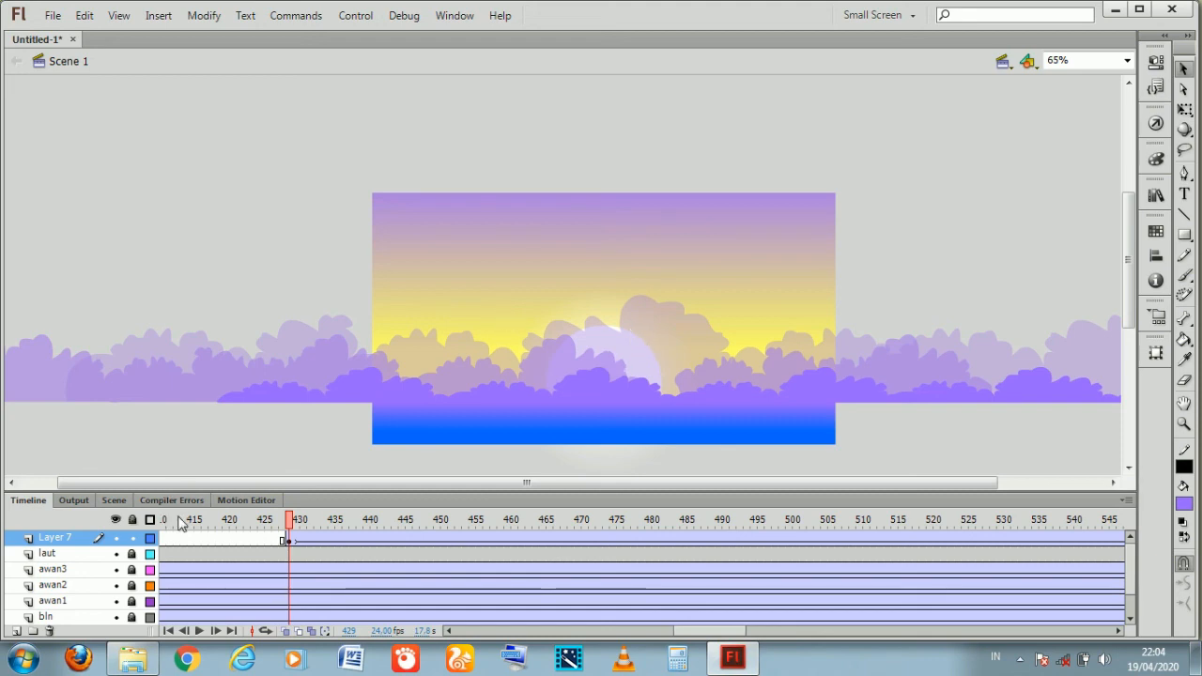
# Preview the purple fade from frame 429 to 544, then test the movie and close the test window
pyautogui.moveTo(296, 525); pyautogui.dragTo(1105, 533)
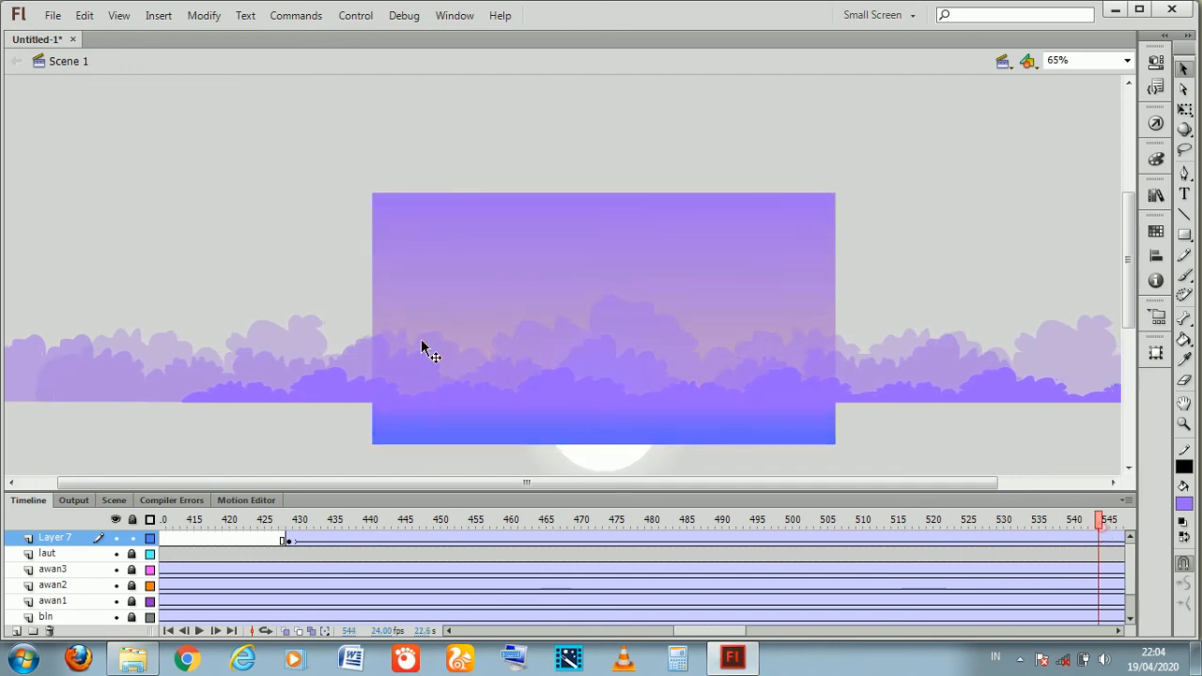
pyautogui.hotkey('ctrl', 'Return')
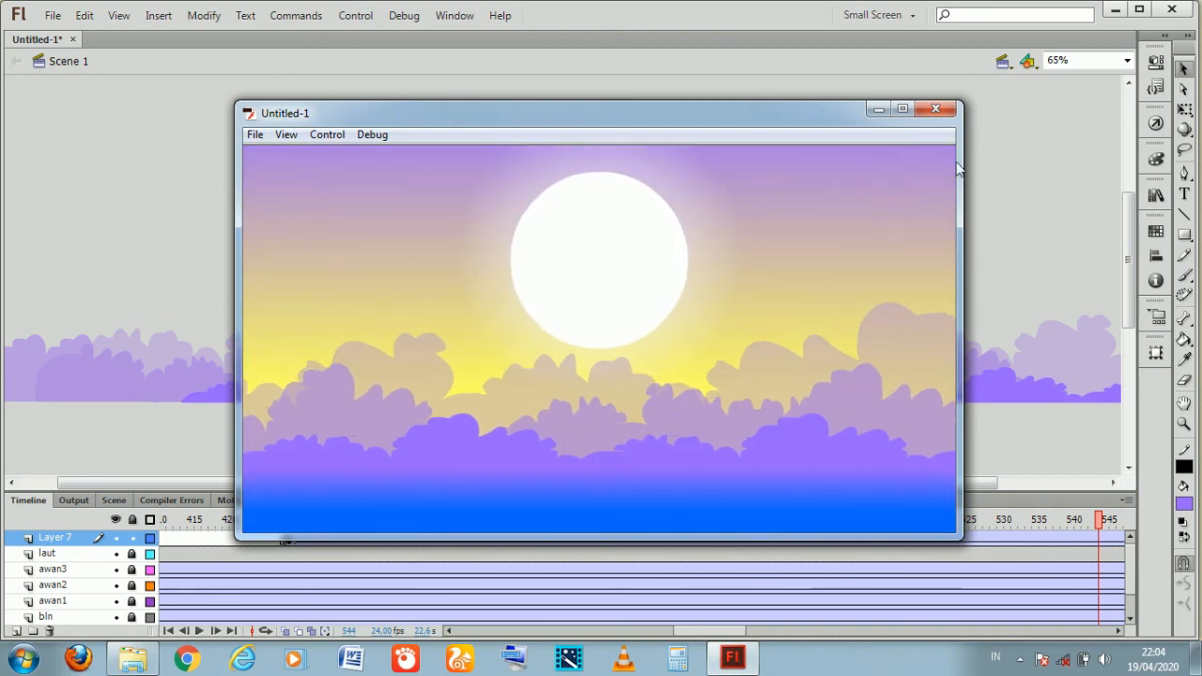
pyautogui.click(935, 110)
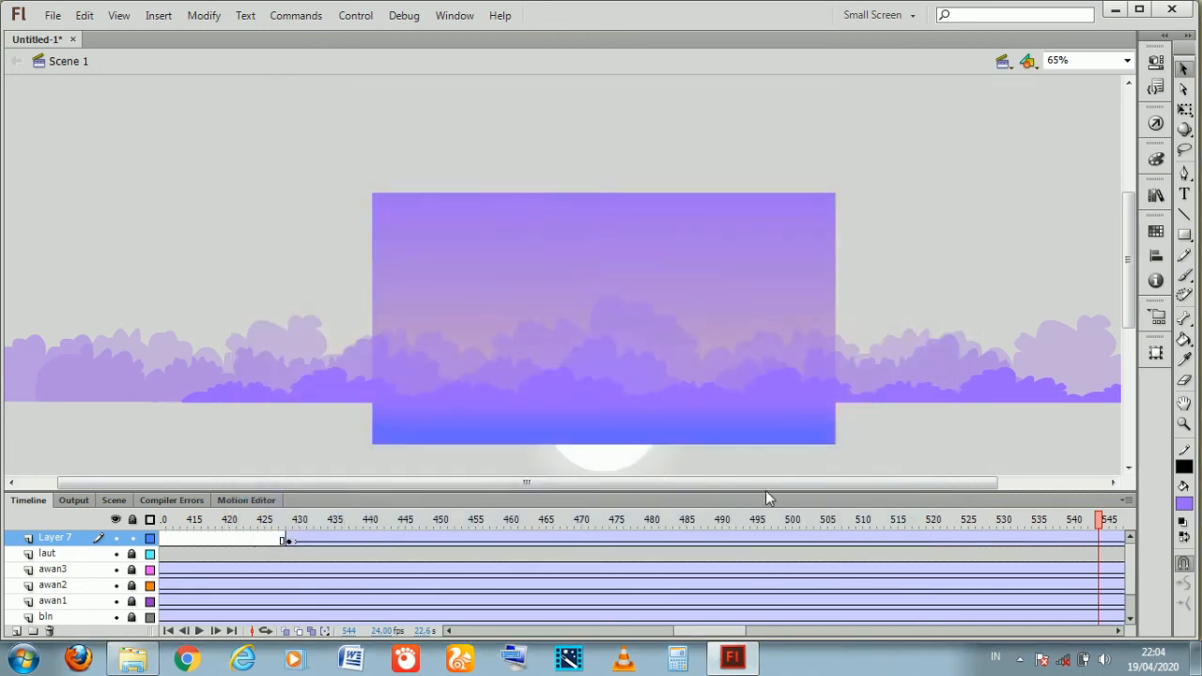
# Enlarge the timeline to show all layers and remove frames 5 to 100 from every layer
pyautogui.moveTo(766, 489); pyautogui.dragTo(757, 370)
pyautogui.moveTo(723, 634); pyautogui.dragTo(484, 632)
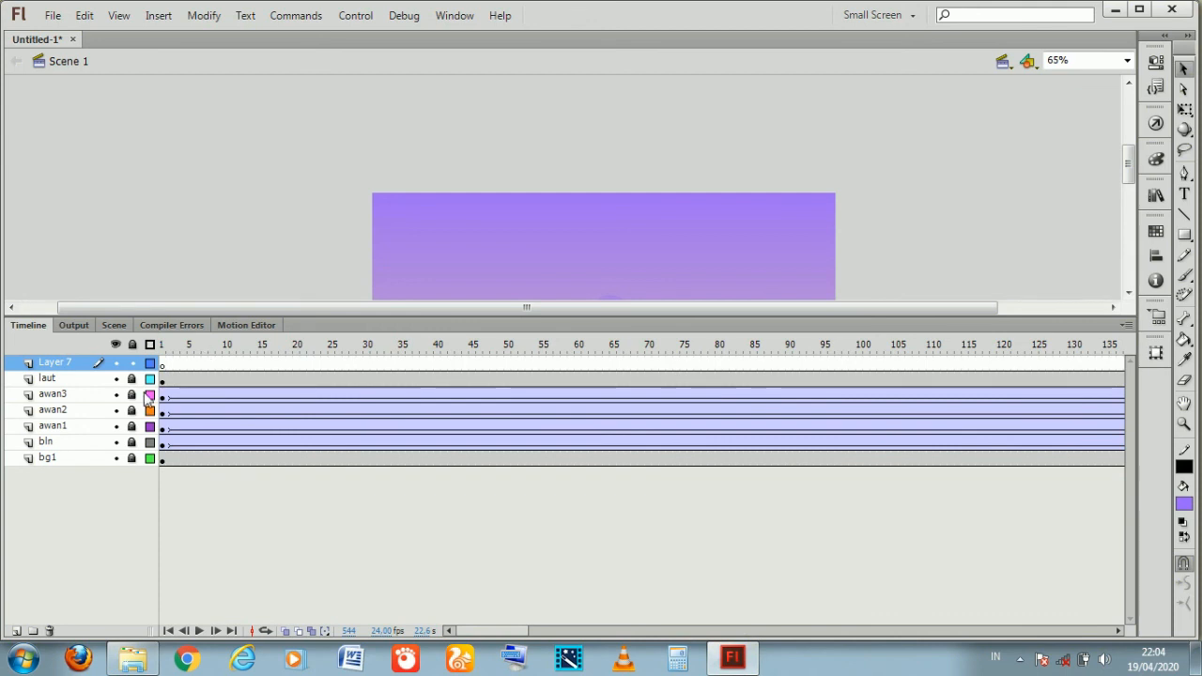
pyautogui.click(191, 365)
pyautogui.moveTo(194, 460); pyautogui.dragTo(443, 478)
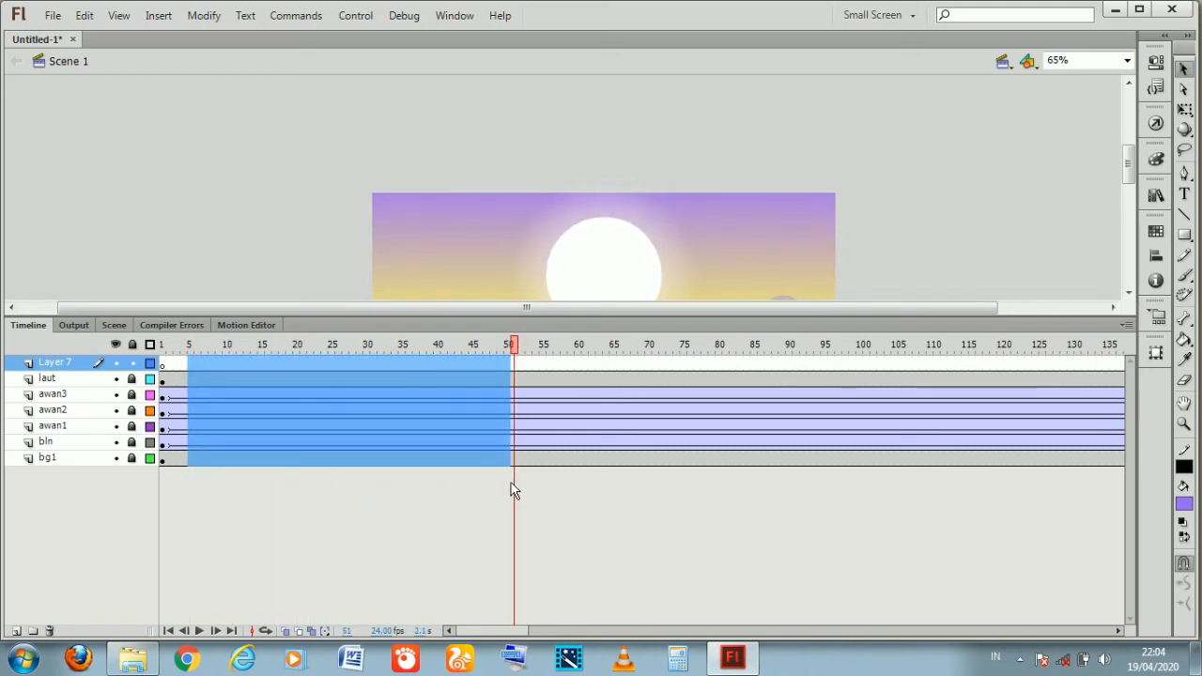
pyautogui.moveTo(515, 489); pyautogui.dragTo(864, 469)
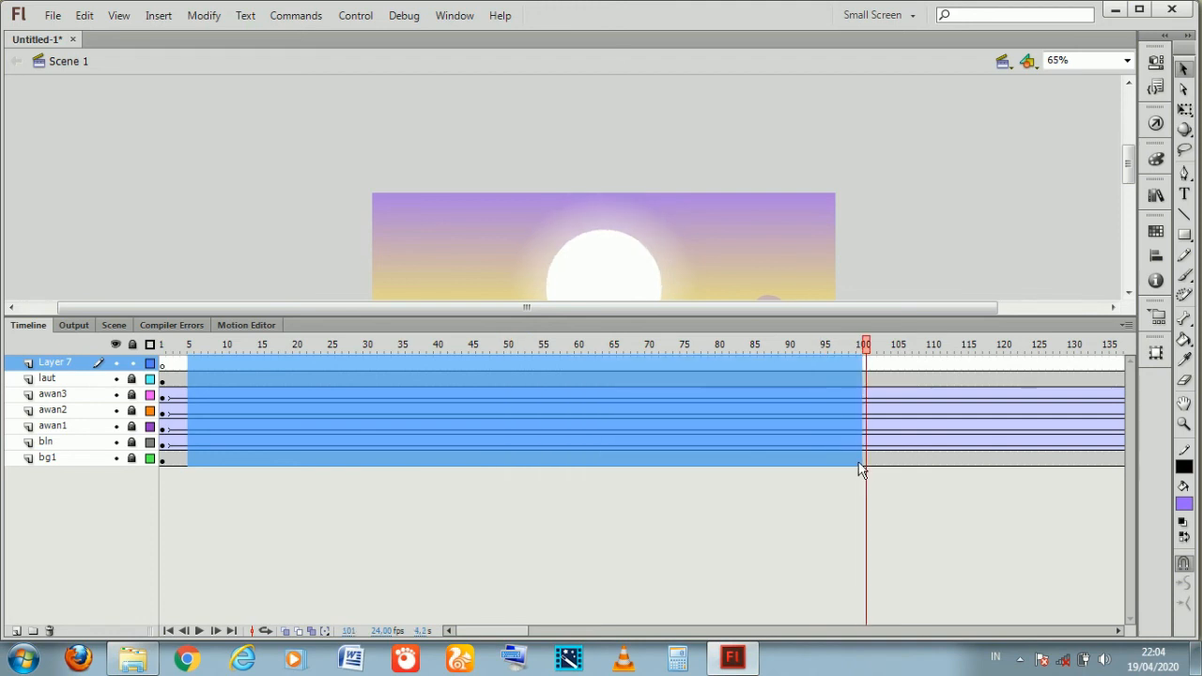
pyautogui.rightClick(590, 393)
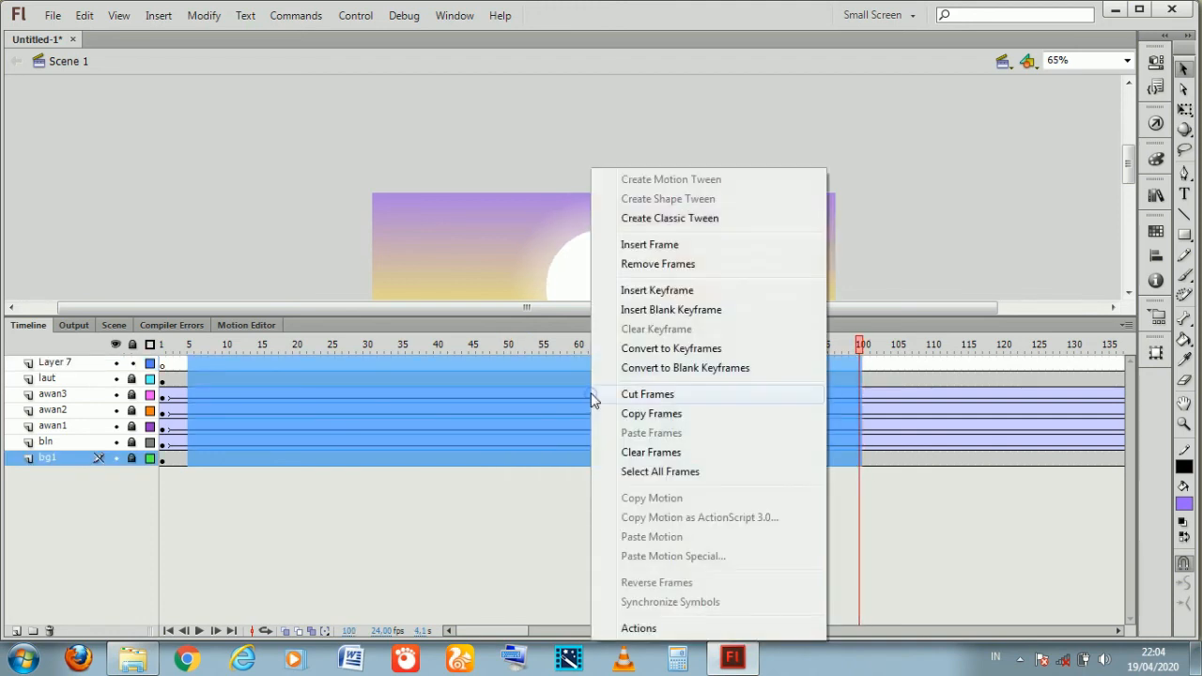
pyautogui.click(674, 266)
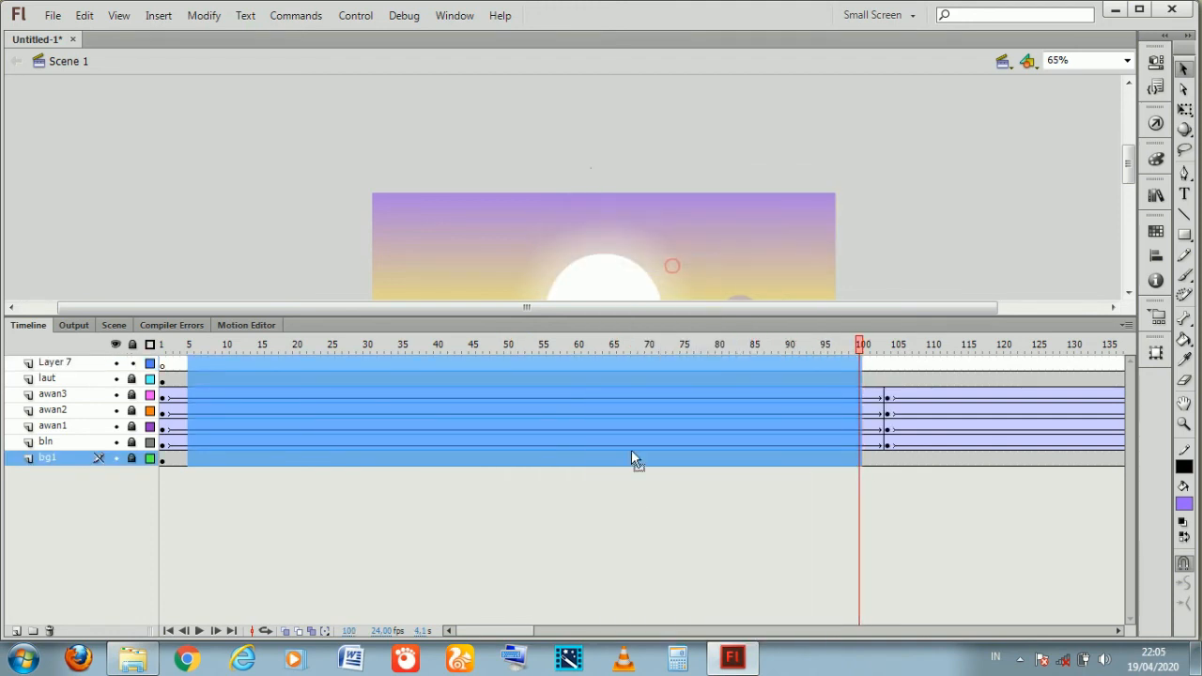
# Remove frames 105 to 198 from all layers
pyautogui.click(552, 632)
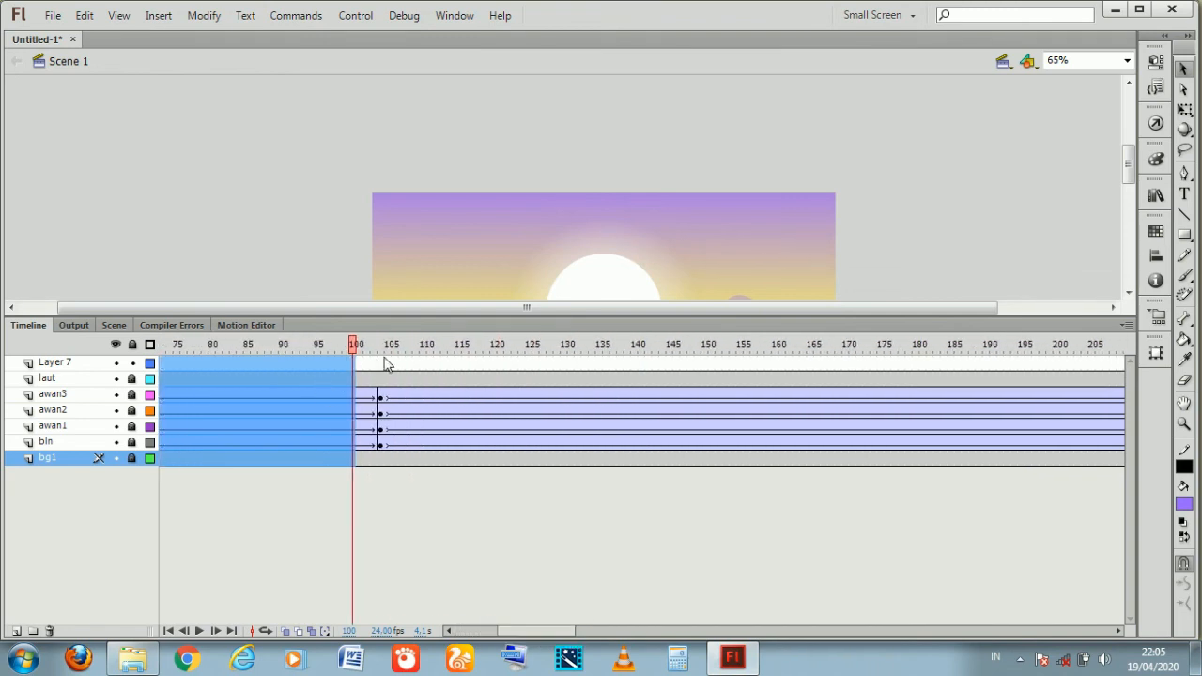
pyautogui.moveTo(391, 364); pyautogui.dragTo(1048, 515)
pyautogui.rightClick(920, 433)
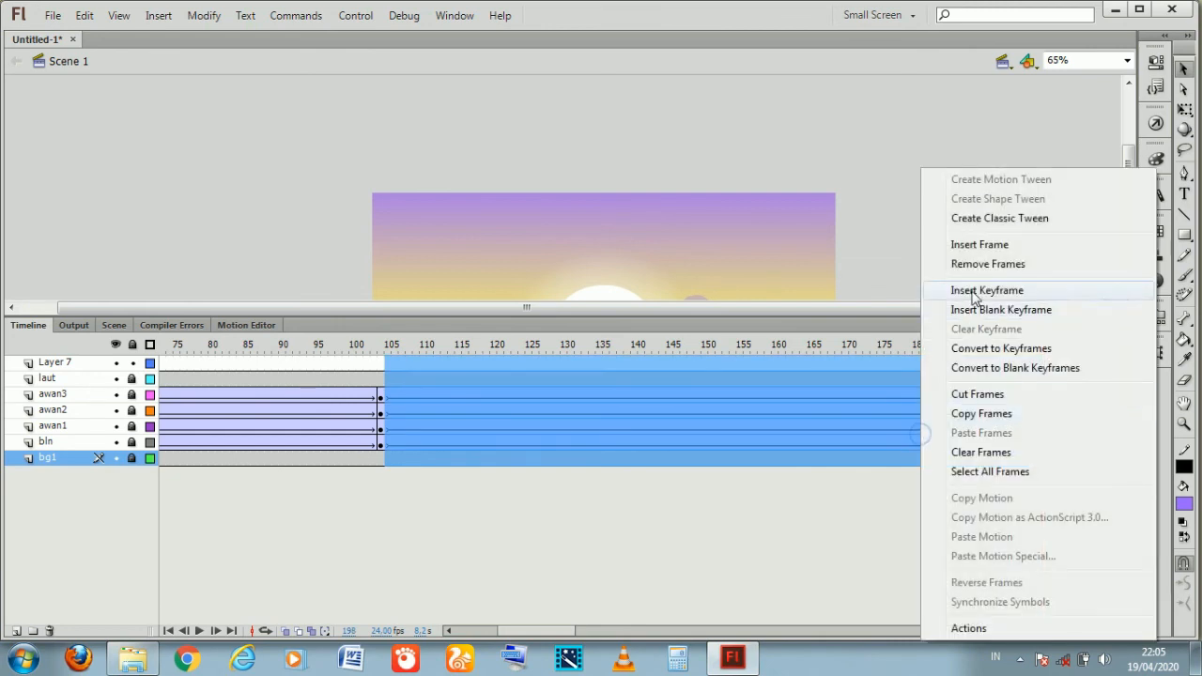
pyautogui.click(972, 264)
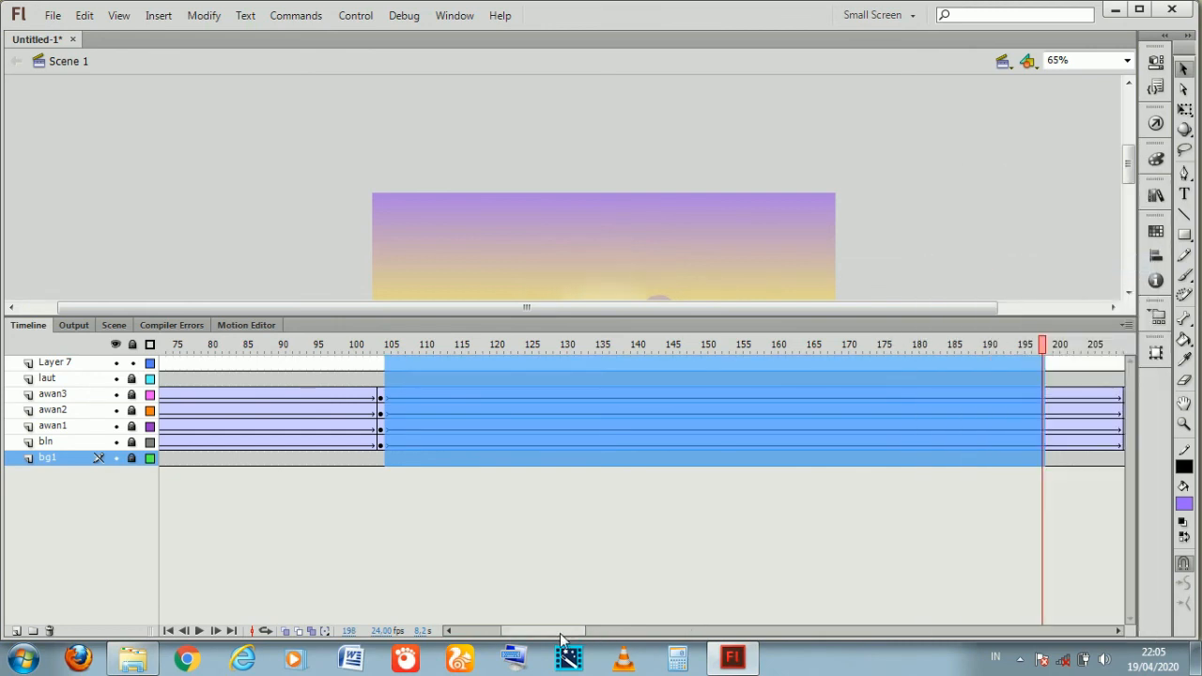
# Remove frames 258 to 362 from all layers, from Layer 7 down to bg1
pyautogui.moveTo(560, 631); pyautogui.dragTo(604, 634)
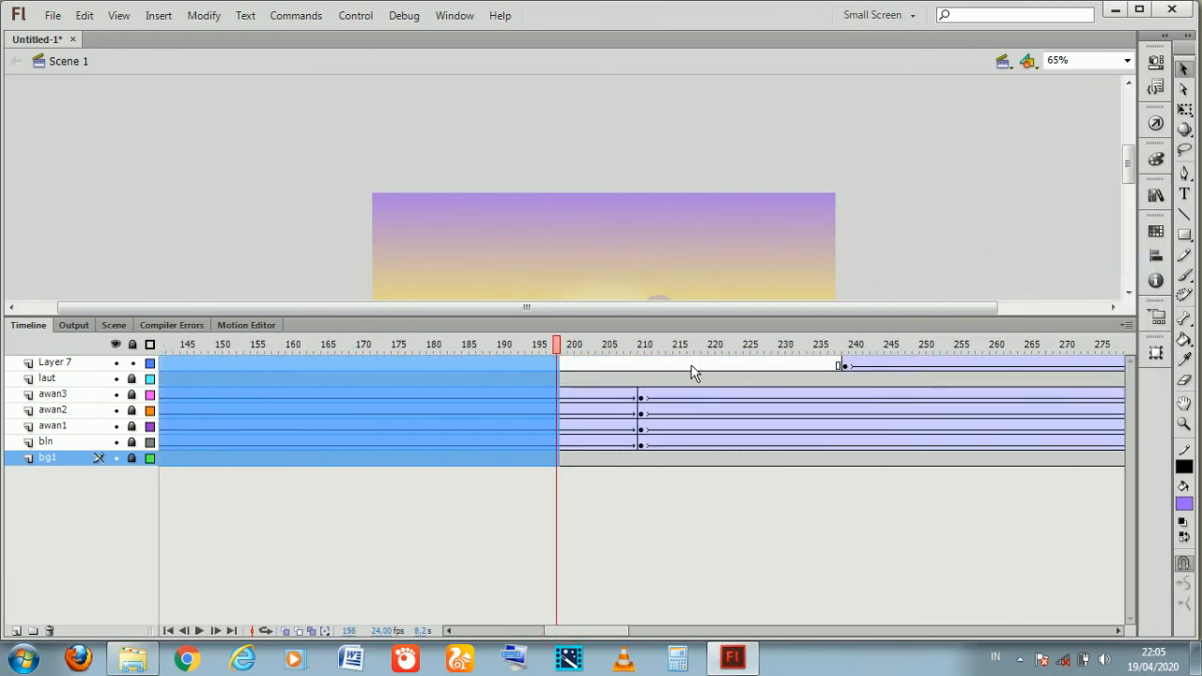
pyautogui.moveTo(619, 637); pyautogui.dragTo(659, 635)
pyautogui.click(606, 369)
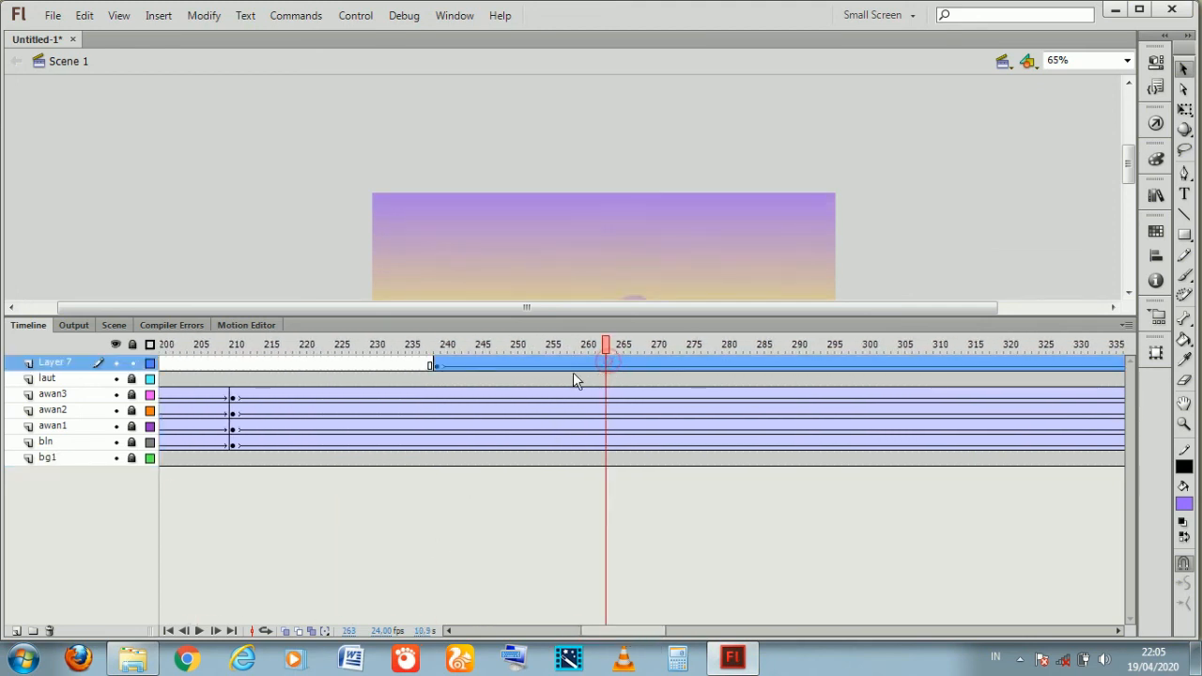
pyautogui.click(571, 376)
pyautogui.moveTo(571, 465); pyautogui.dragTo(985, 295)
pyautogui.rightClick(730, 454)
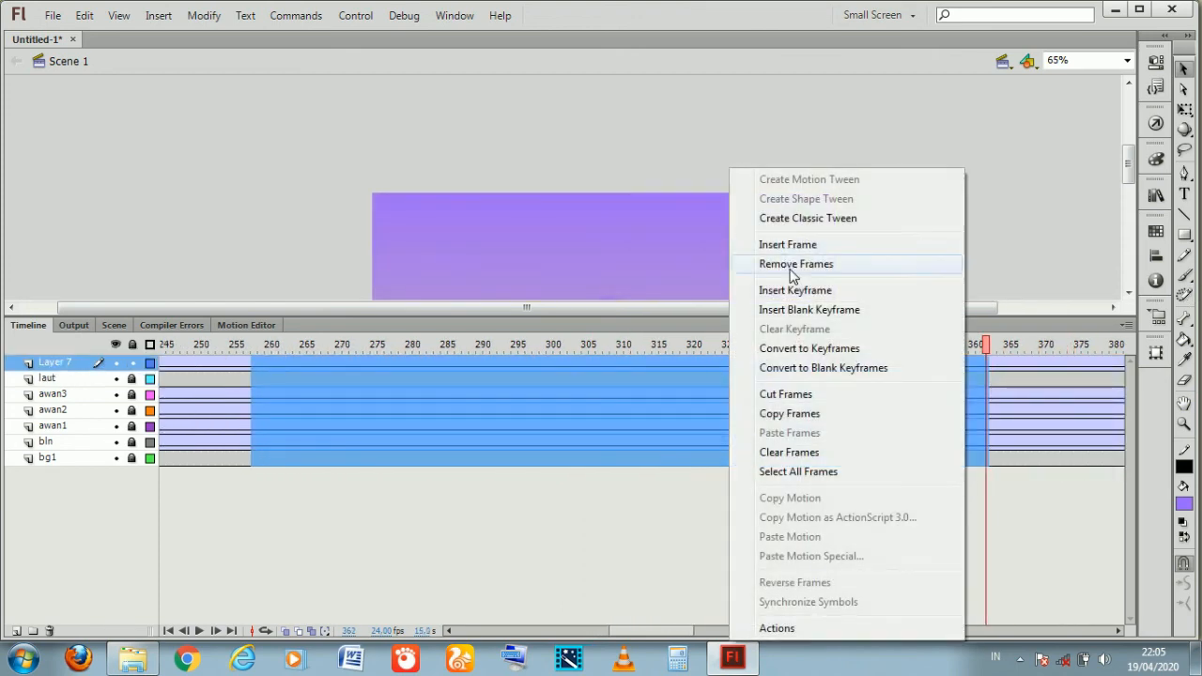
pyautogui.click(792, 266)
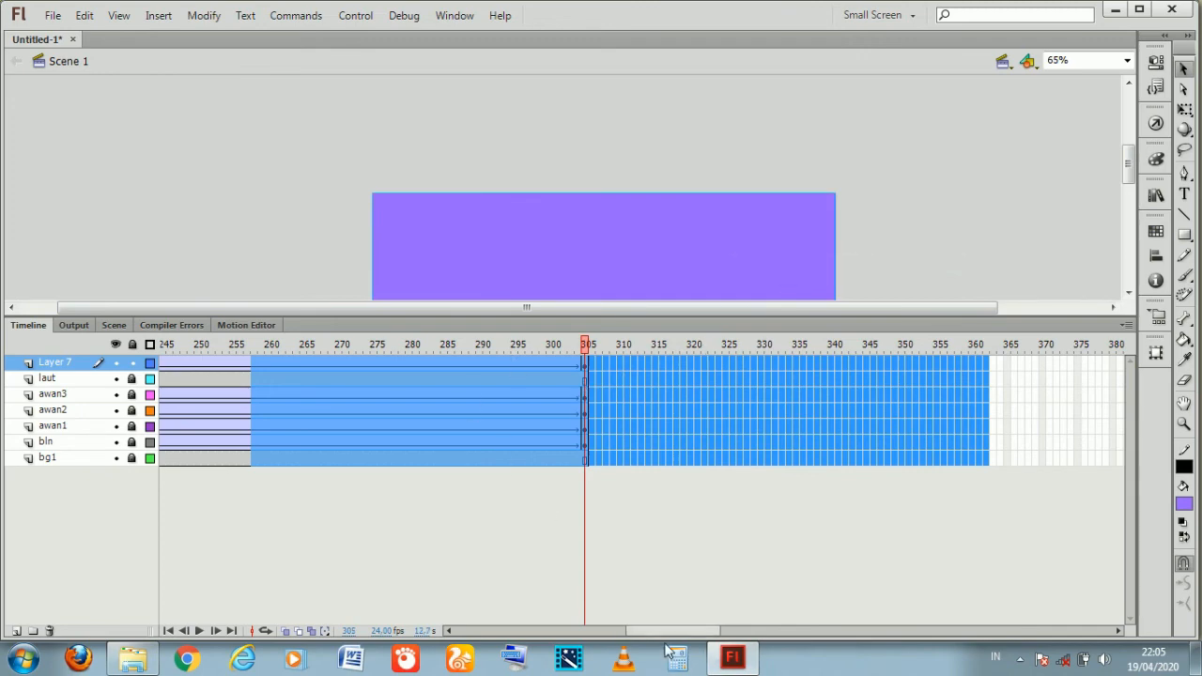
# Shrink the timeline to reveal the whole stage, test the shortened movie and move its window aside
pyautogui.moveTo(569, 318); pyautogui.dragTo(569, 515)
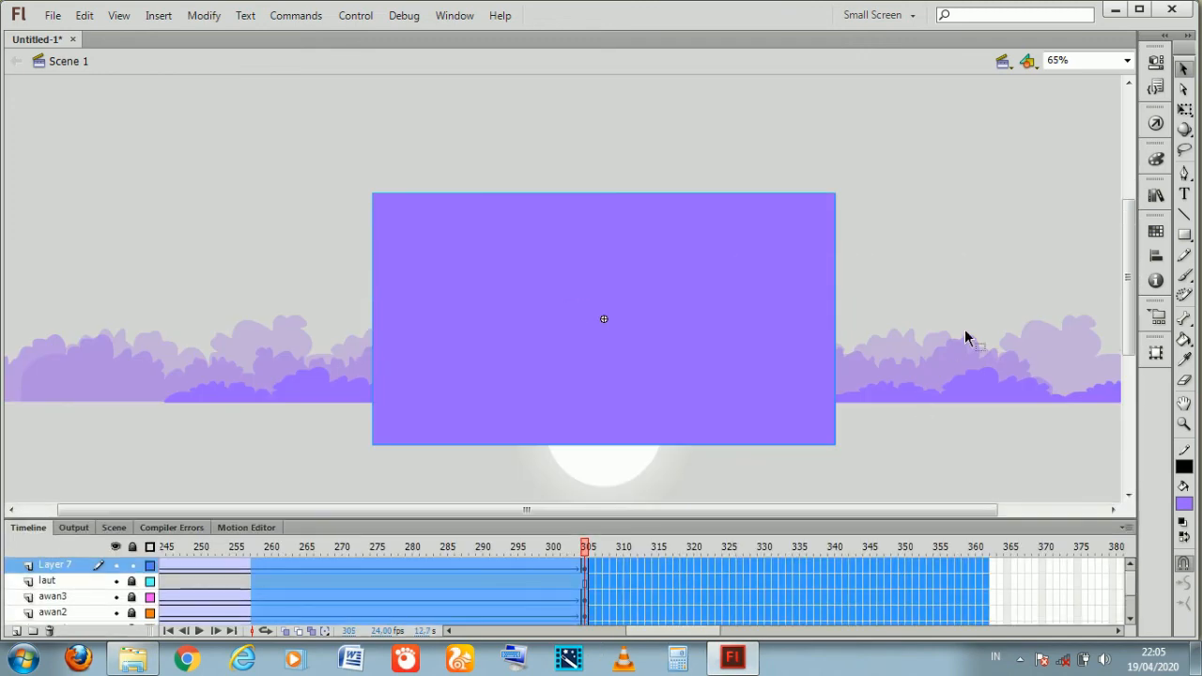
pyautogui.hotkey('ctrl', 'Return')
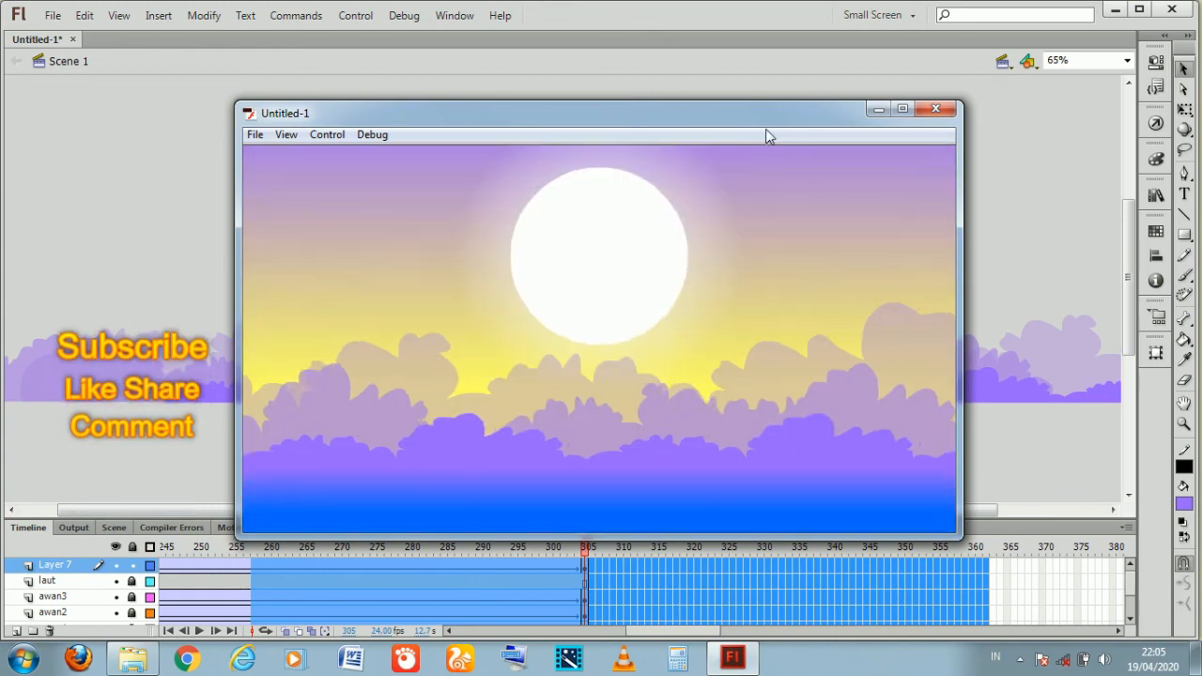
pyautogui.moveTo(766, 123); pyautogui.dragTo(972, 64)
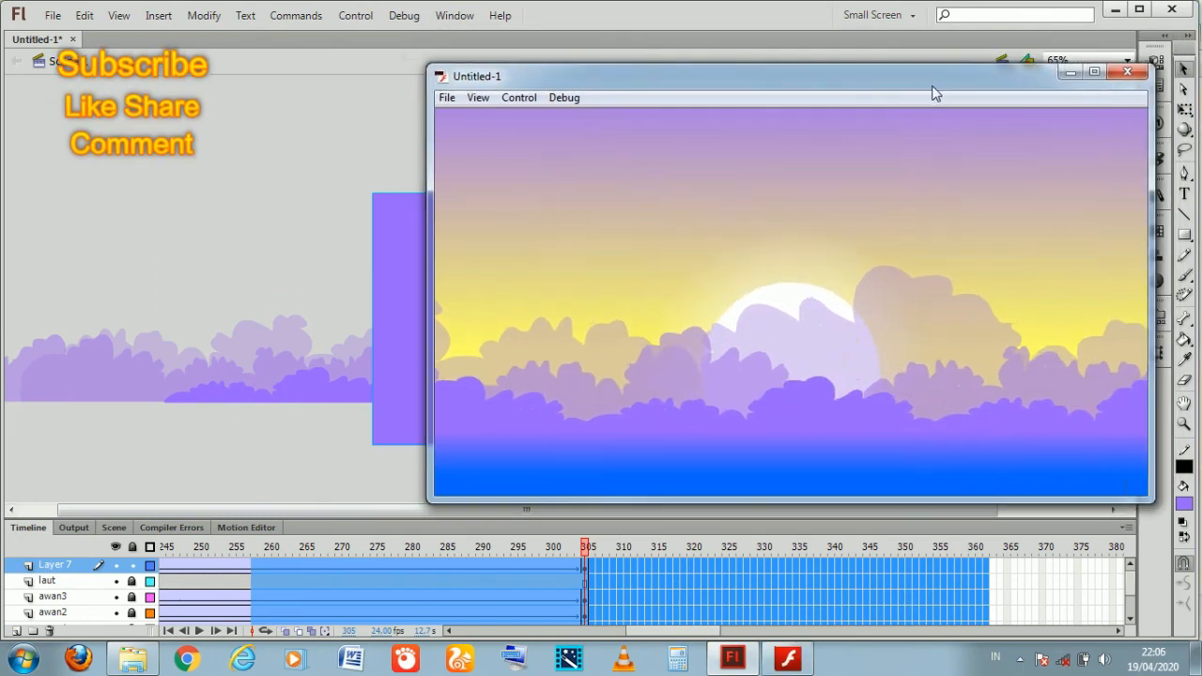
# Switch to the reference animation in Adobe Flash Player and arrange it side by side with the narrowed test movie window for comparison
pyautogui.click(794, 661)
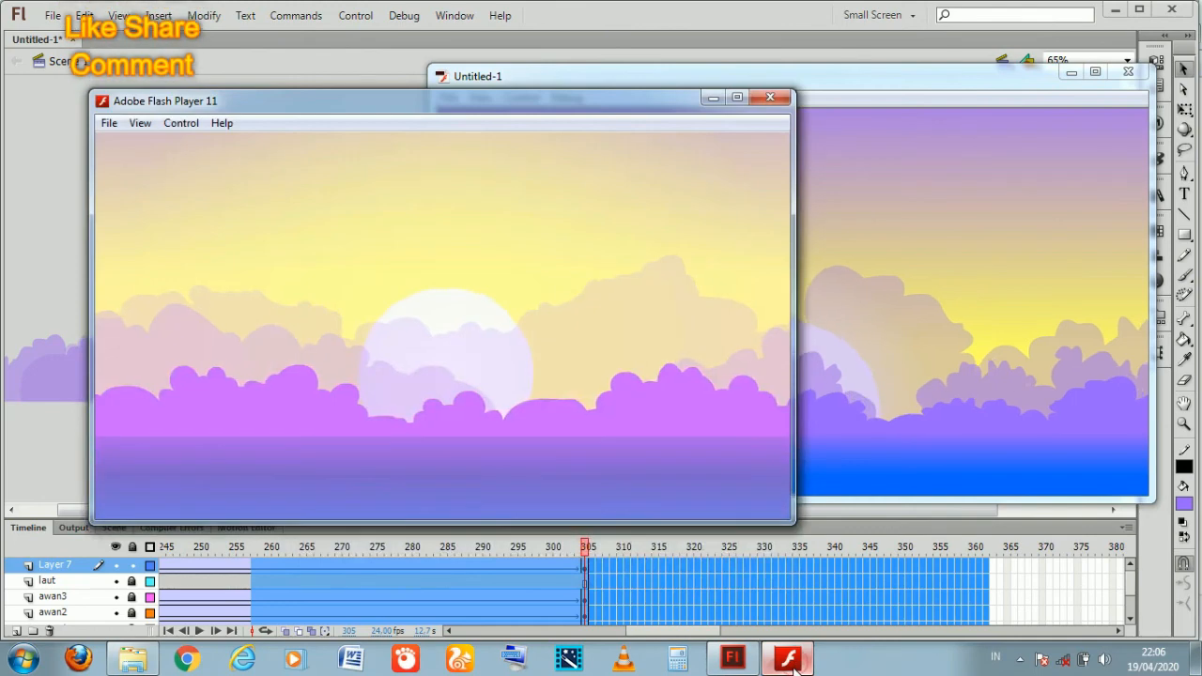
pyautogui.moveTo(541, 101); pyautogui.dragTo(451, 189)
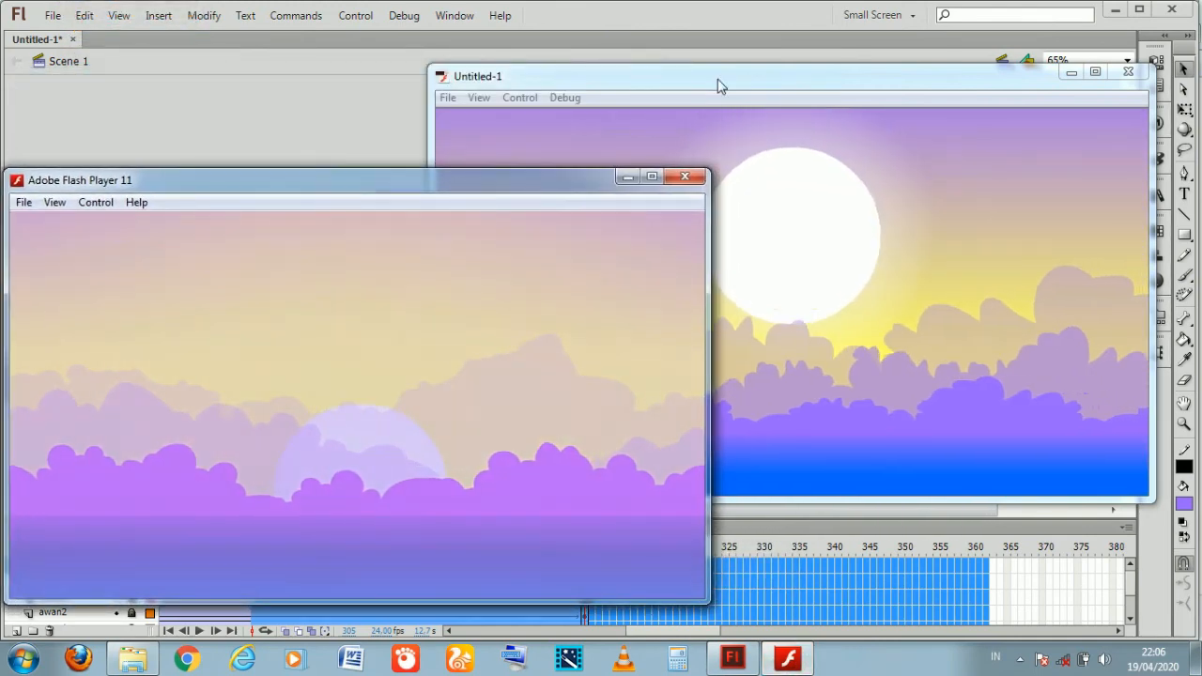
pyautogui.moveTo(433, 122); pyautogui.dragTo(726, 134)
pyautogui.click(791, 653)
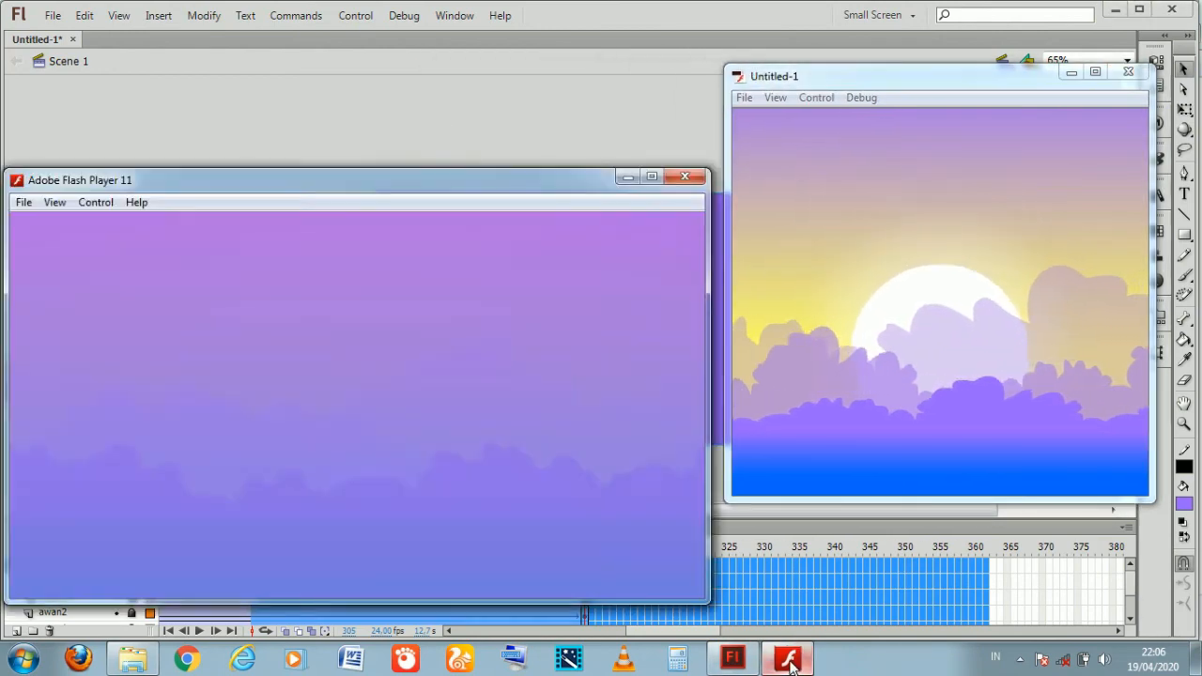
pyautogui.click(791, 653)
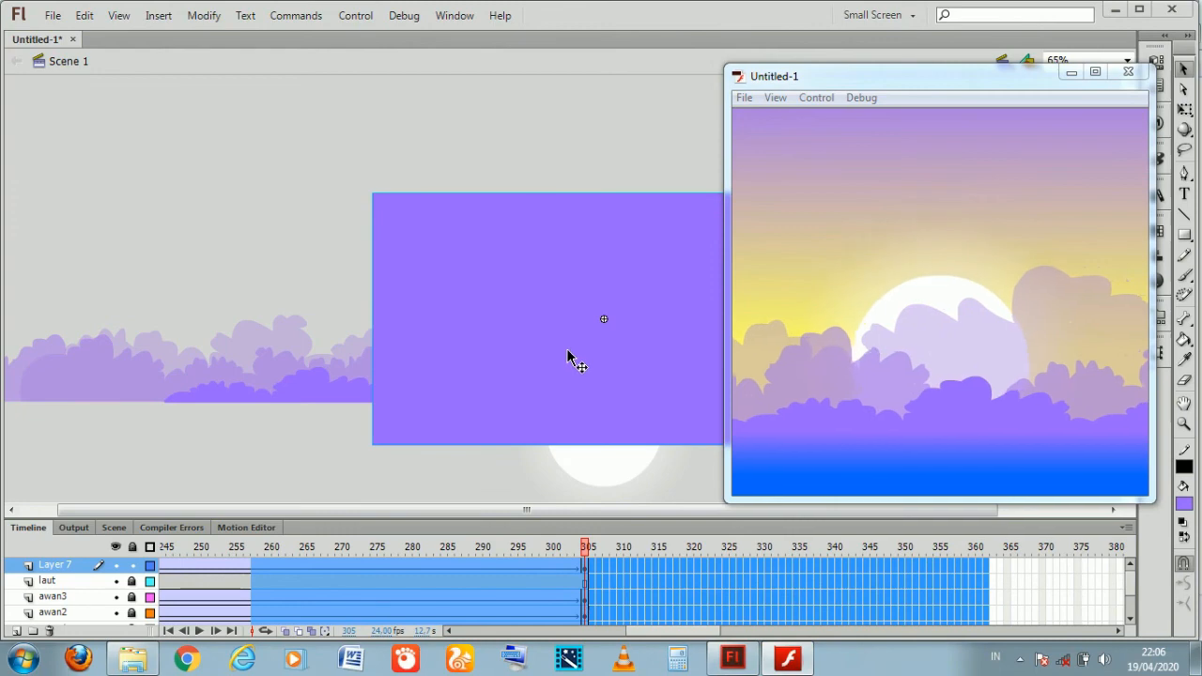
pyautogui.click(787, 660)
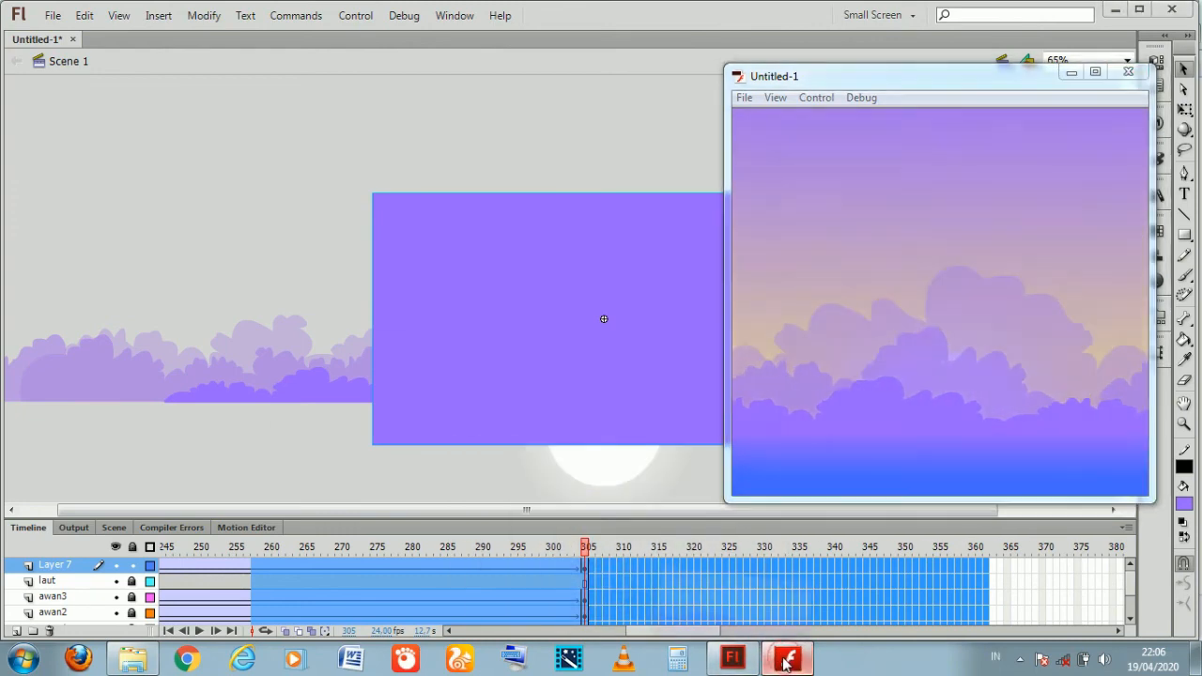
pyautogui.click(944, 81)
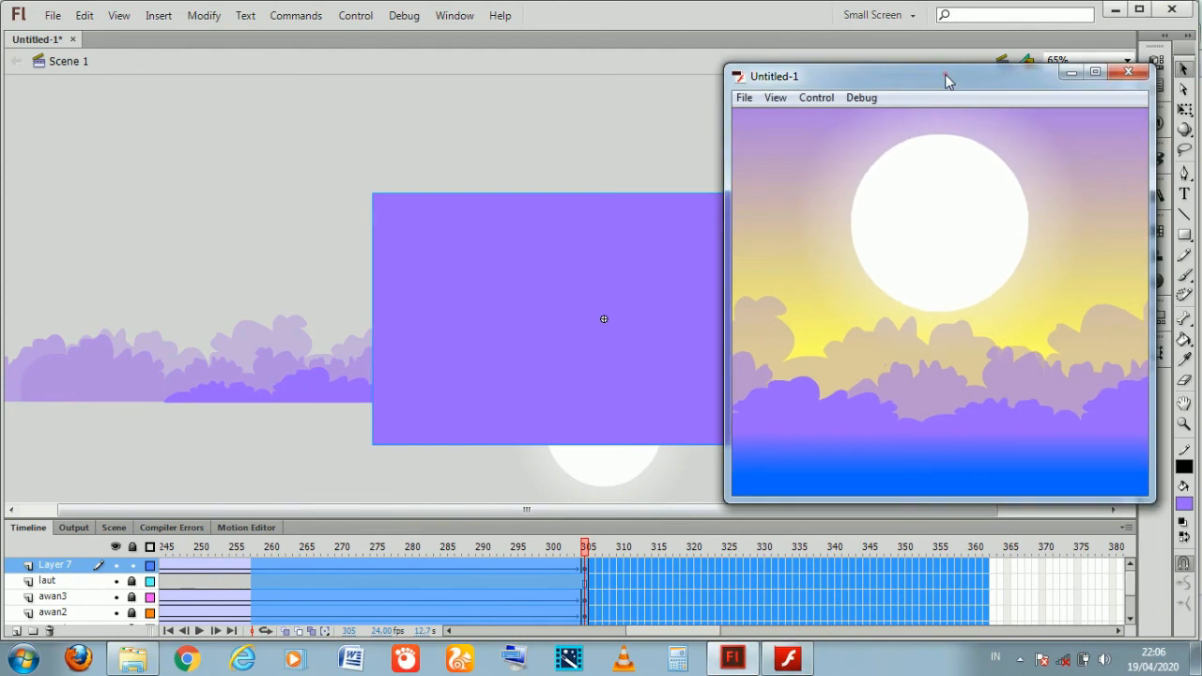
pyautogui.click(810, 663)
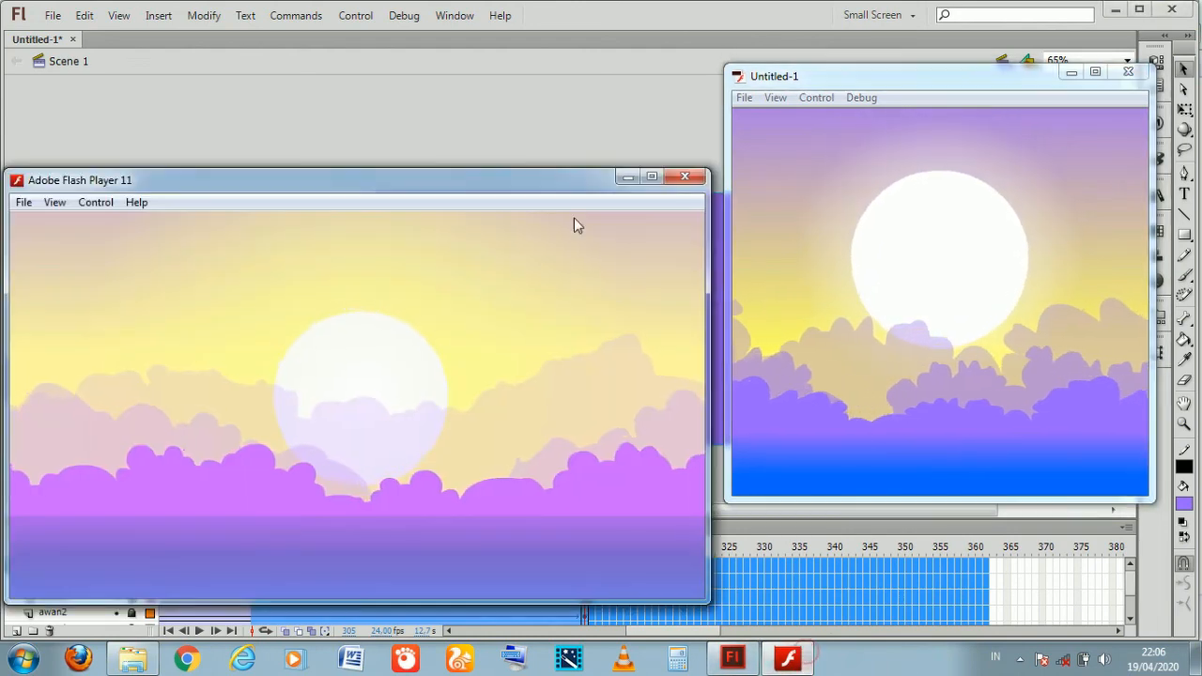
pyautogui.moveTo(558, 182); pyautogui.dragTo(565, 88)
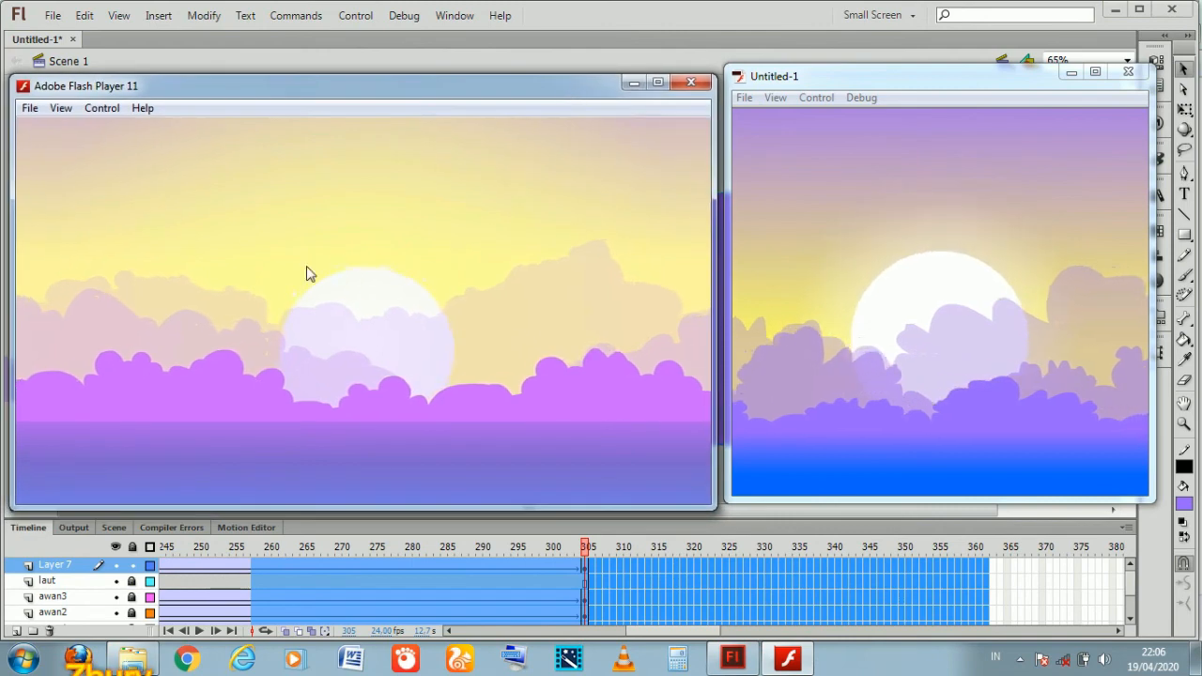